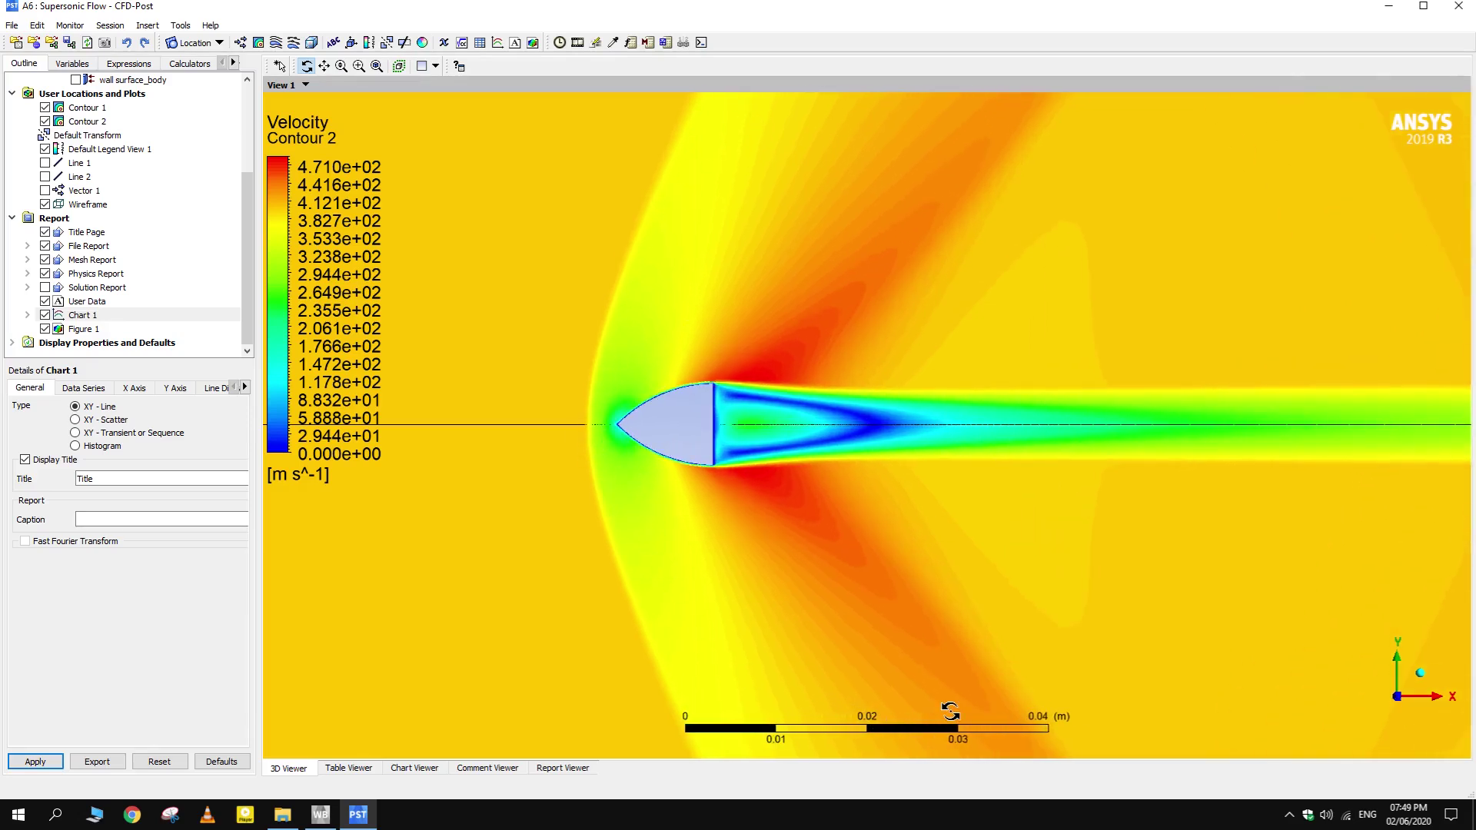
- Review the velocity line chart, then return to the velocity contour view
scroll(798, 511, down, 1)
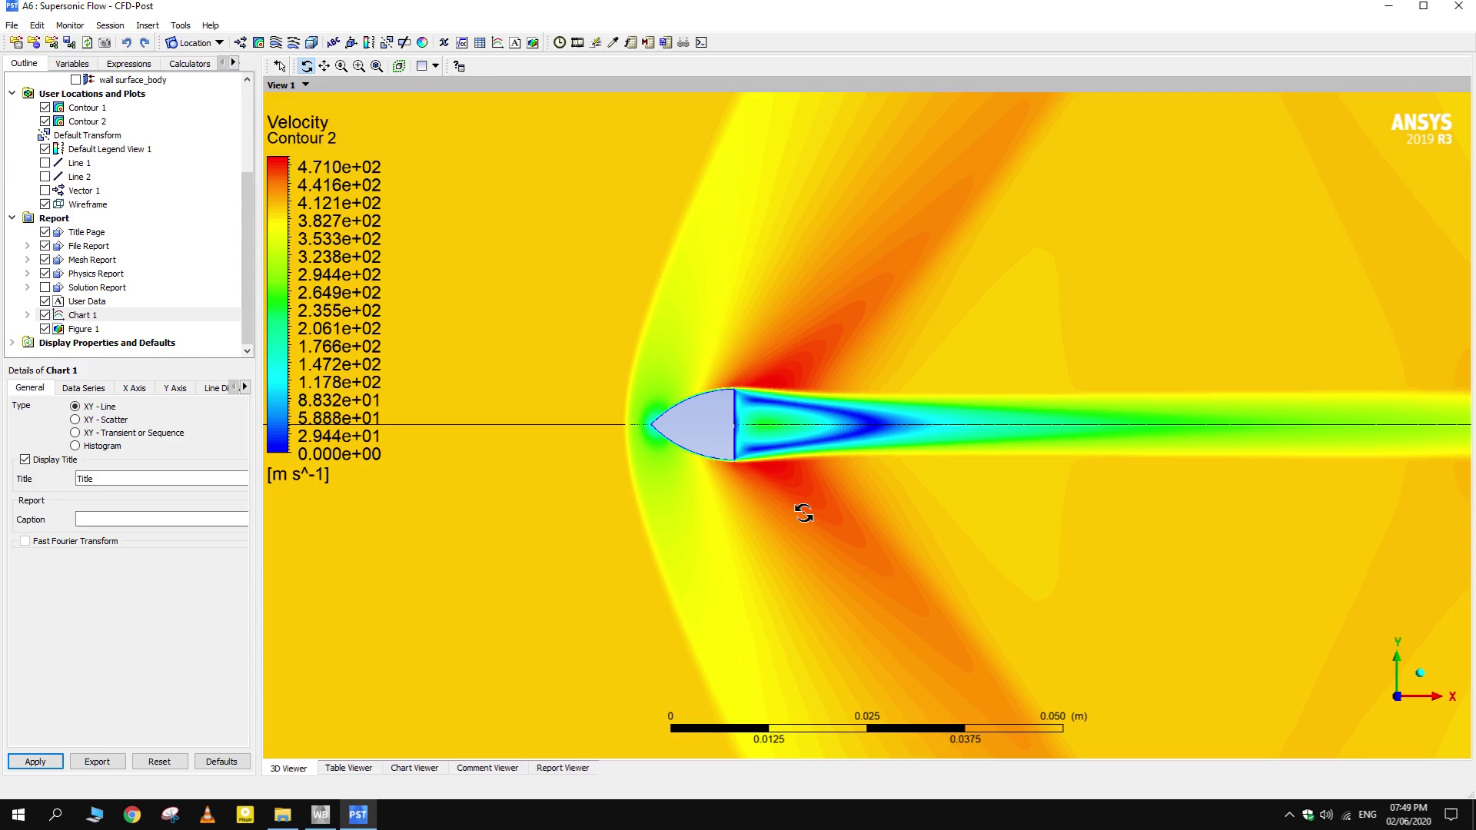
click(431, 769)
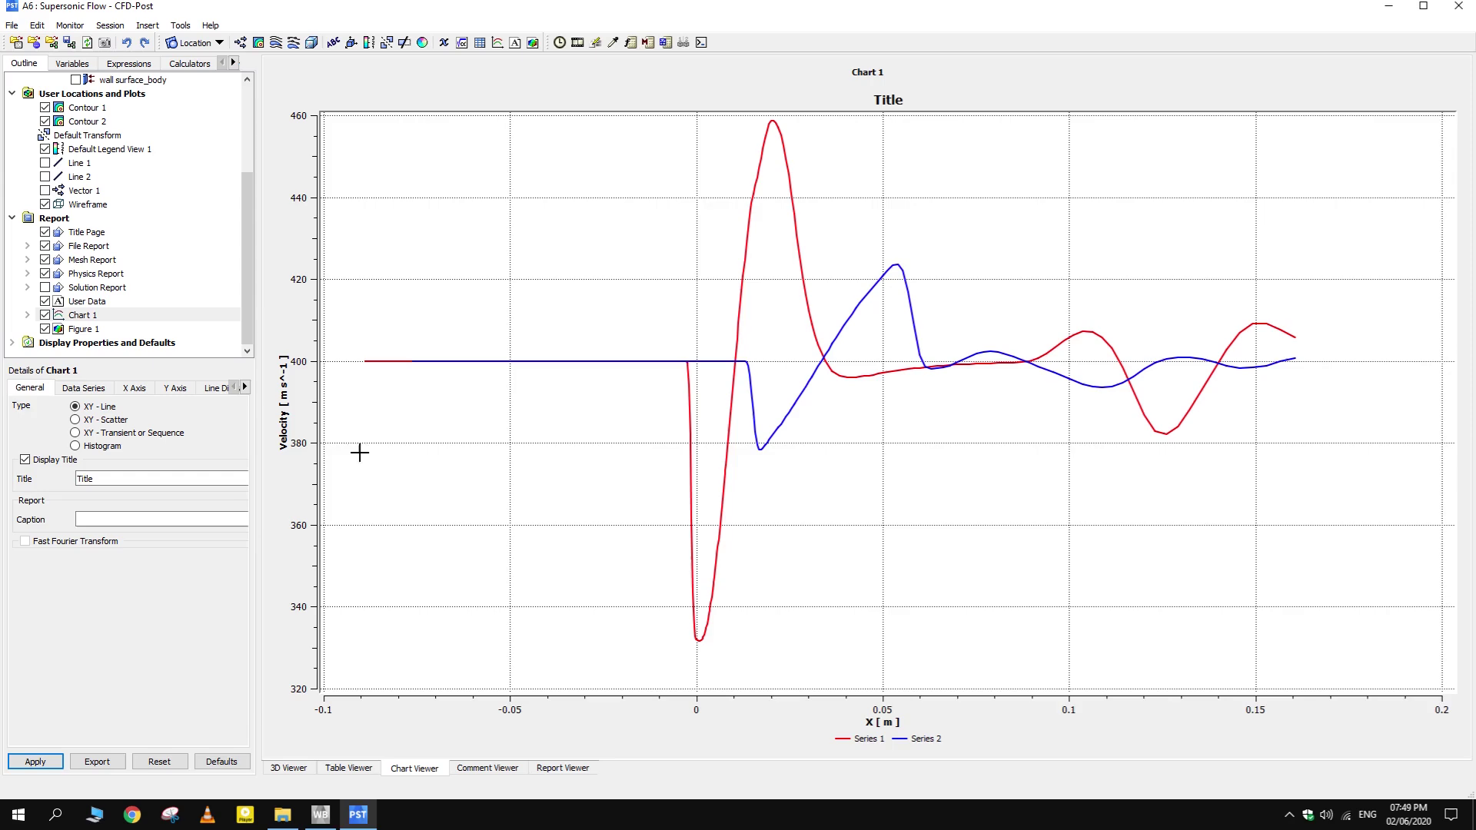
click(289, 769)
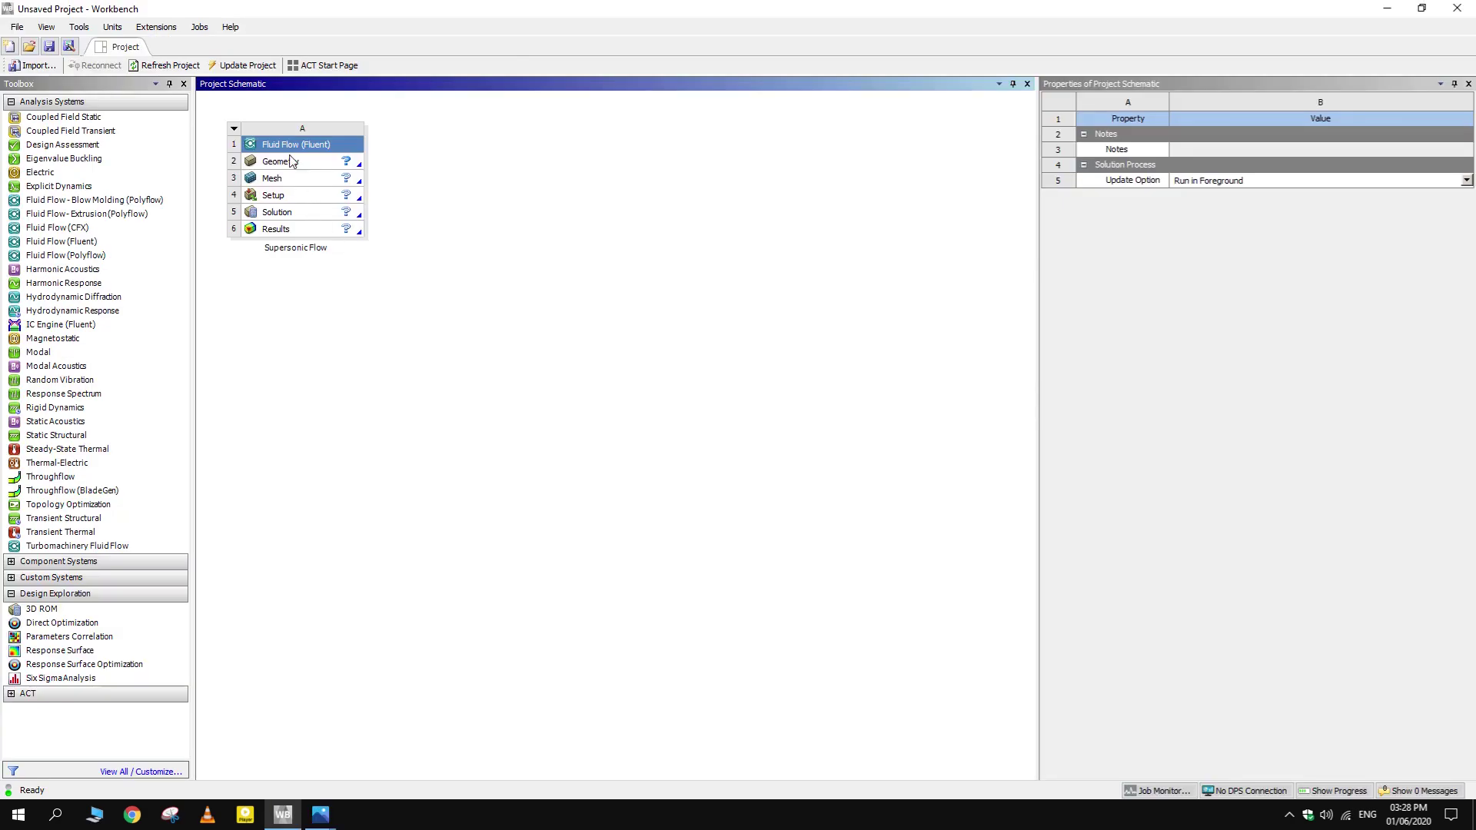
- Set the Geometry cell's Analysis Type to 2D and launch DesignModeler
click(322, 165)
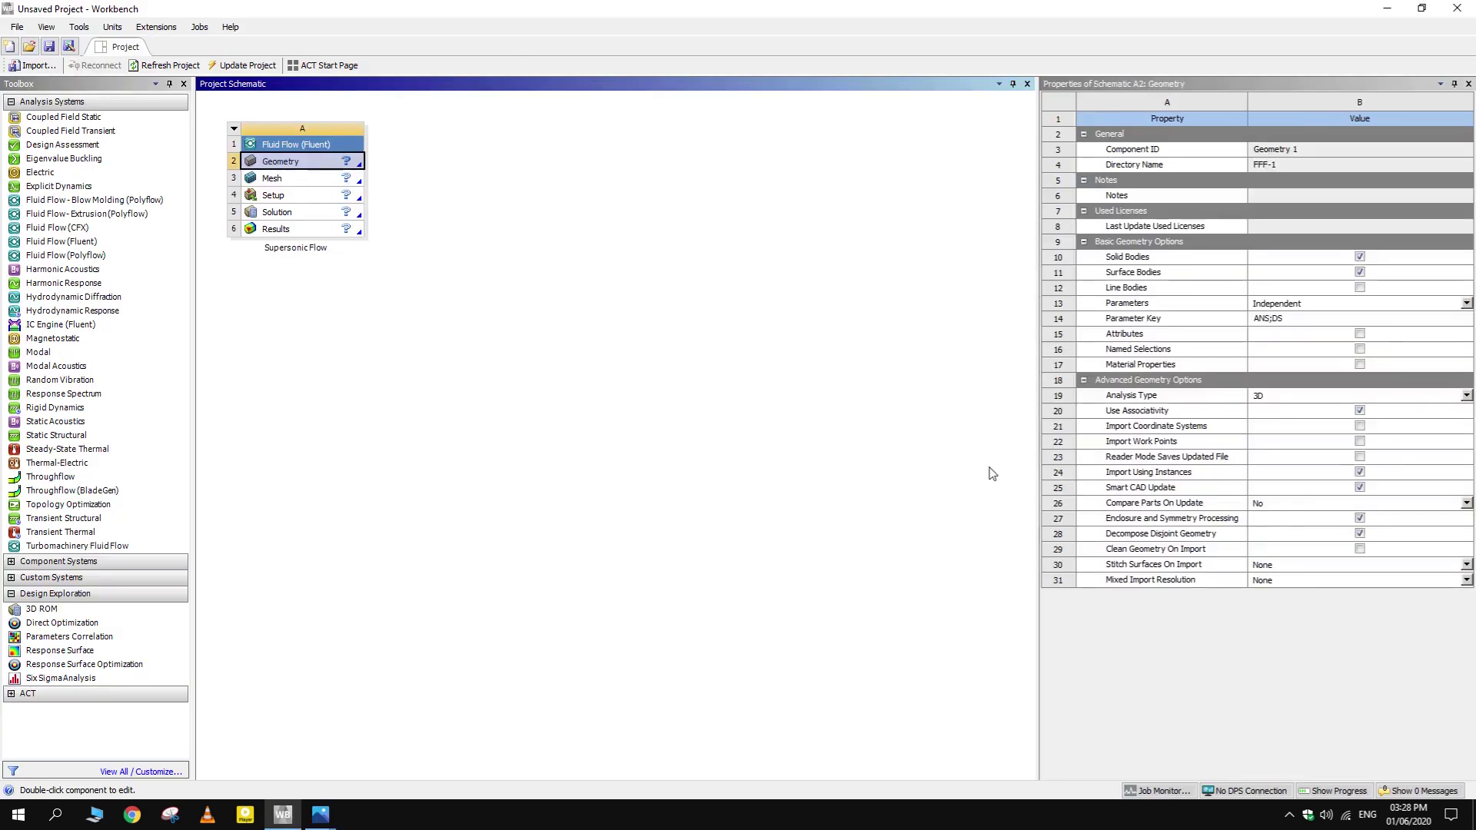
click(1466, 395)
click(1260, 424)
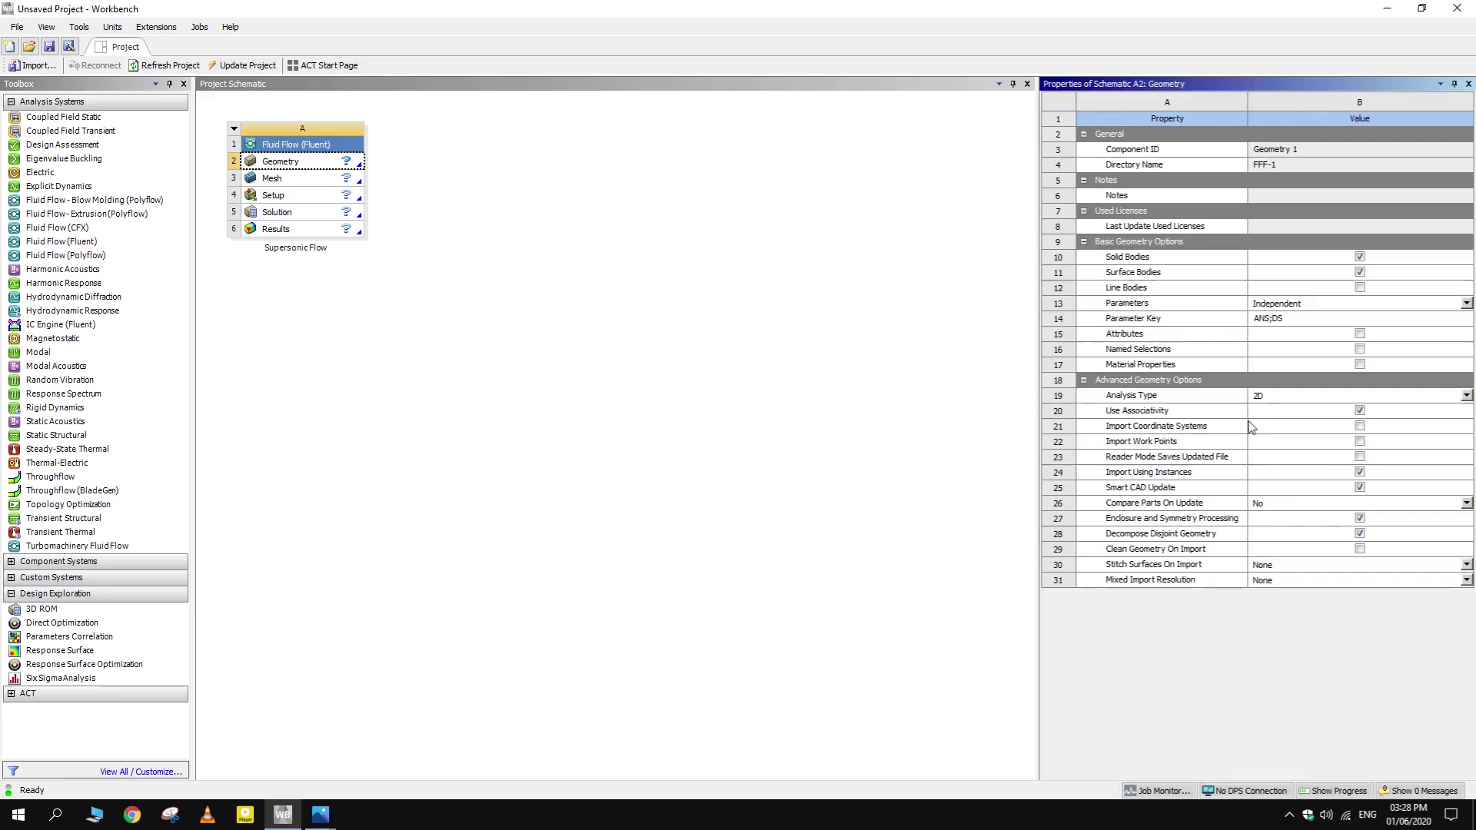
click(583, 398)
double_click(307, 171)
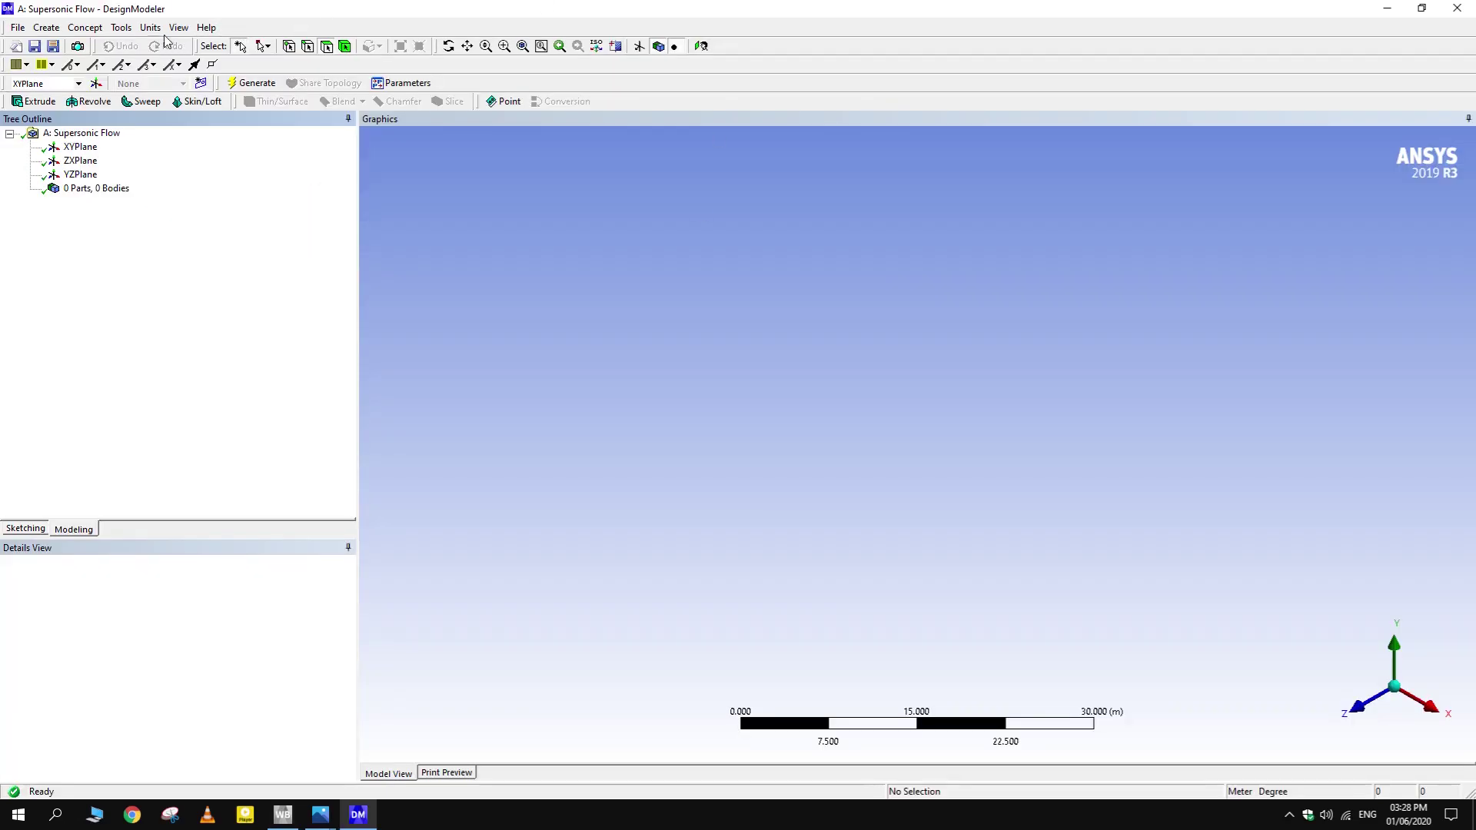
- Switch units to millimetres and draw a vertical line upward from the X axis on the XYPlane
click(150, 27)
click(201, 77)
click(75, 148)
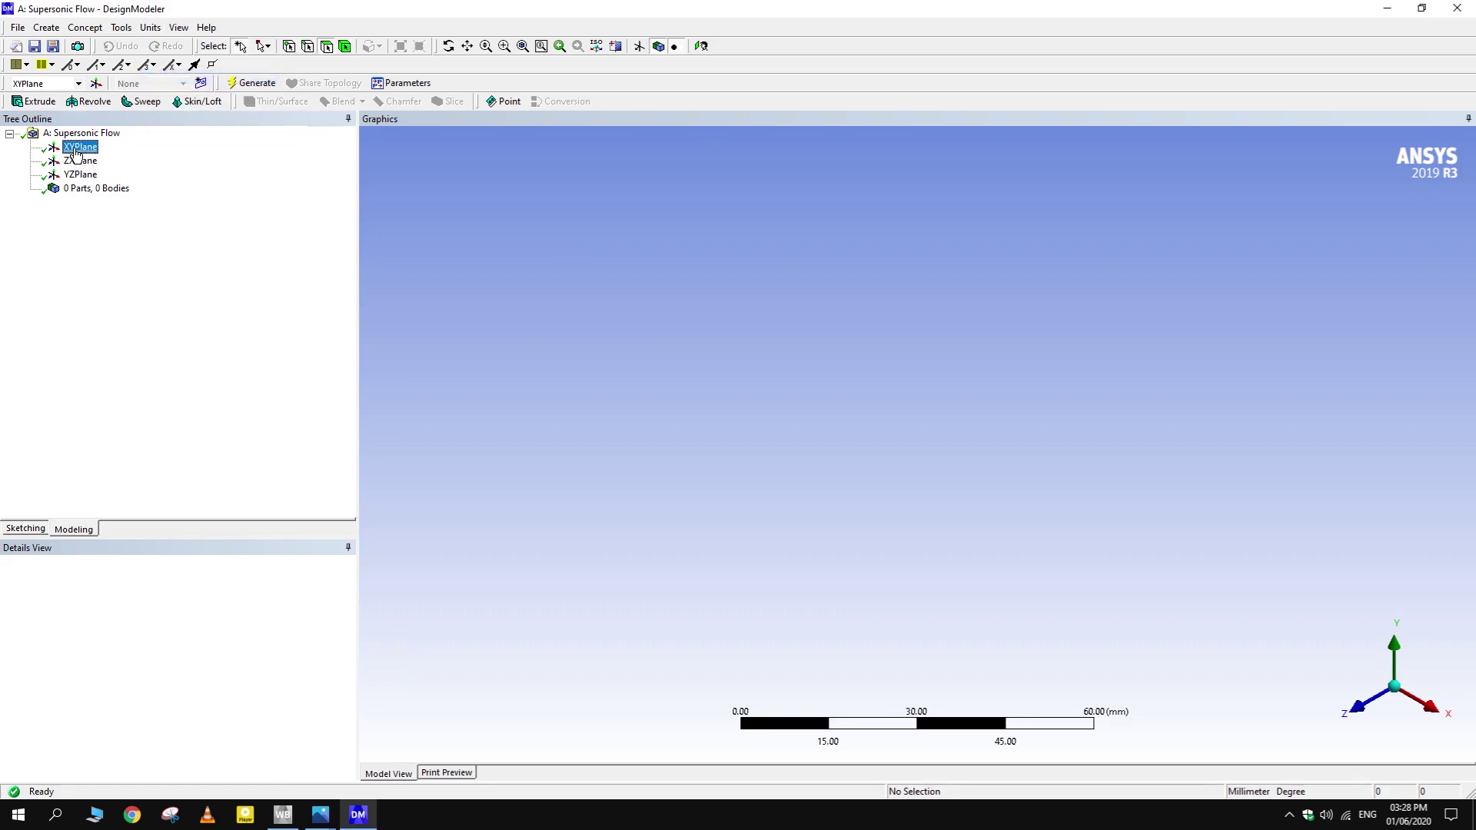
click(700, 47)
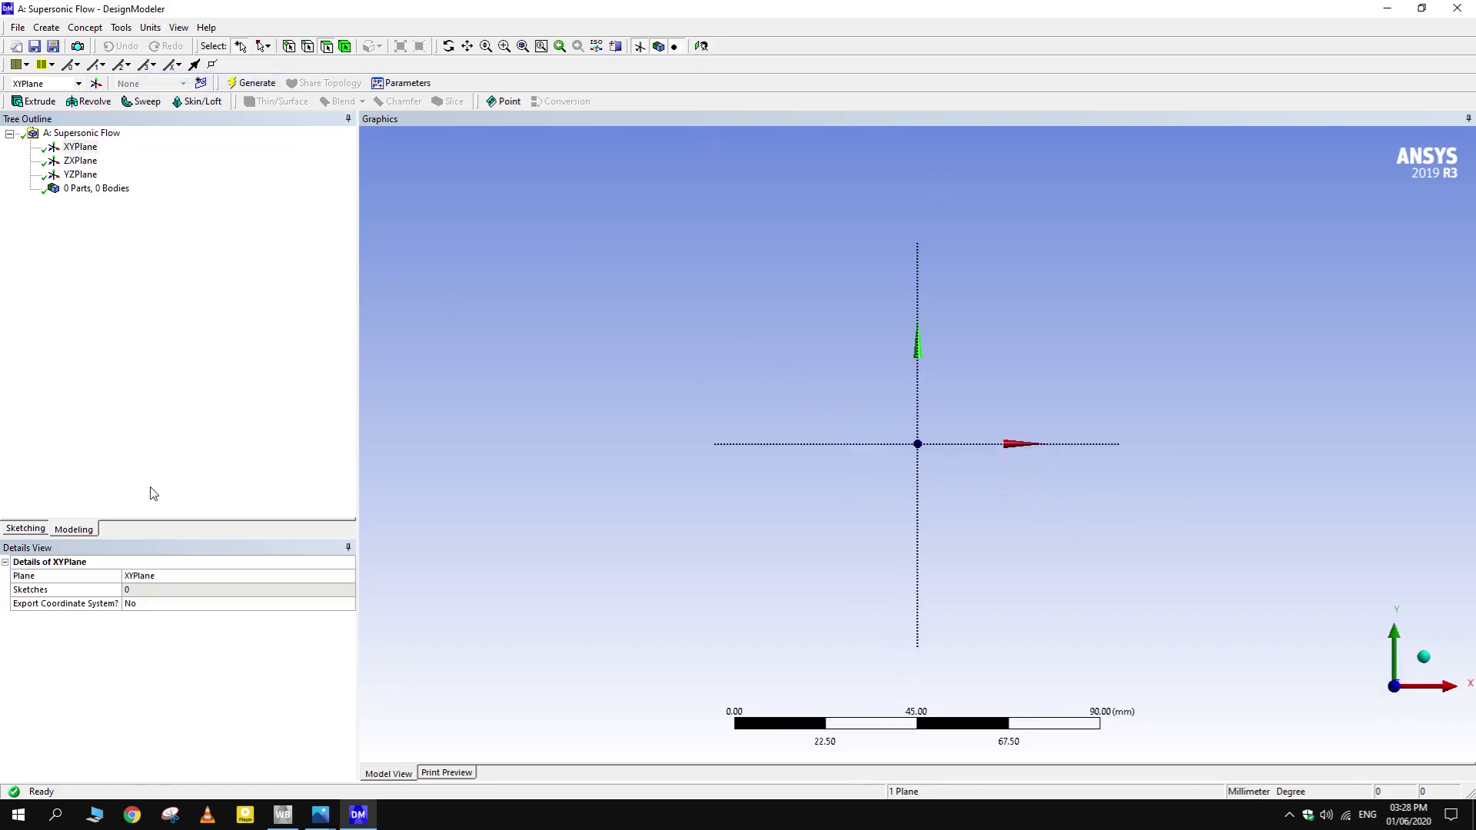
click(24, 529)
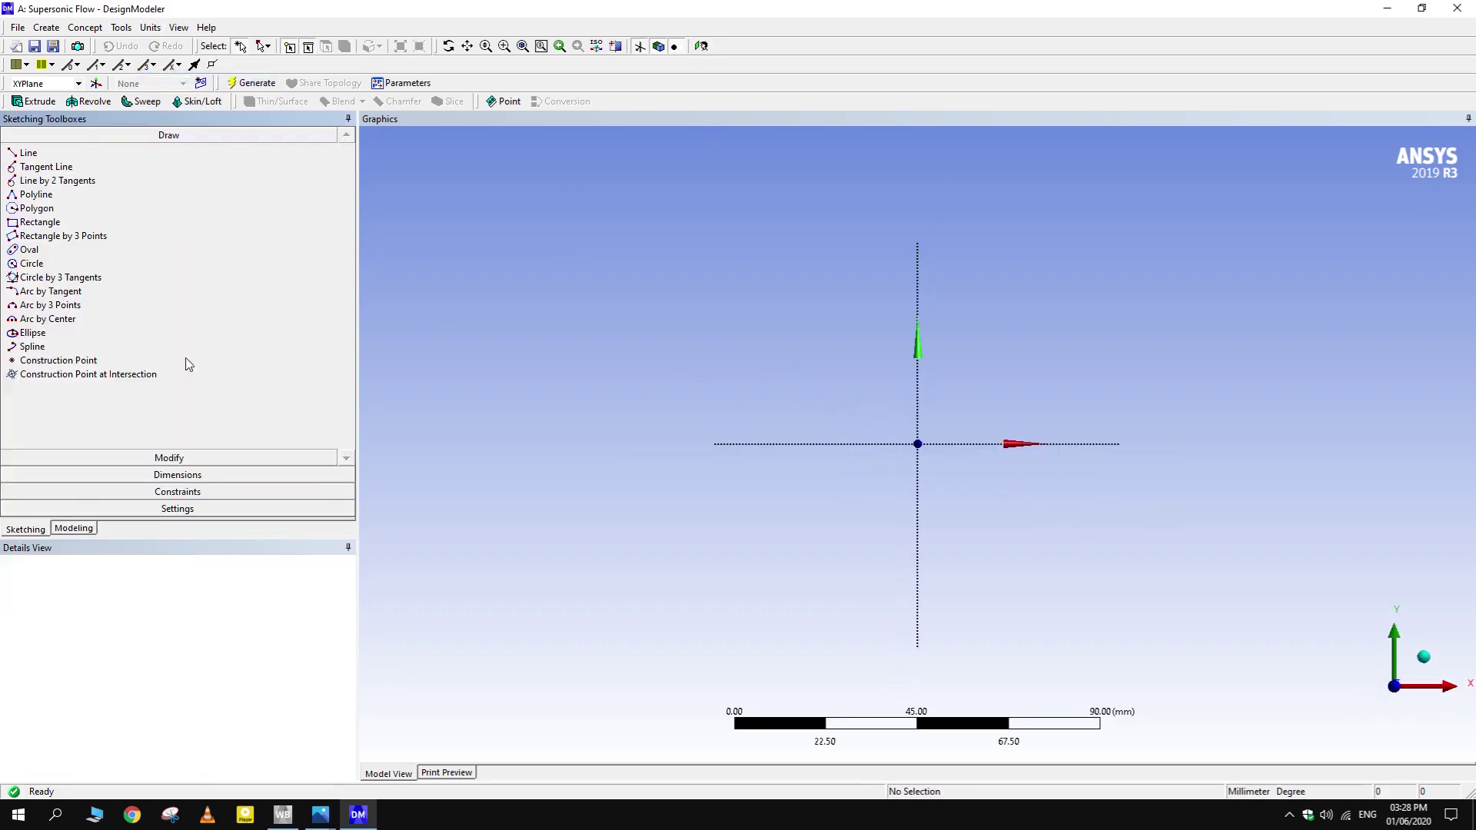
click(46, 153)
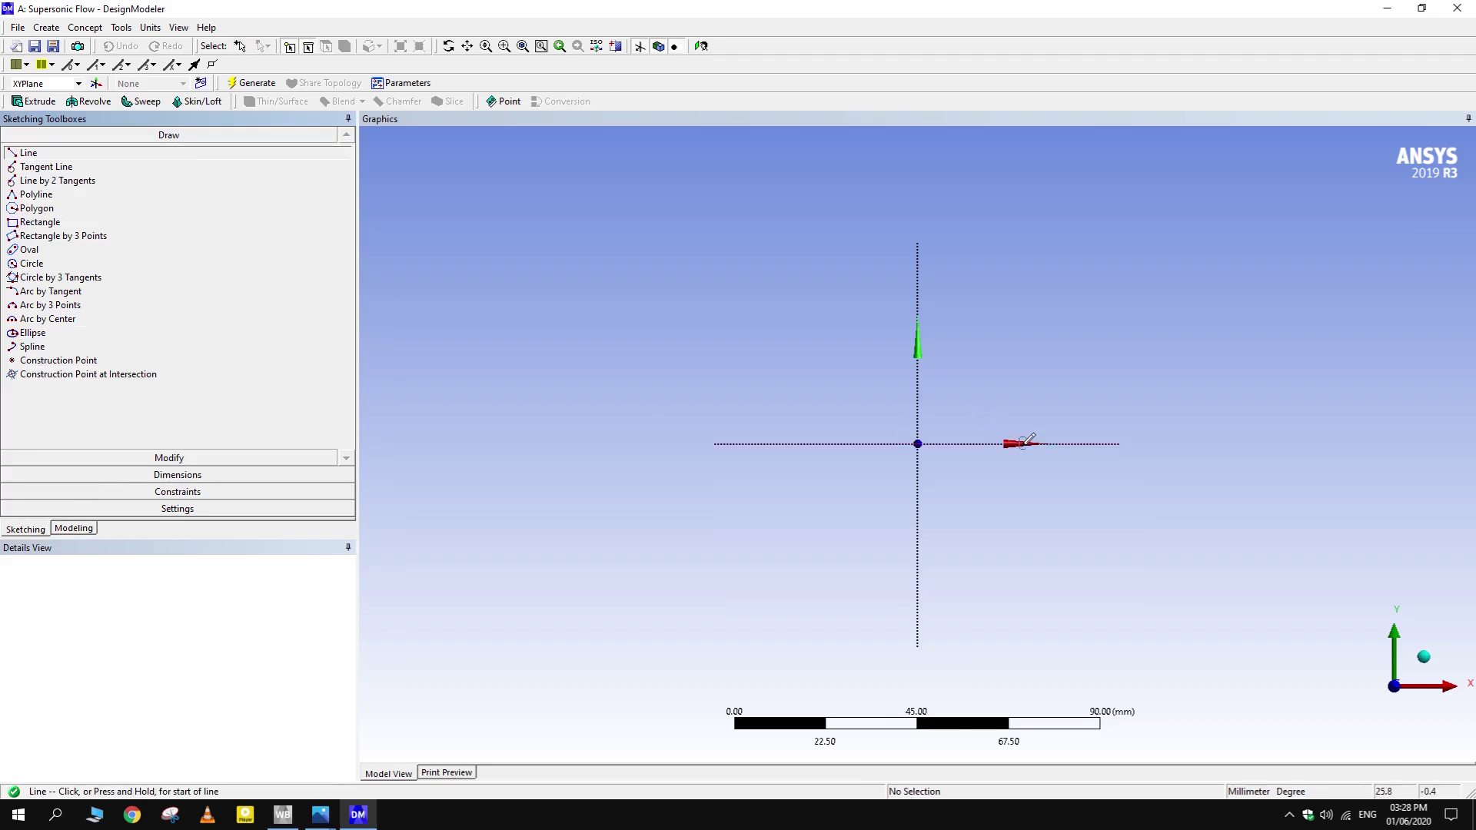
click(1084, 444)
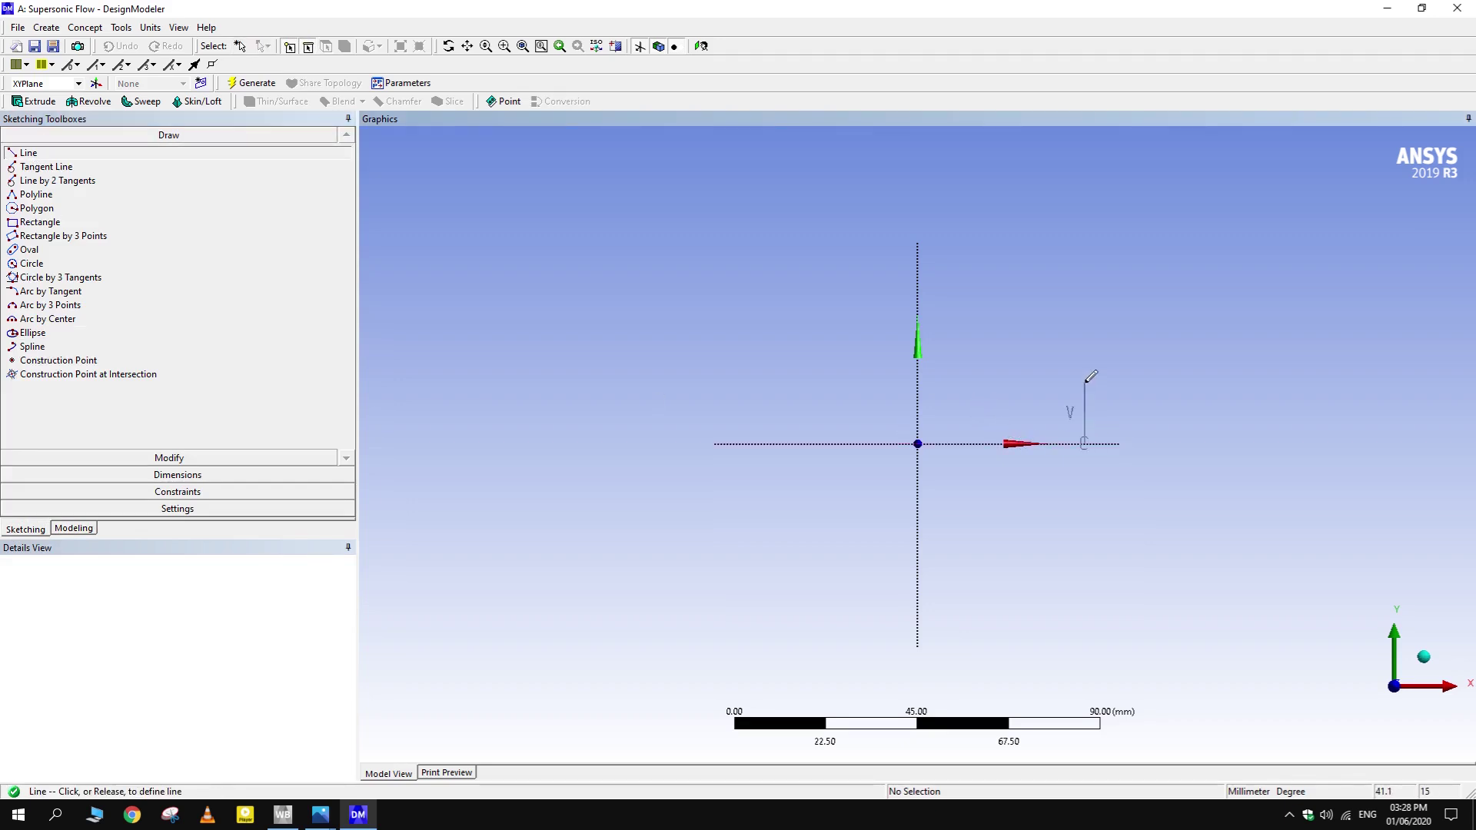
click(1084, 382)
- Dimension the line's height as V1 = 4.515 mm
click(176, 475)
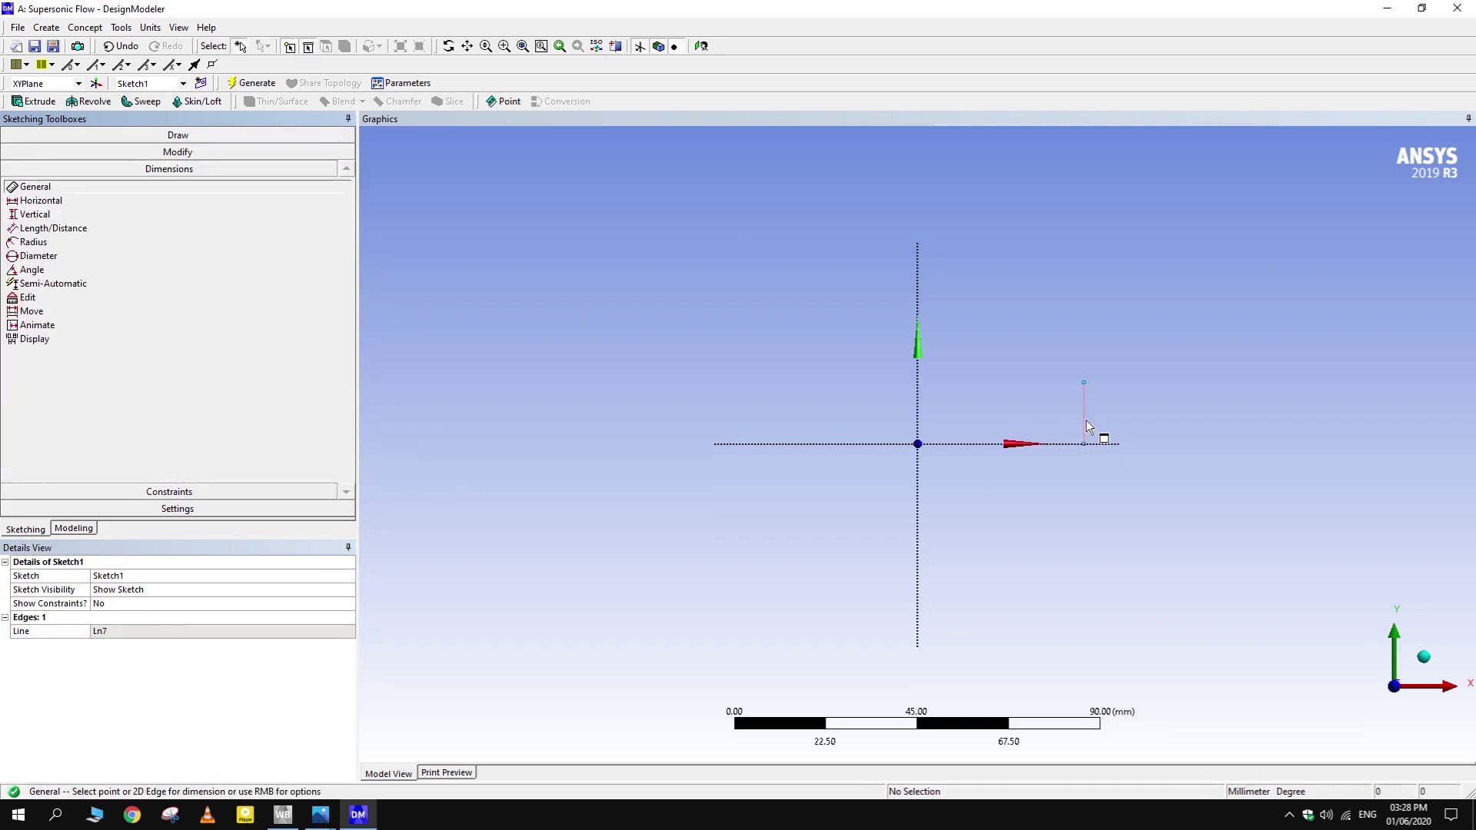
click(1085, 422)
click(1174, 422)
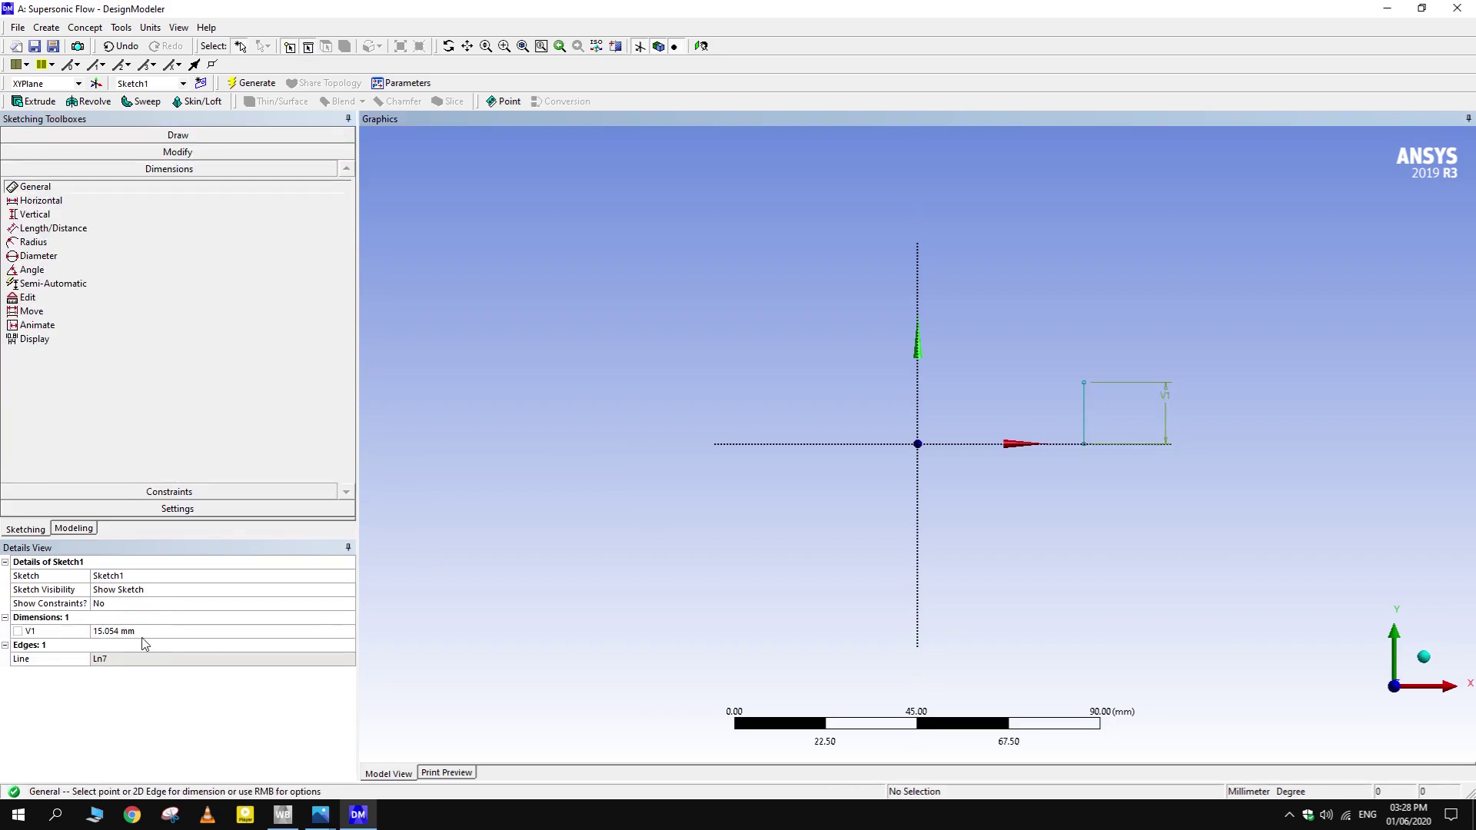
click(118, 632)
text(4.5)
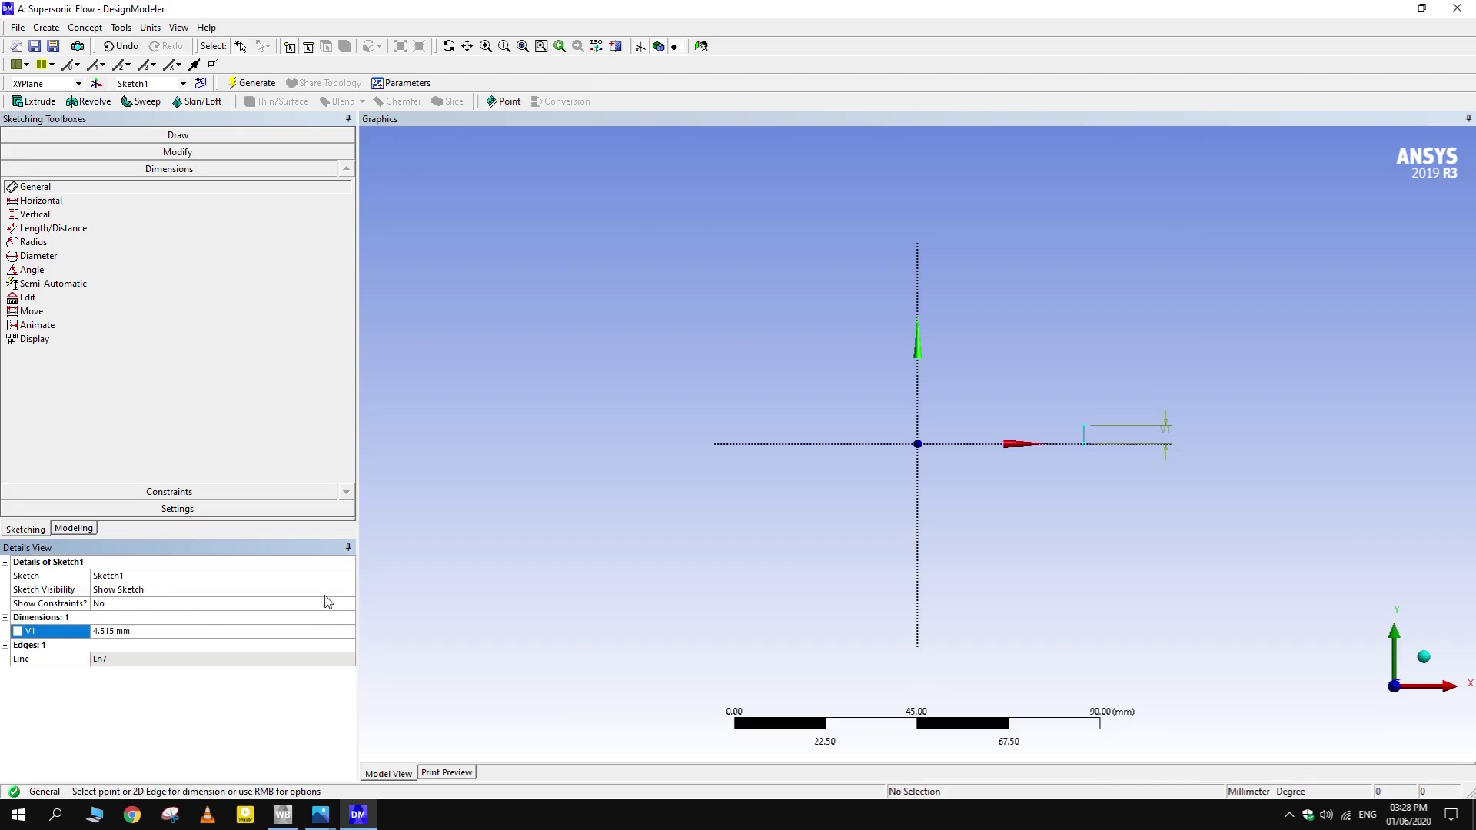
scroll(1011, 523, up, 2)
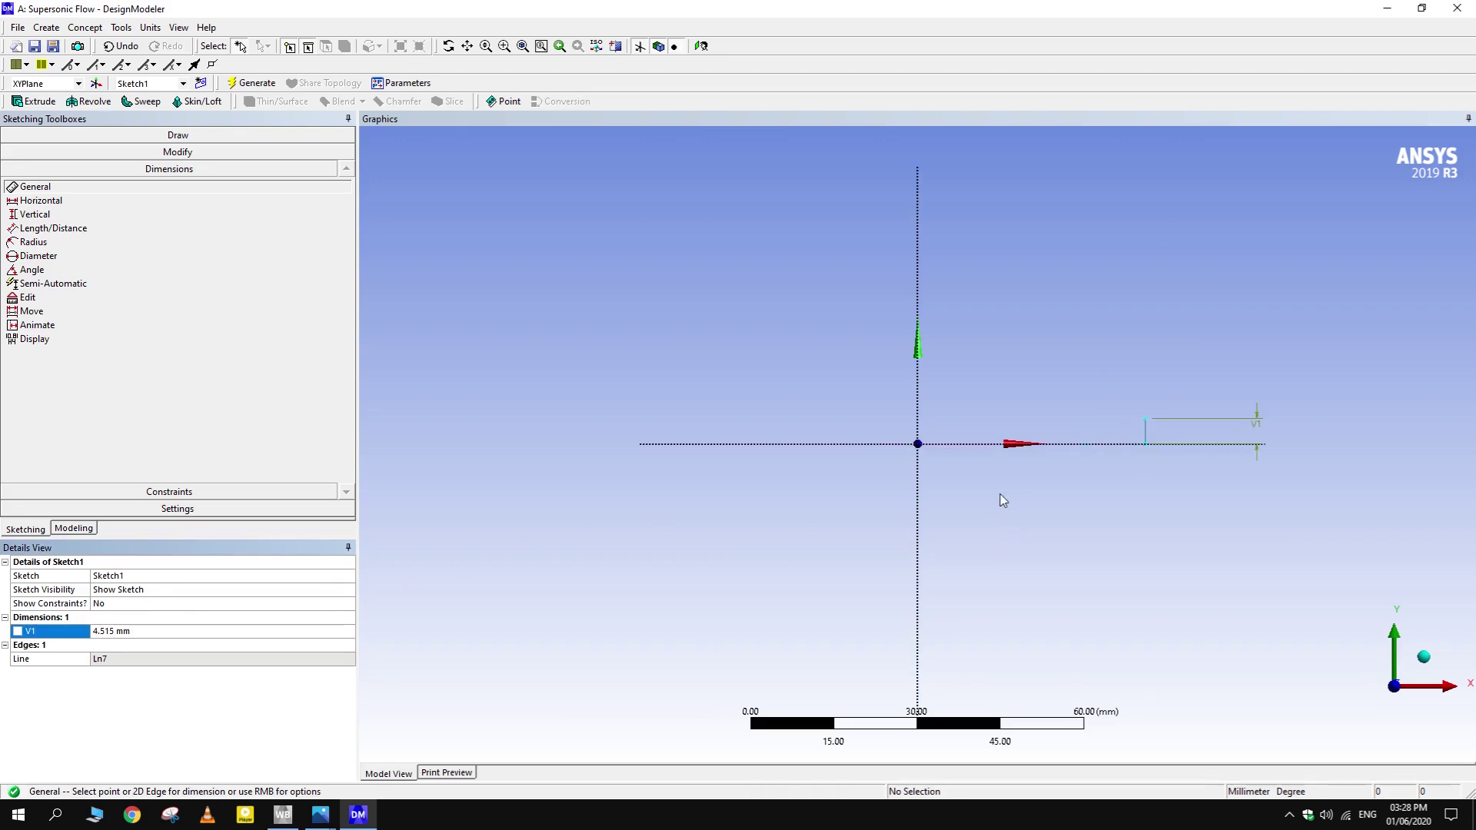
- Add a horizontal dimension H2 = 10.54 mm from the line's bottom point to the origin
click(40, 201)
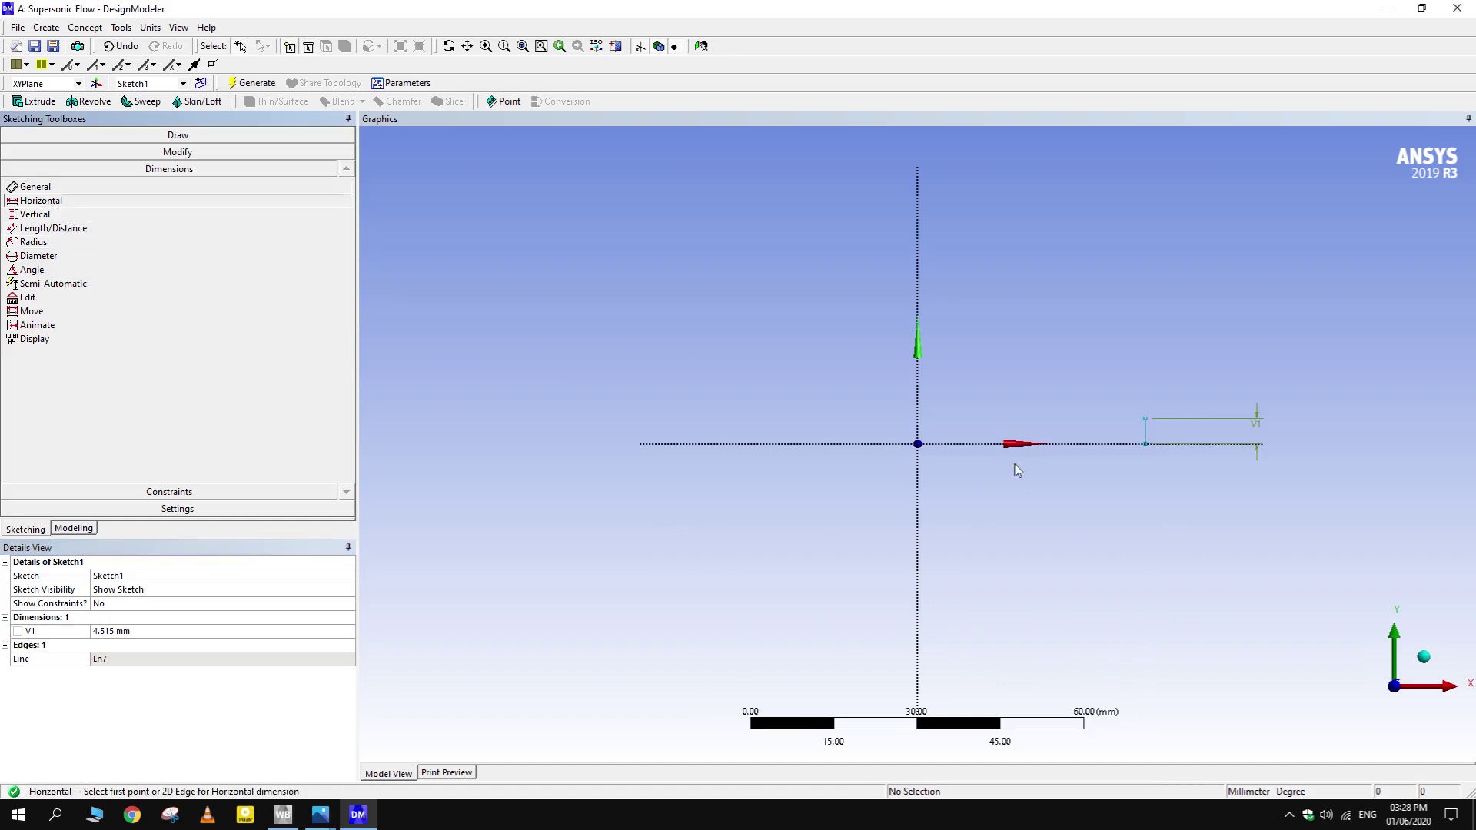
click(1146, 444)
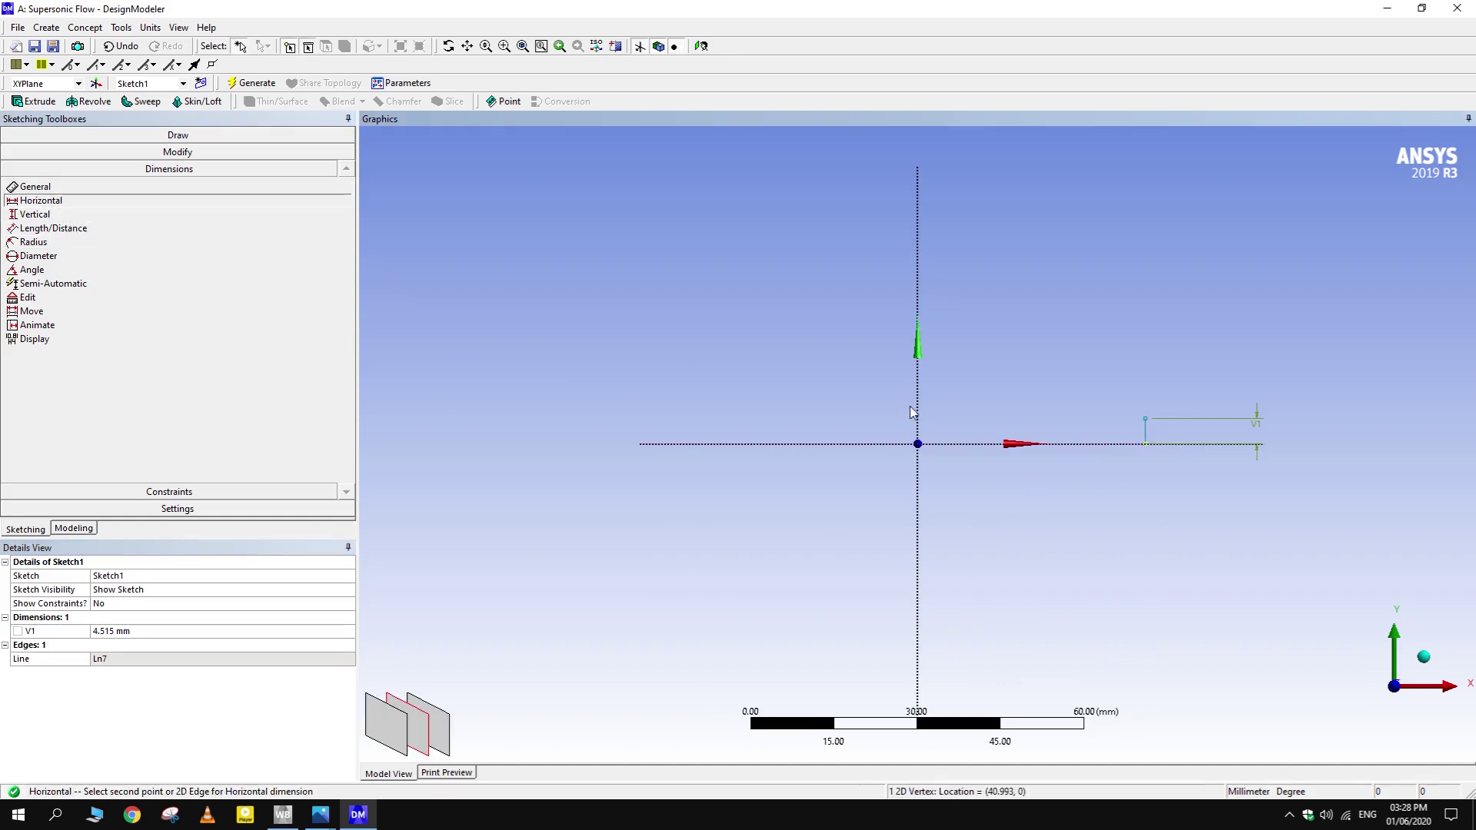
click(917, 444)
click(989, 551)
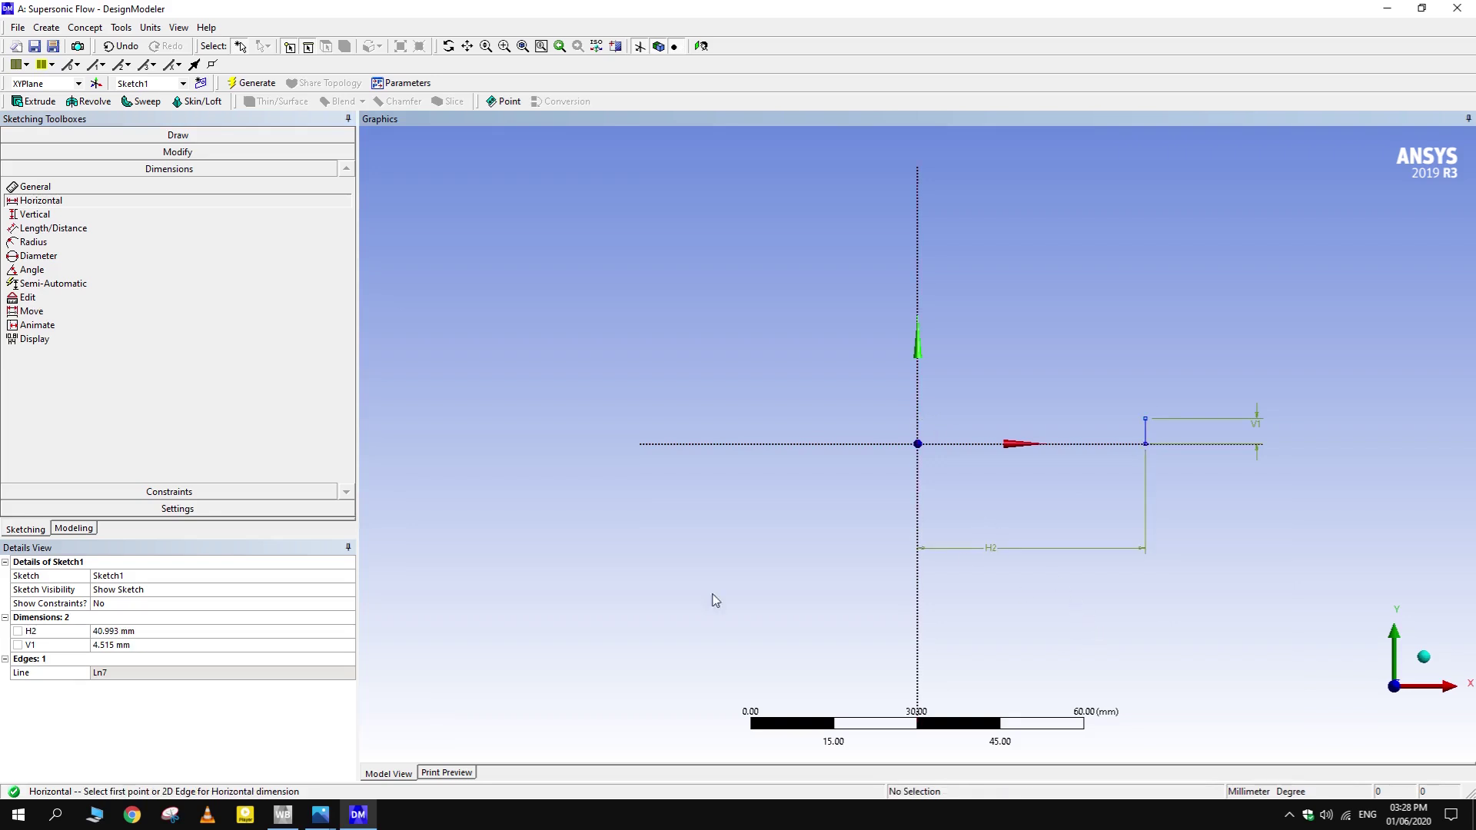
click(146, 631)
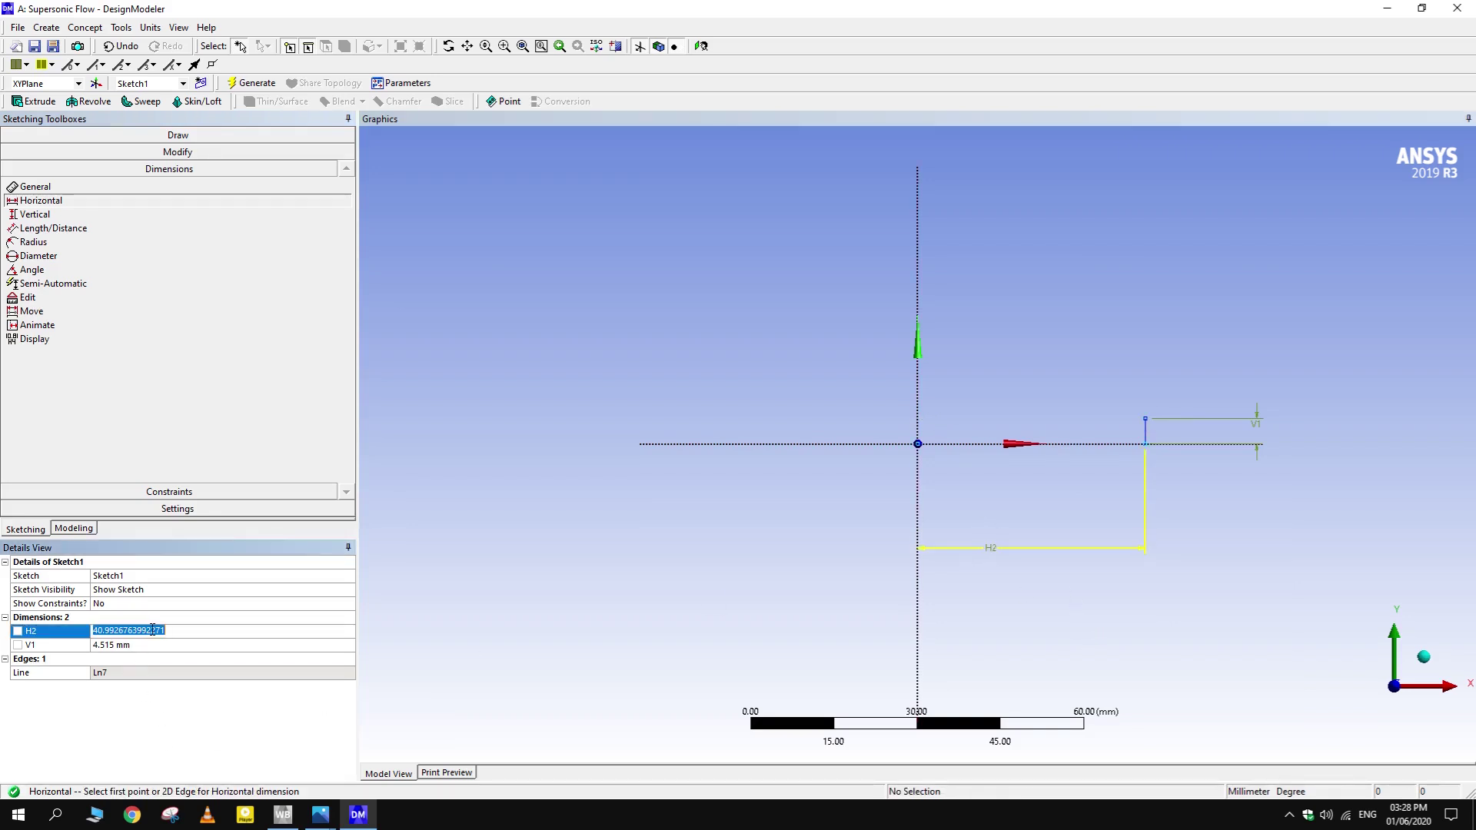
text(10.54)
key(Return)
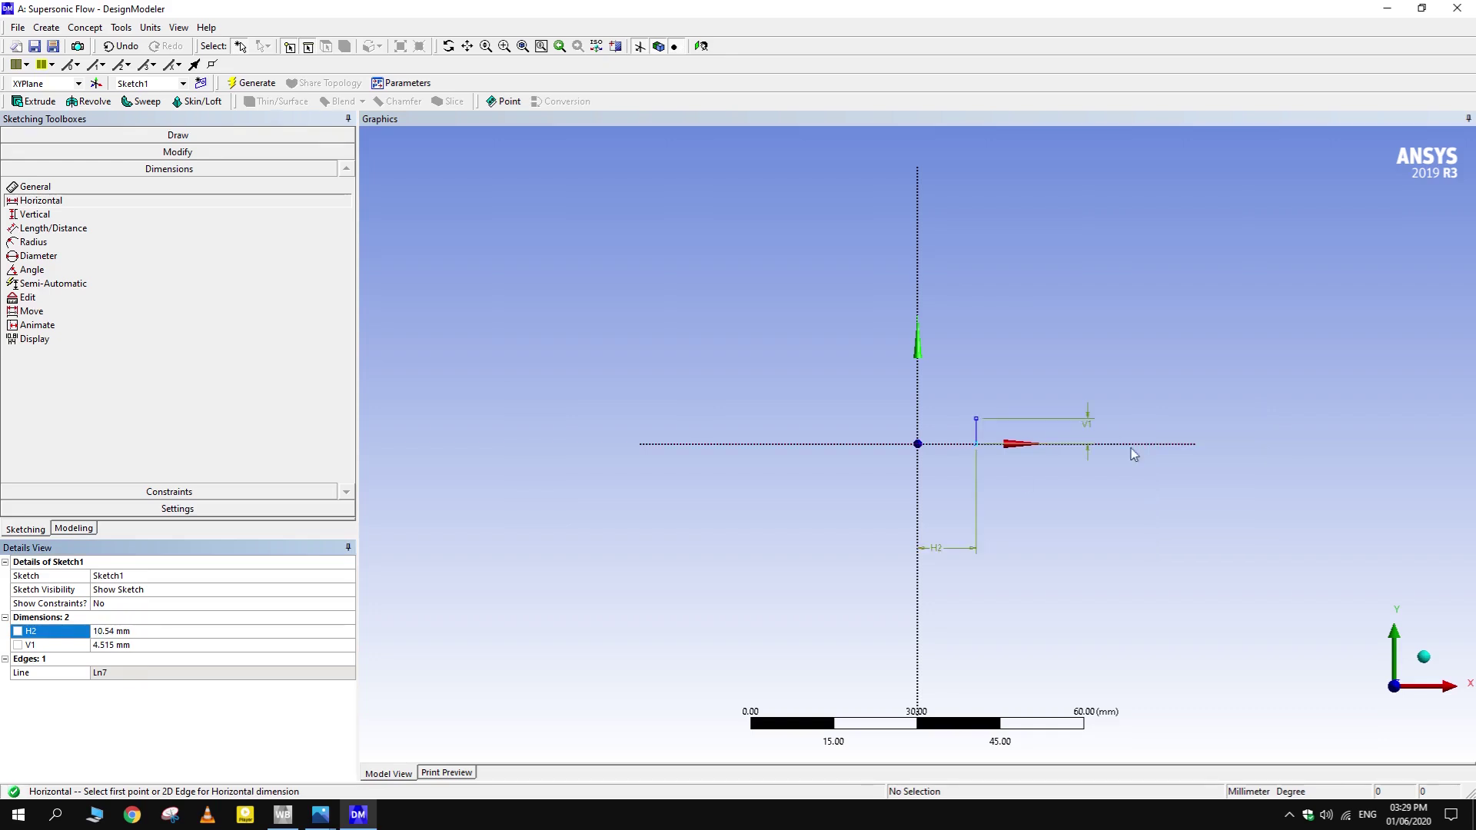
scroll(1120, 454, up, 3)
scroll(1076, 430, up, 1)
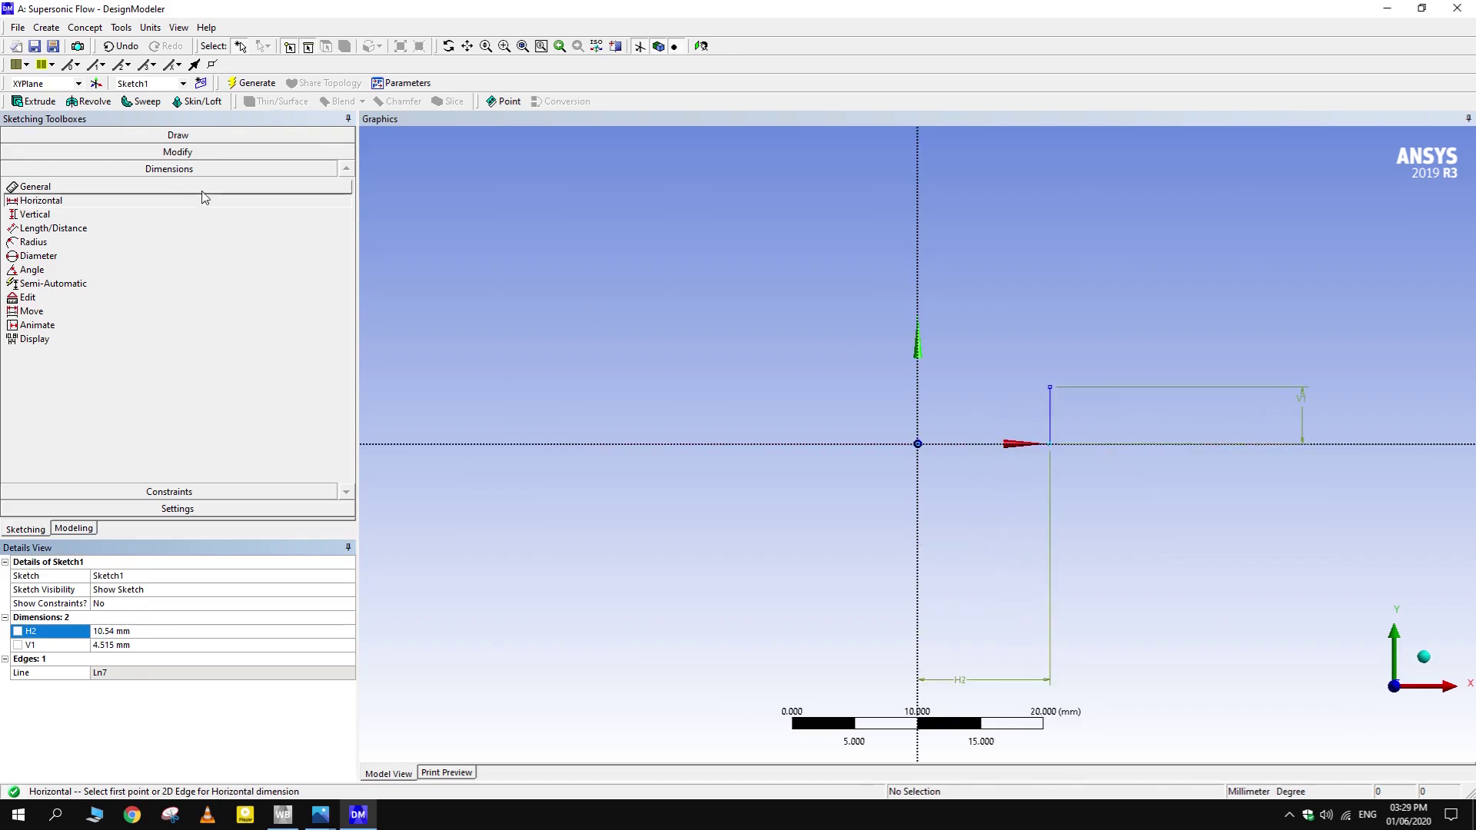
- Draw a three-point arc from the line's top to the origin
click(171, 138)
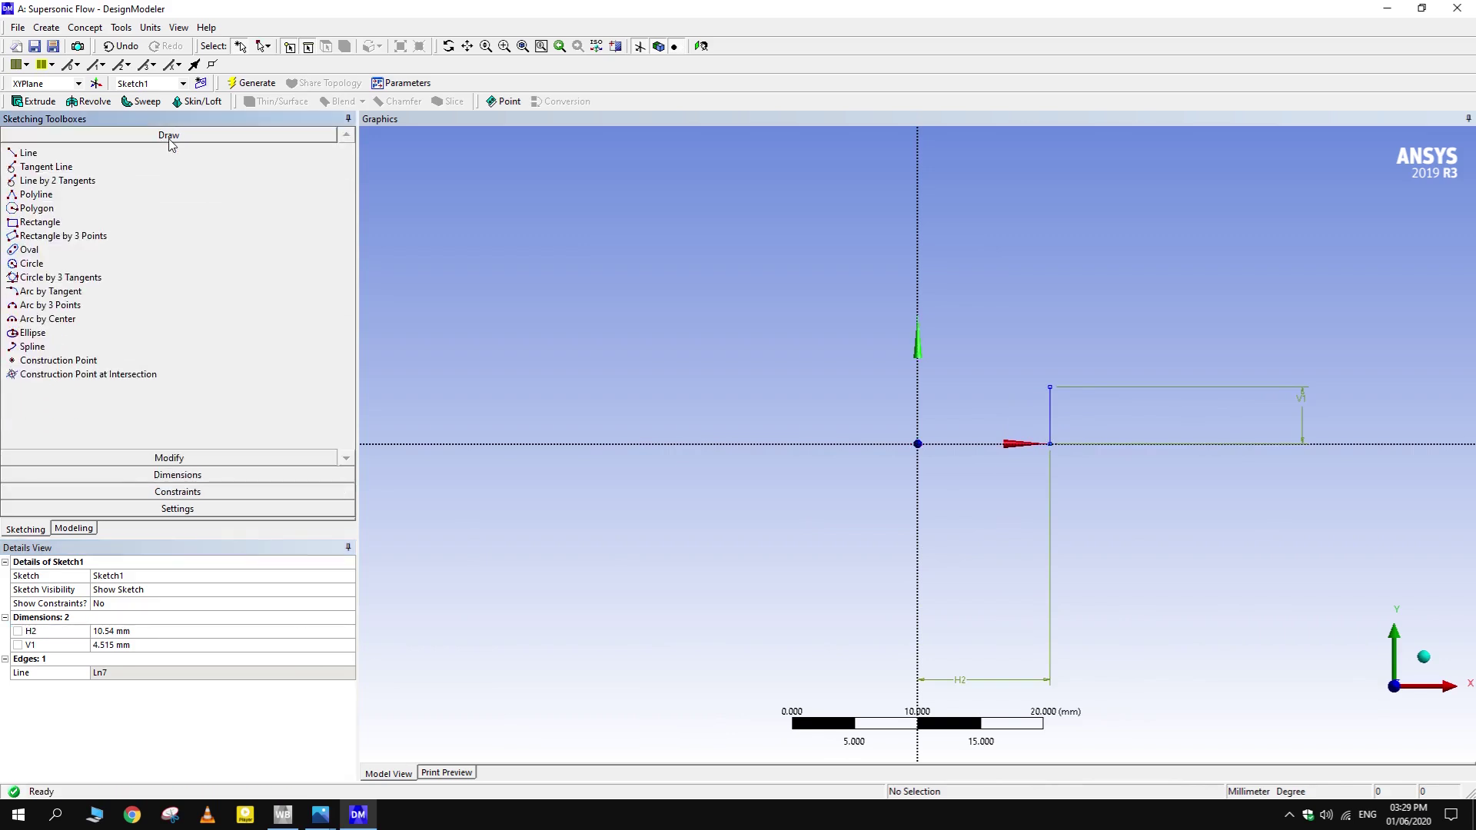
click(80, 305)
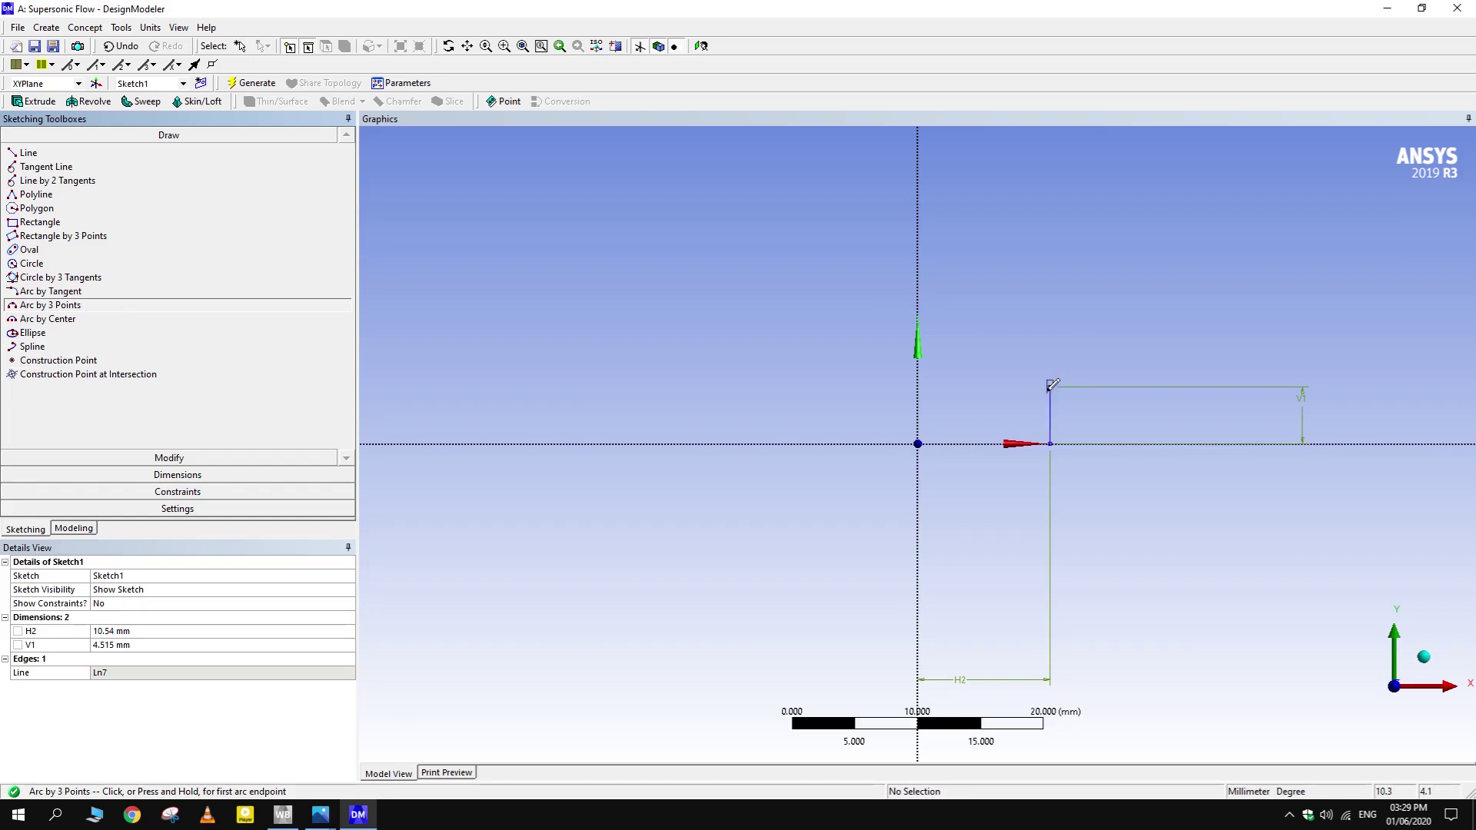
click(1049, 386)
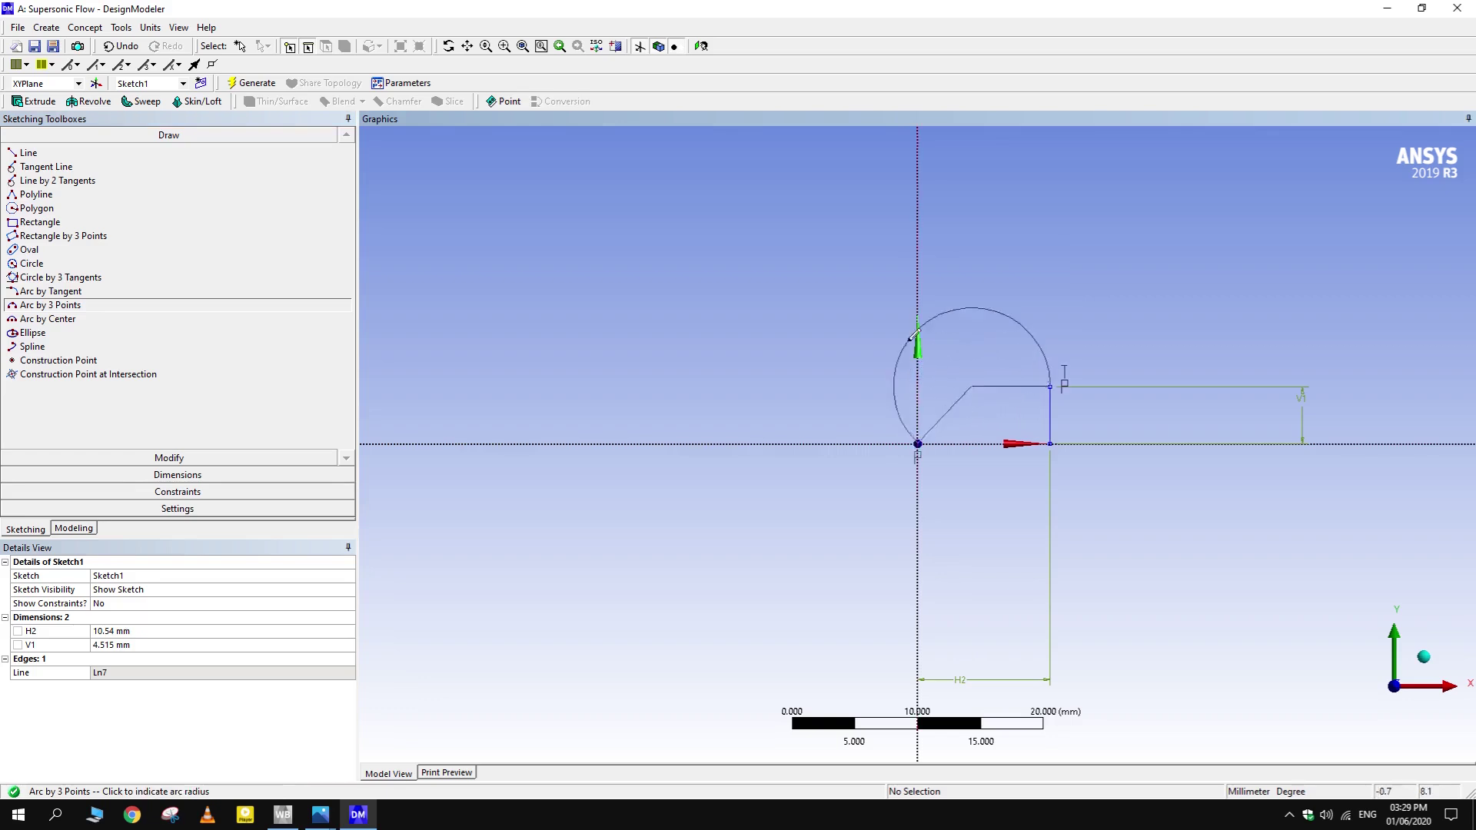
click(918, 444)
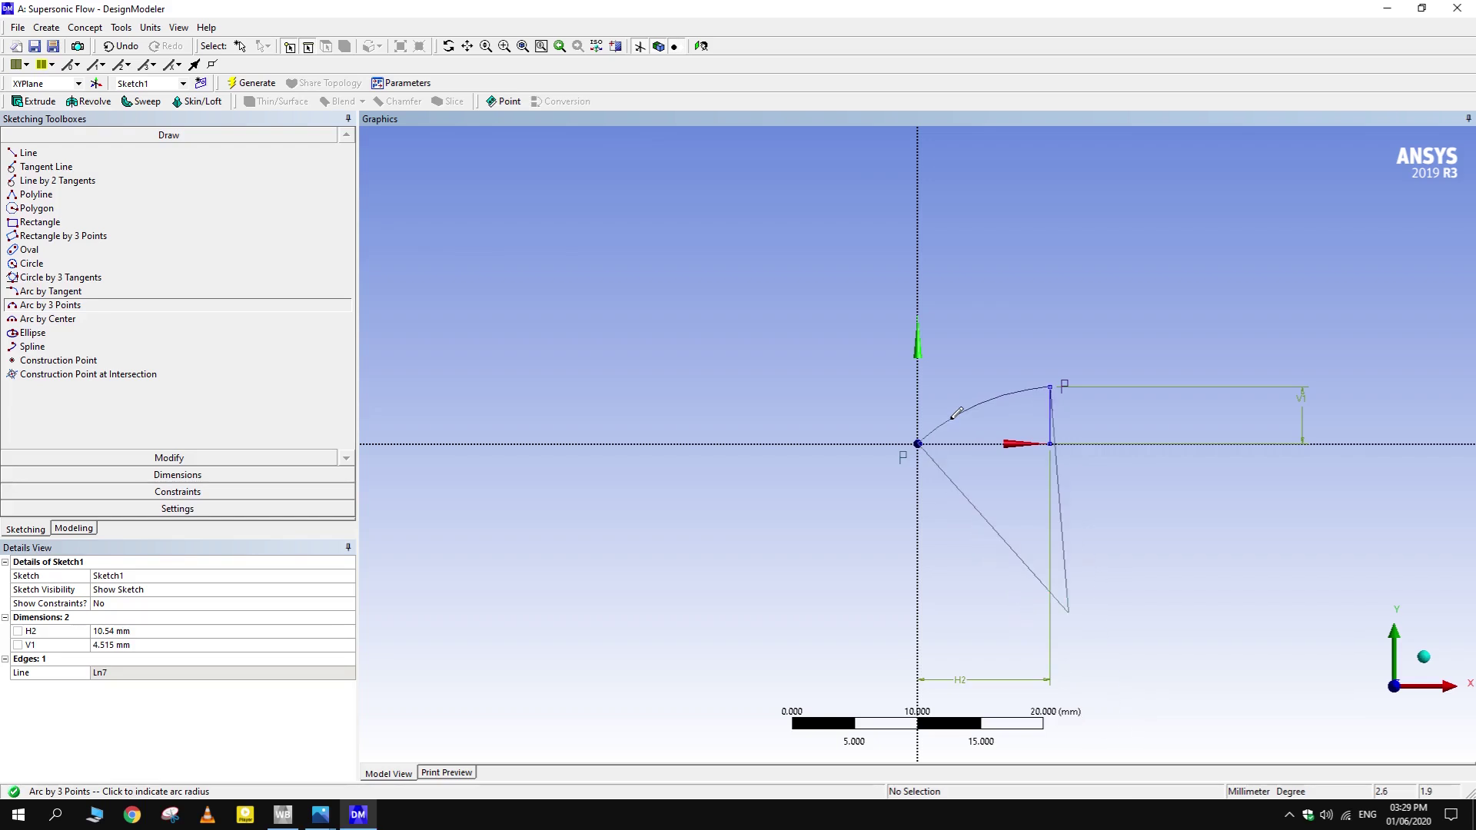
click(959, 407)
- Dimension the arc radius R3 as 15 mm and make it a design parameter
click(188, 474)
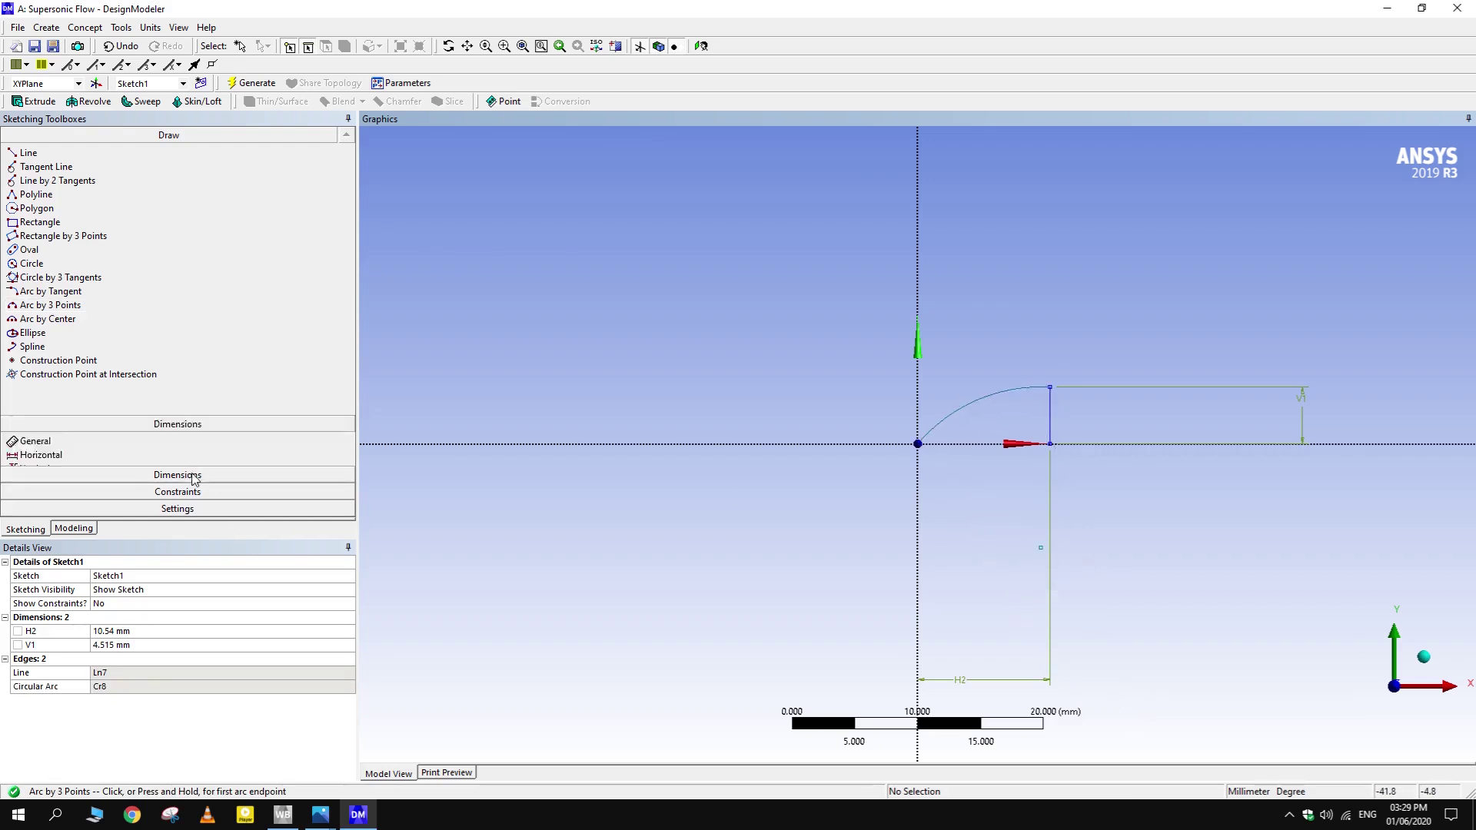
click(968, 407)
click(865, 362)
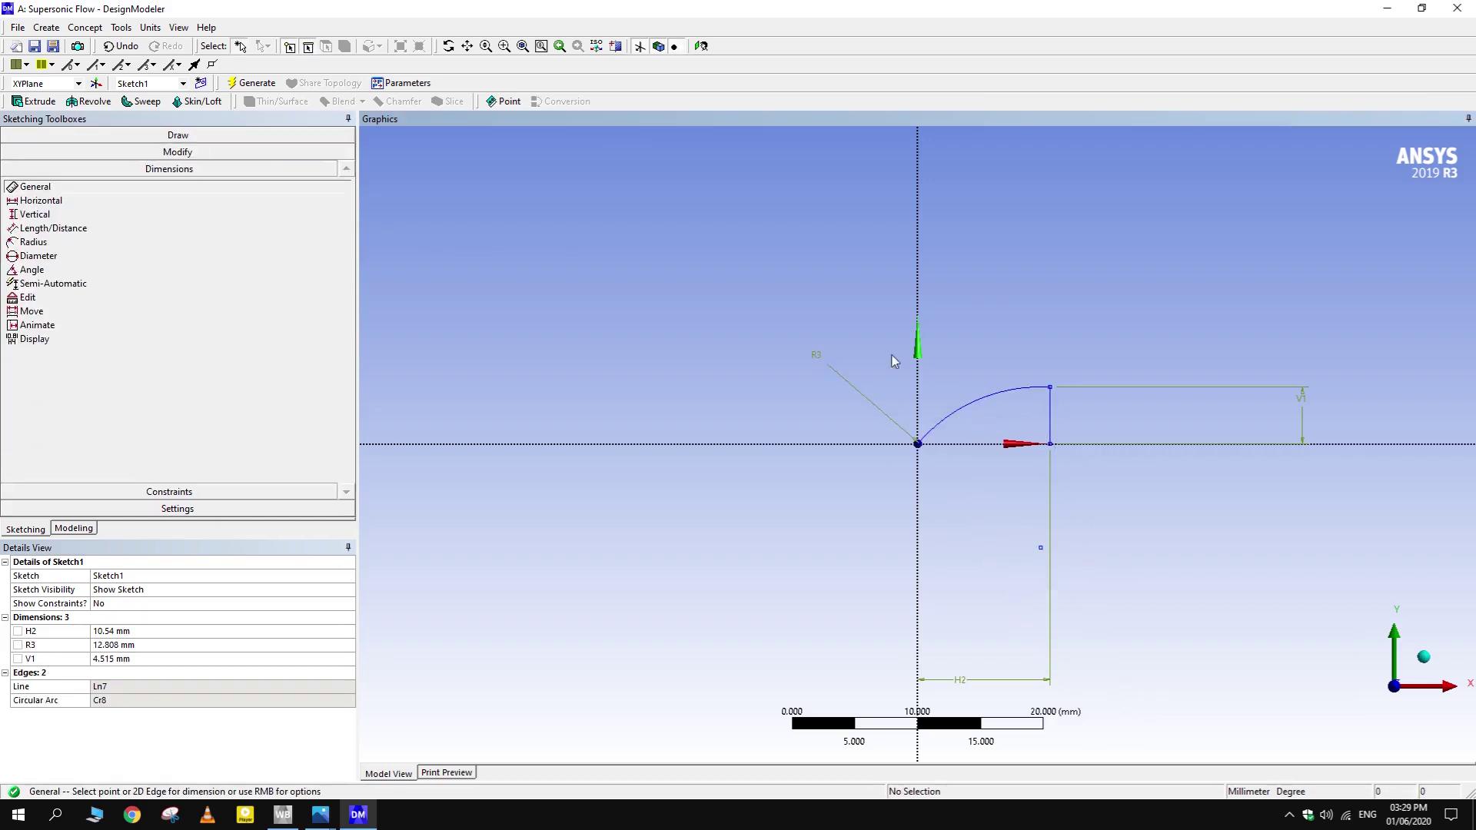
click(139, 646)
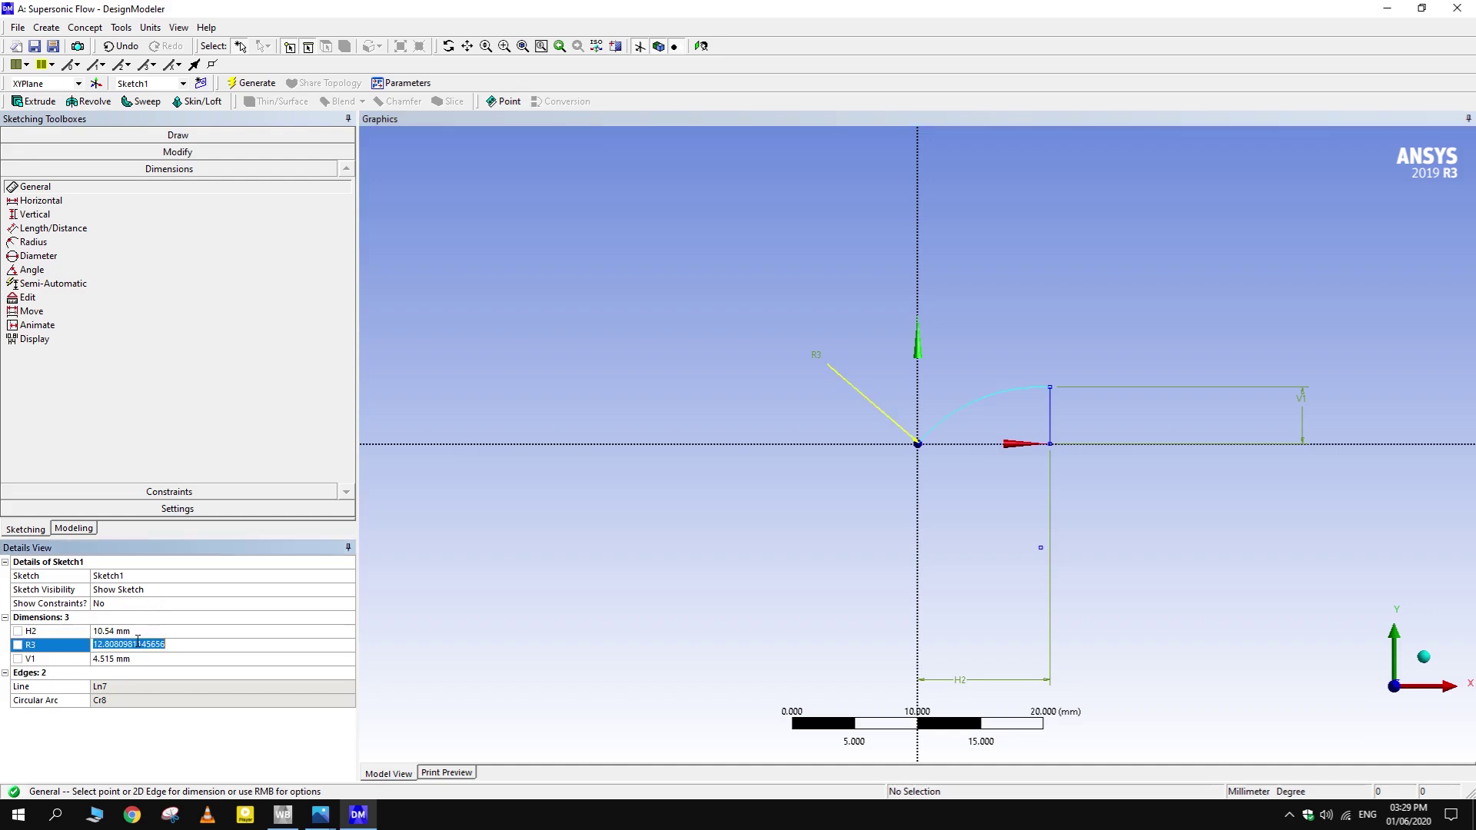
text(15)
key(Return)
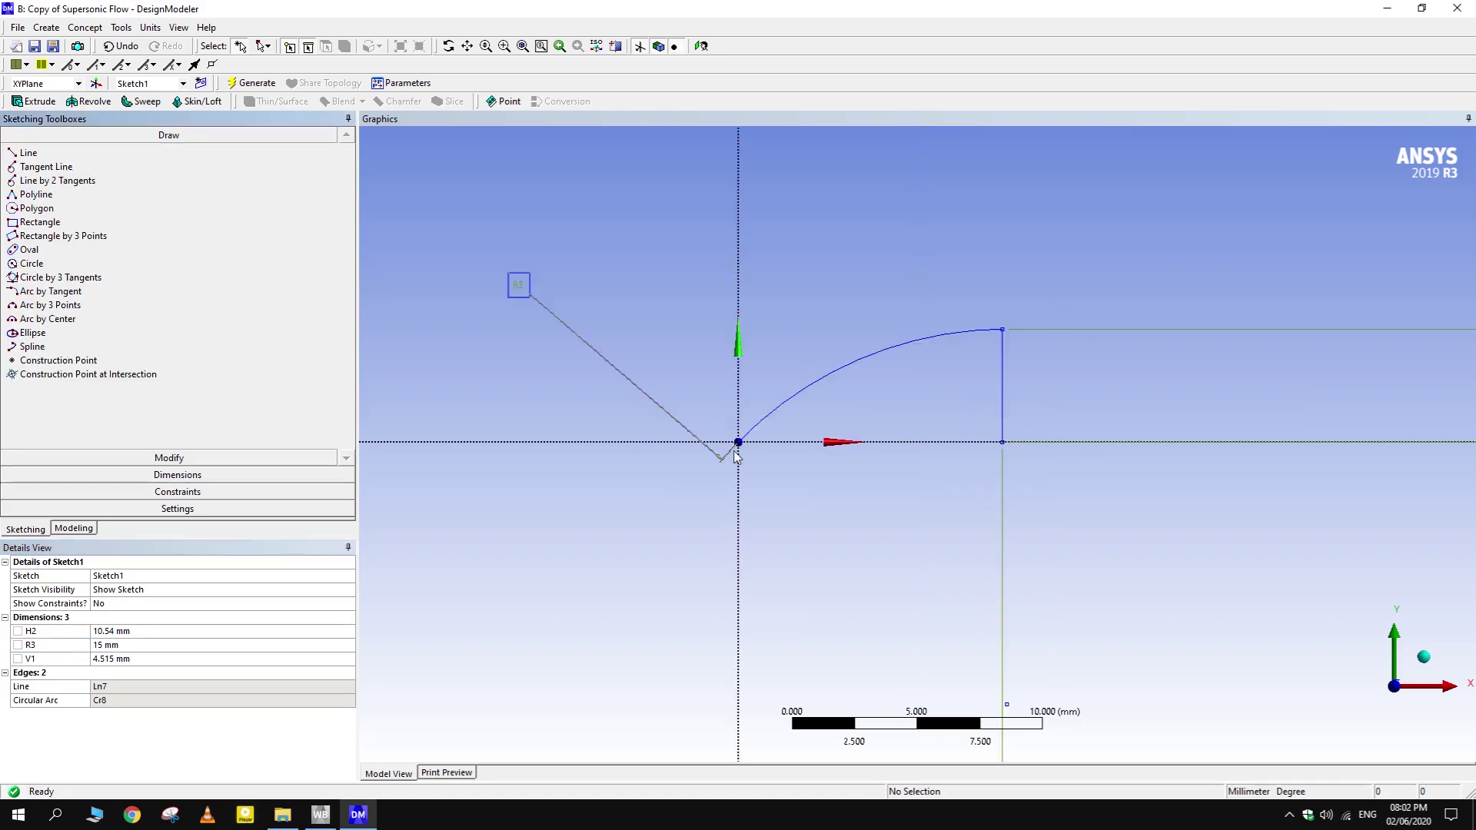
click(18, 645)
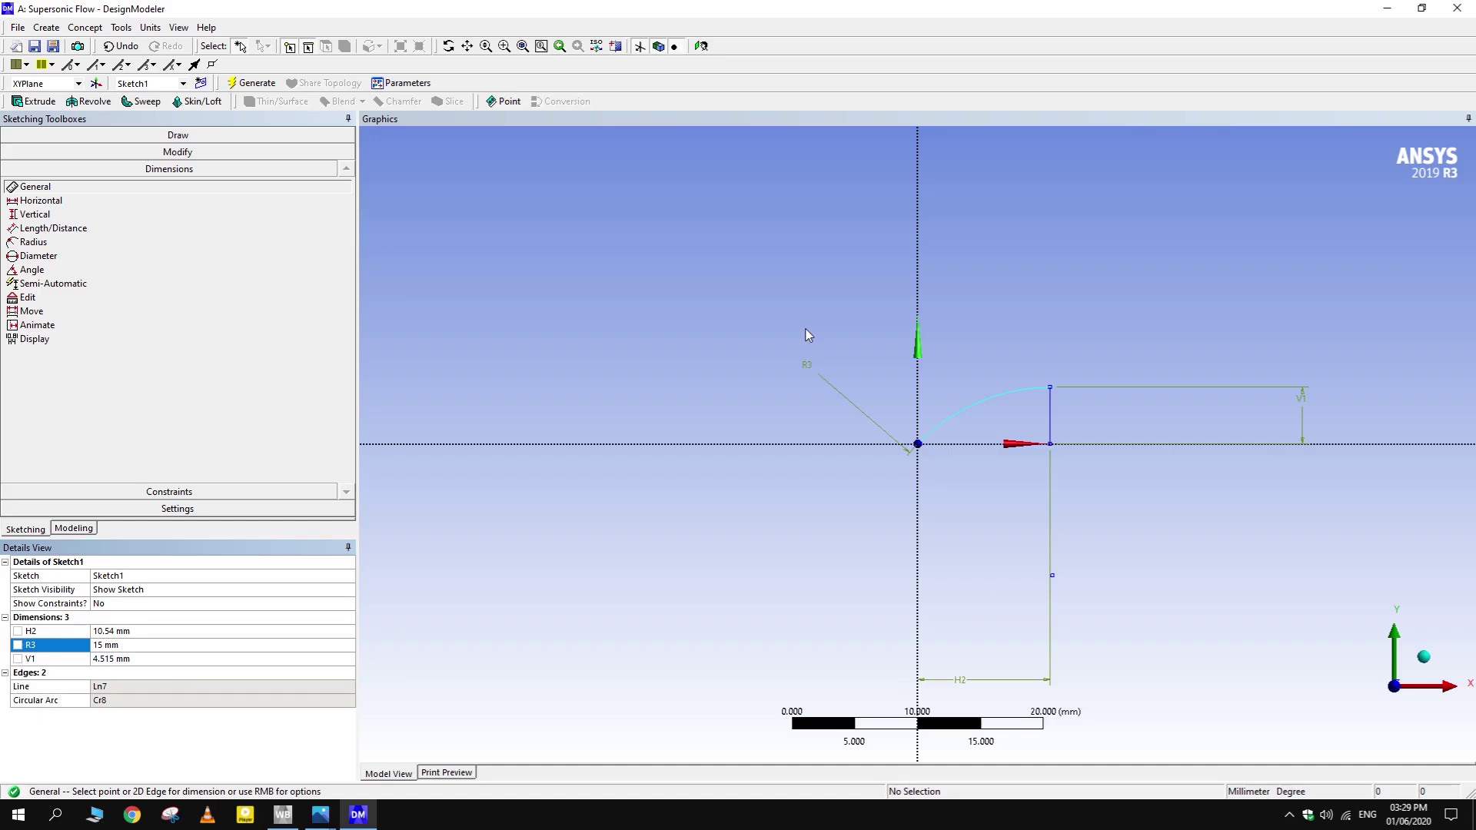
- Draw a large outer arc centred at the origin, ending on the axis
click(160, 137)
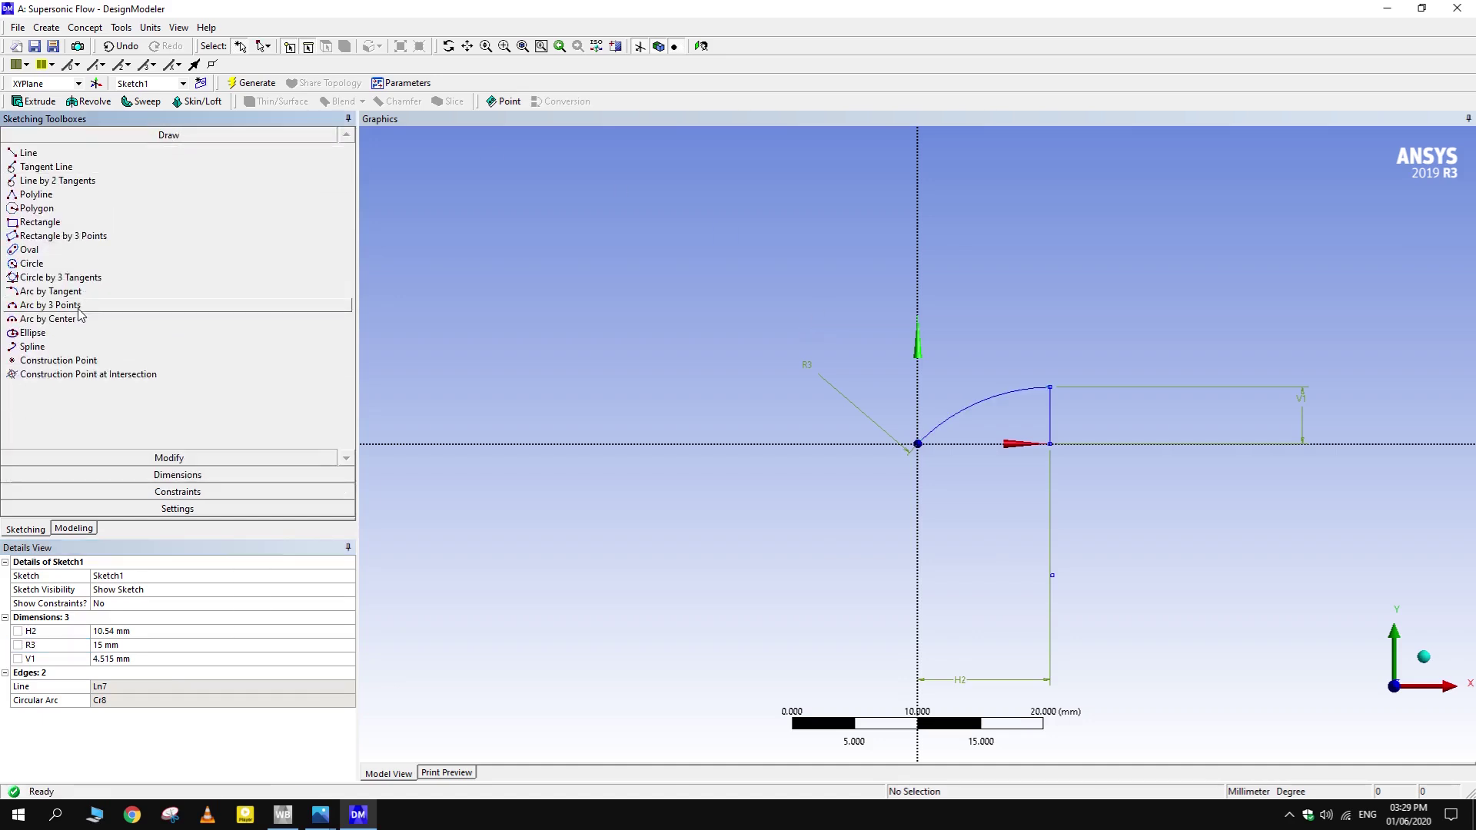
click(48, 318)
click(1050, 444)
scroll(999, 446, down, 2)
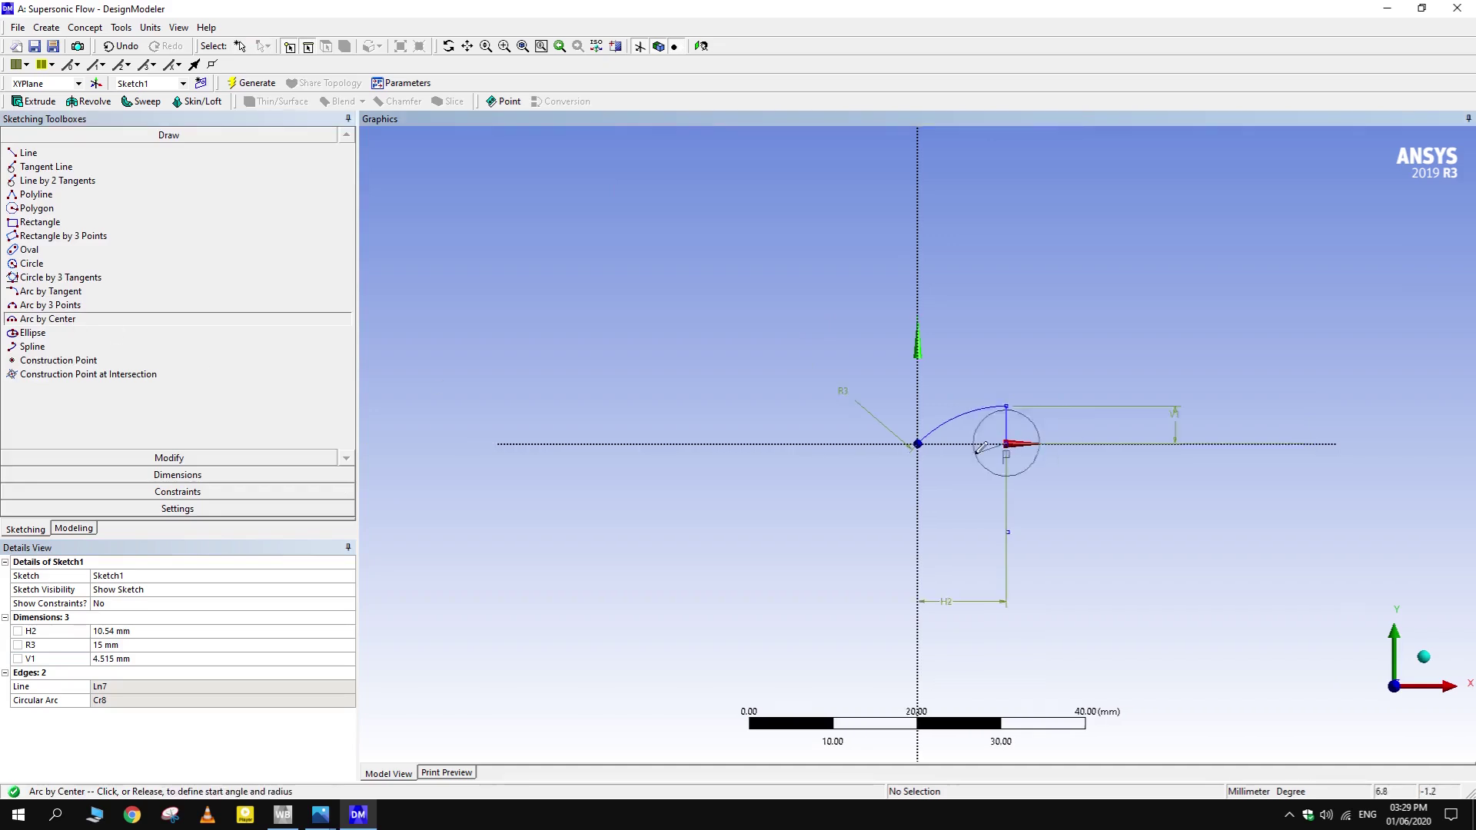
scroll(980, 448, down, 2)
click(950, 223)
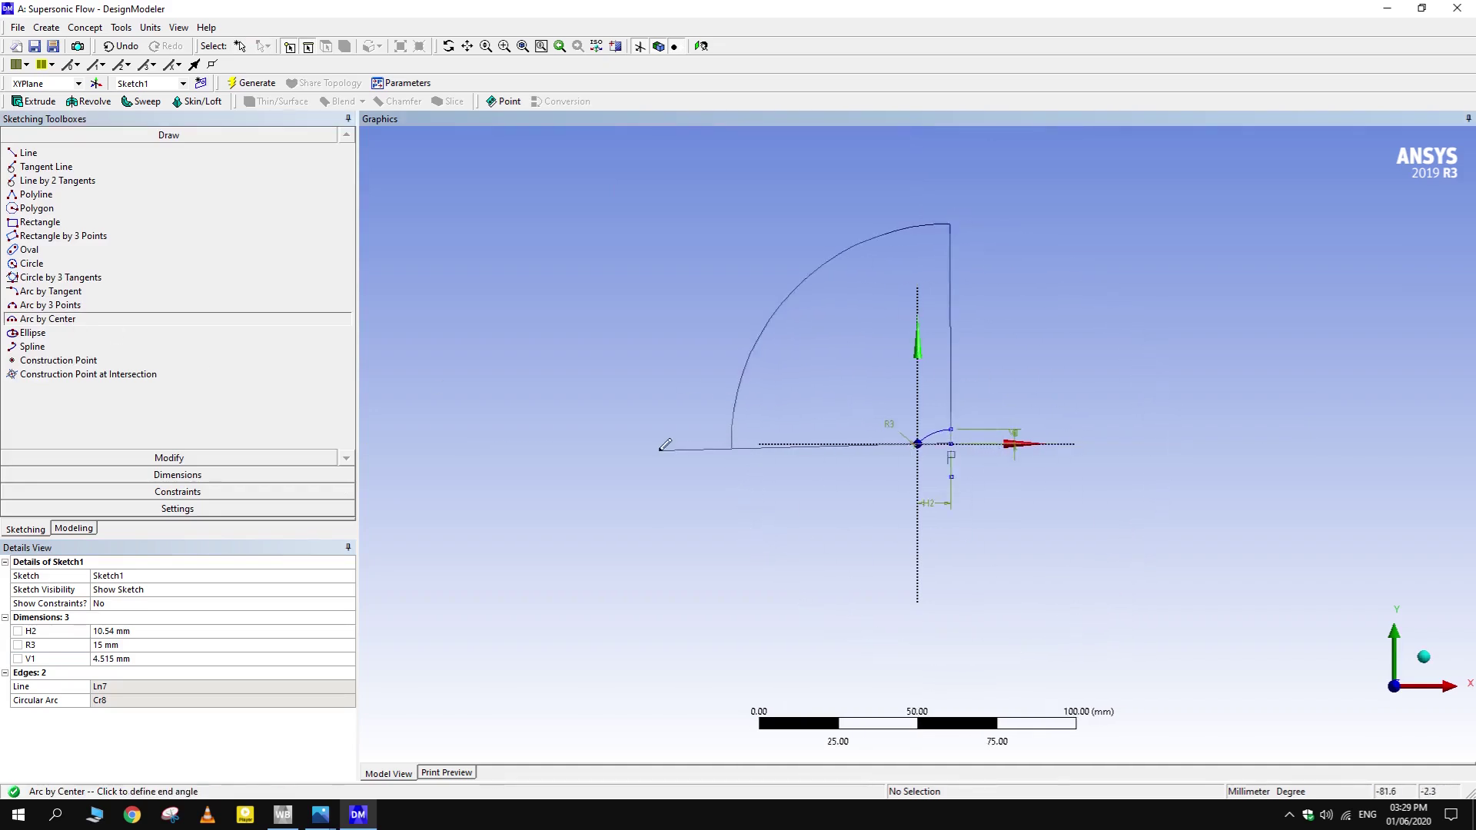
click(661, 449)
- Dimension the outer arc radius R4 as 100 mm
click(146, 475)
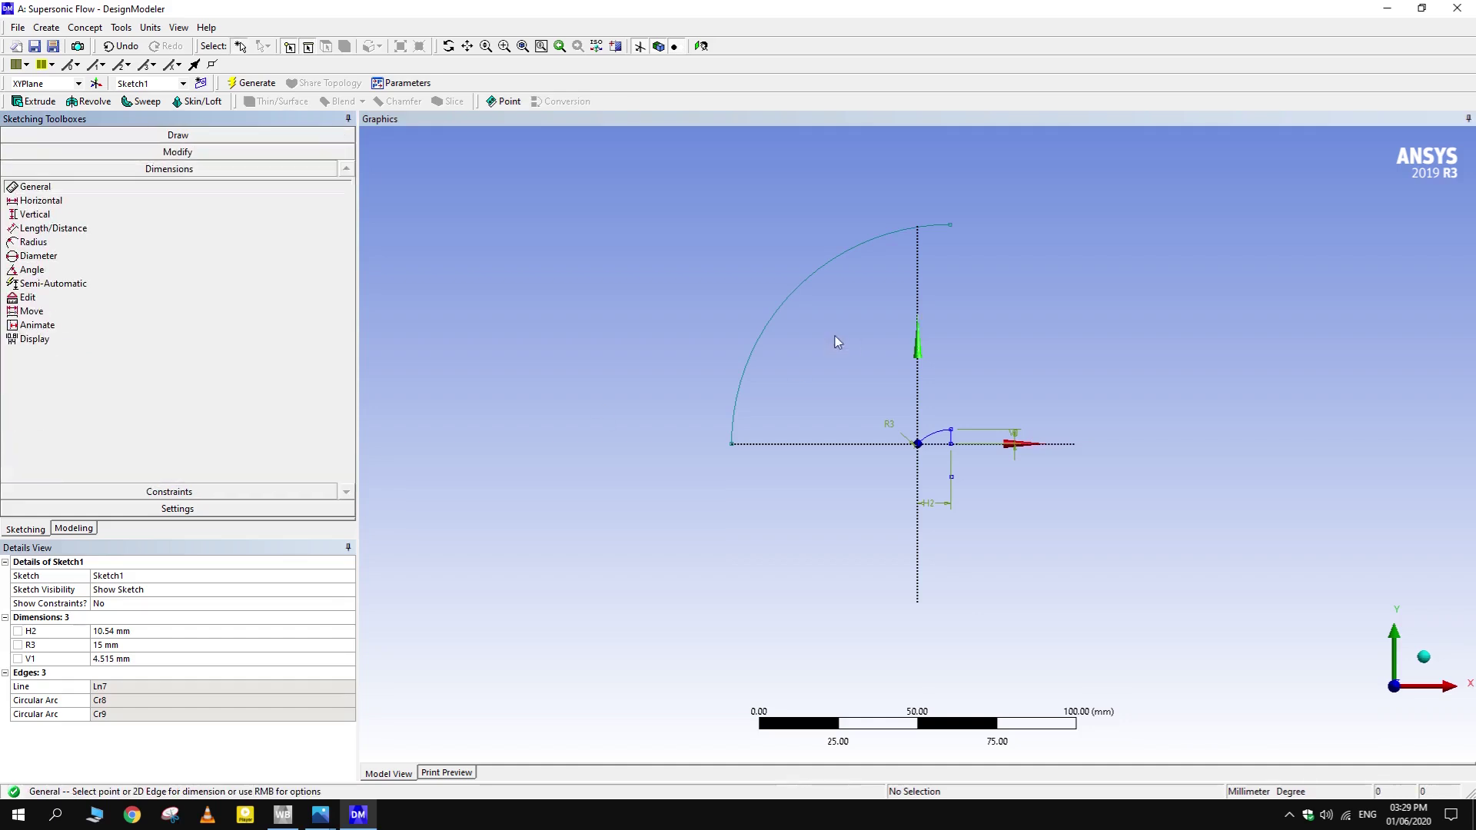
click(760, 332)
click(676, 287)
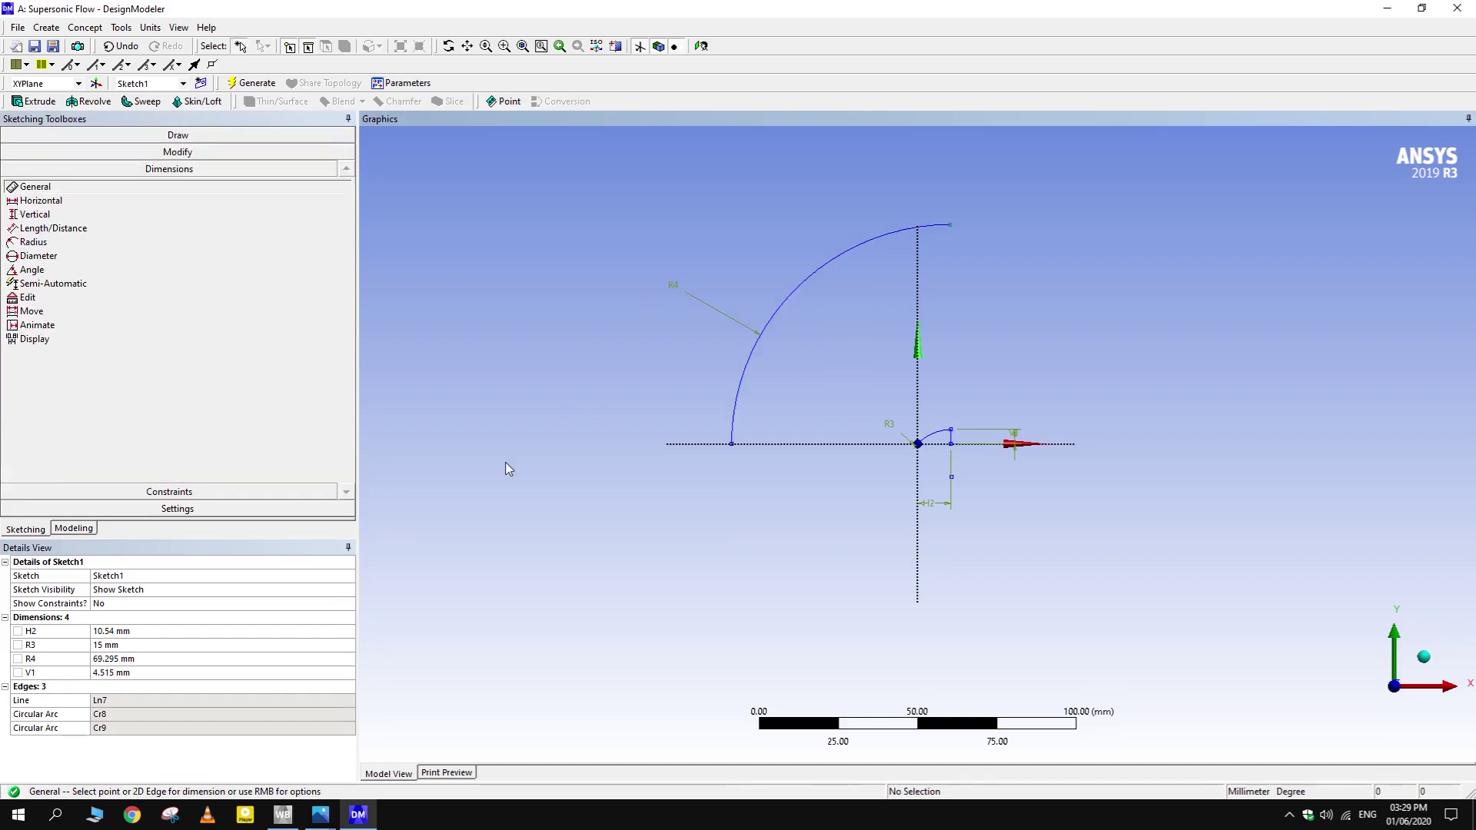
click(130, 659)
text(100)
key(Return)
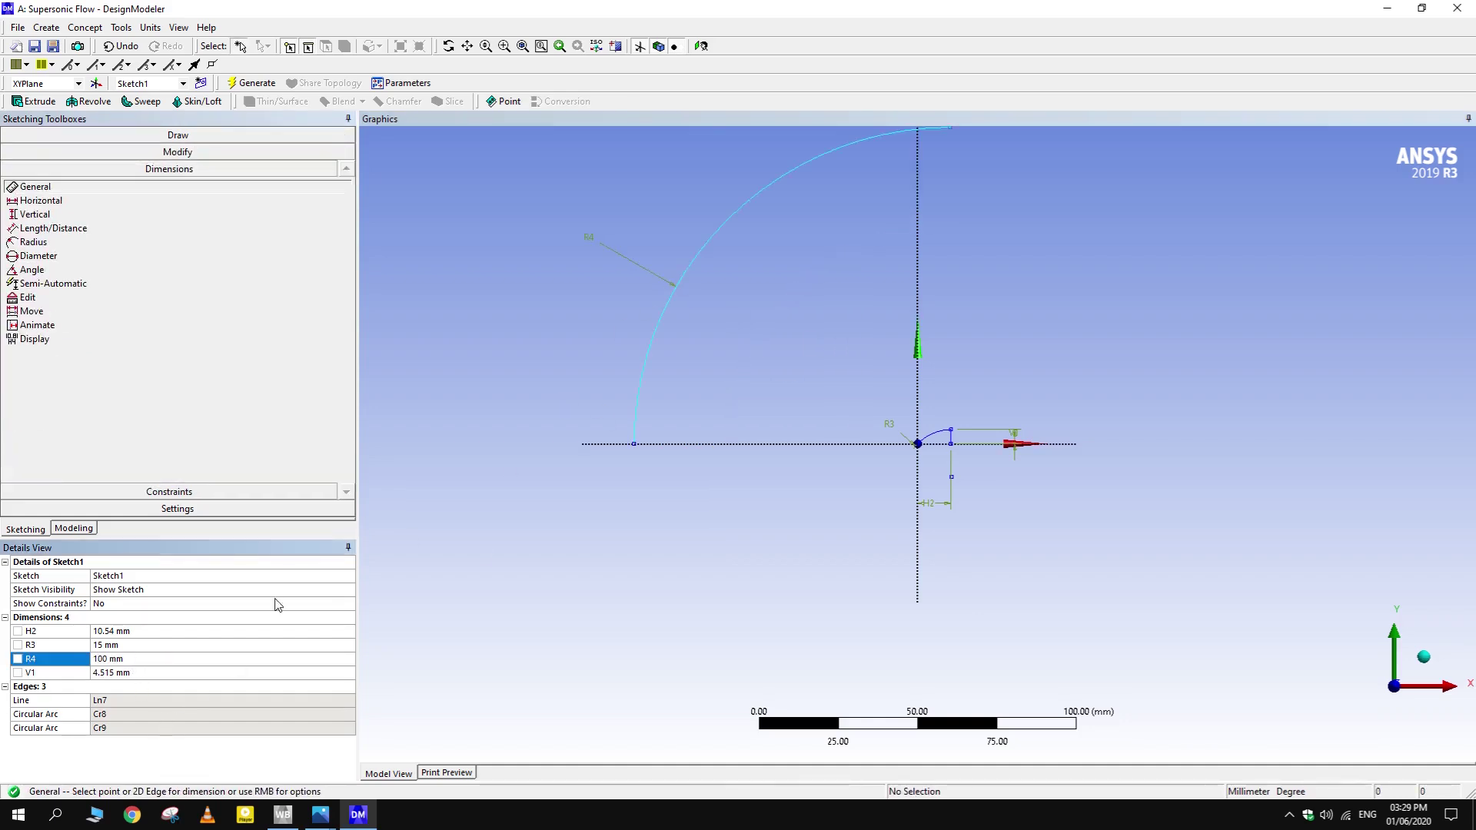
scroll(653, 442, down, 2)
- Draw a rectangle from the outer arc's top end to the axis and trim its left edge
click(134, 136)
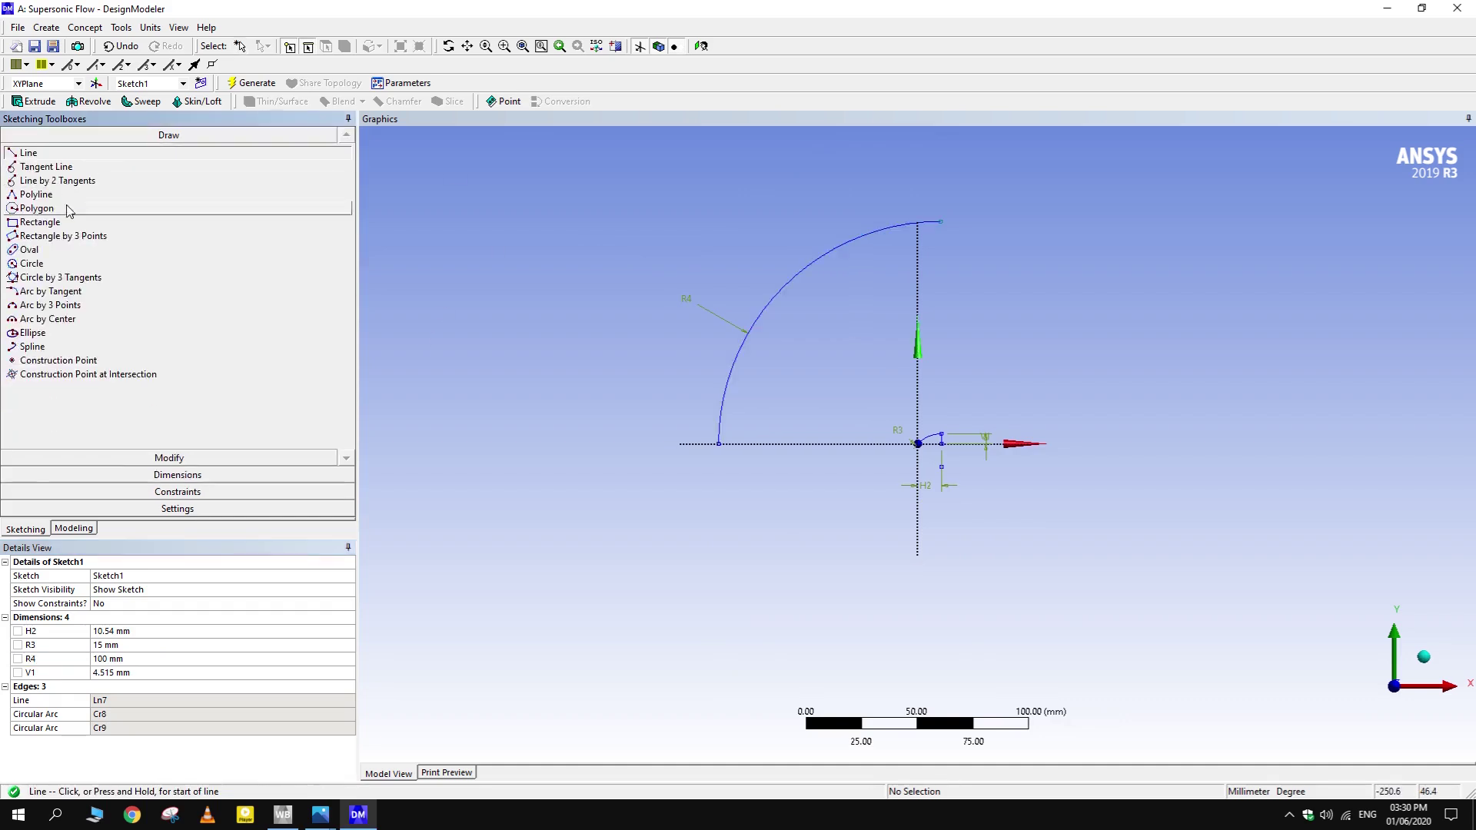
click(40, 222)
click(941, 222)
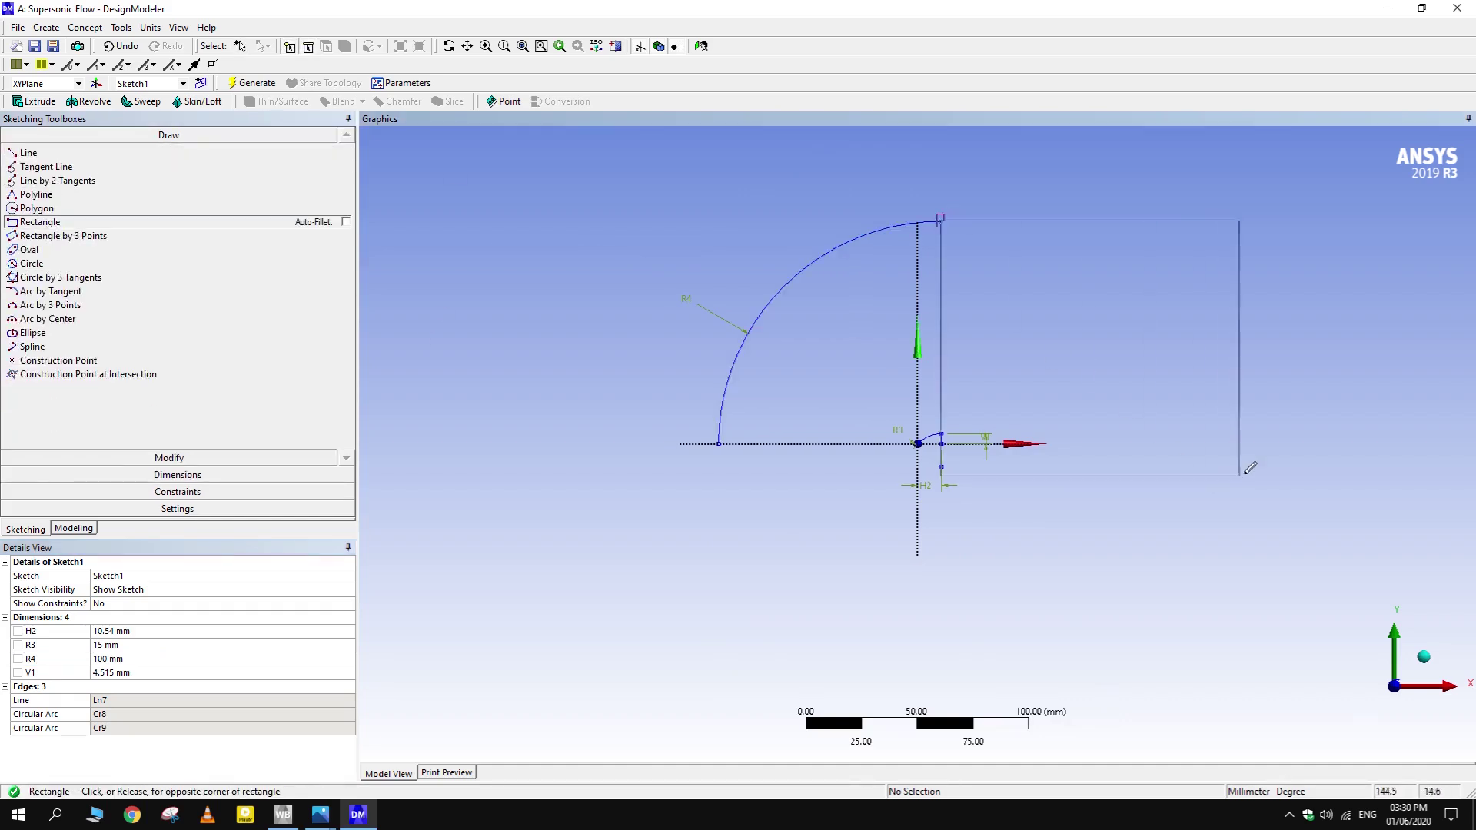
click(1286, 443)
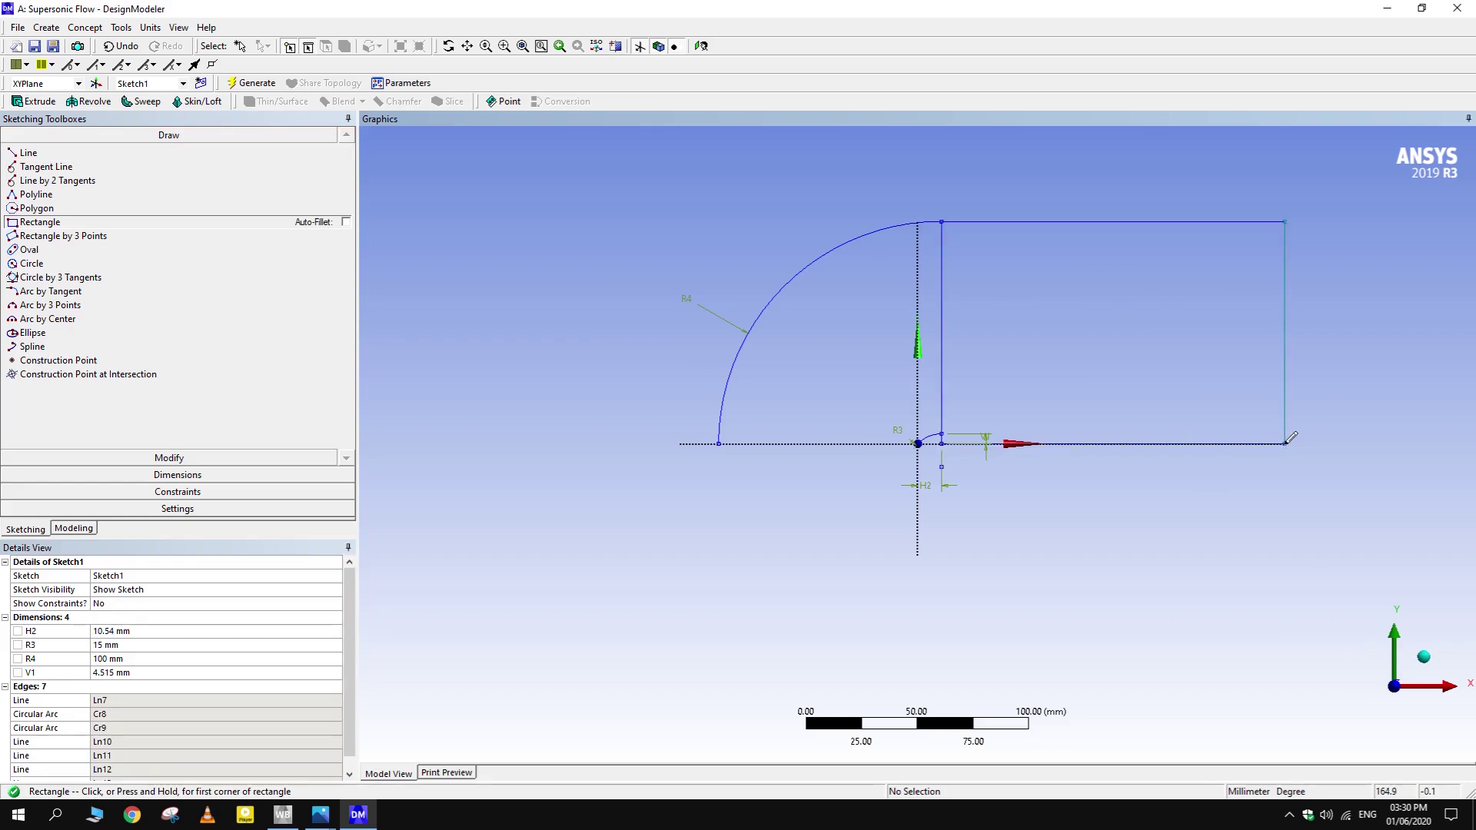
click(192, 459)
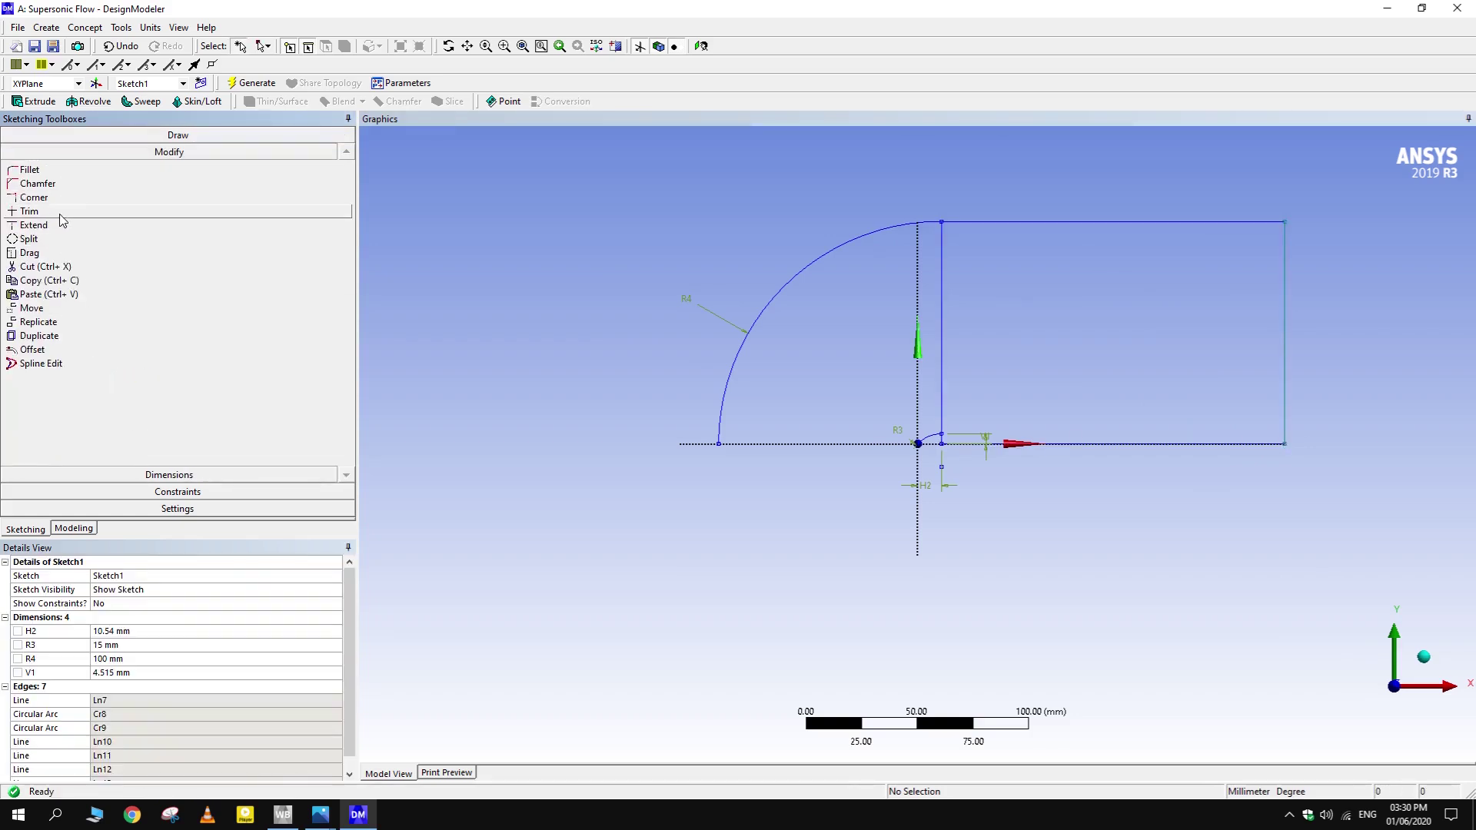
click(29, 212)
scroll(961, 315, up, 1)
click(944, 308)
scroll(985, 346, up, 1)
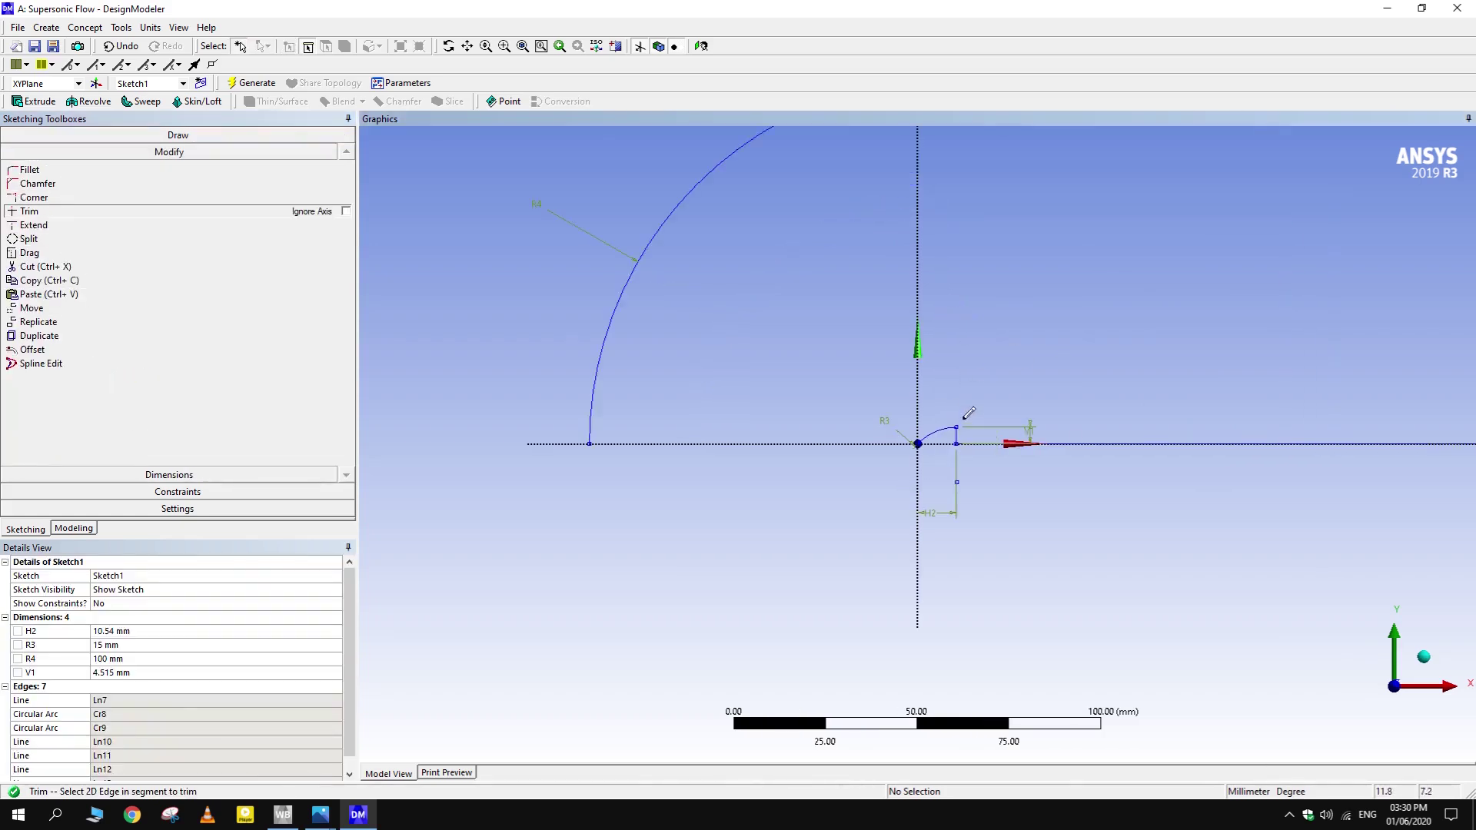
scroll(1010, 361, down, 2)
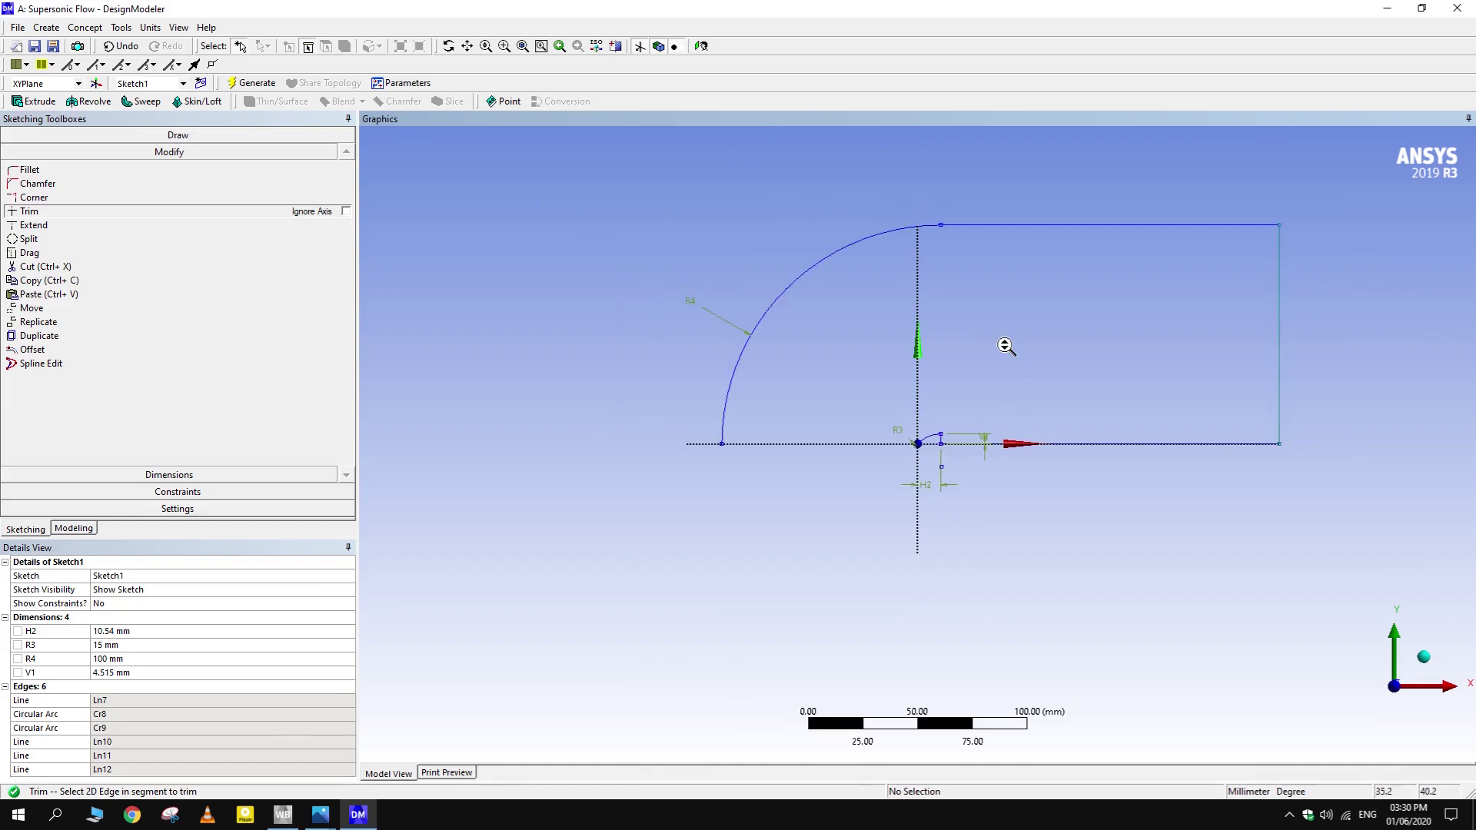
- Dimension the rectangle's top edge H5 as 150 mm
click(267, 476)
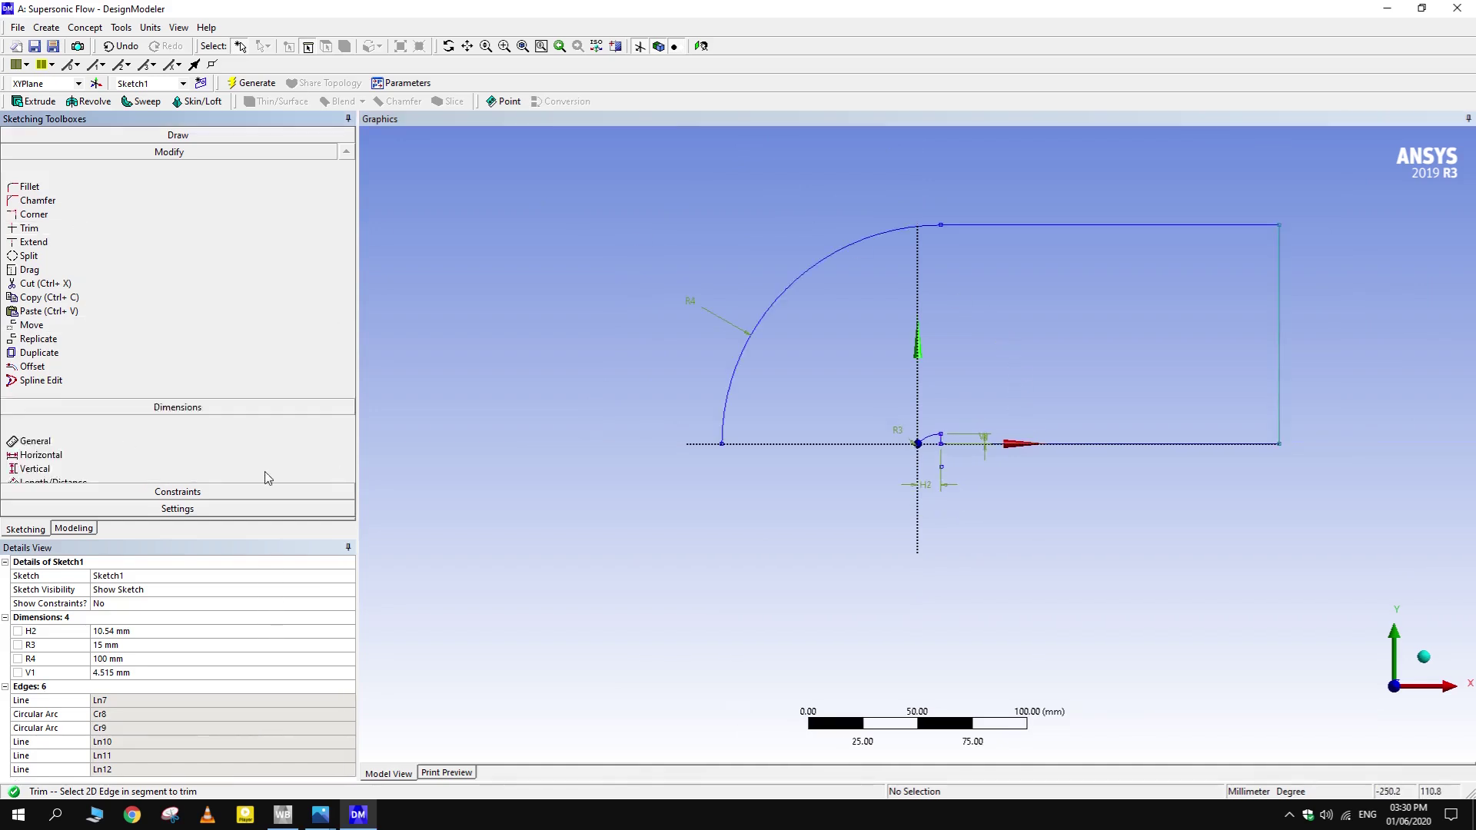
click(1044, 228)
click(1038, 185)
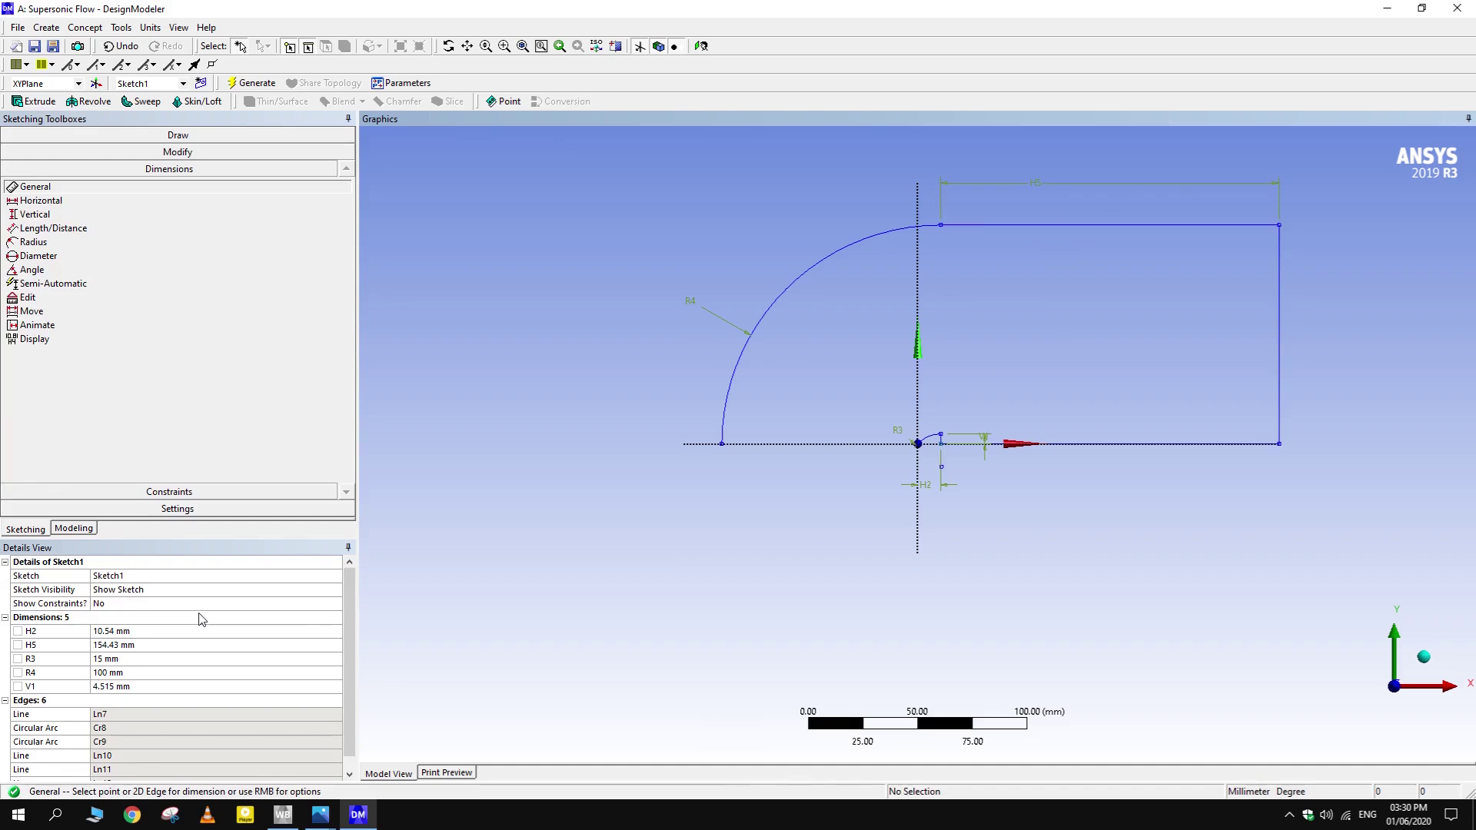
click(137, 646)
text(150)
key(Return)
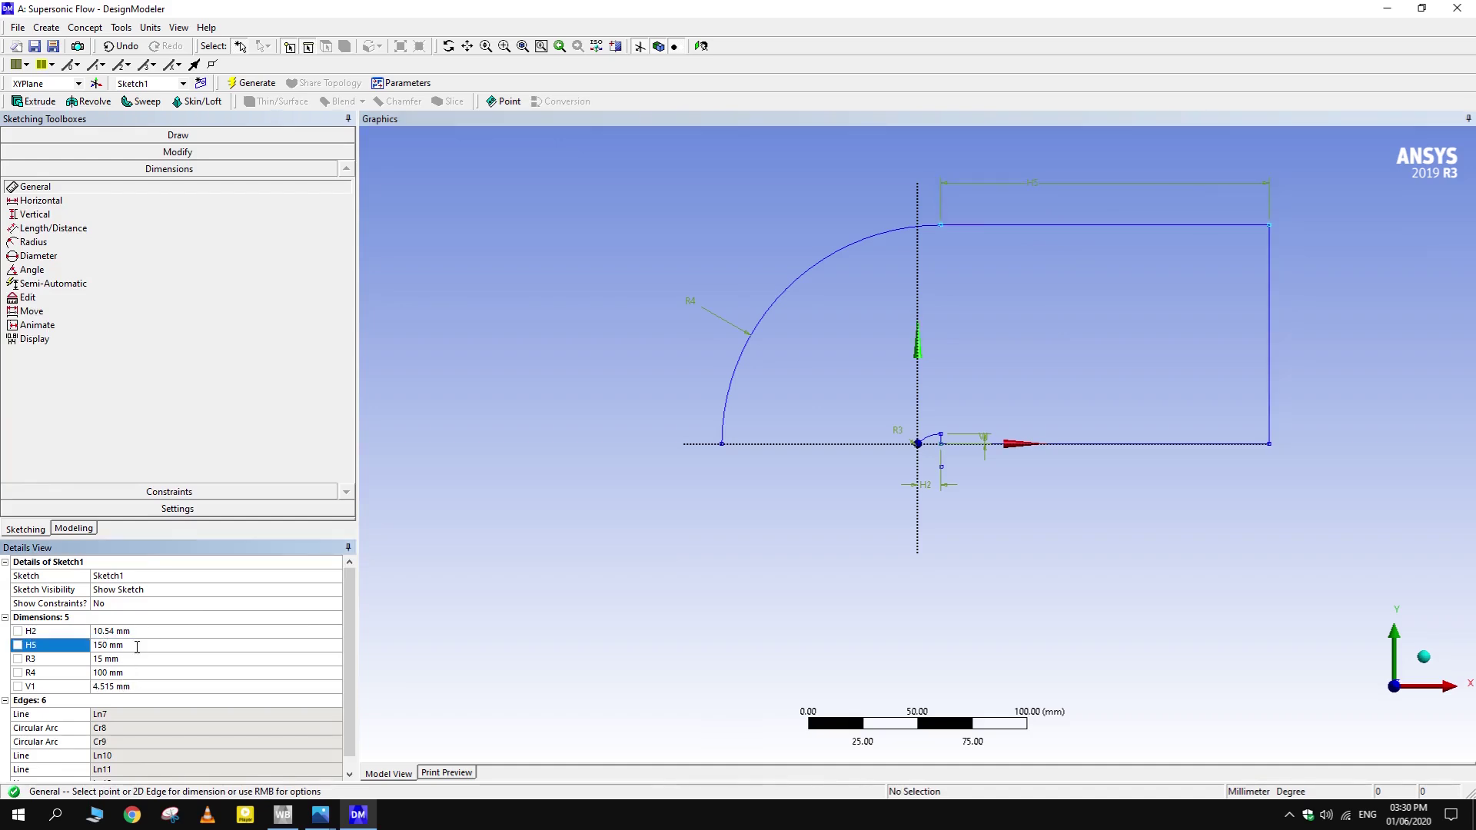
scroll(756, 579, up, 1)
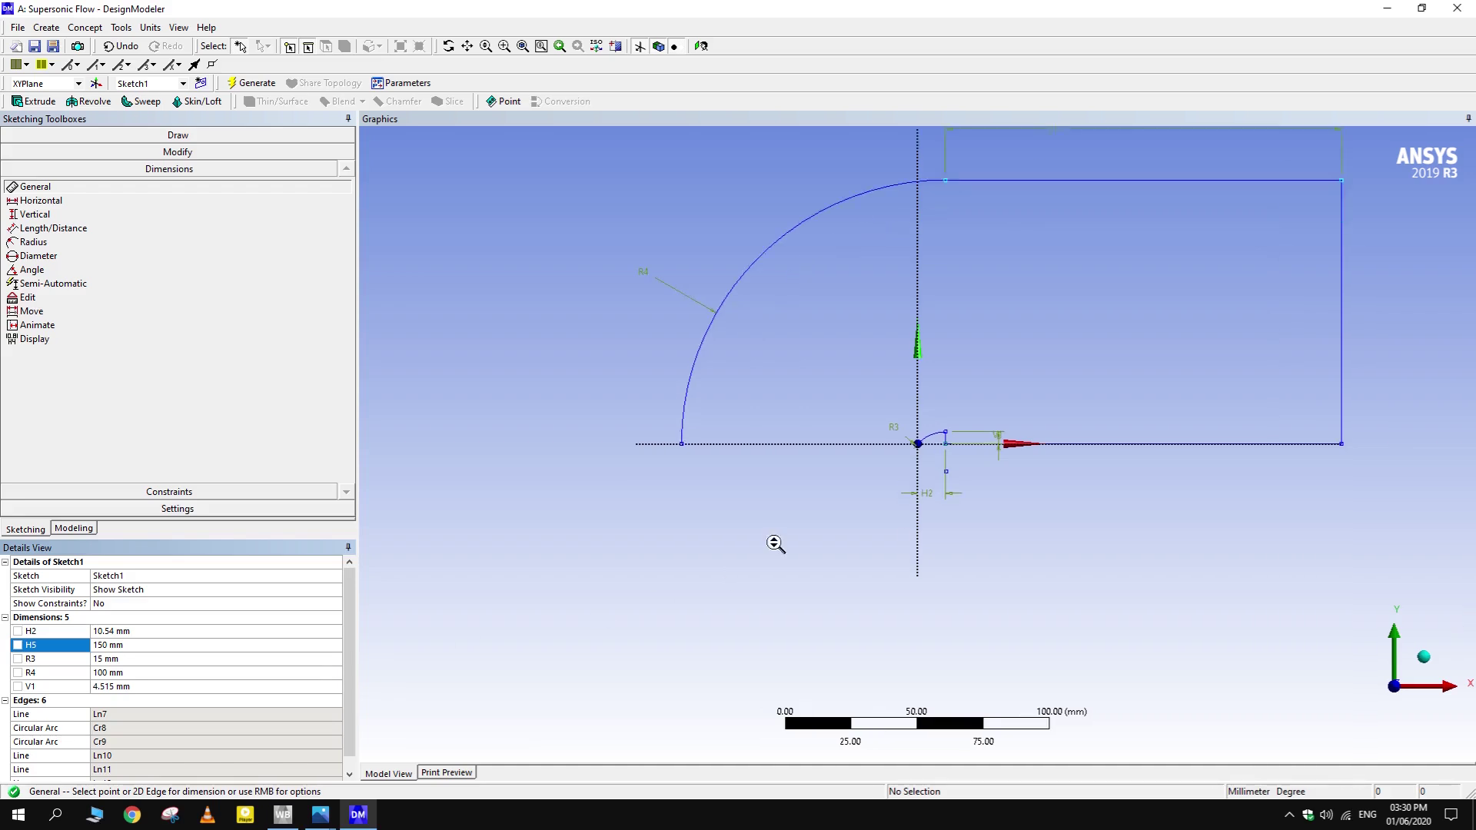
- Draw a bottom line along the axis from the arc end to the origin
click(121, 149)
click(122, 152)
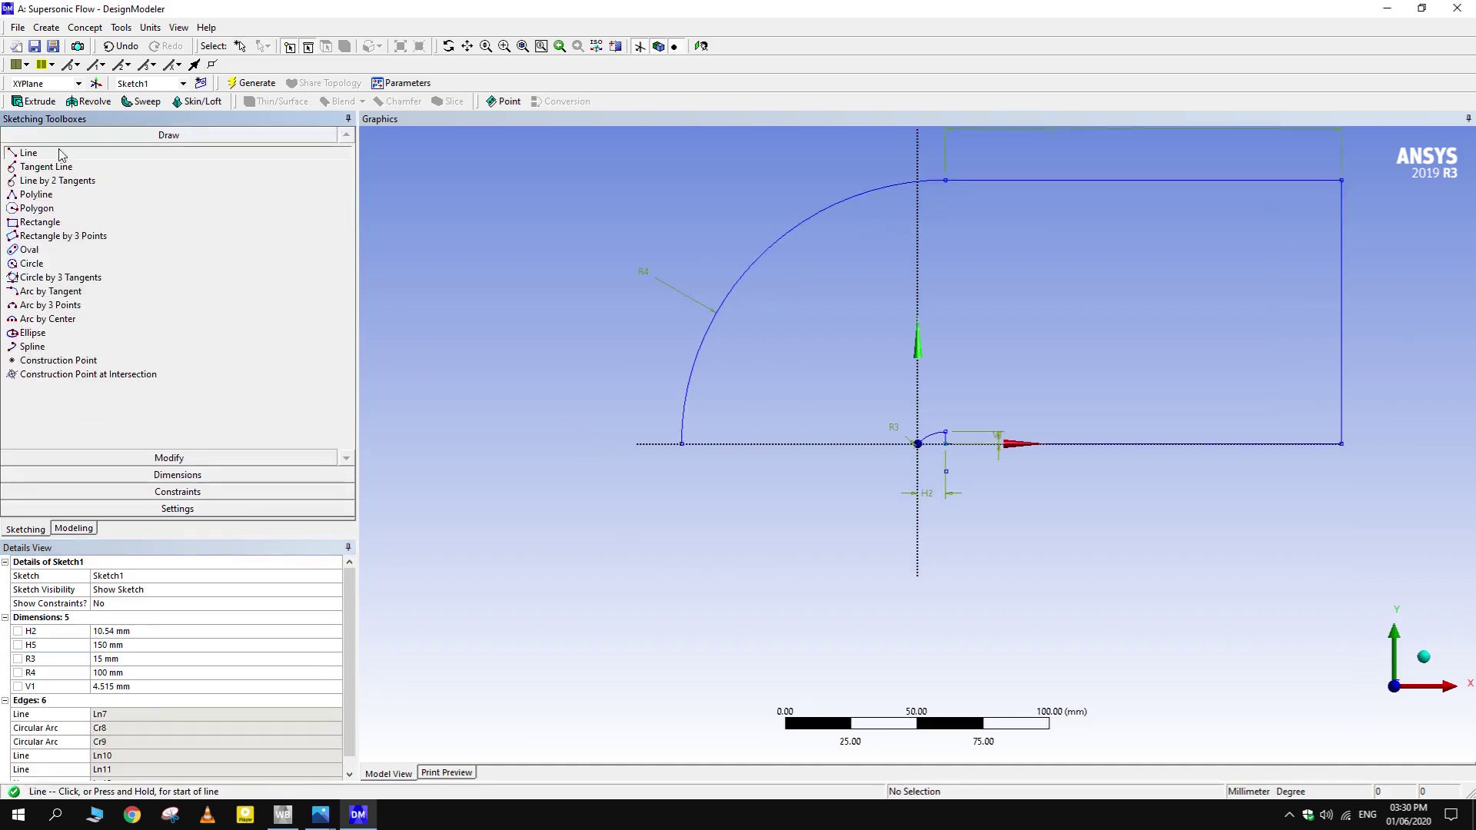
click(918, 443)
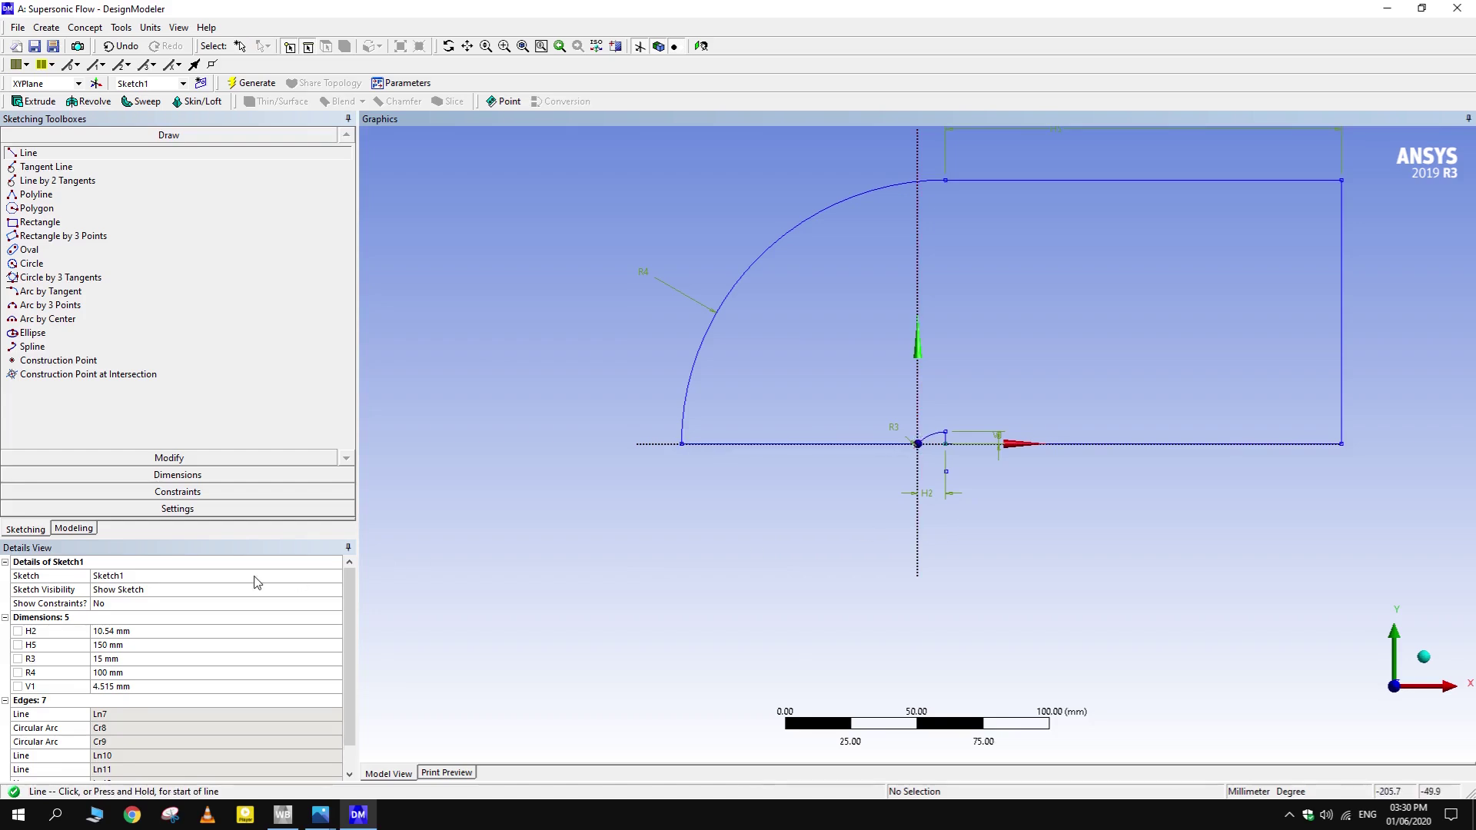
- Generate a surface body from Sketch1 with Concept > Surfaces From Sketches
click(74, 529)
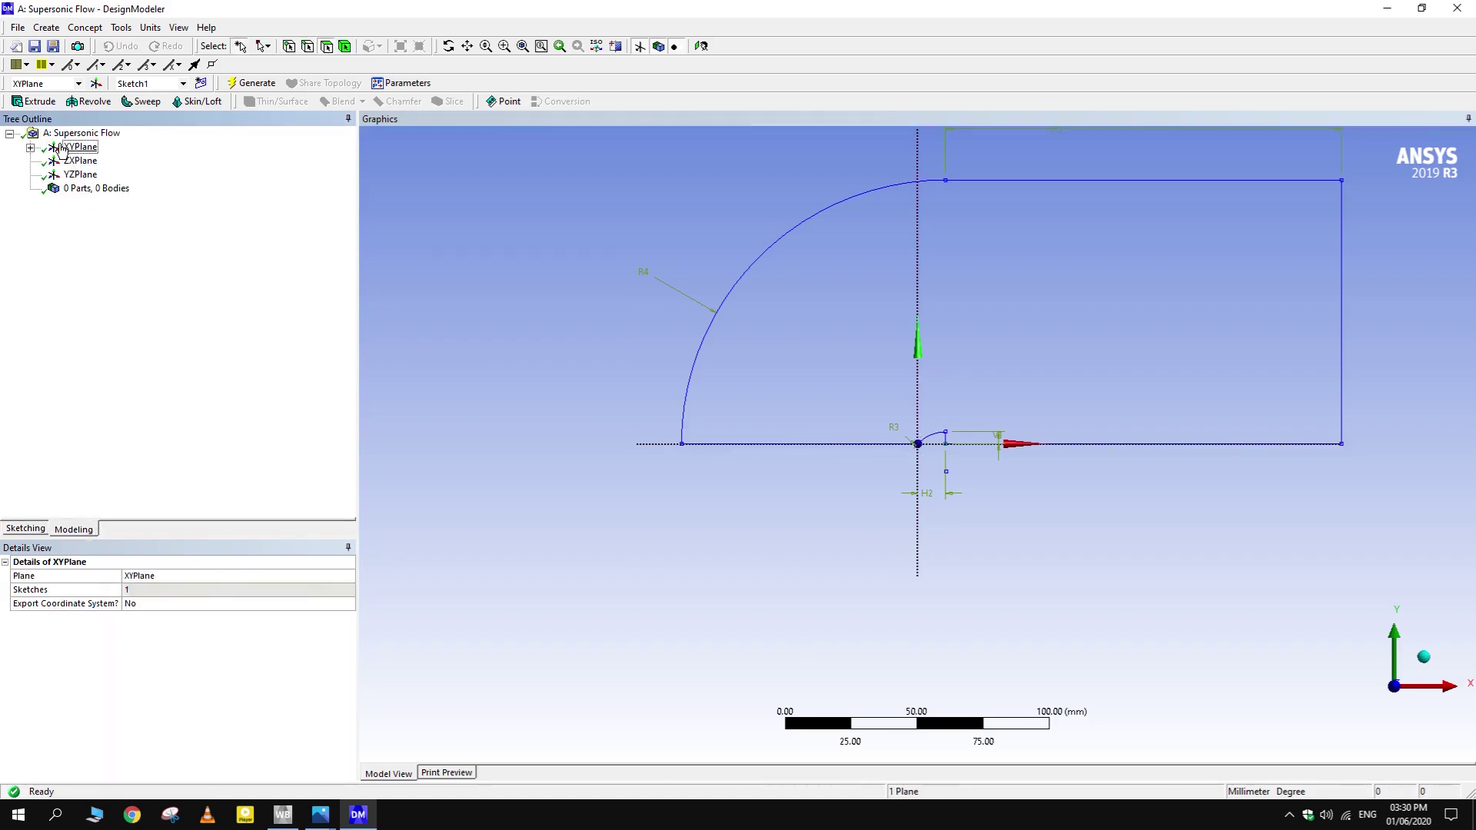
click(84, 27)
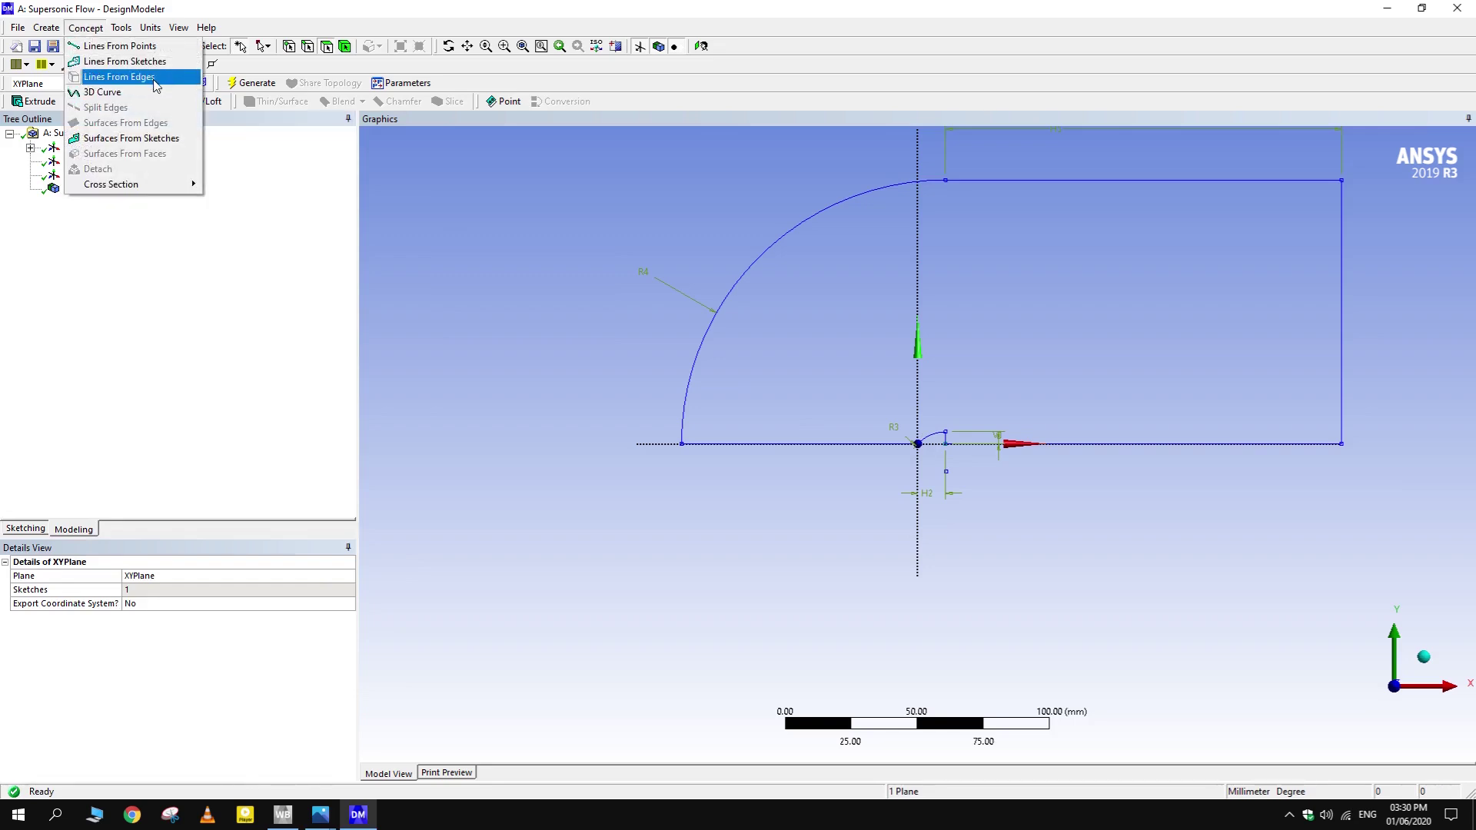
click(131, 139)
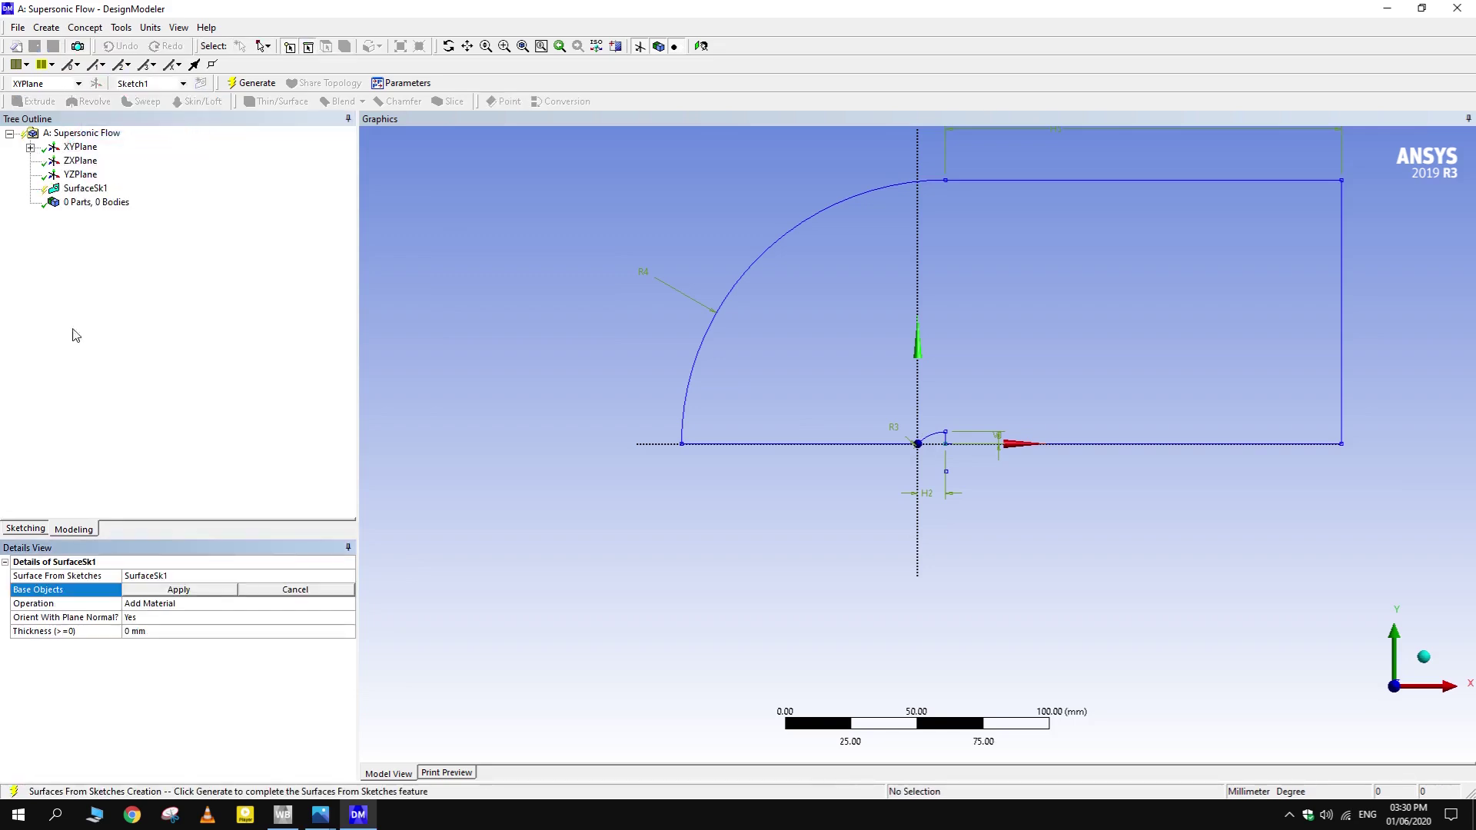
click(753, 270)
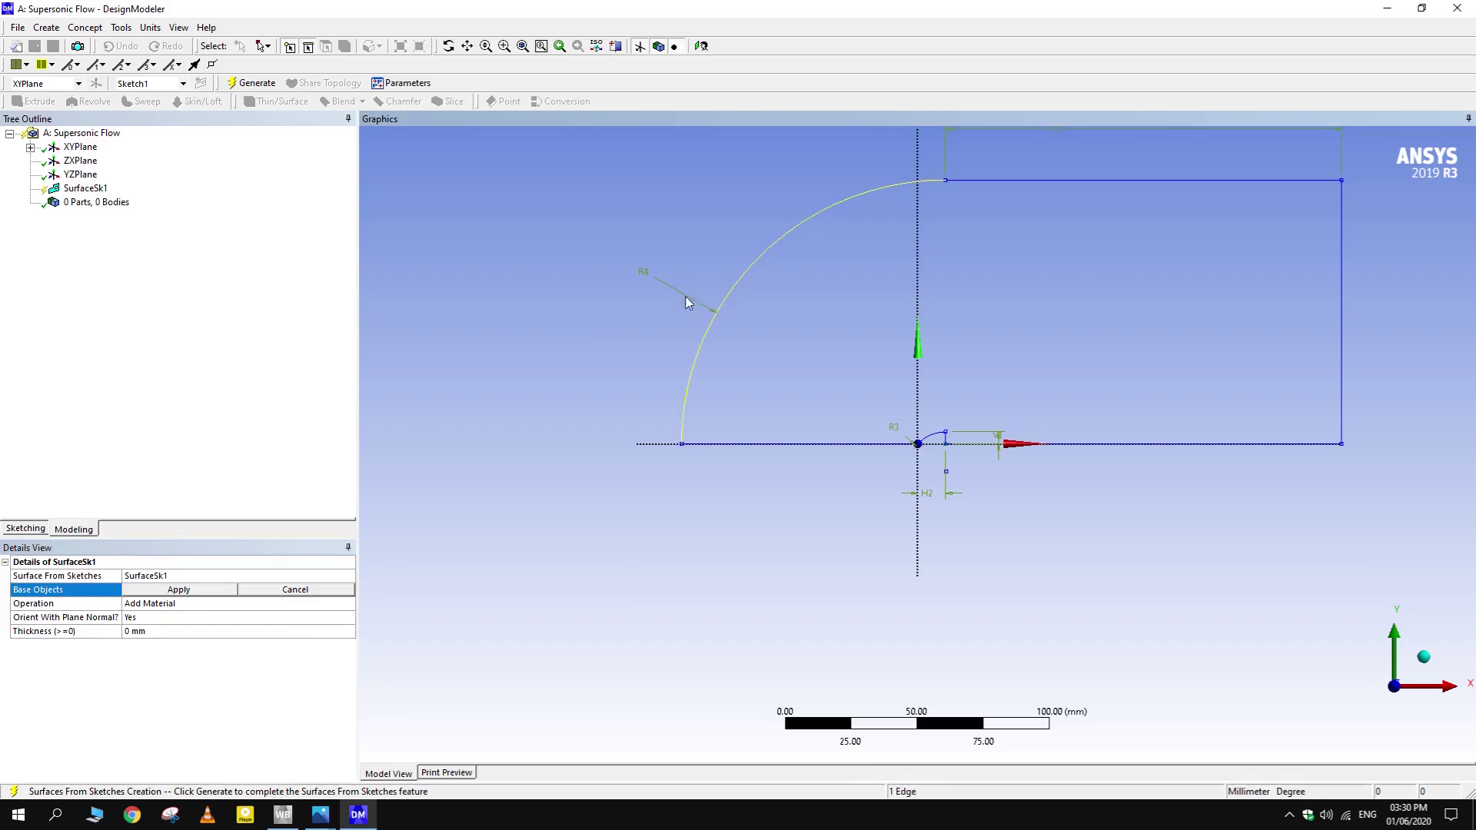
click(178, 590)
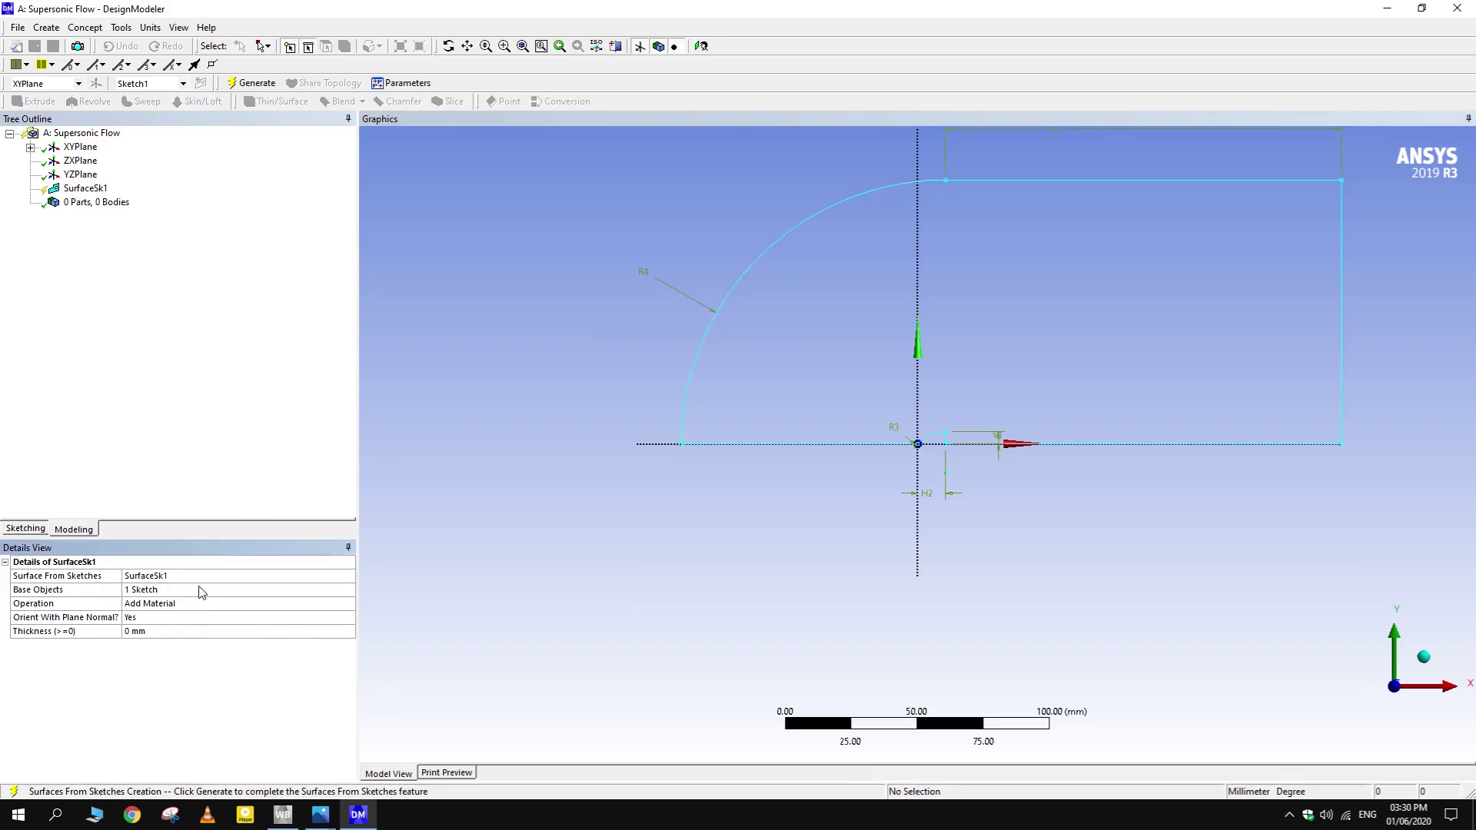
click(257, 83)
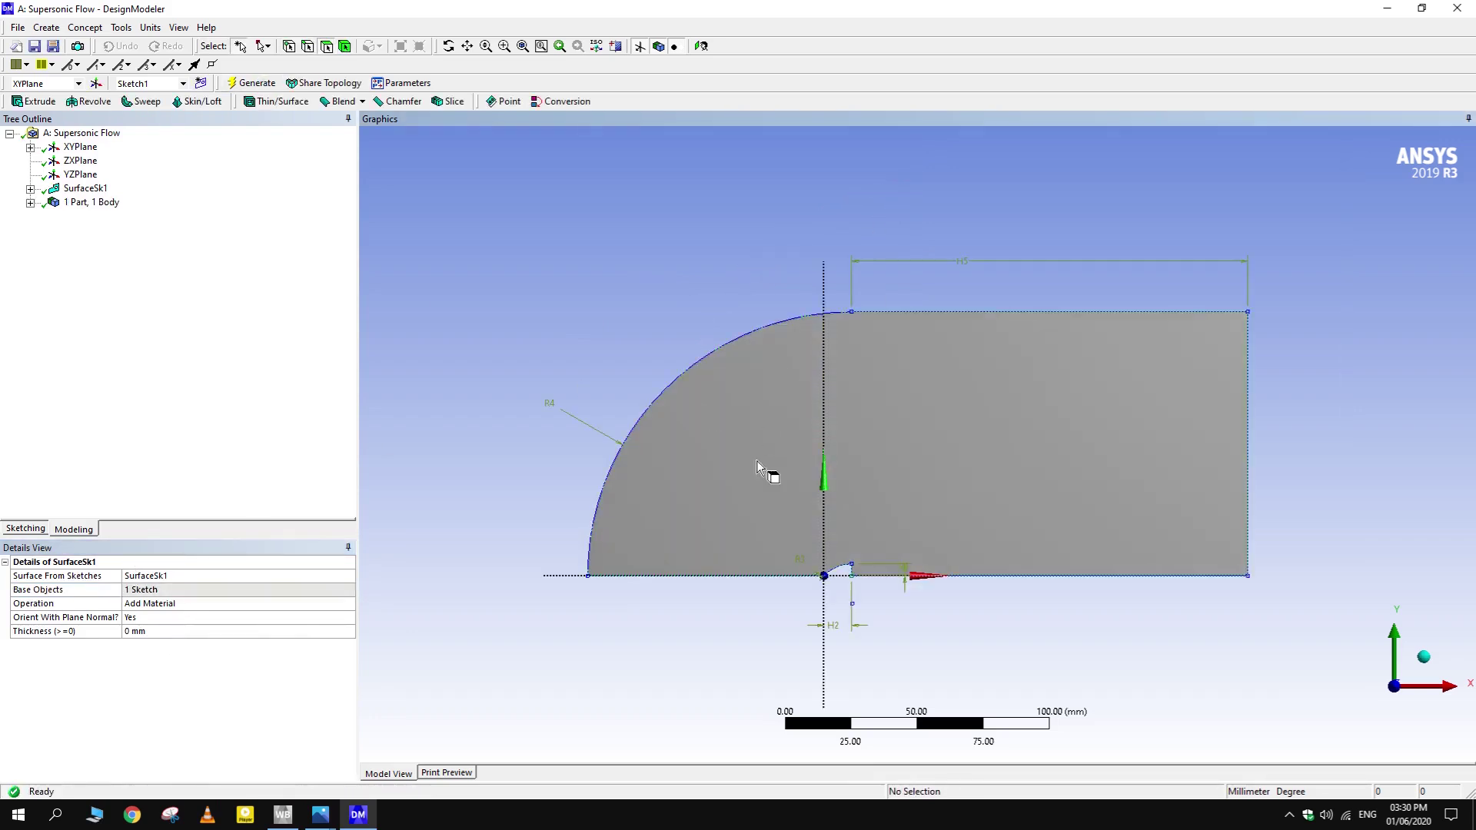
drag(786, 476, 833, 391)
click(1071, 399)
click(637, 264)
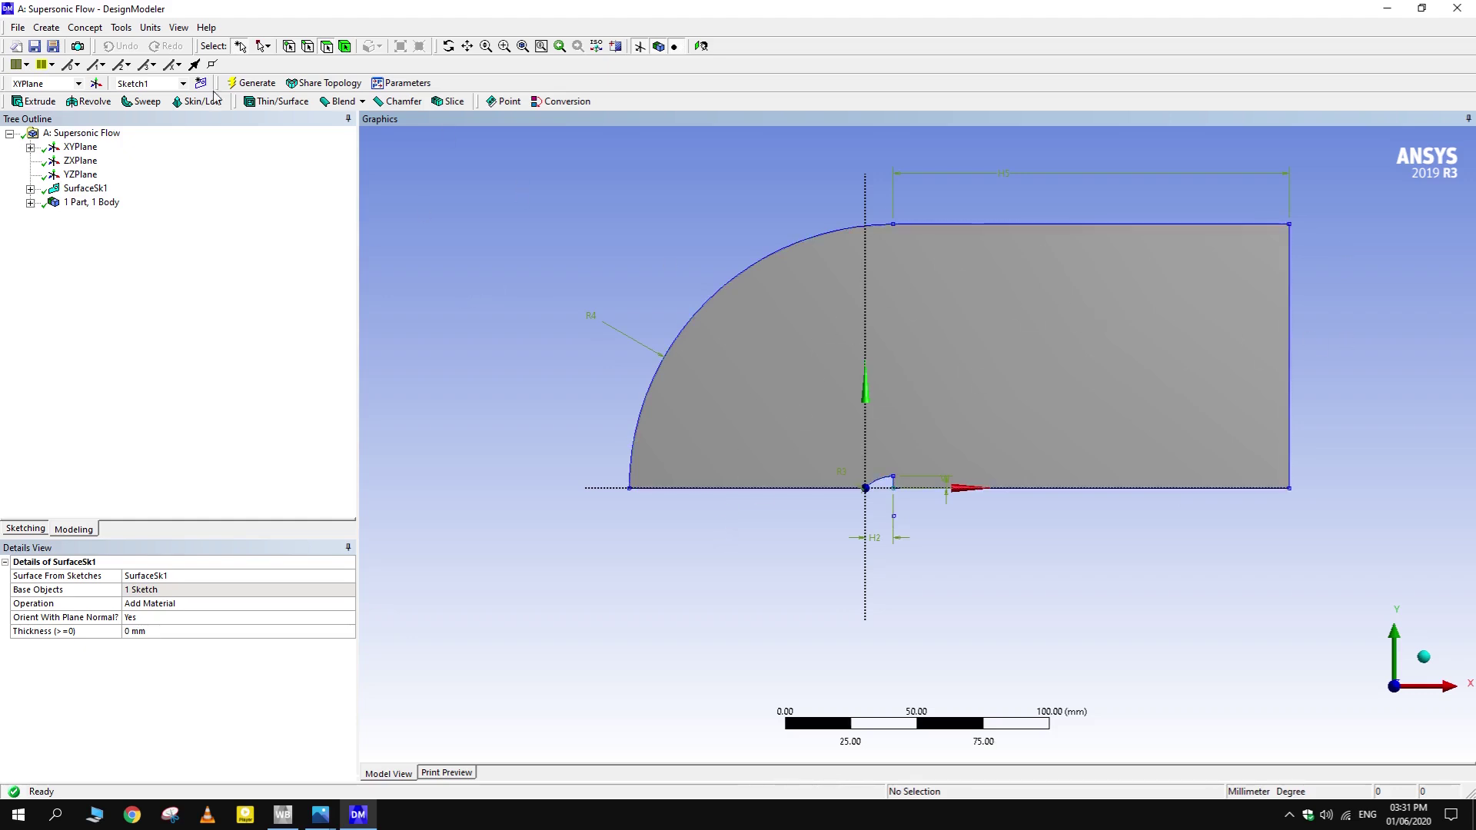
- Create Sketch2 on the XYPlane with a vertical line from the nose arc's end to the top edge
click(126, 332)
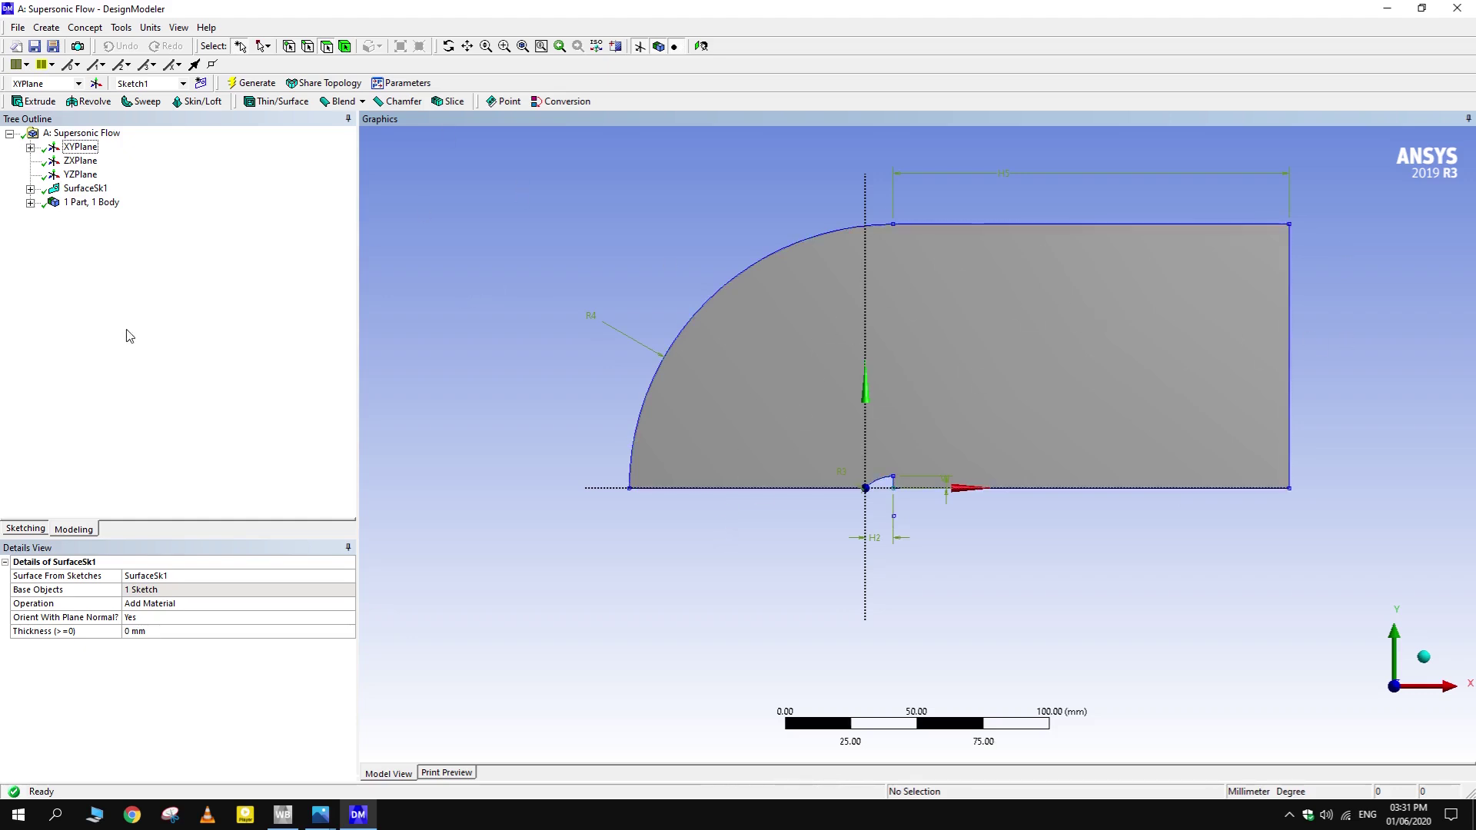
click(31, 146)
click(73, 147)
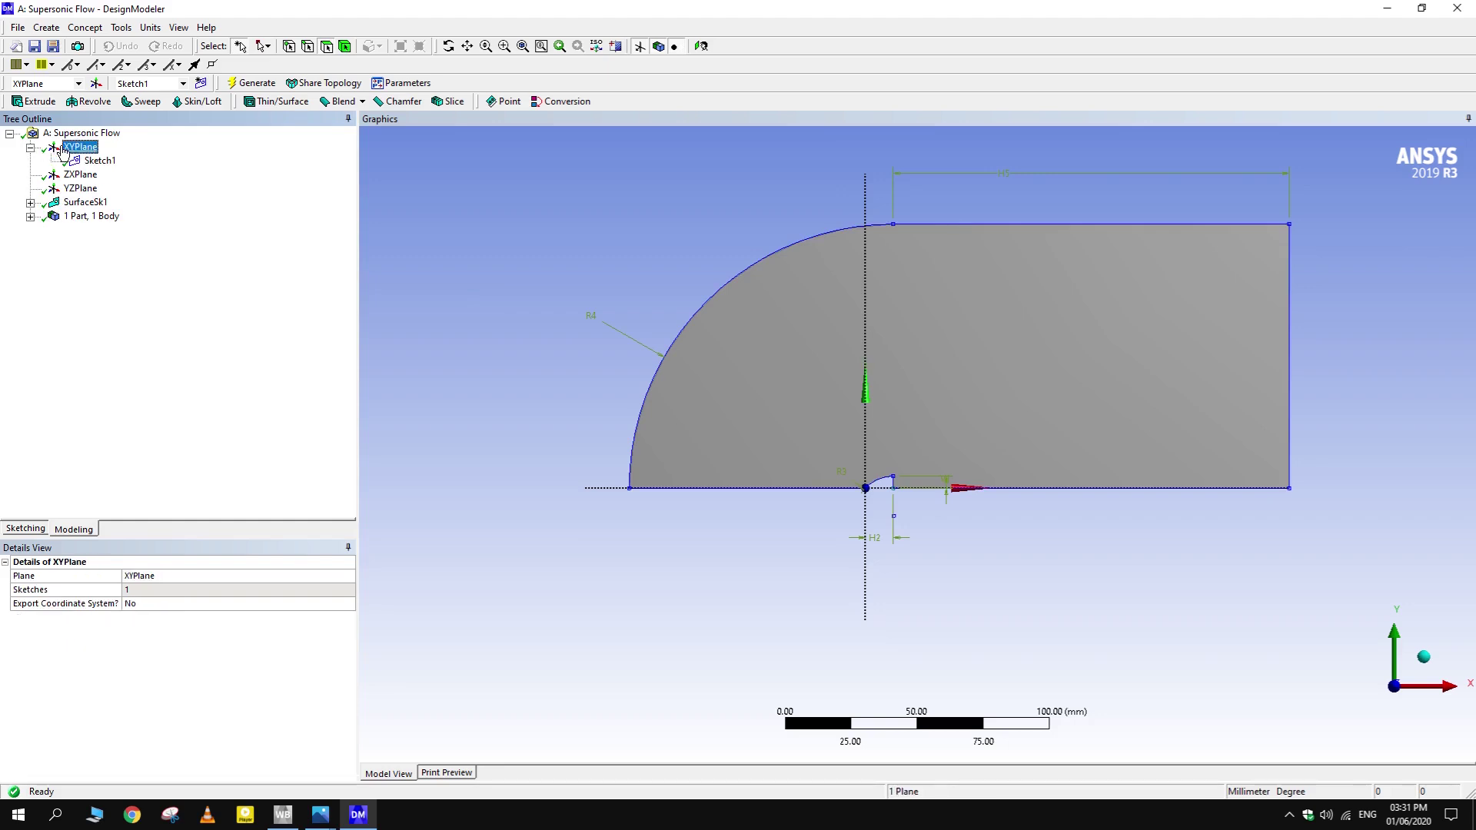
click(201, 82)
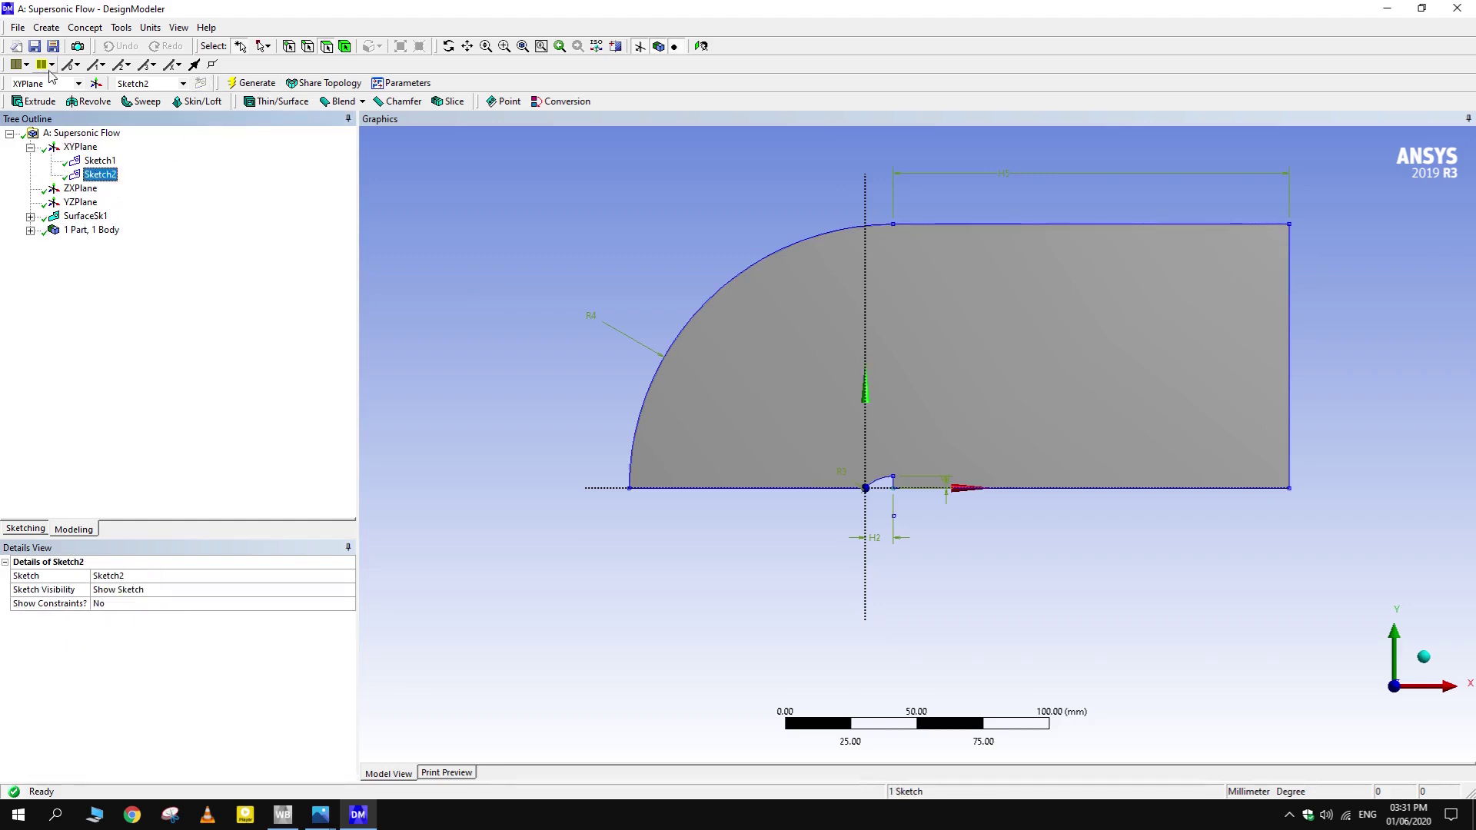
click(23, 529)
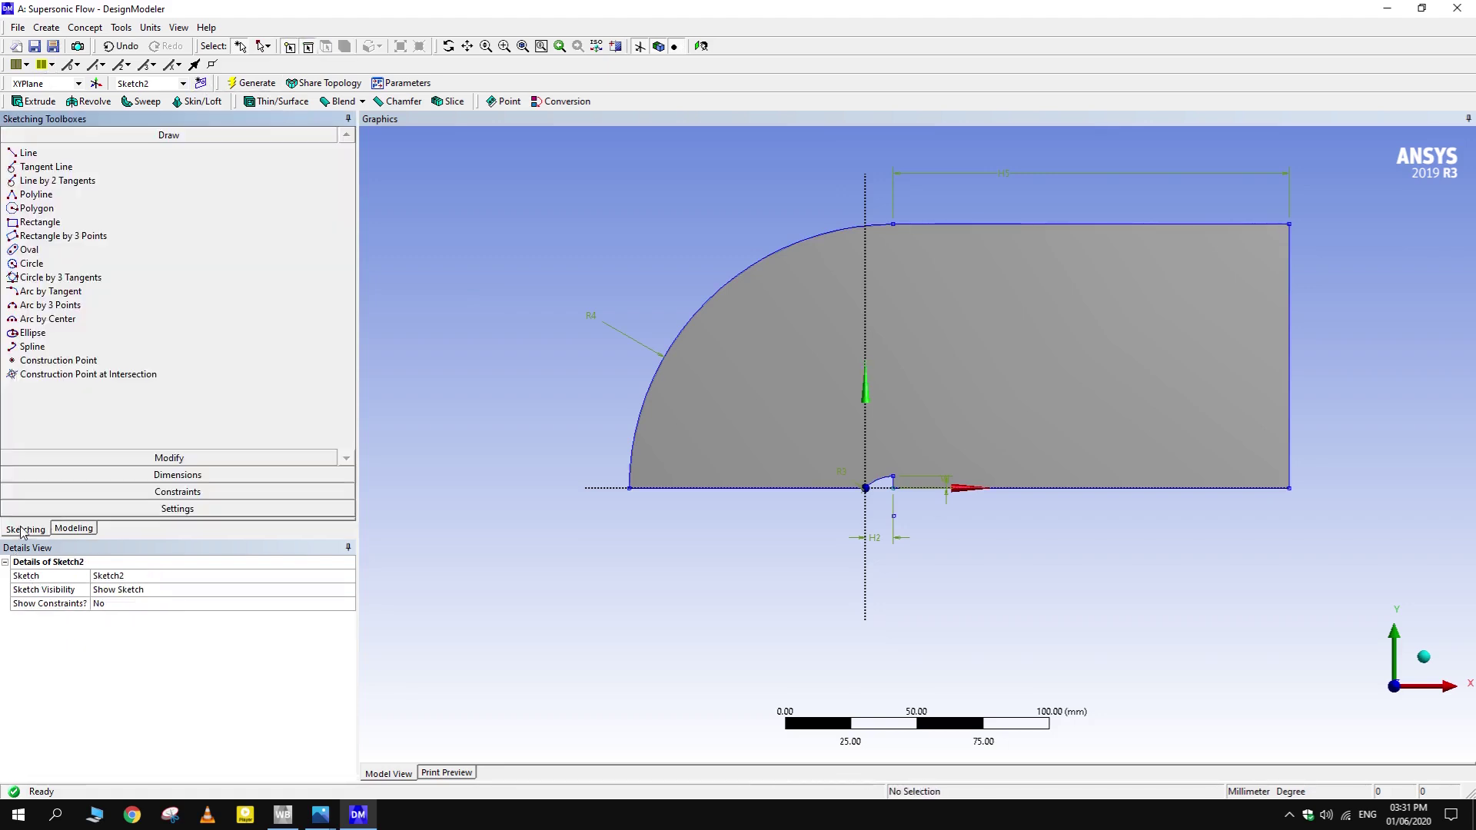
click(46, 153)
click(894, 483)
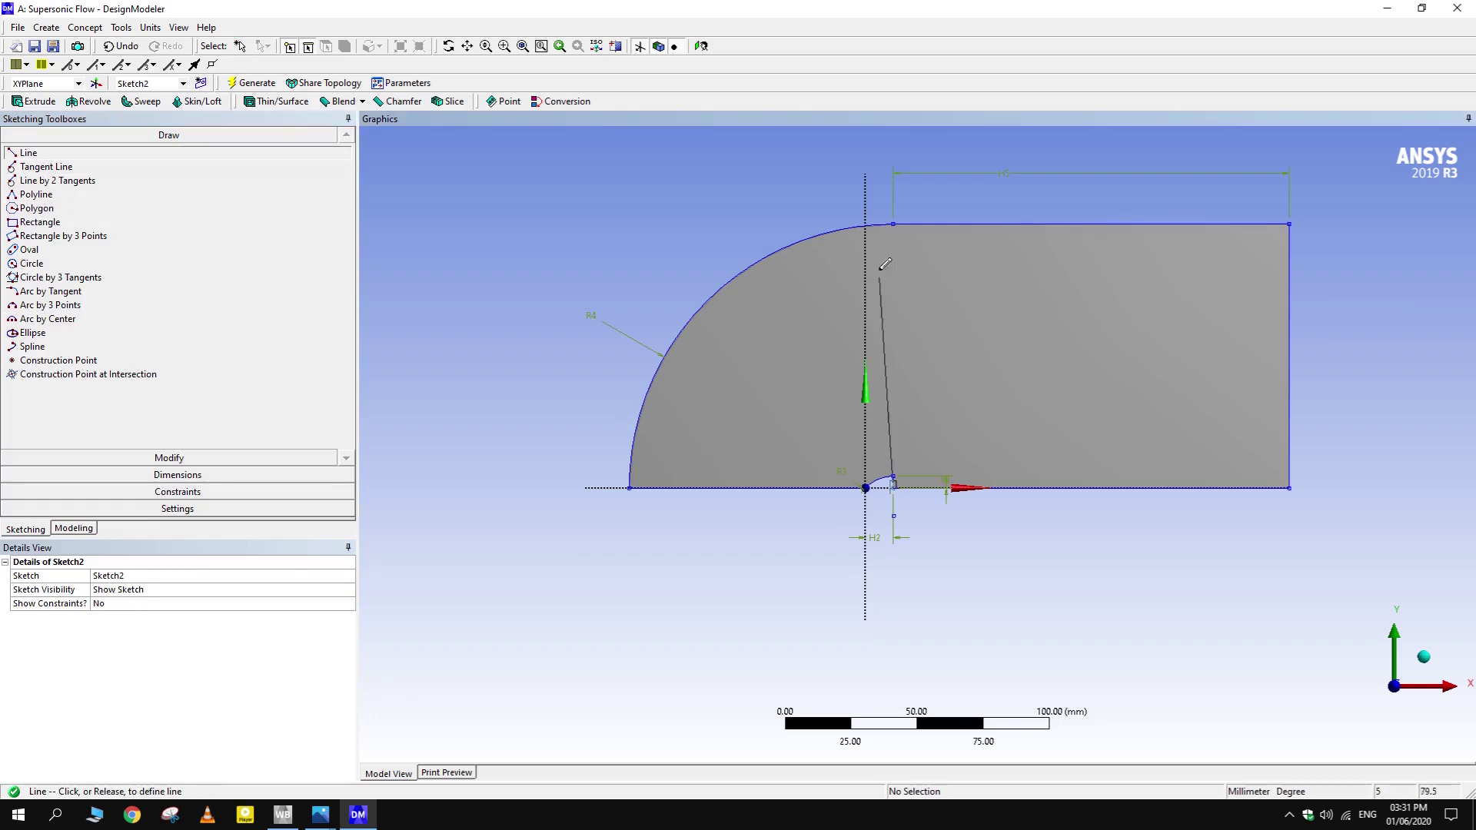
click(894, 223)
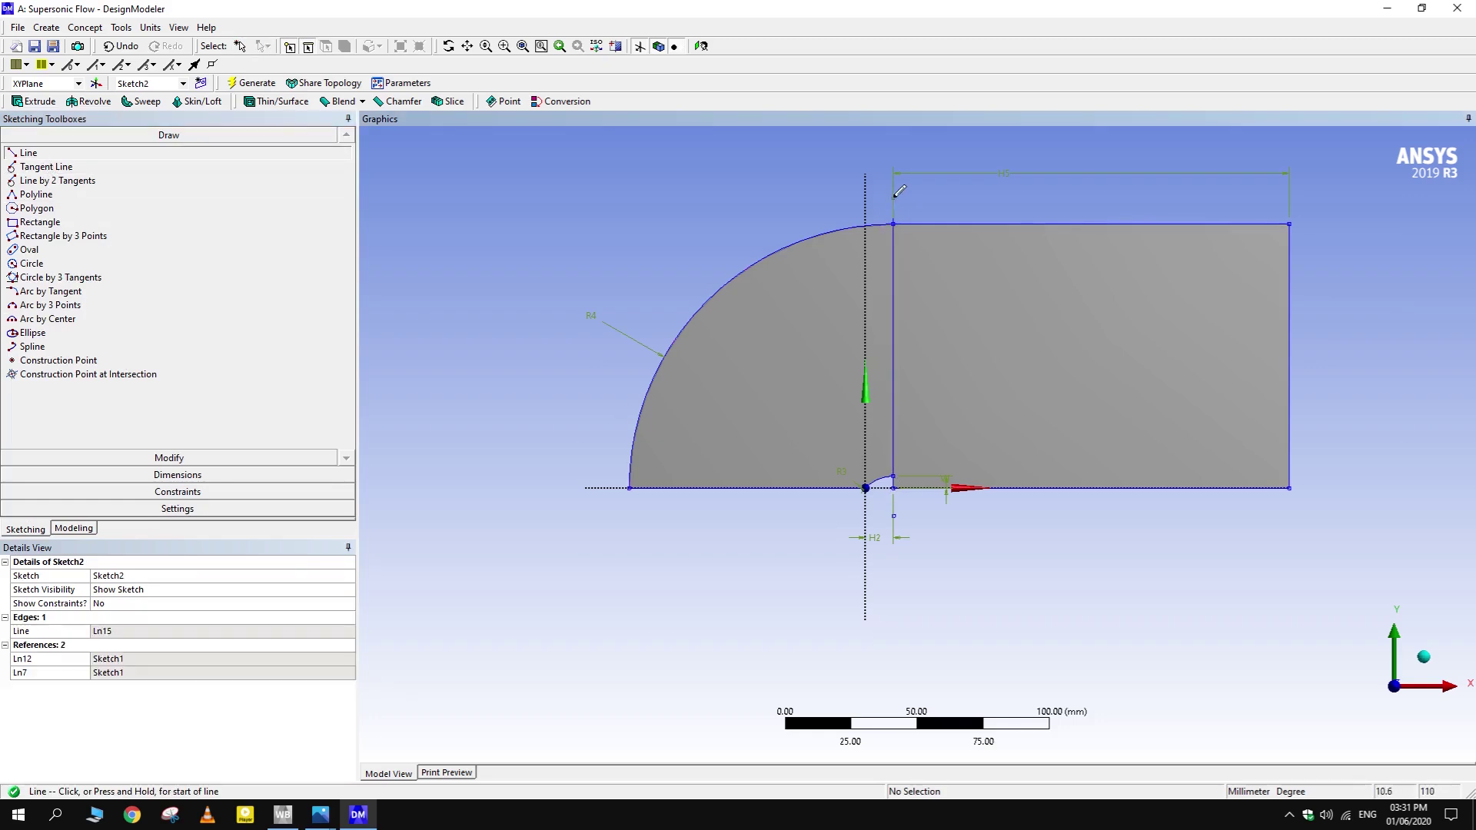
- Add a horizontal line from the nose arc's end to the right edge
scroll(784, 683, up, 1)
click(893, 477)
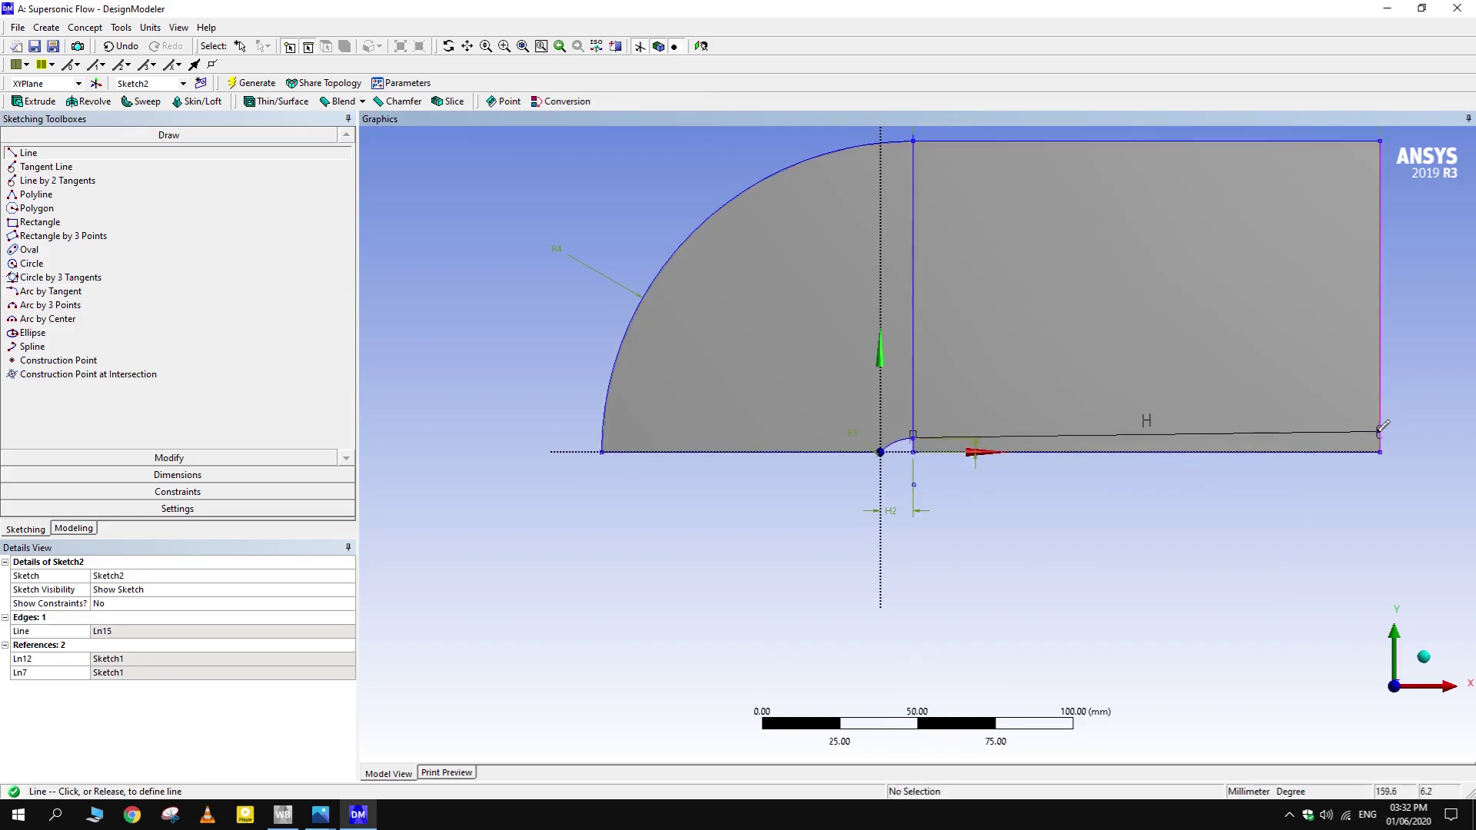
click(1381, 429)
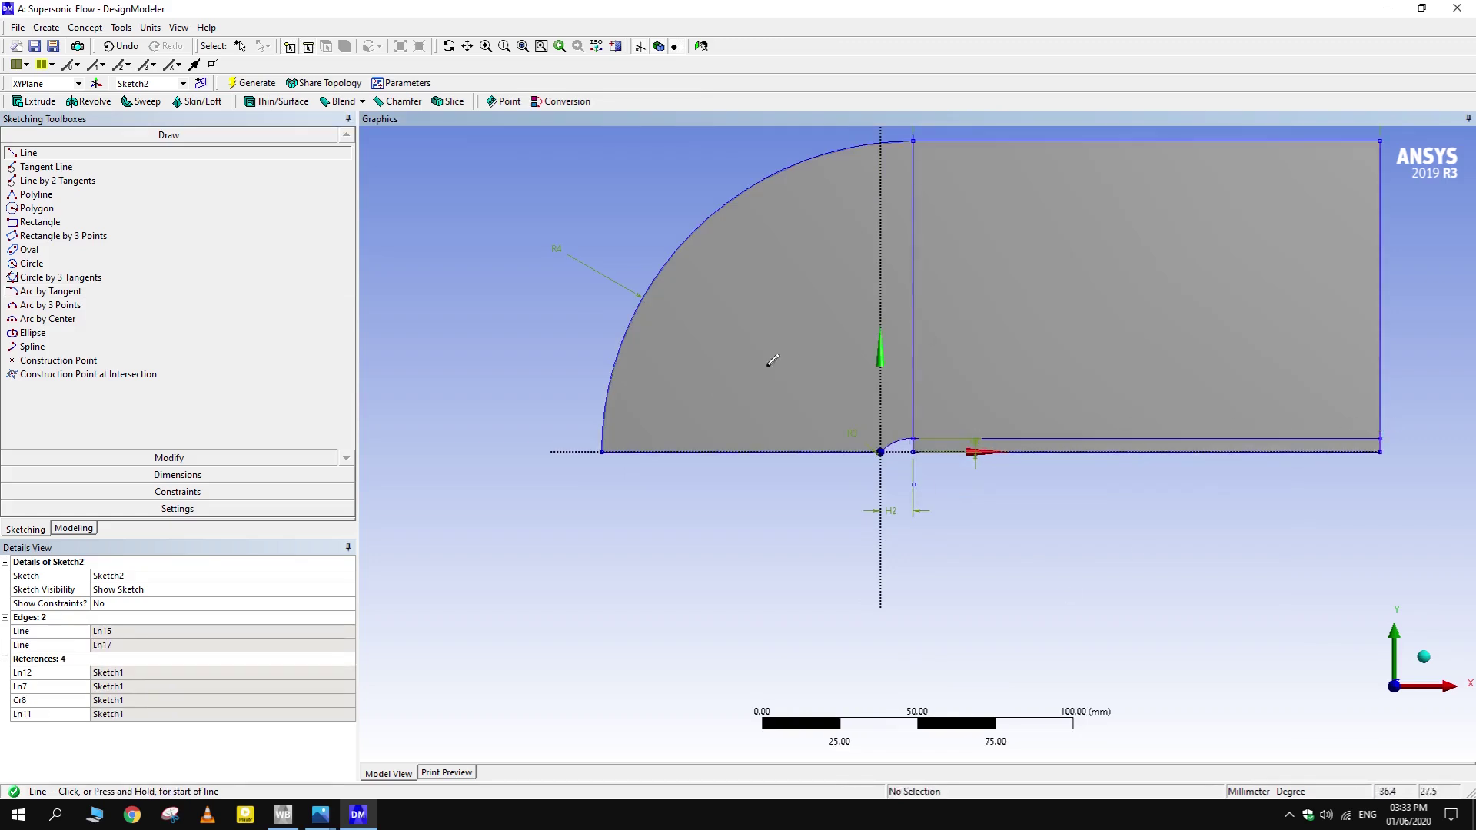
- Split the surface face with Sketch2's vertical and horizontal edges using Face Split, and generate it
click(74, 529)
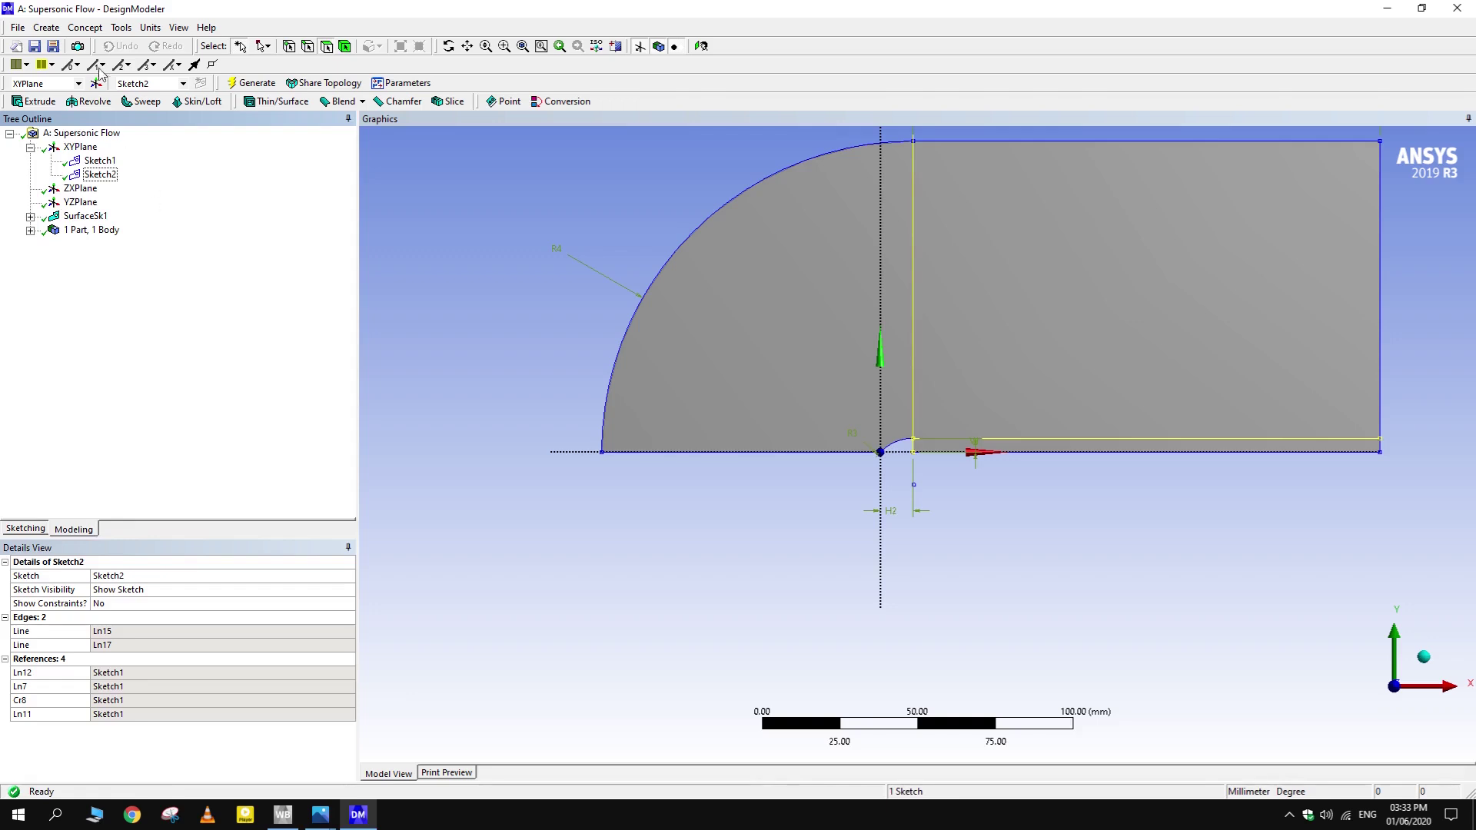
click(123, 28)
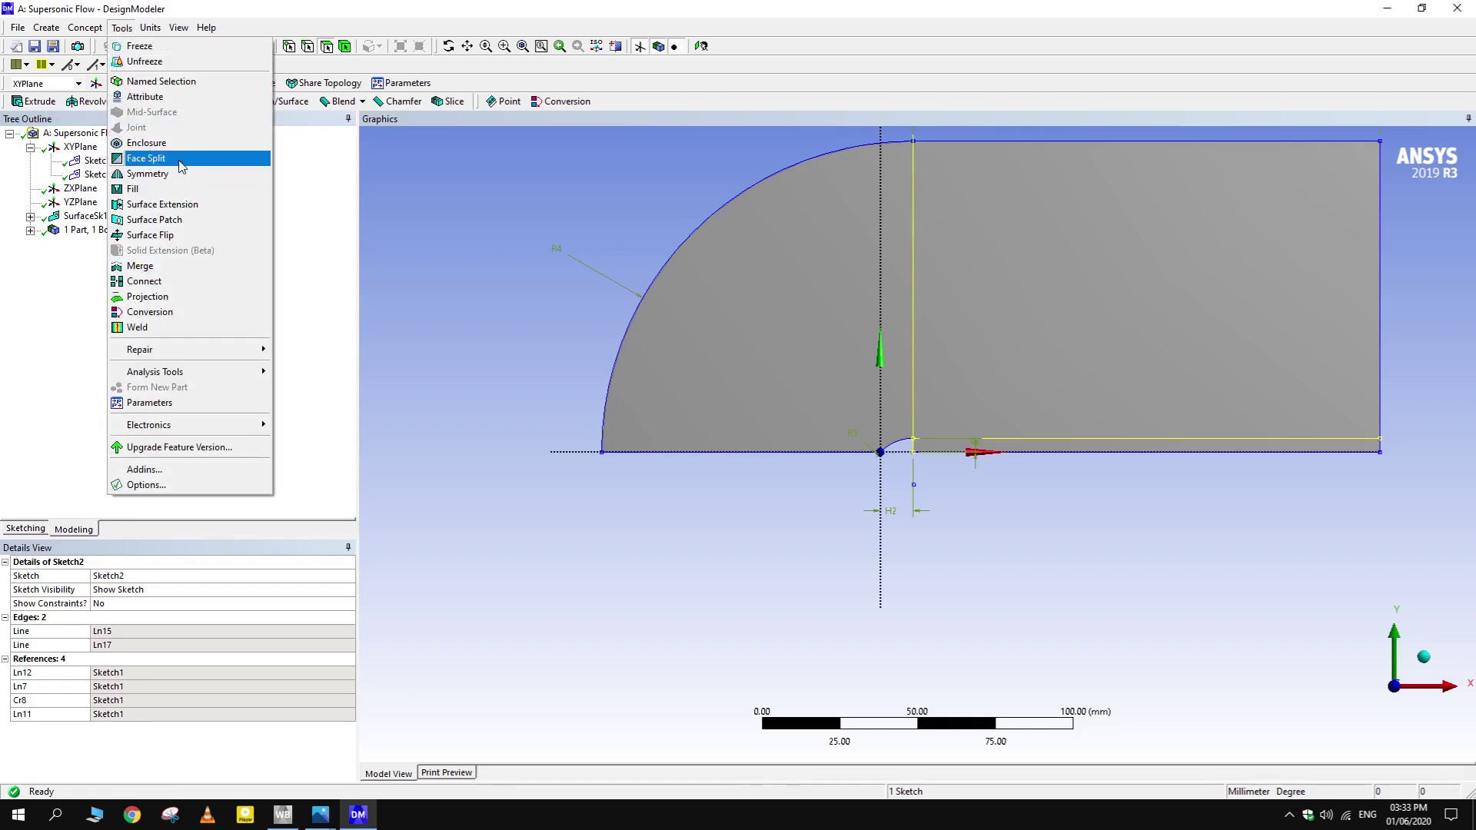
click(147, 162)
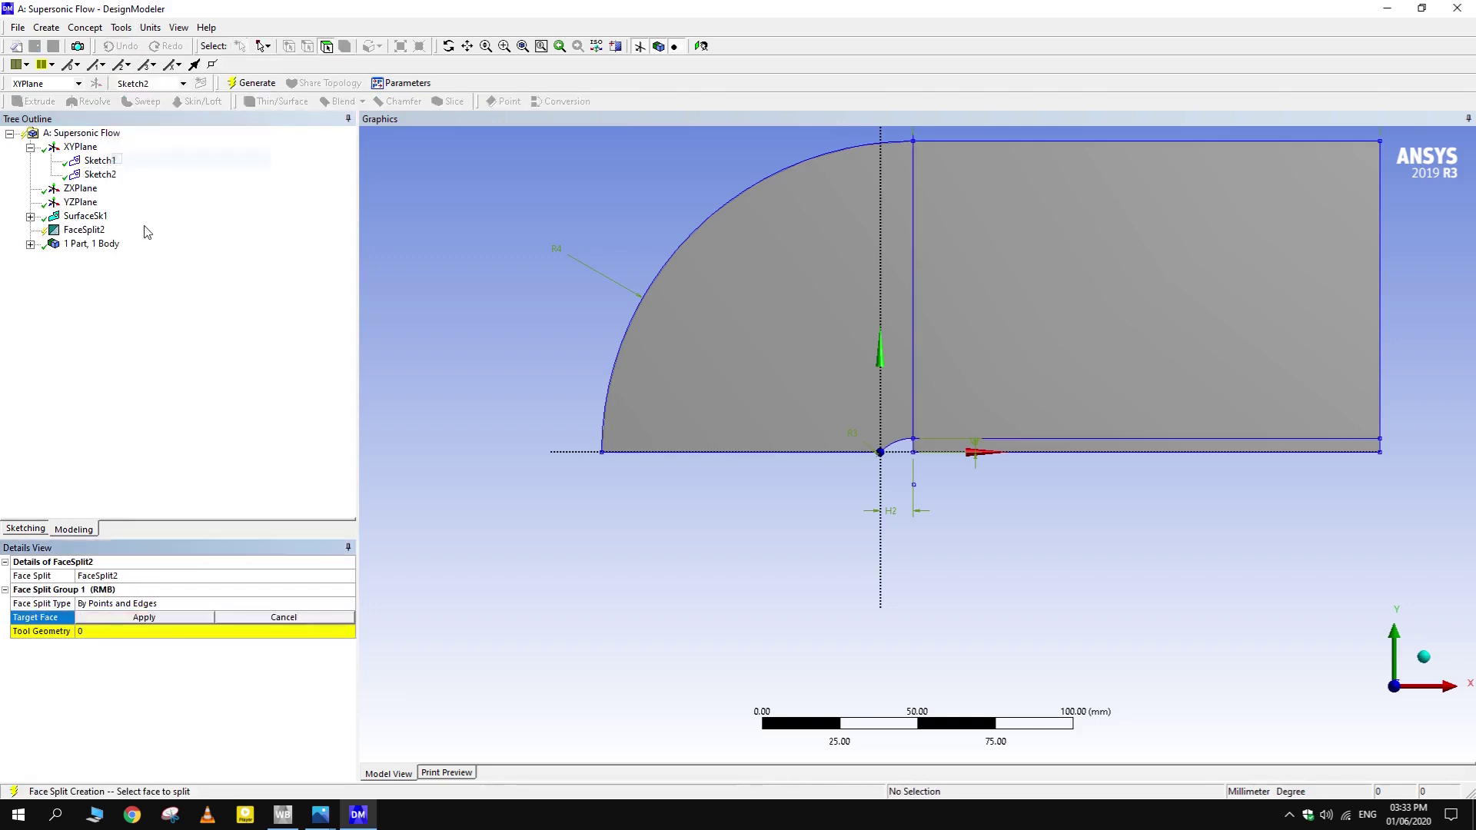
click(846, 342)
click(193, 618)
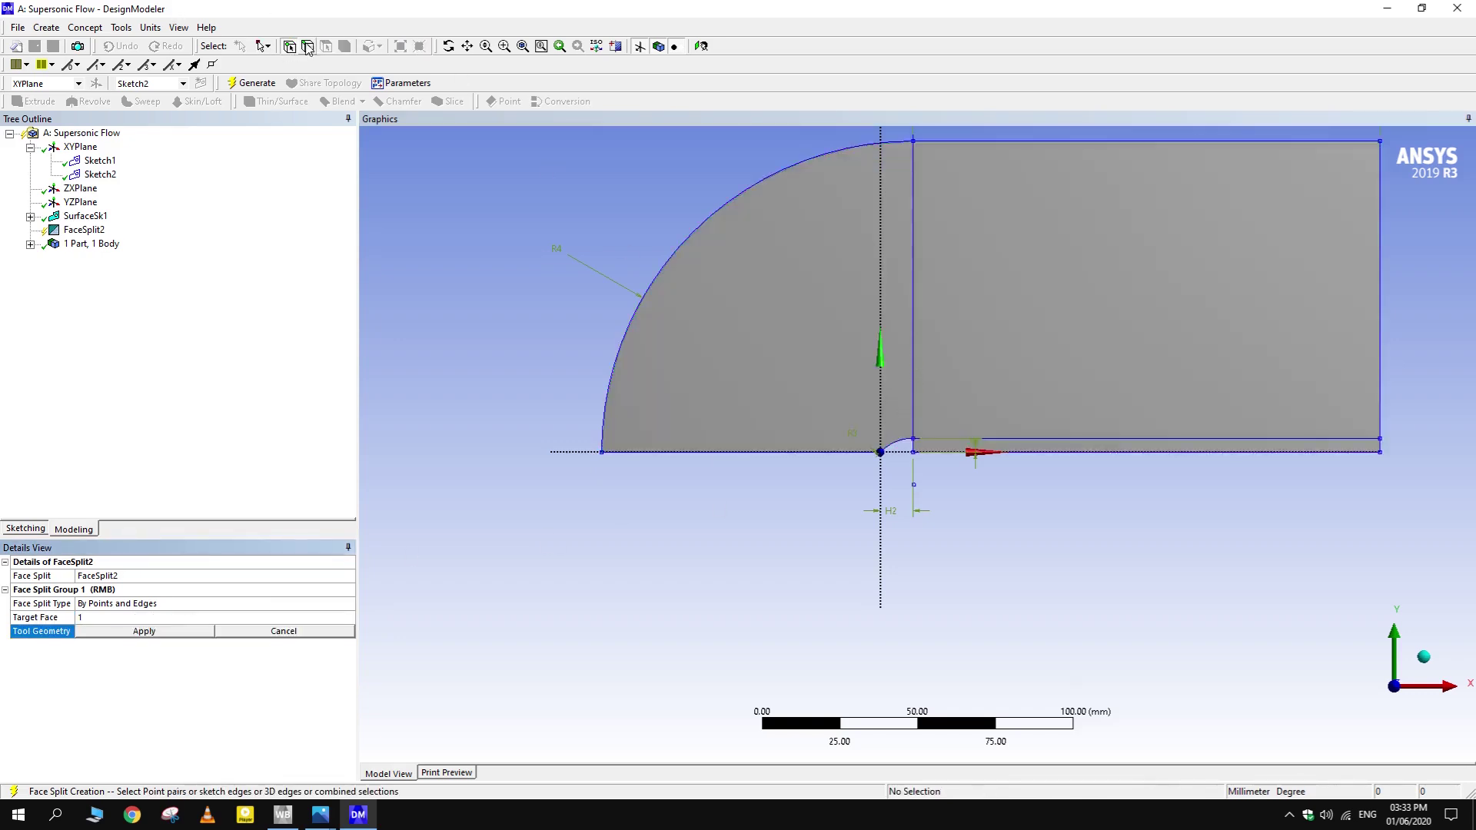
click(919, 320)
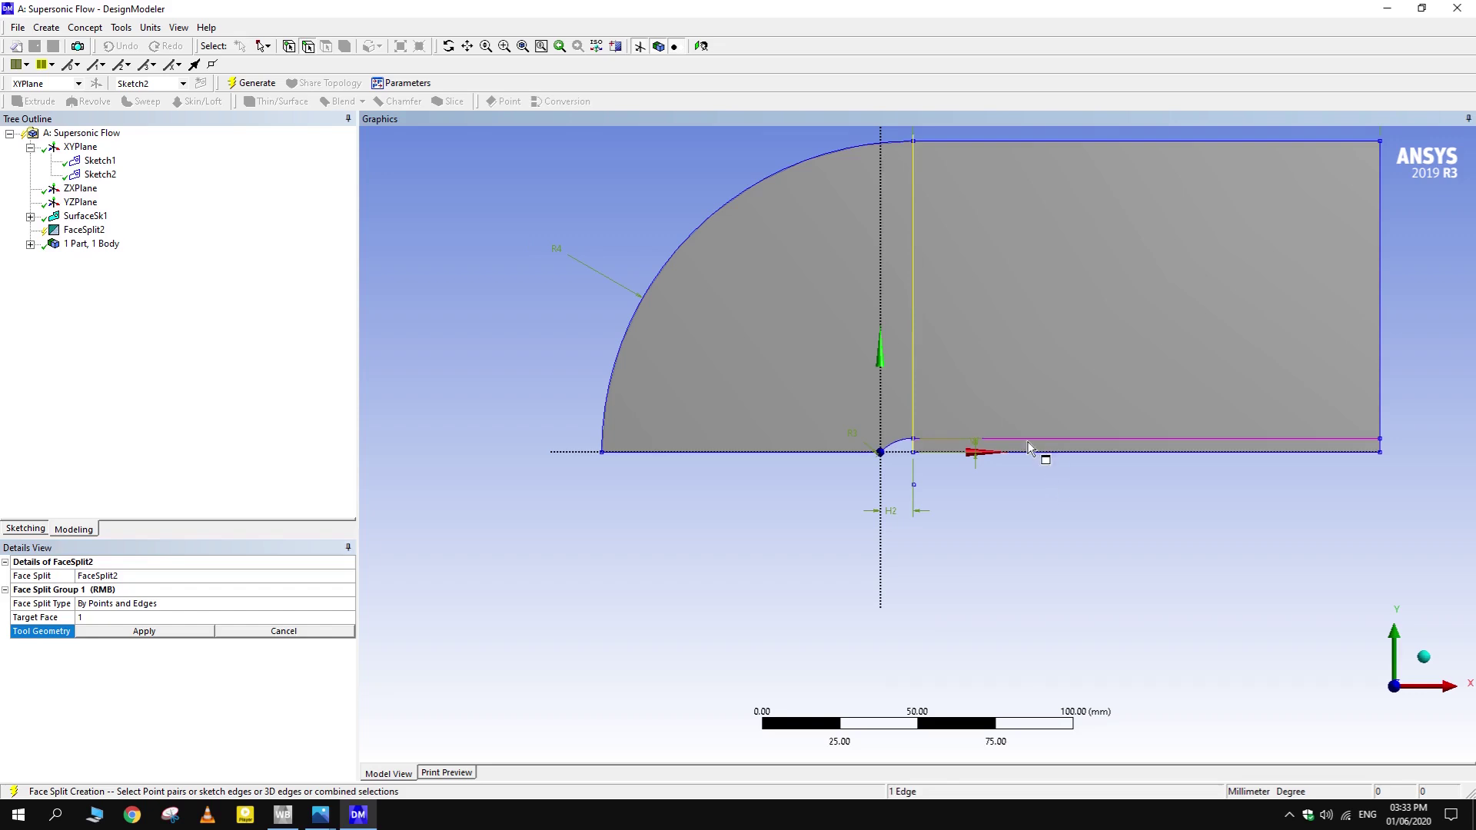
ctrl+click(1028, 443)
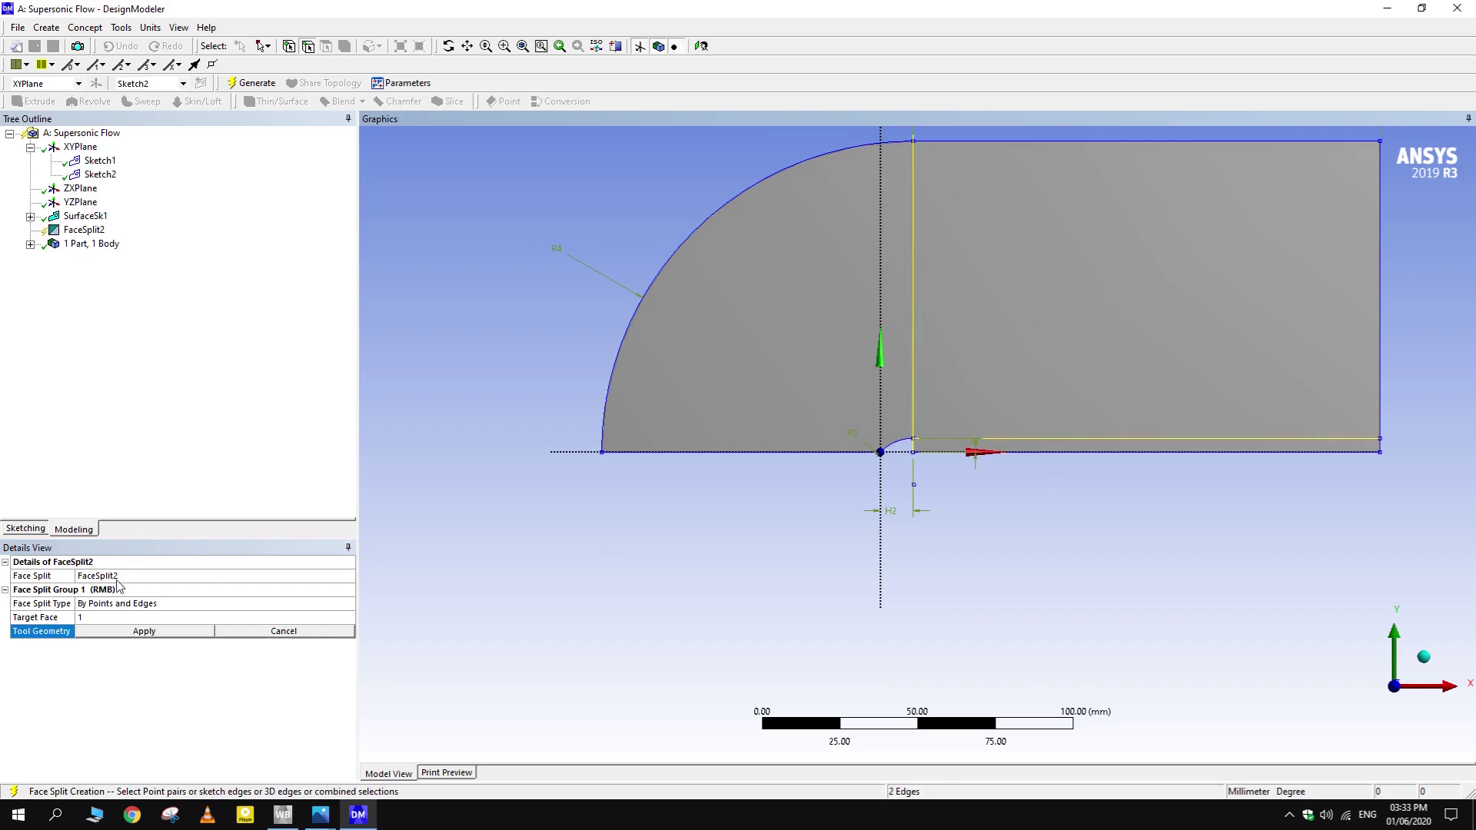
click(144, 631)
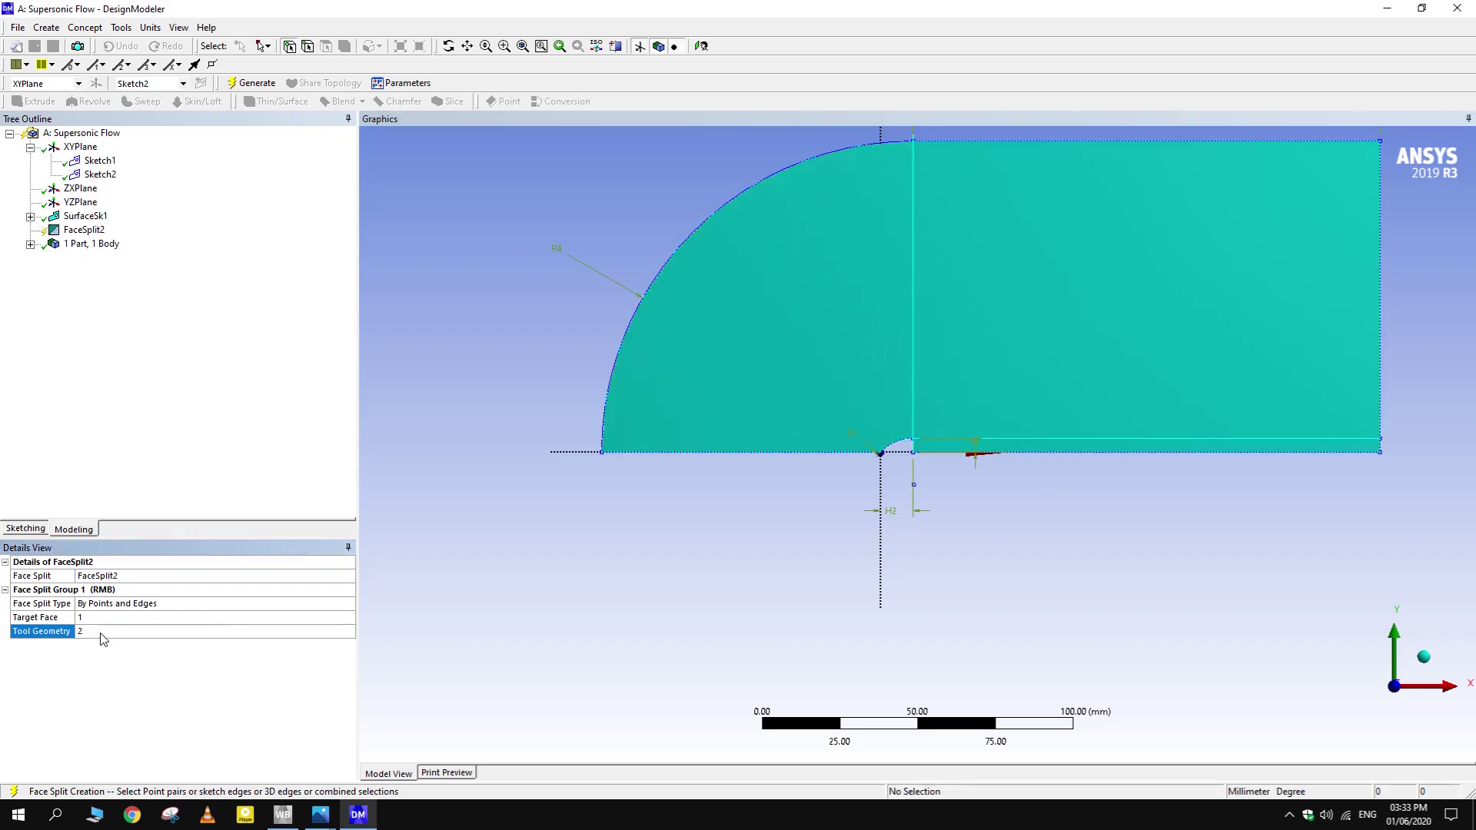
click(251, 83)
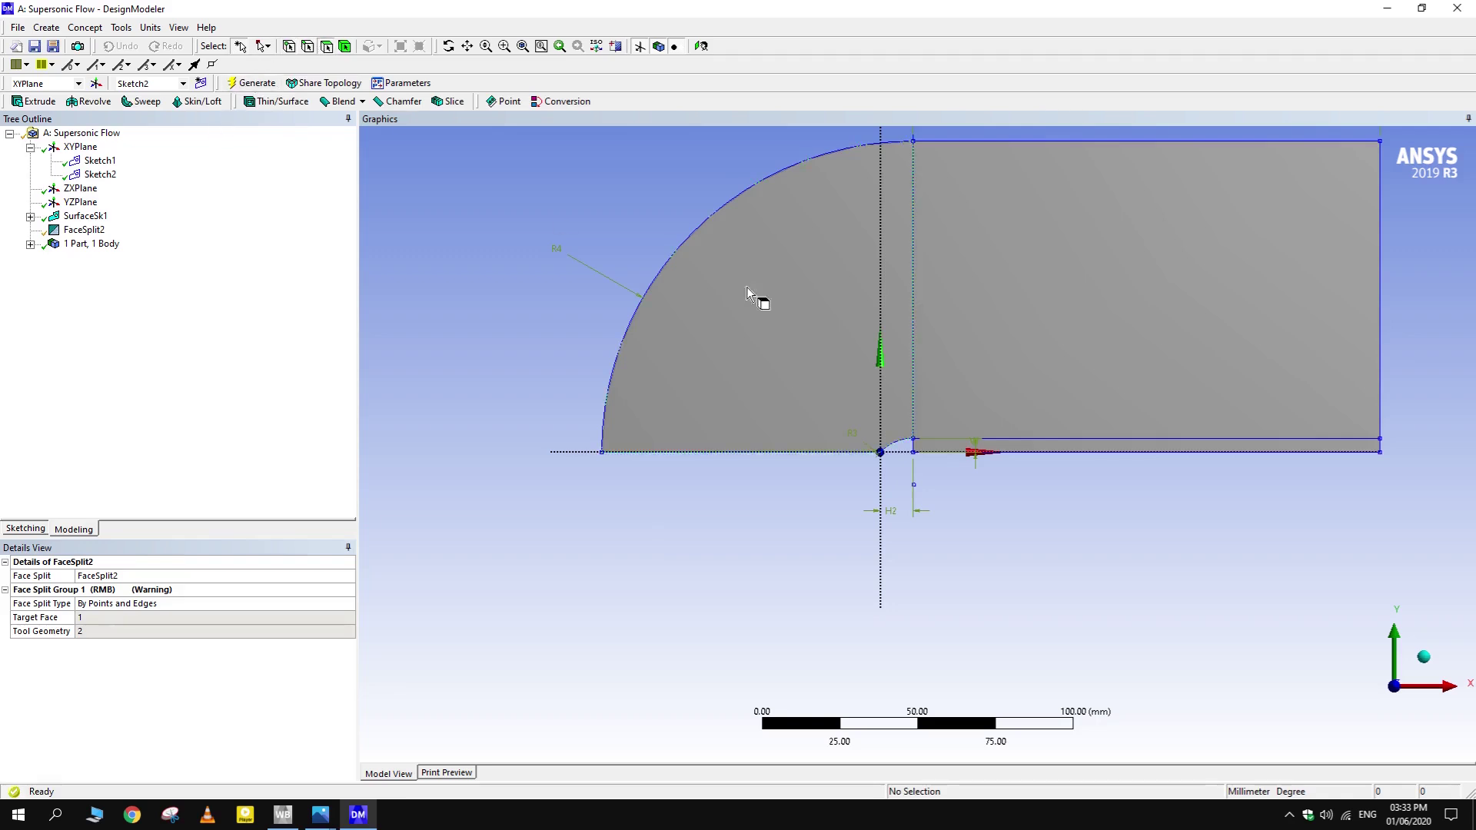
- Check the resulting quarter-circle and rectangular faces and view the surface body's properties
click(796, 304)
click(1076, 355)
click(949, 450)
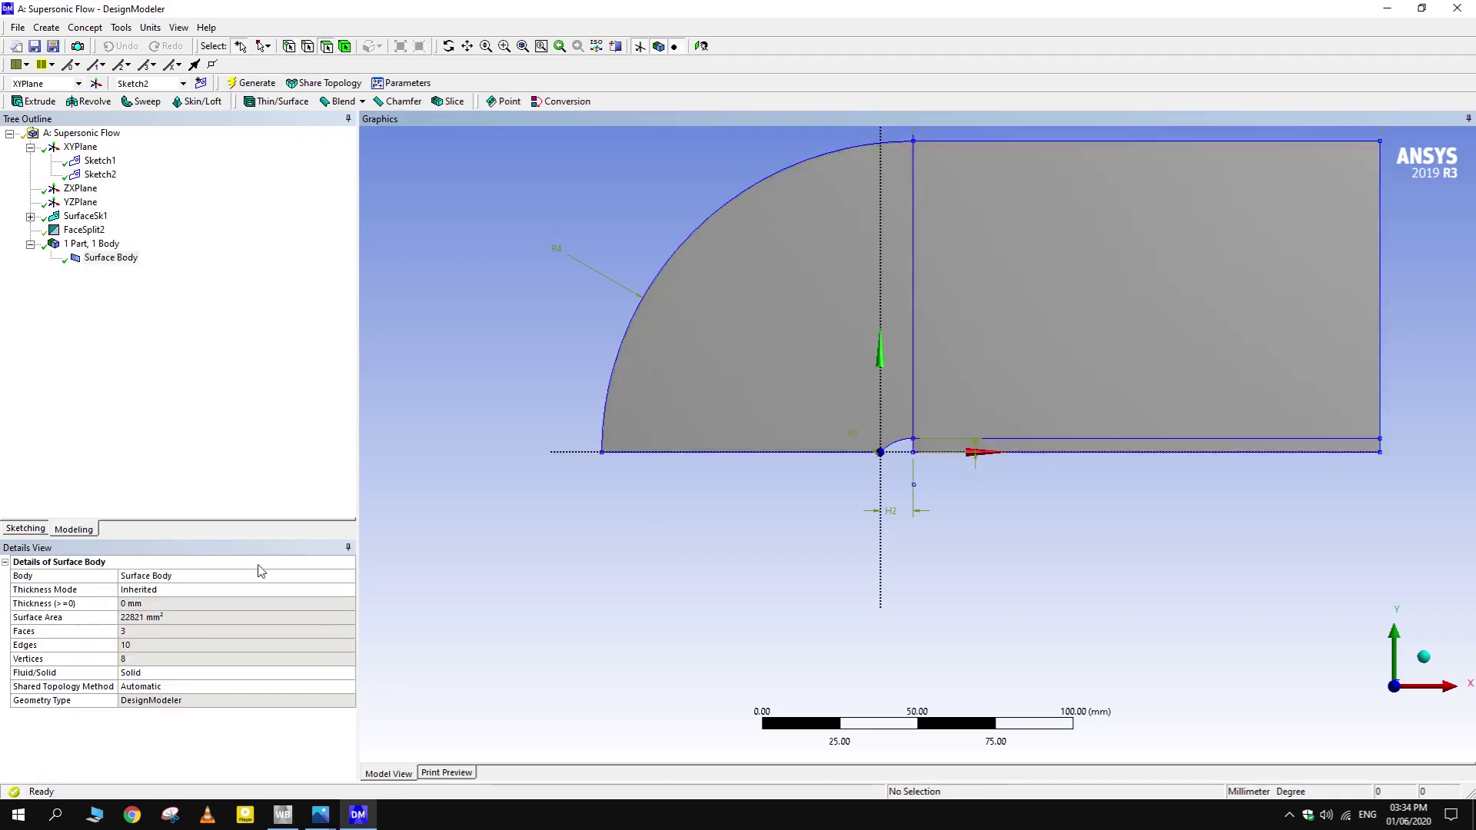
click(96, 244)
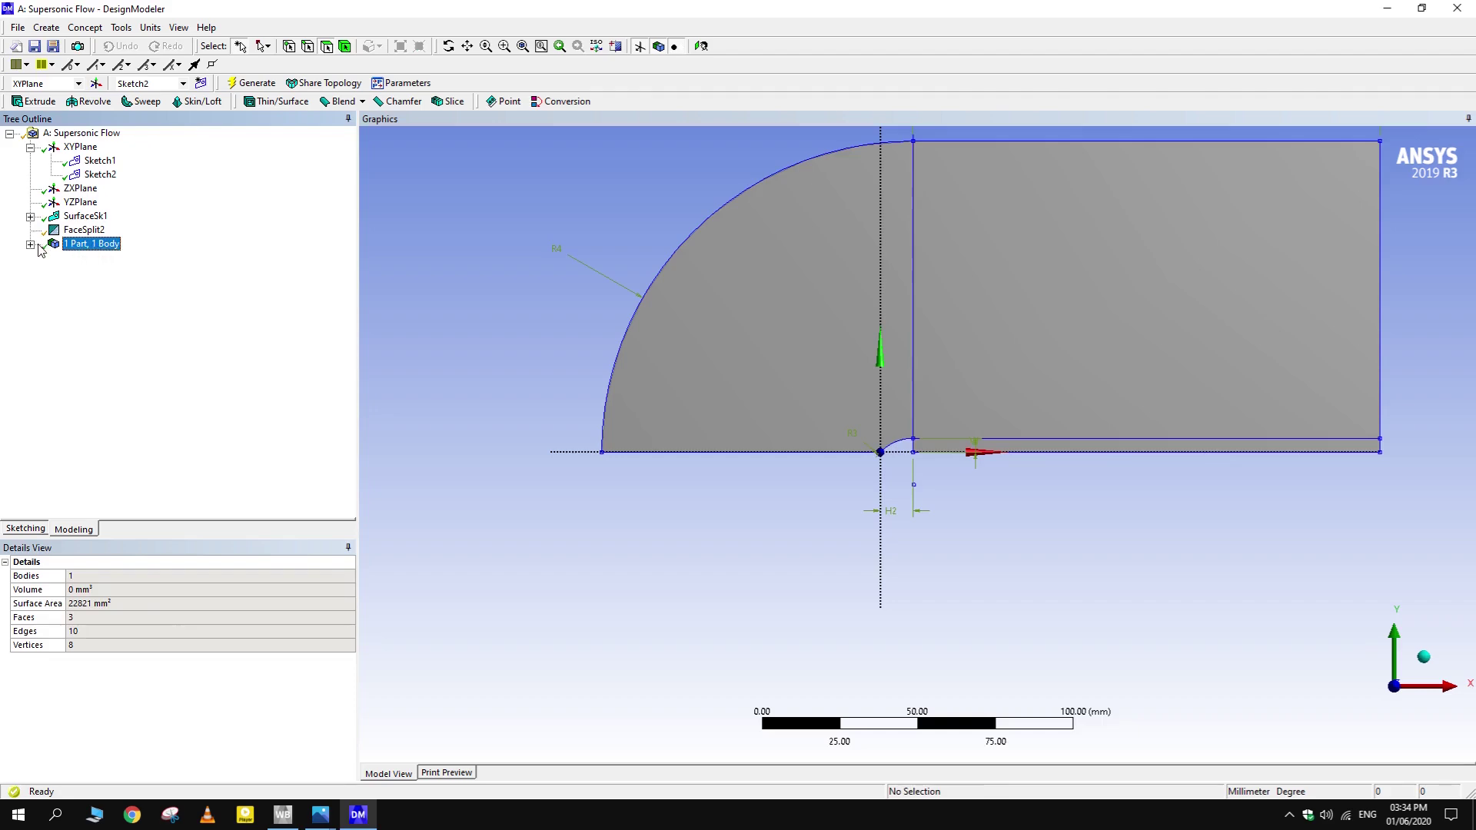
click(33, 246)
click(108, 259)
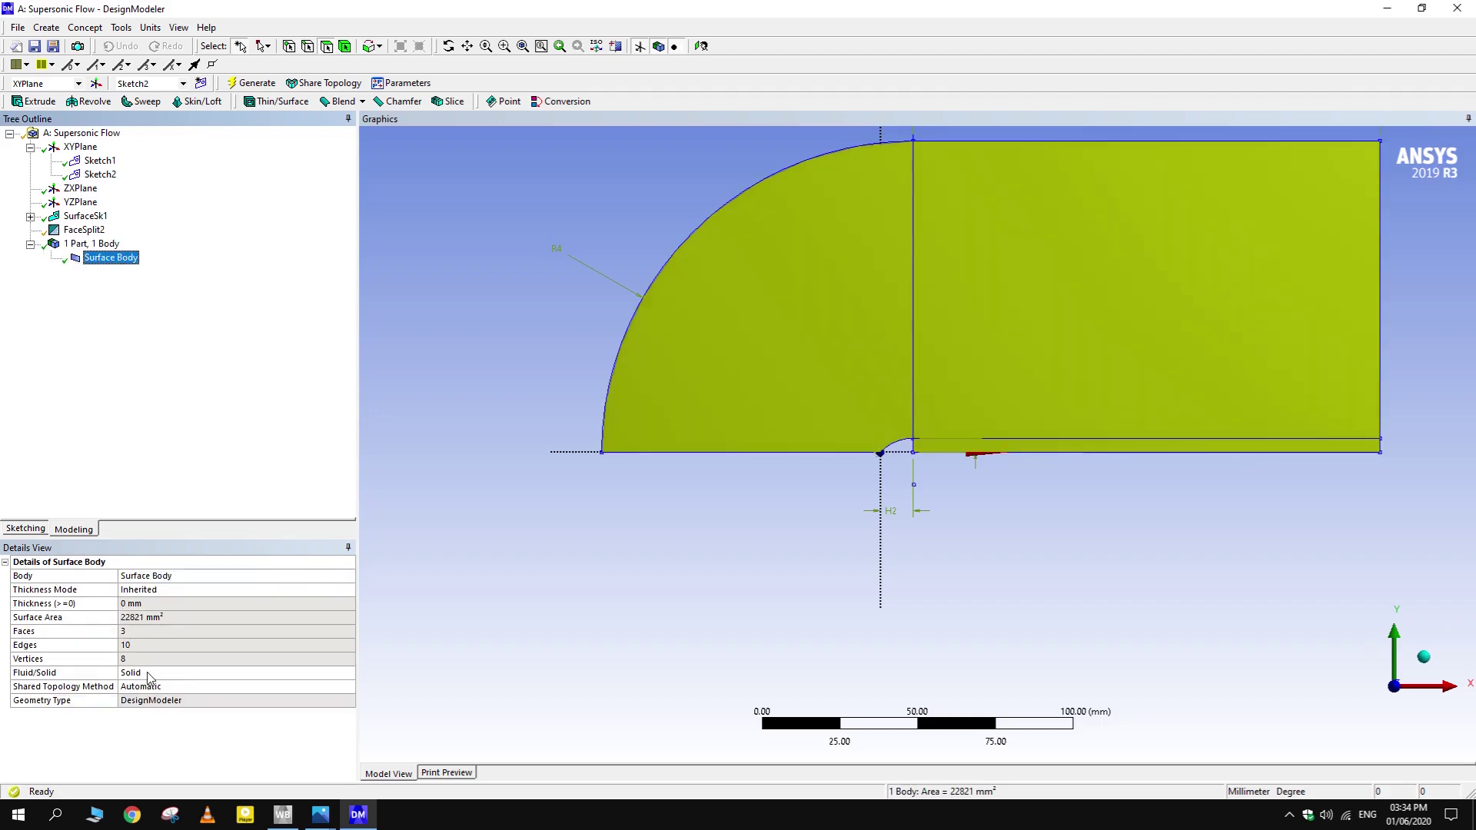
- Add a Face Meshing control applied to the rectangle, quarter-circle and bottom strip faces
click(148, 675)
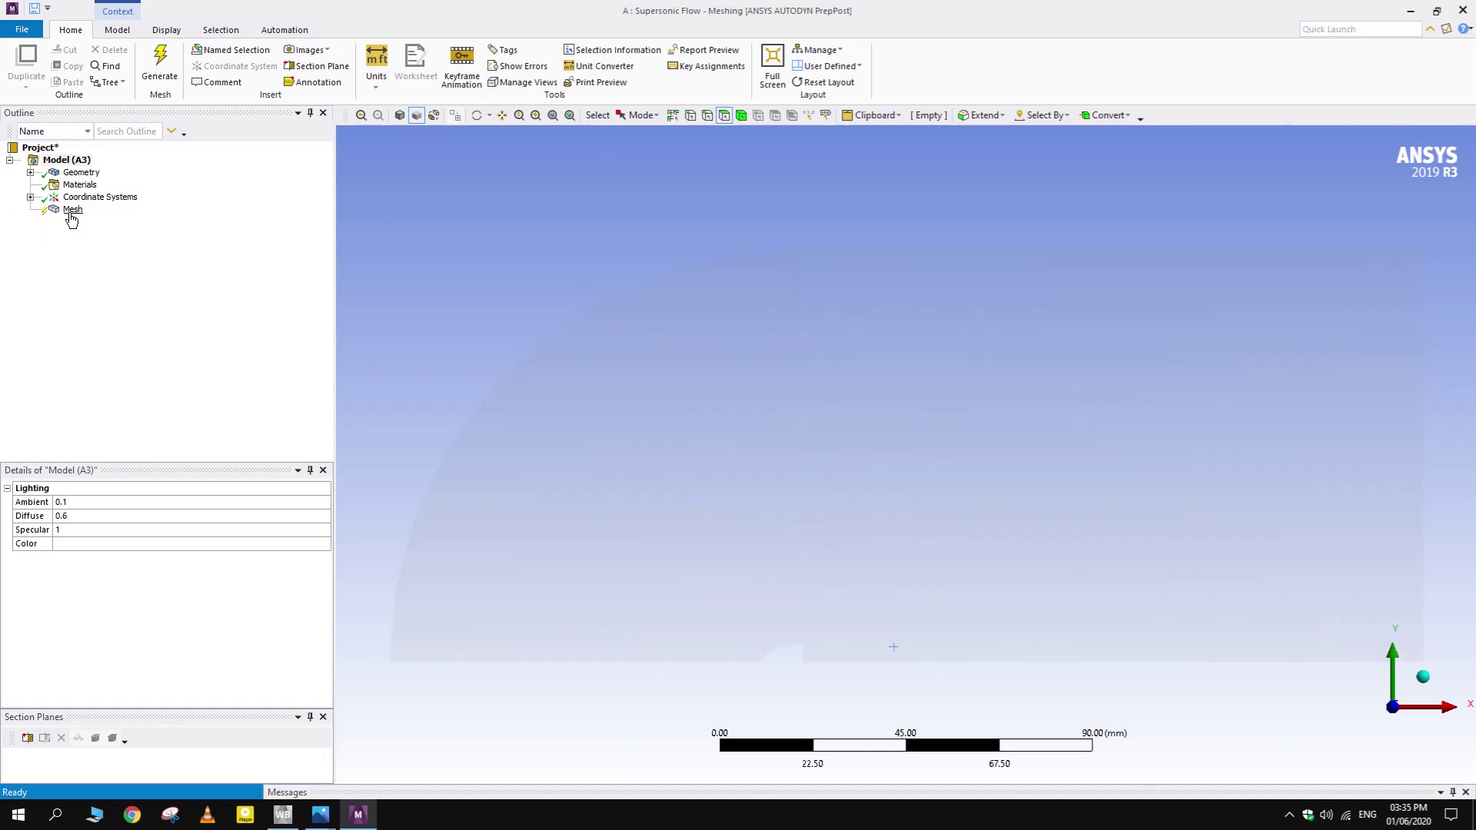
right_click(72, 211)
mouse_move(160, 223)
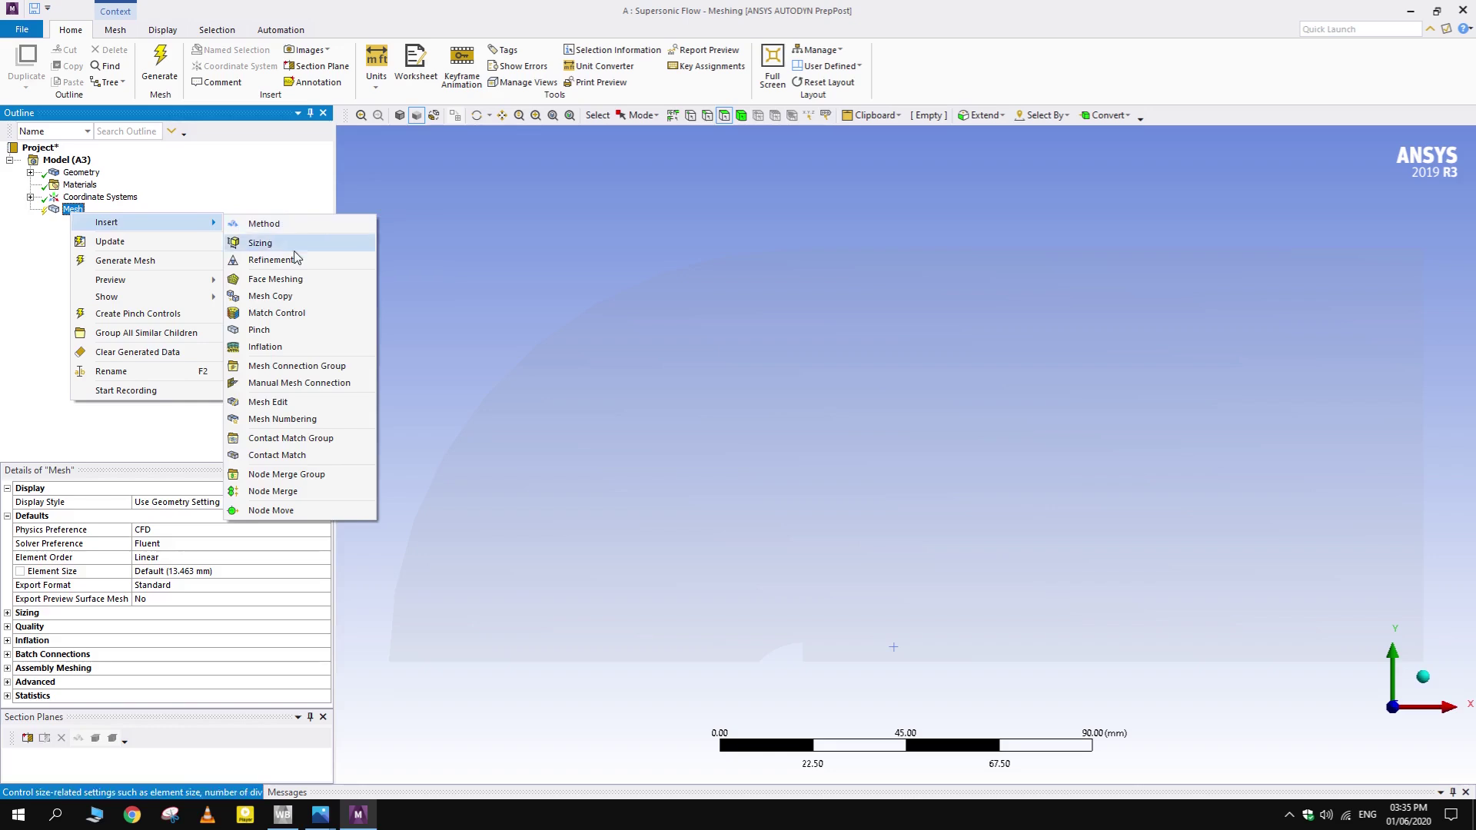
click(276, 279)
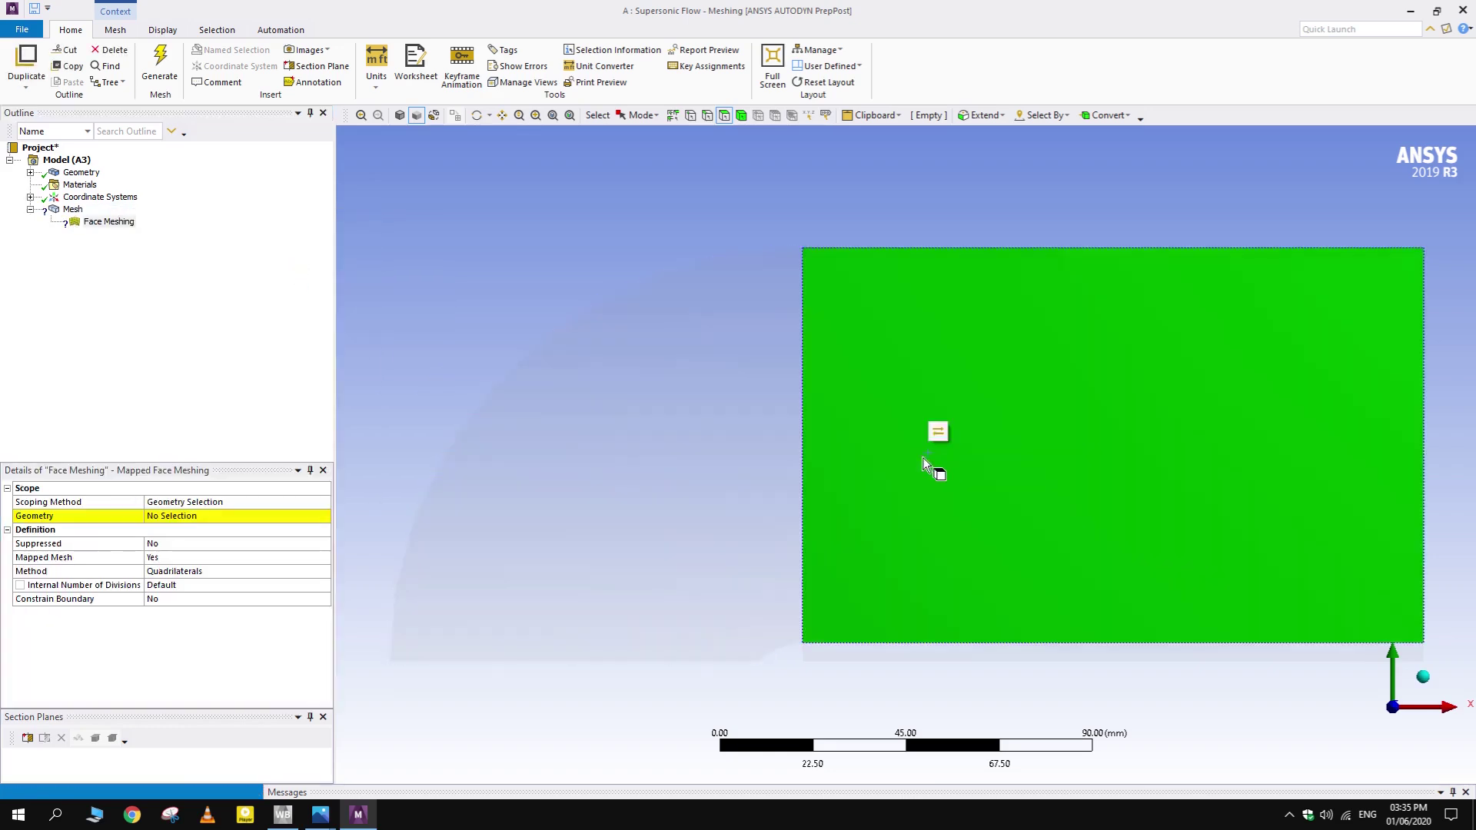
click(923, 458)
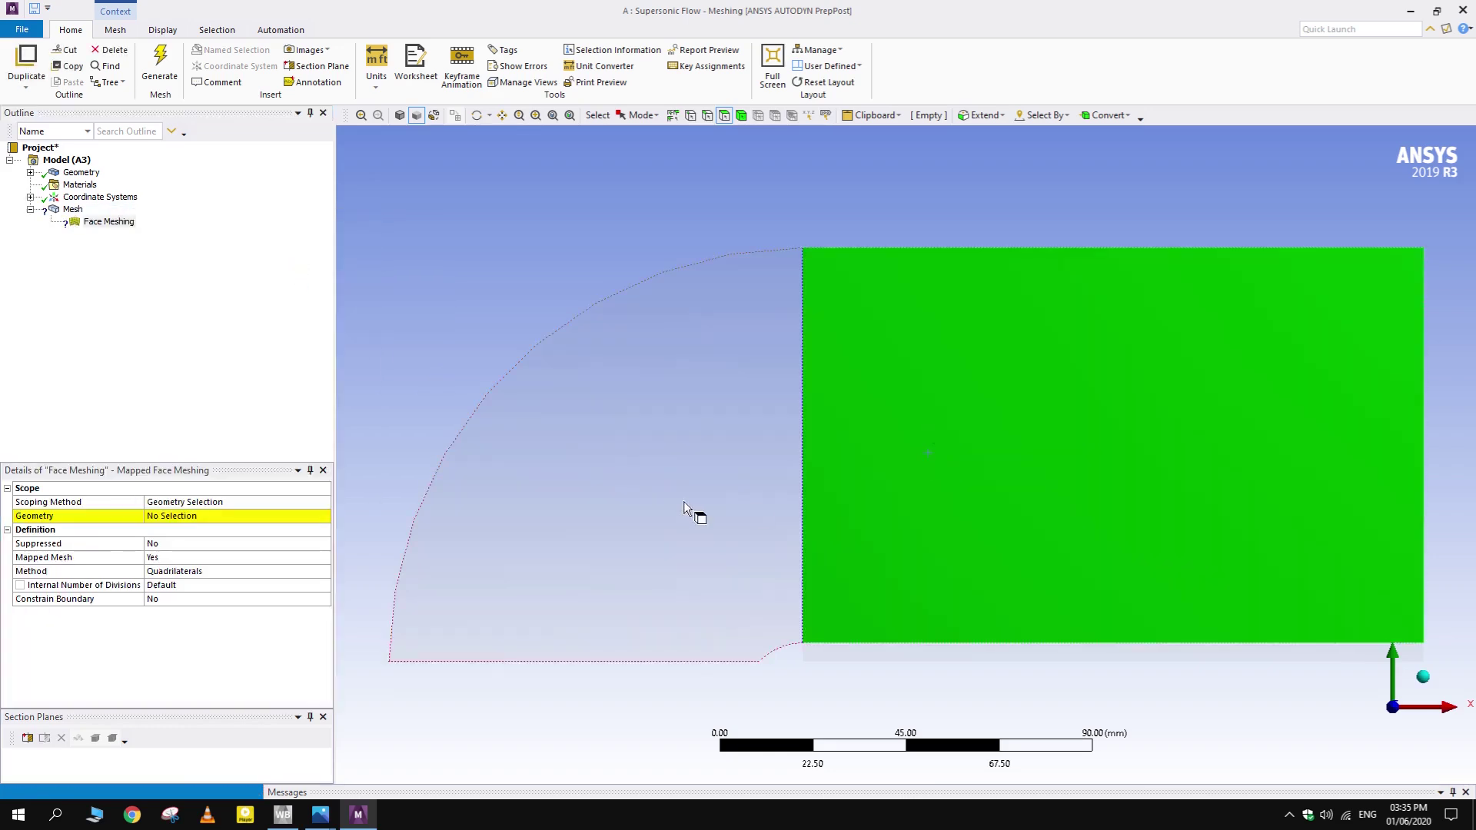
ctrl+click(684, 502)
ctrl+click(913, 654)
click(204, 521)
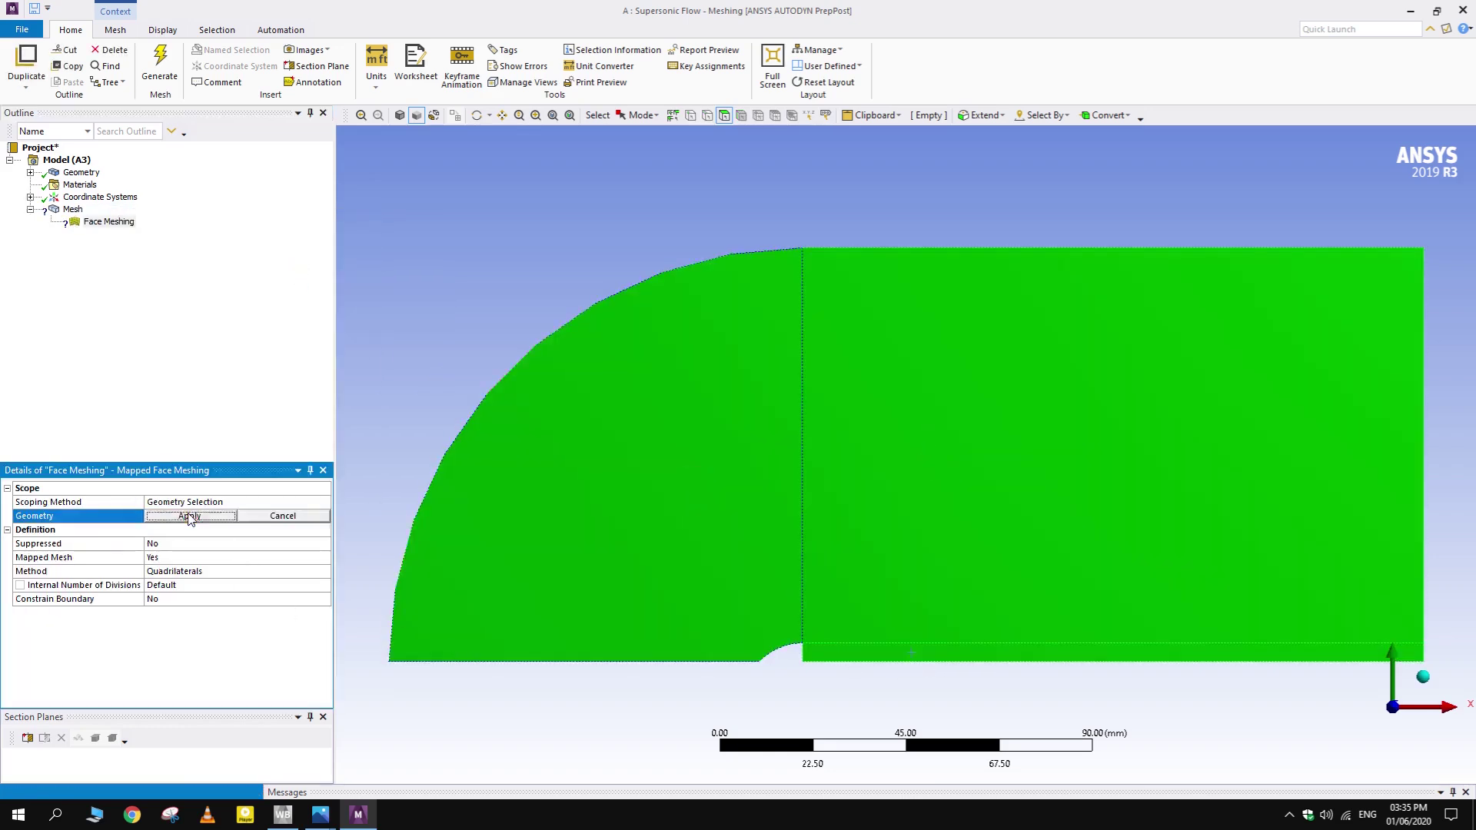
click(191, 516)
- Generate the mesh from the Mesh entry
click(93, 259)
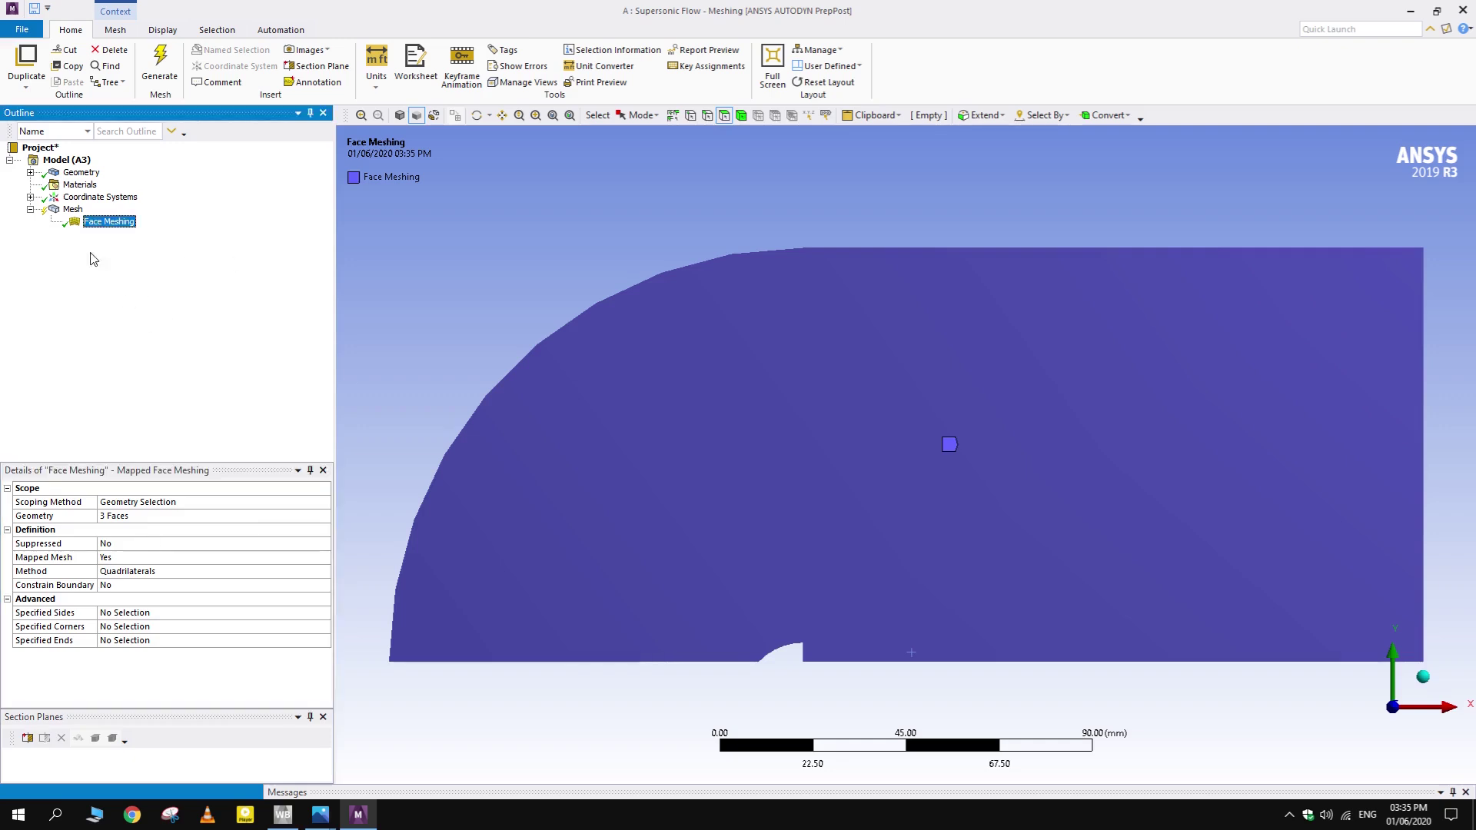
right_click(73, 210)
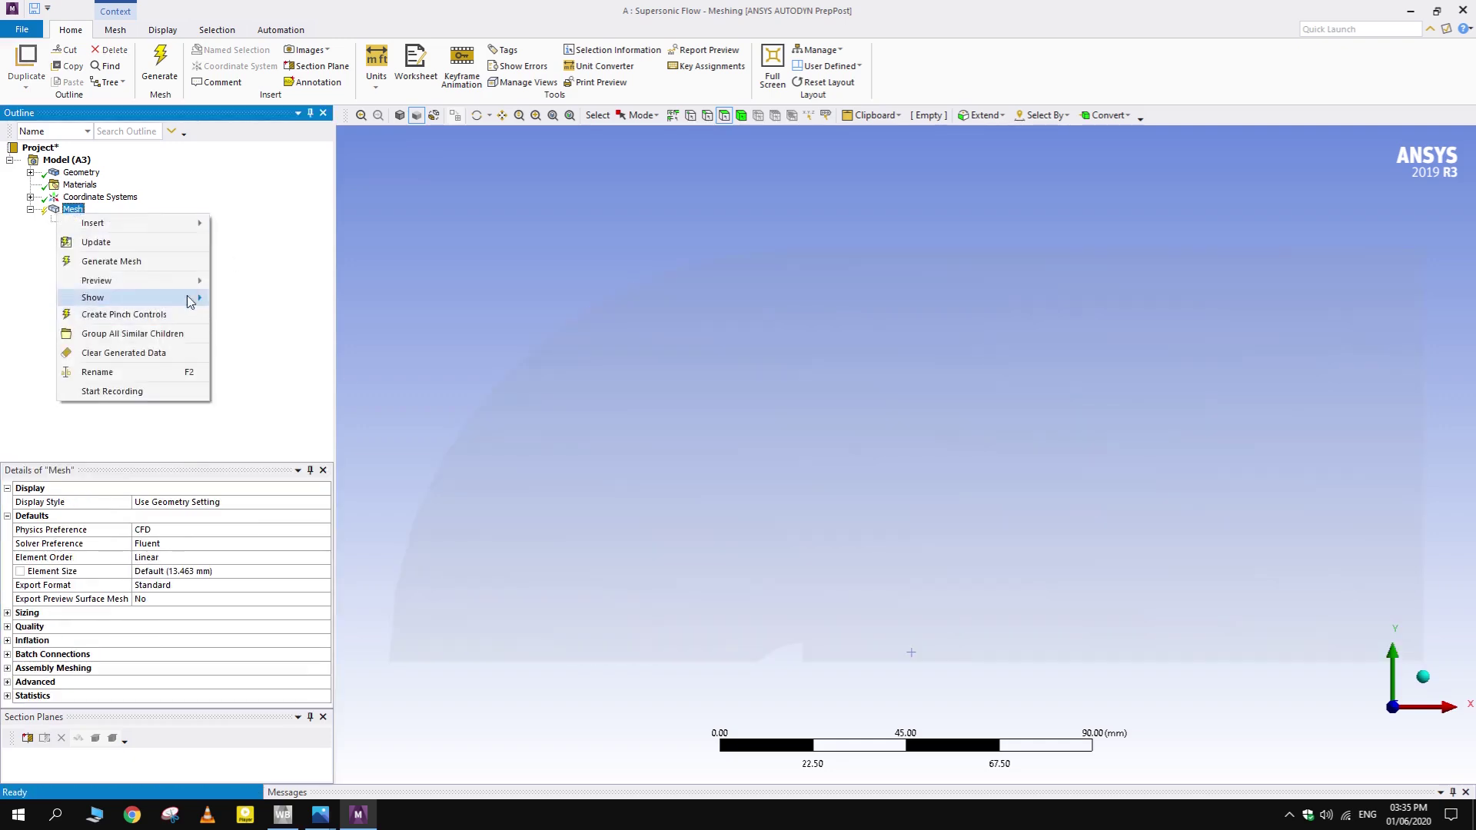
click(147, 264)
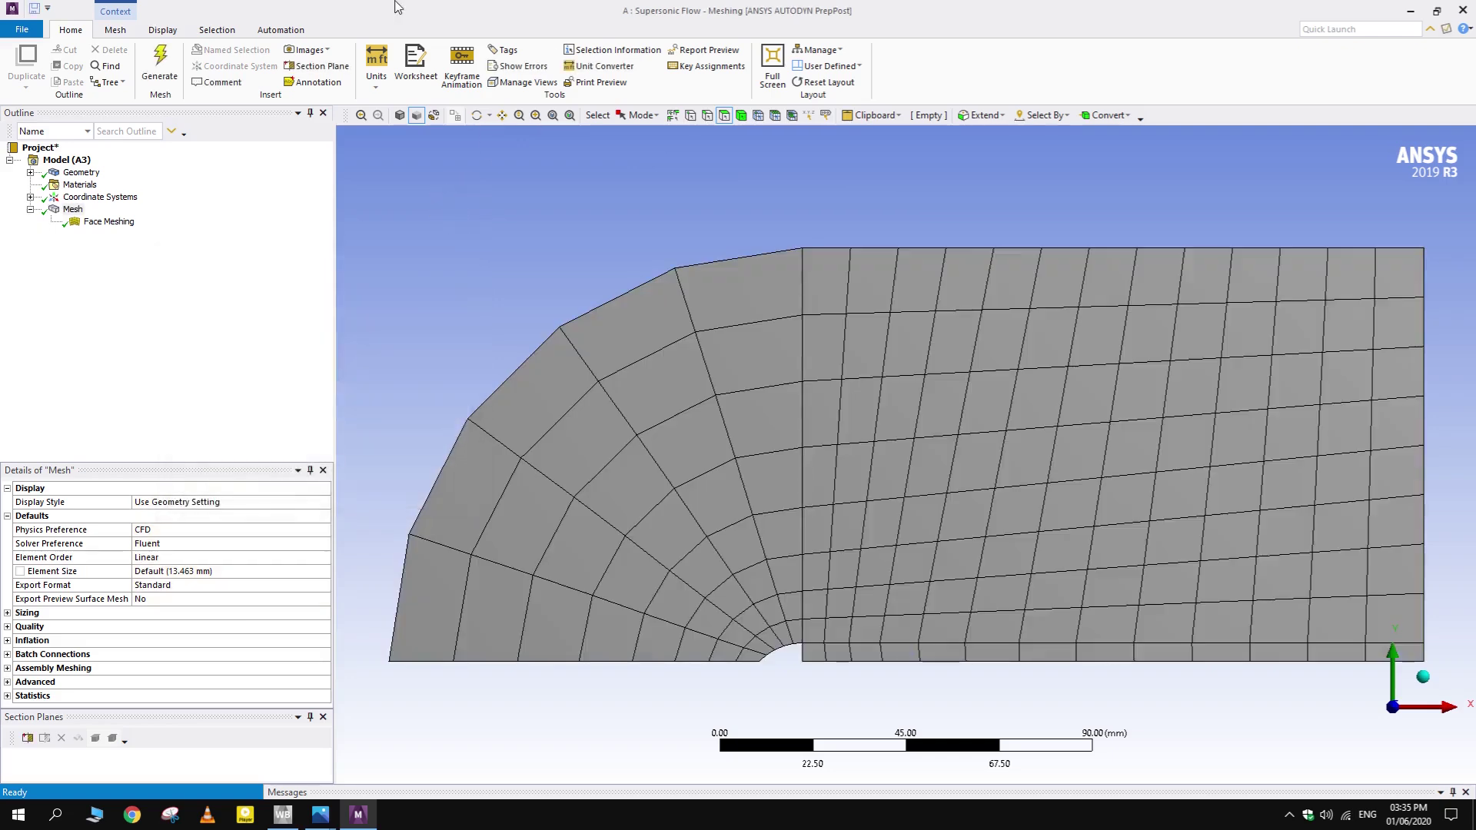
- Insert an edge sizing scoped to the outer arc and the small nose arc
click(65, 210)
right_click(64, 210)
mouse_move(100, 212)
click(261, 237)
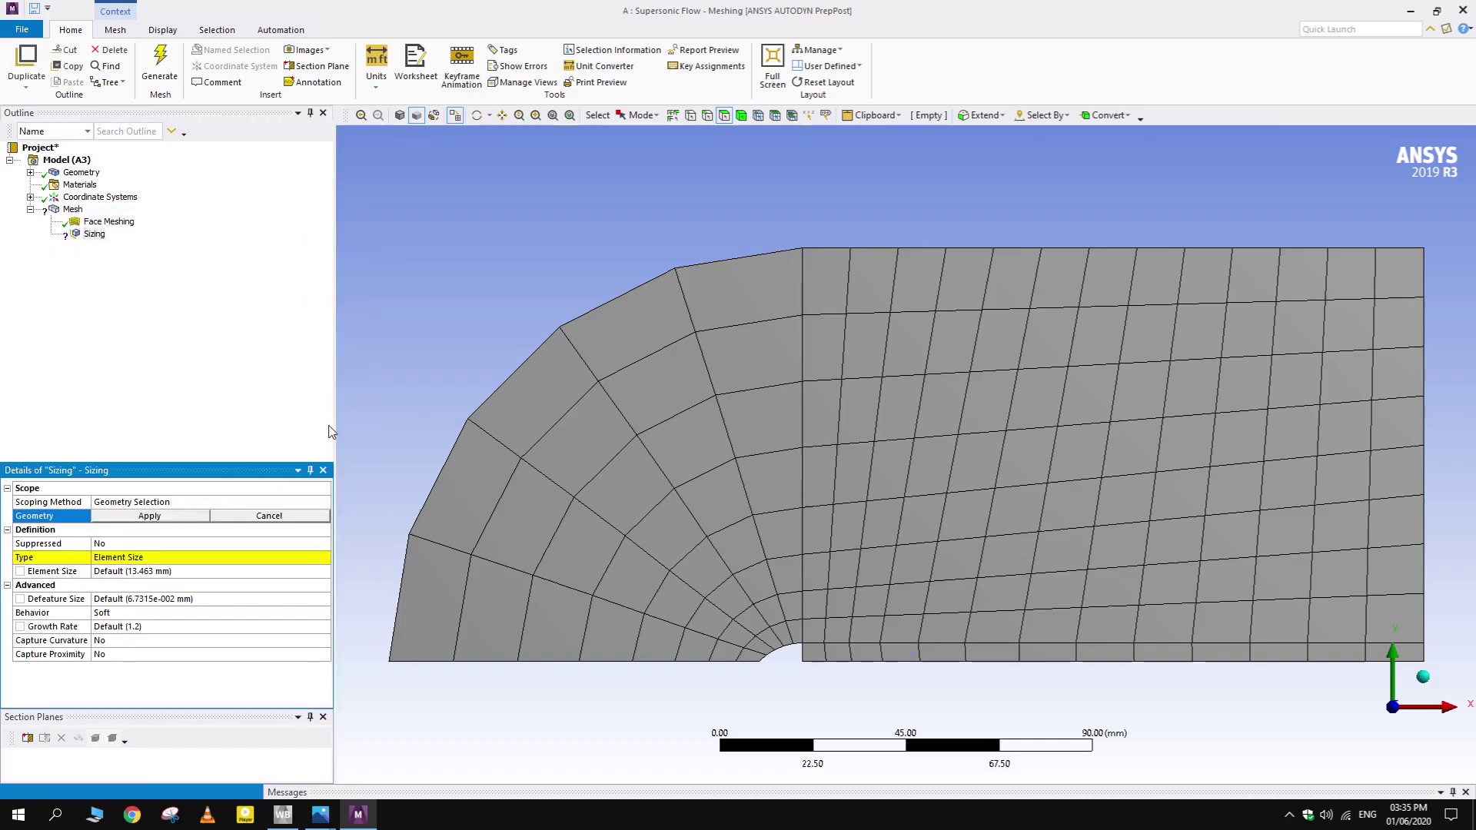
click(543, 462)
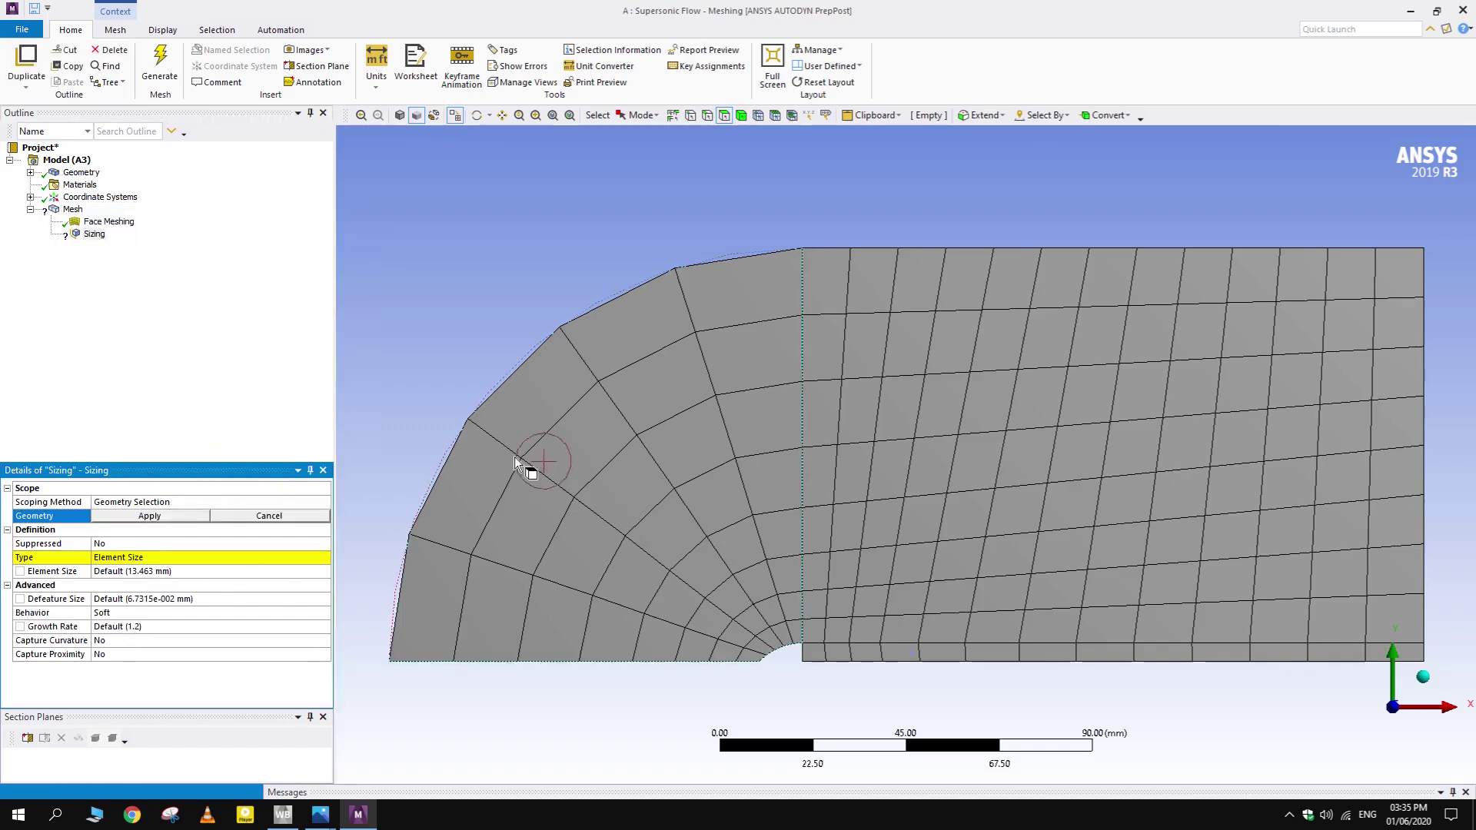
click(707, 115)
click(537, 345)
ctrl+click(783, 652)
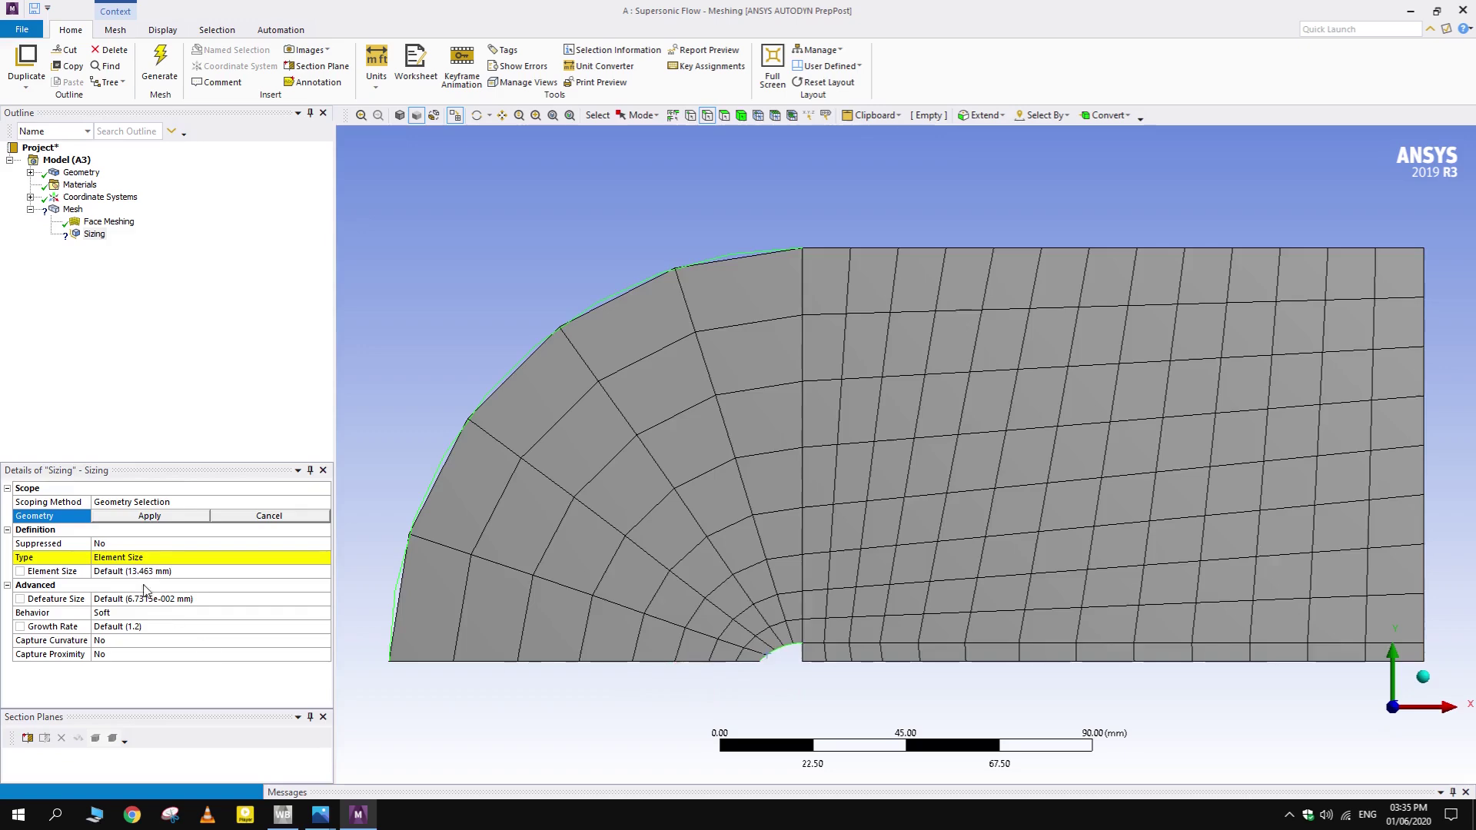
click(149, 516)
- Set that edge sizing to 100 divisions with Hard behaviour
double_click(146, 559)
click(129, 571)
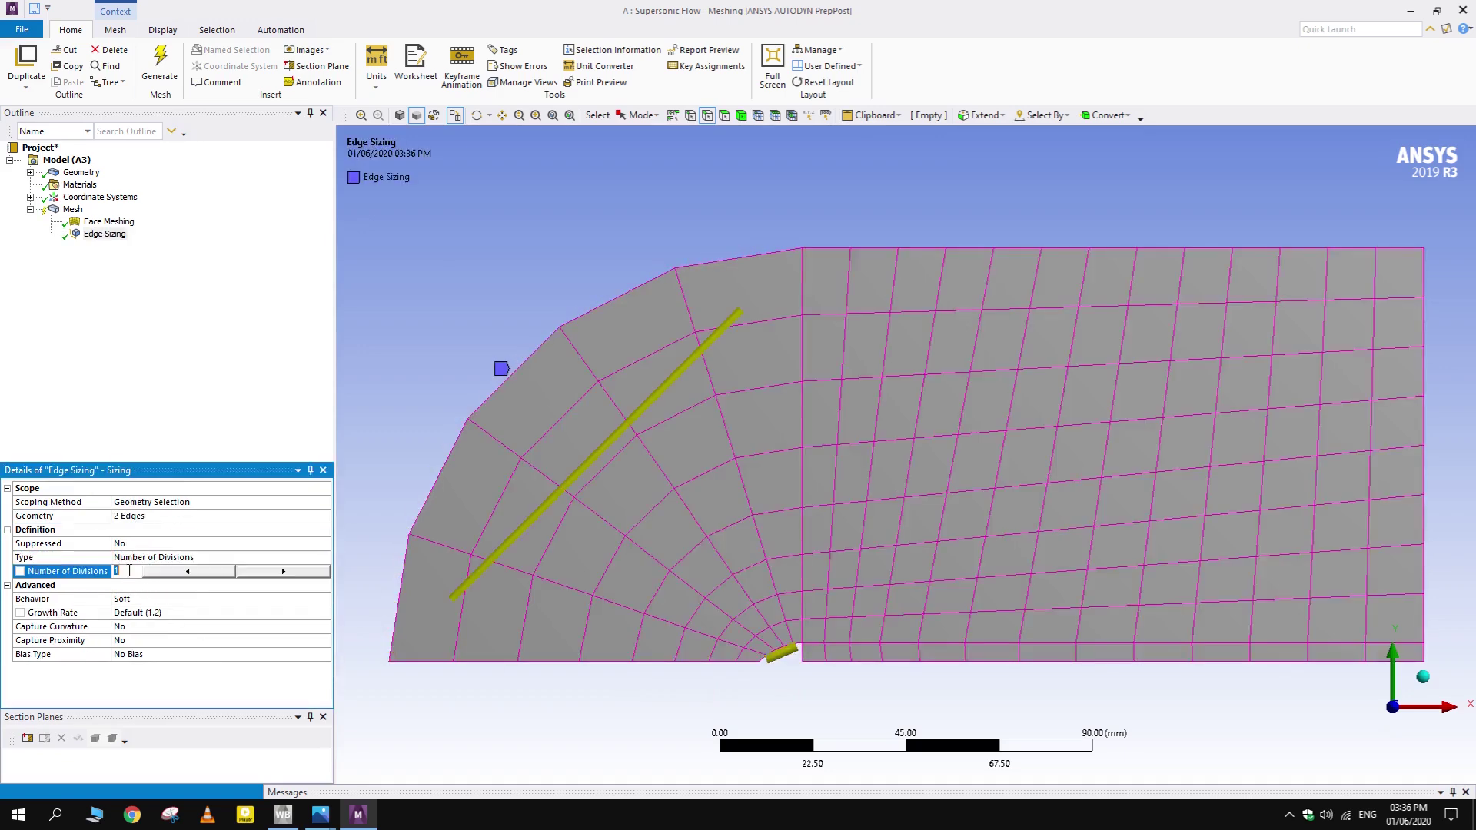
text(100)
key(Return)
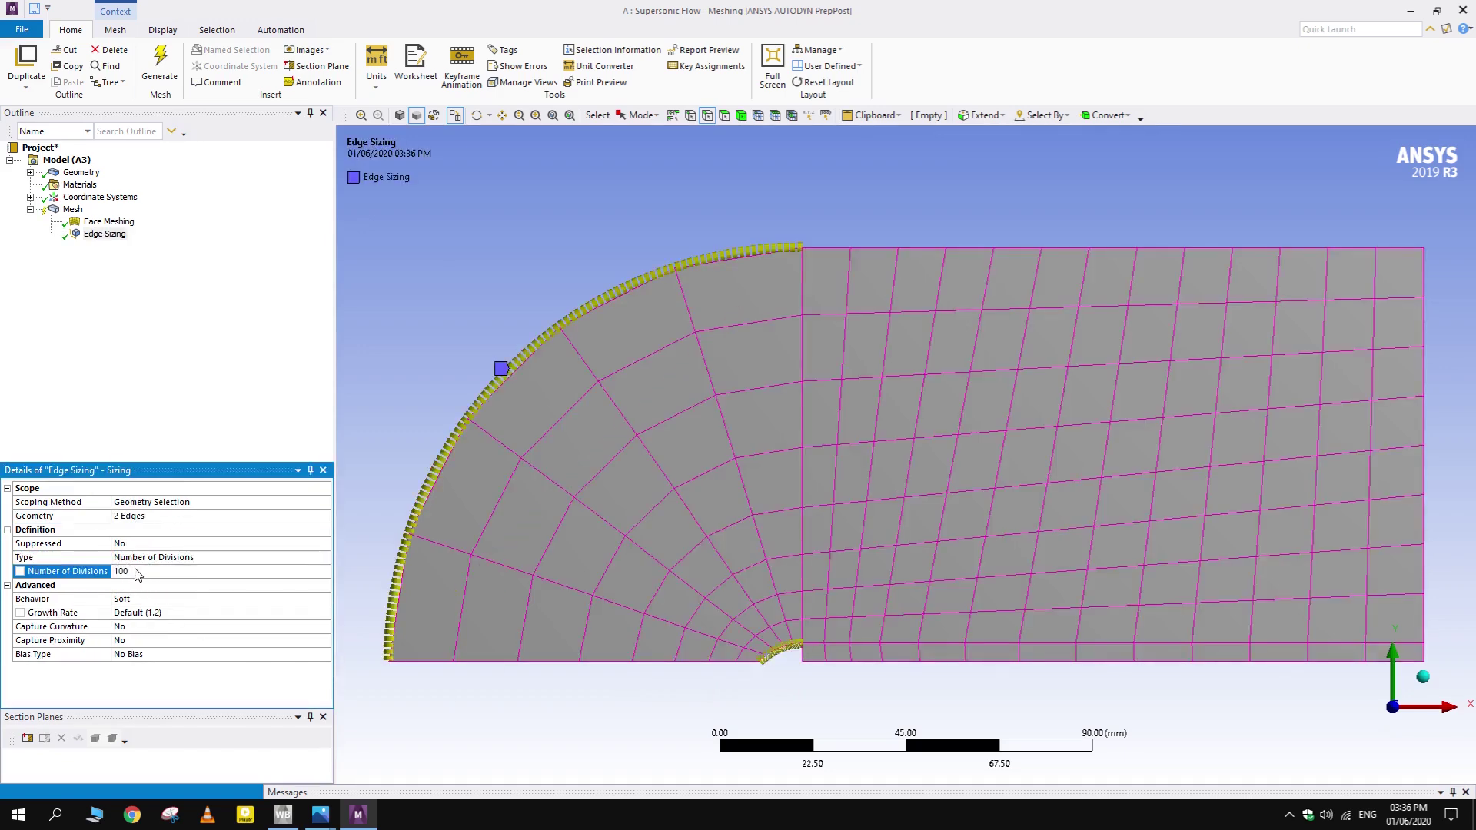
double_click(152, 601)
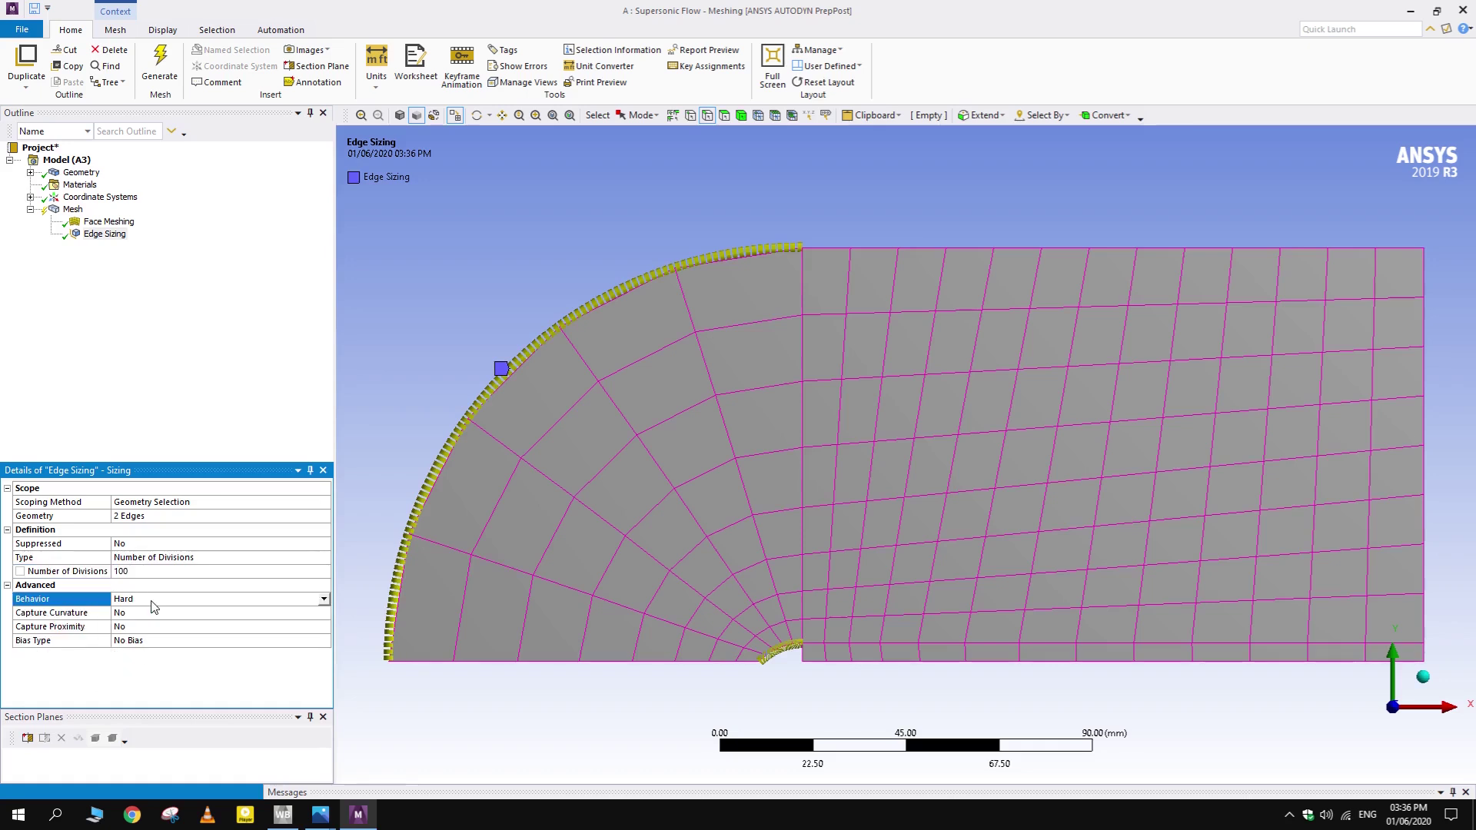
click(90, 381)
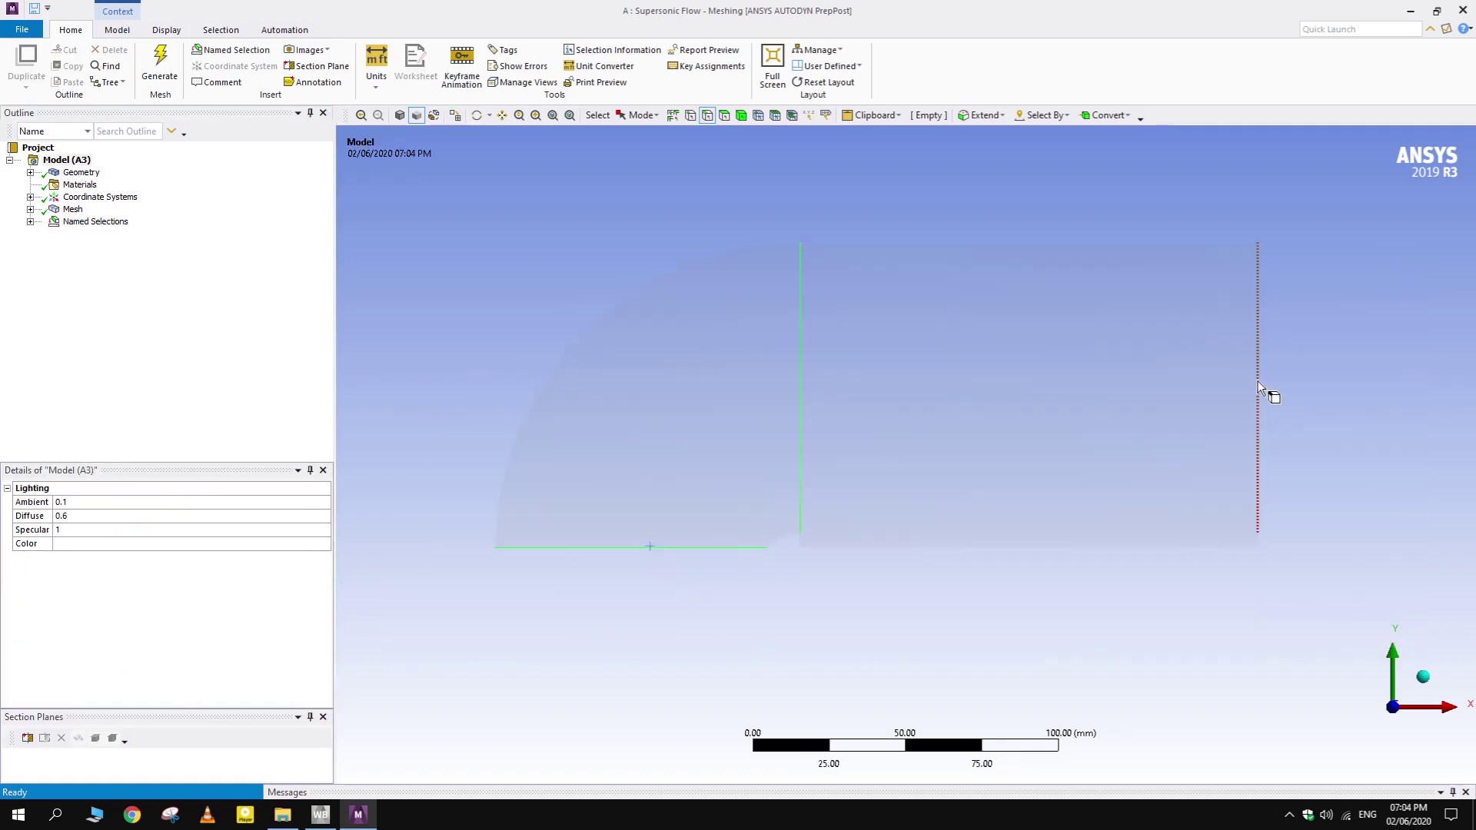
ctrl+click(1258, 380)
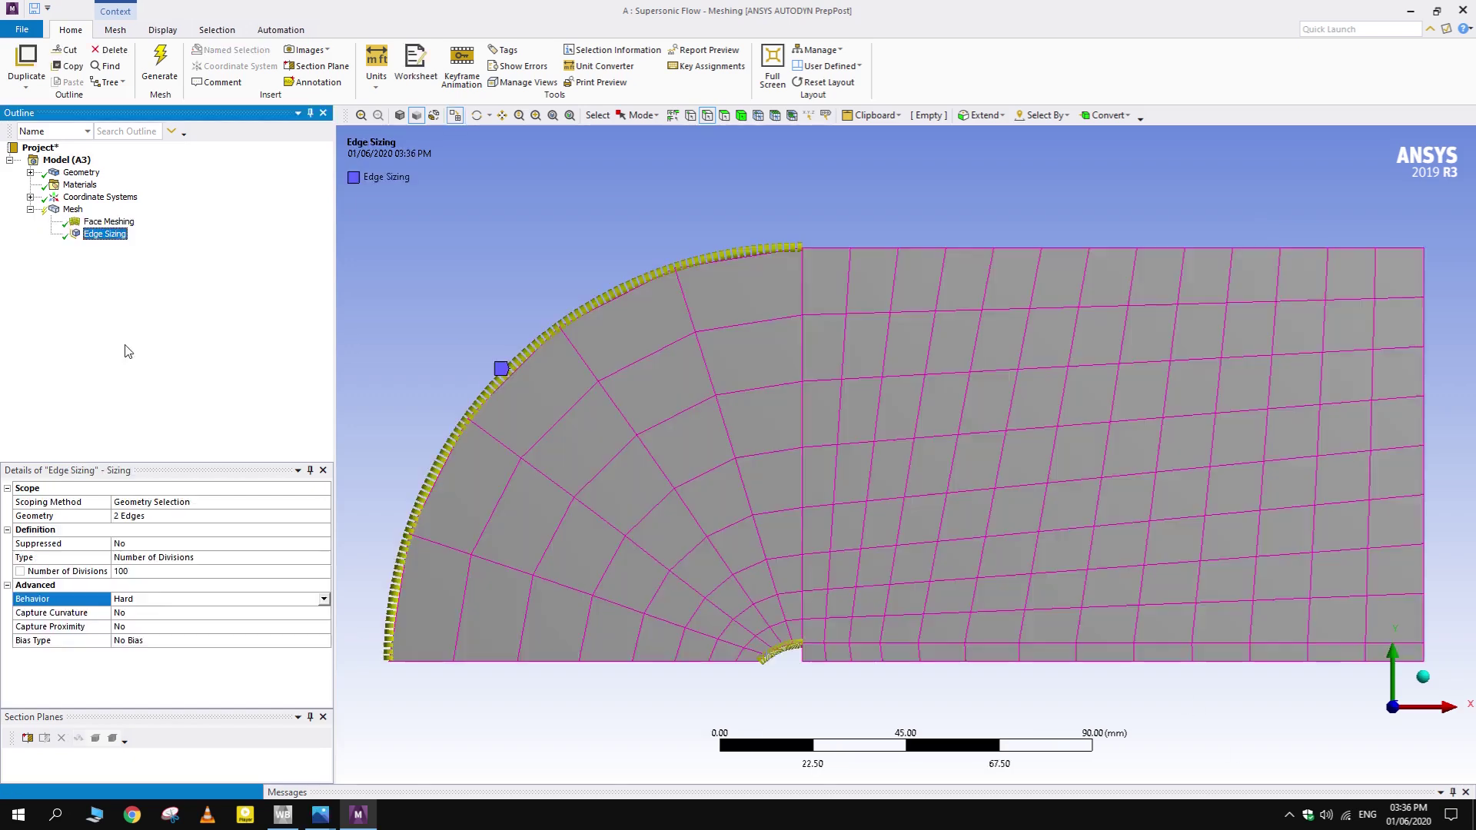
click(68, 210)
- Insert a second edge sizing on the bottom edge and the vertical interior edge
right_click(61, 216)
mouse_move(123, 220)
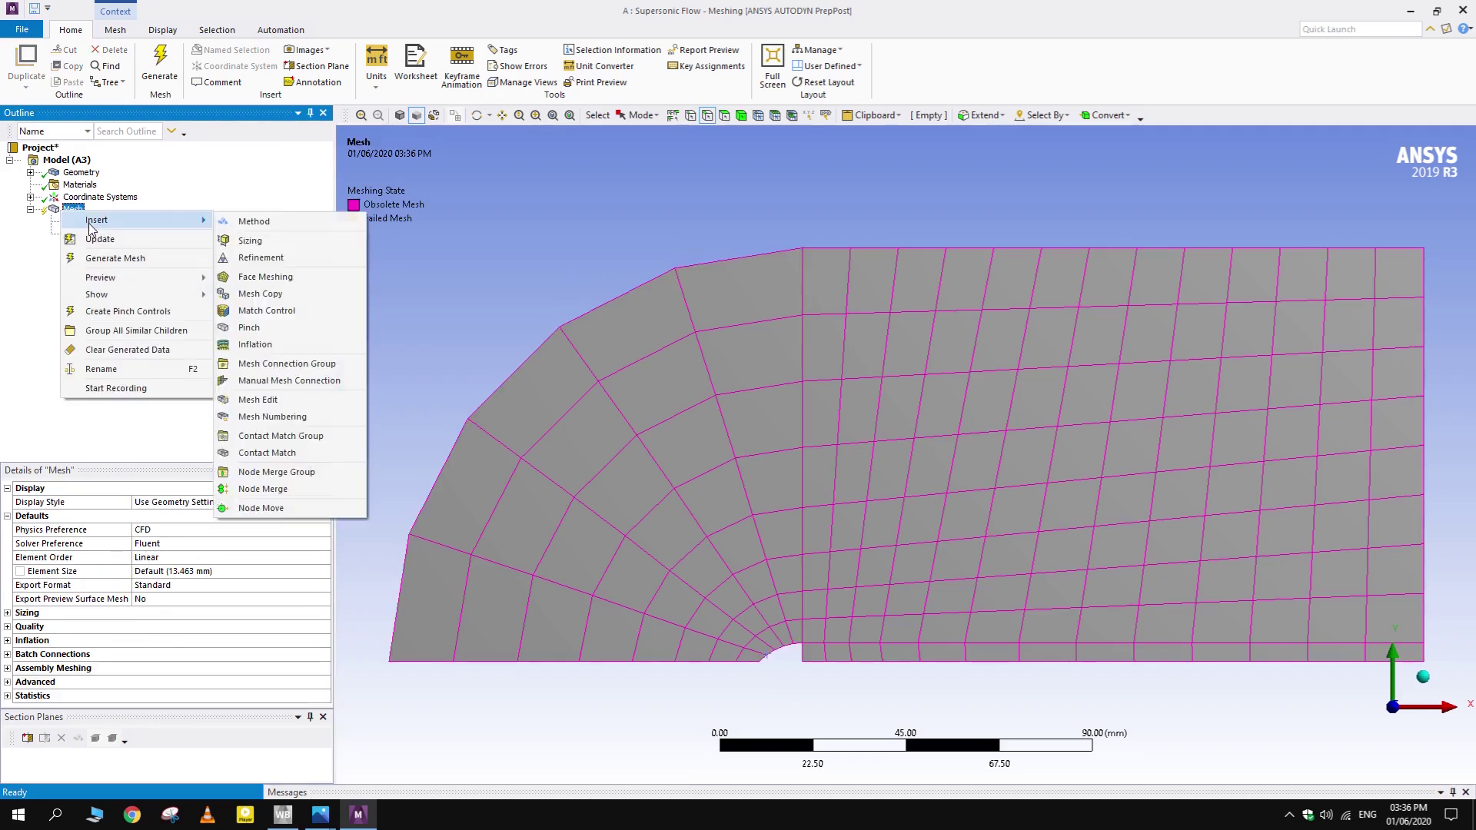
click(231, 243)
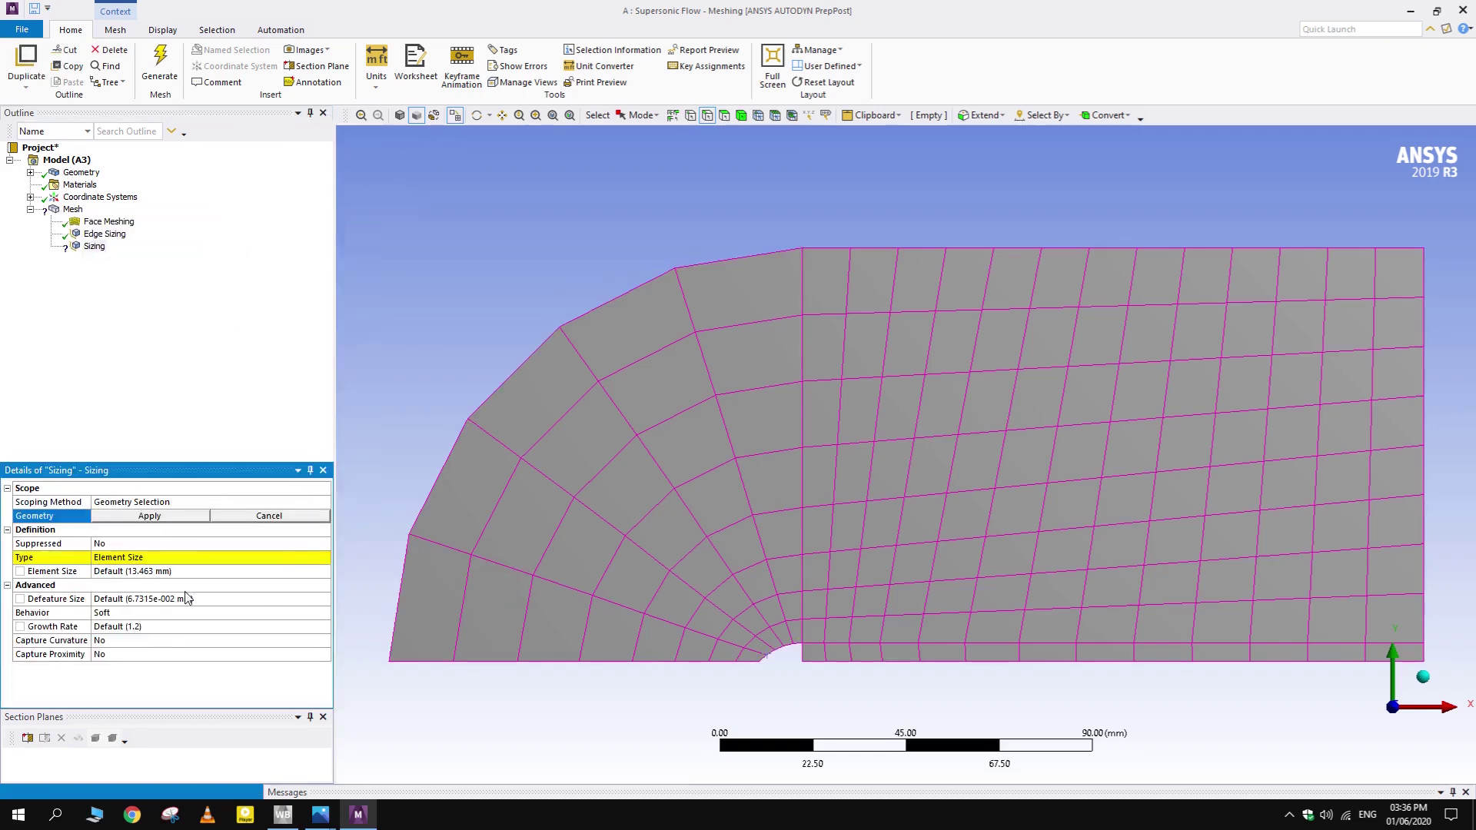
click(523, 661)
ctrl+click(803, 496)
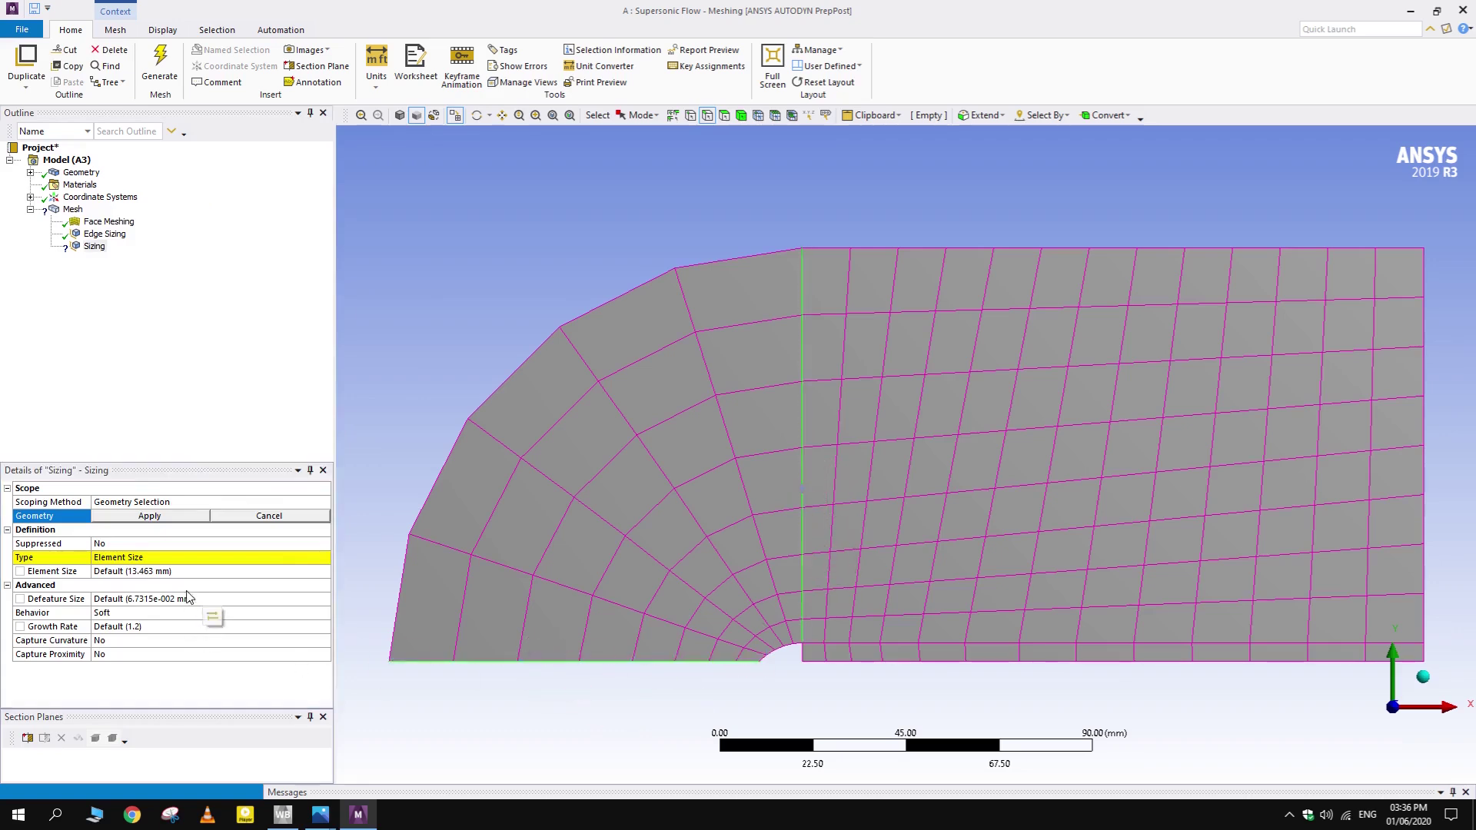
click(156, 518)
- Set Edge Sizing 2 to 100 divisions, Hard behaviour, with bias factor 10
click(142, 558)
click(161, 584)
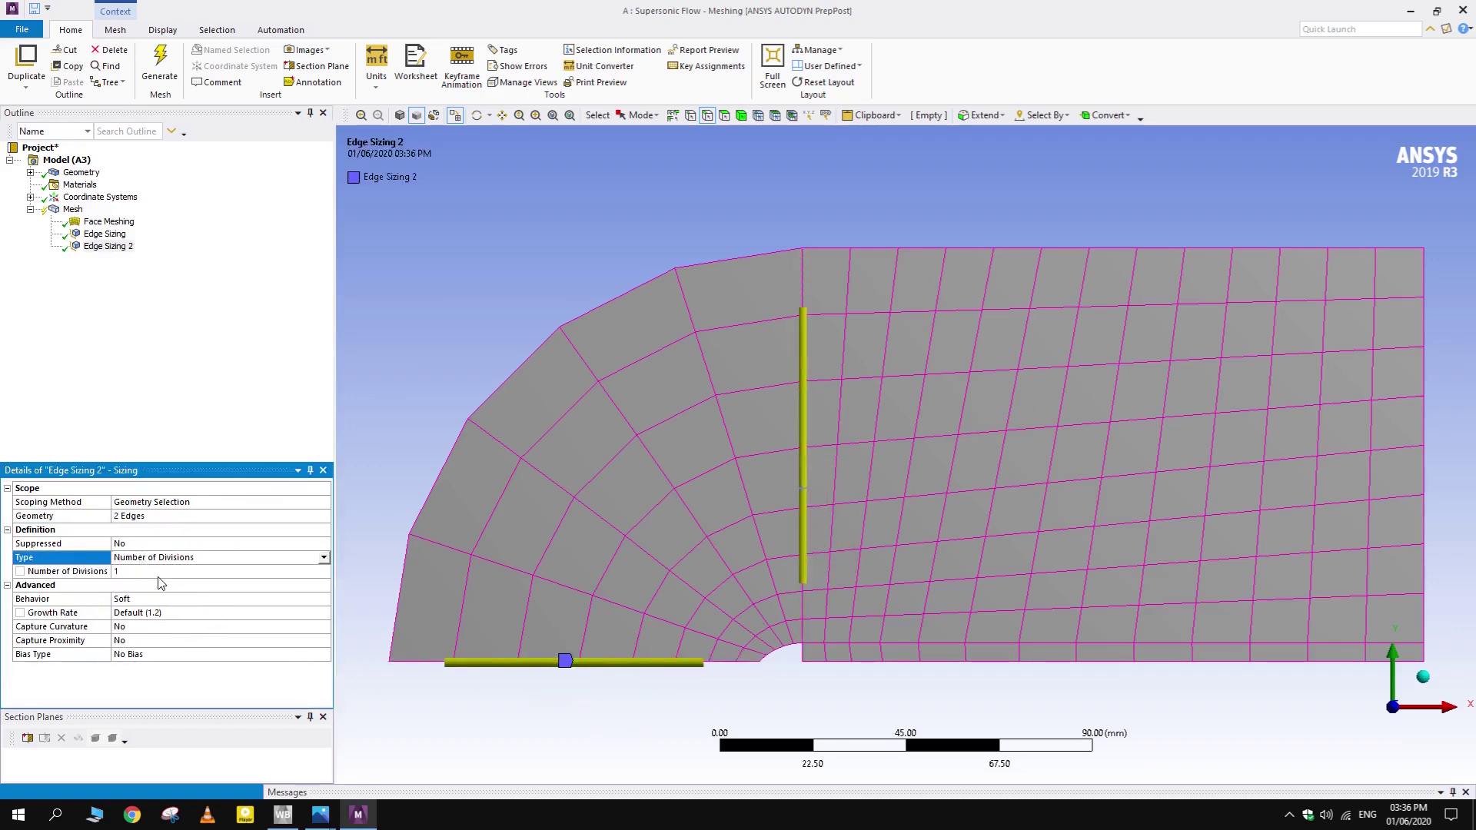
click(156, 571)
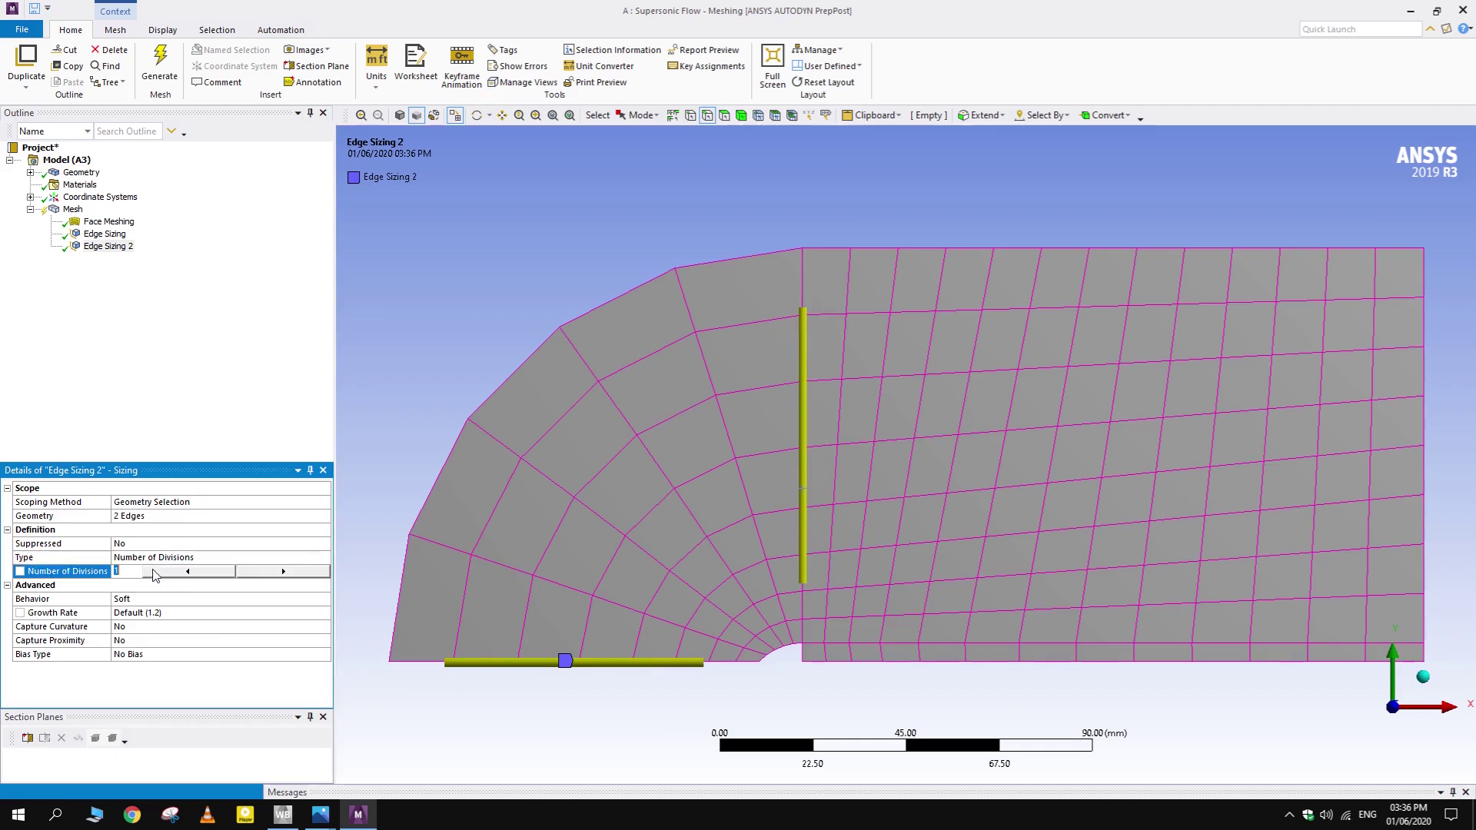
text(00)
key(Return)
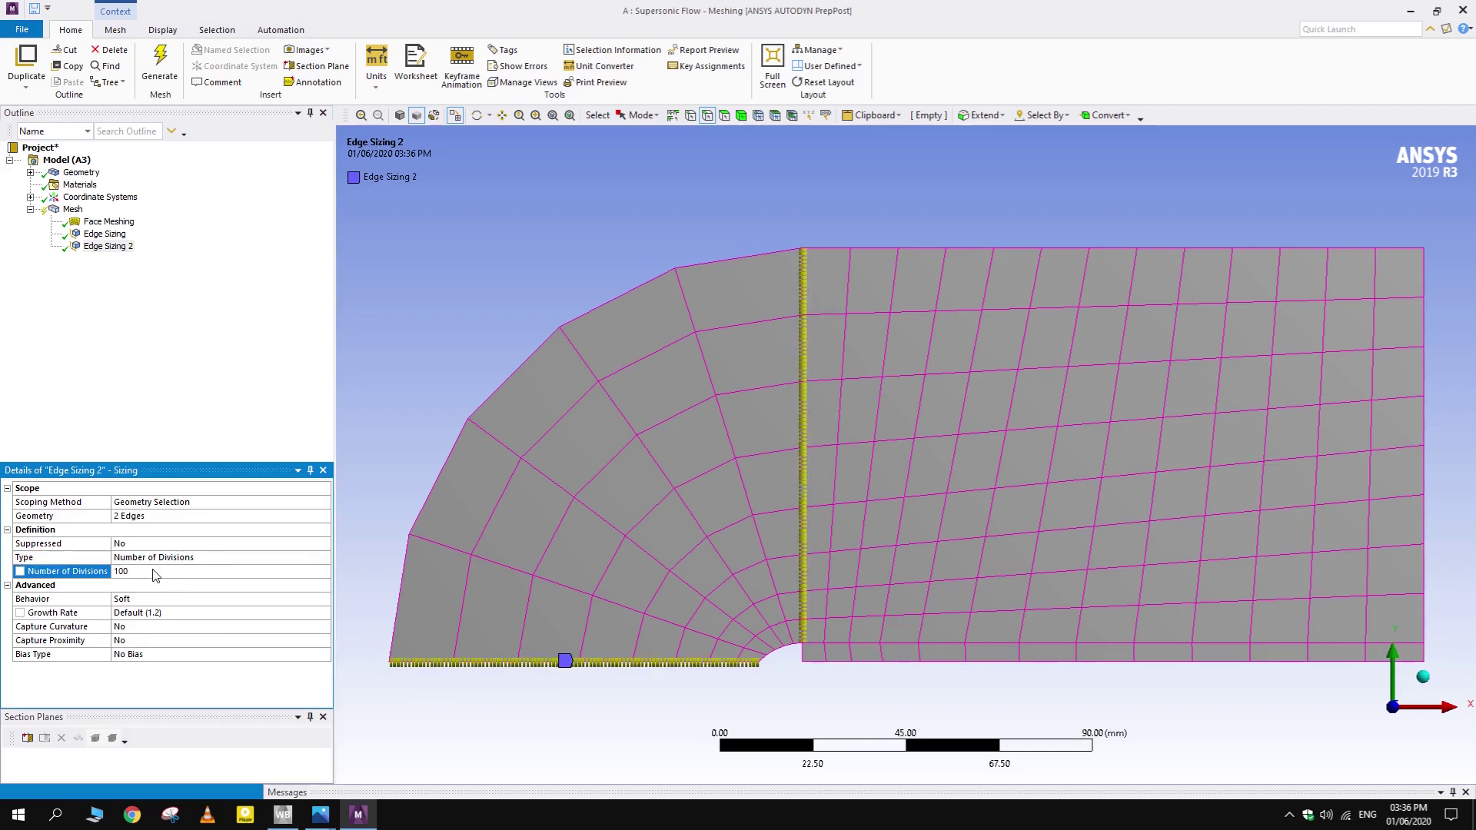
double_click(141, 603)
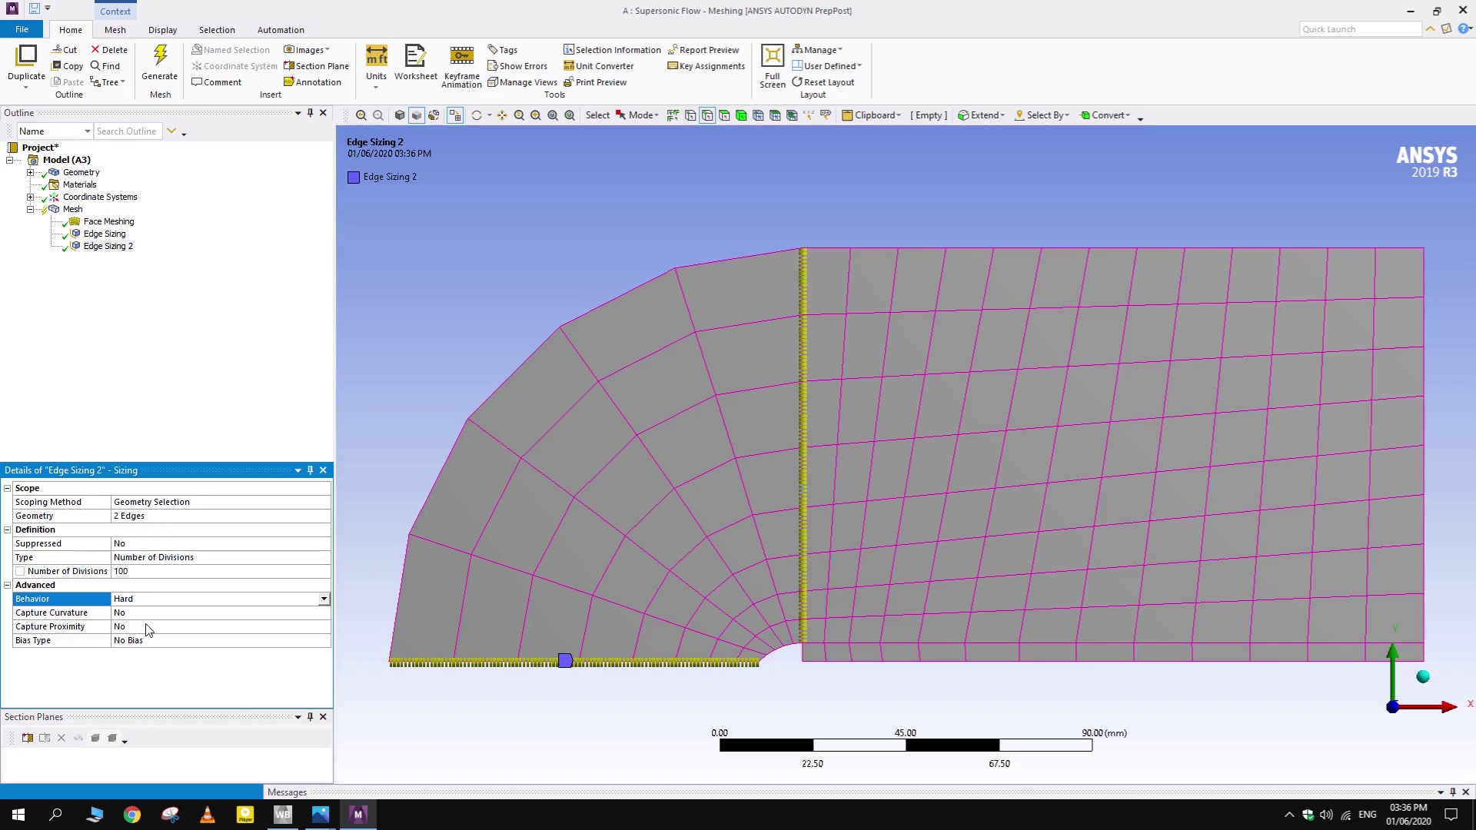
double_click(154, 640)
click(188, 671)
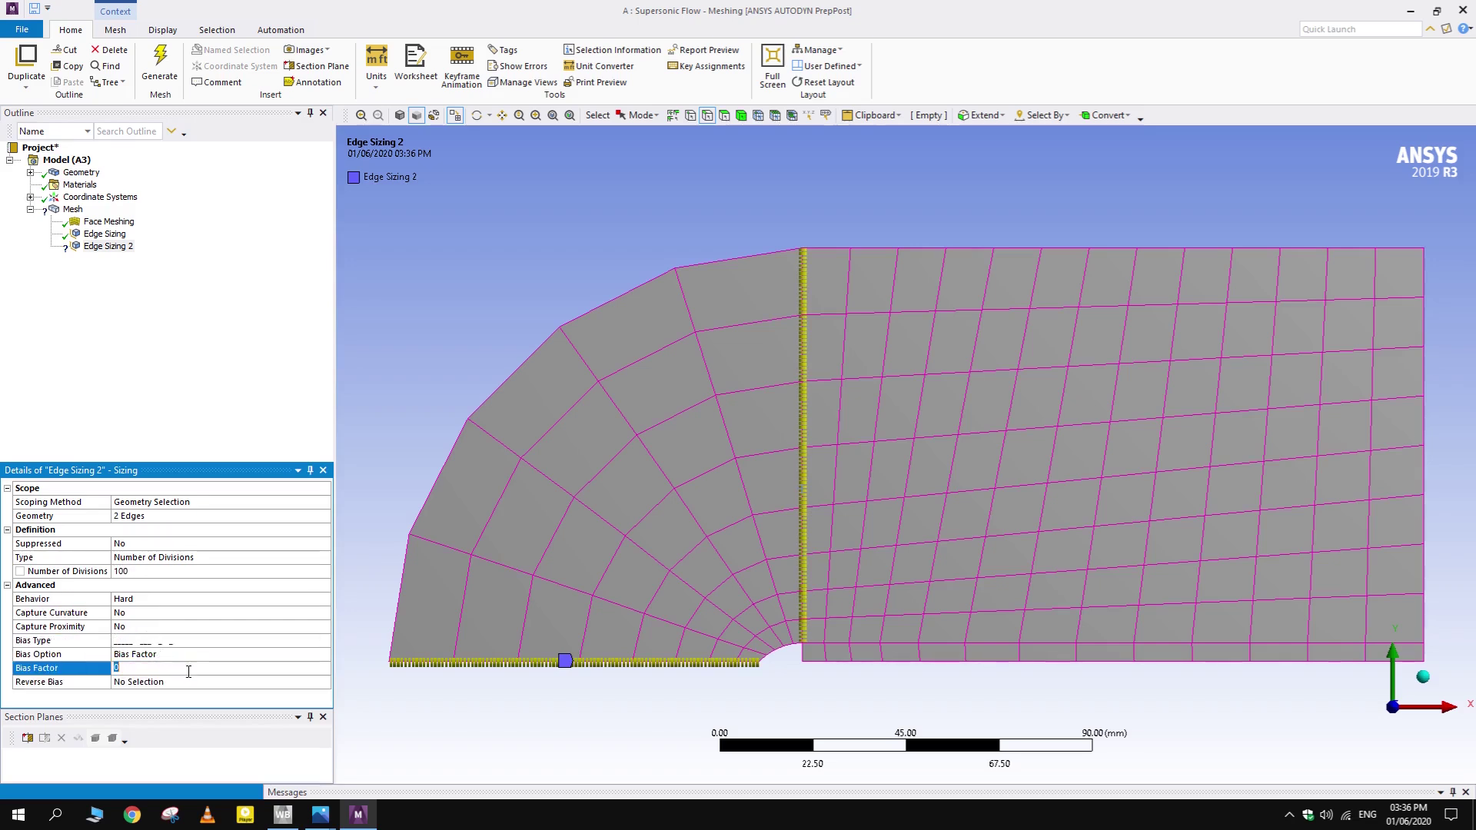
text(10)
key(Return)
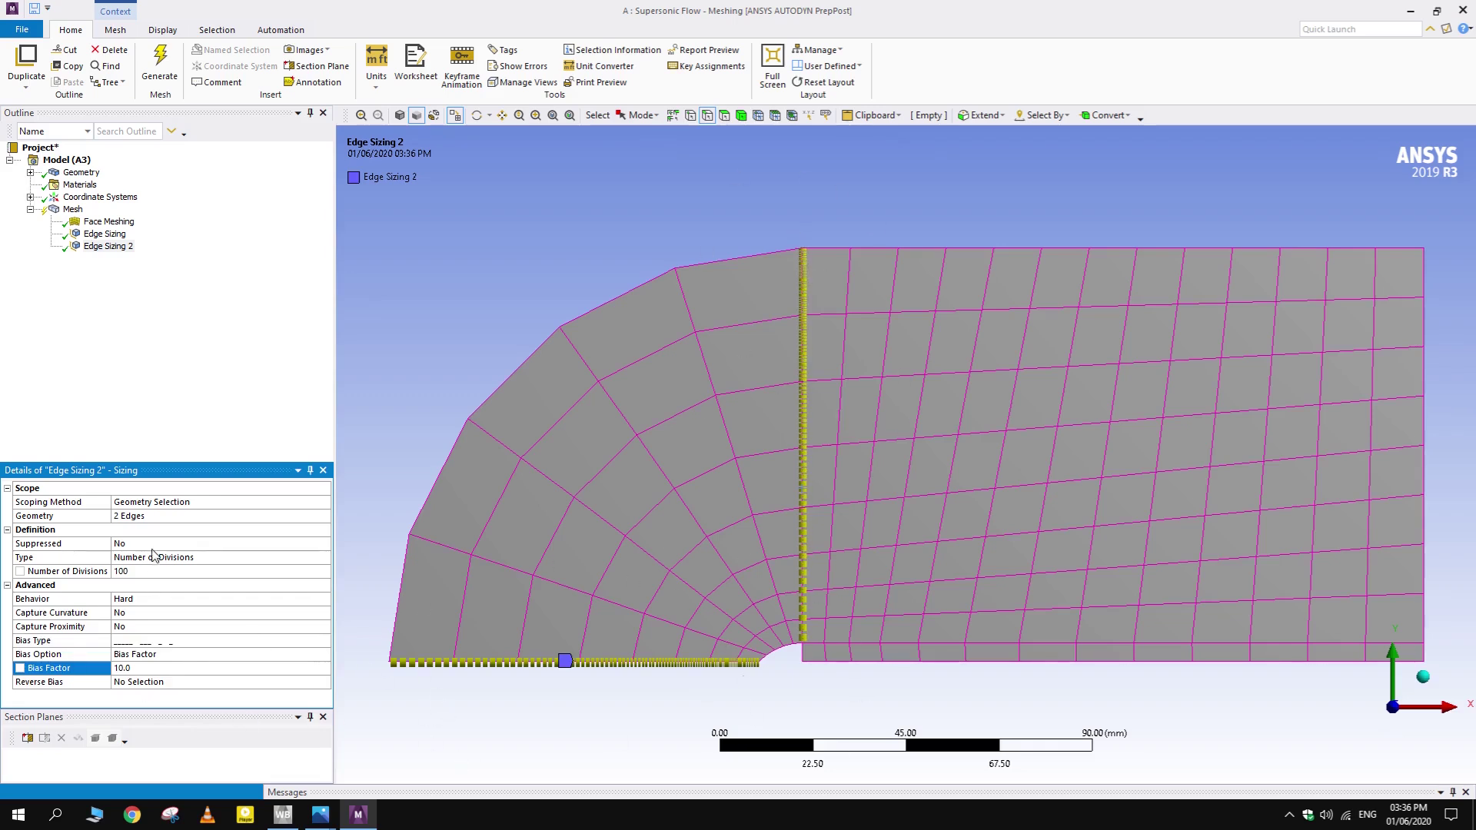
- Re-scope Edge Sizing 2 to only the bottom edge in front of the nose
click(131, 516)
click(517, 661)
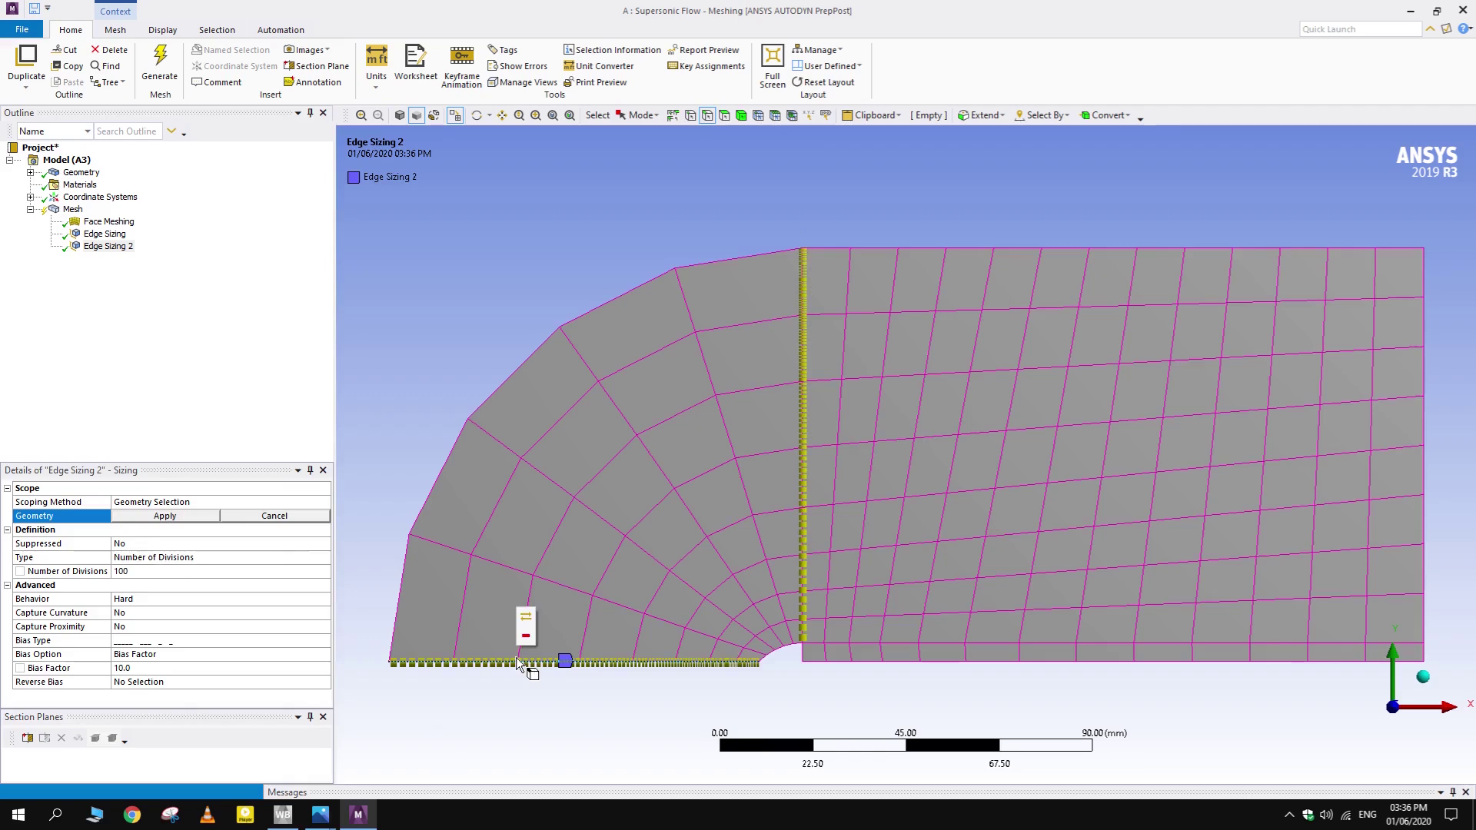
click(143, 516)
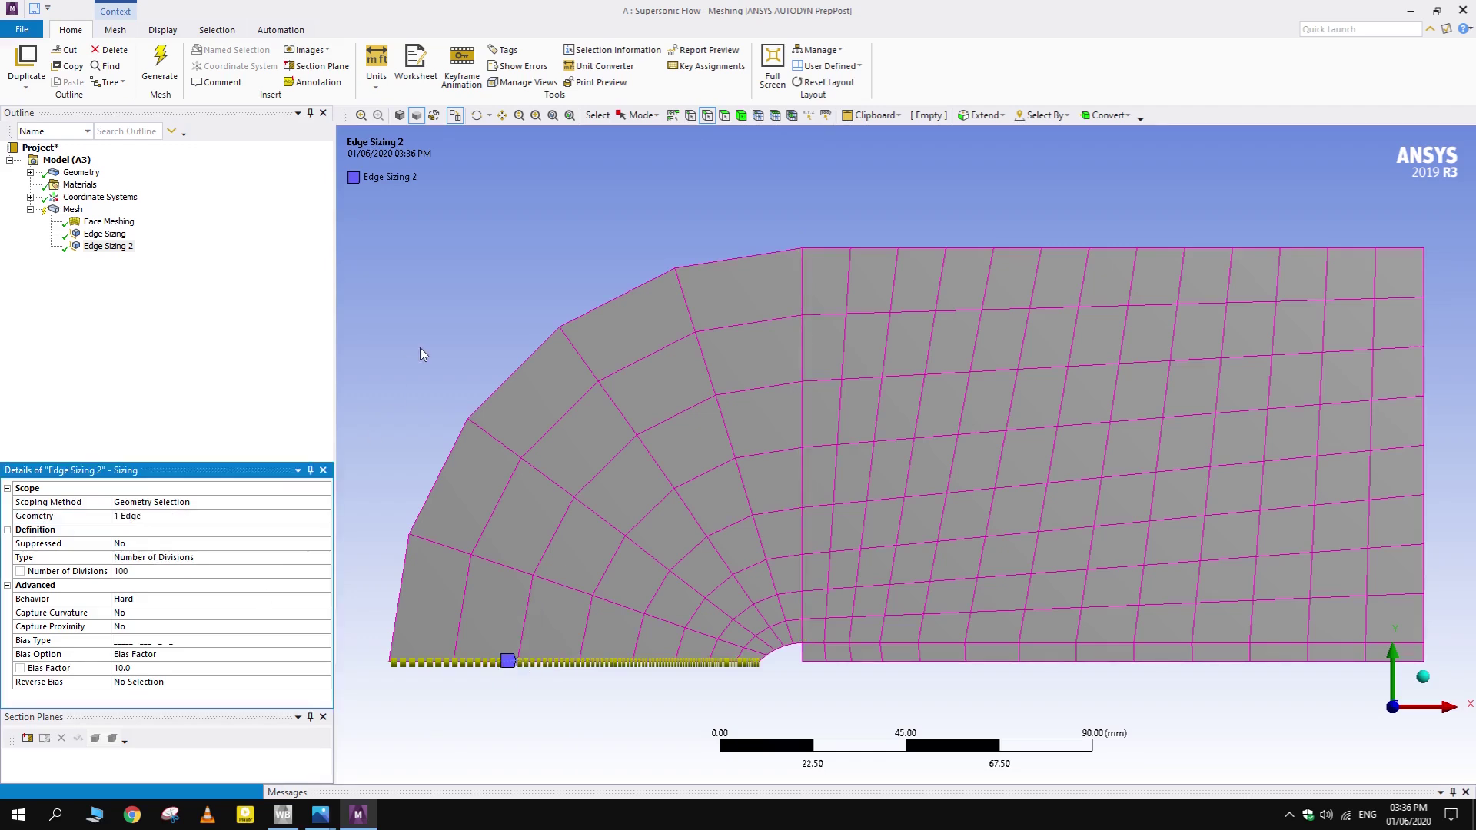
- Insert an edge sizing on the vertical edge behind the nose
right_click(73, 209)
click(369, 234)
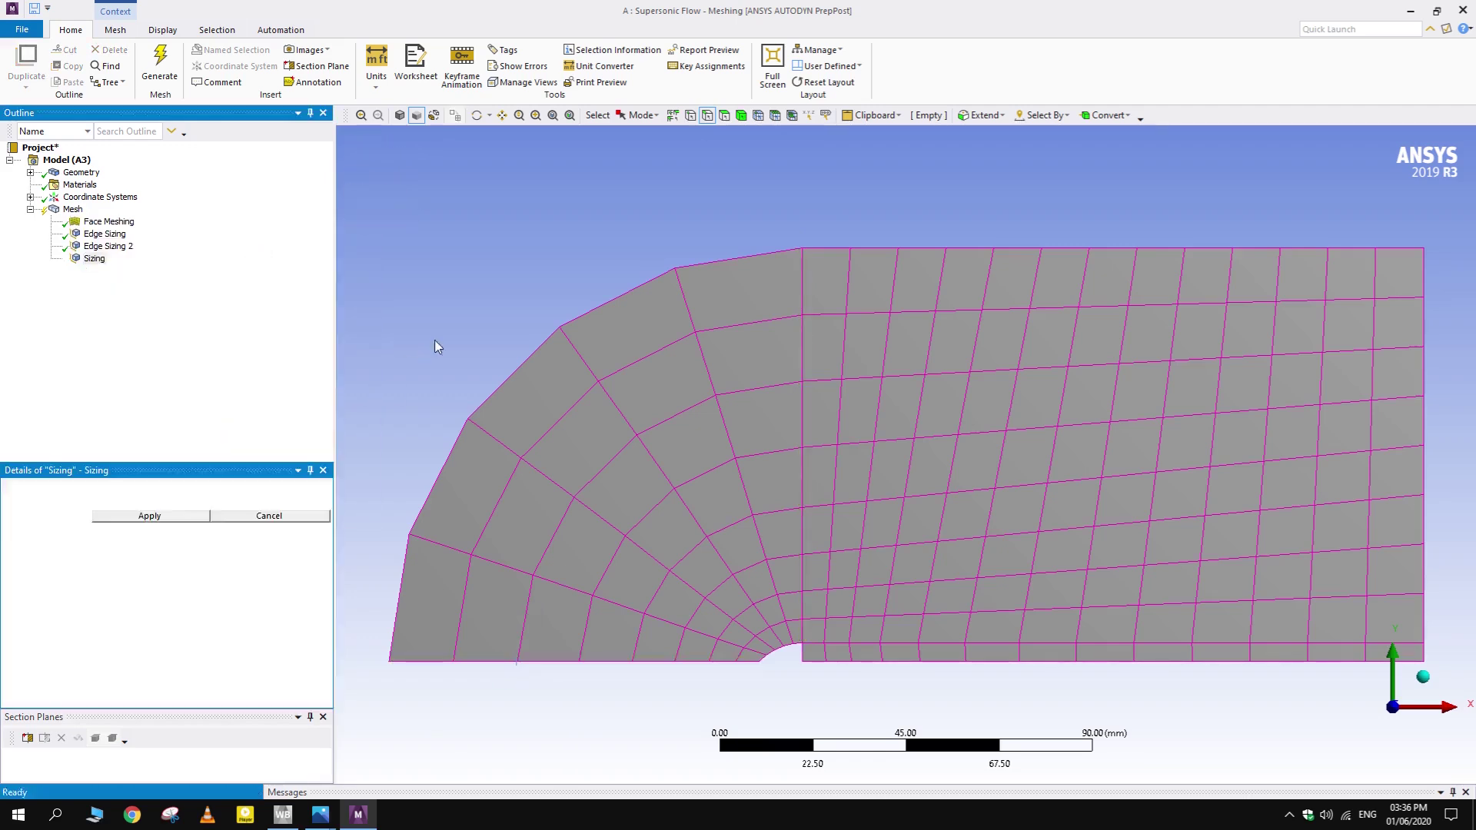
click(808, 413)
click(127, 517)
- Give the vertical edge sizing 100 hard divisions with a bias applied
double_click(125, 560)
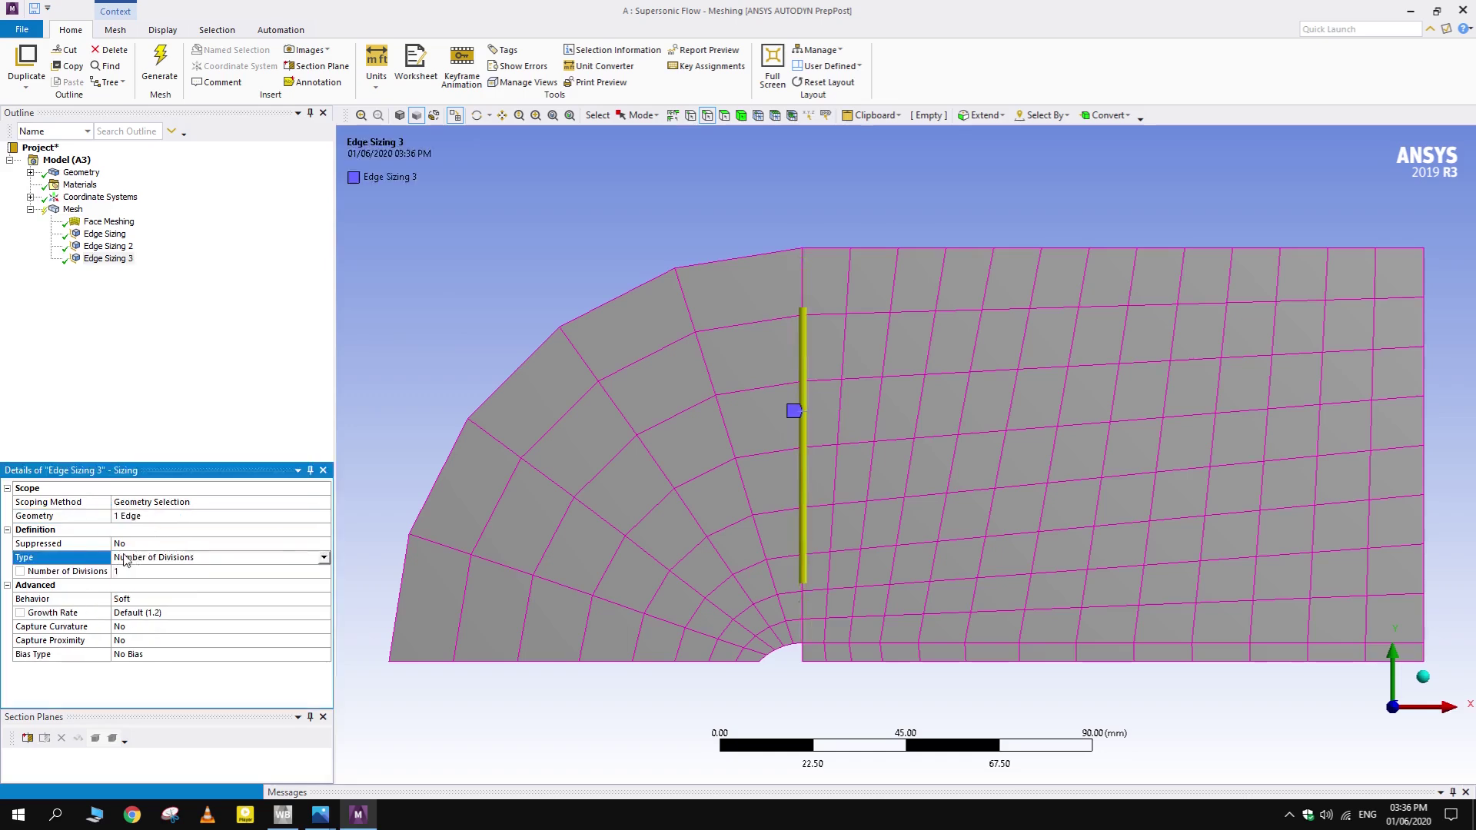
click(165, 572)
text(100)
key(Return)
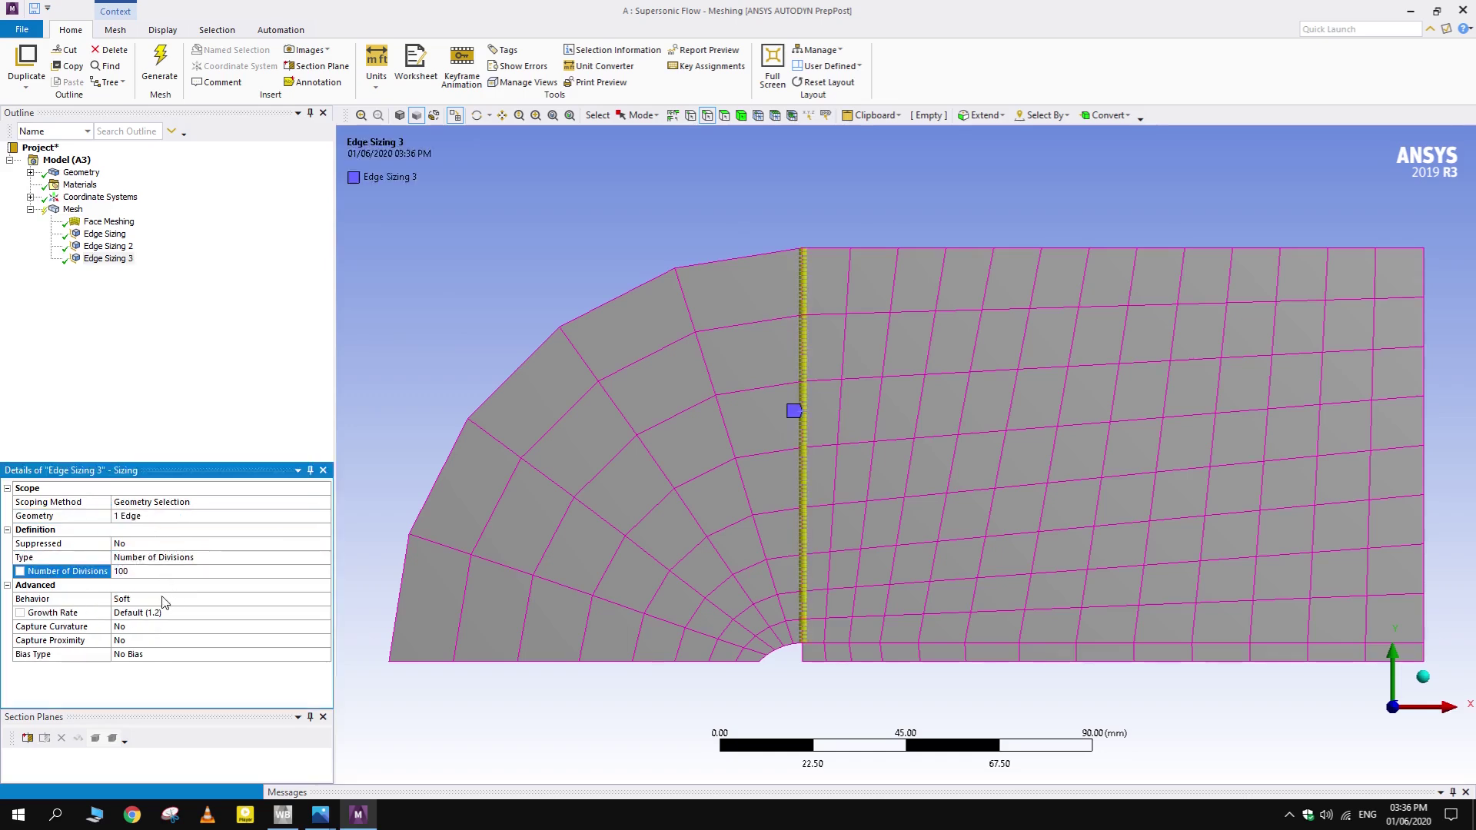
double_click(165, 599)
double_click(158, 641)
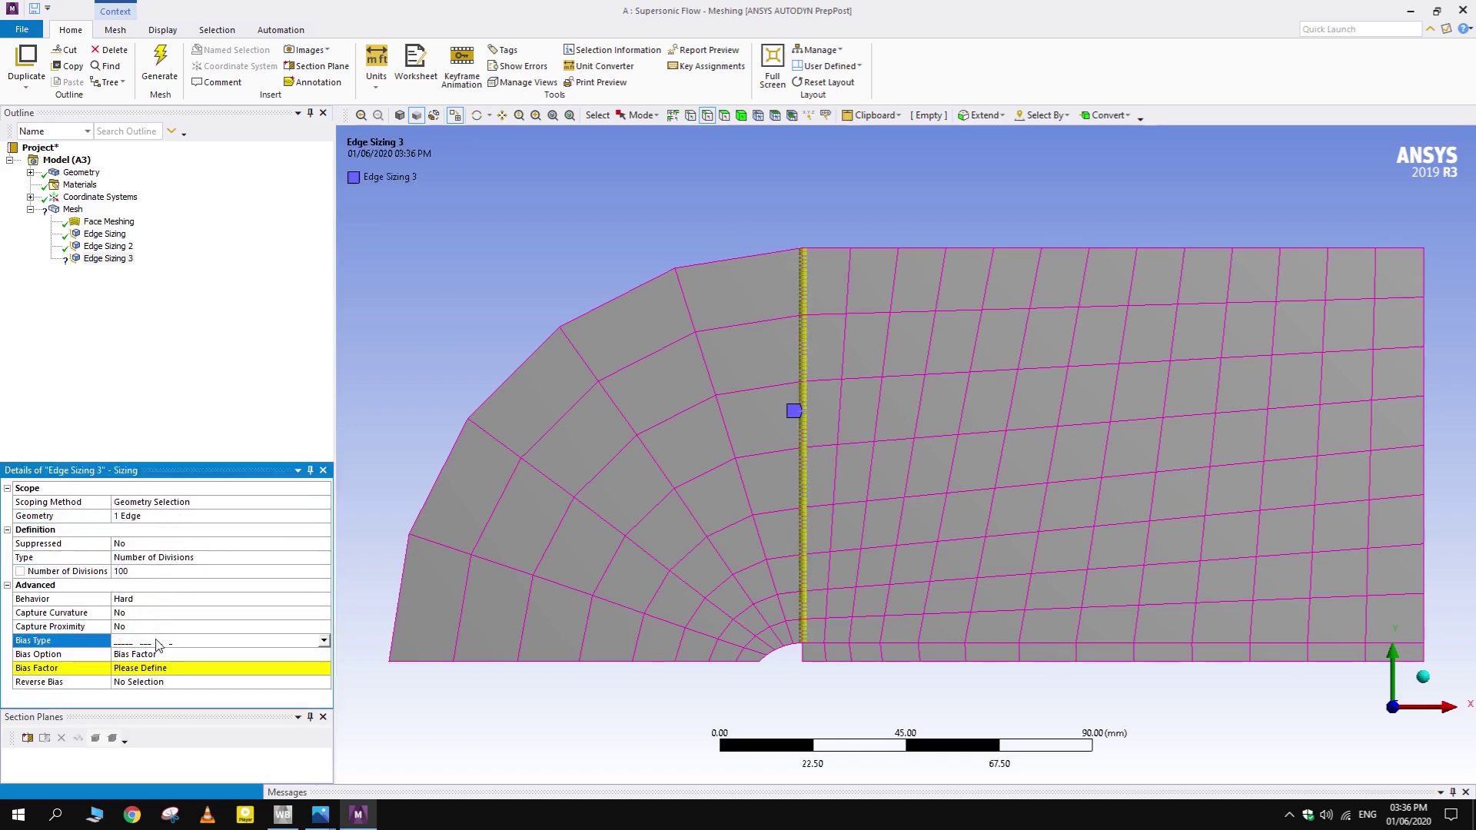
click(124, 668)
text(100)
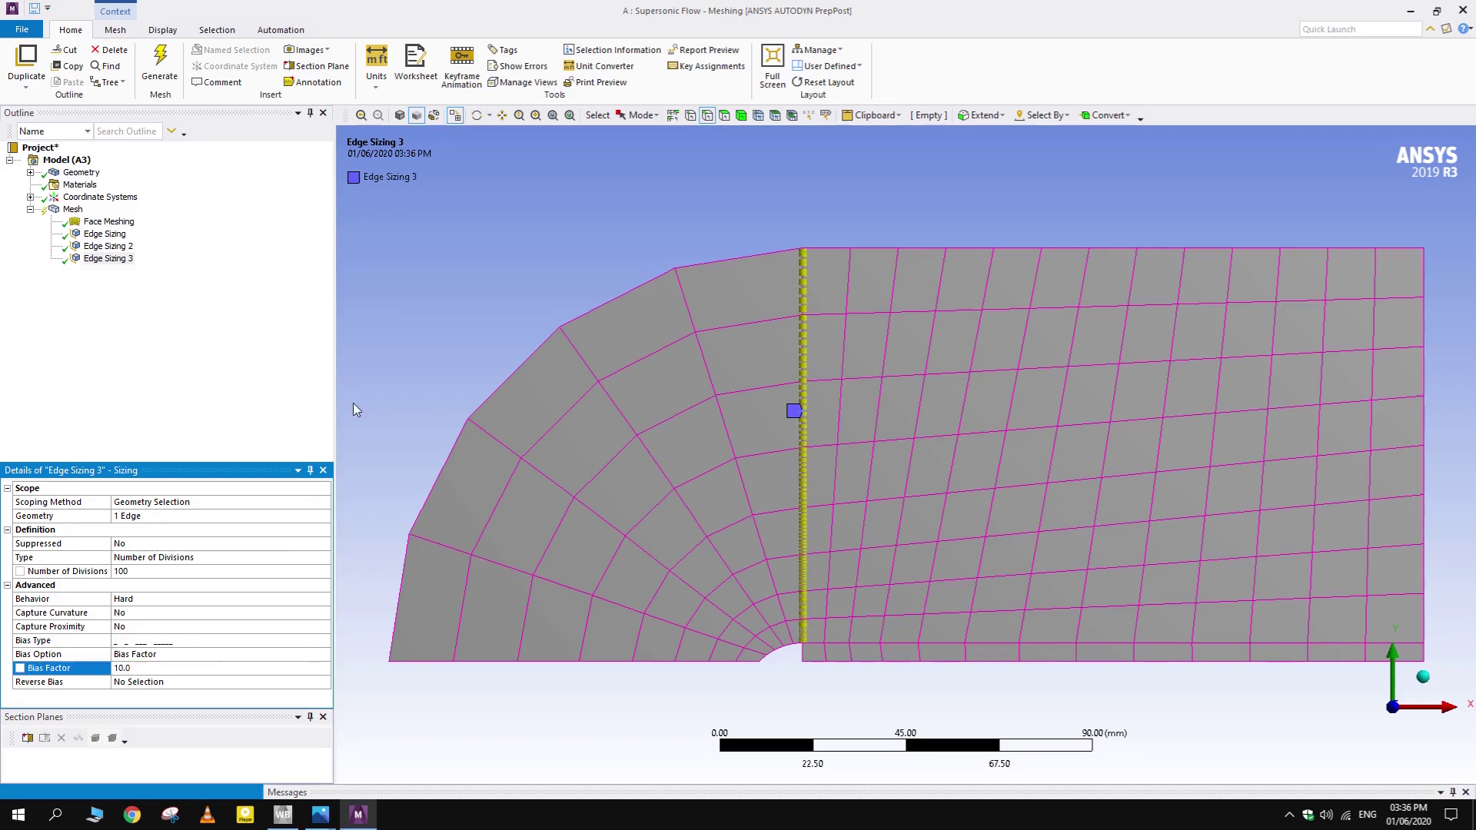
- Insert another edge sizing on the right outlet edge
right_click(72, 209)
mouse_move(108, 216)
click(258, 234)
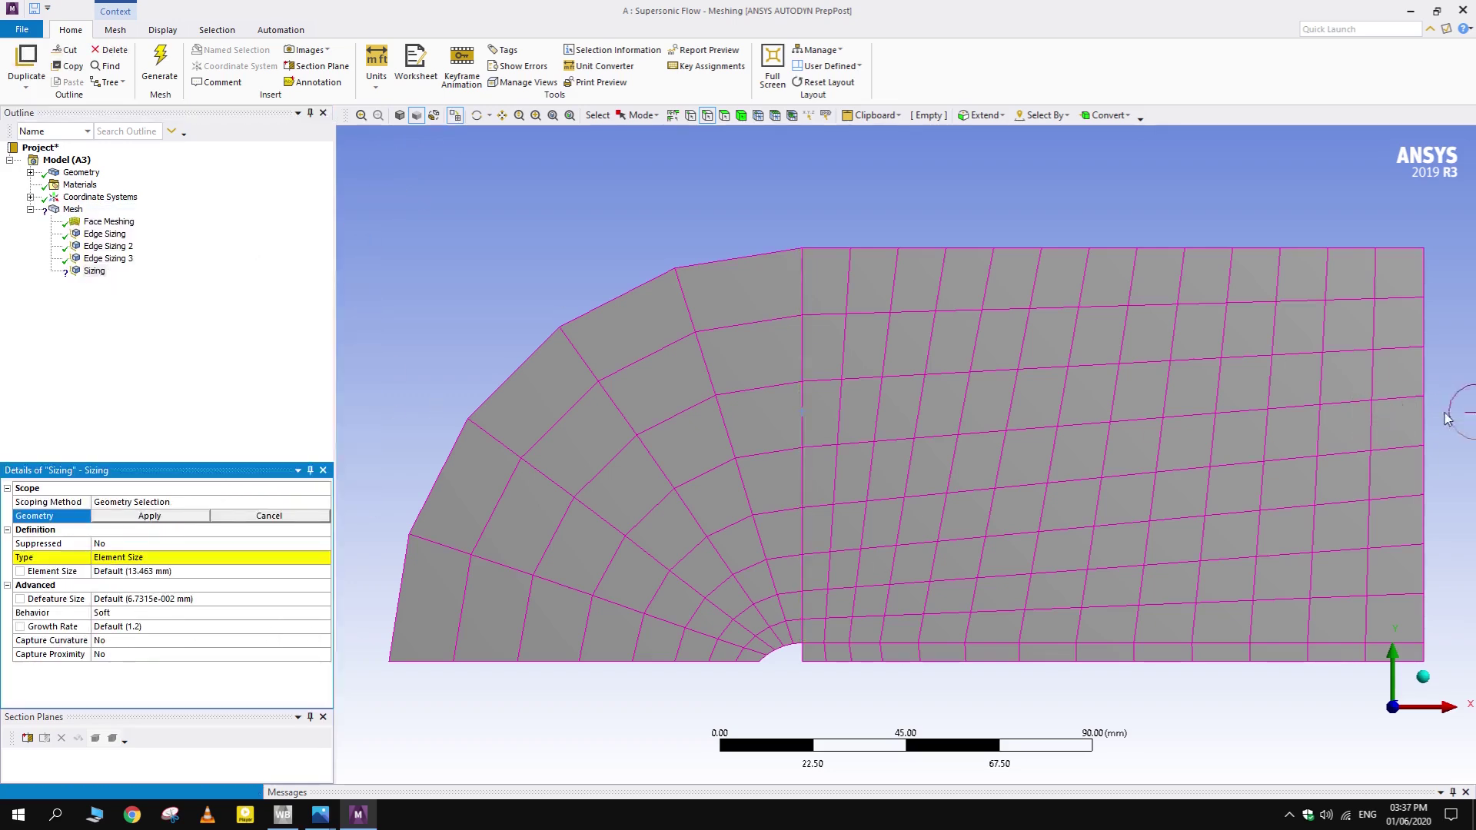
click(1425, 411)
click(149, 515)
- Set the outlet edge sizing to 100 divisions, Hard, bias factor 10
click(143, 557)
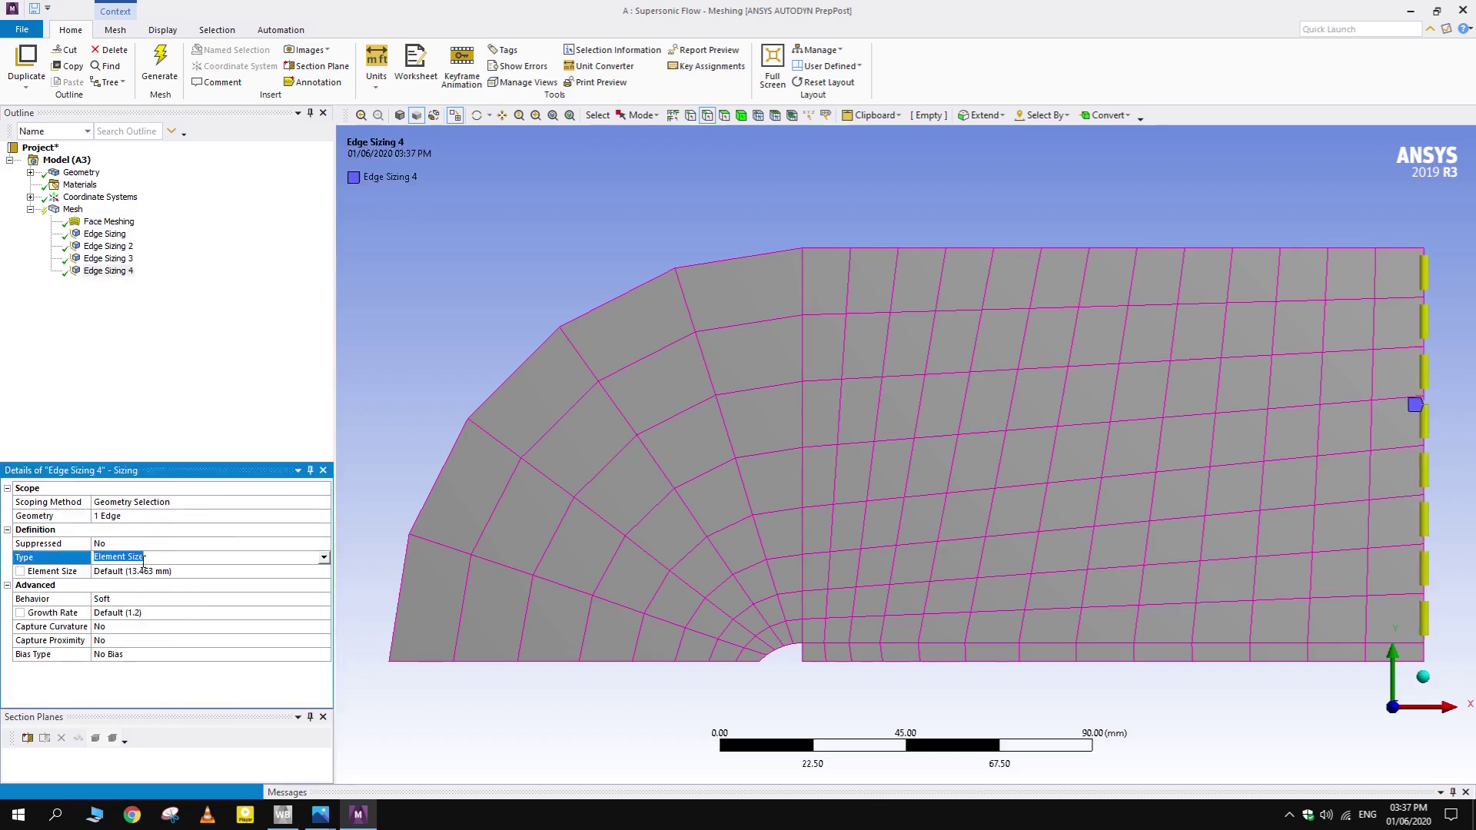
double_click(168, 556)
click(133, 570)
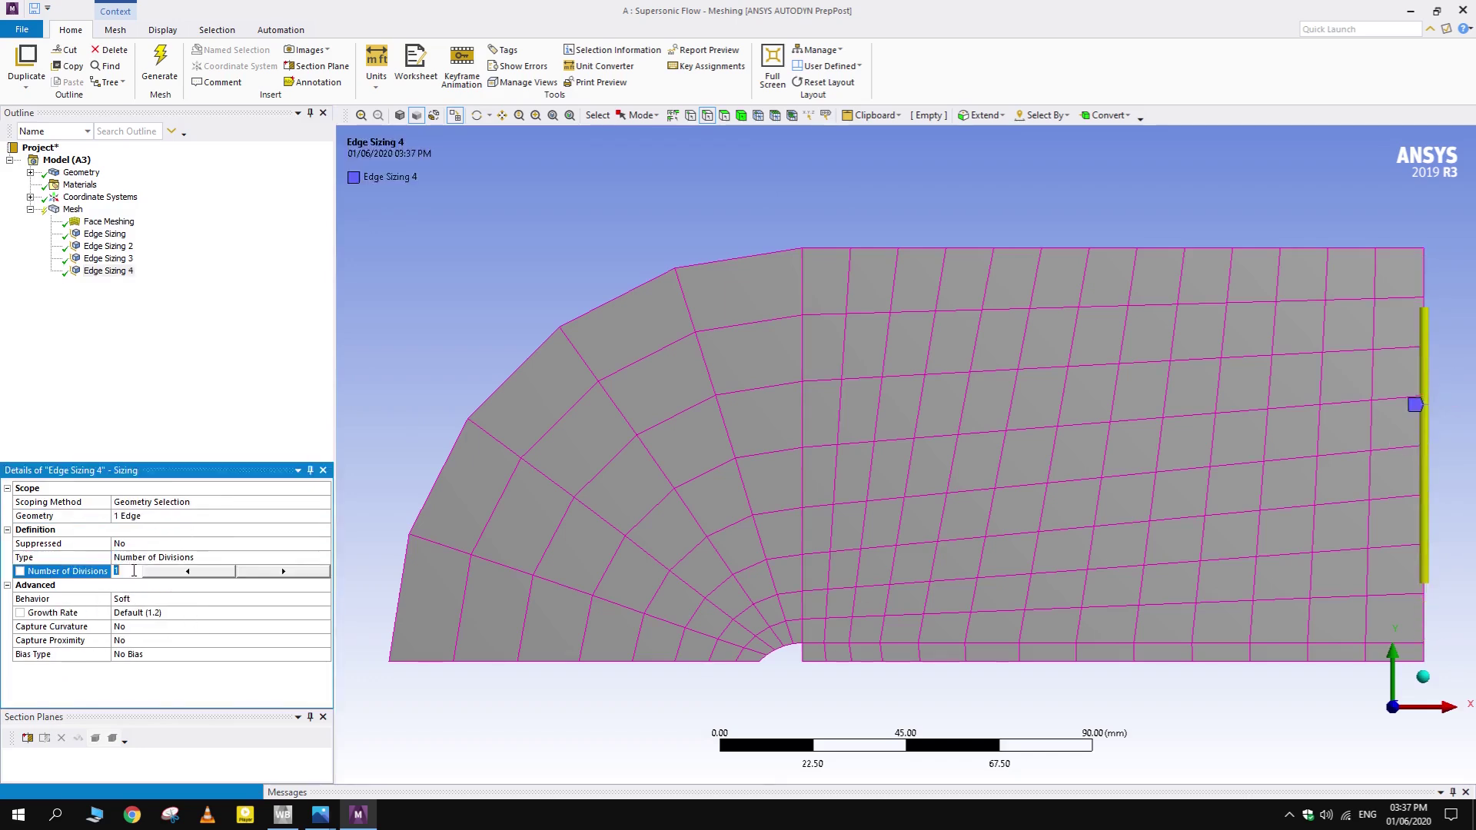
text(00)
key(Return)
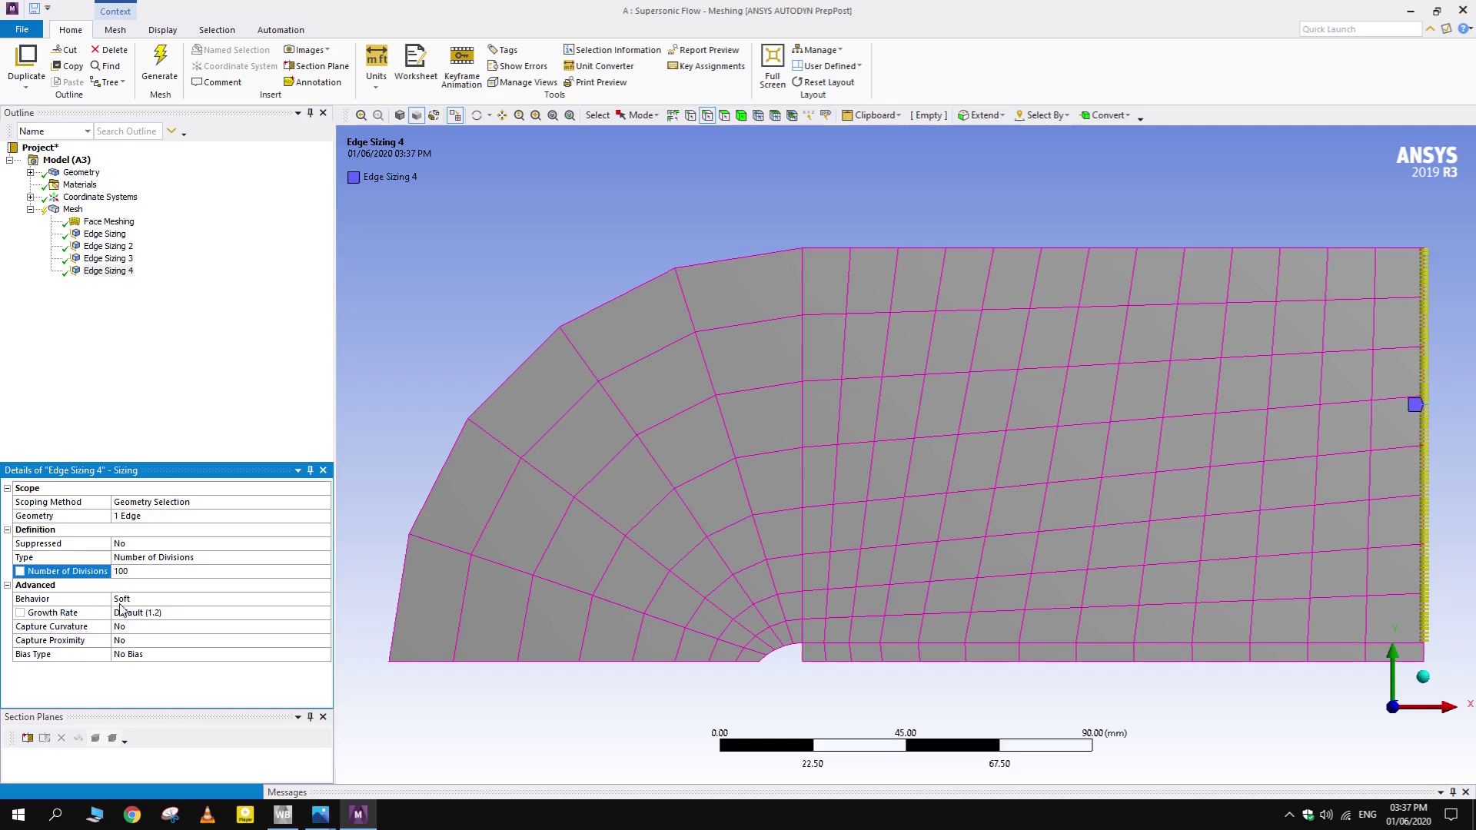
double_click(123, 600)
double_click(182, 642)
click(138, 669)
text(1)
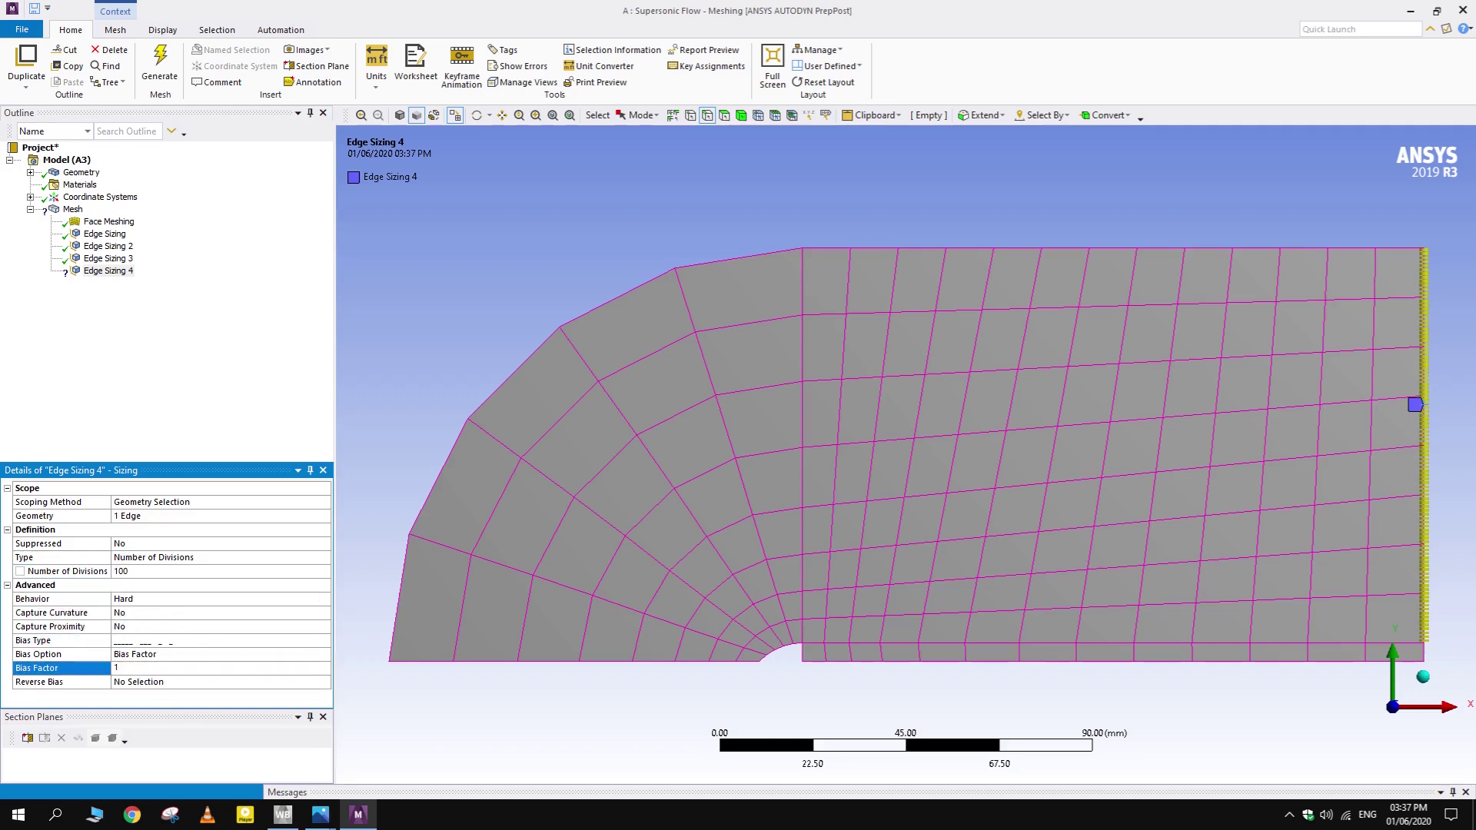
text(0)
key(Return)
- Insert an edge sizing on the top edge of the right block
click(73, 209)
right_click(73, 209)
mouse_move(149, 219)
click(231, 245)
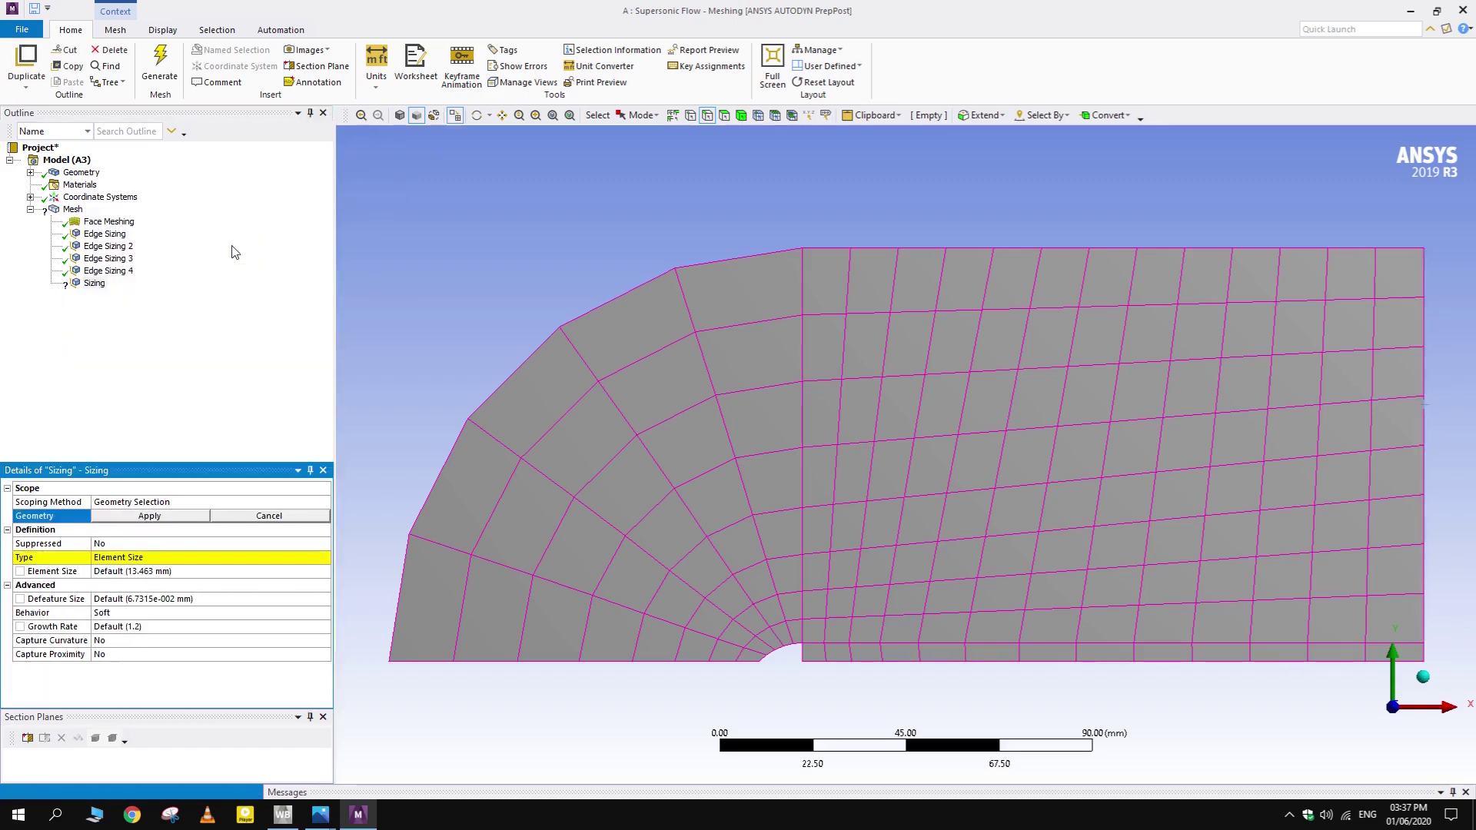
click(1002, 247)
click(150, 518)
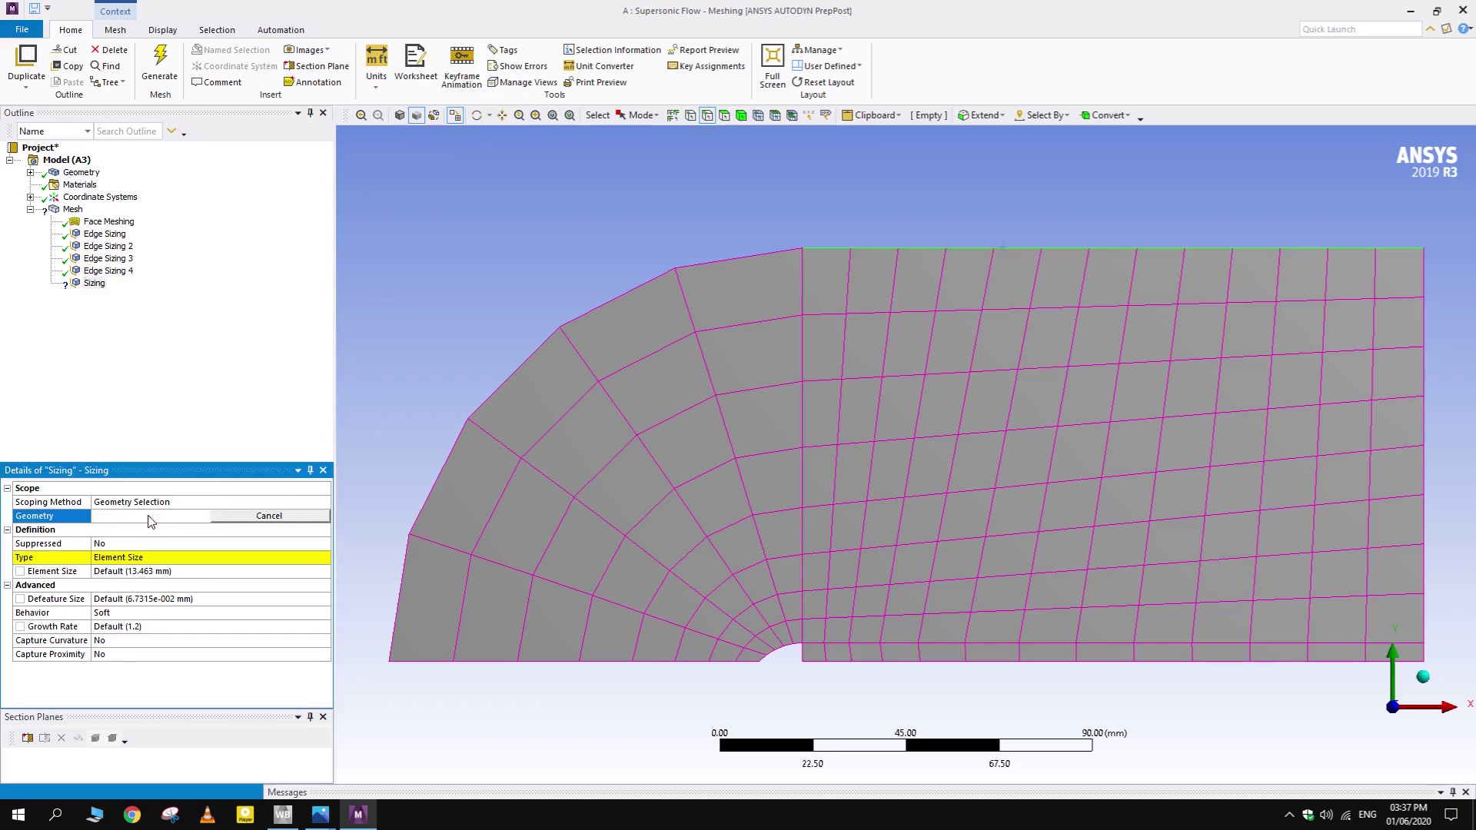
- Give the top edge sizing 100 hard divisions with bias factor 10
click(153, 571)
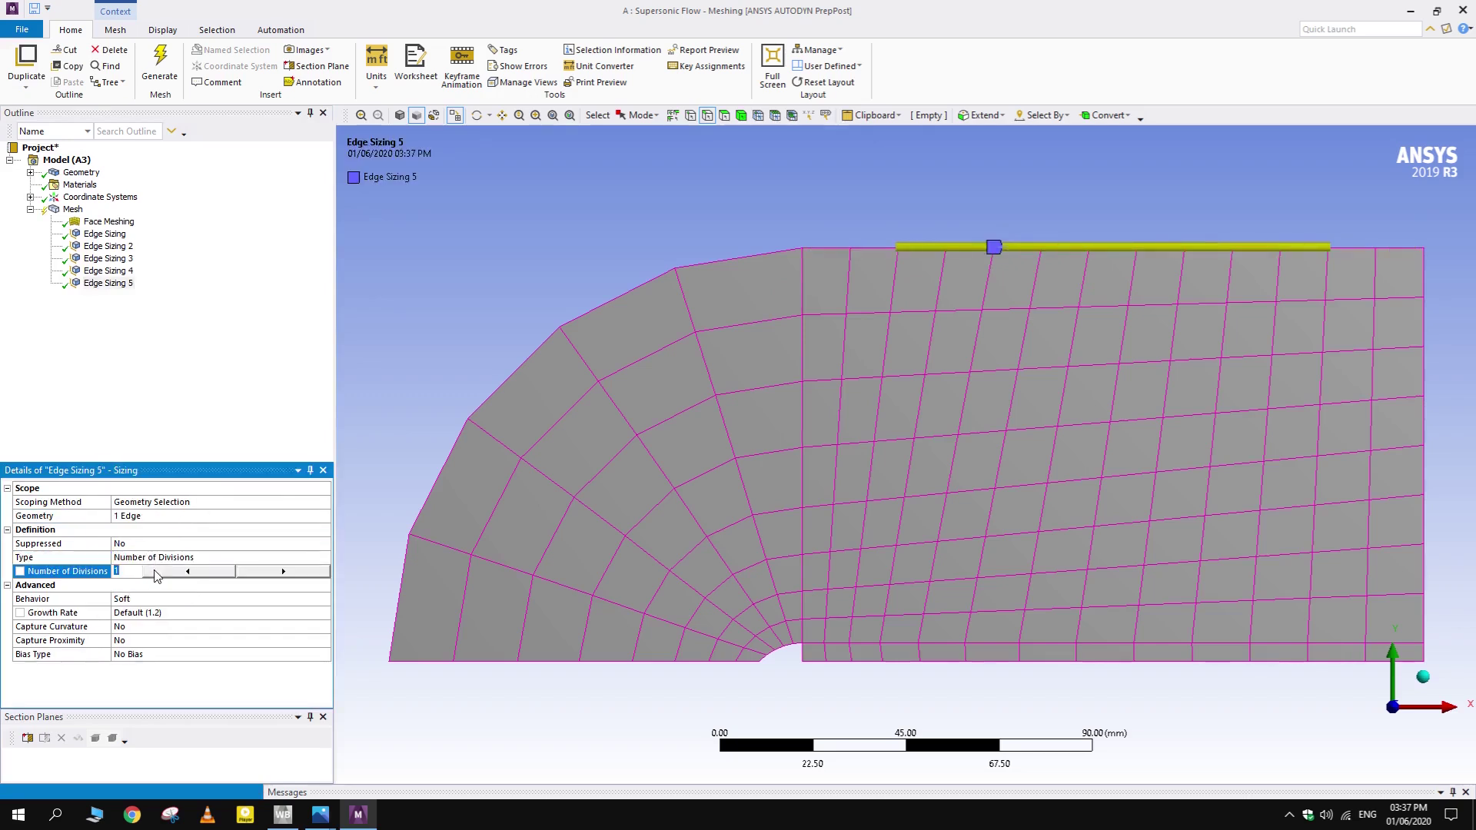
text(100)
key(Return)
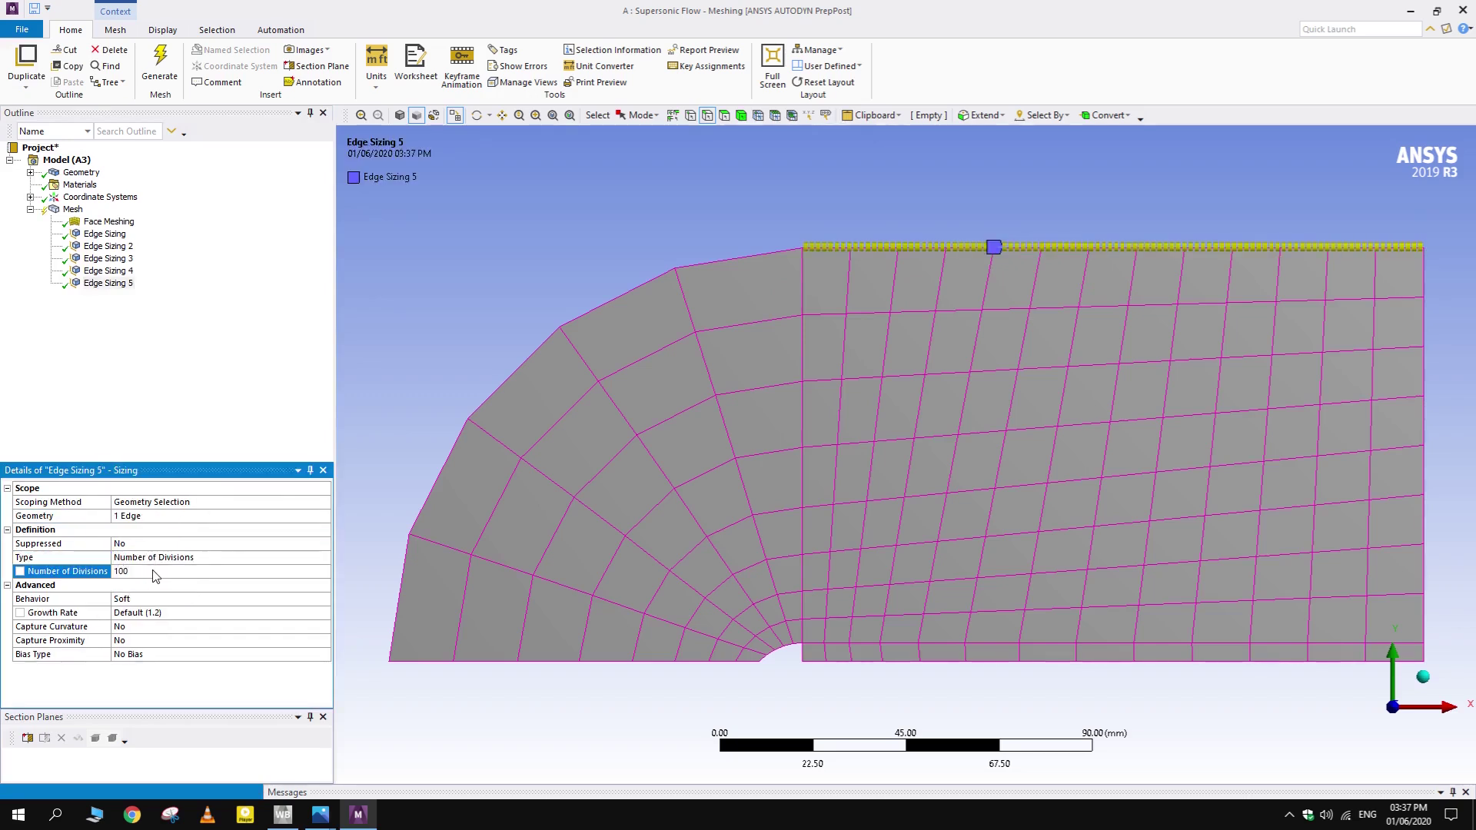
double_click(130, 599)
click(156, 640)
click(160, 668)
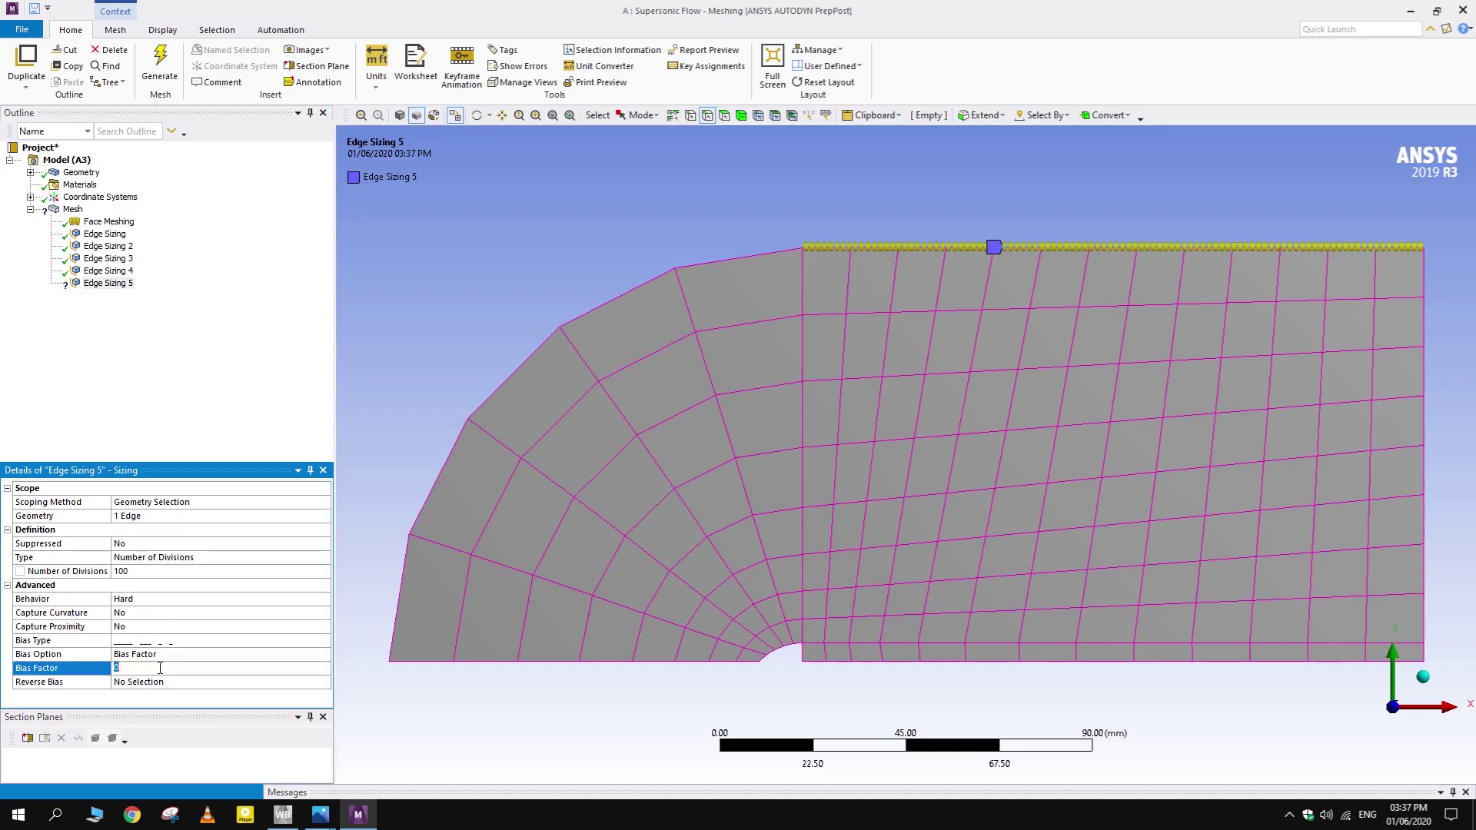
text(10)
click(174, 643)
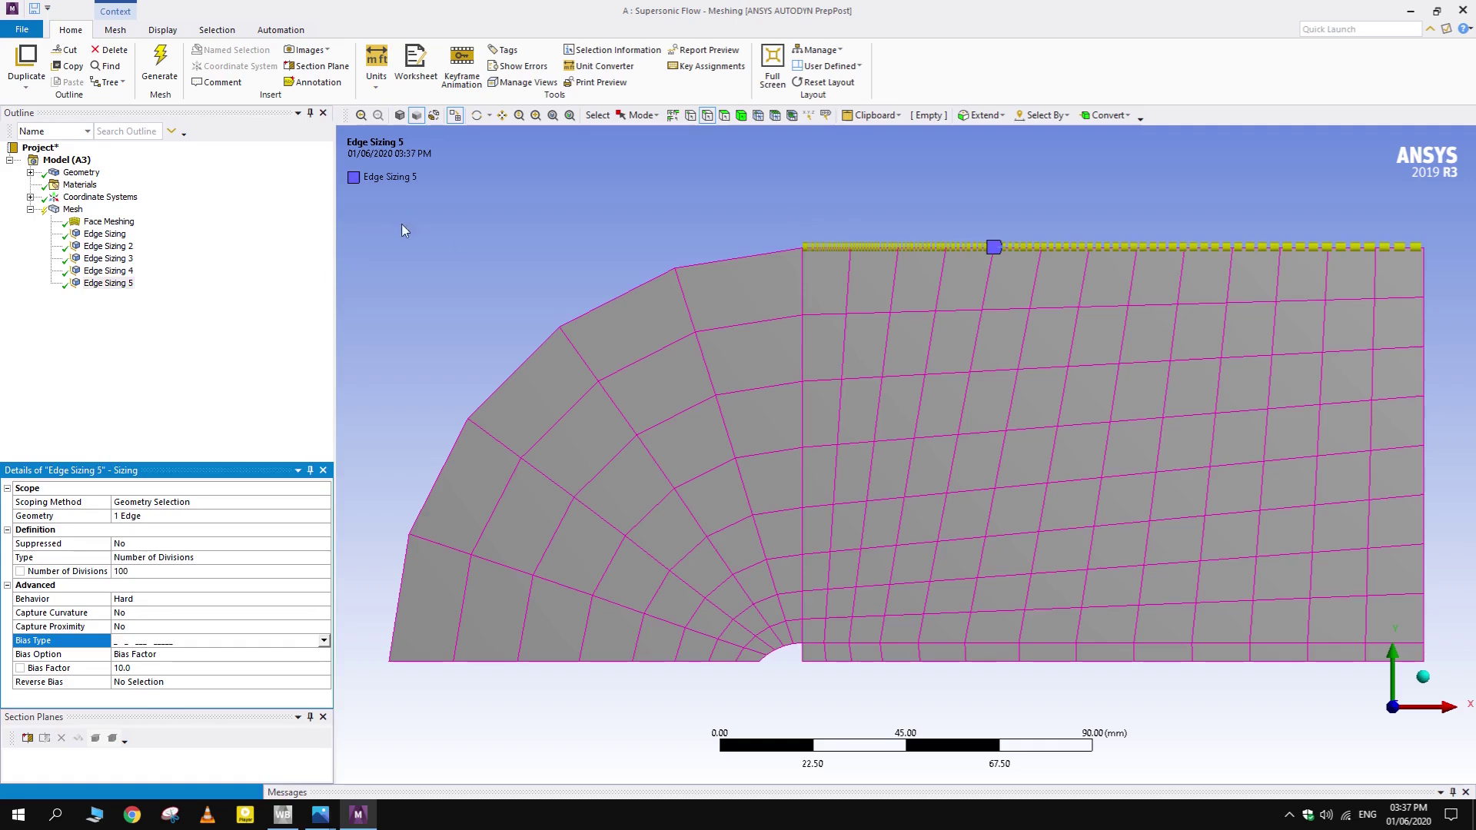
- Insert another edge sizing on two bottom horizontal edges of the right block
right_click(72, 209)
mouse_move(86, 217)
click(247, 237)
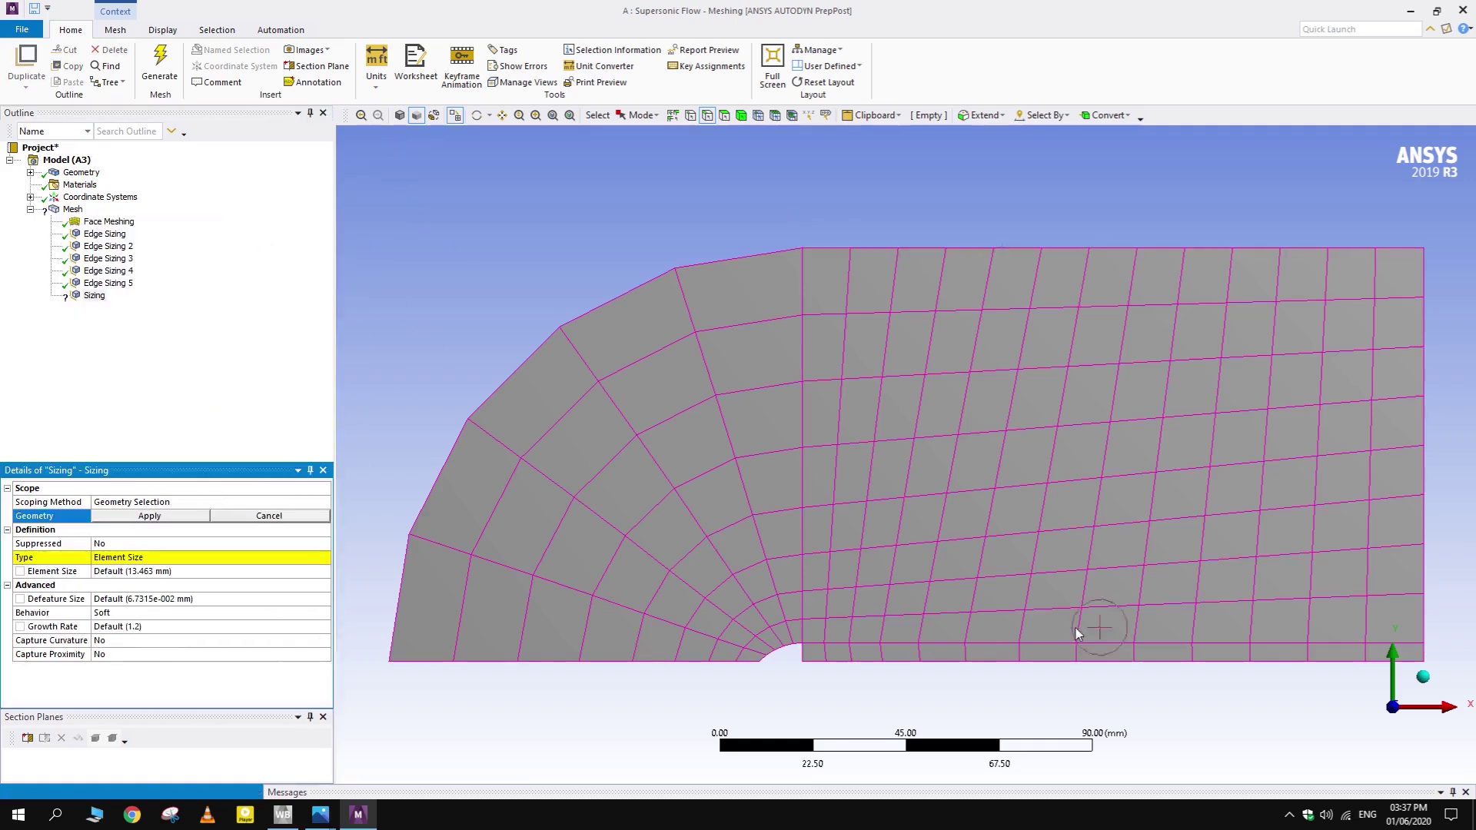
click(977, 660)
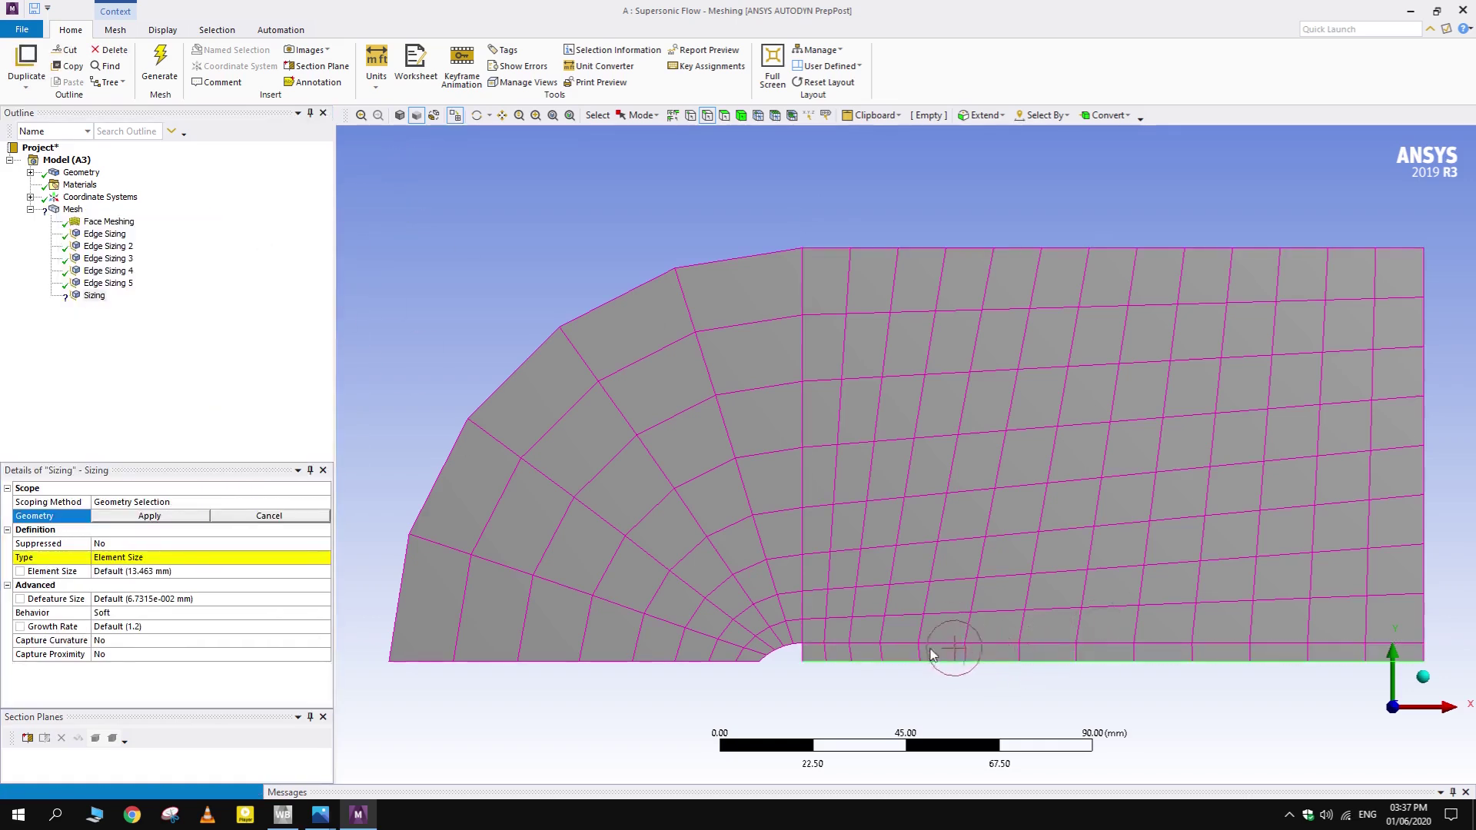
ctrl+click(932, 645)
click(149, 516)
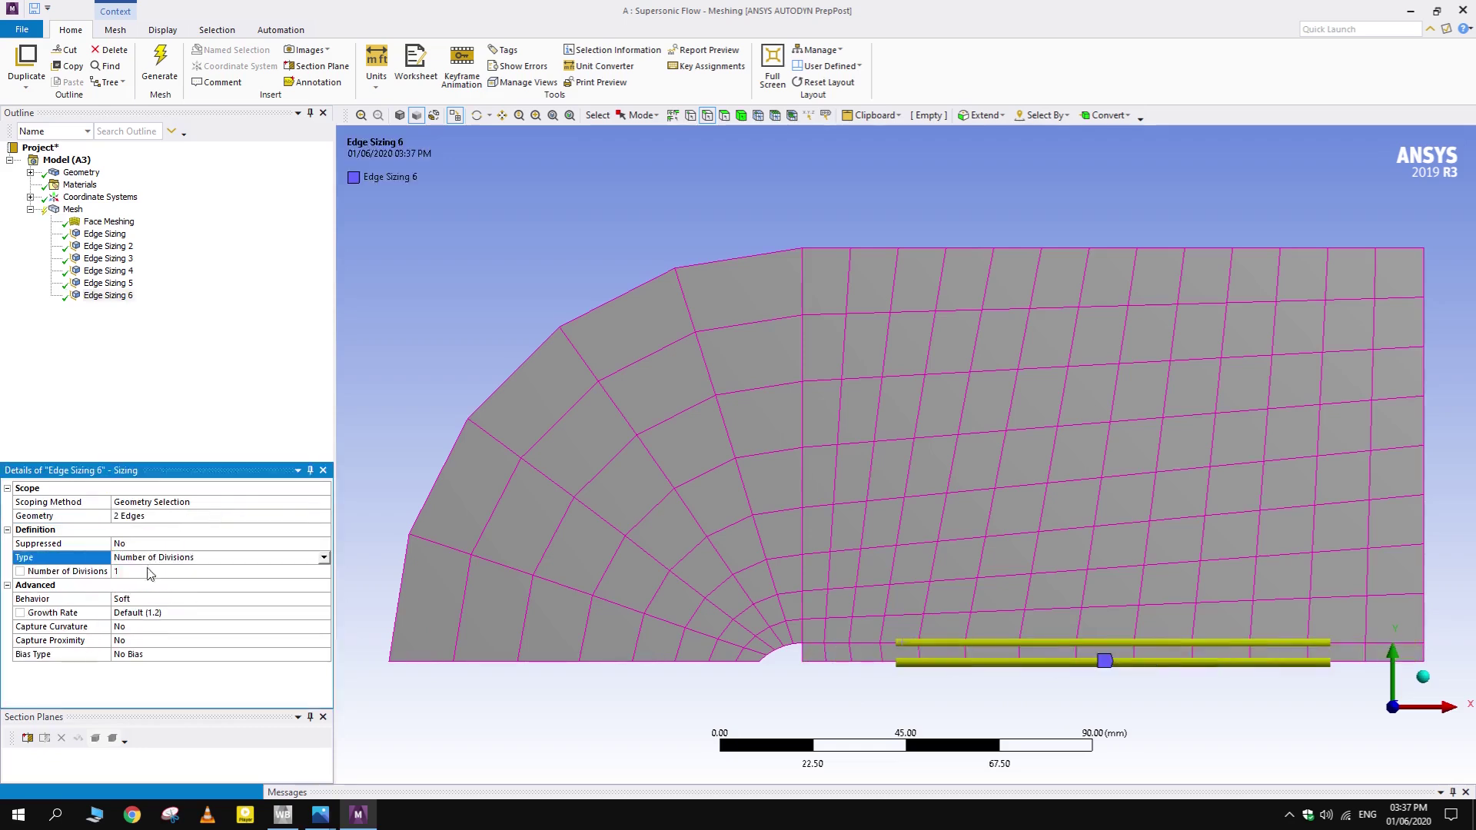
- Set that sizing to 100 divisions, Hard behaviour, bias factor 10.0
click(149, 571)
text(100)
key(Return)
double_click(127, 599)
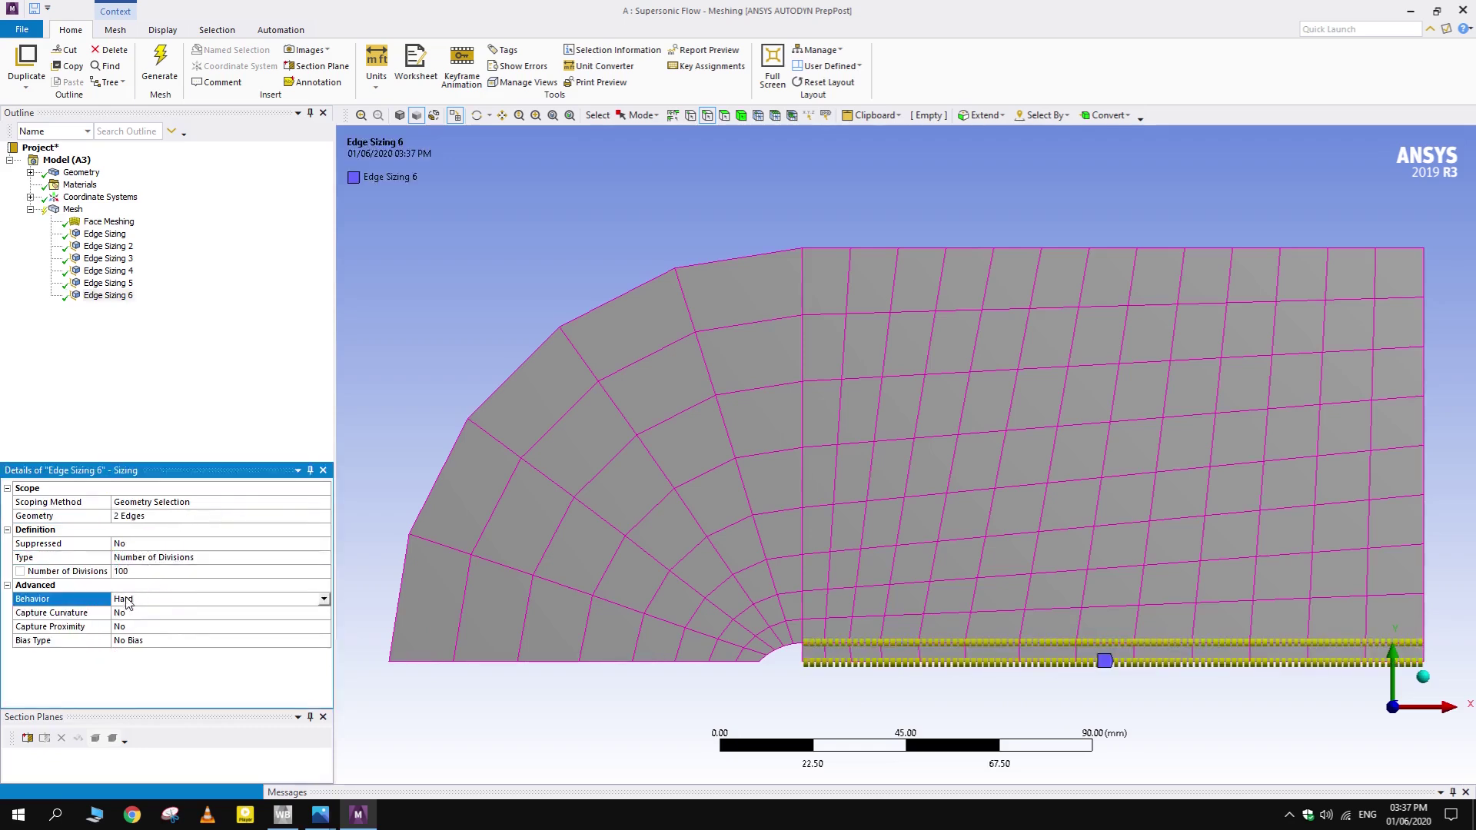
click(154, 641)
click(171, 642)
click(150, 675)
text(1)
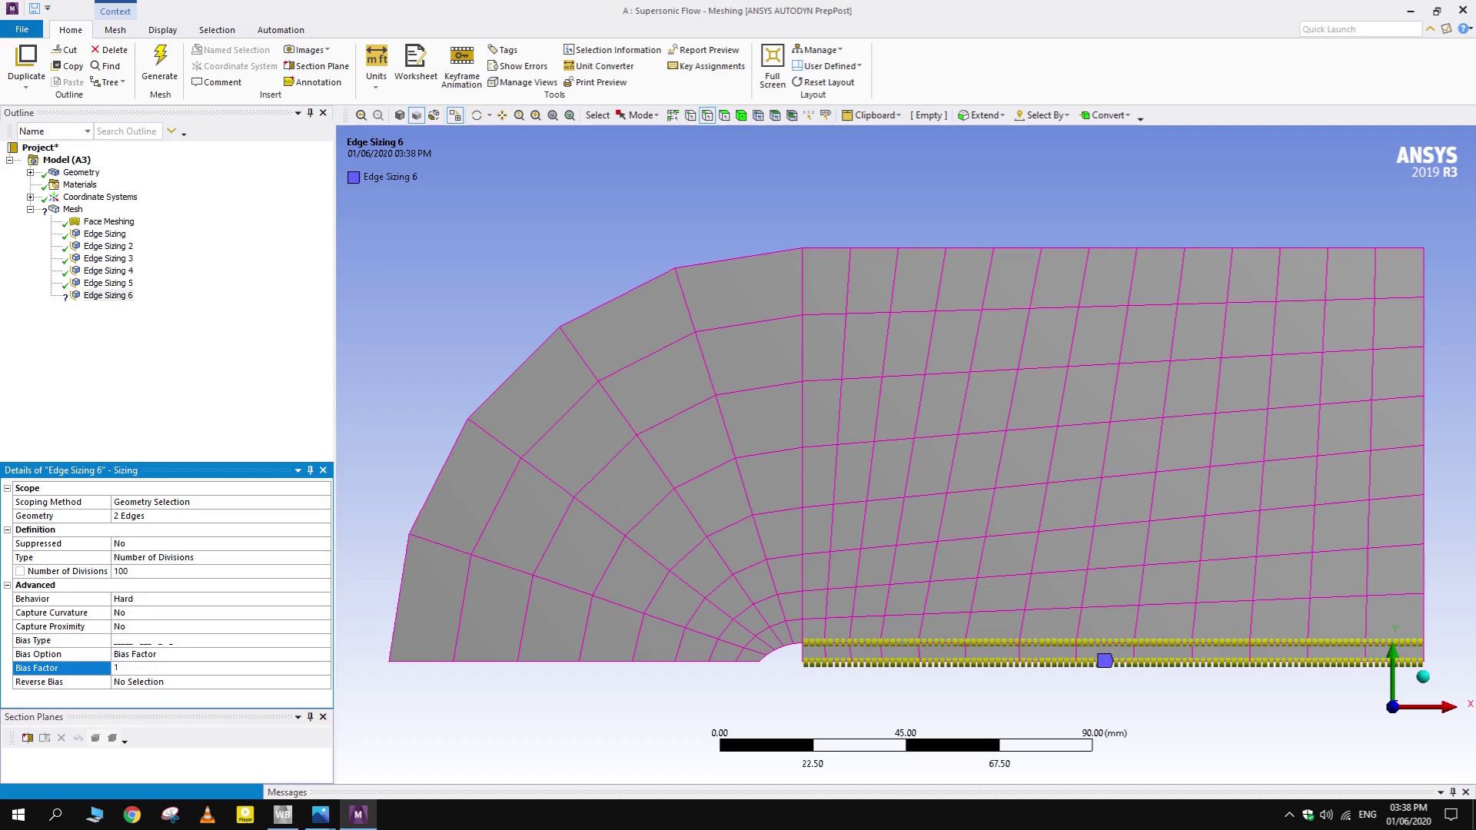
text(0.0)
key(Return)
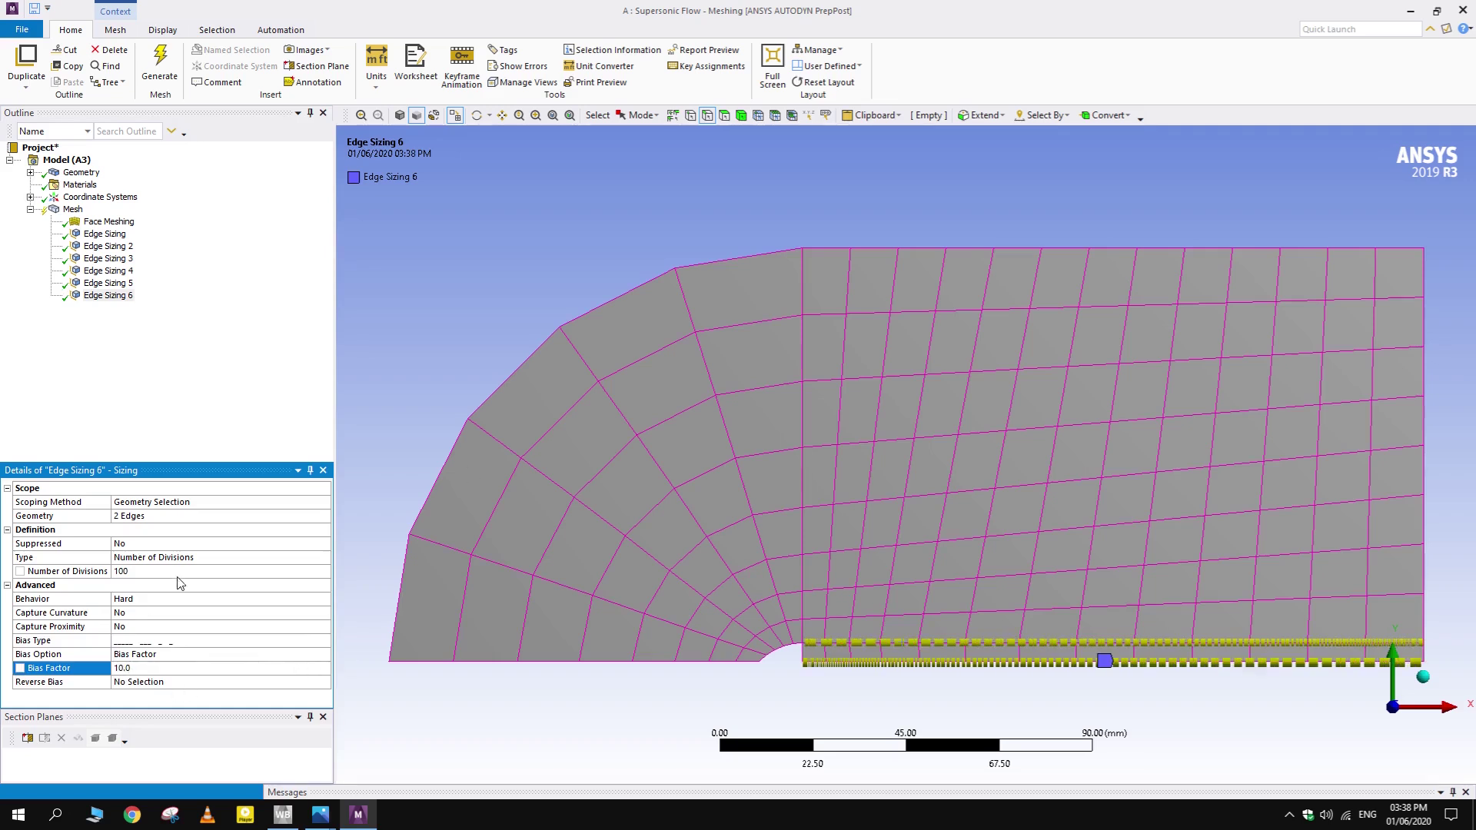
- Re-scope Edge Sizing 6 to only the bottom boundary edge
click(151, 516)
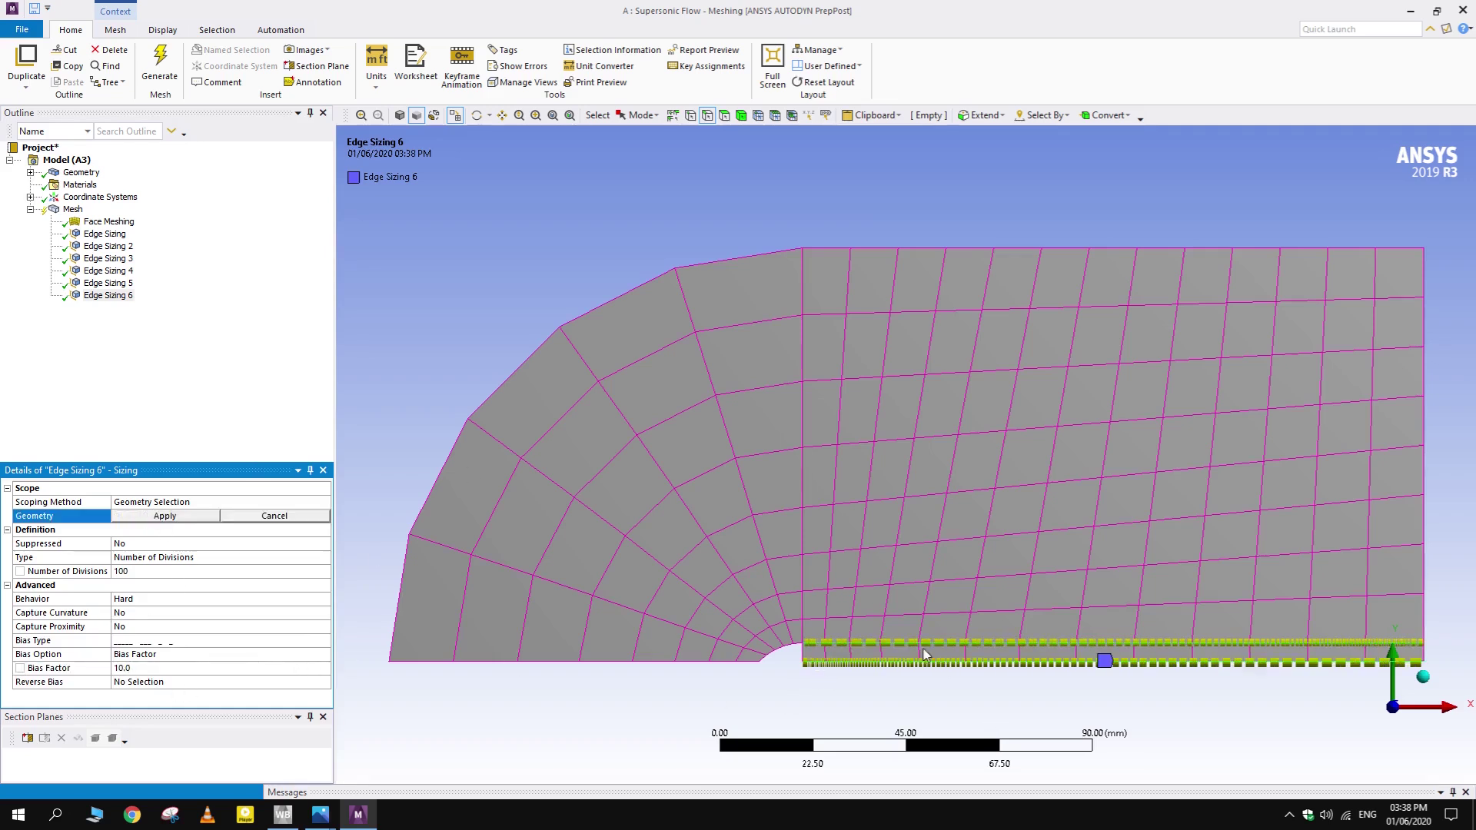
click(931, 661)
click(146, 516)
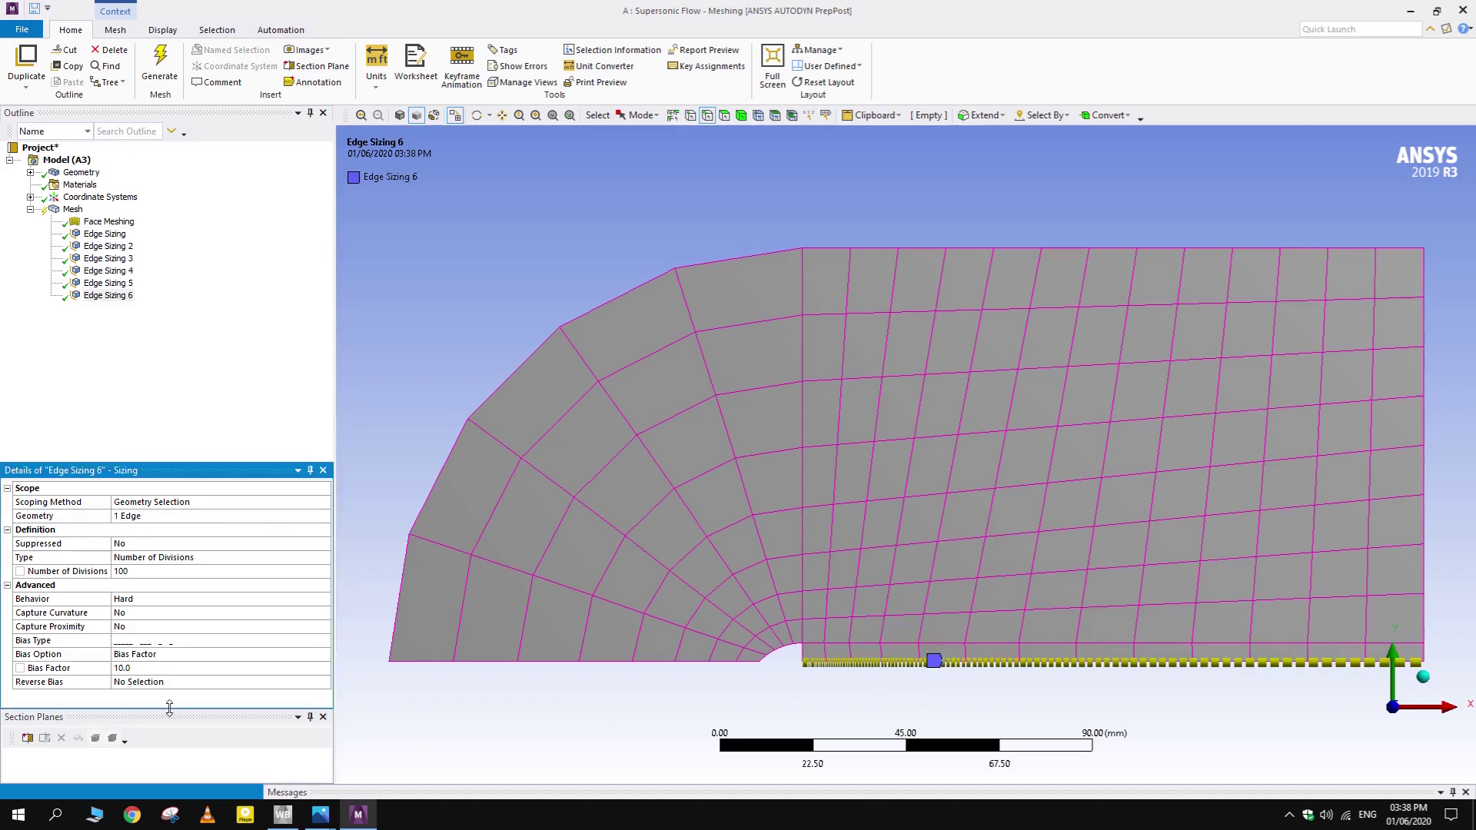
- Insert an edge sizing on the second-lowest horizontal edge
right_click(72, 209)
mouse_move(93, 218)
click(243, 236)
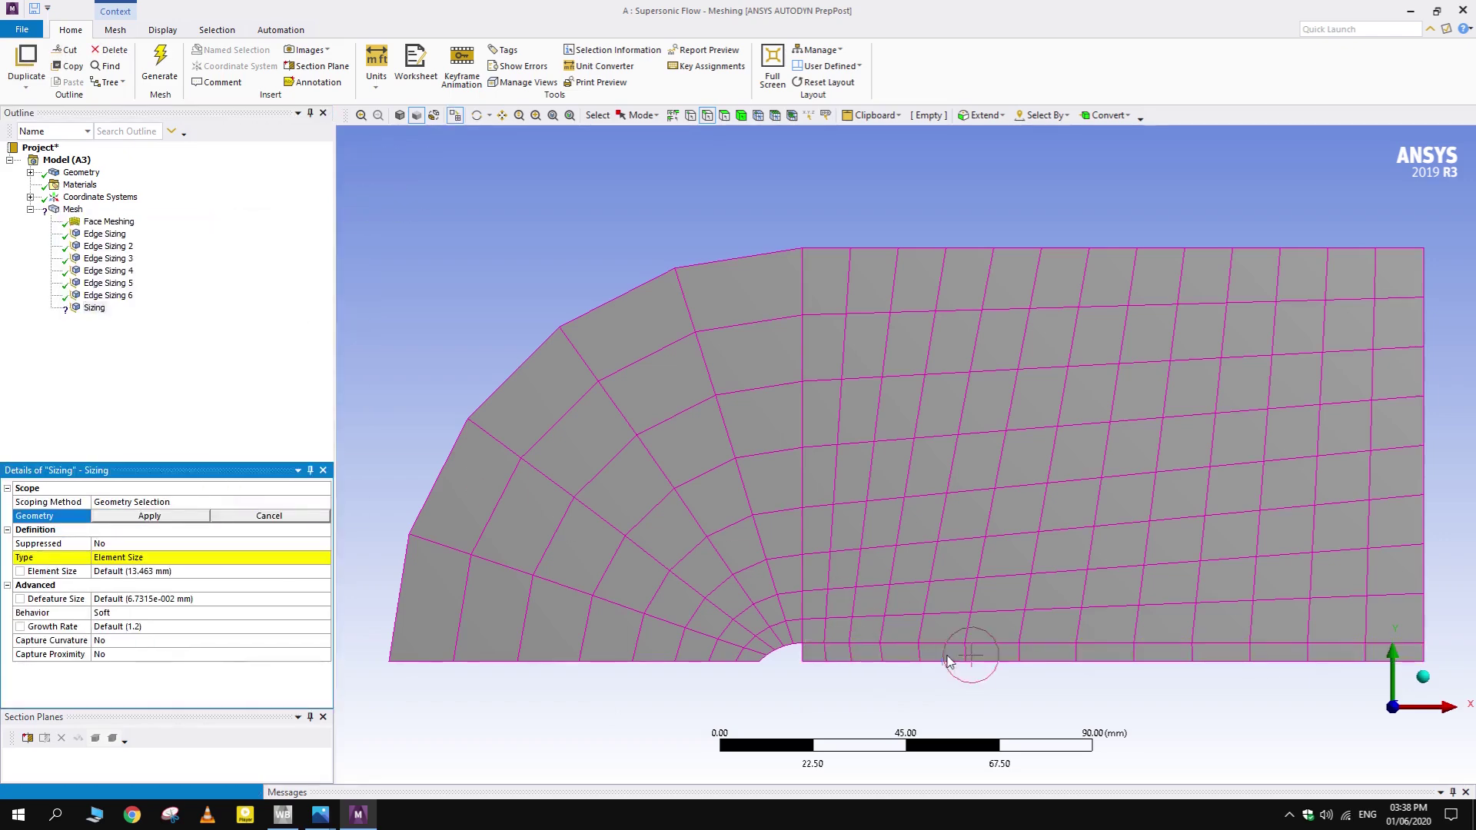
click(952, 644)
click(150, 516)
- Give that edge 100 hard divisions with bias factor 10
click(149, 574)
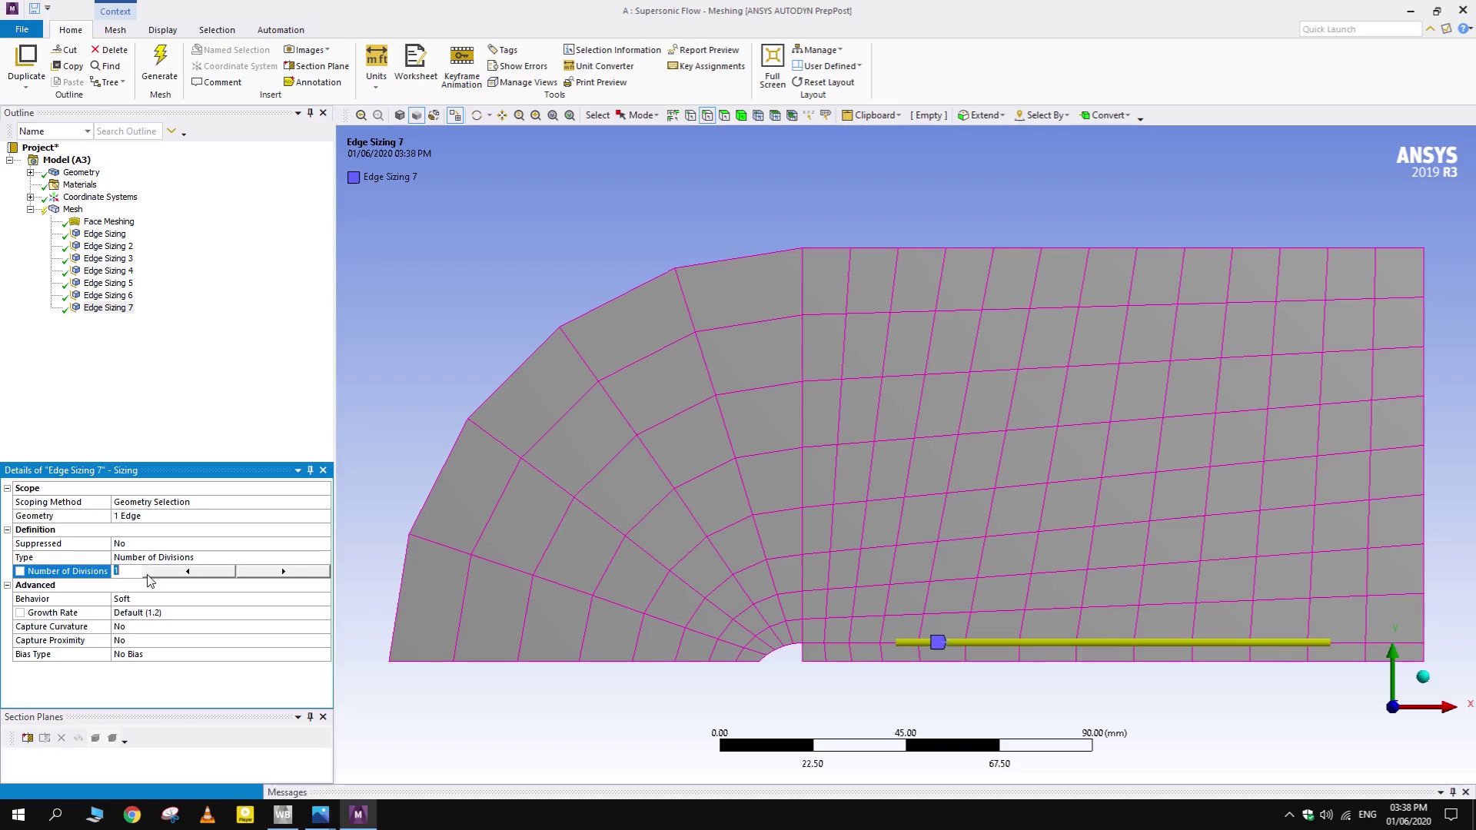
text(00)
key(Return)
double_click(133, 600)
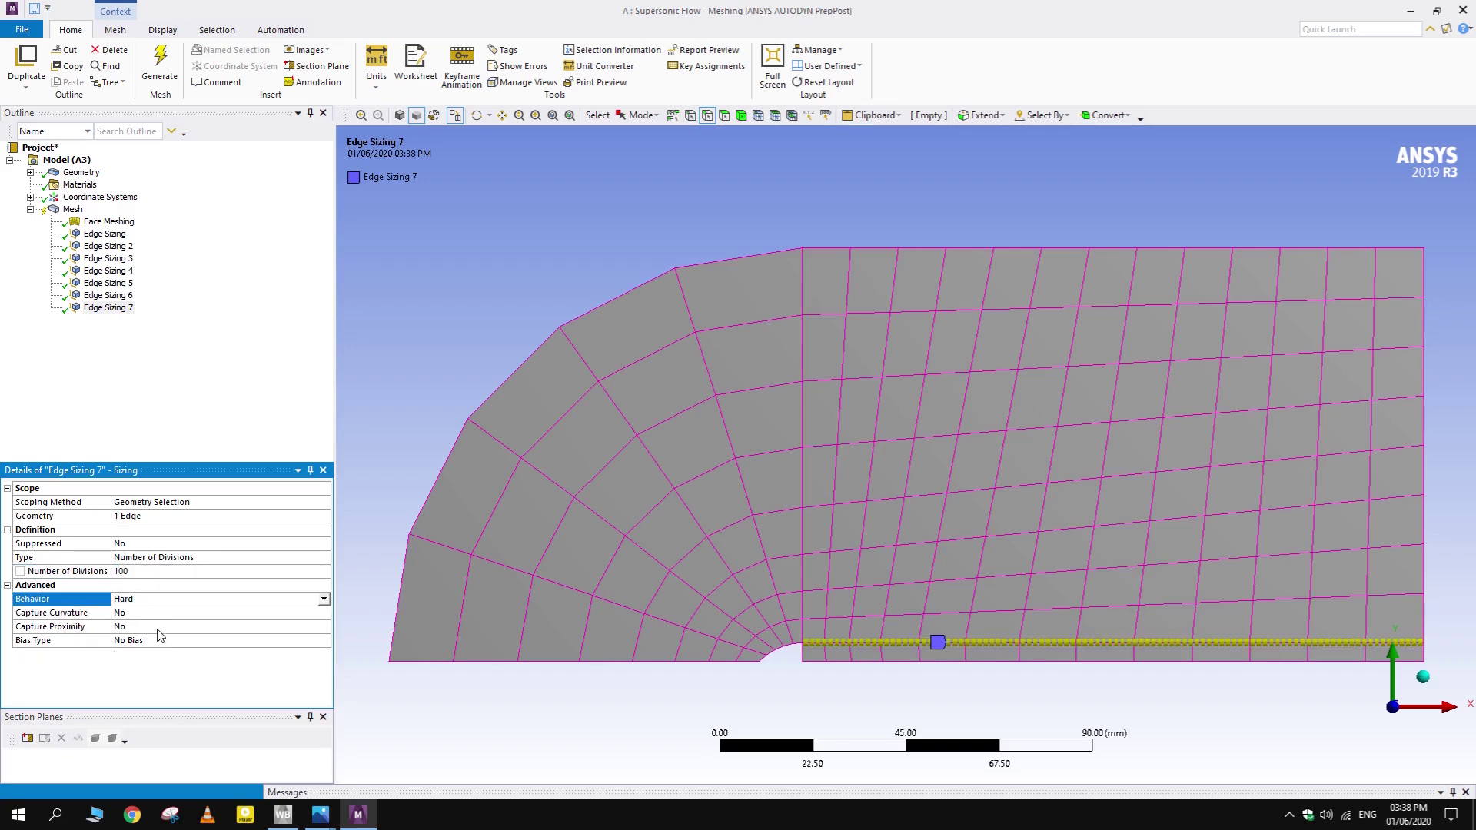
double_click(163, 641)
click(157, 669)
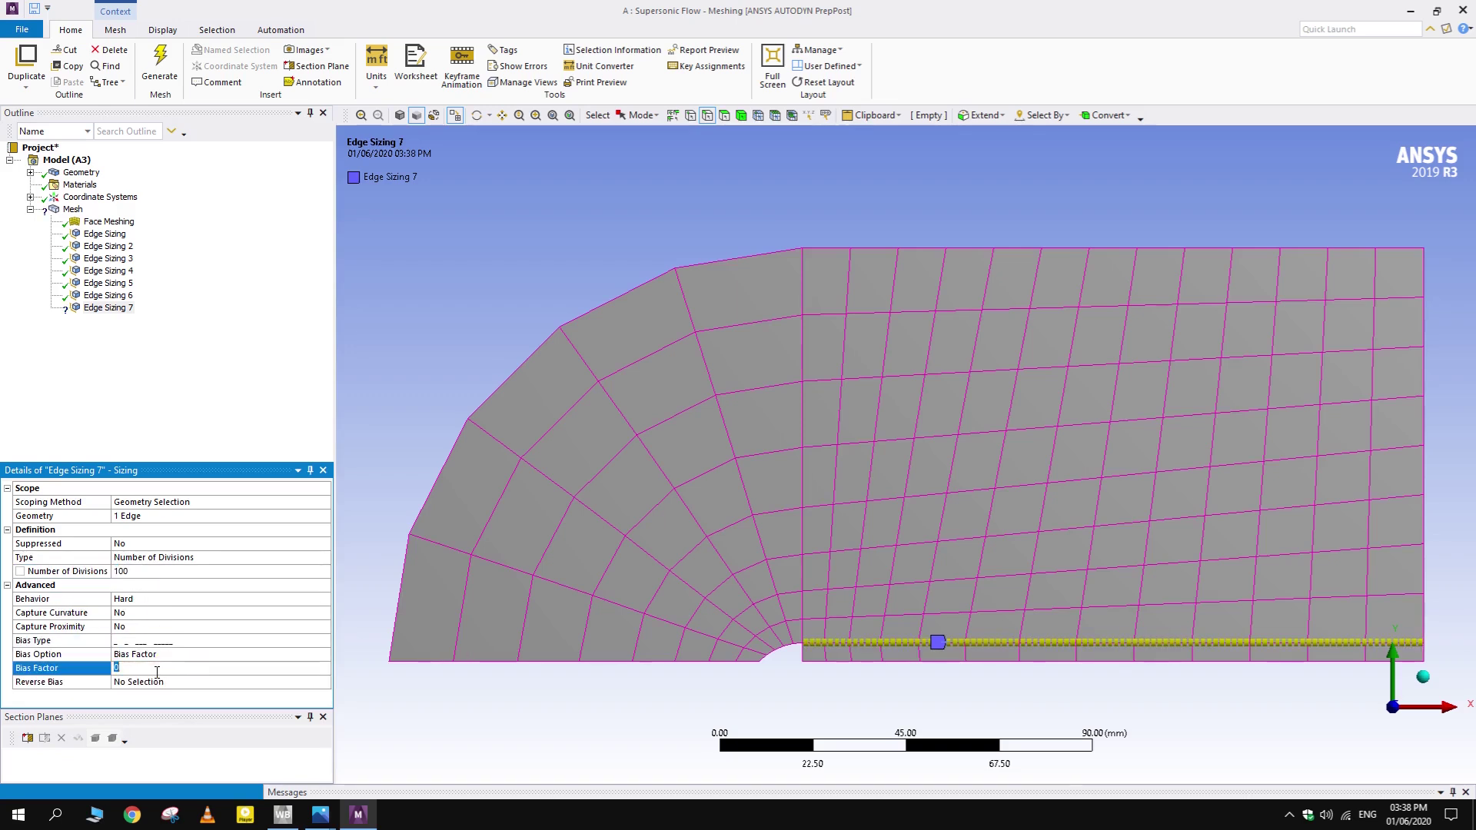
text(10)
key(Return)
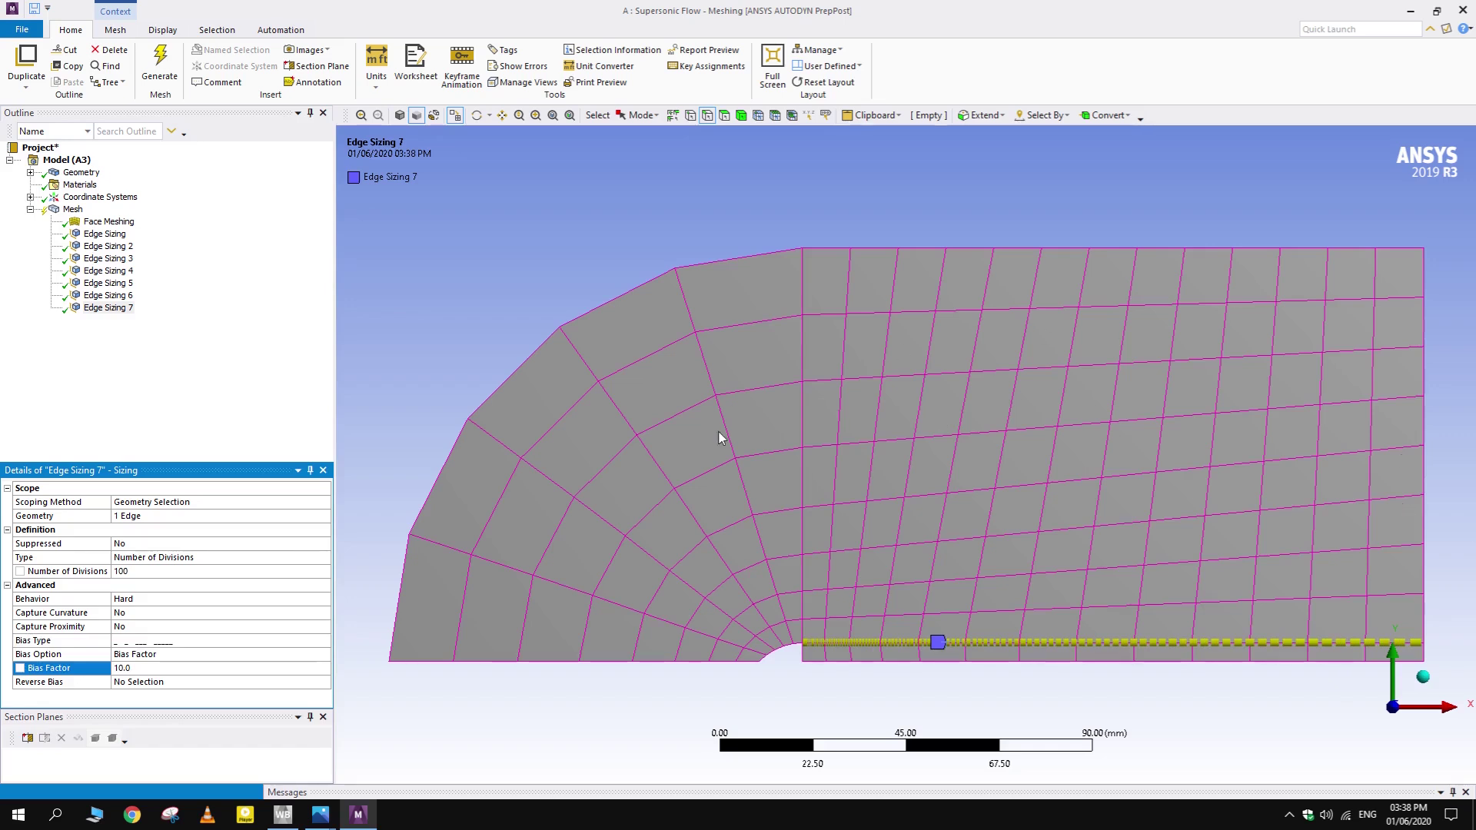
- Insert an edge sizing on the short edge beside the hole and the far-right short edge
right_click(72, 209)
mouse_move(115, 222)
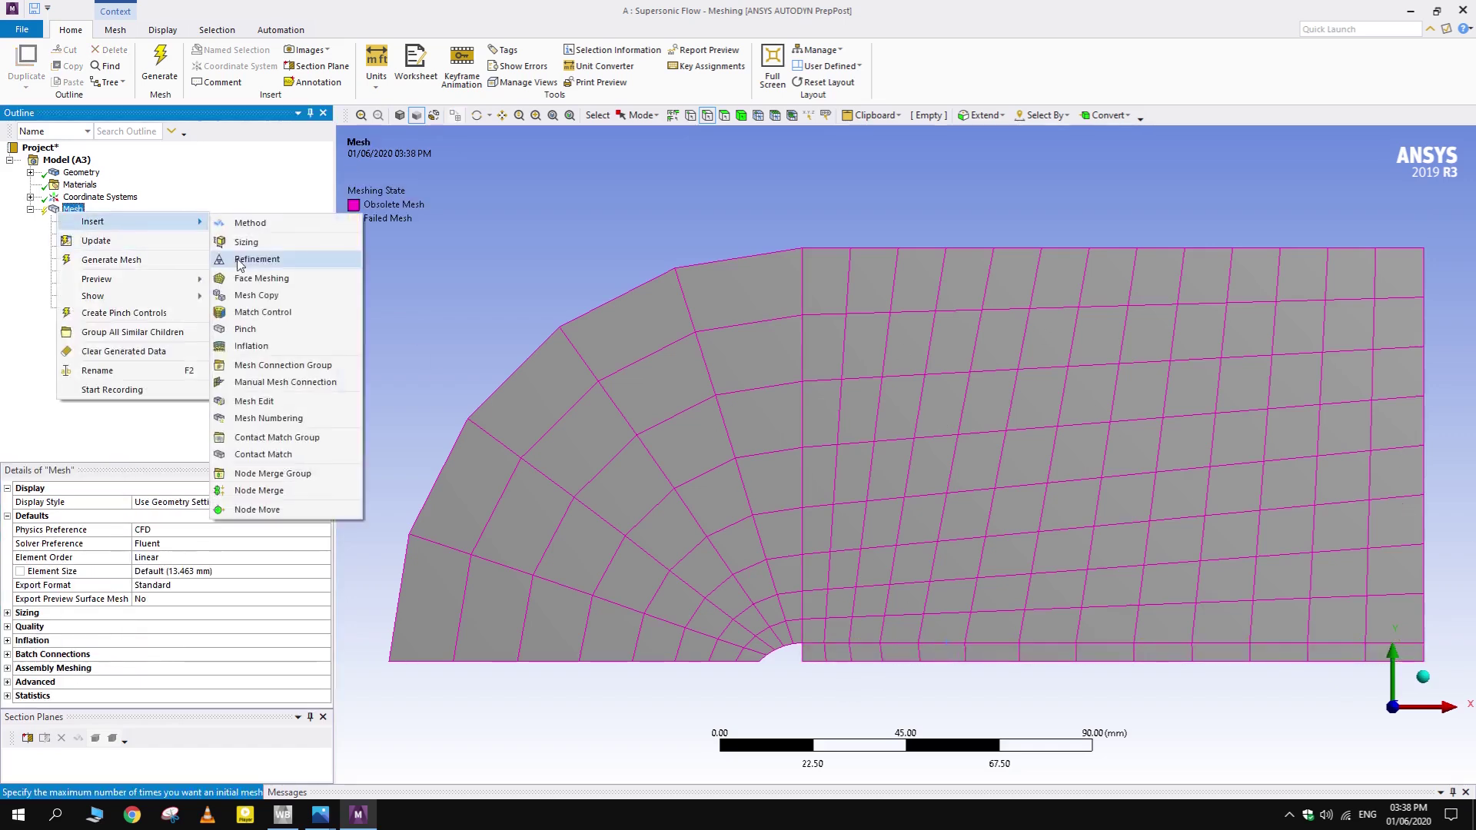
click(247, 241)
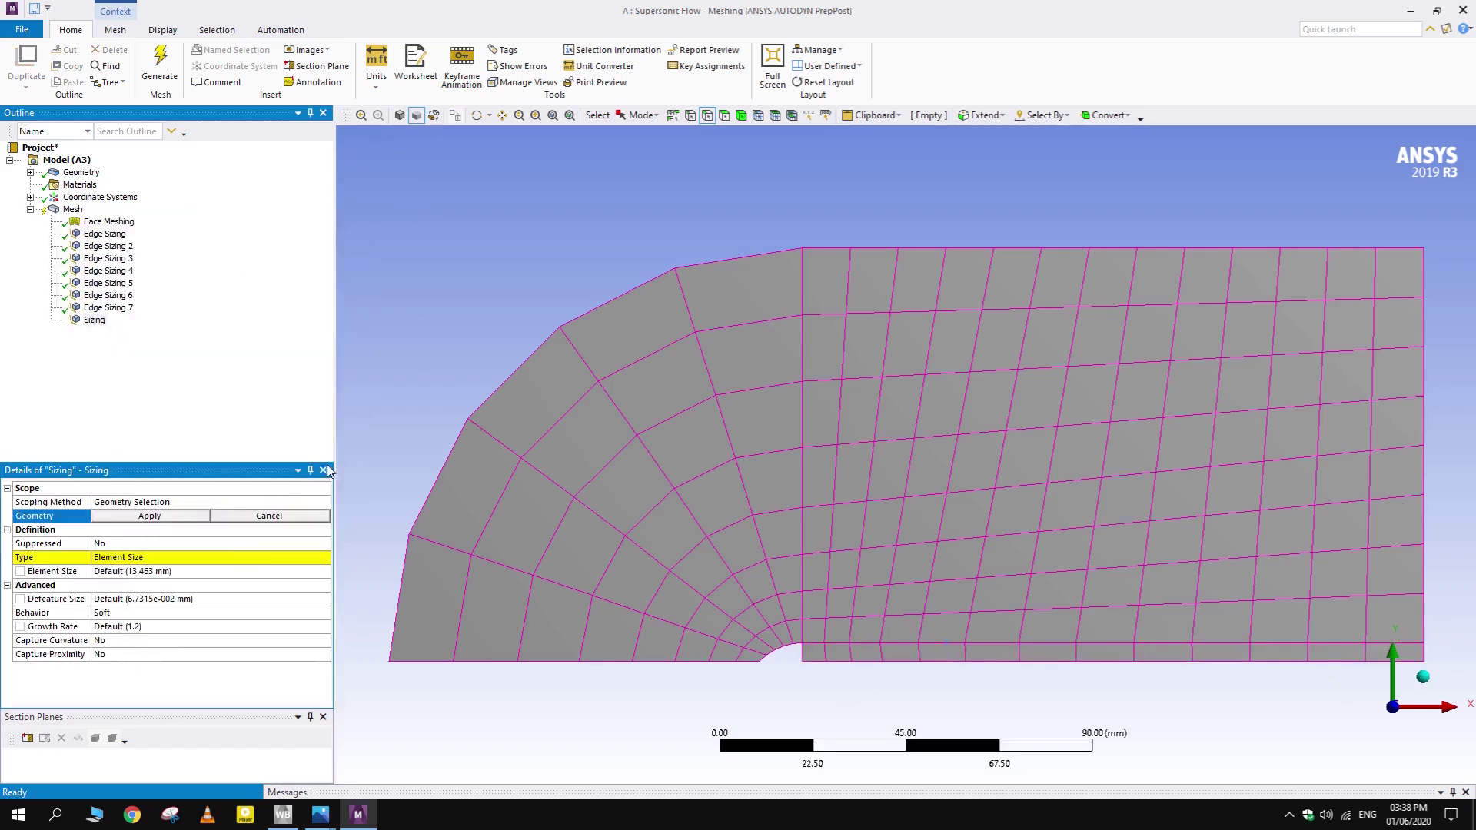
click(805, 657)
ctrl+click(1425, 652)
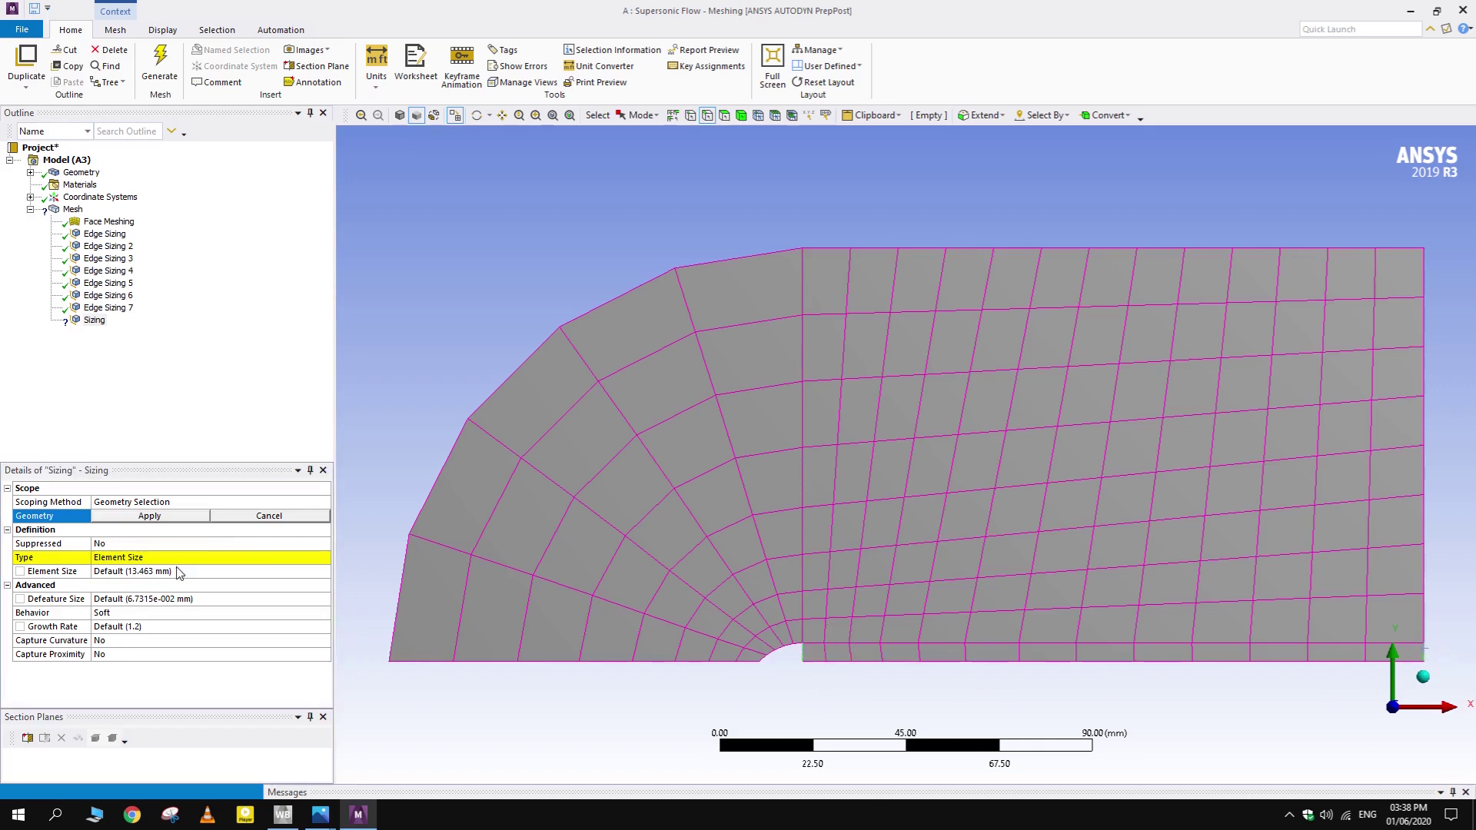
click(133, 517)
- Set the short-edge sizing to 20 divisions with Hard behaviour
click(115, 543)
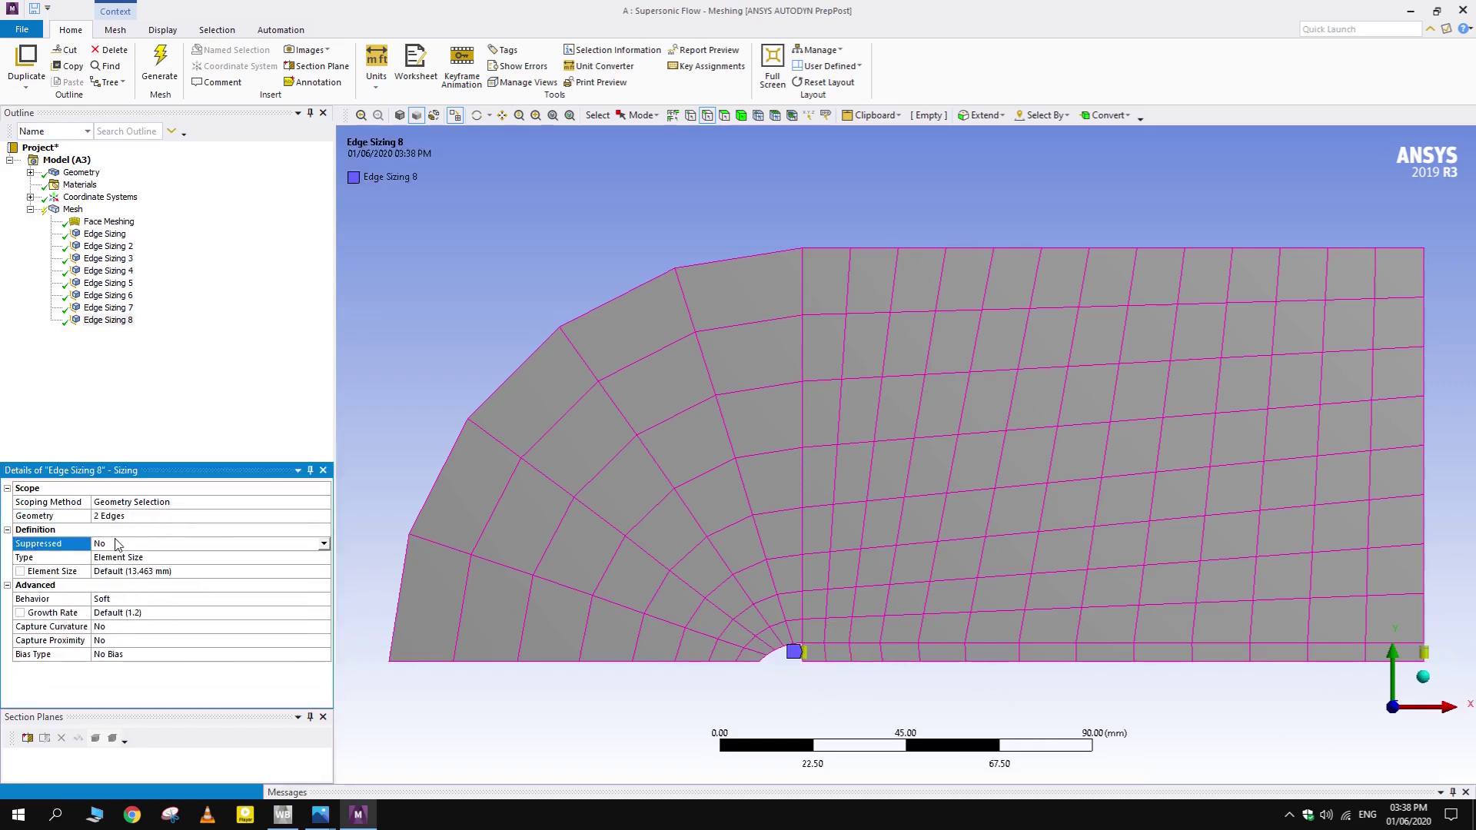
click(140, 559)
click(151, 573)
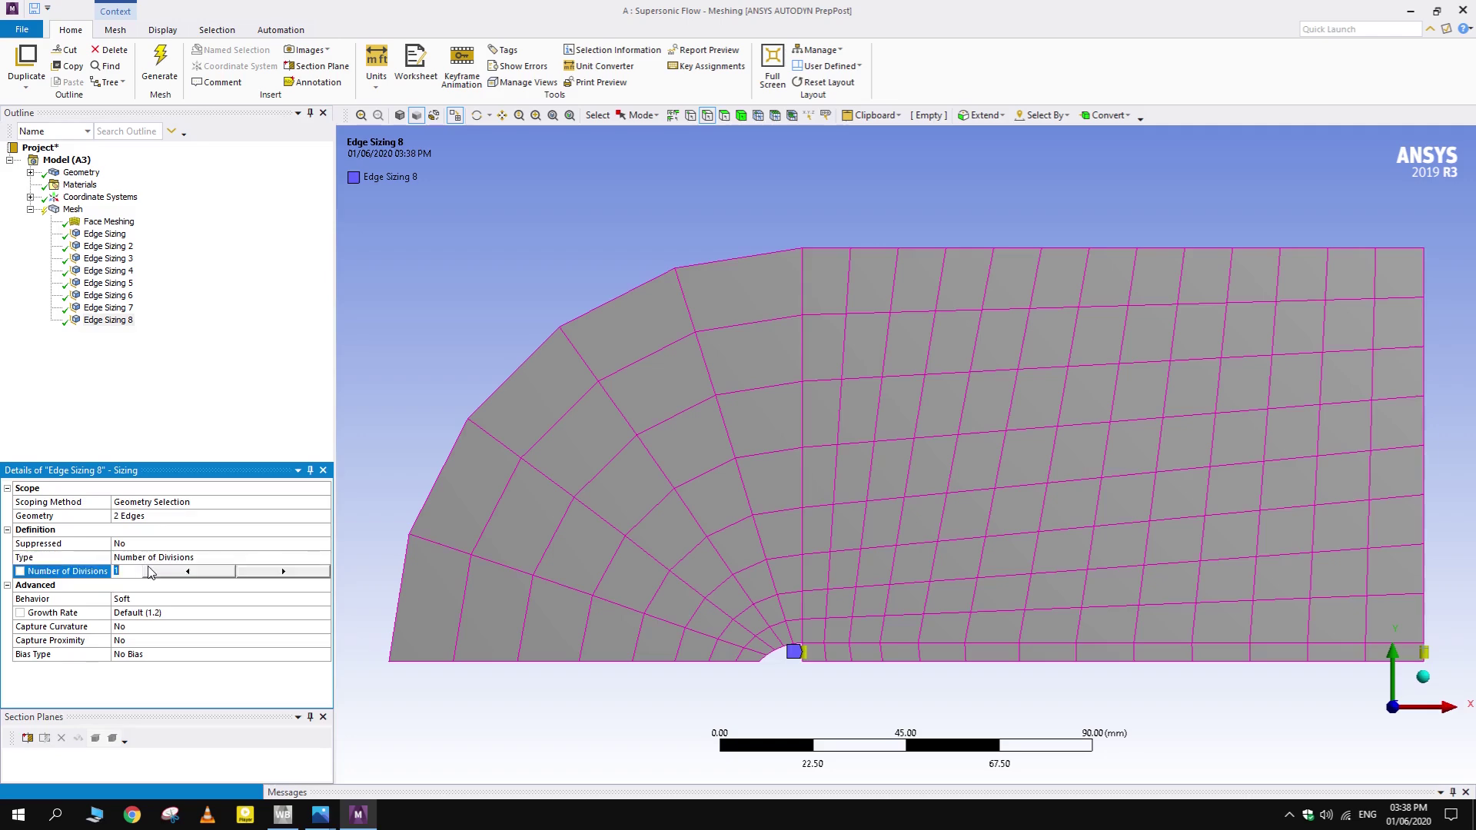
key(Return)
scroll(752, 704, up, 5)
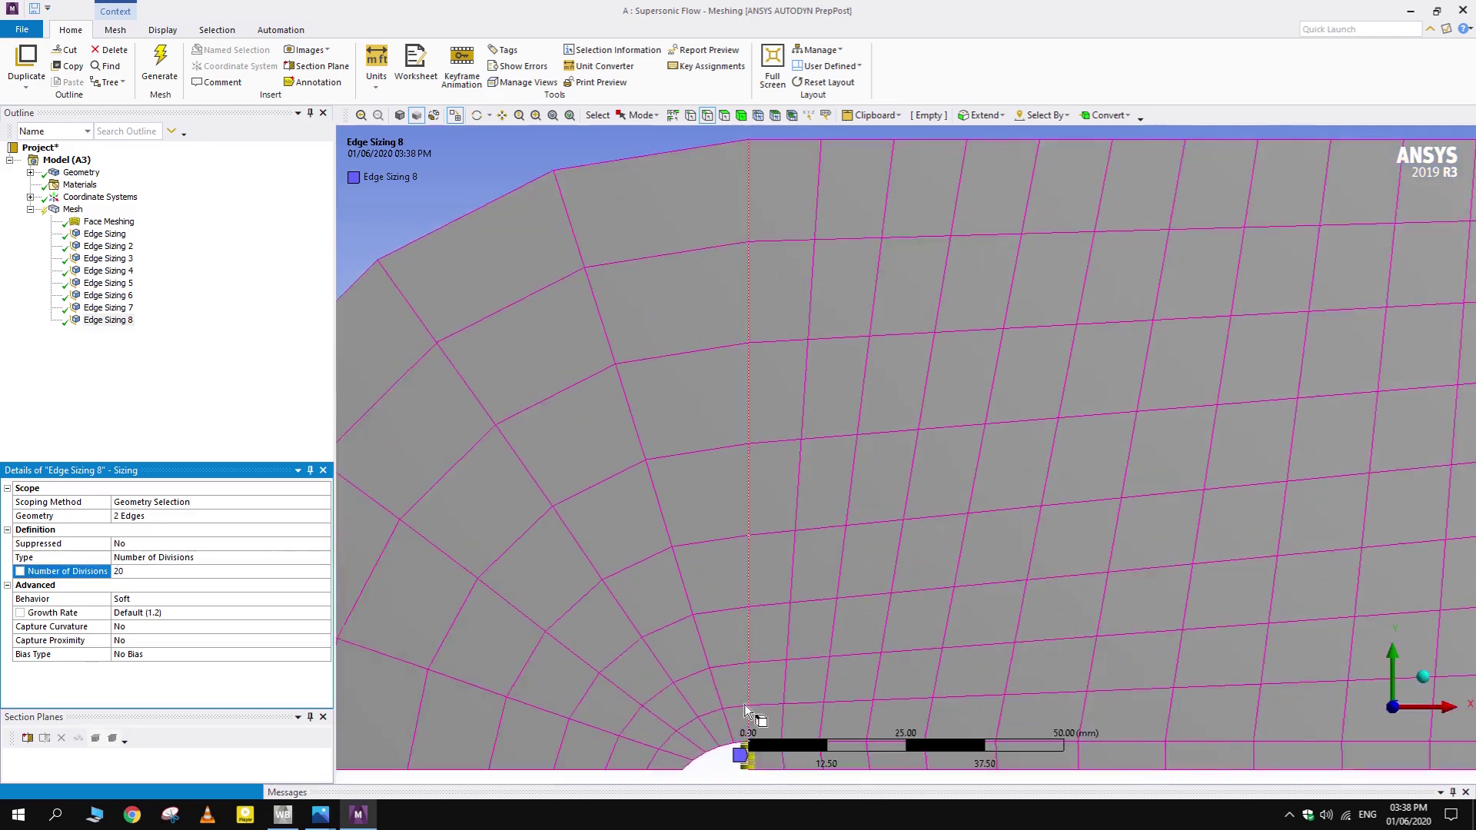
scroll(842, 529, down, 5)
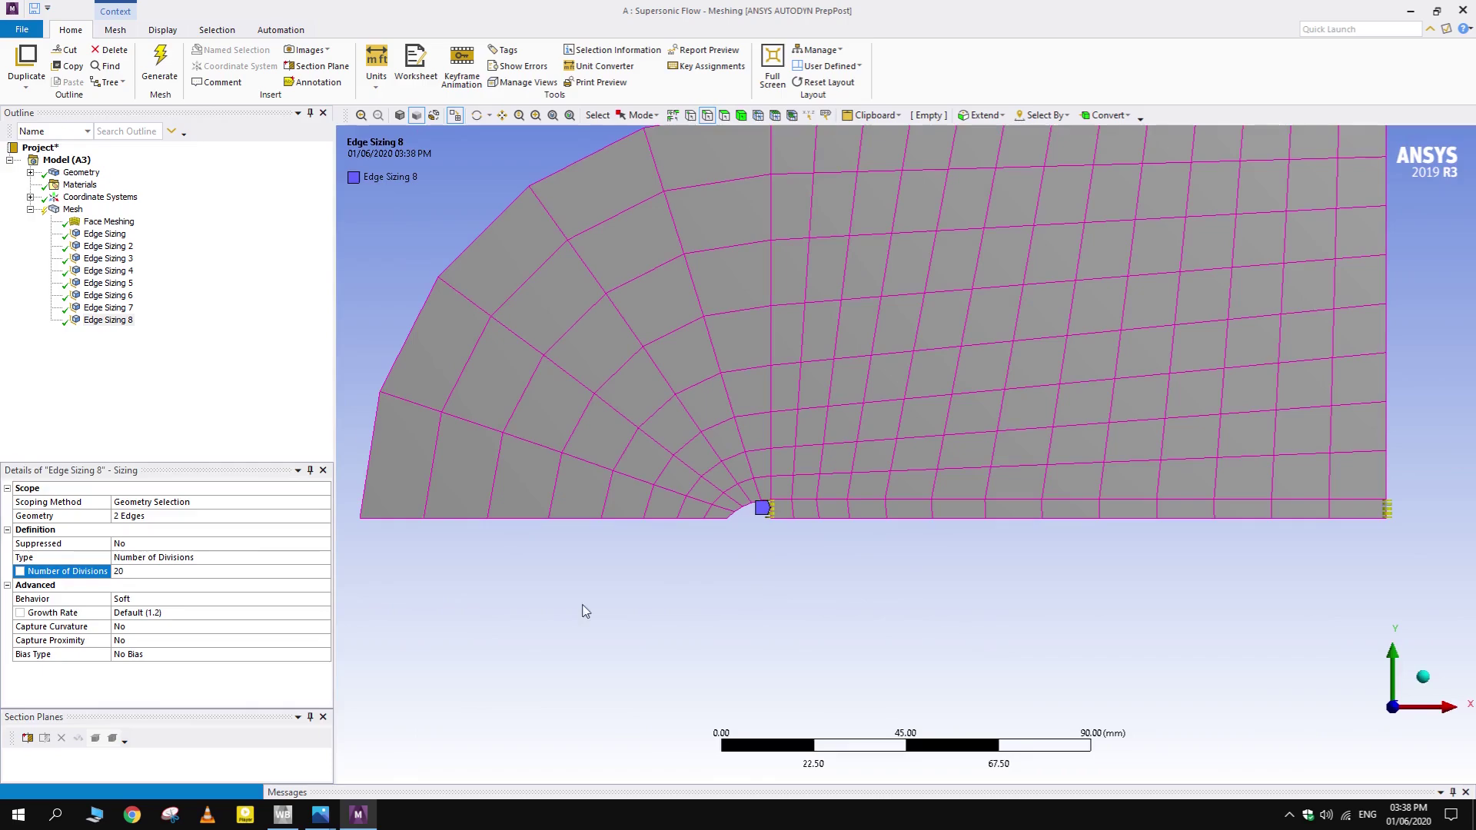
double_click(154, 599)
- Generate the mesh using the new edge sizings
right_click(72, 209)
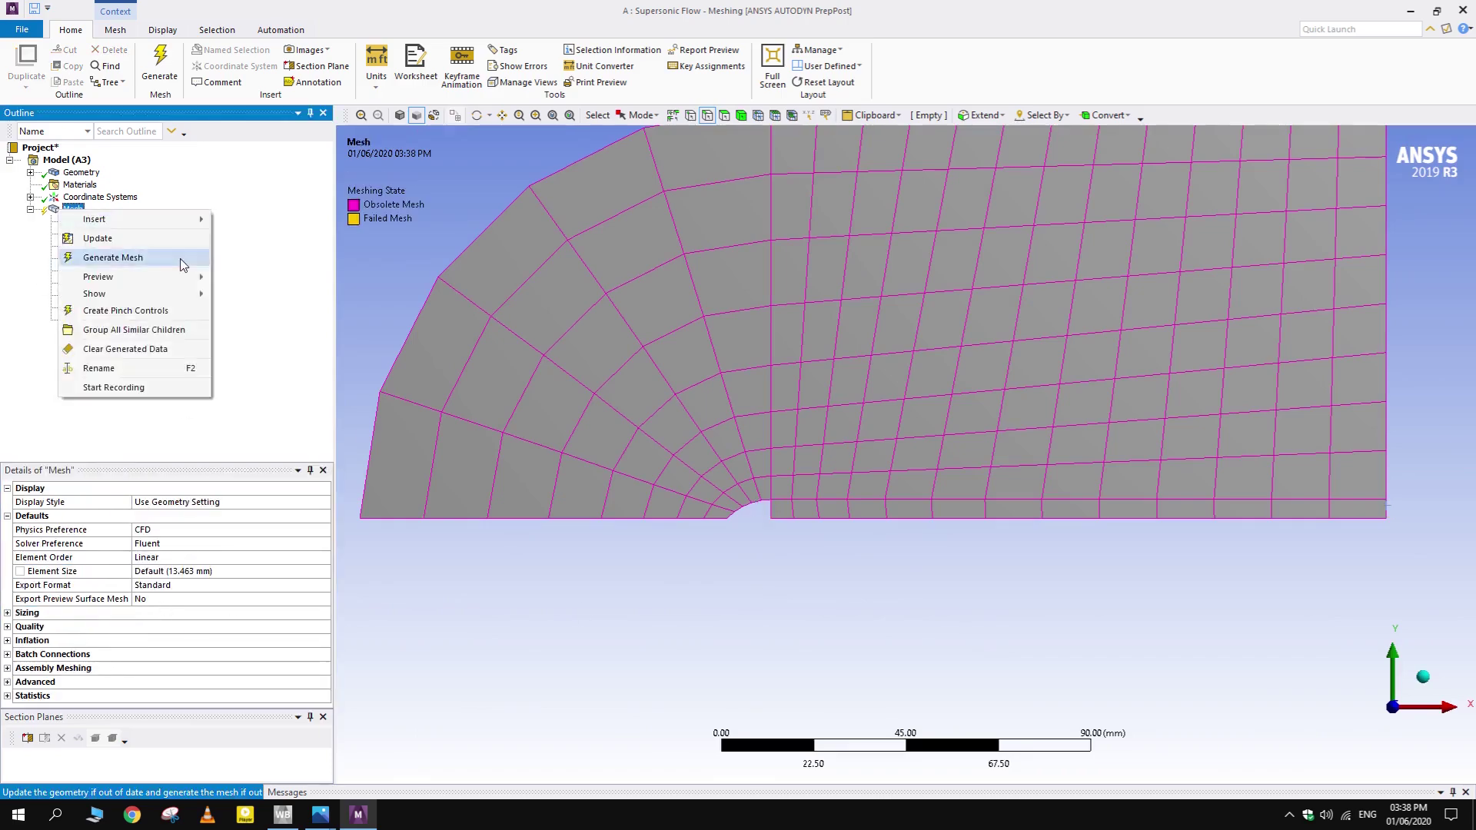
click(182, 263)
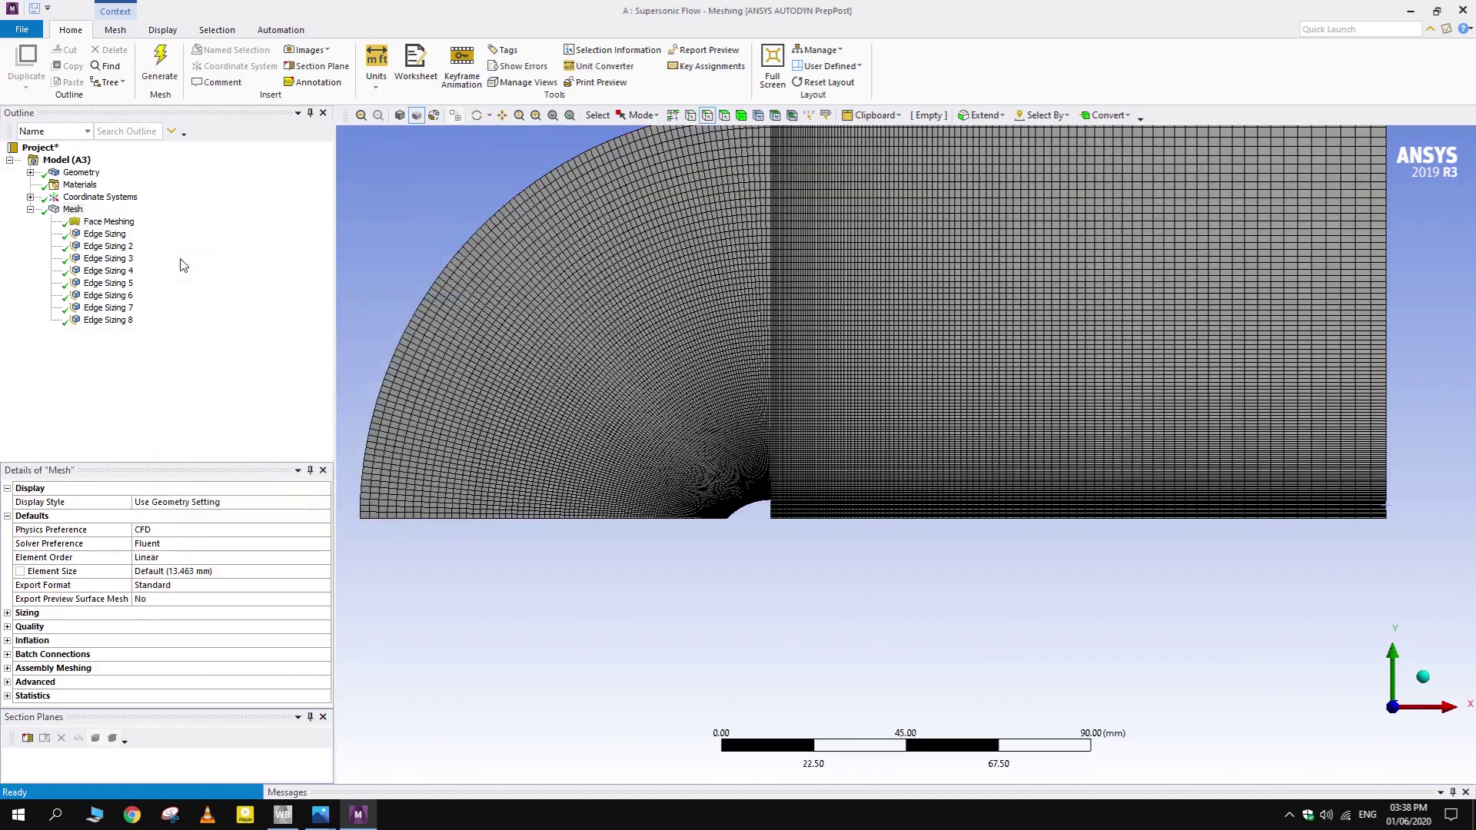
scroll(785, 504, up, 5)
scroll(662, 619, down, 5)
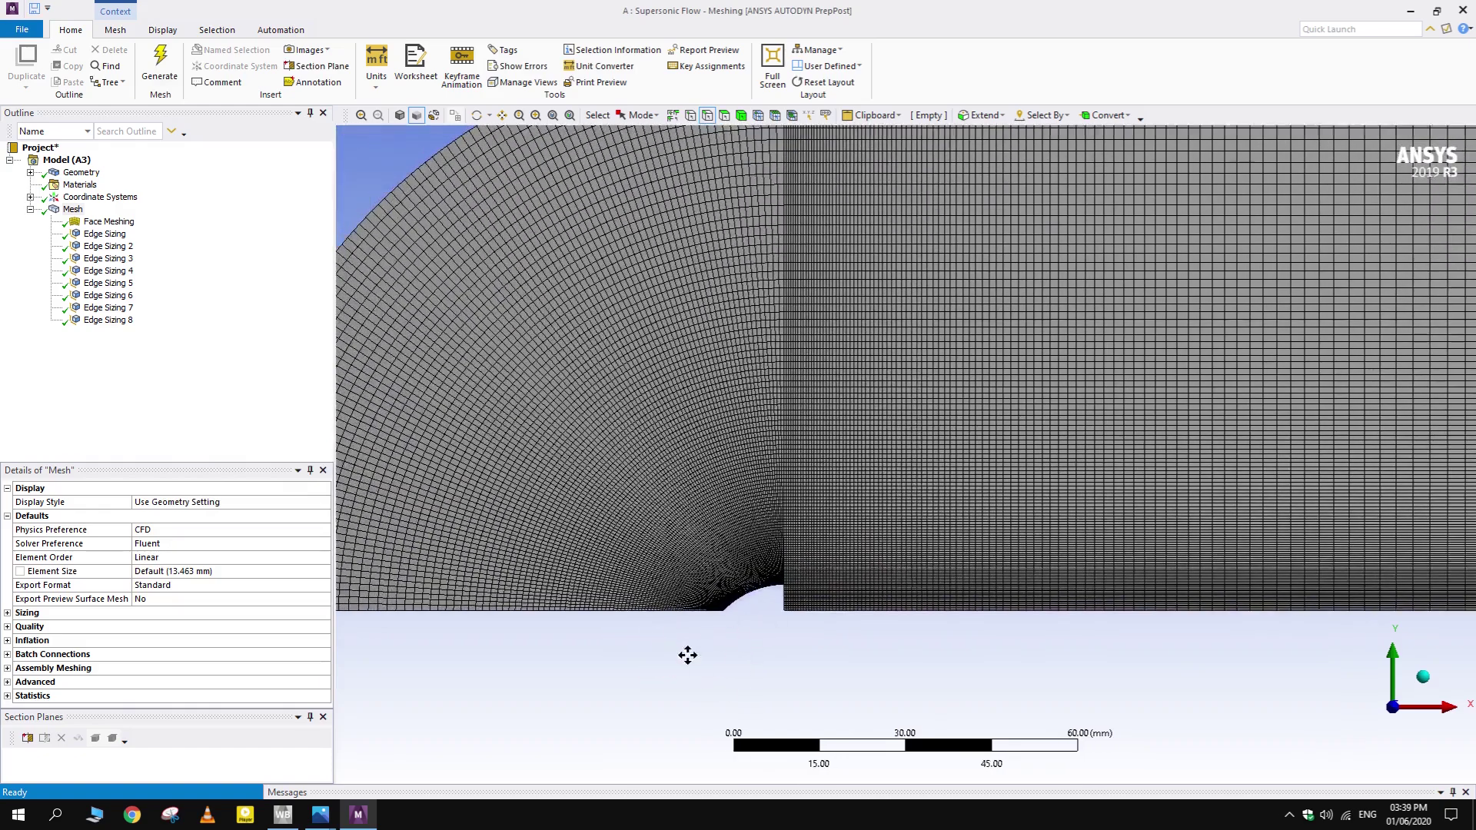
- Check the mesh statistics: 22321 nodes and 22000 elements
click(8, 602)
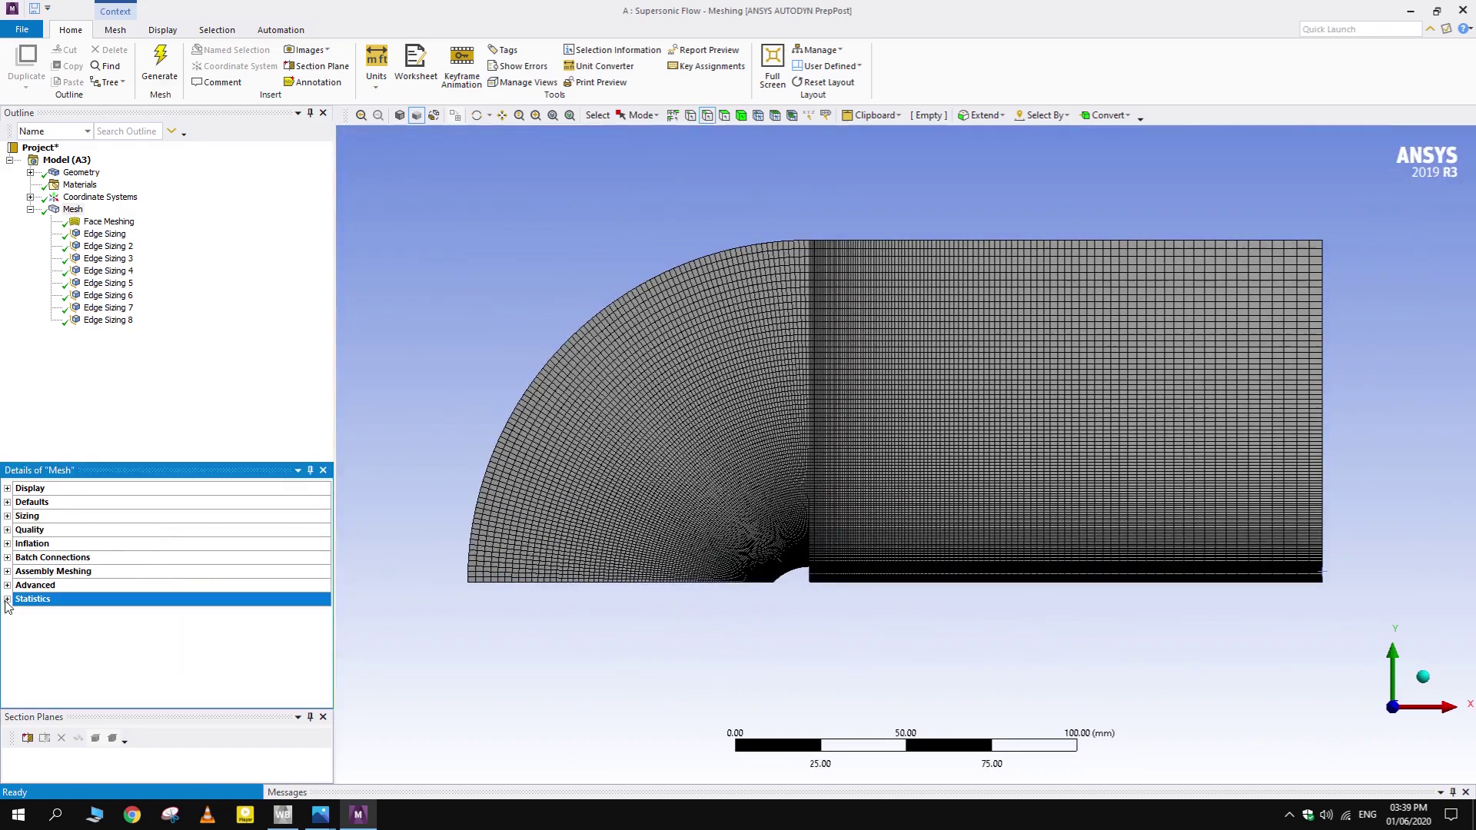
click(8, 600)
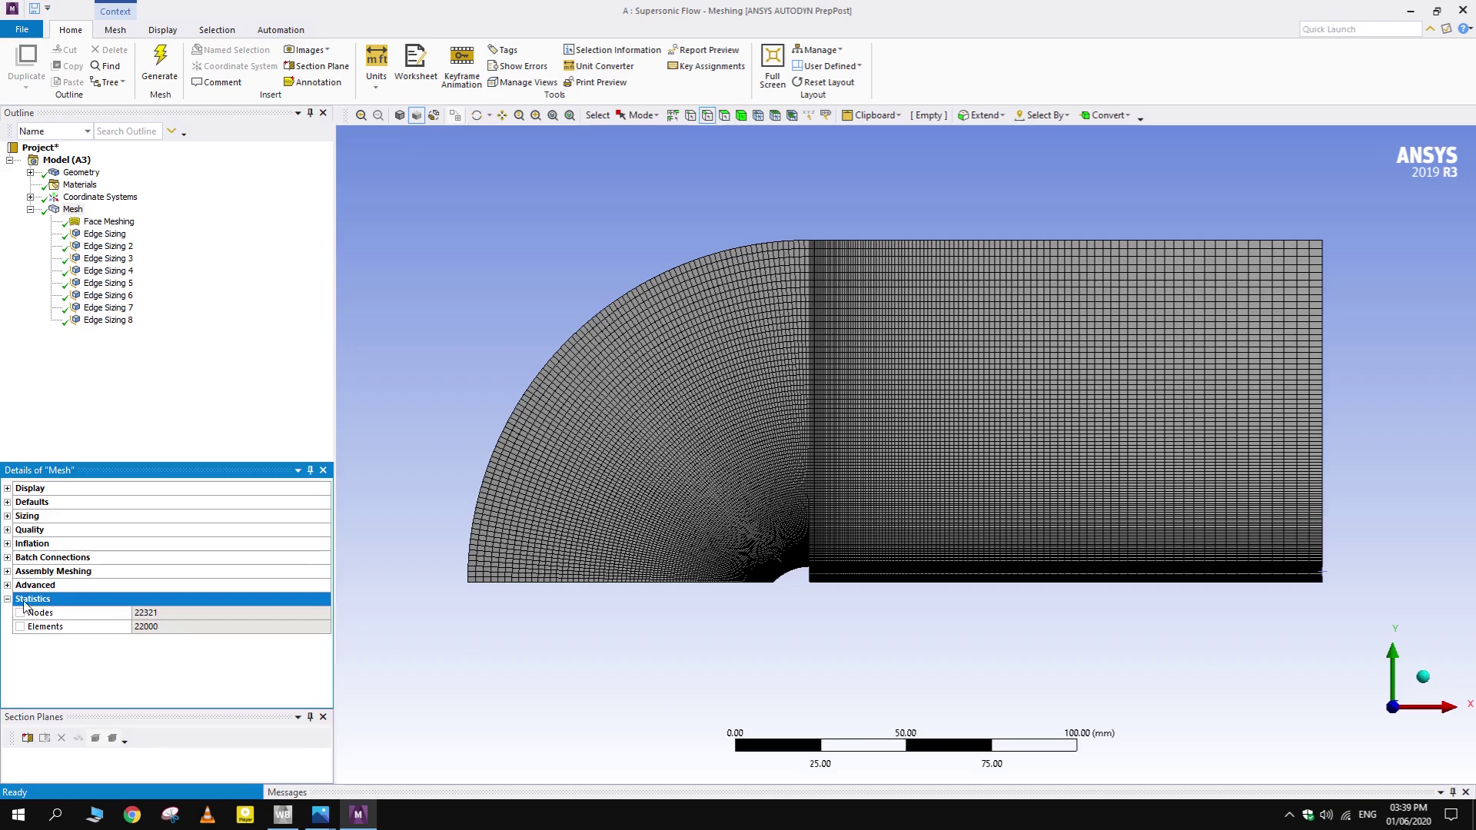
click(8, 600)
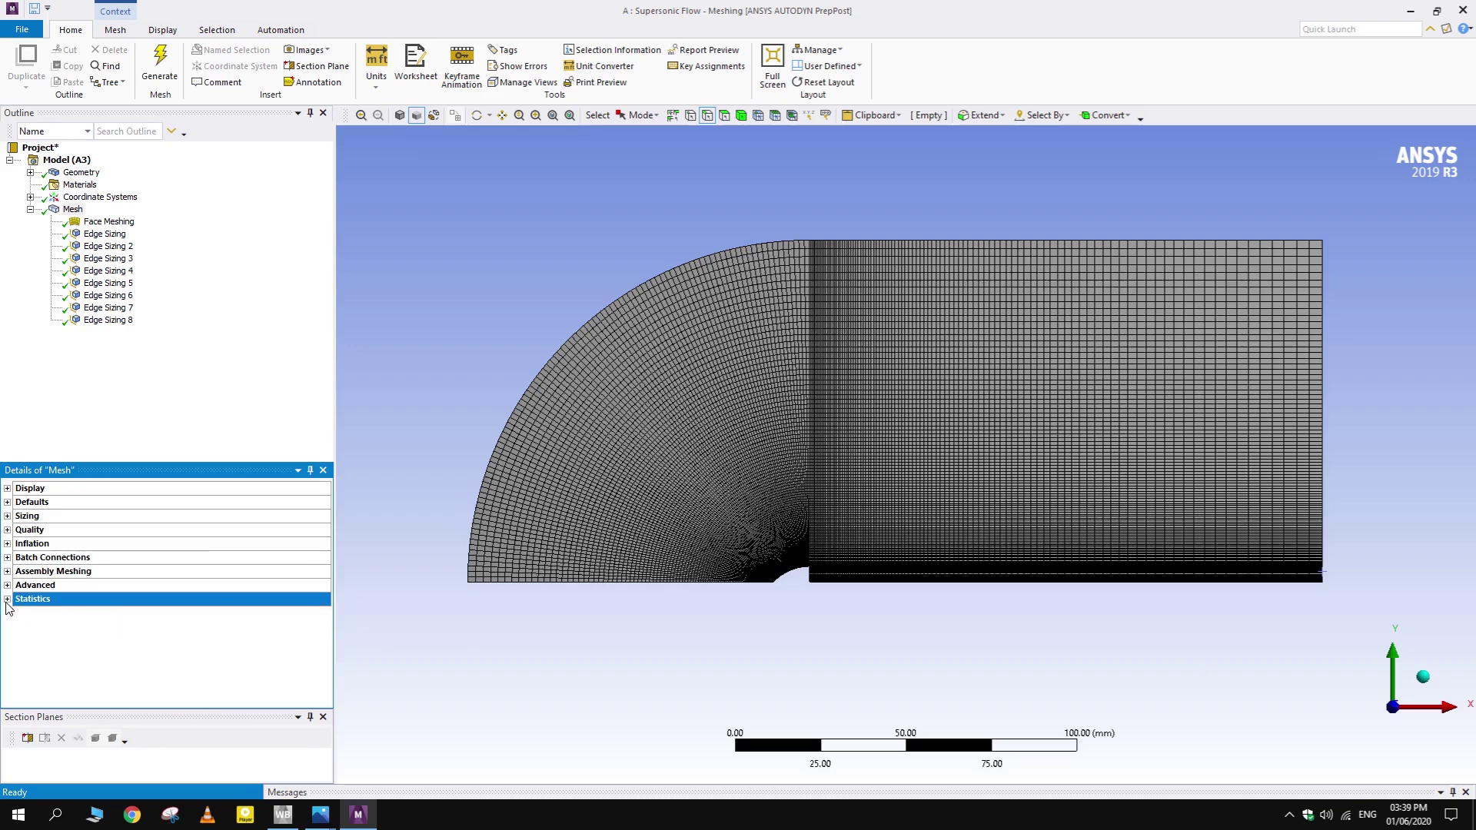
- Set the mesh metric to Skewness and read its maximum of 0.49517
click(7, 530)
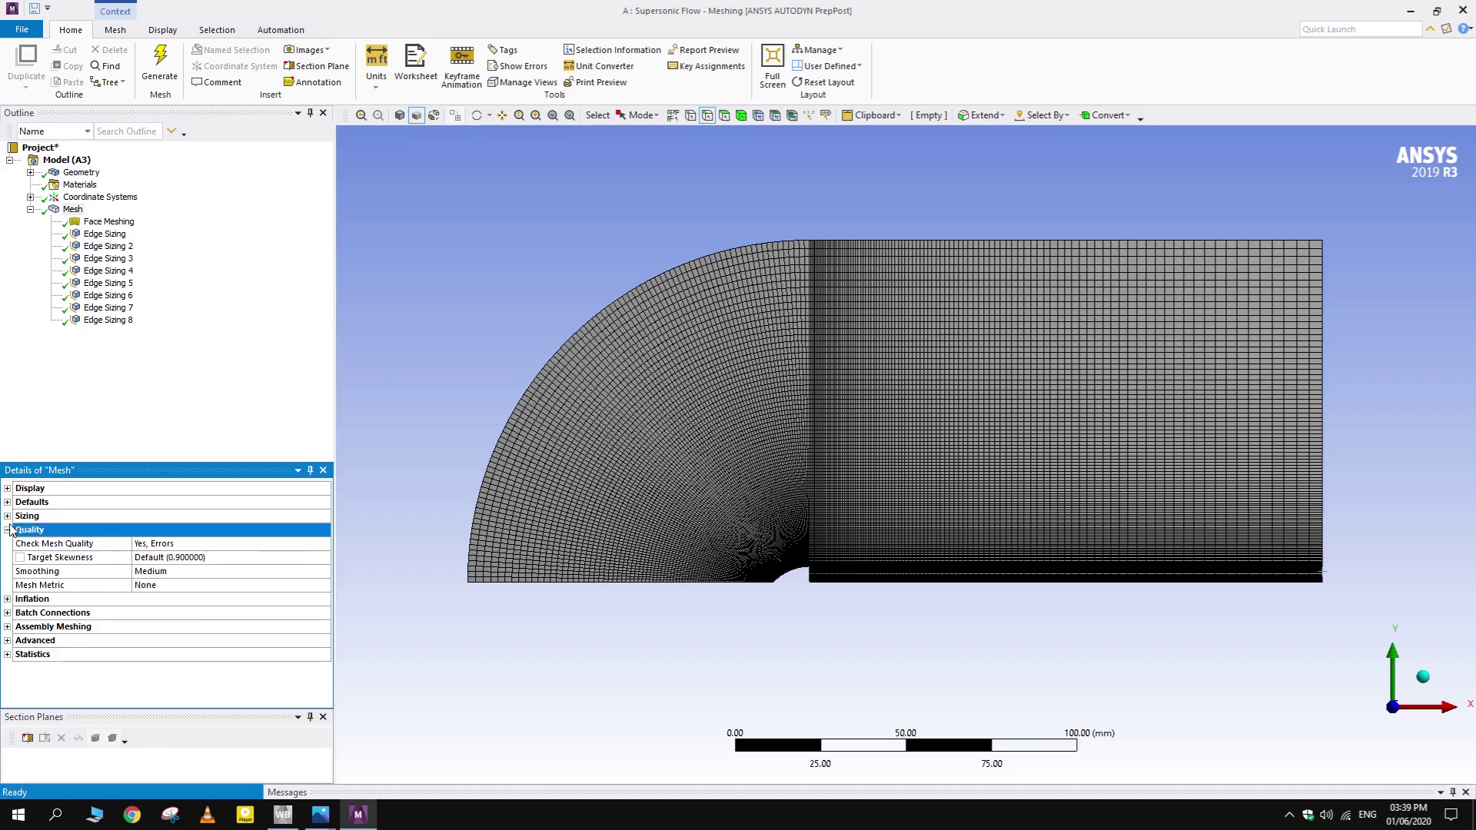
click(213, 585)
click(325, 586)
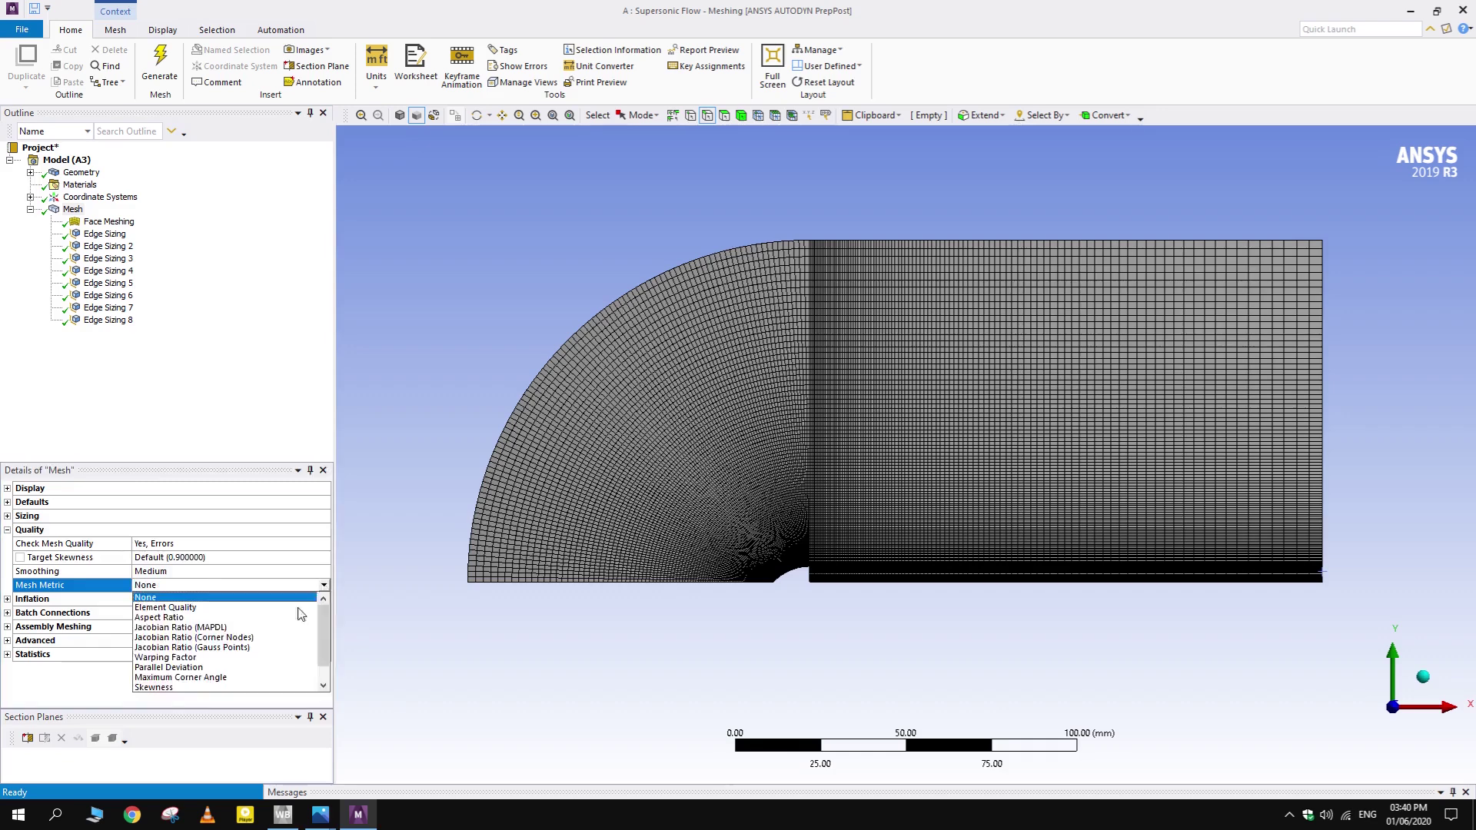
click(188, 668)
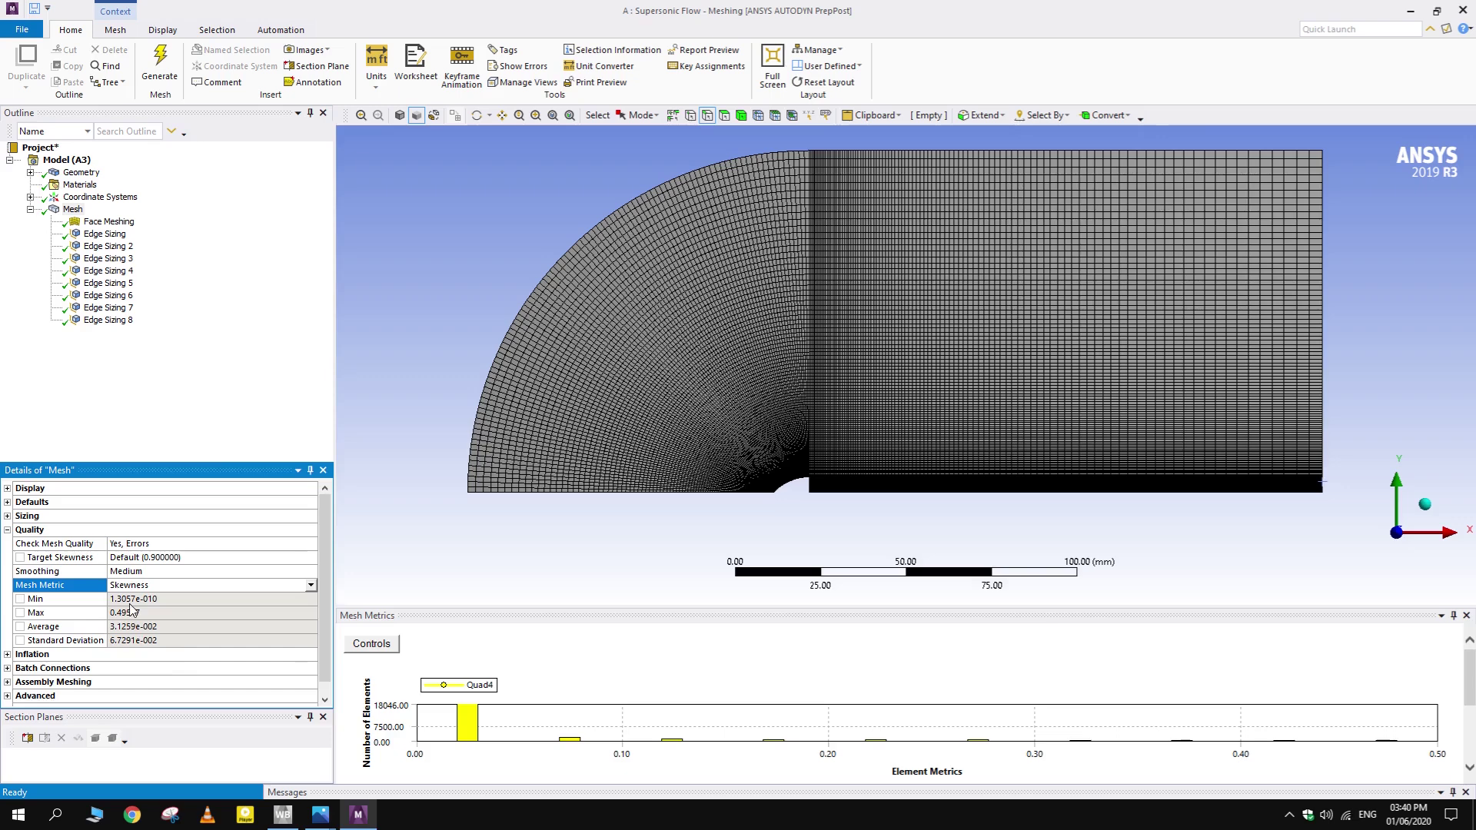
click(107, 612)
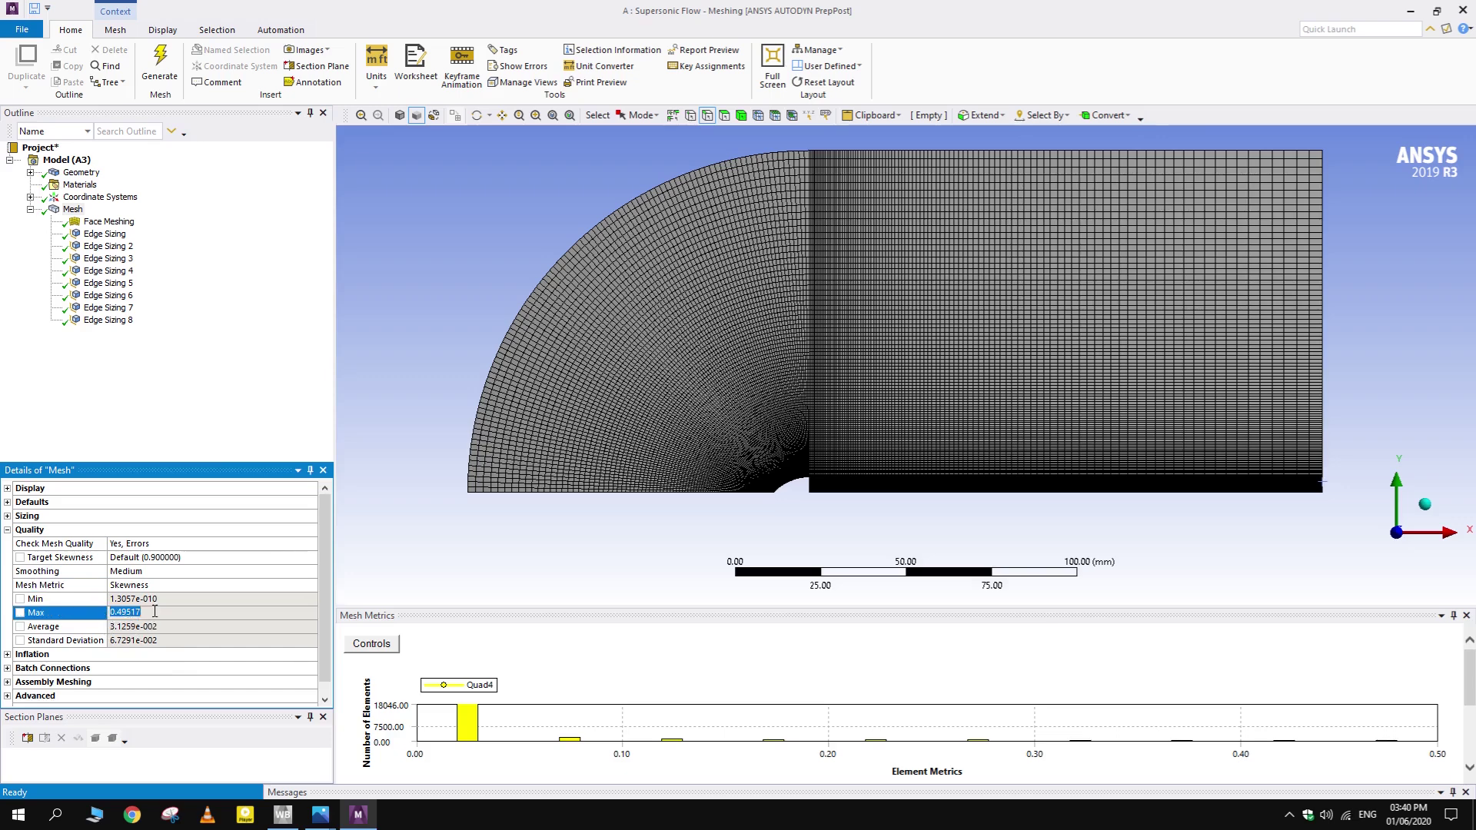
click(154, 612)
- Inspect the skewness histogram and the most skewed elements, checking the maximum and average values
click(1387, 750)
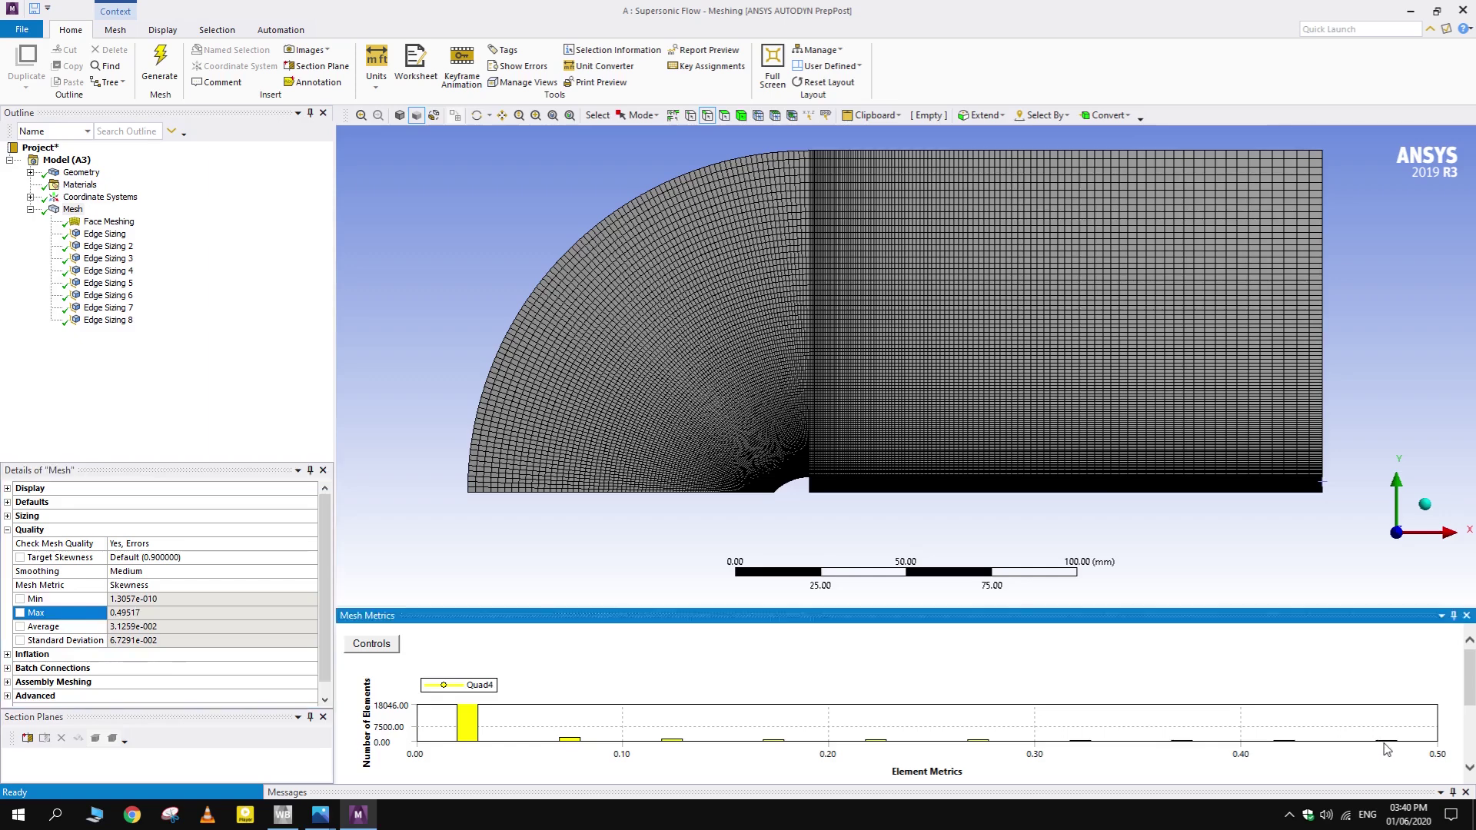
click(1390, 741)
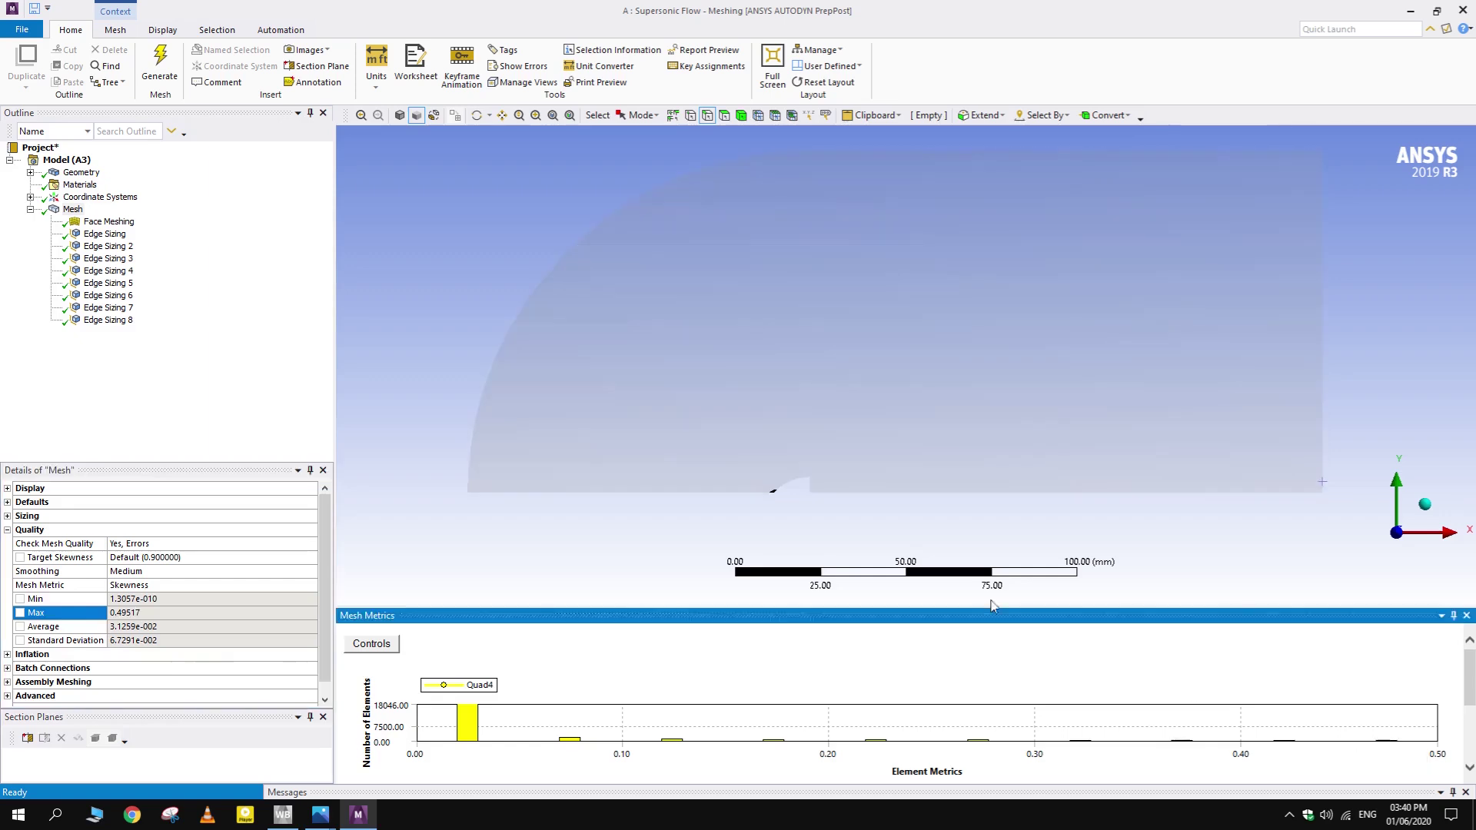
scroll(727, 508, up, 3)
scroll(729, 503, up, 4)
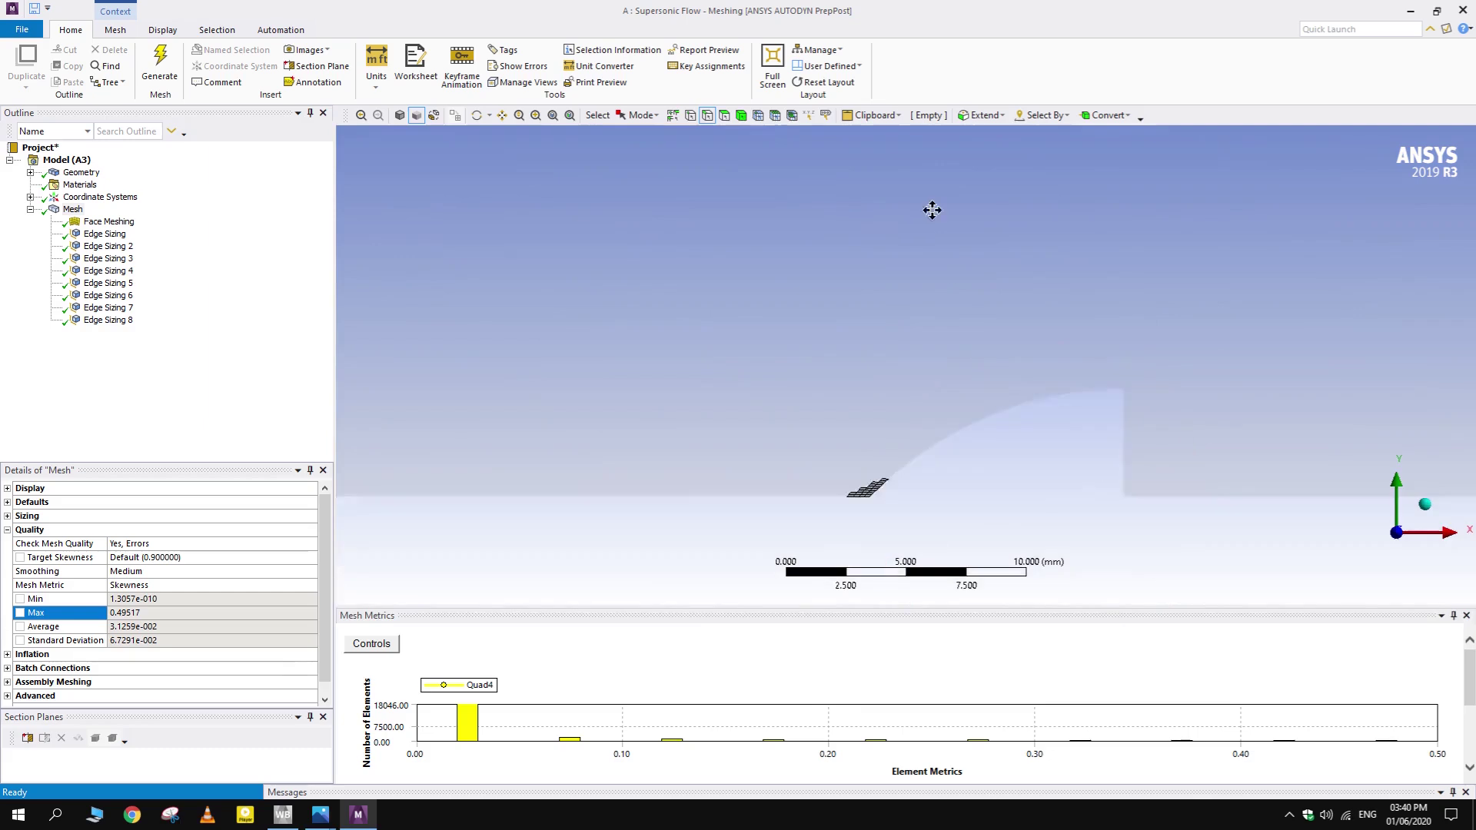
scroll(863, 510, up, 5)
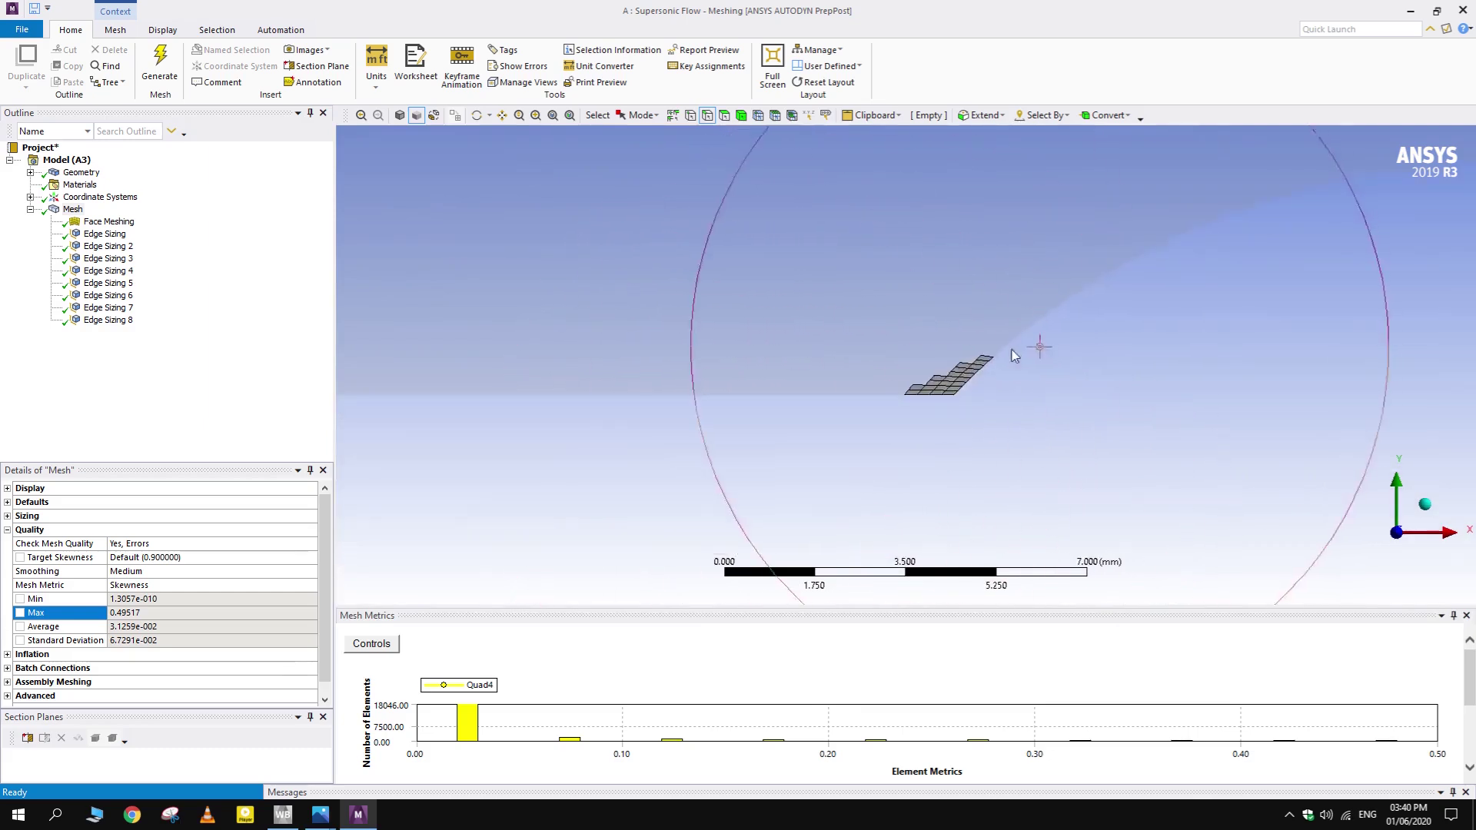
scroll(1099, 377, down, 10)
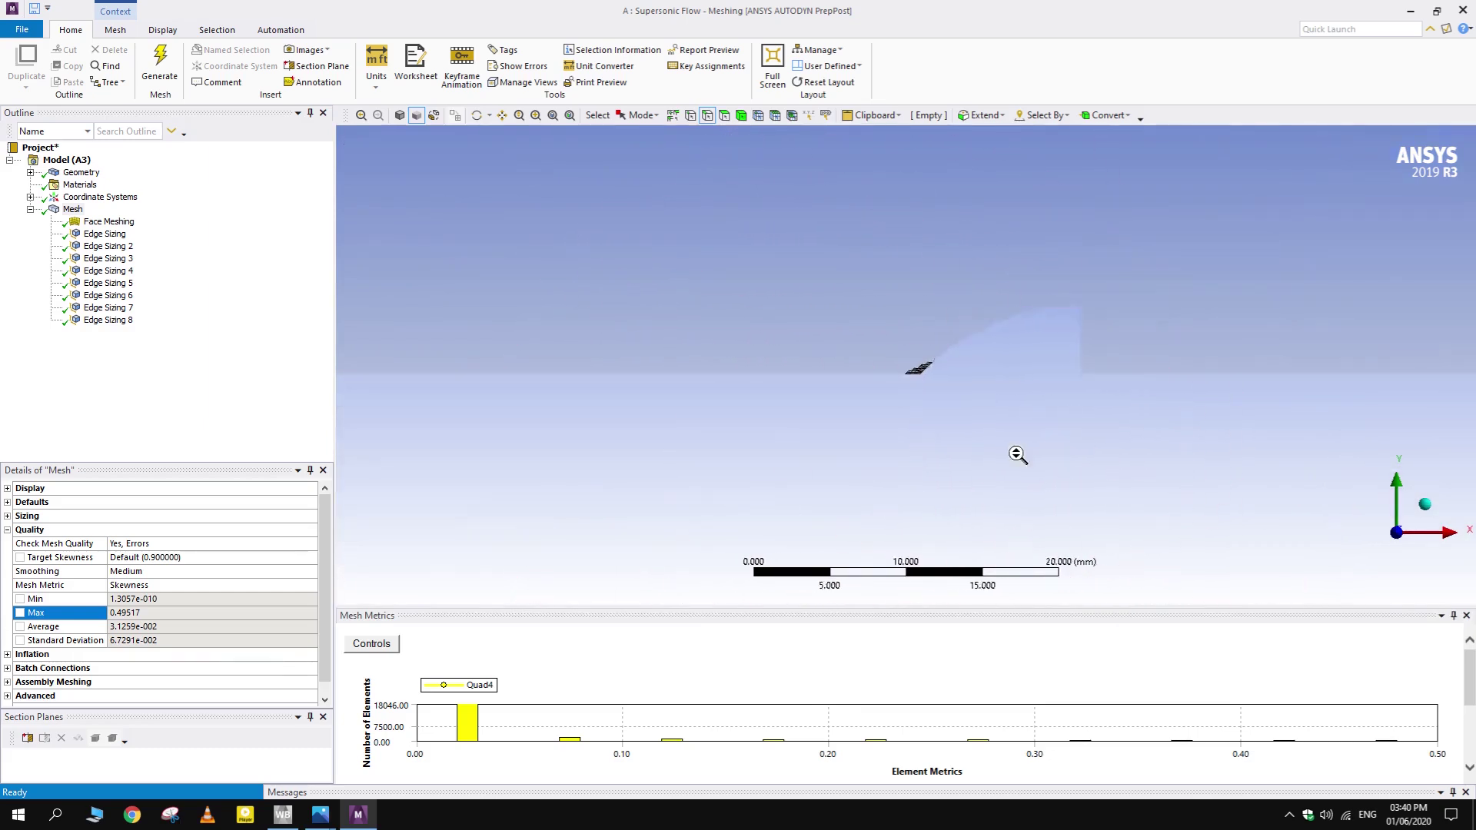
scroll(864, 461, down, 2)
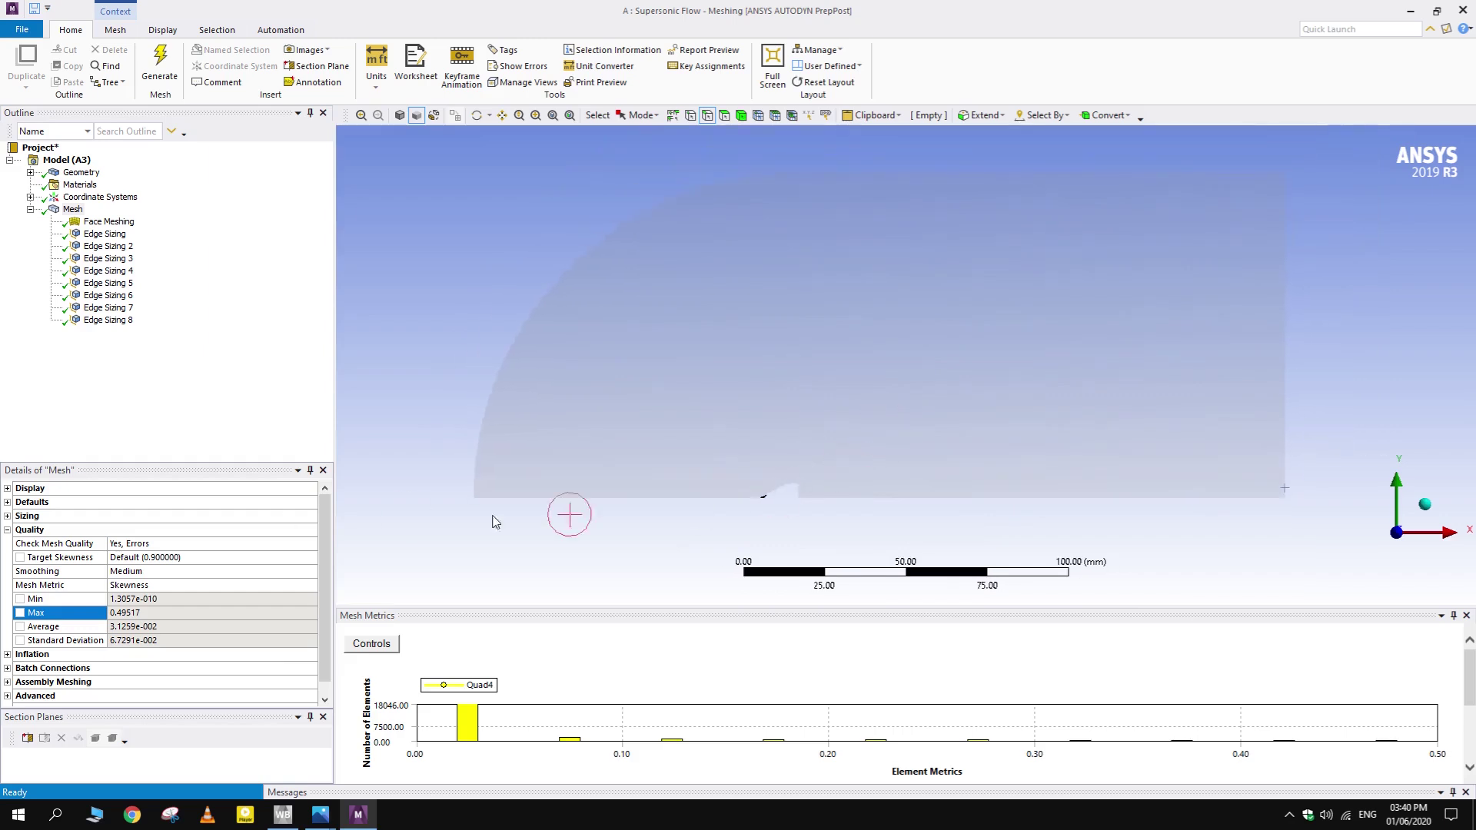
double_click(142, 611)
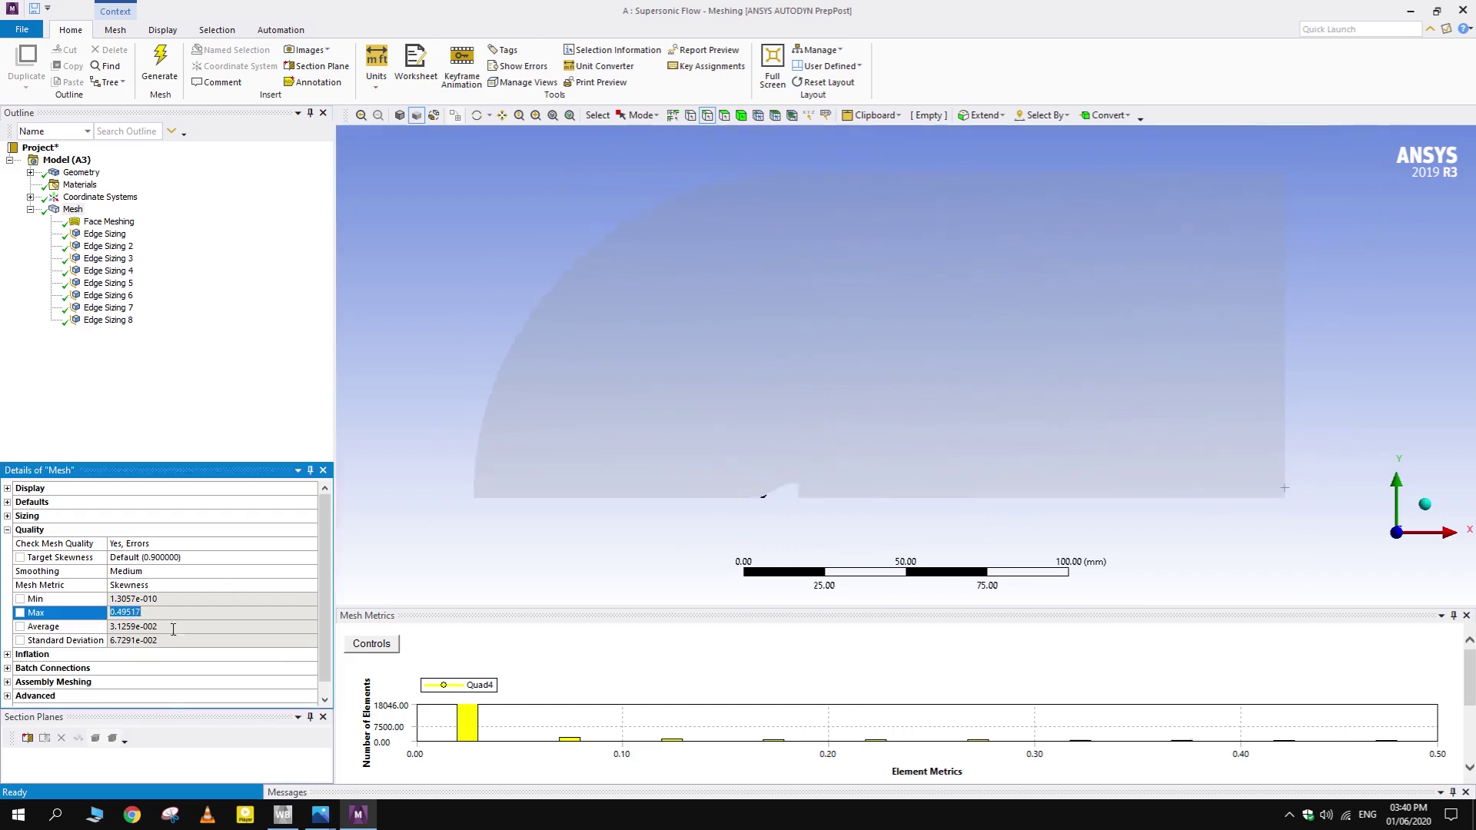
click(173, 629)
- Switch the mesh metric to Orthogonal Quality and read its minimum of 0.71898
click(177, 410)
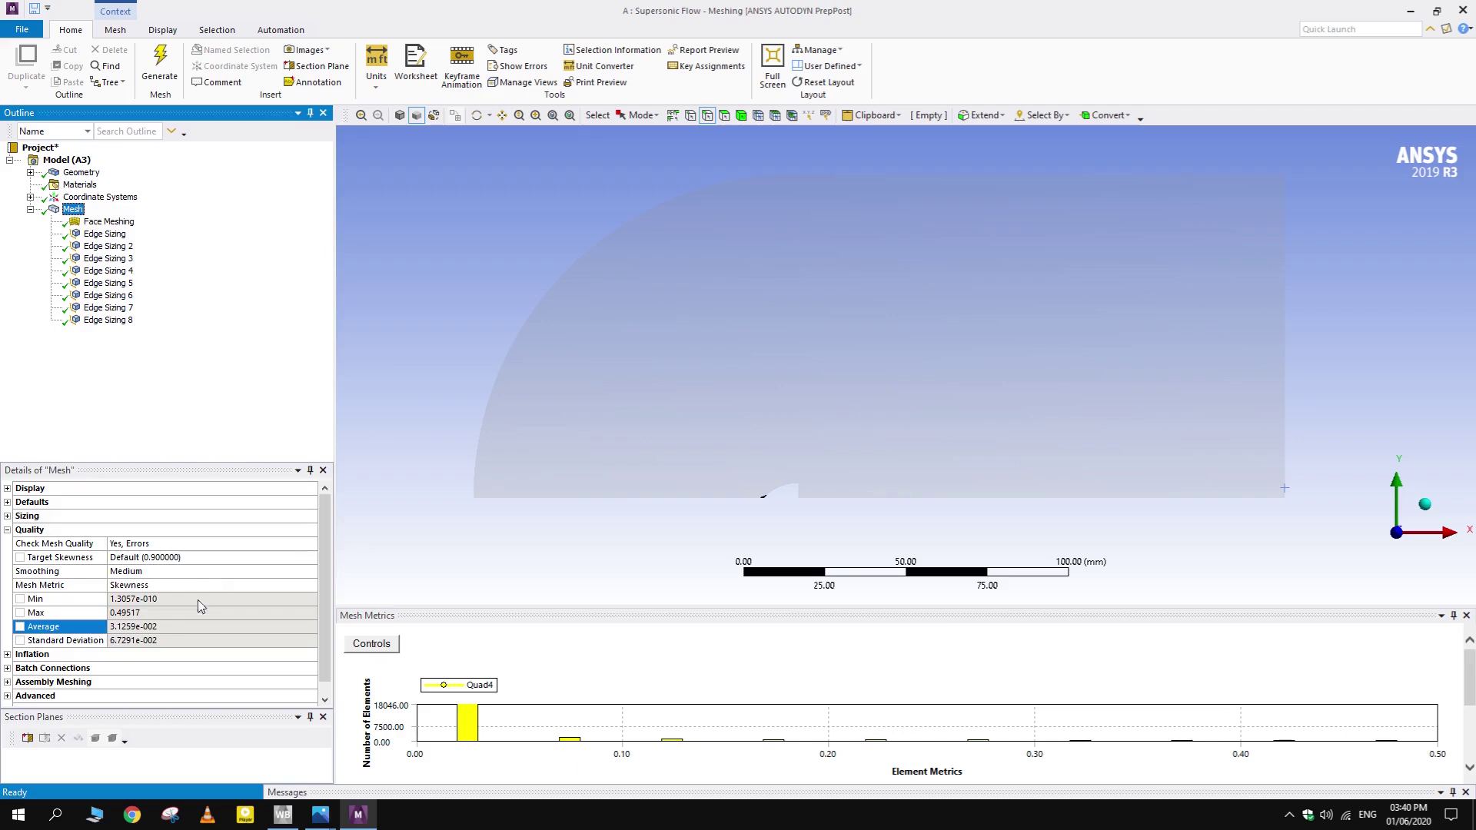
click(176, 587)
click(175, 586)
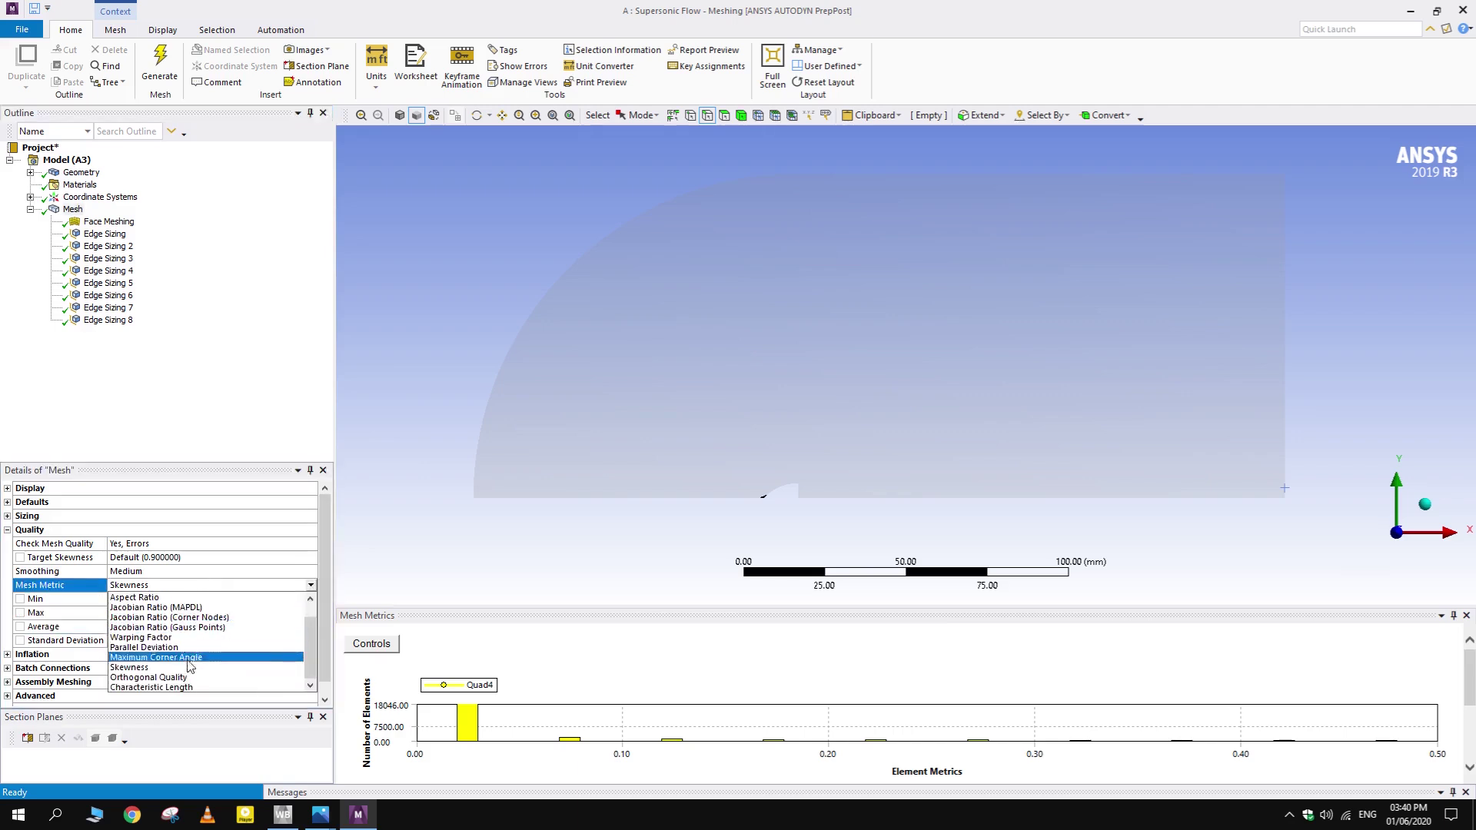
click(187, 679)
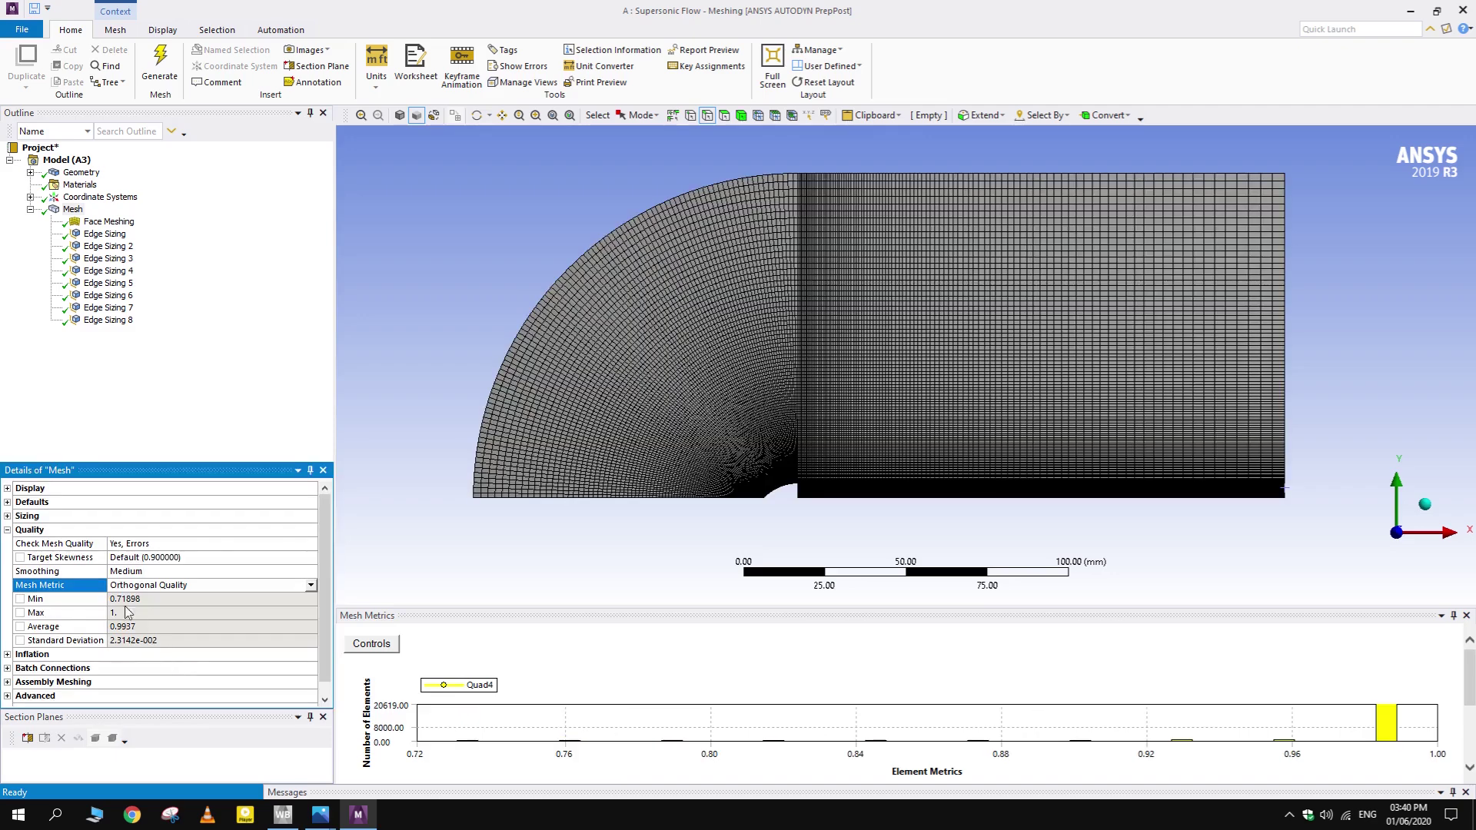
click(113, 599)
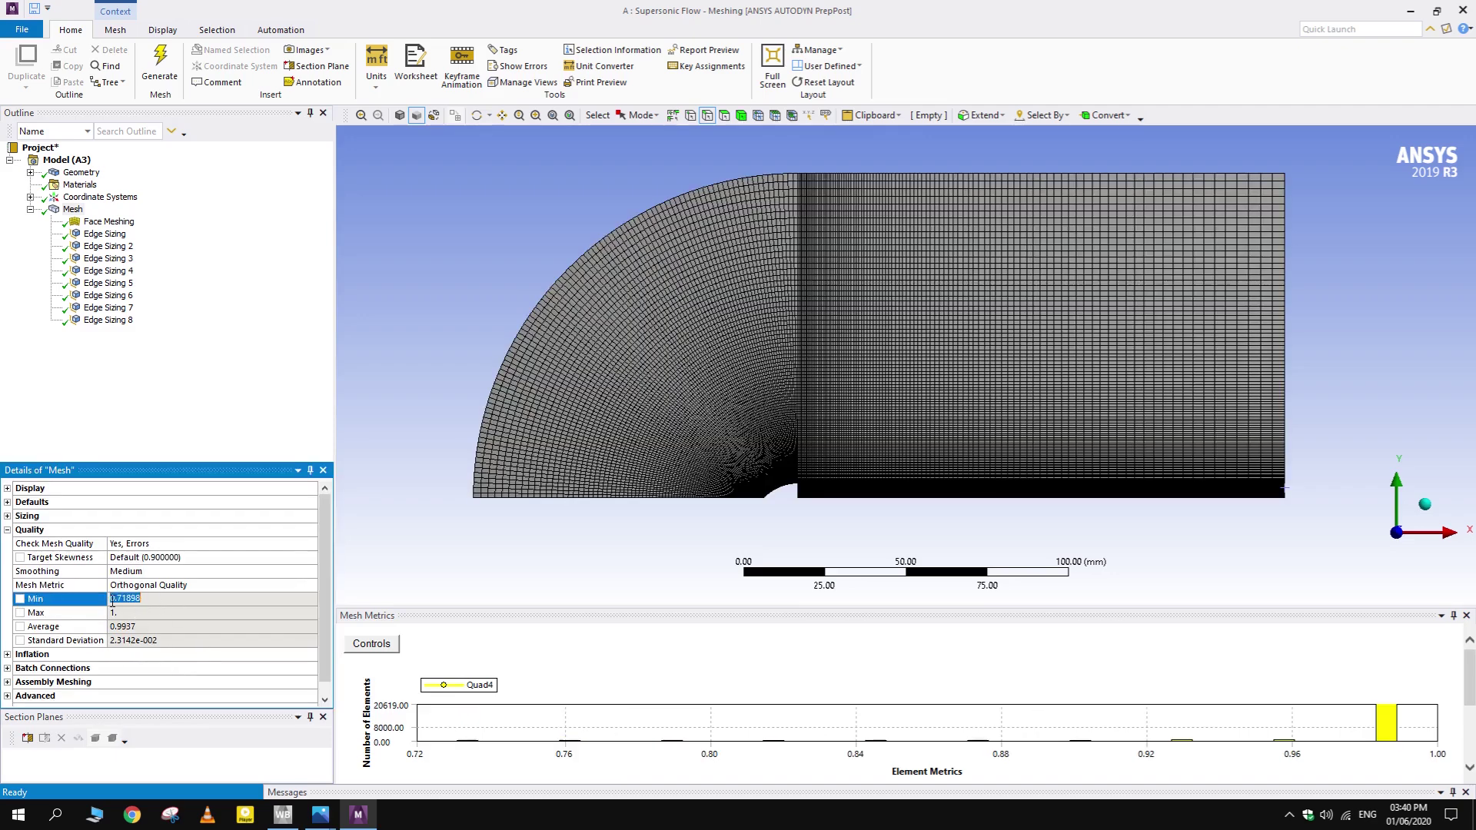
click(193, 408)
click(424, 248)
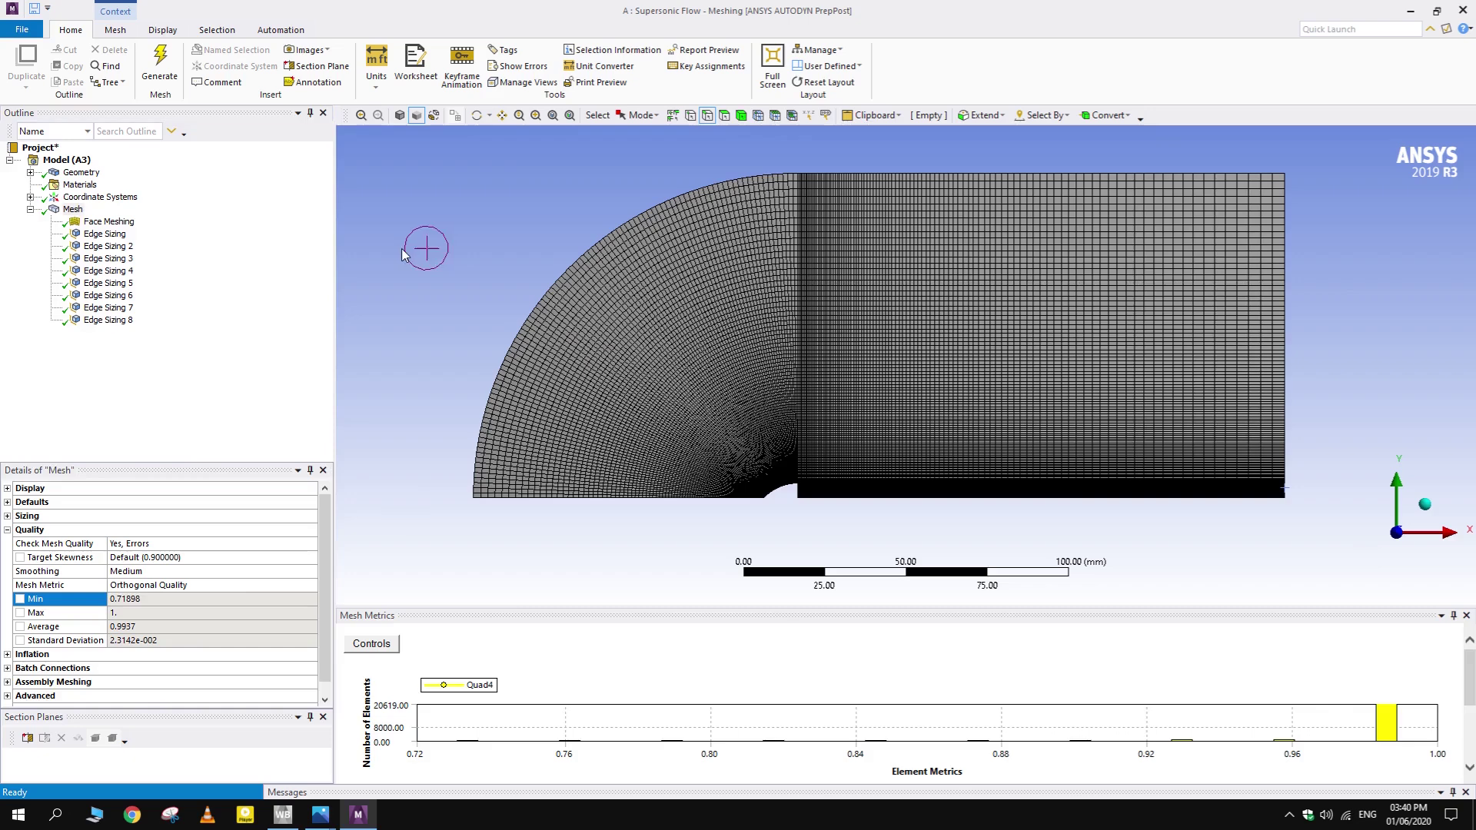
click(544, 579)
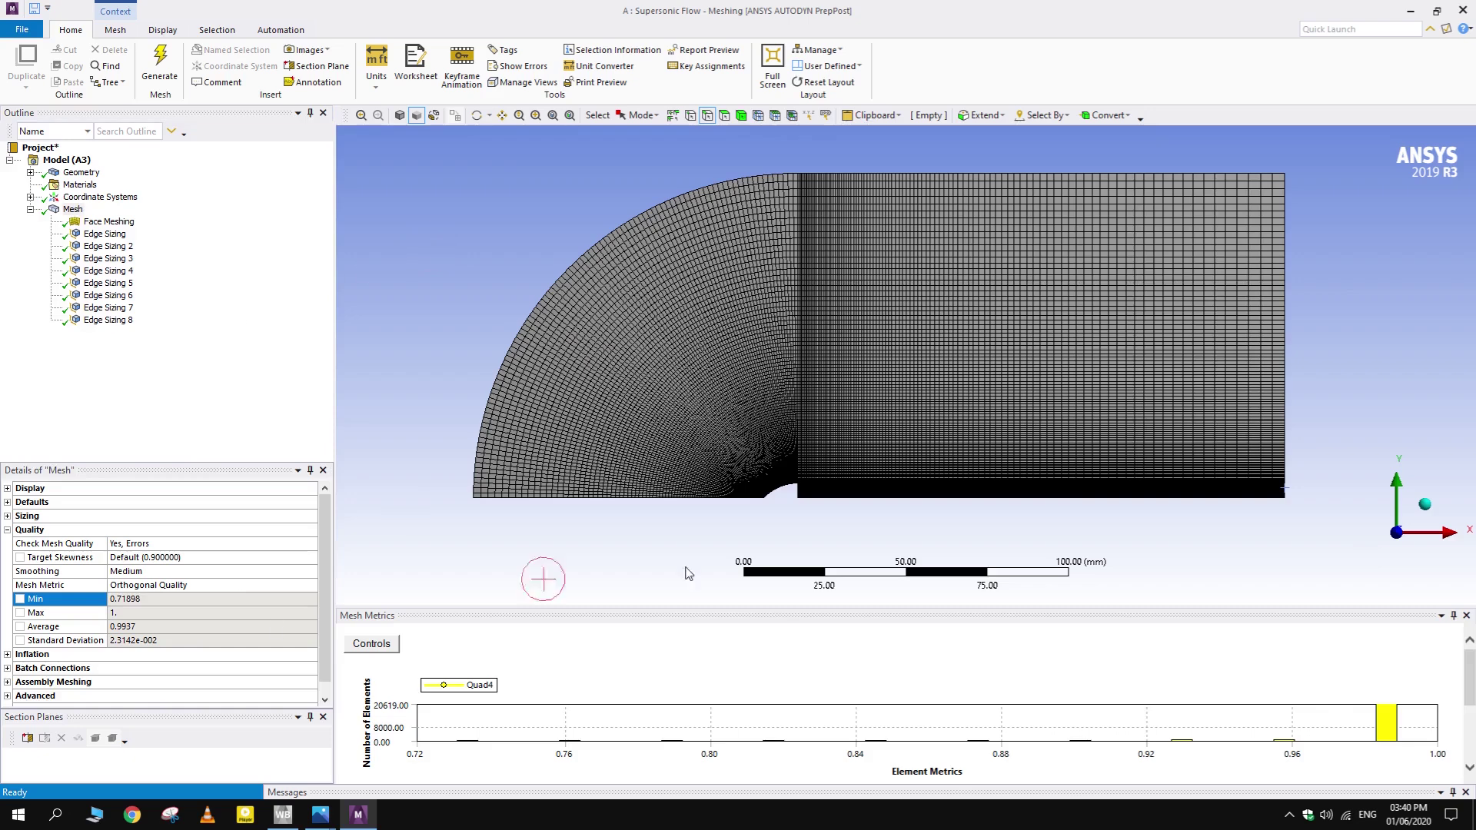
- Close the histogram and name the chosen boundary 'Velocity_OM'
click(1465, 617)
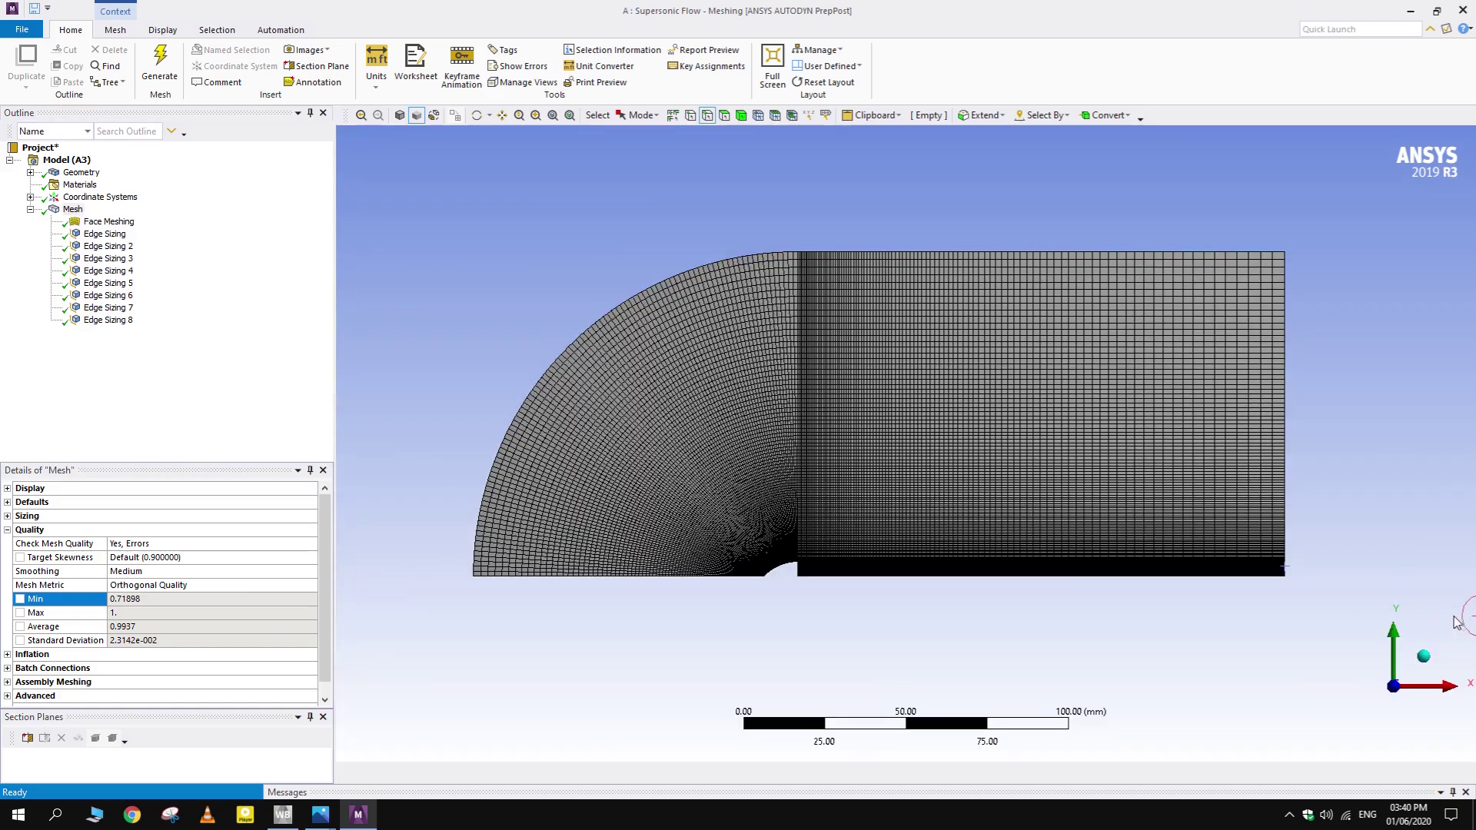
click(7, 530)
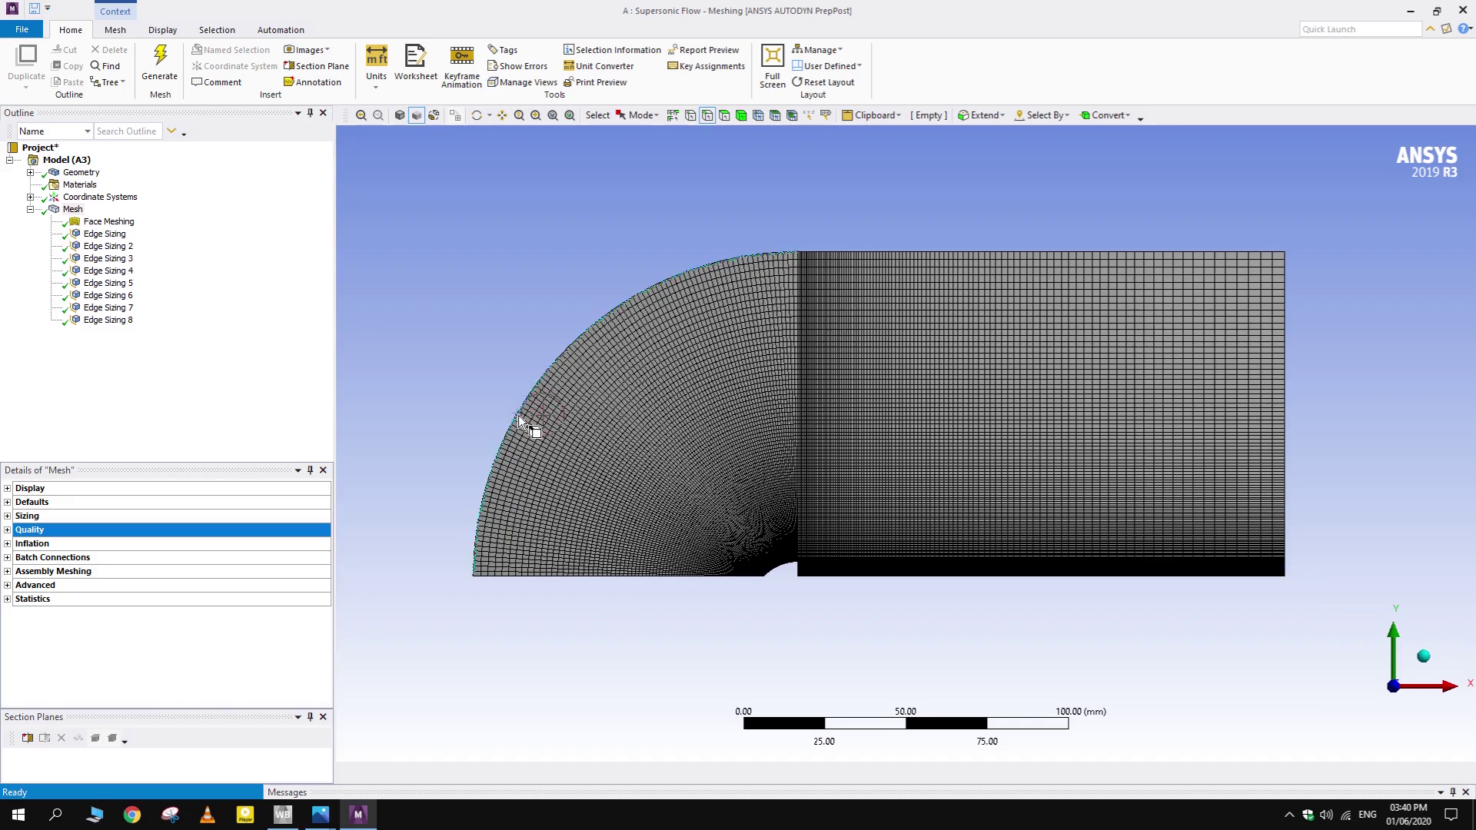
text(n)
text(Velocit)
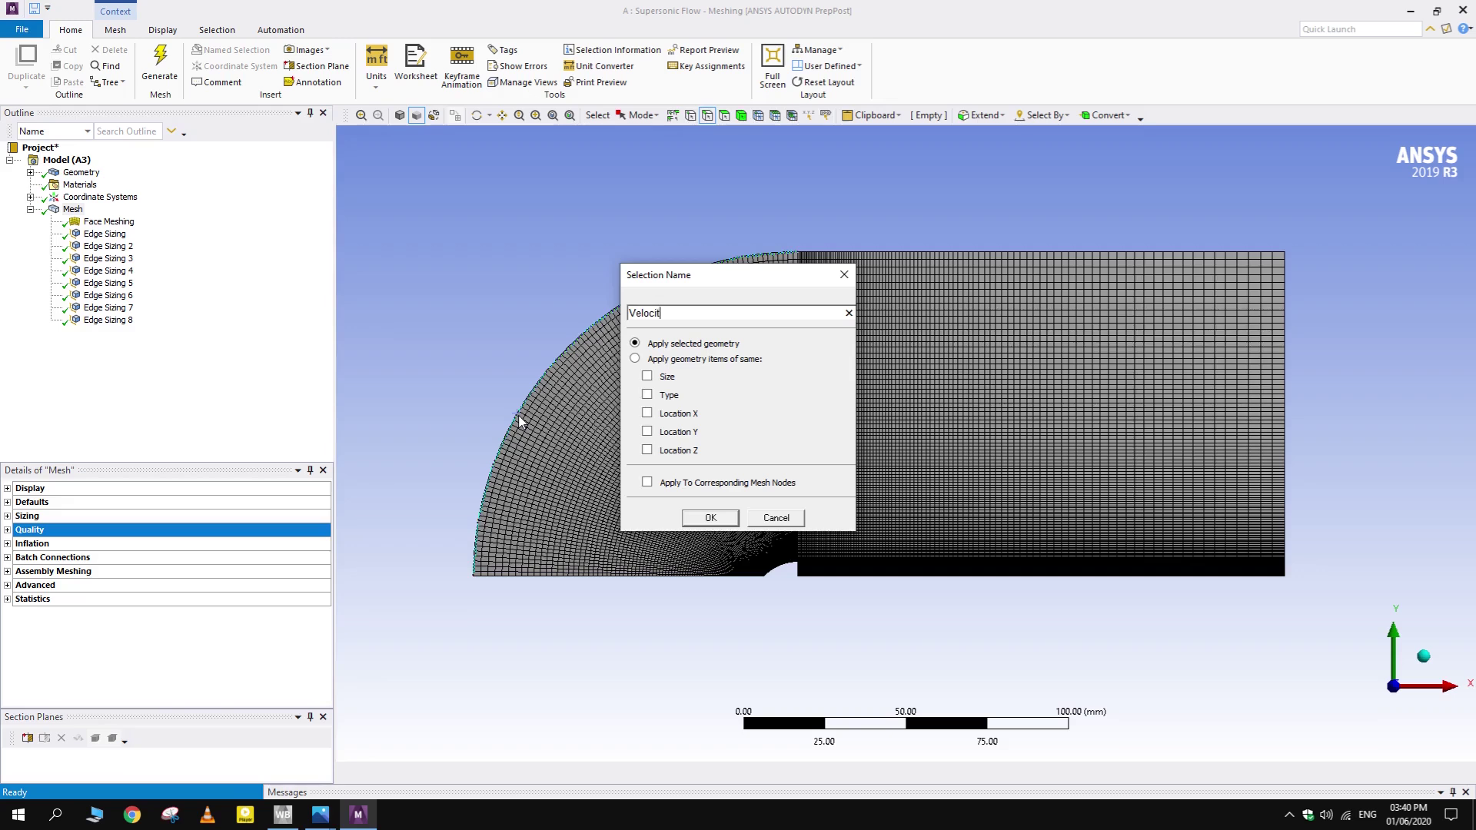
text(y_OM)
click(710, 517)
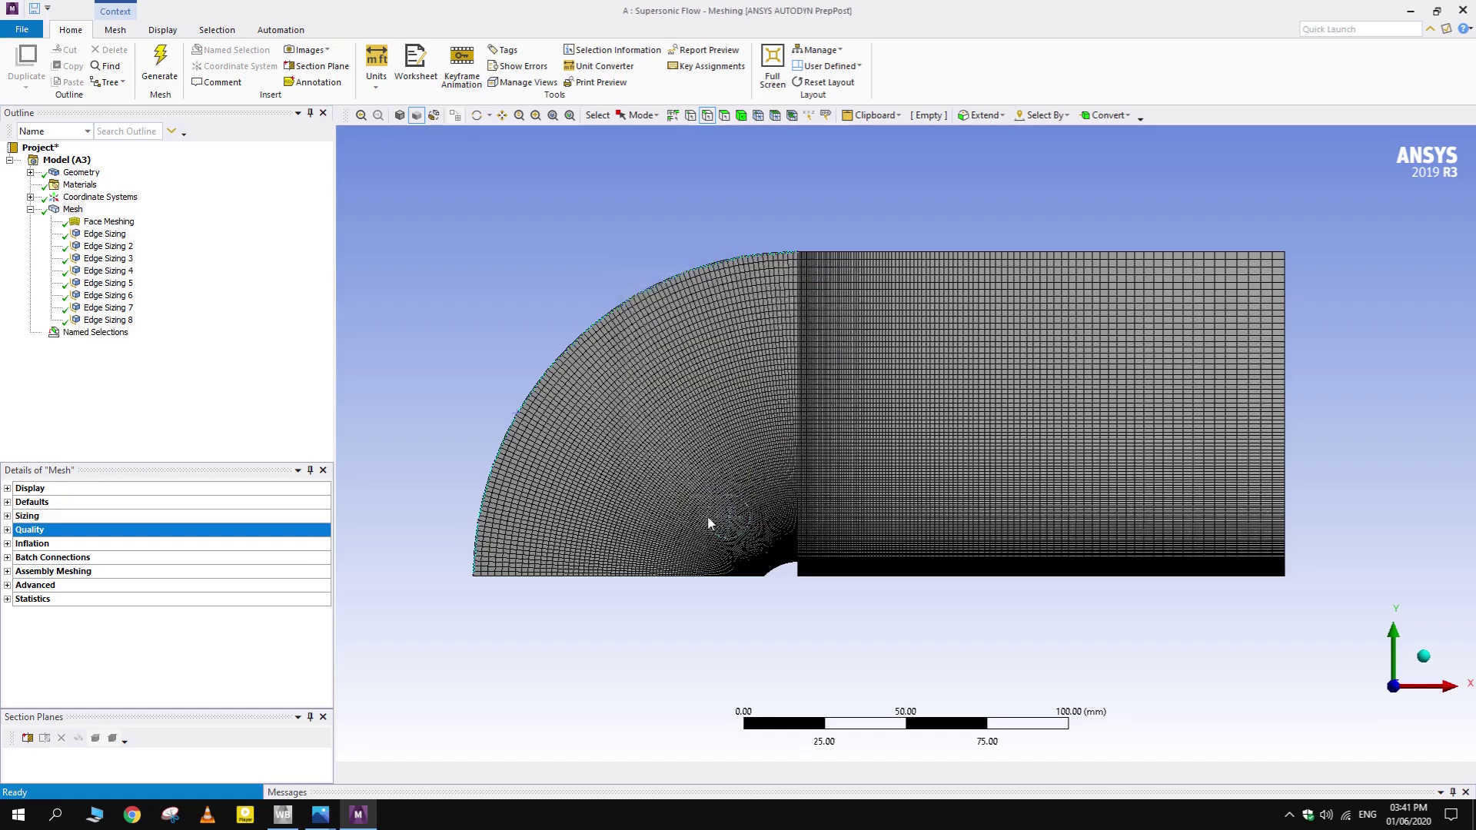
- Name the right outlet edge Pressure_Outlet, the top edge Pressure_FarField, and both bottom edges Axis
click(1286, 356)
text(nP)
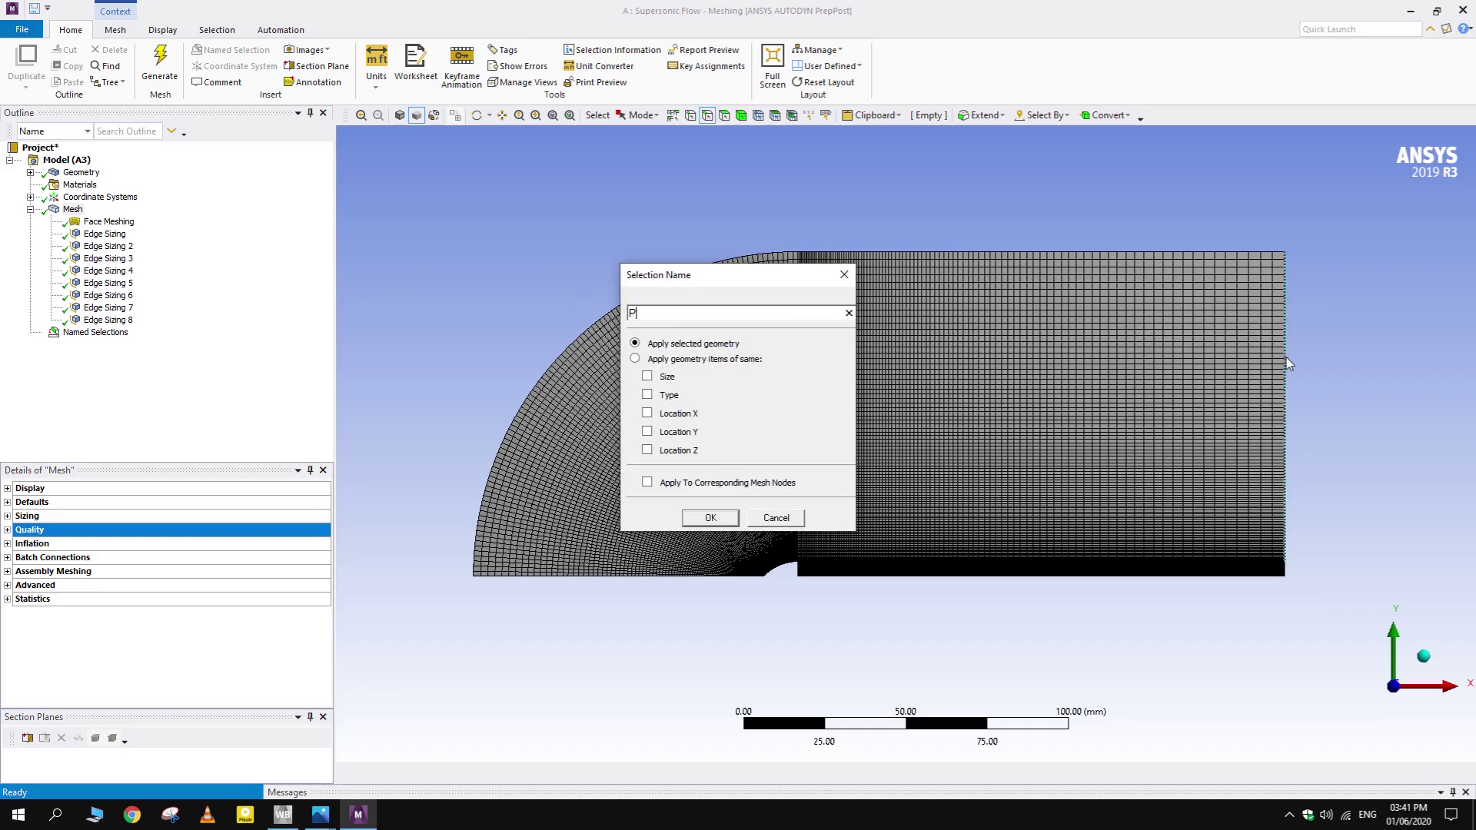
text(ressure_Outlet)
key(Return)
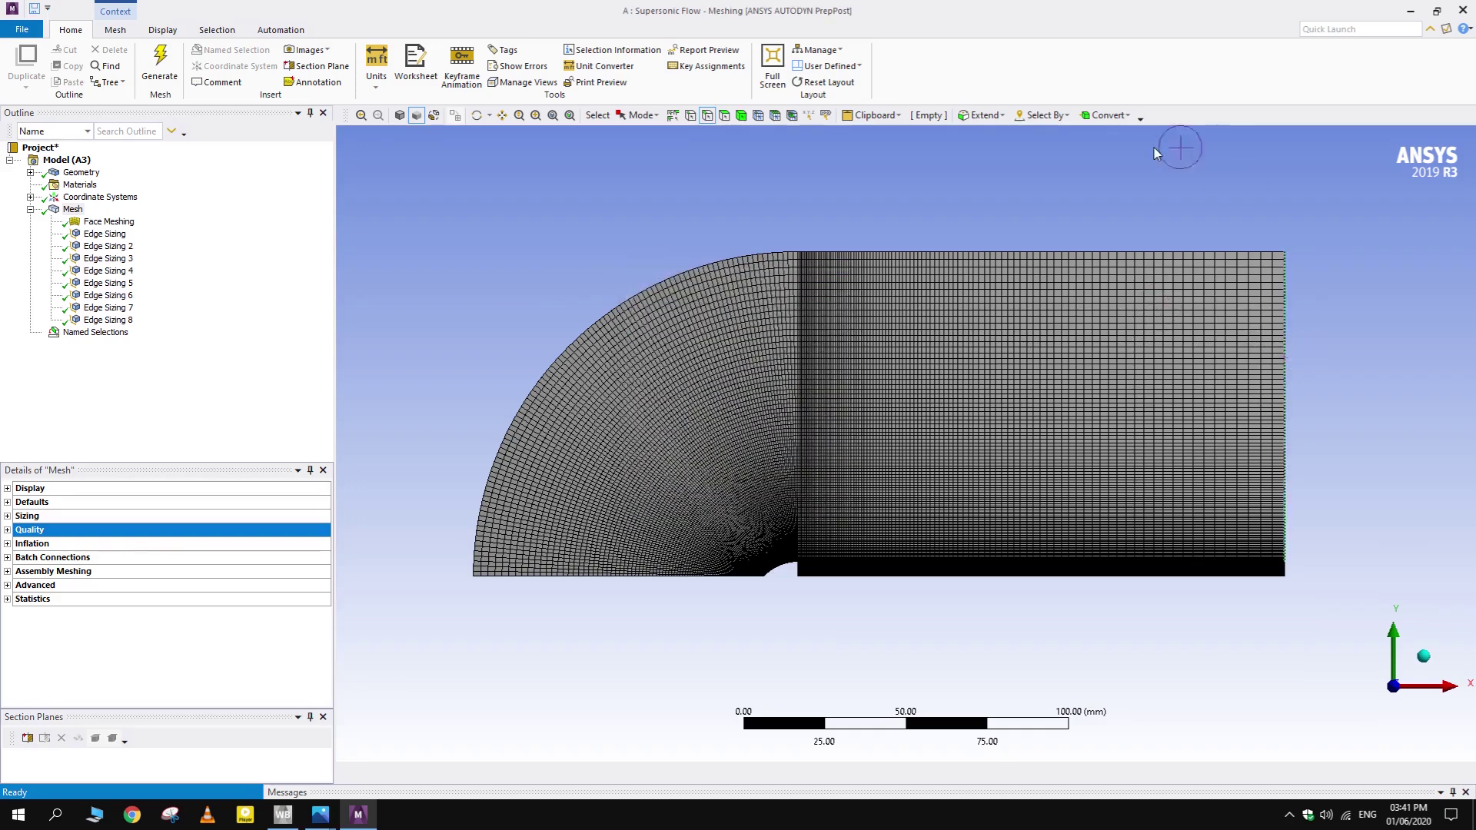
click(975, 258)
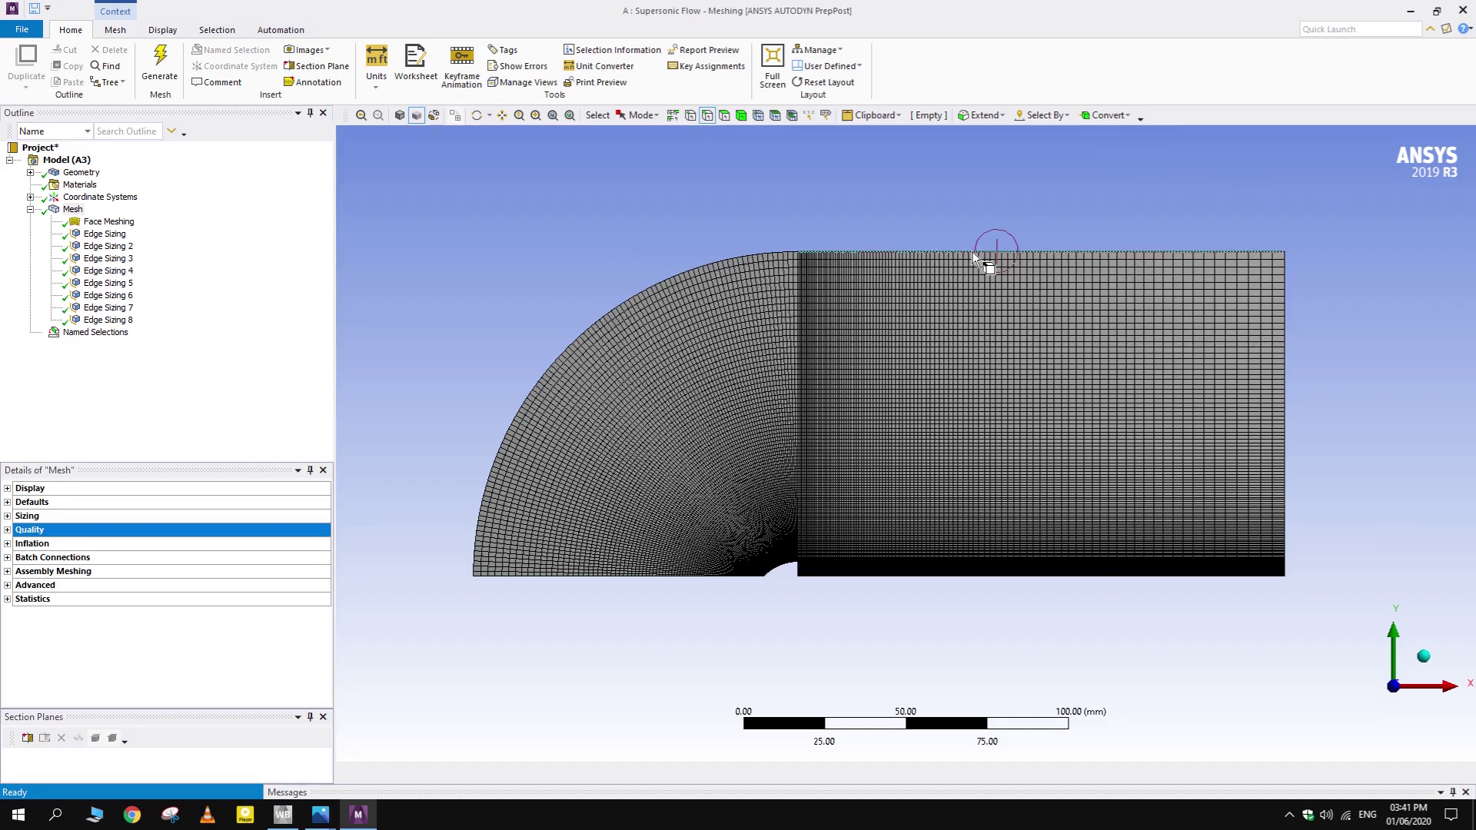
text(n)
text(Pressur)
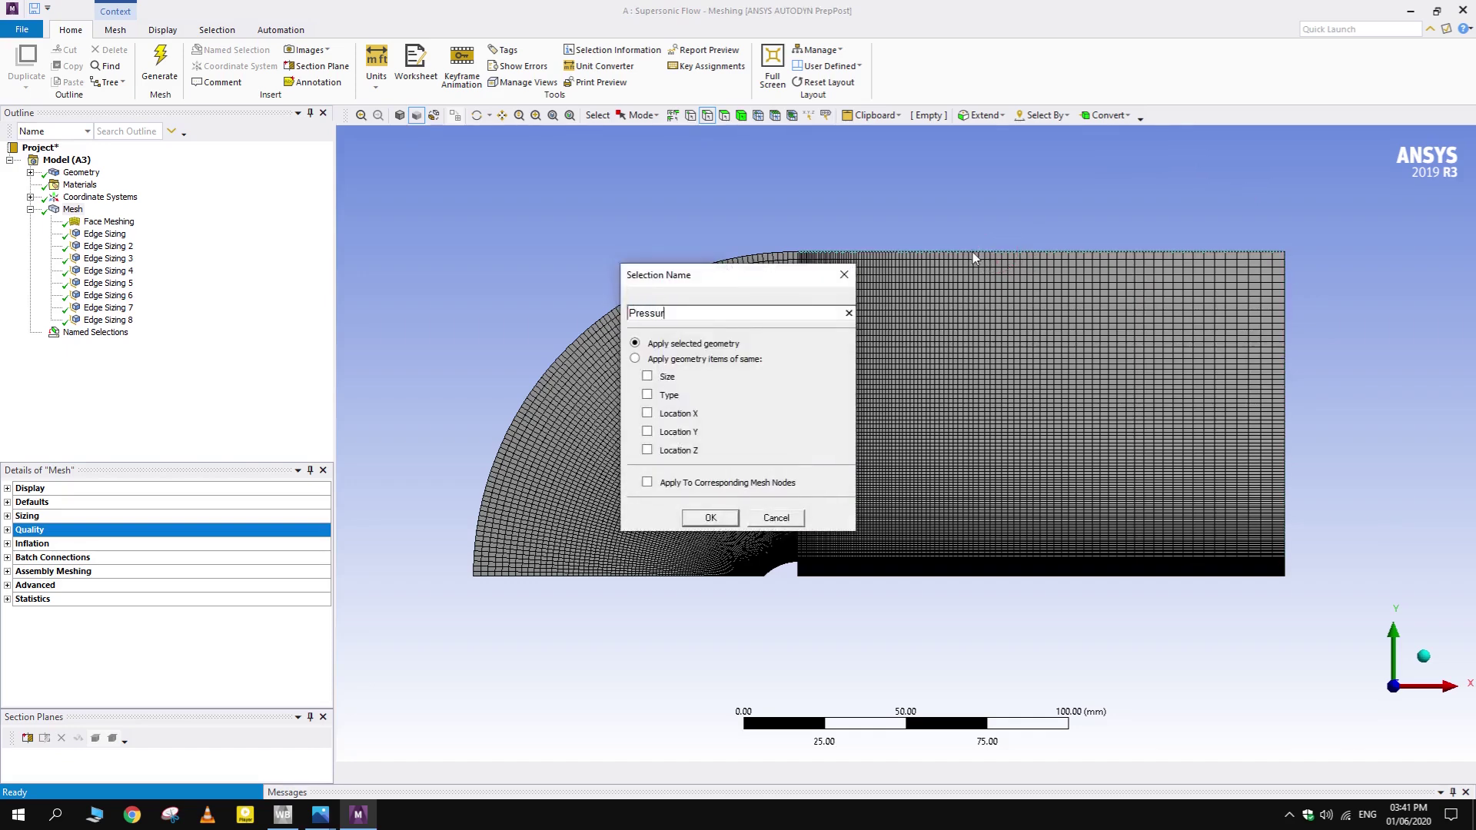
text(e_FarField)
key(Return)
click(573, 577)
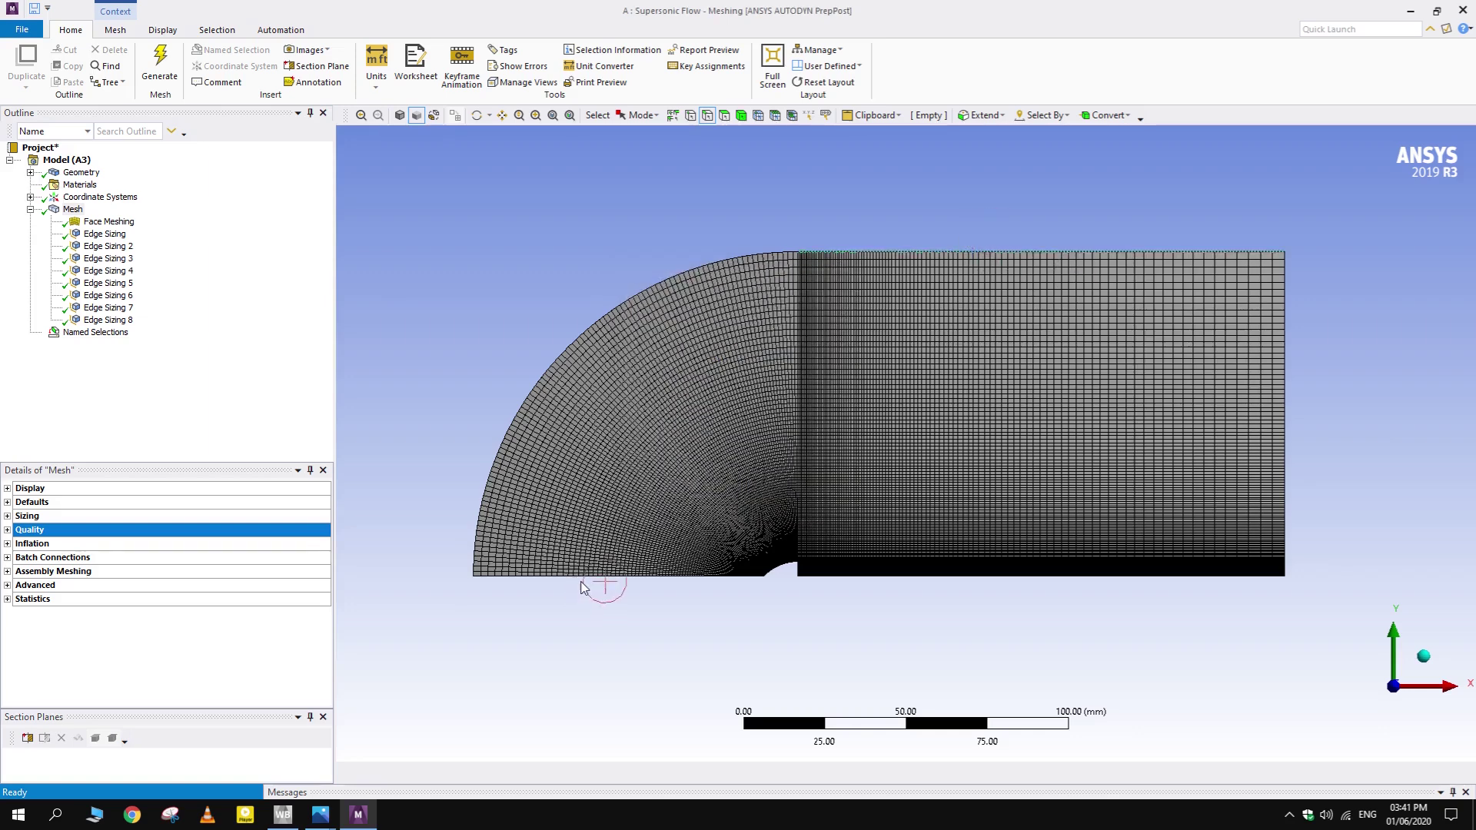
ctrl+click(971, 578)
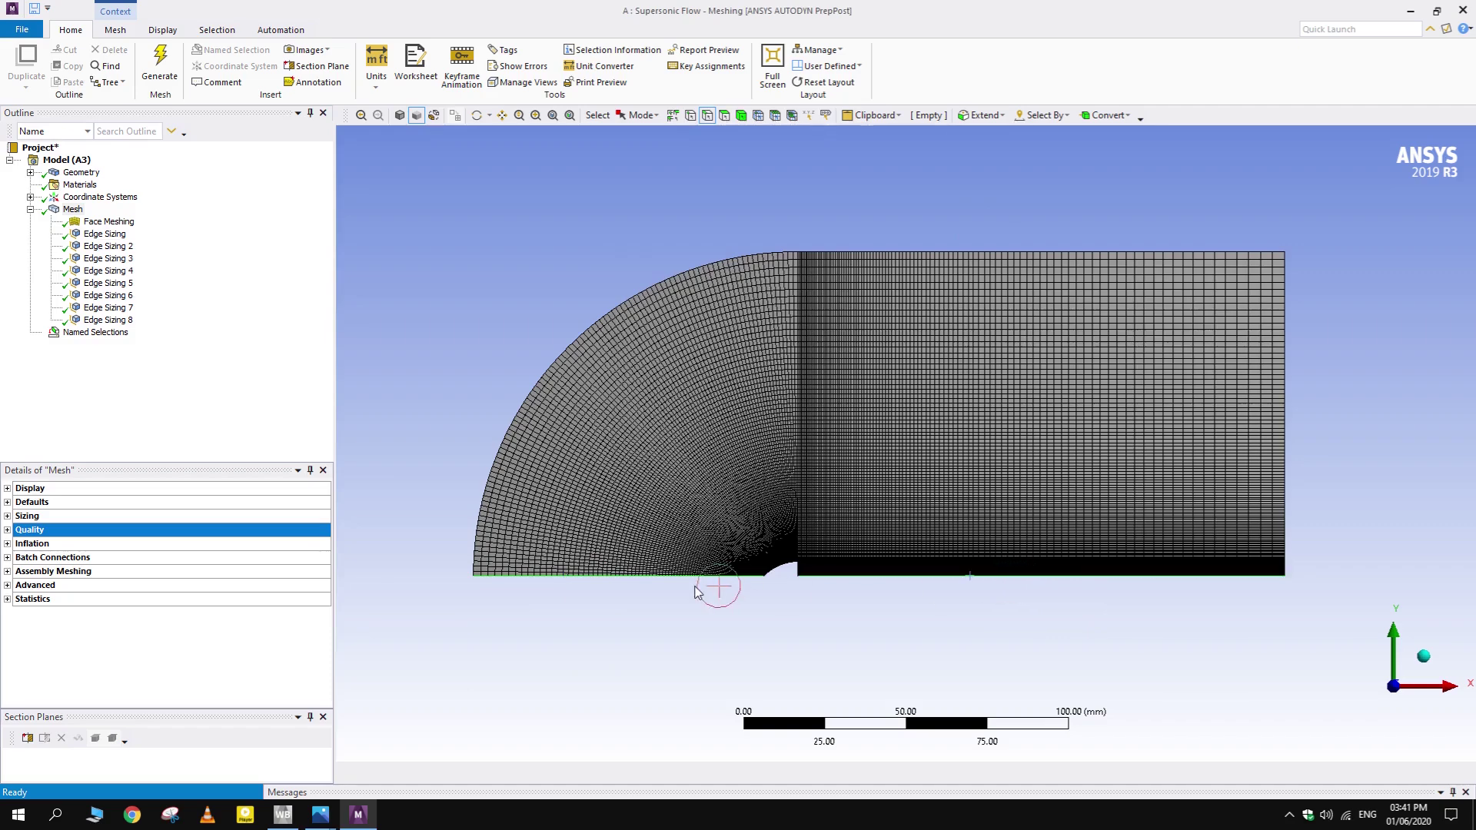
text(nA)
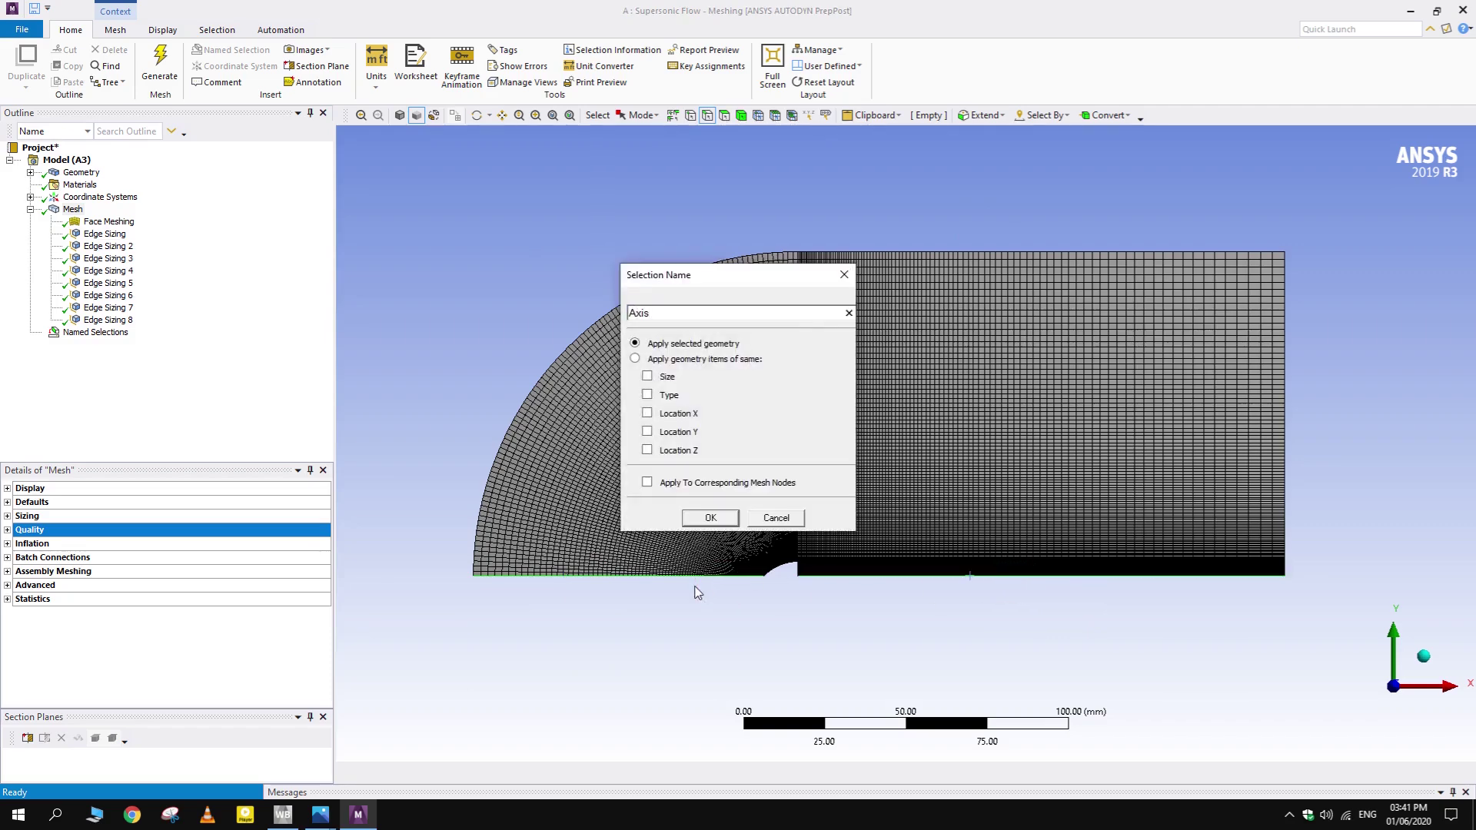
key(Return)
- Zoom in on the rounded nose and name its curve No-Slip
scroll(694, 593, up, 5)
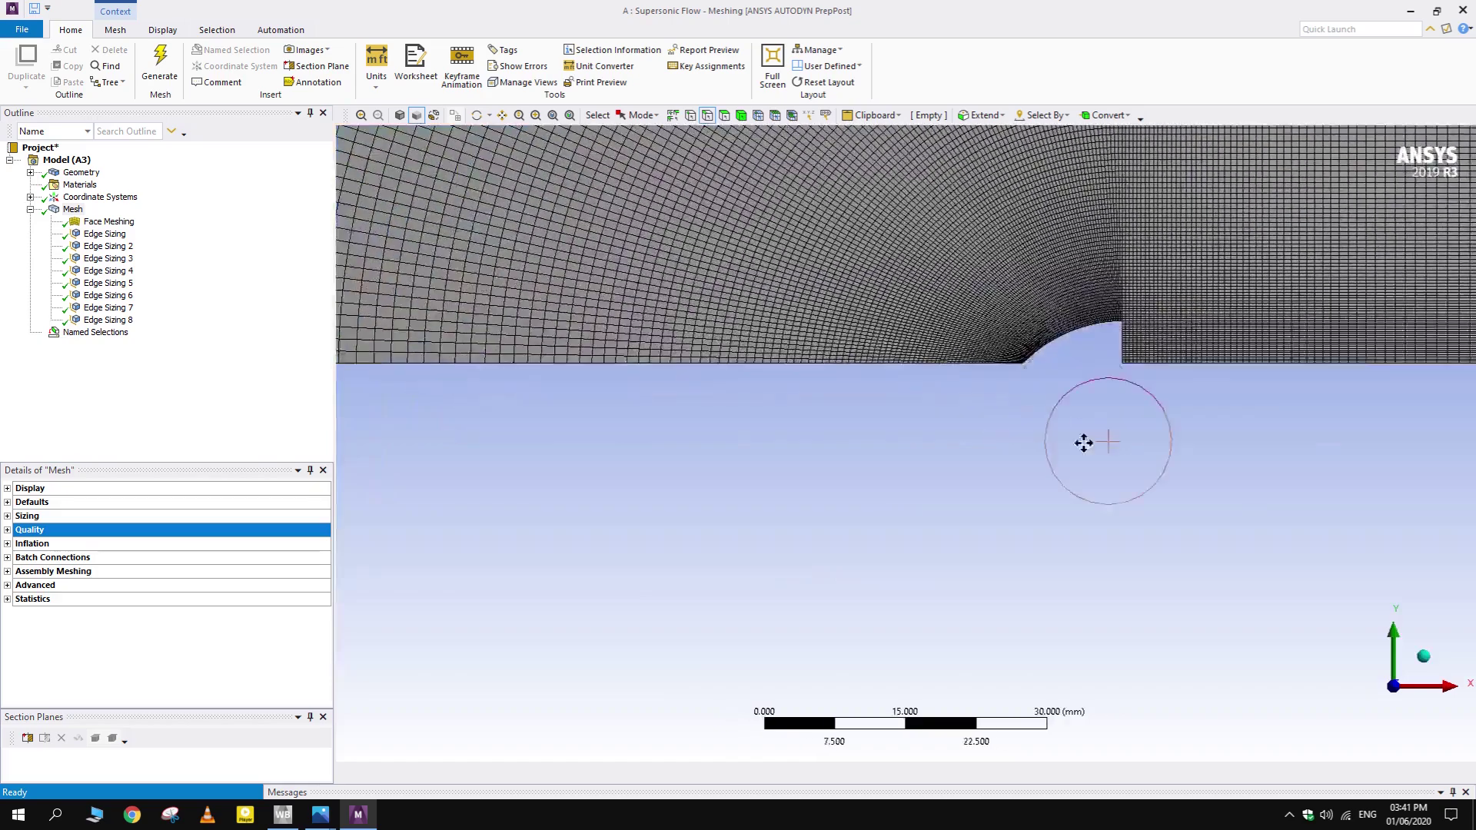
ctrl+middle_drag(1087, 438, 920, 530)
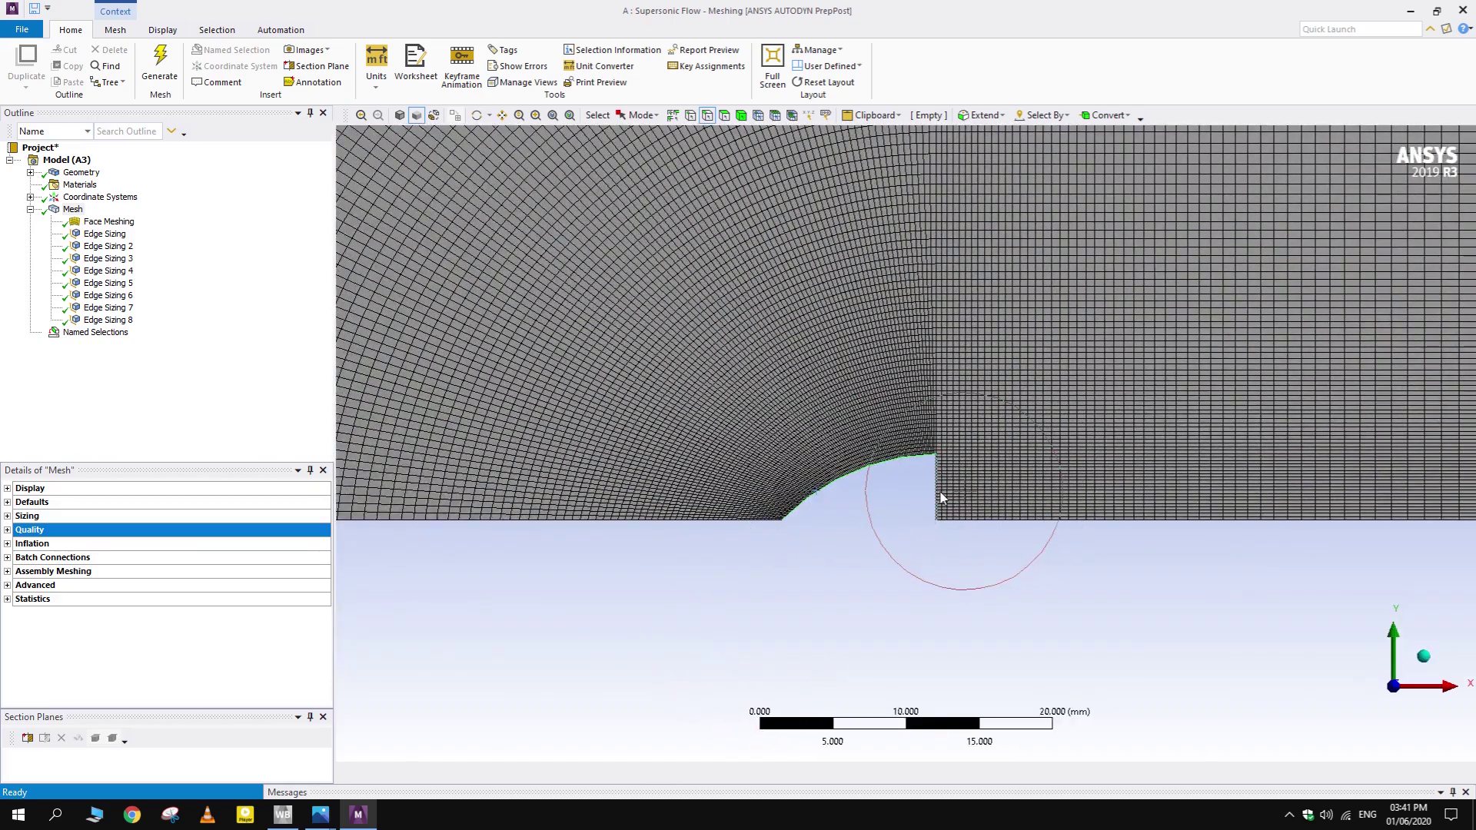
key(n)
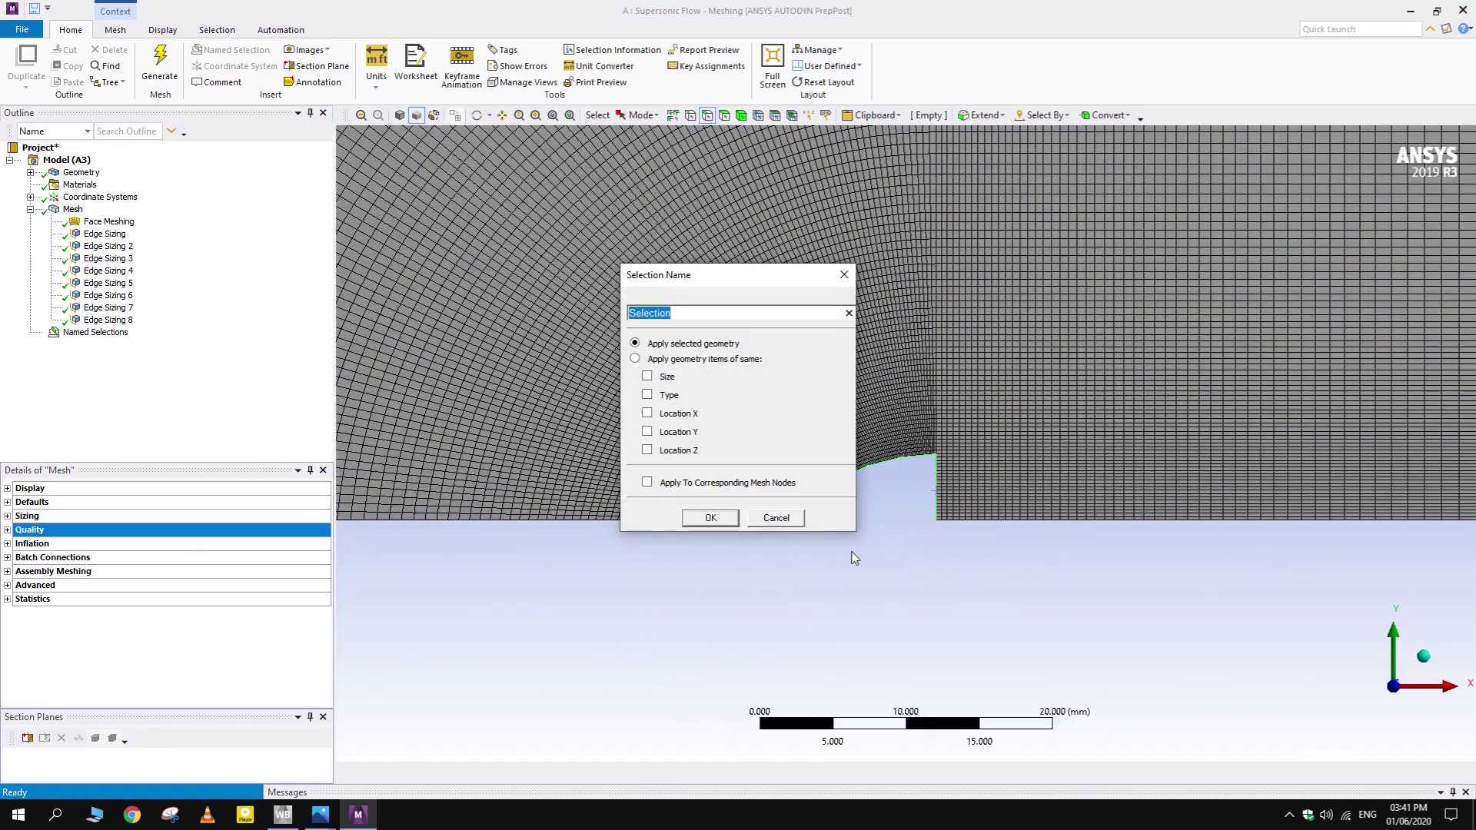
text(No-Slip)
click(710, 517)
- Regenerate the mesh with the named boundaries
scroll(863, 395, down, 5)
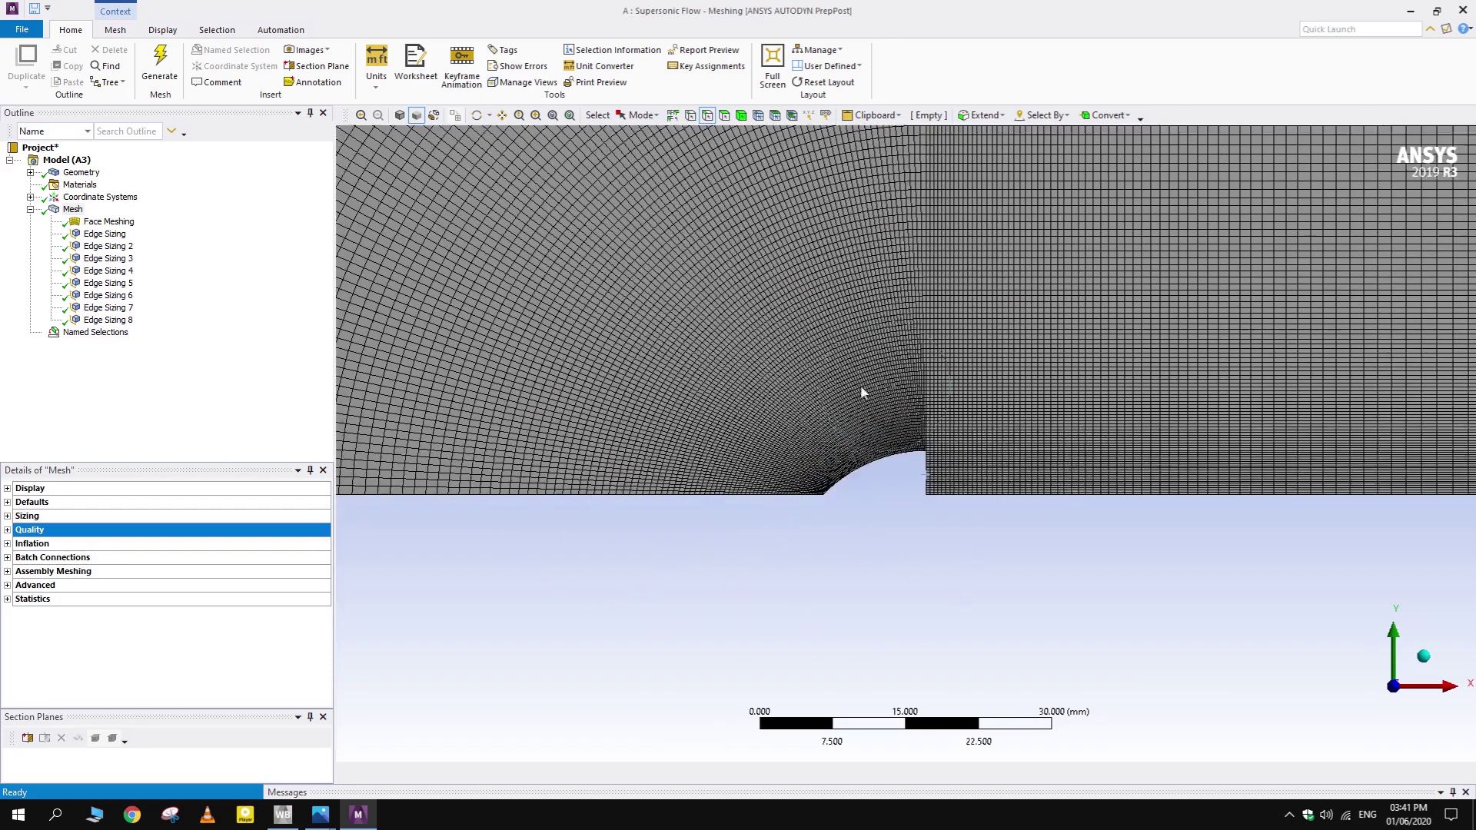
scroll(734, 569, down, 2)
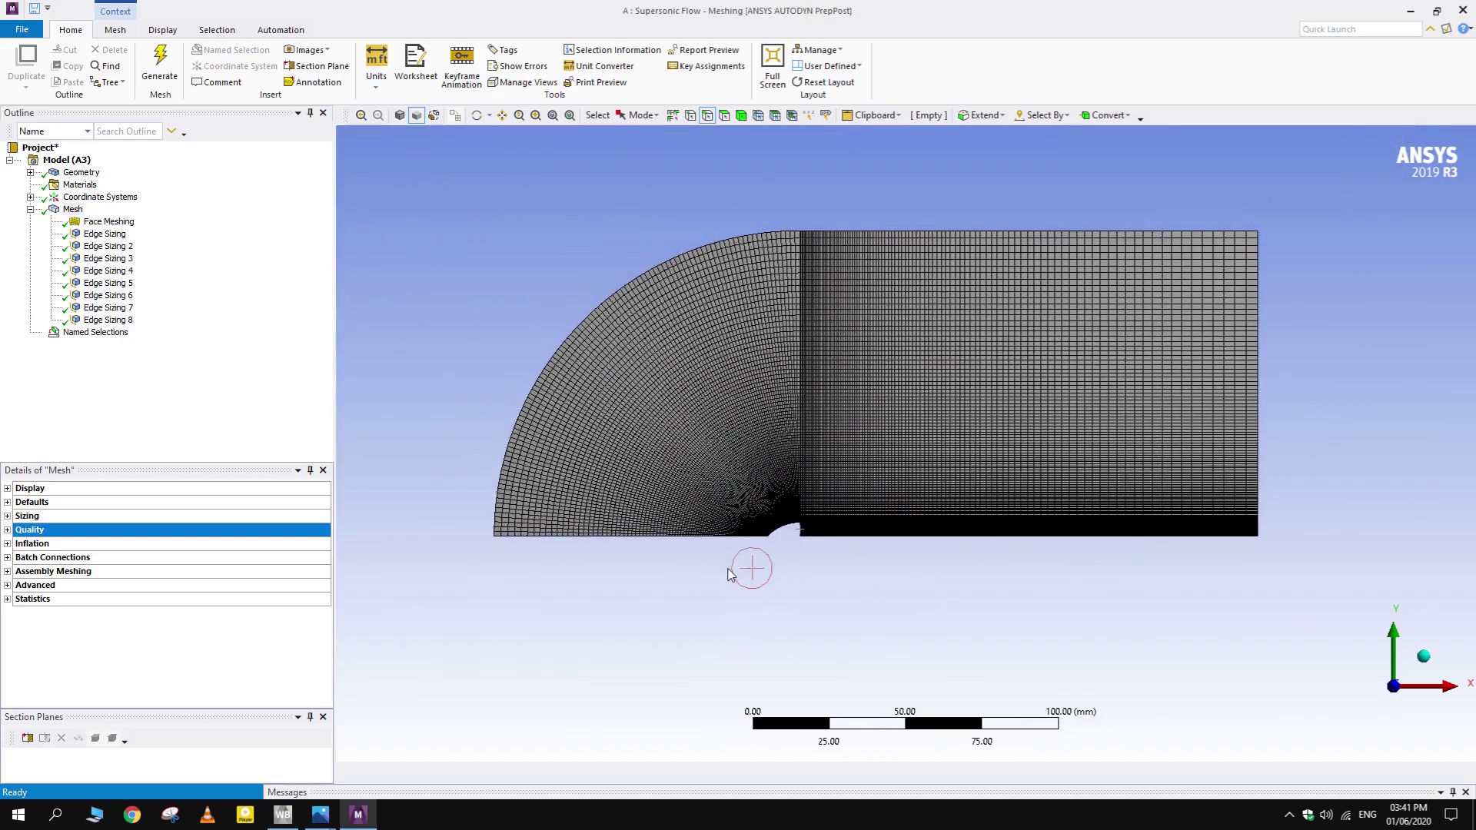
right_click(55, 205)
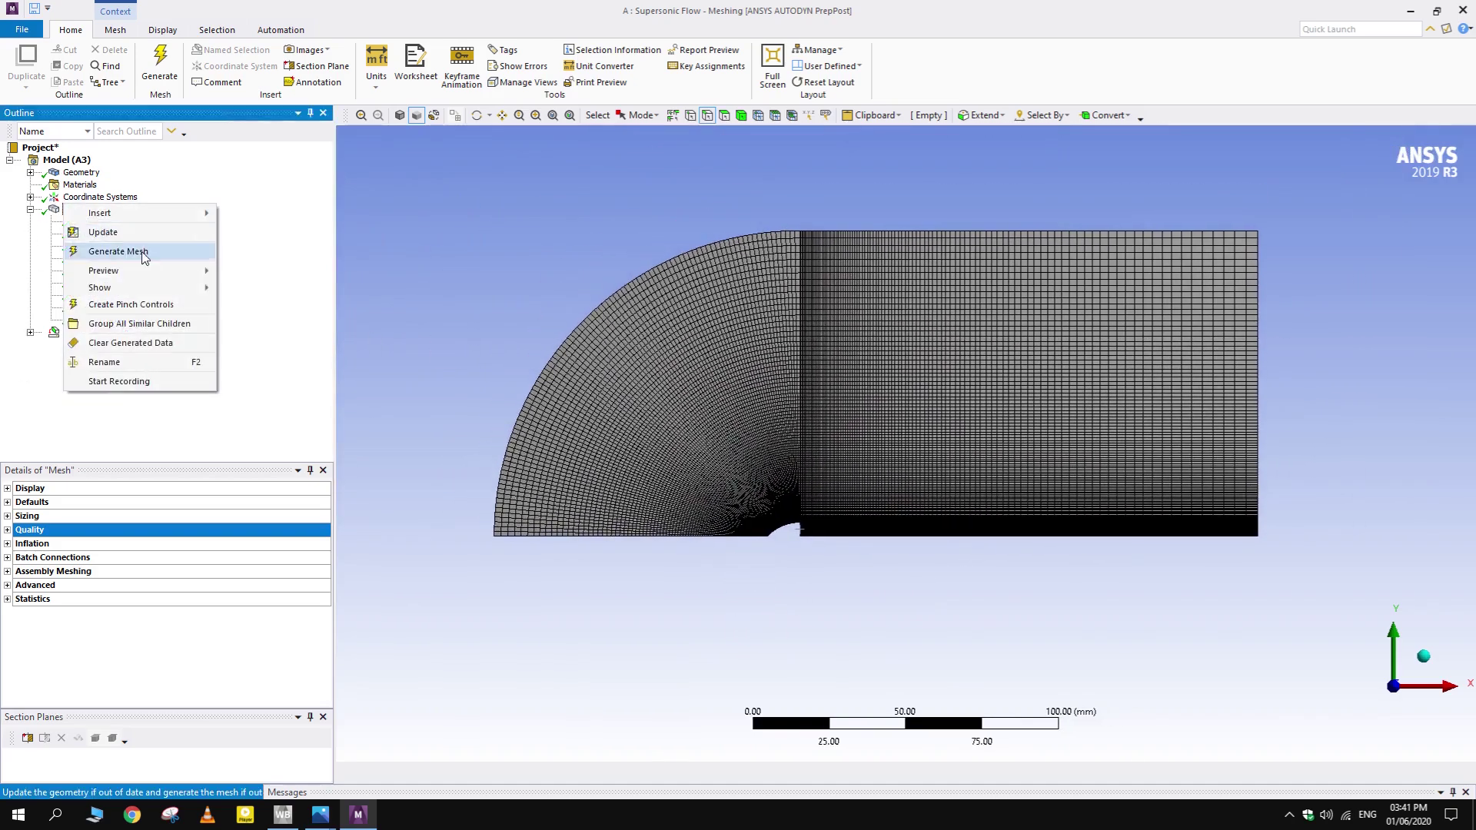
click(119, 238)
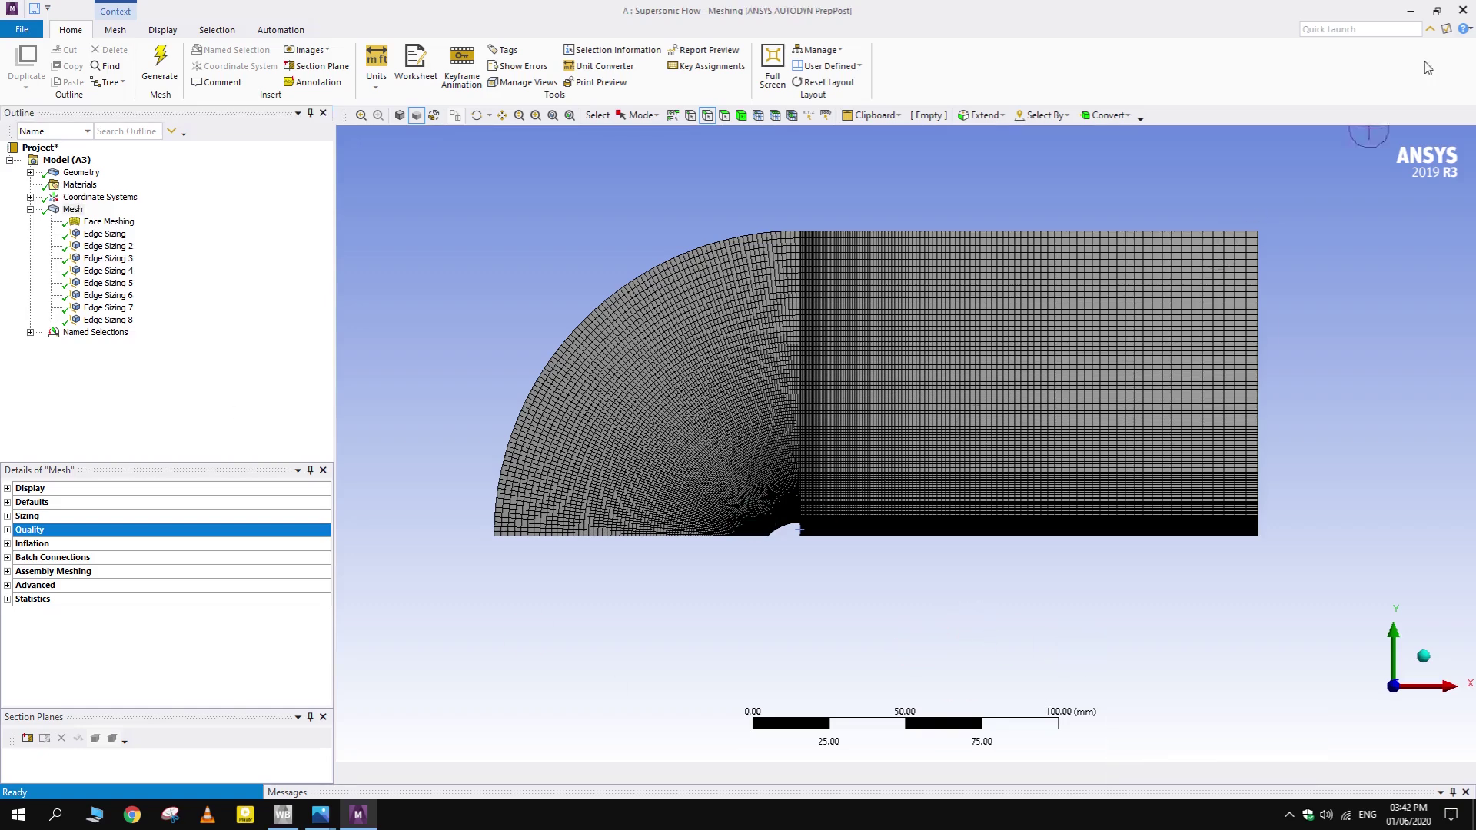
- Close Meshing and launch Fluent in 2D double precision with 4 parallel processes
click(1463, 10)
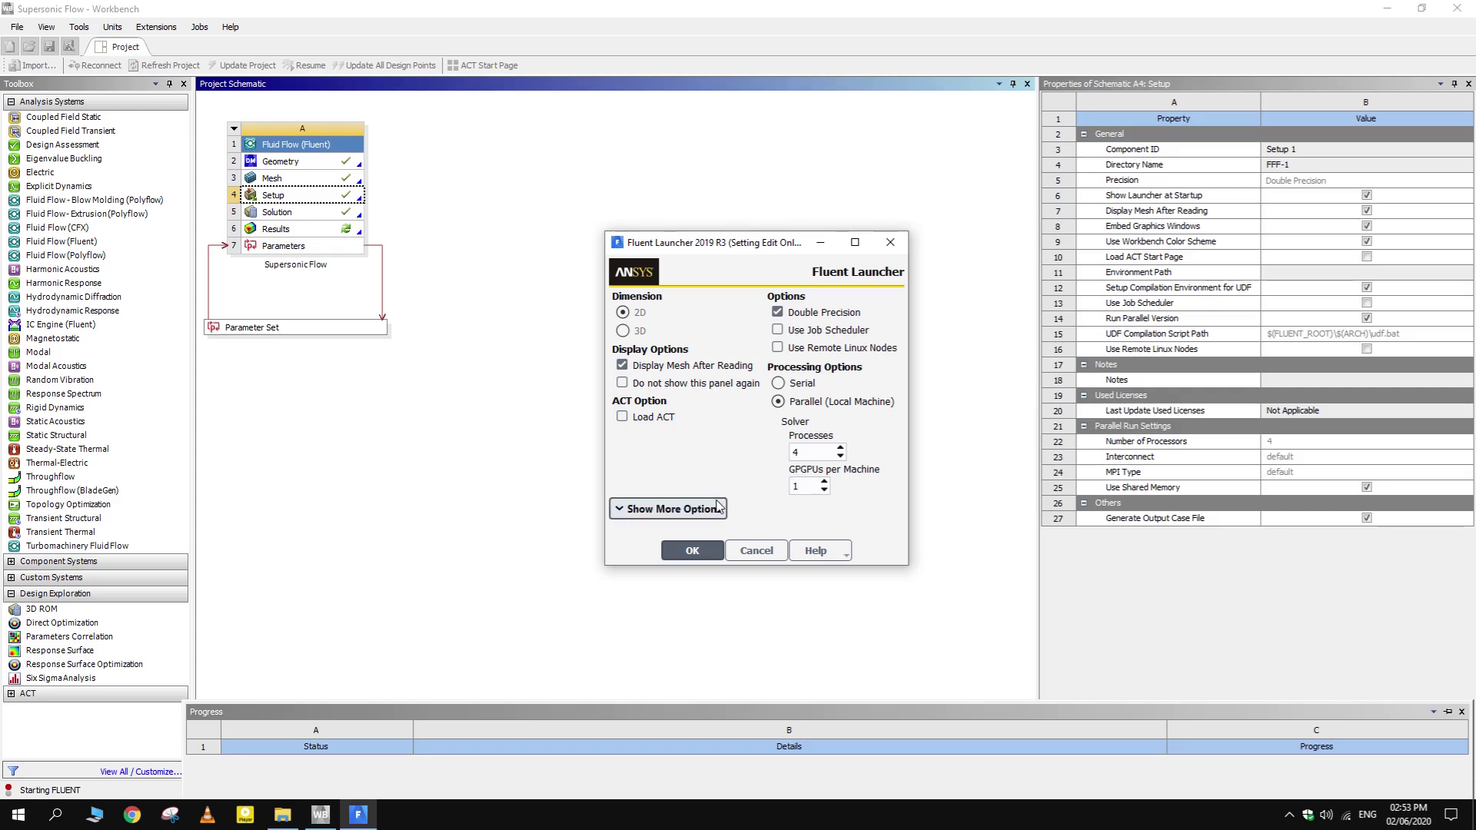
click(699, 551)
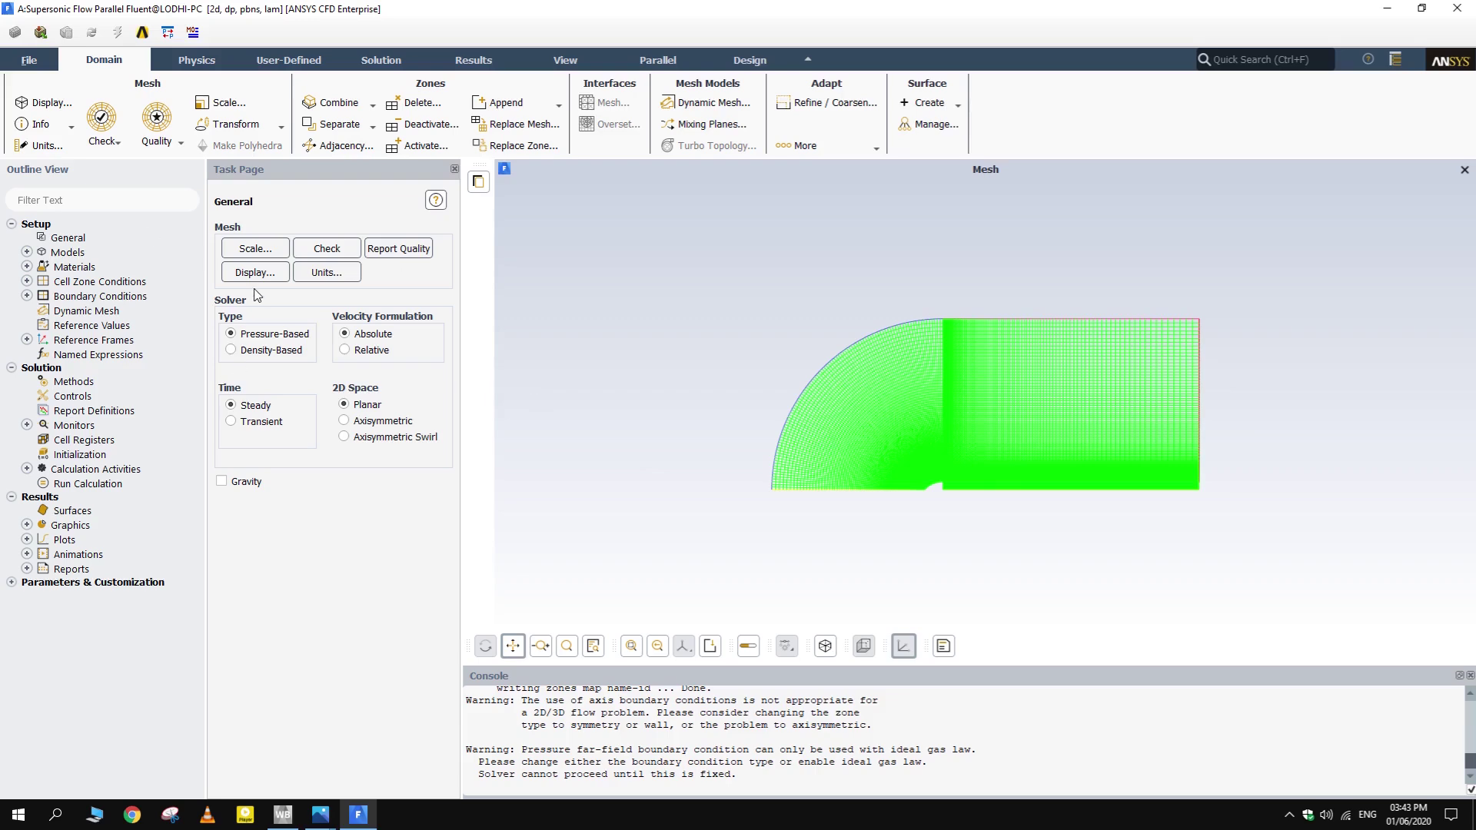
- Make the solver density-based with an axisymmetric 2D space, then show the Models list
click(231, 351)
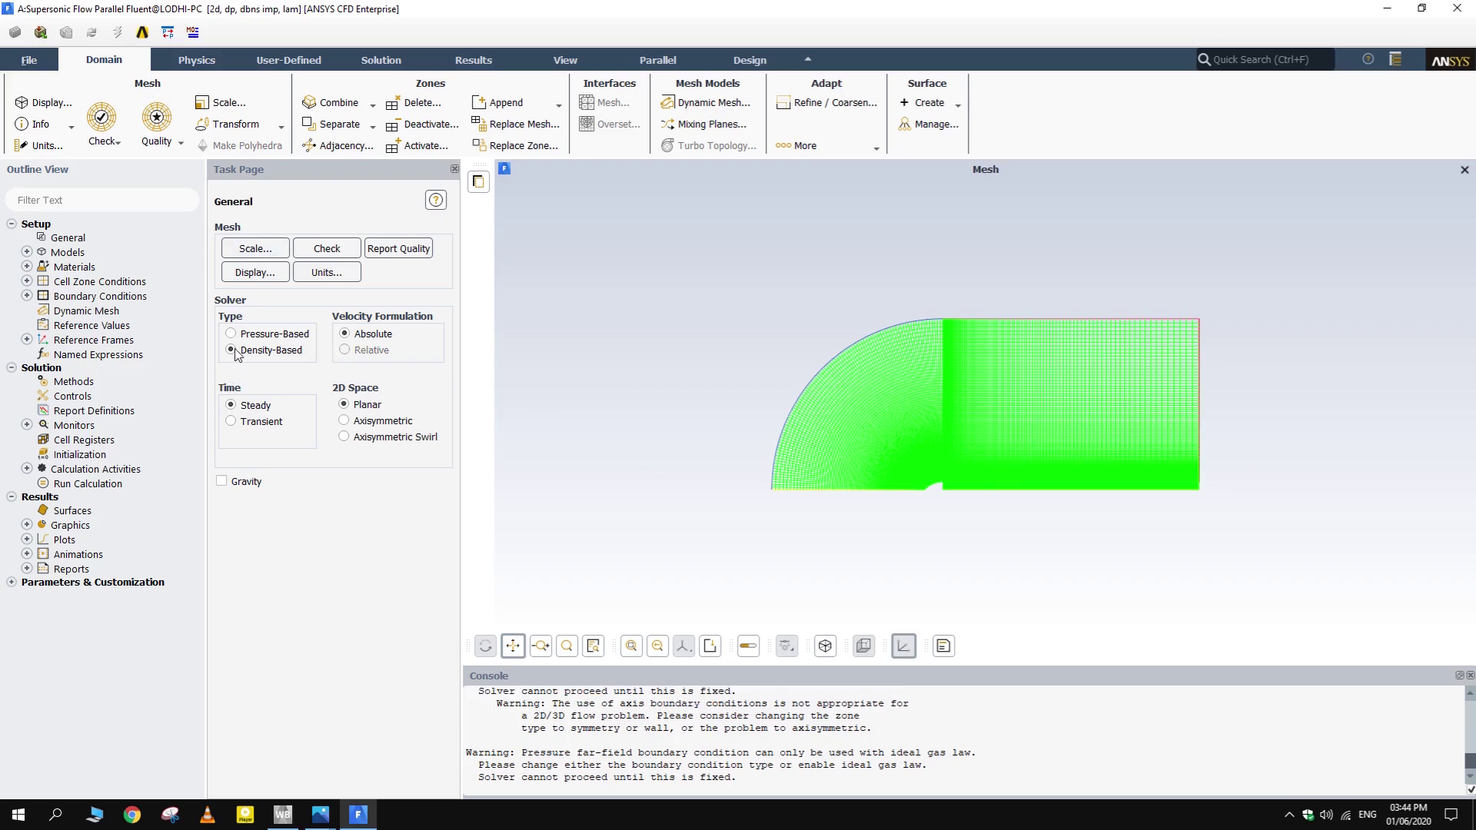
click(344, 420)
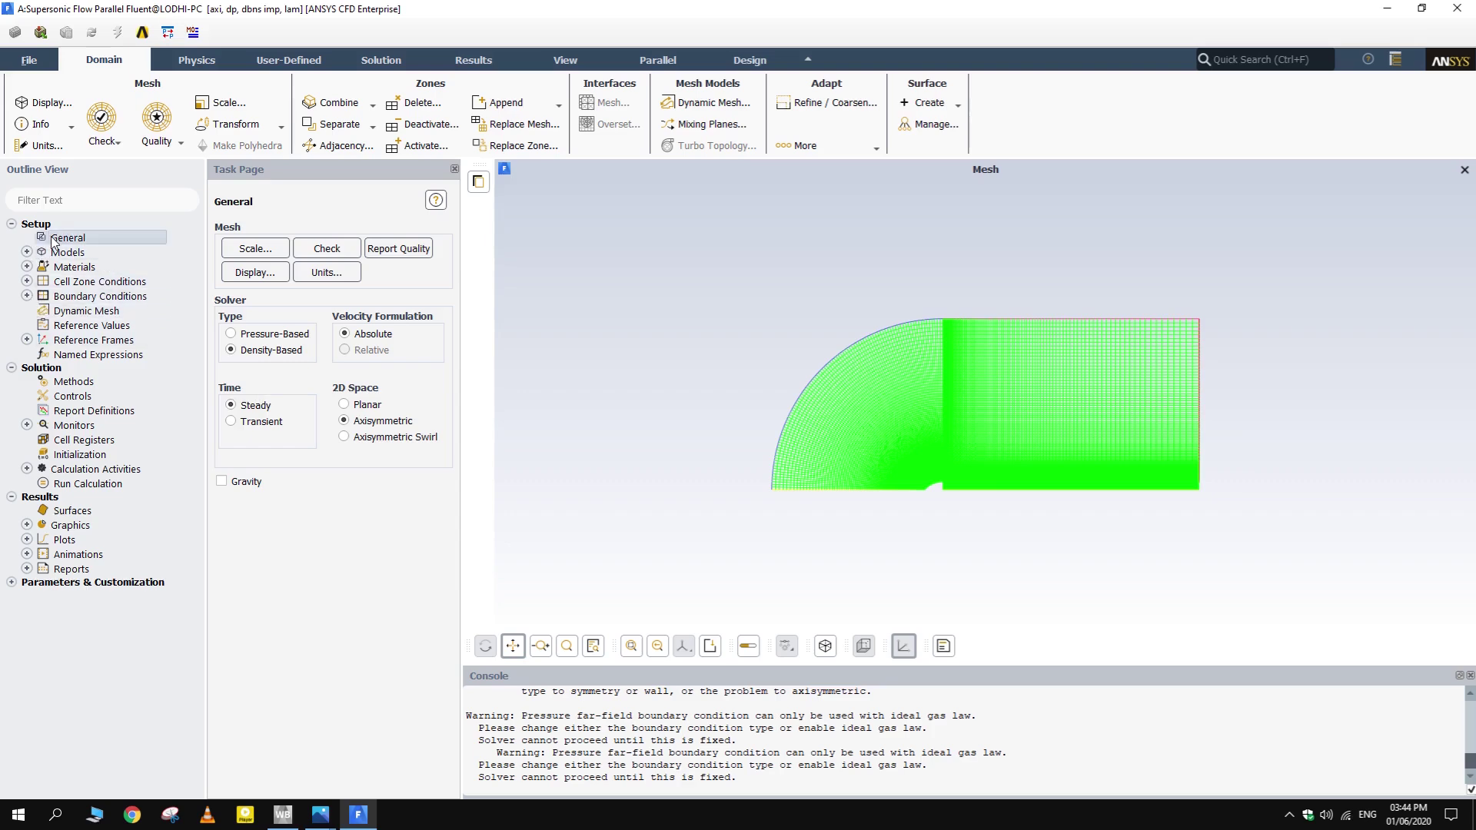
double_click(71, 254)
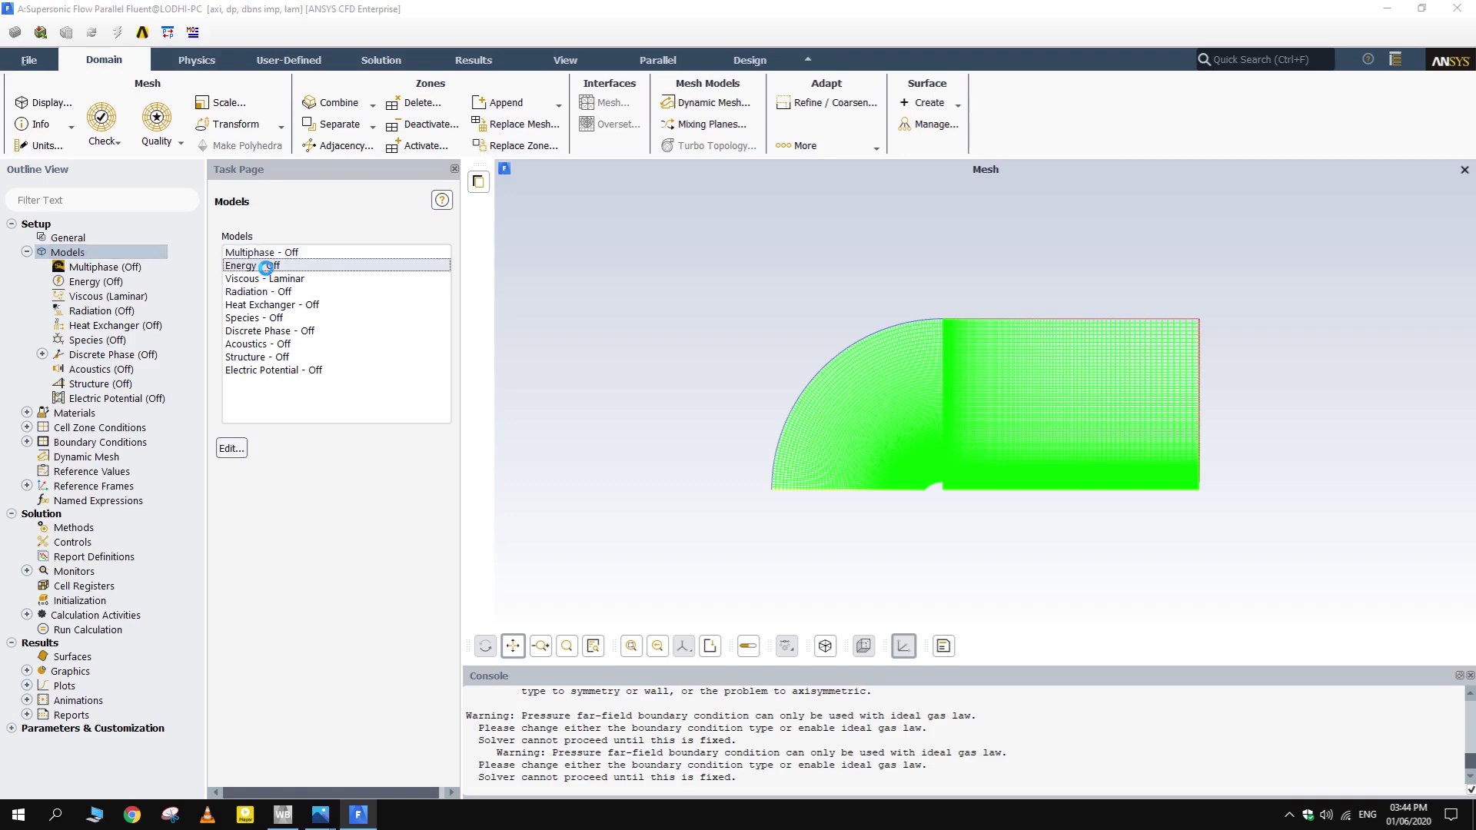
- Turn on the energy equation
double_click(253, 266)
click(228, 438)
click(233, 488)
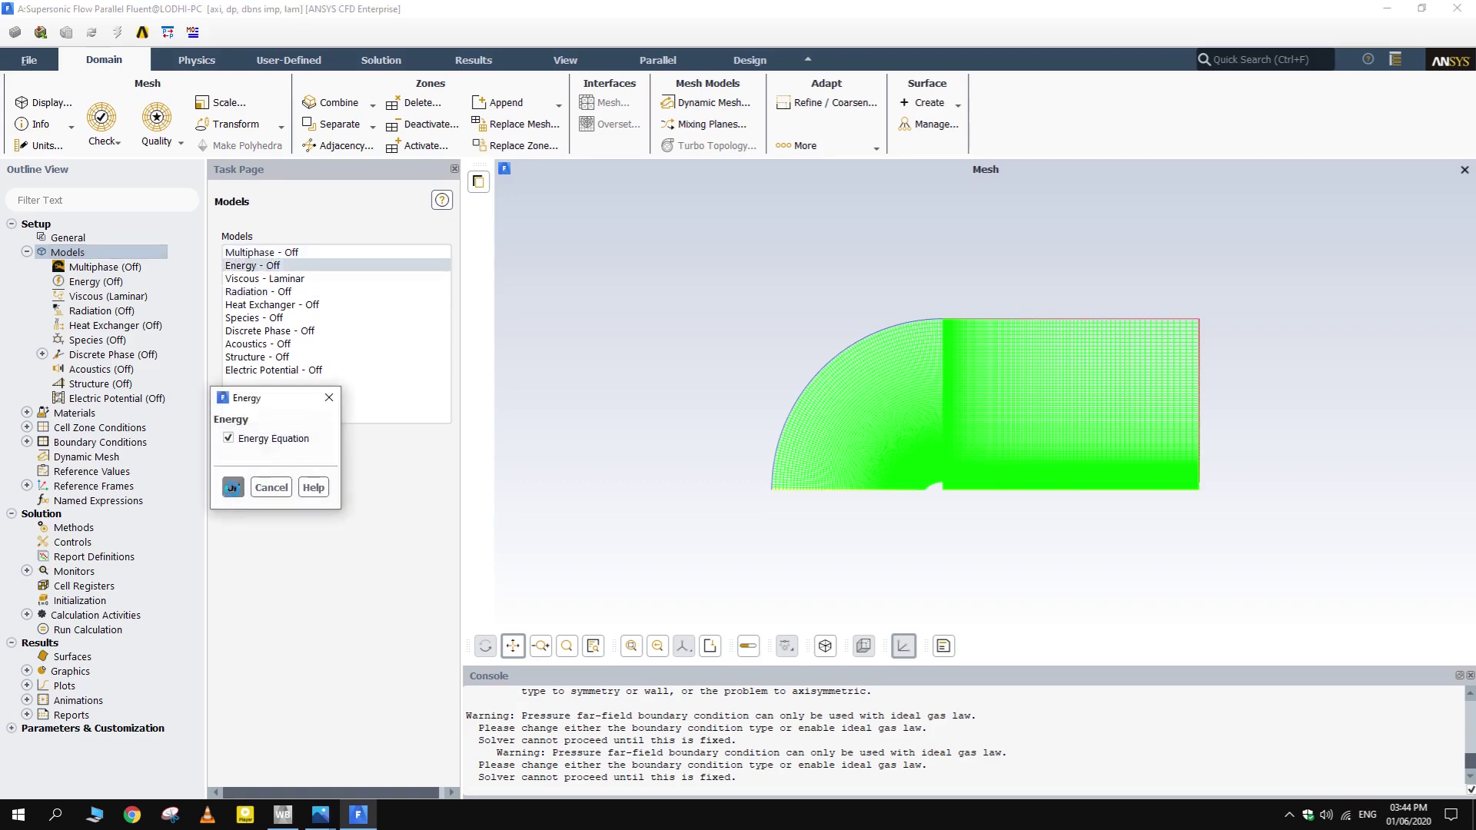
- Change the viscous model from laminar to Standard k-omega with the Production Limiter
double_click(285, 279)
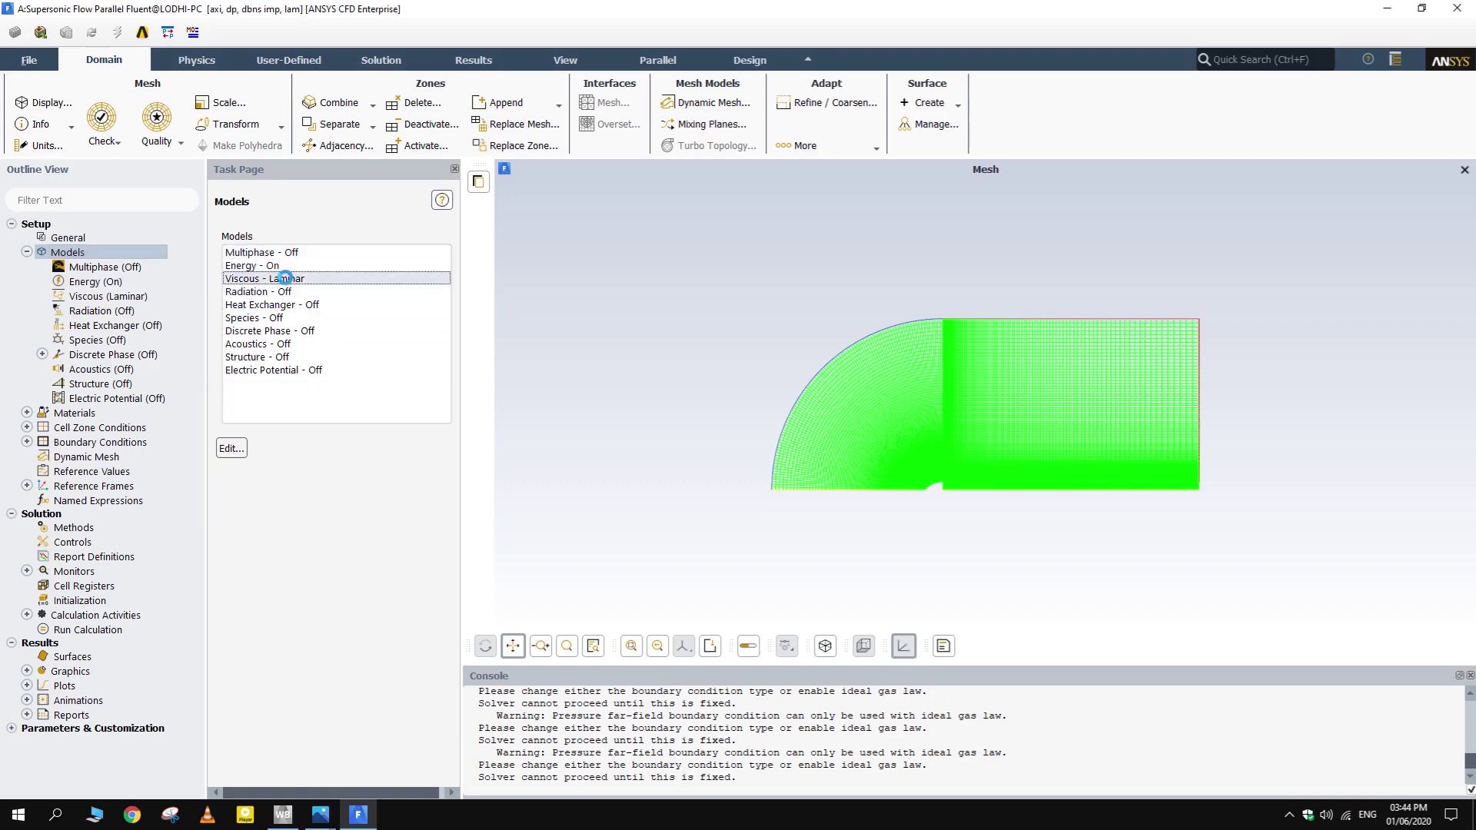
drag(304, 401, 336, 343)
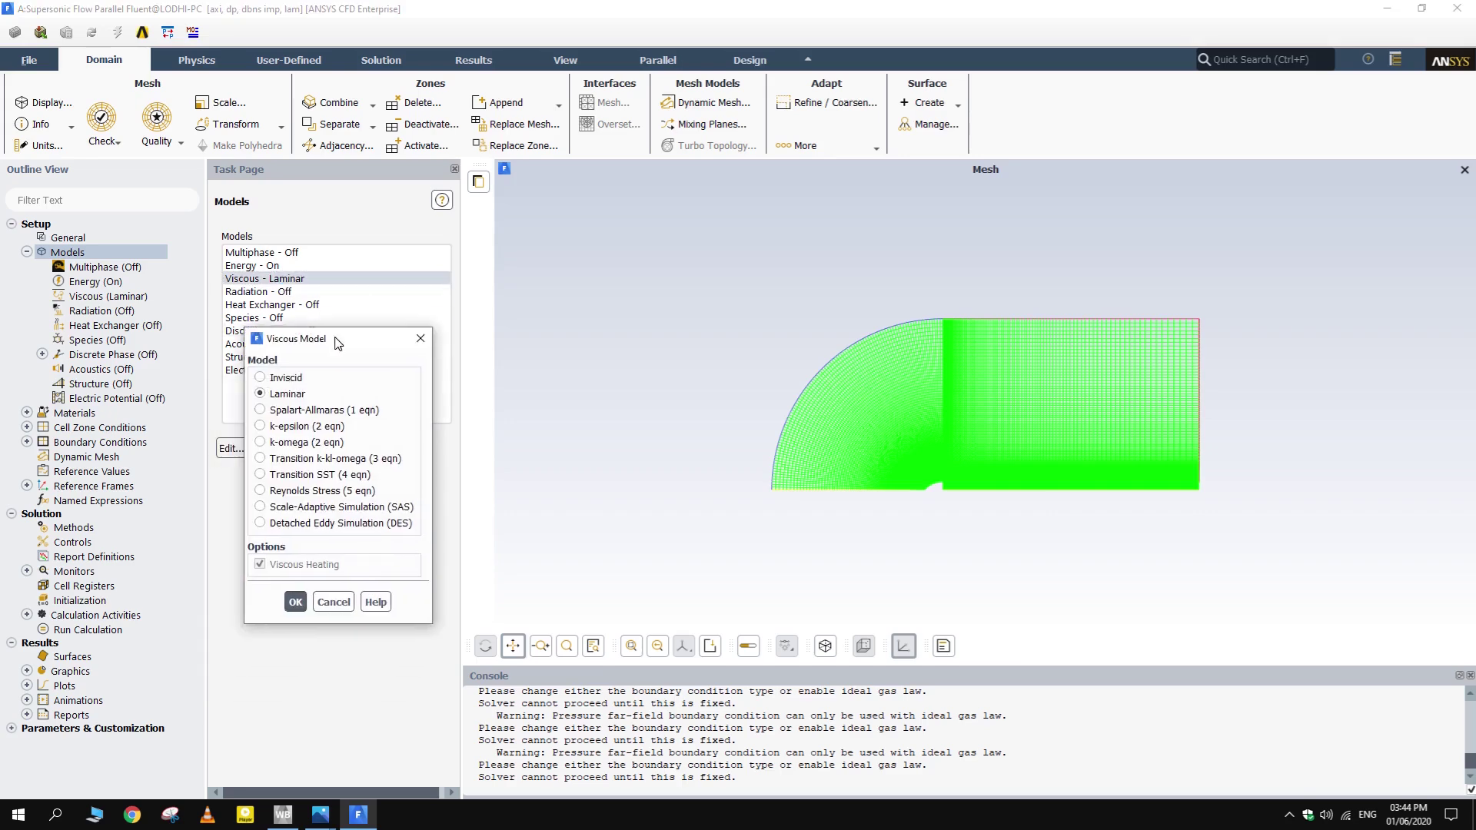
click(260, 443)
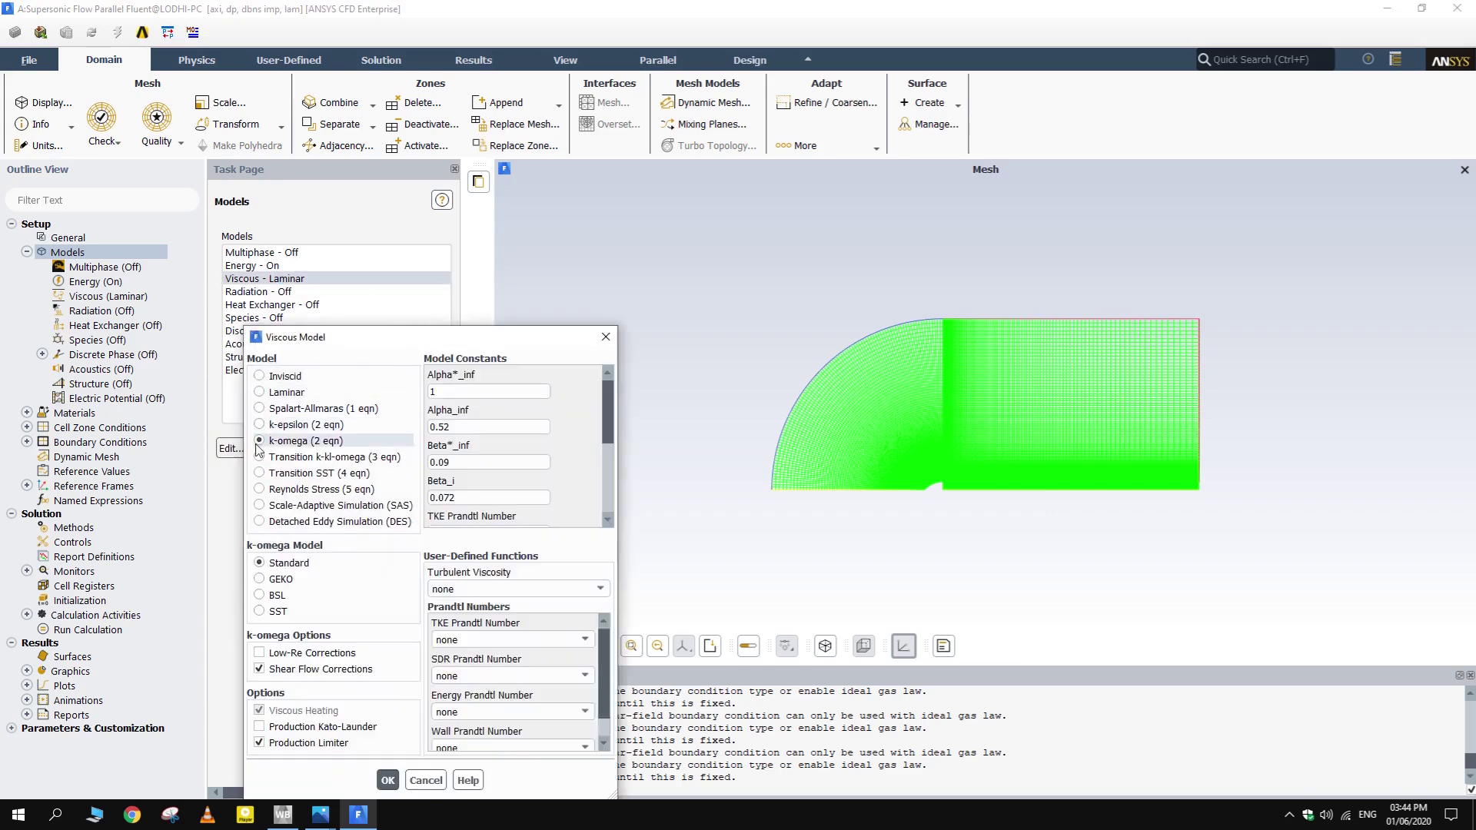
drag(376, 339, 378, 111)
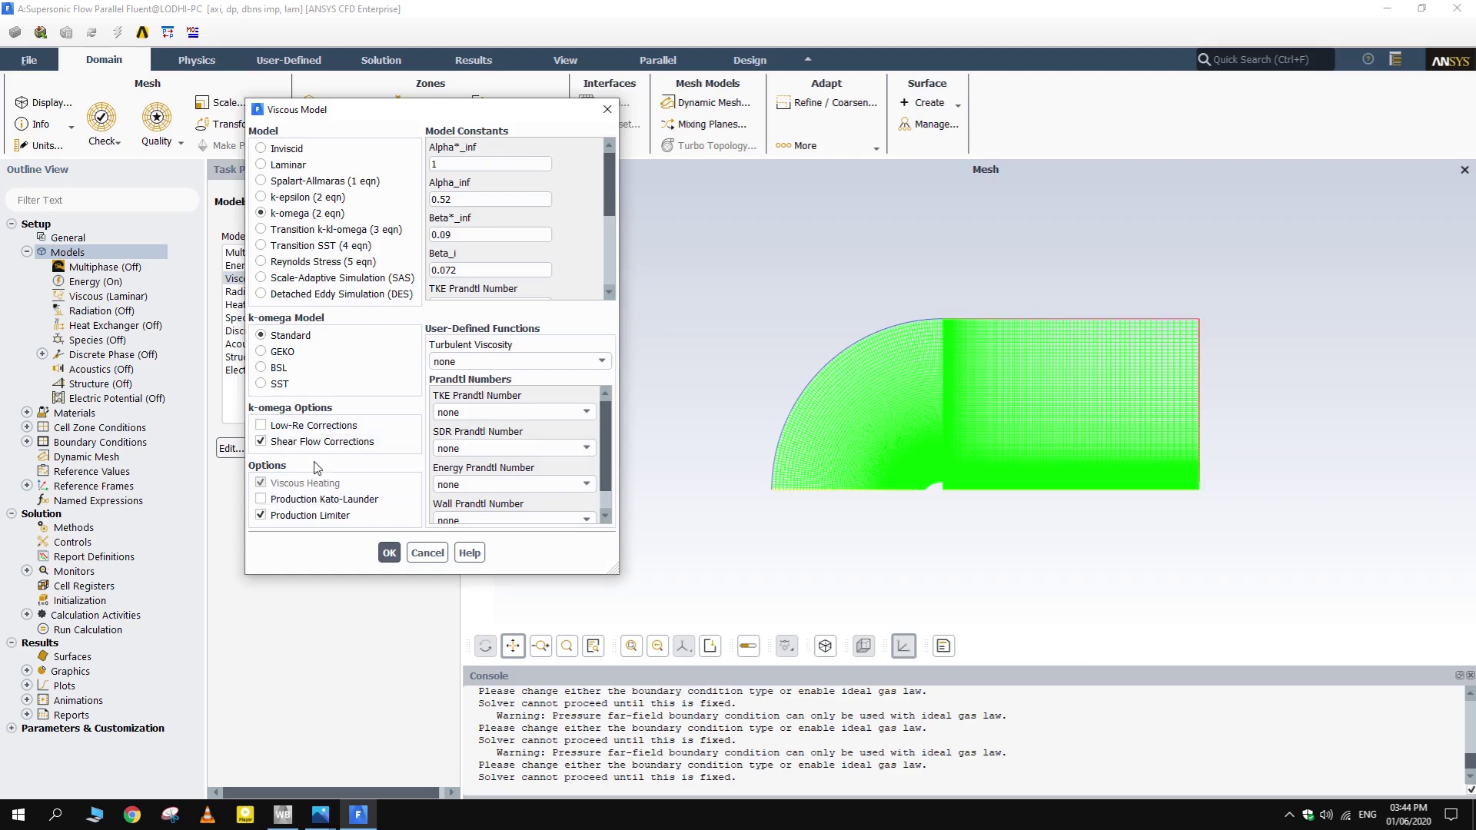
drag(372, 117, 279, 191)
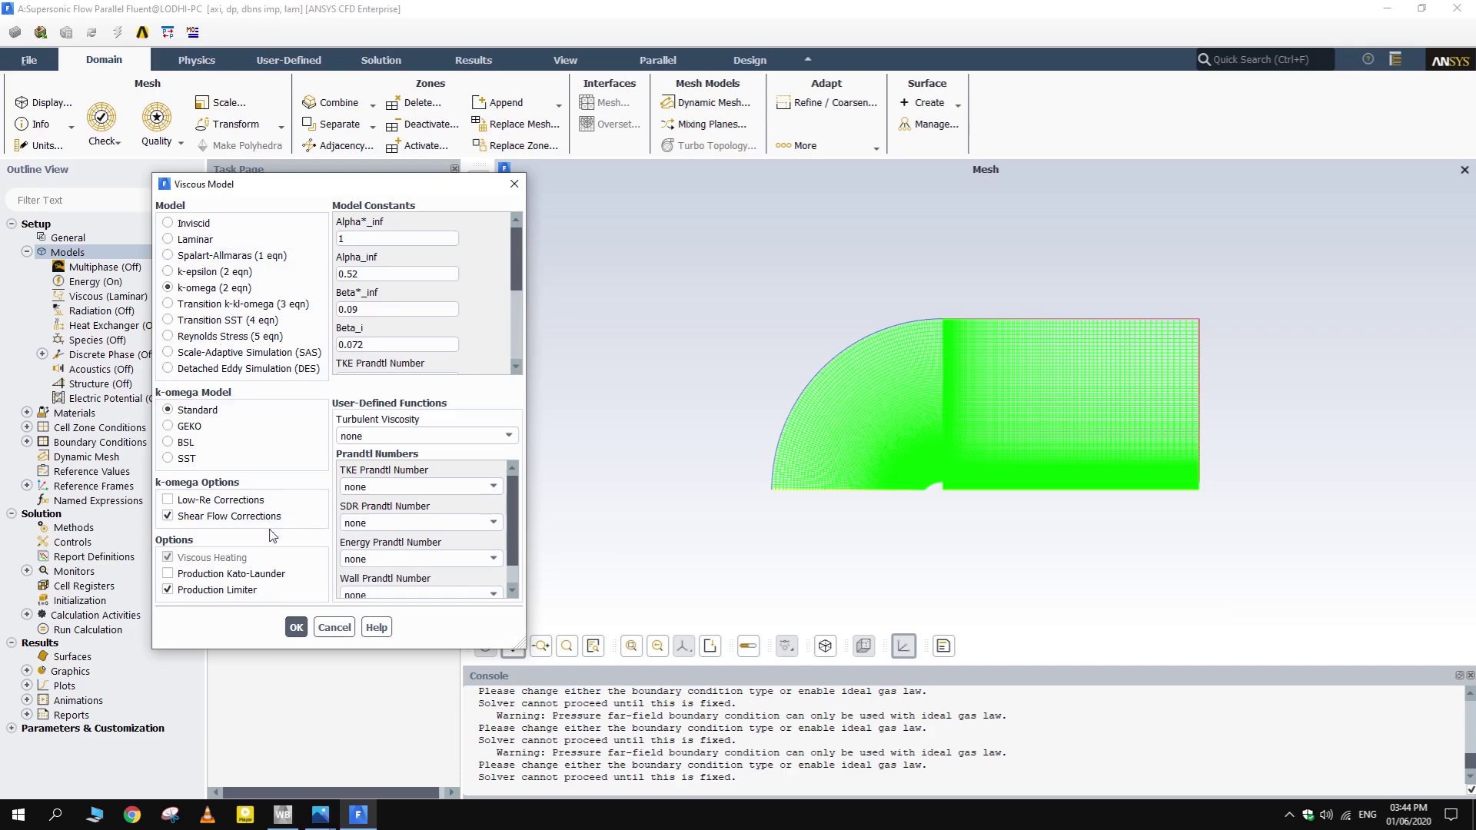
click(296, 627)
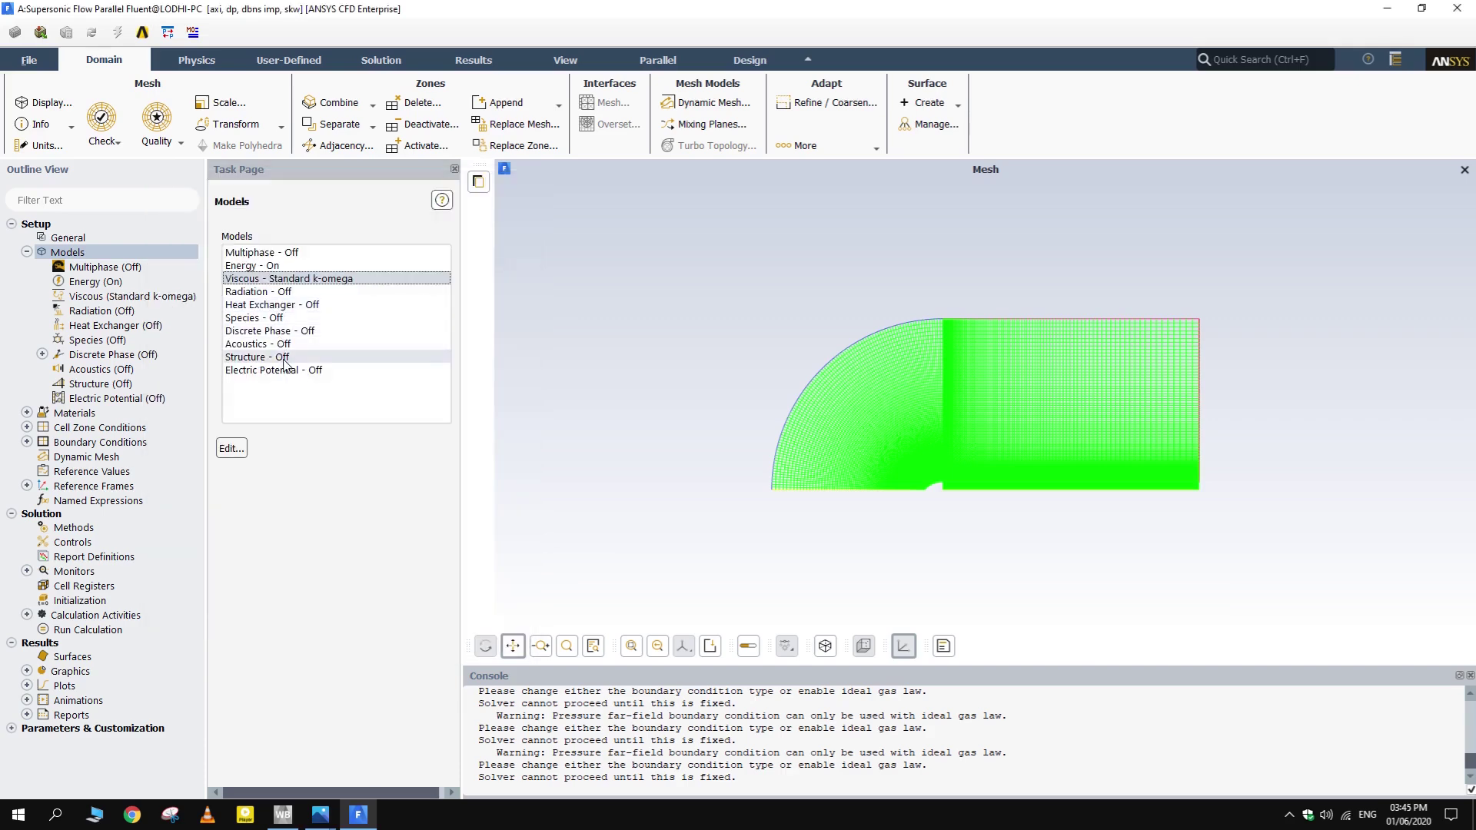
click(27, 252)
click(27, 267)
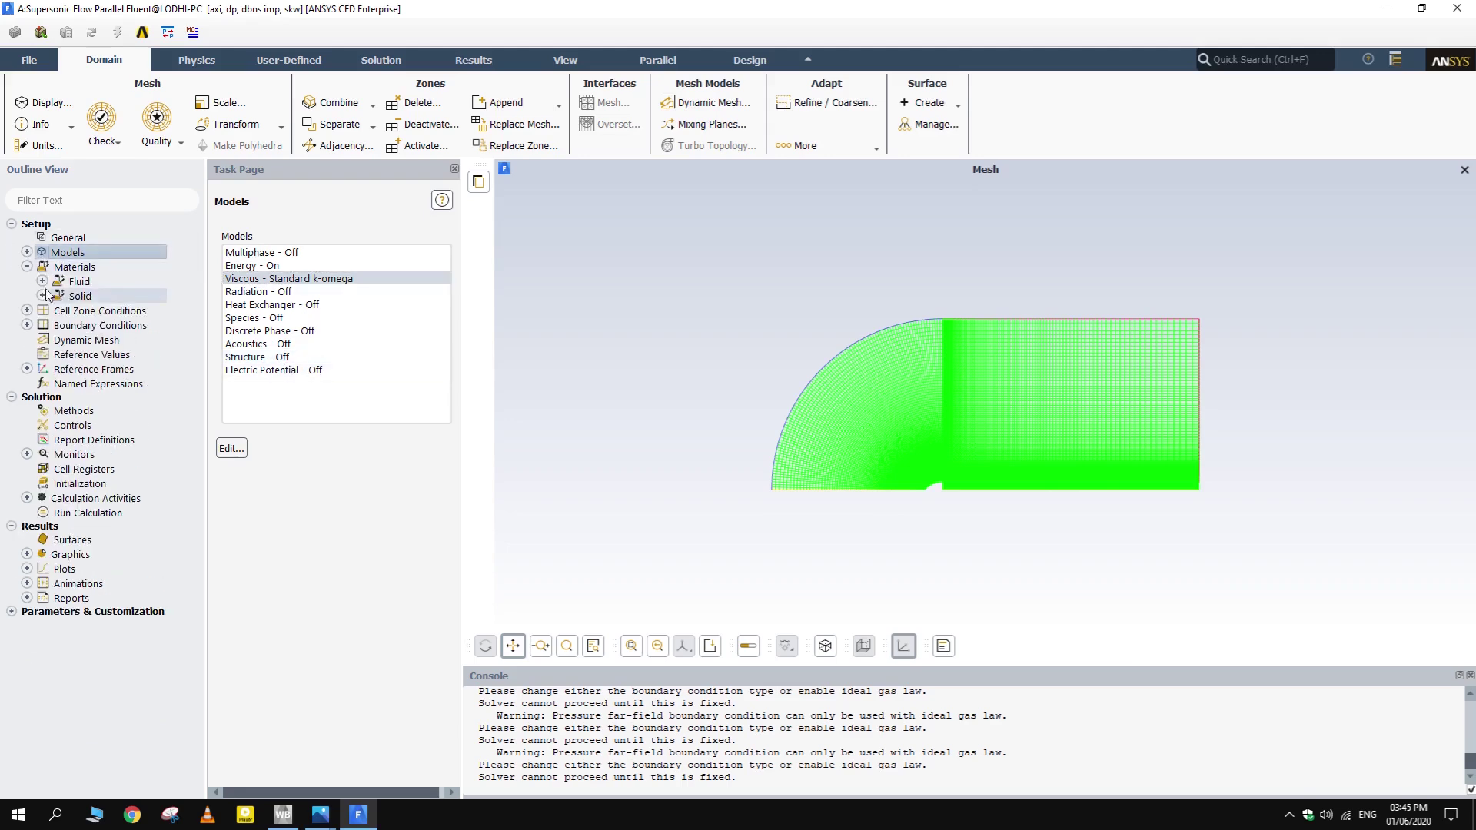
click(42, 282)
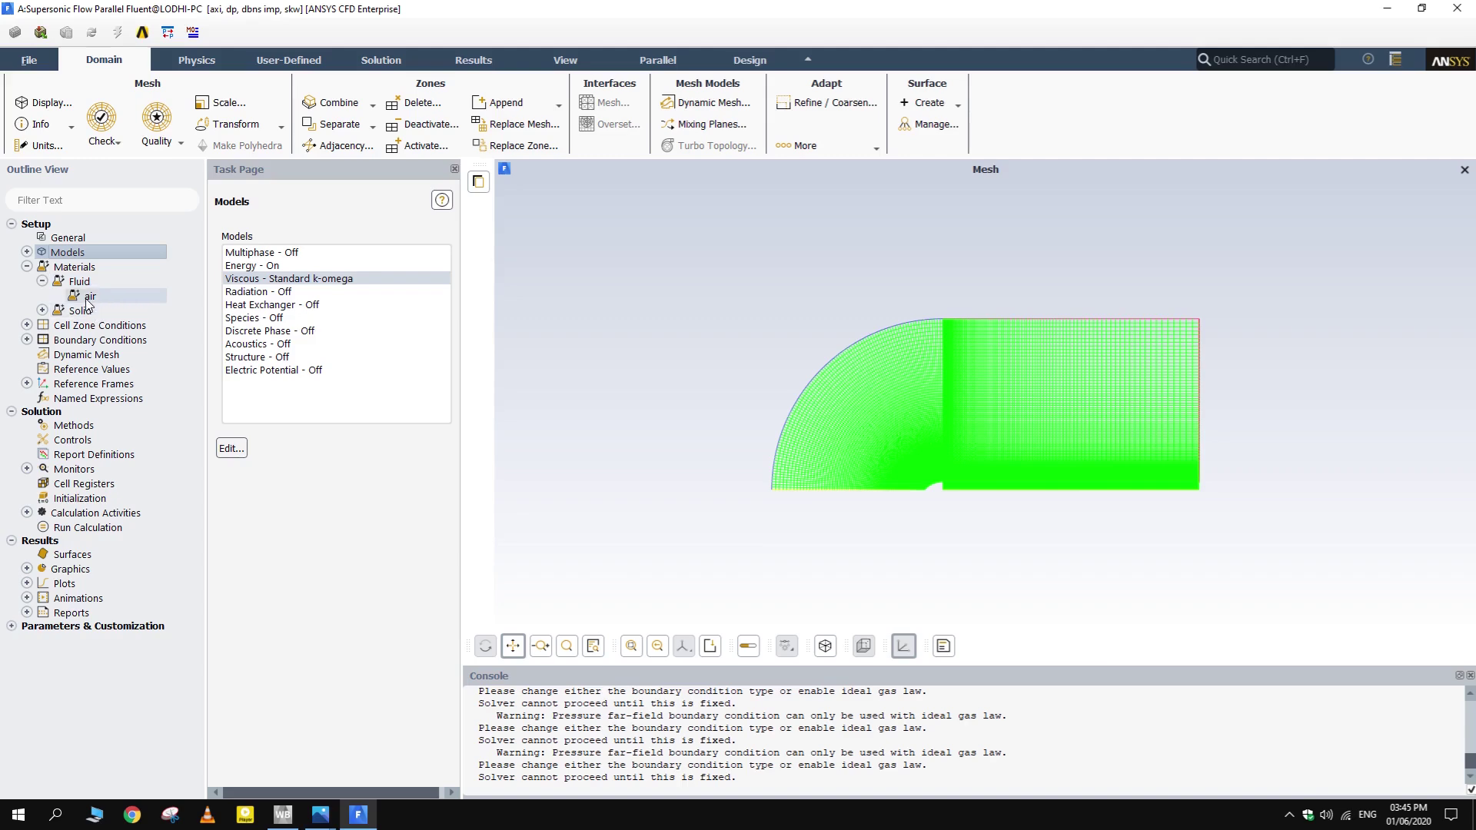
- Give air ideal-gas density and three-coefficient Sutherland viscosity, then save the material
double_click(88, 298)
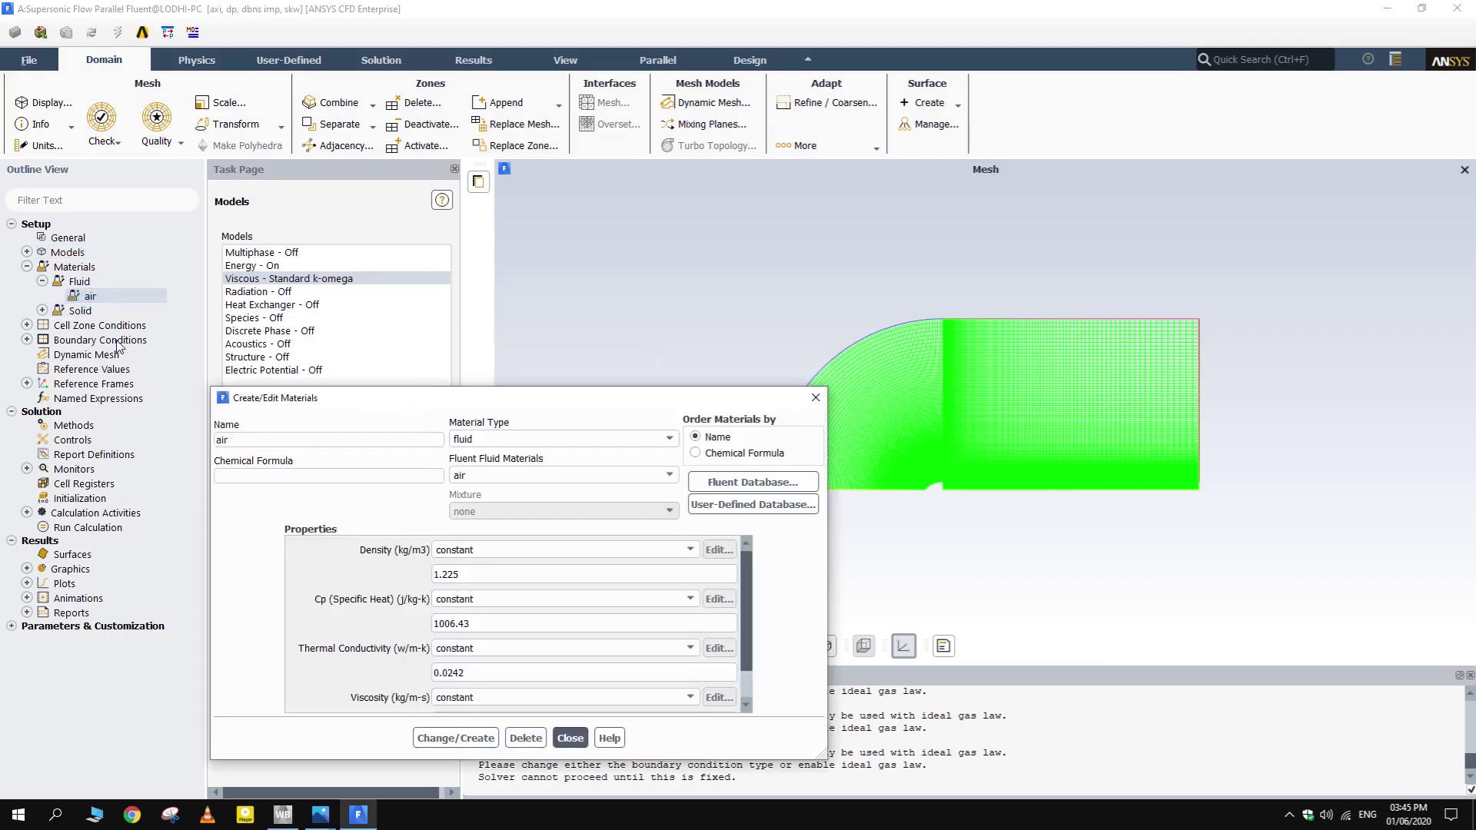
drag(422, 398, 395, 194)
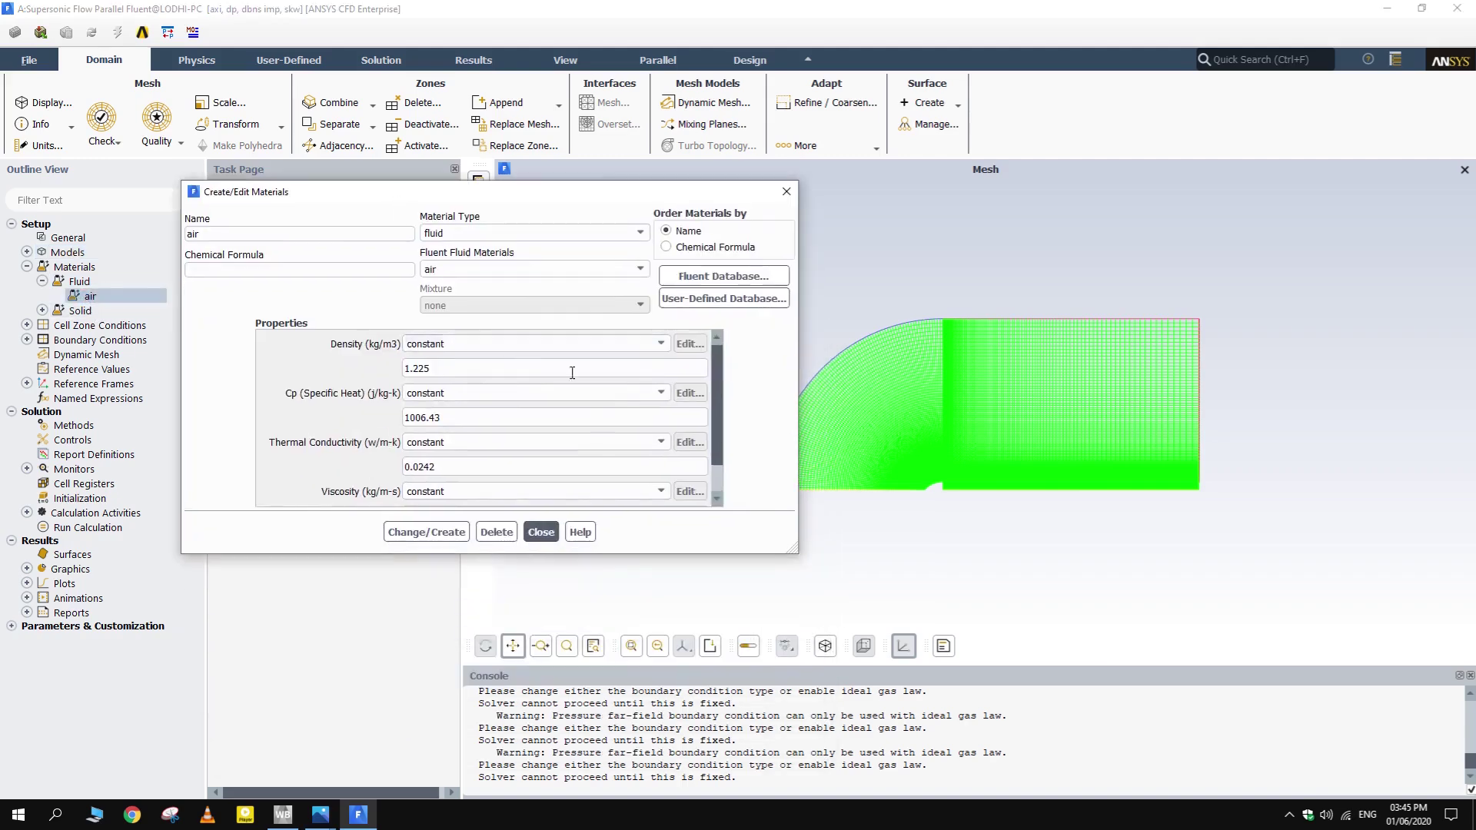
click(616, 344)
click(557, 379)
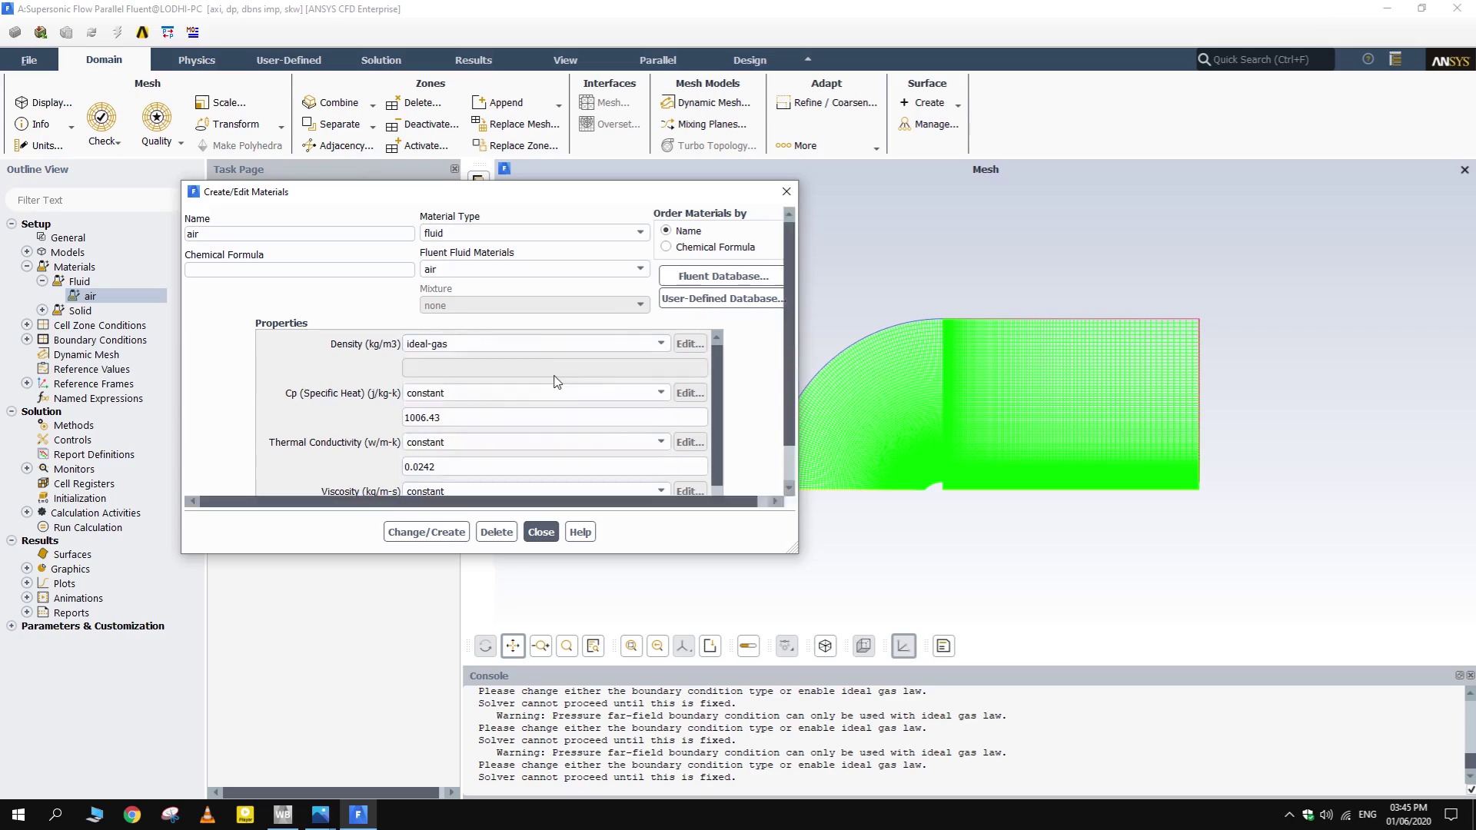
scroll(398, 437, down, 1)
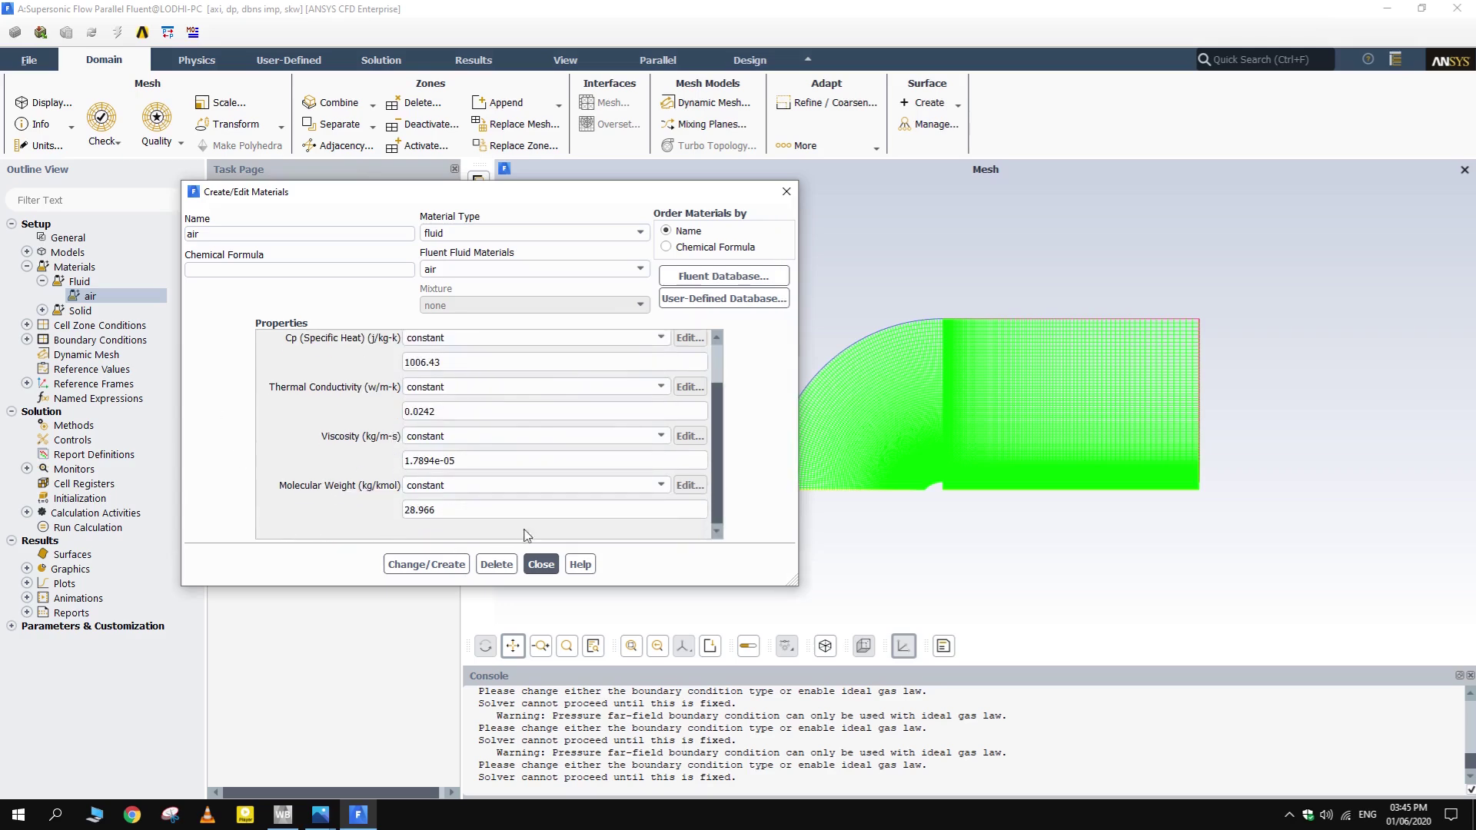
click(538, 436)
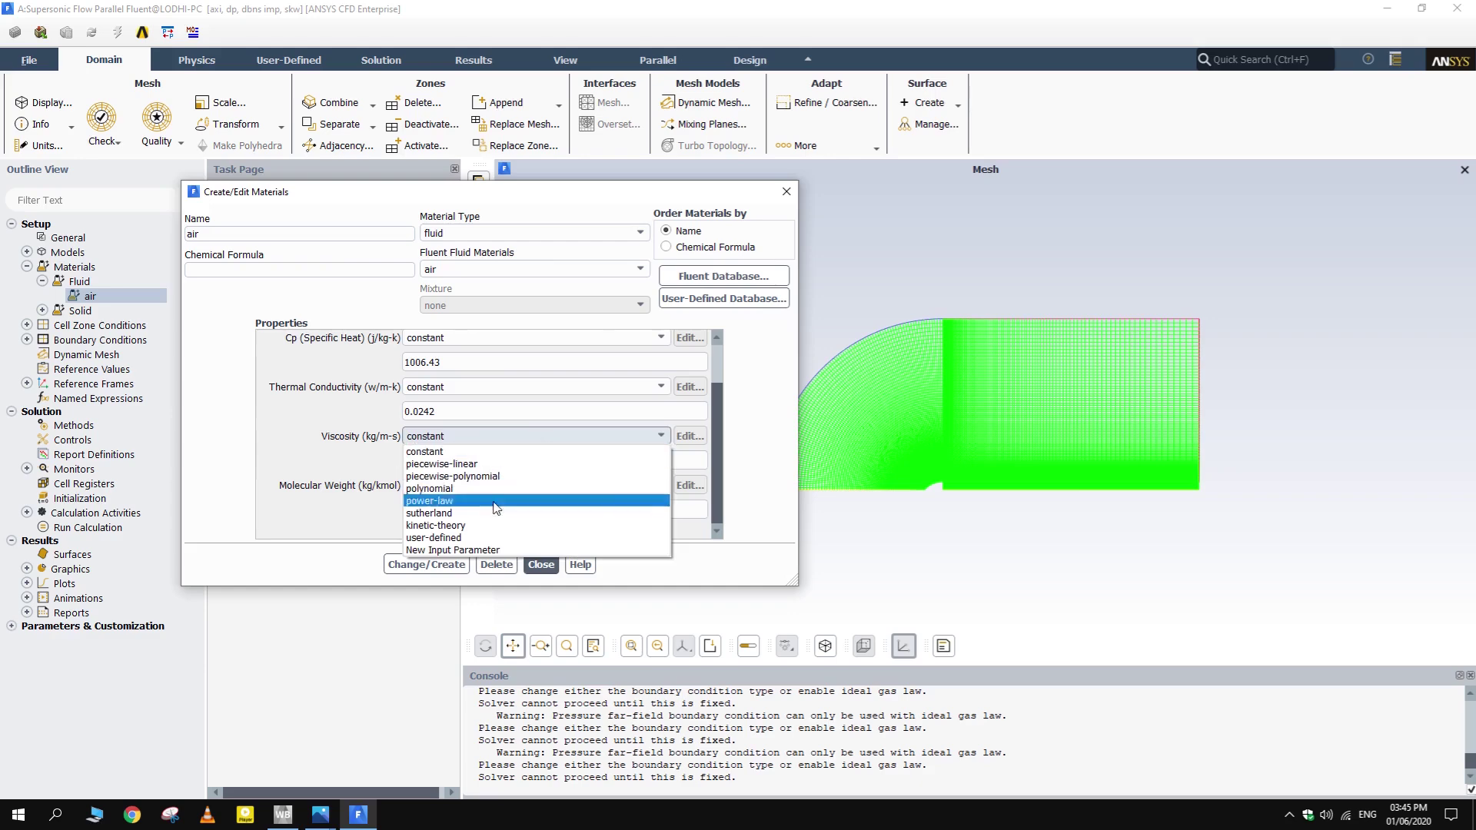
click(495, 513)
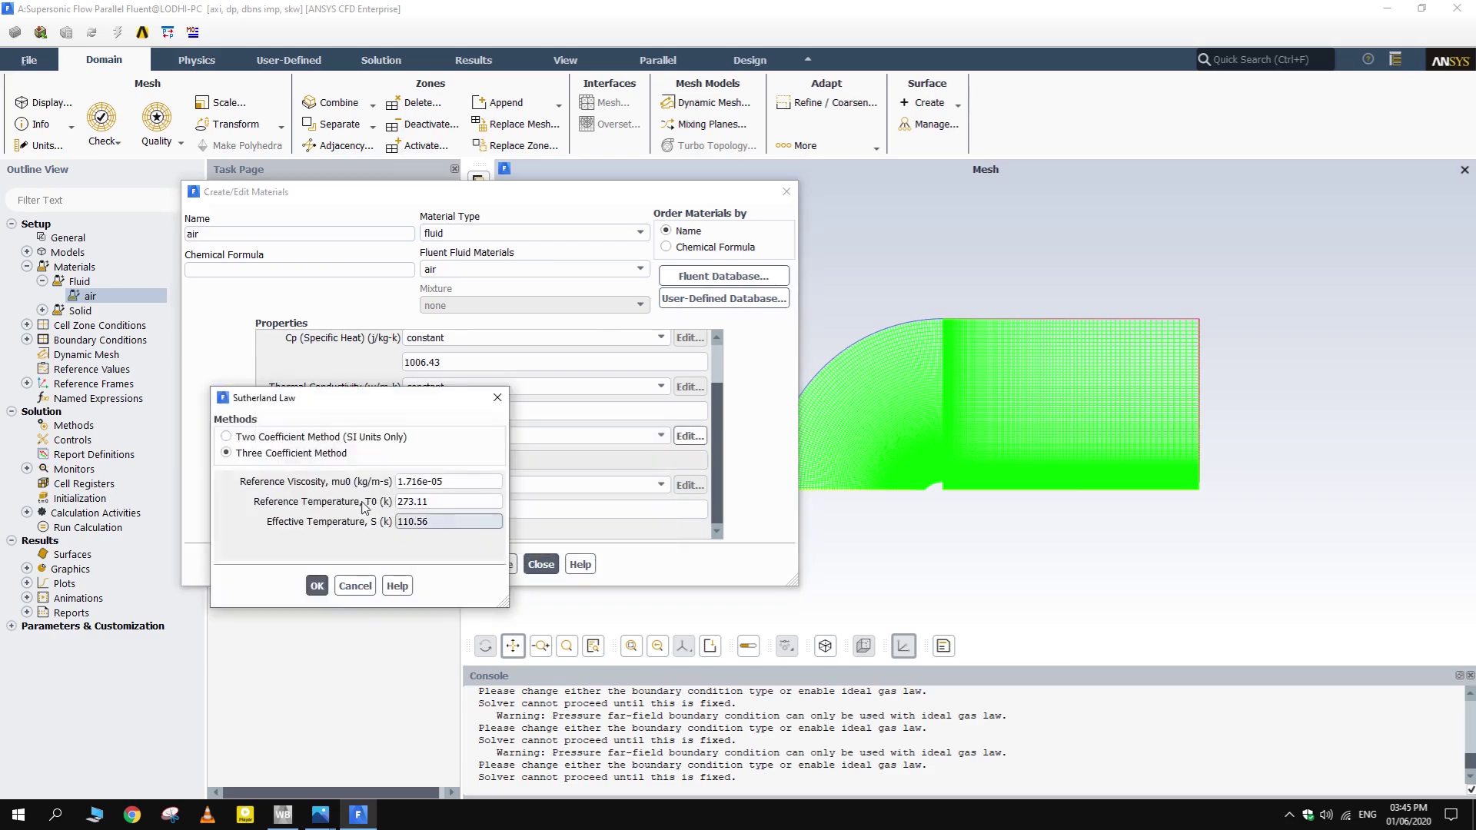
click(316, 586)
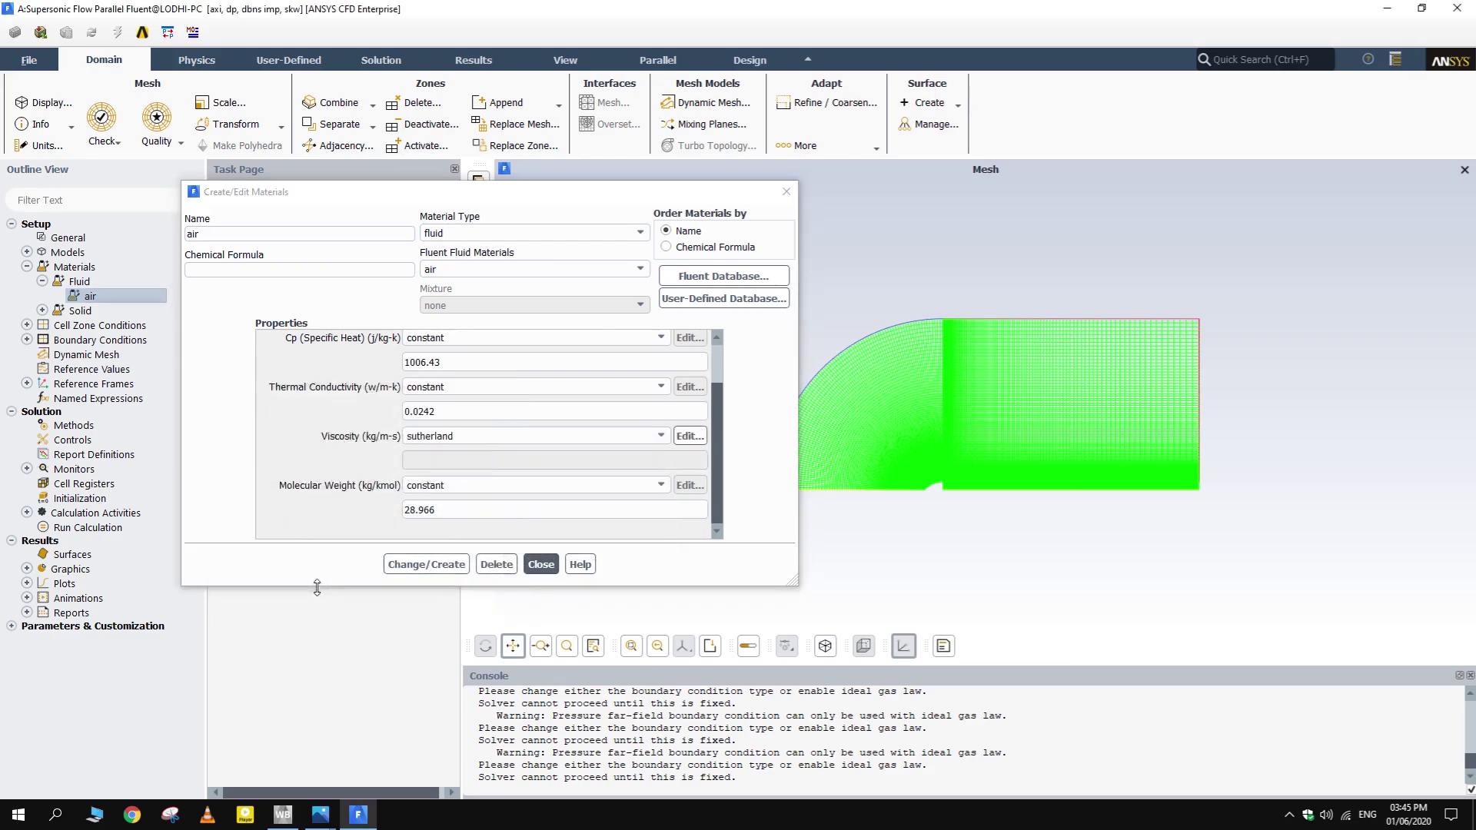
click(440, 568)
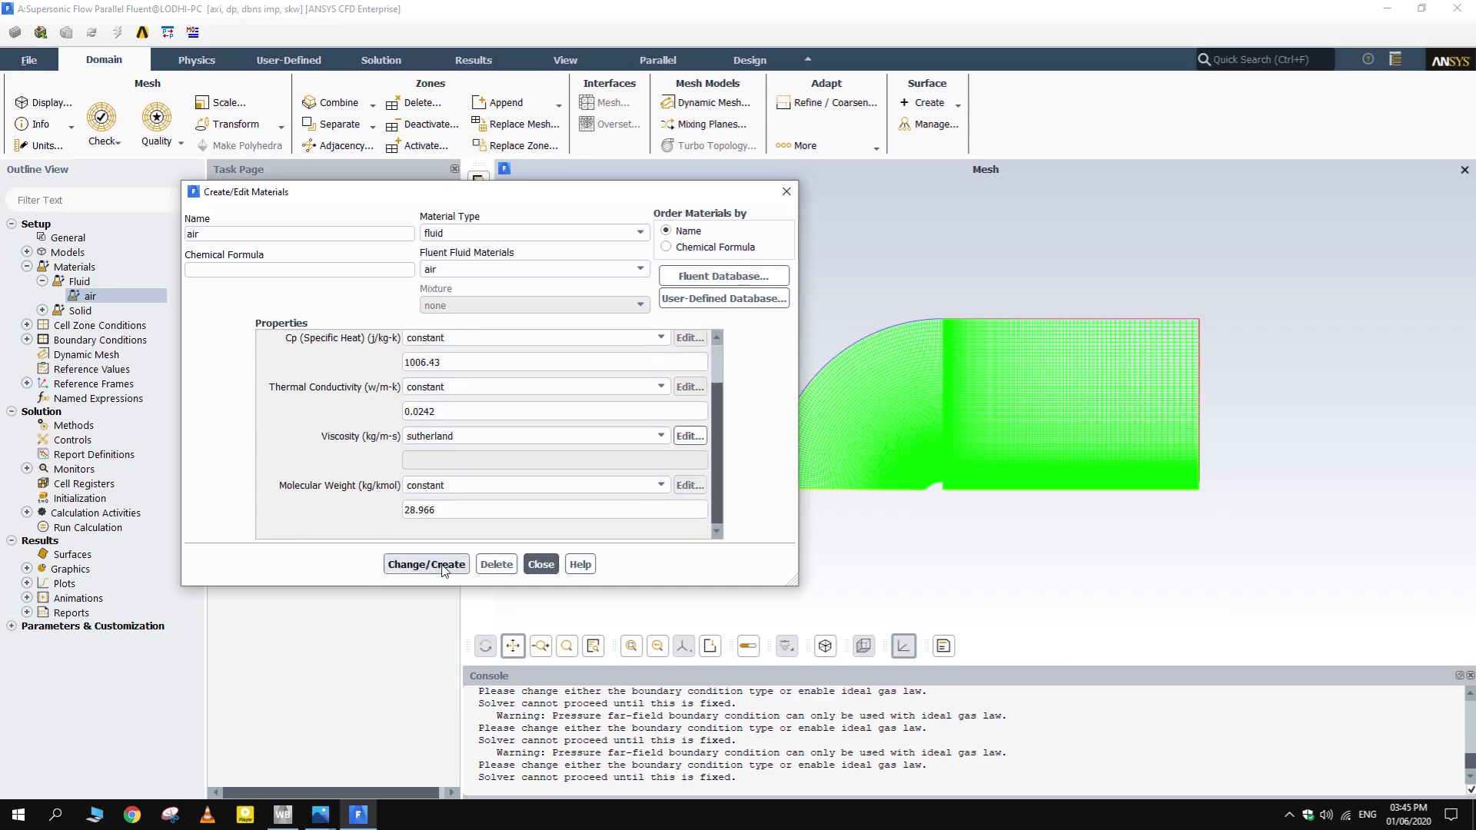
- Confirm the surface_body fluid zone uses the updated air material, then list the boundary condition zones
click(542, 564)
click(29, 267)
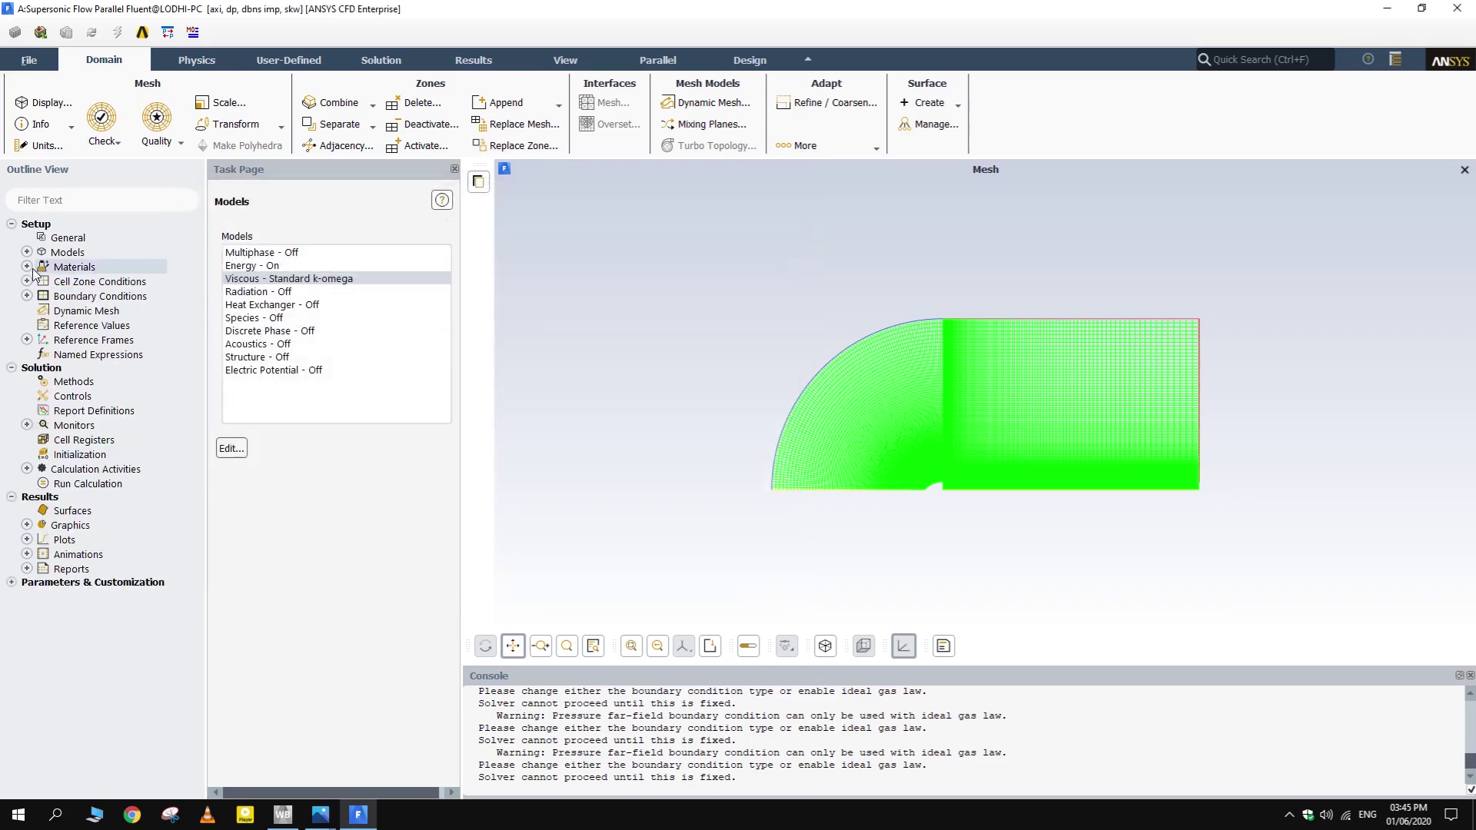
click(26, 282)
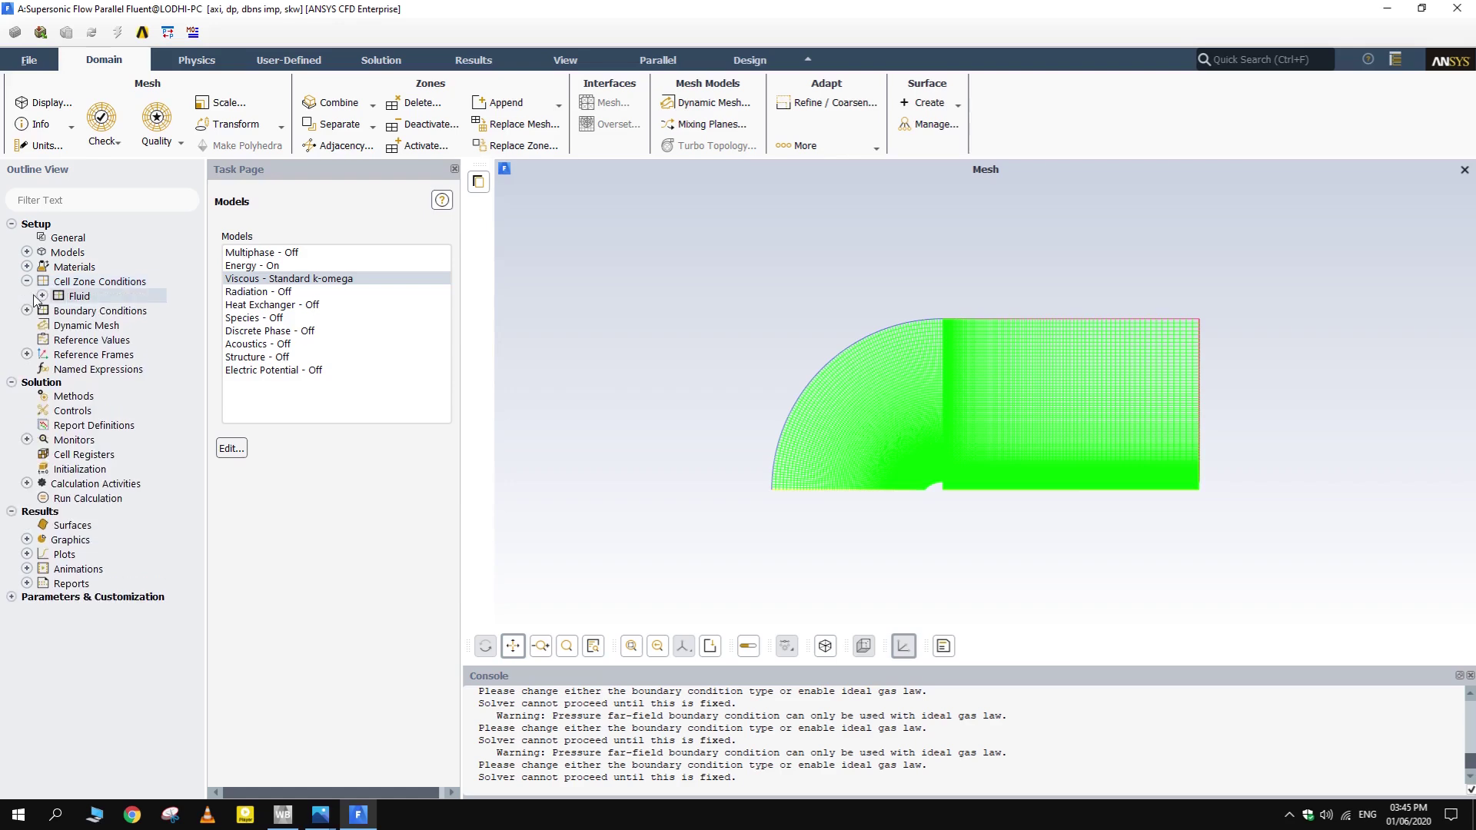
click(42, 296)
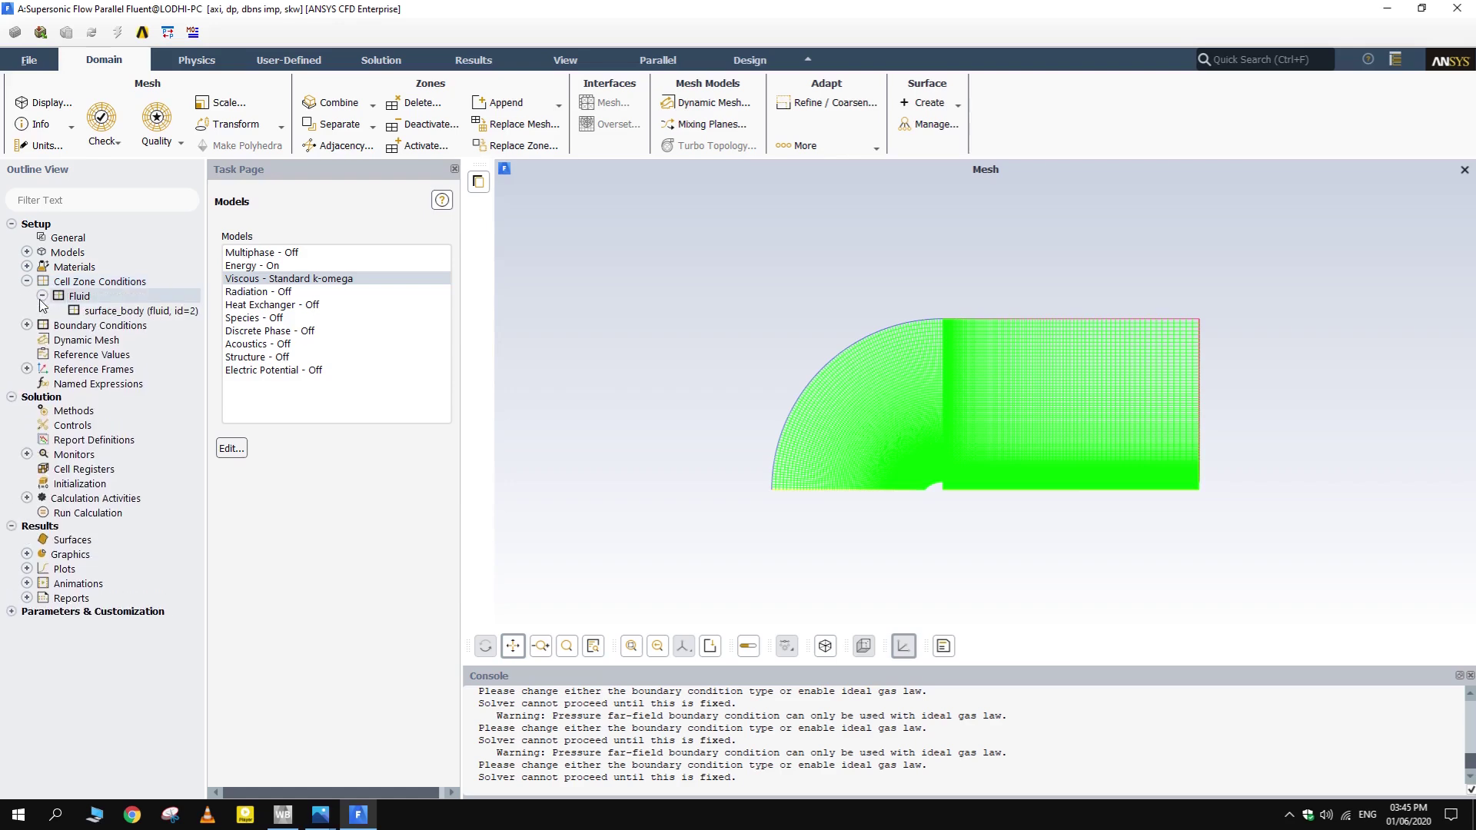
double_click(135, 312)
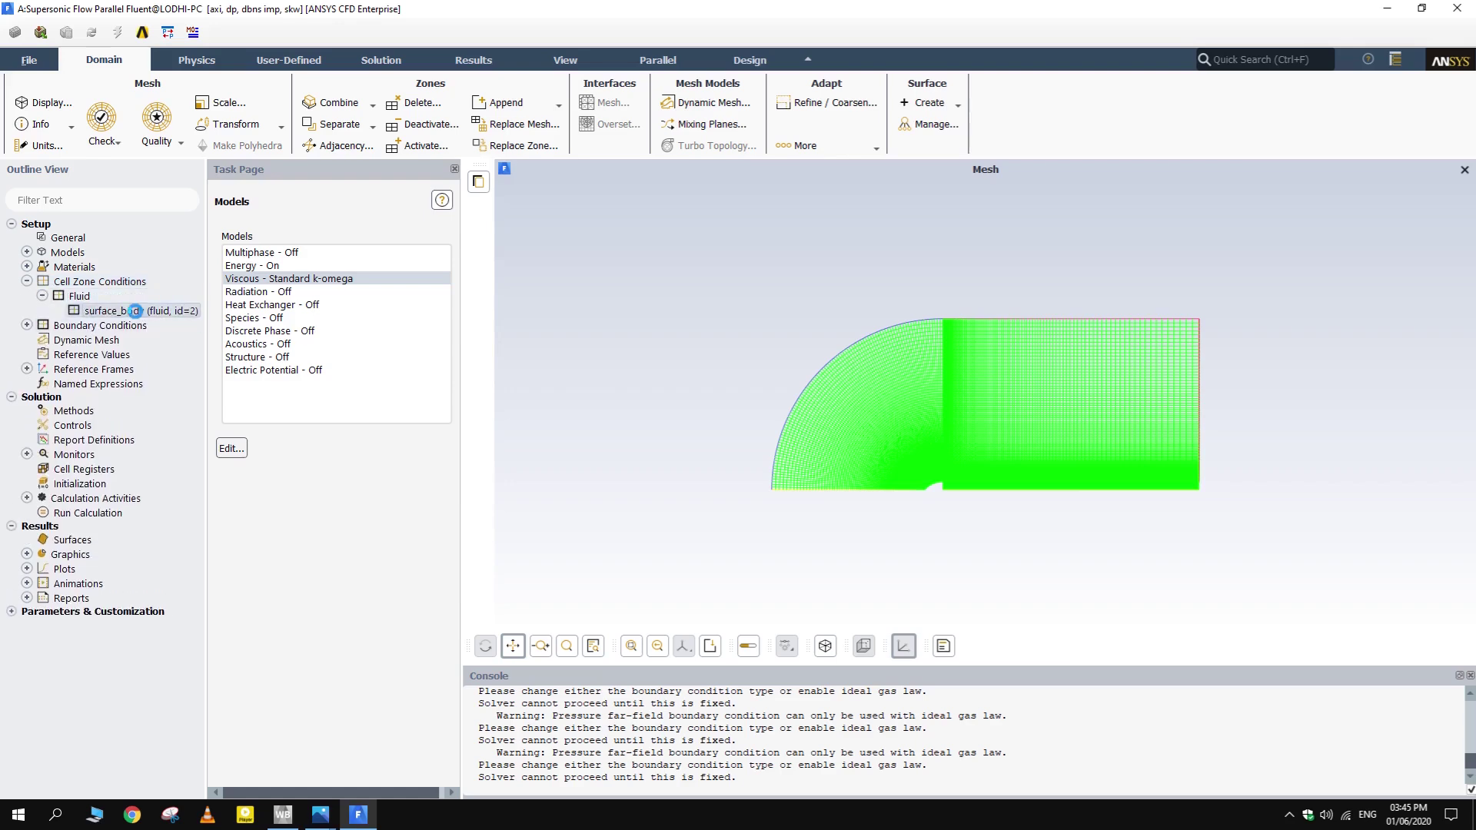
click(410, 459)
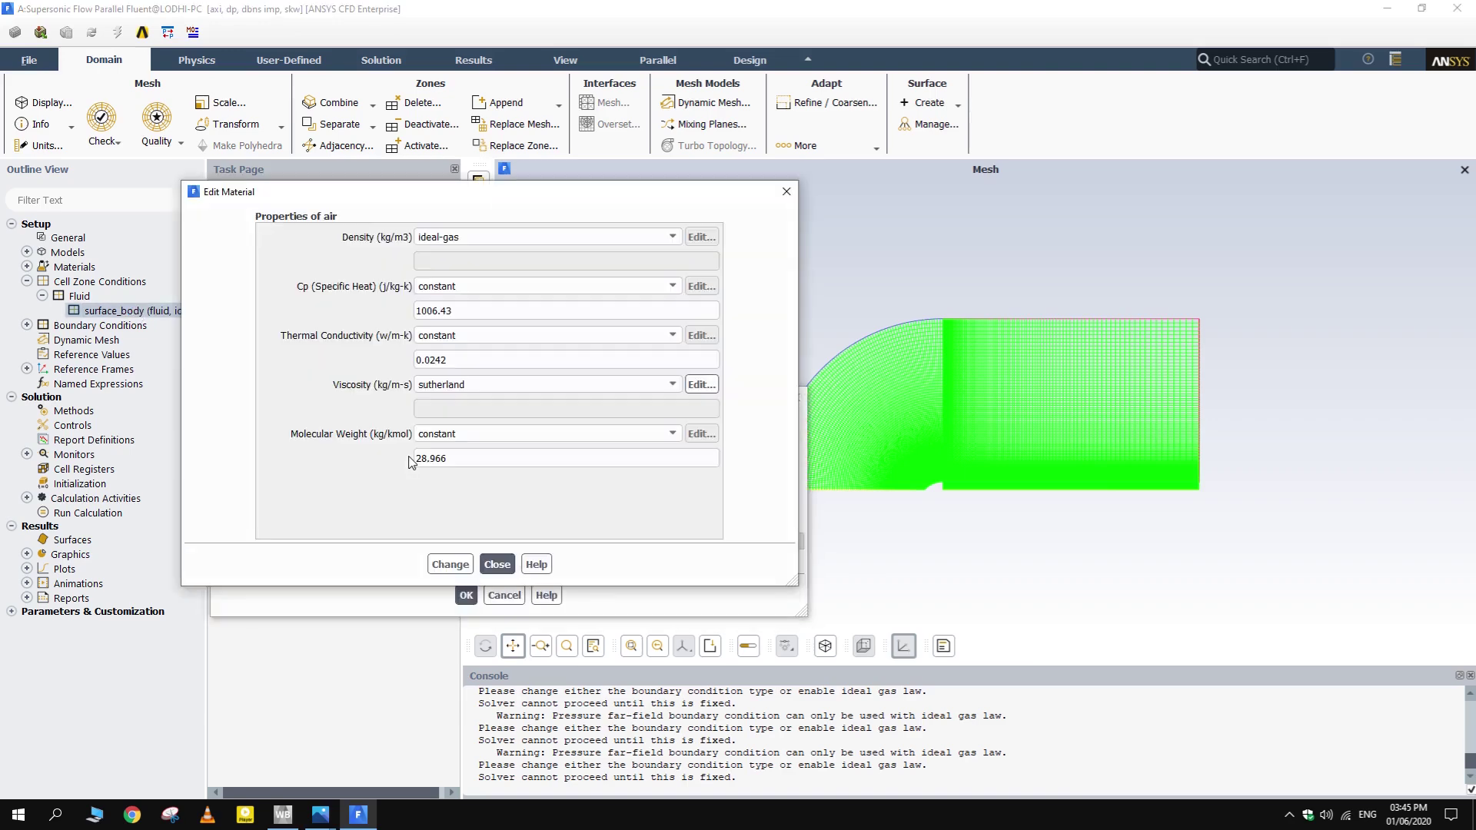
click(459, 564)
click(496, 564)
click(466, 595)
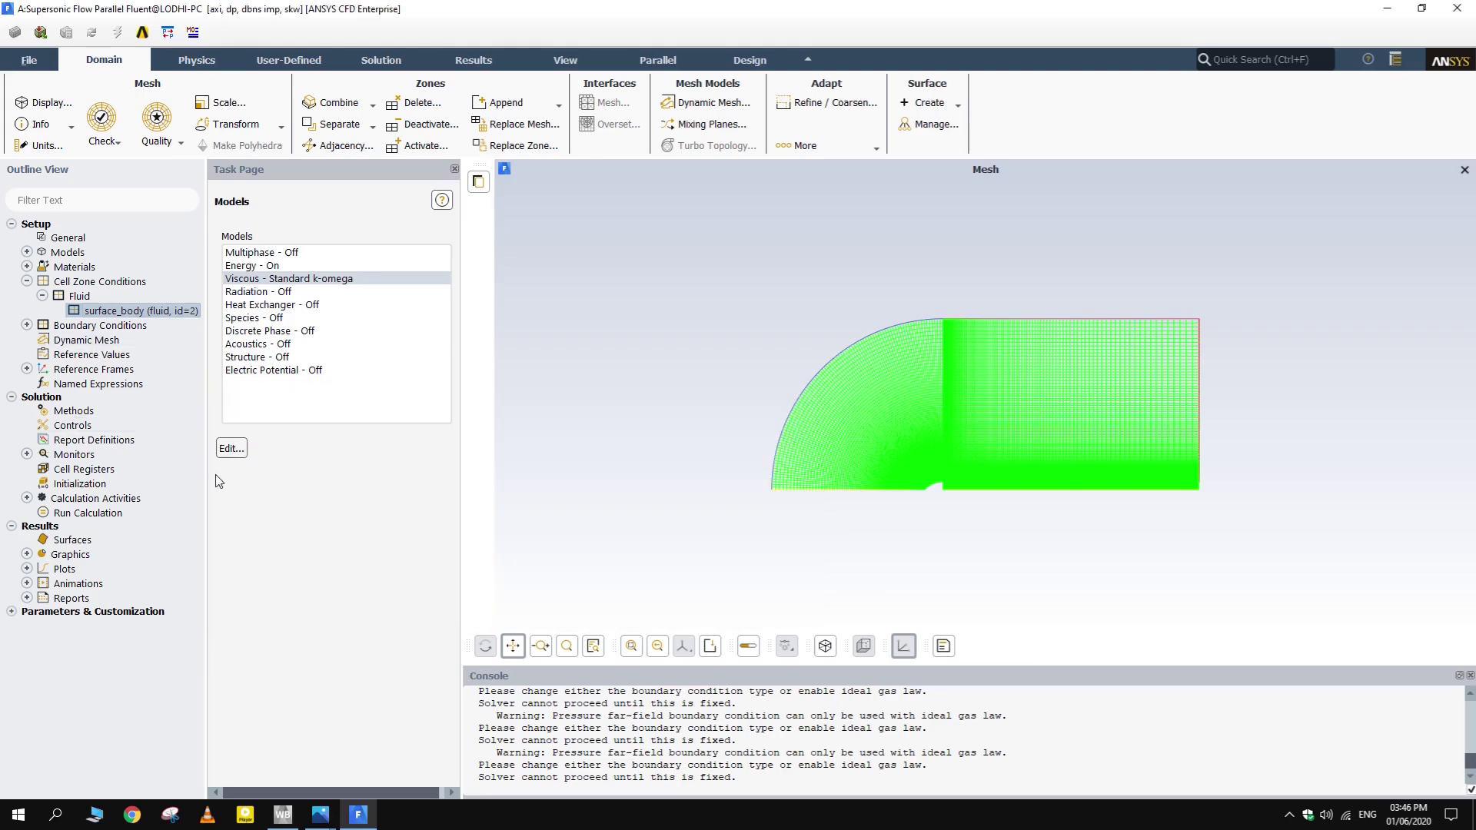
click(26, 325)
double_click(79, 336)
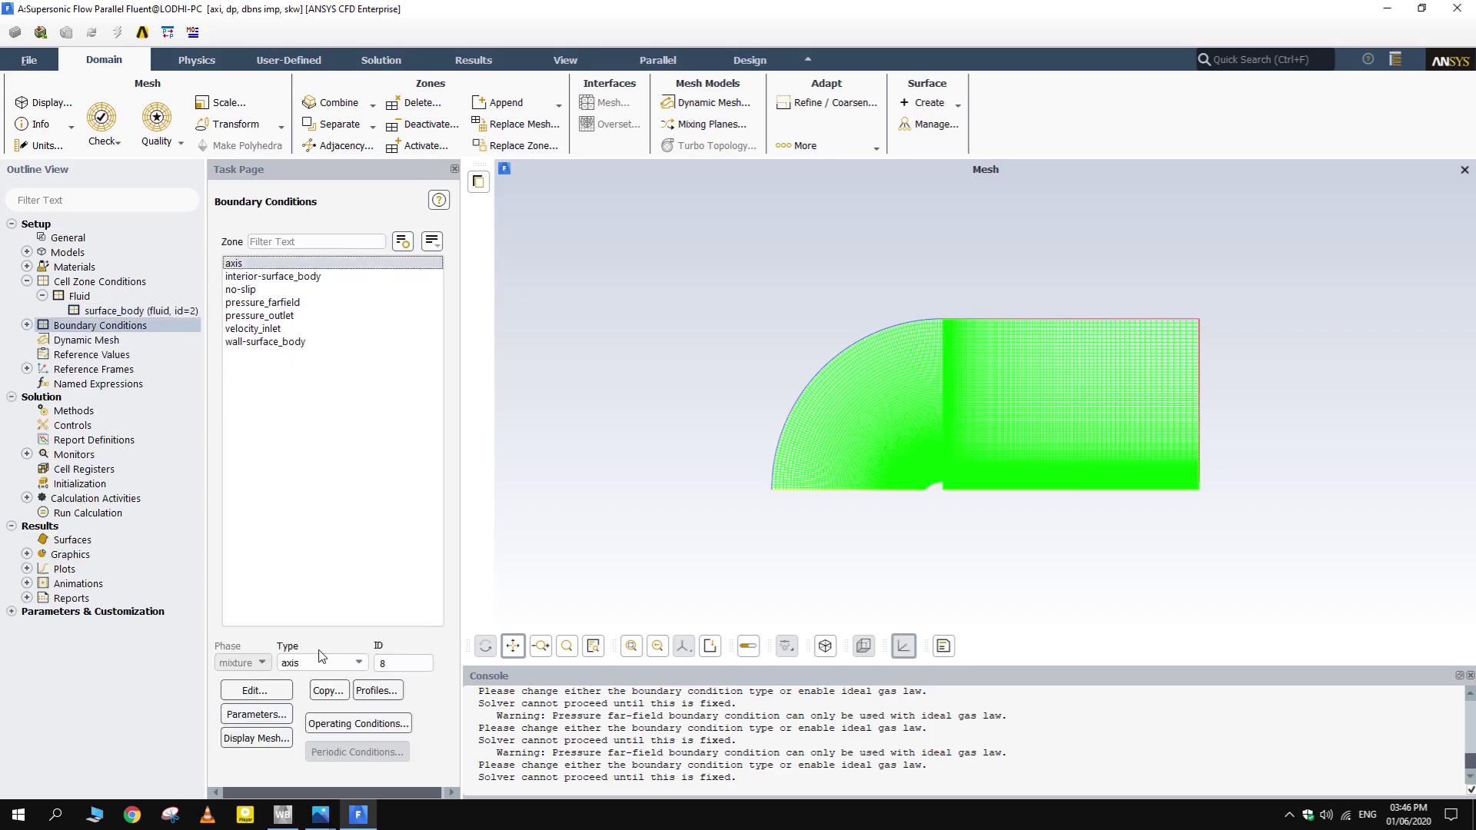
- Review the axis, interior-surface_body and no-slip wall boundary settings
click(321, 662)
click(297, 686)
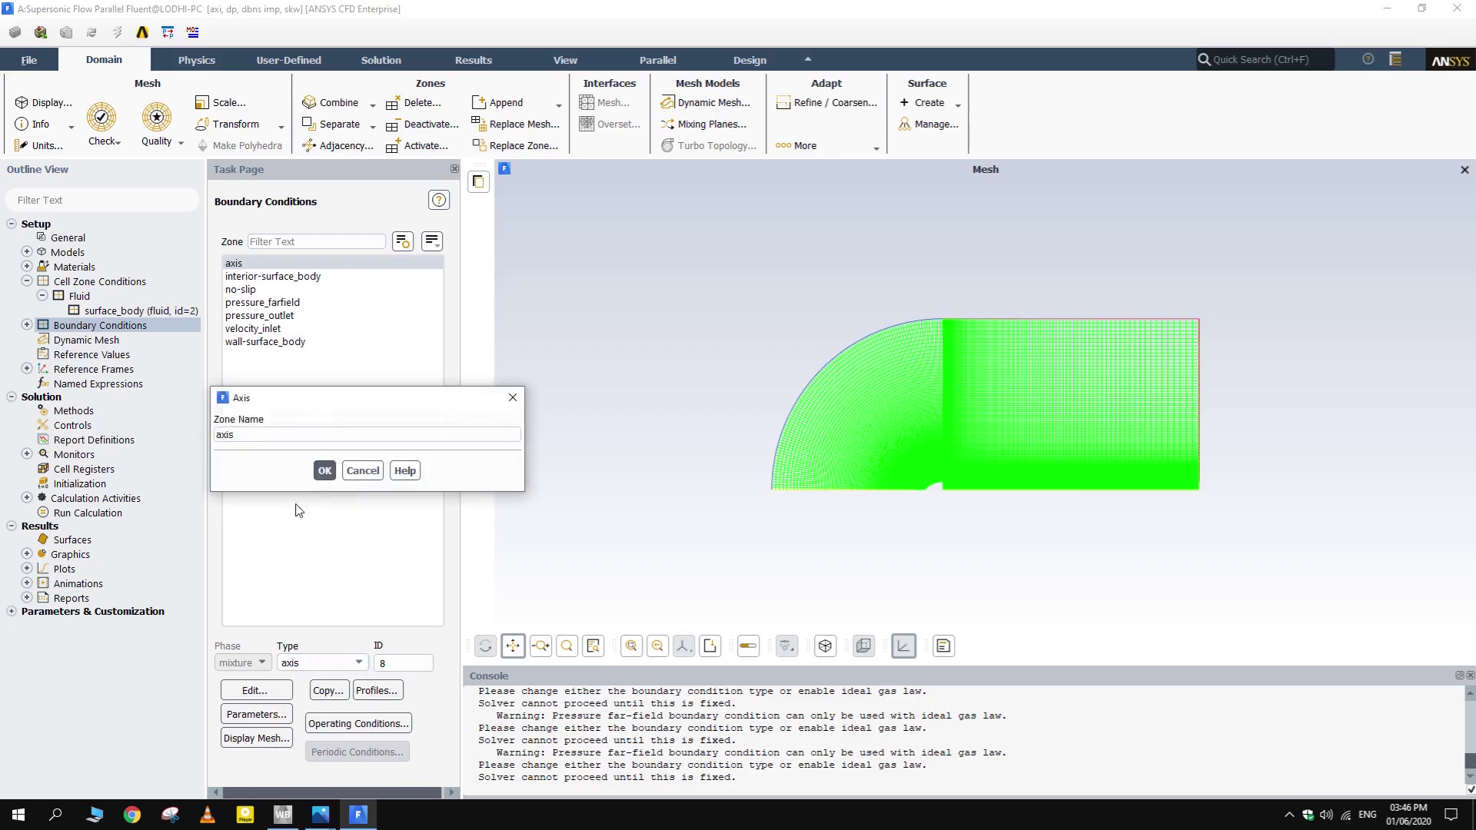
click(324, 471)
click(277, 277)
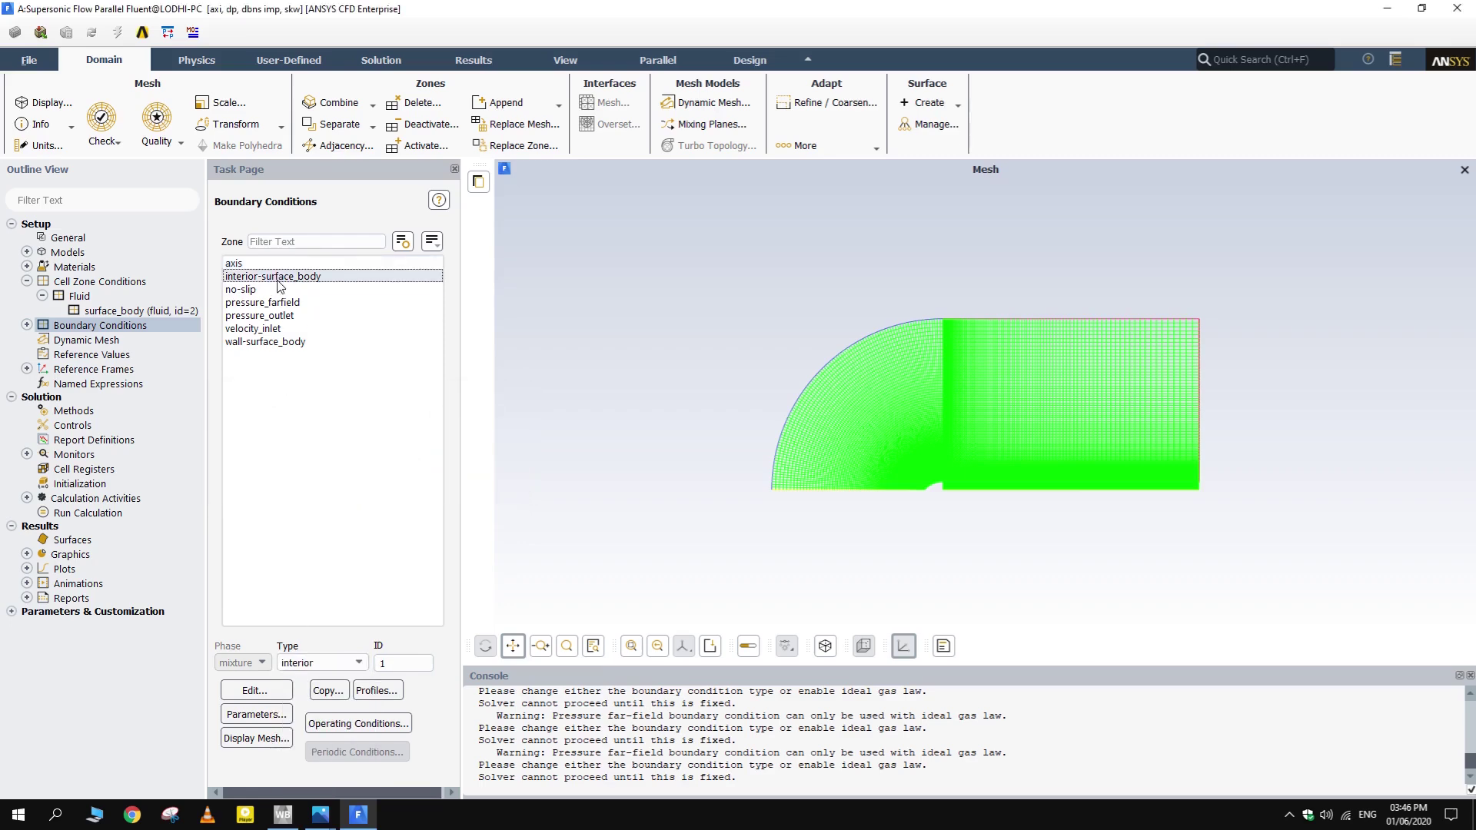
click(278, 289)
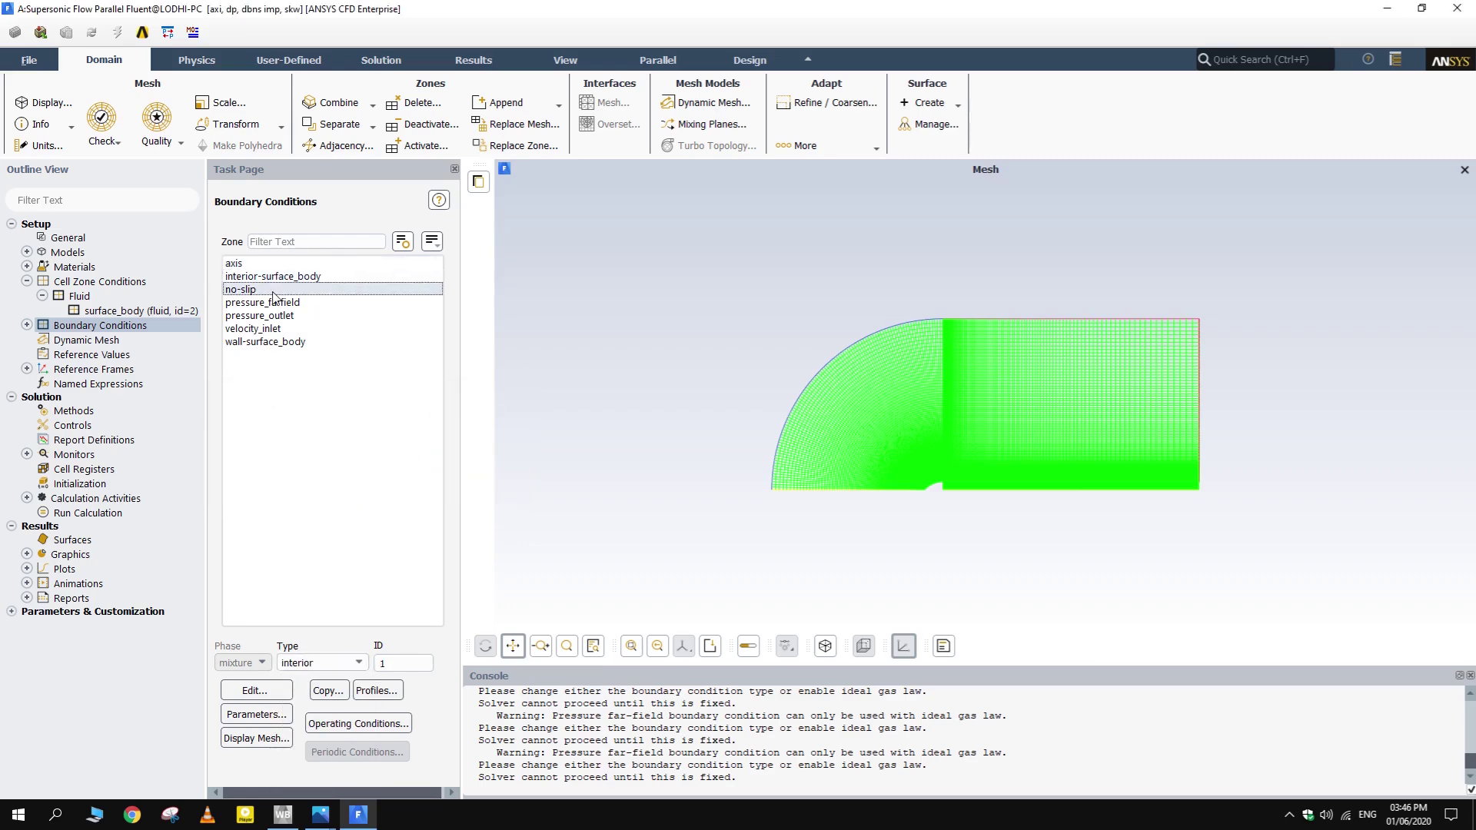
click(262, 690)
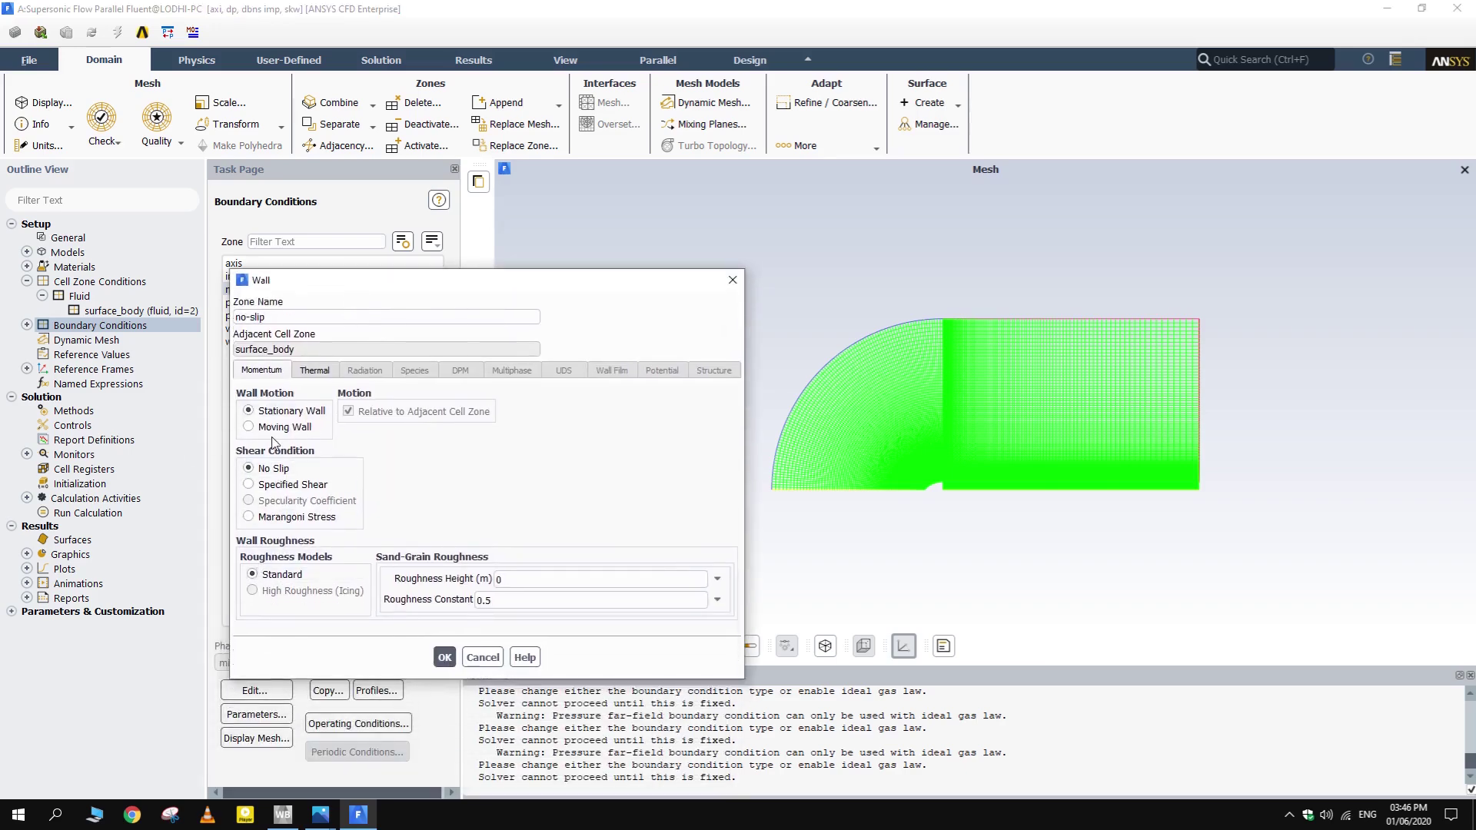
click(313, 372)
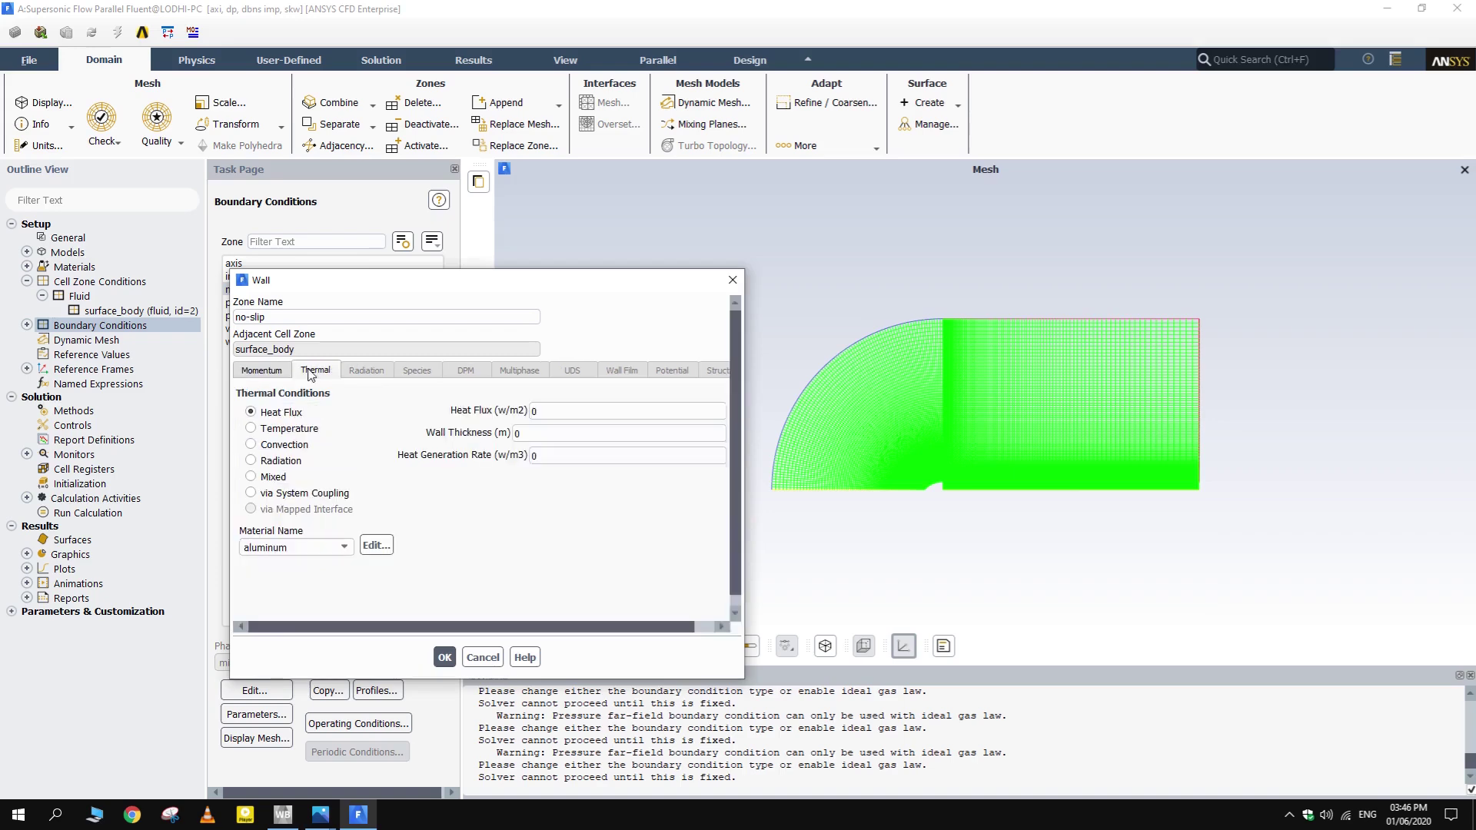
click(258, 371)
click(449, 658)
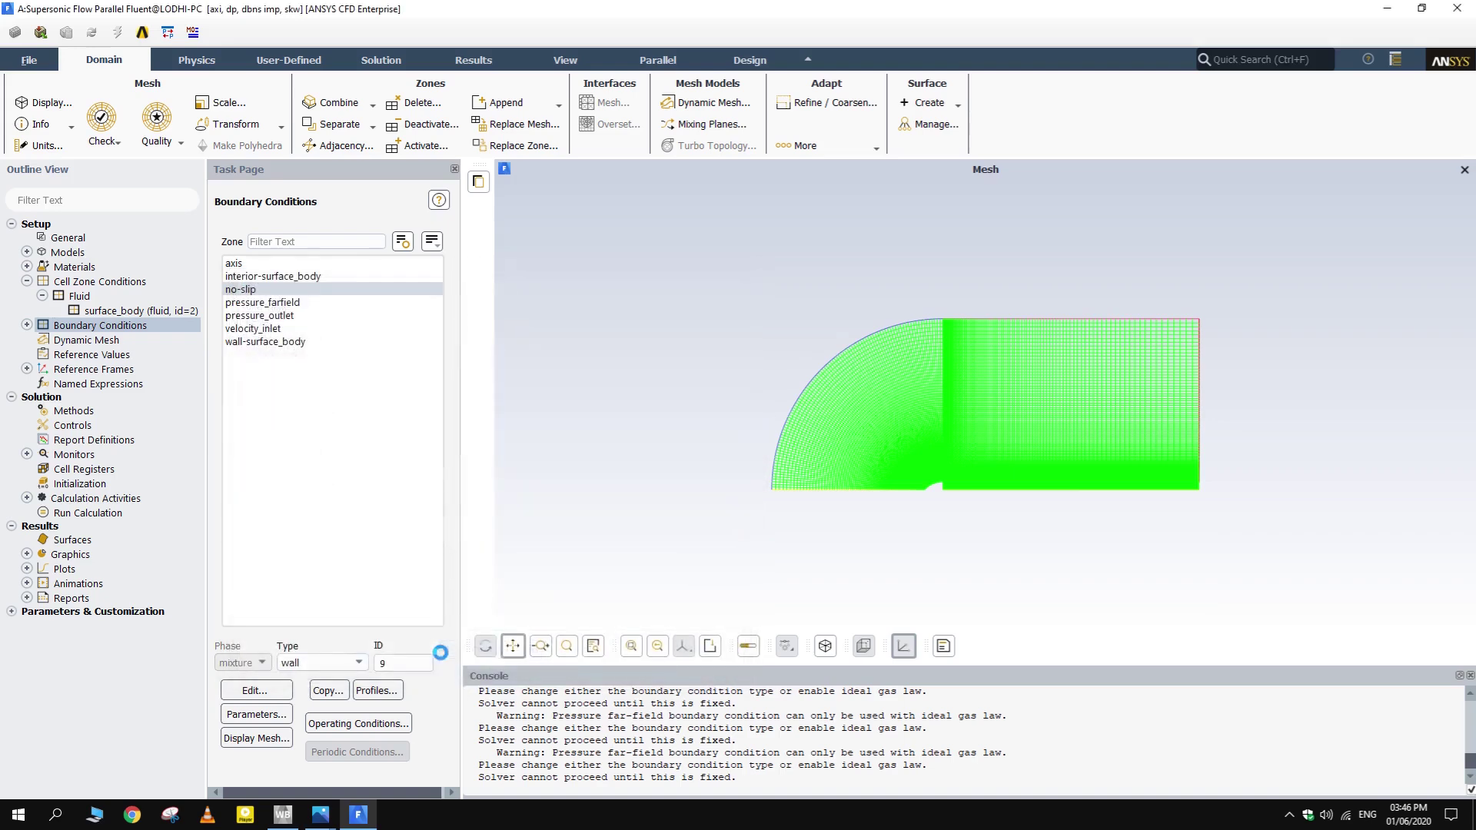
- Set the pressure_farfield Mach number to 1.152
click(319, 303)
click(283, 691)
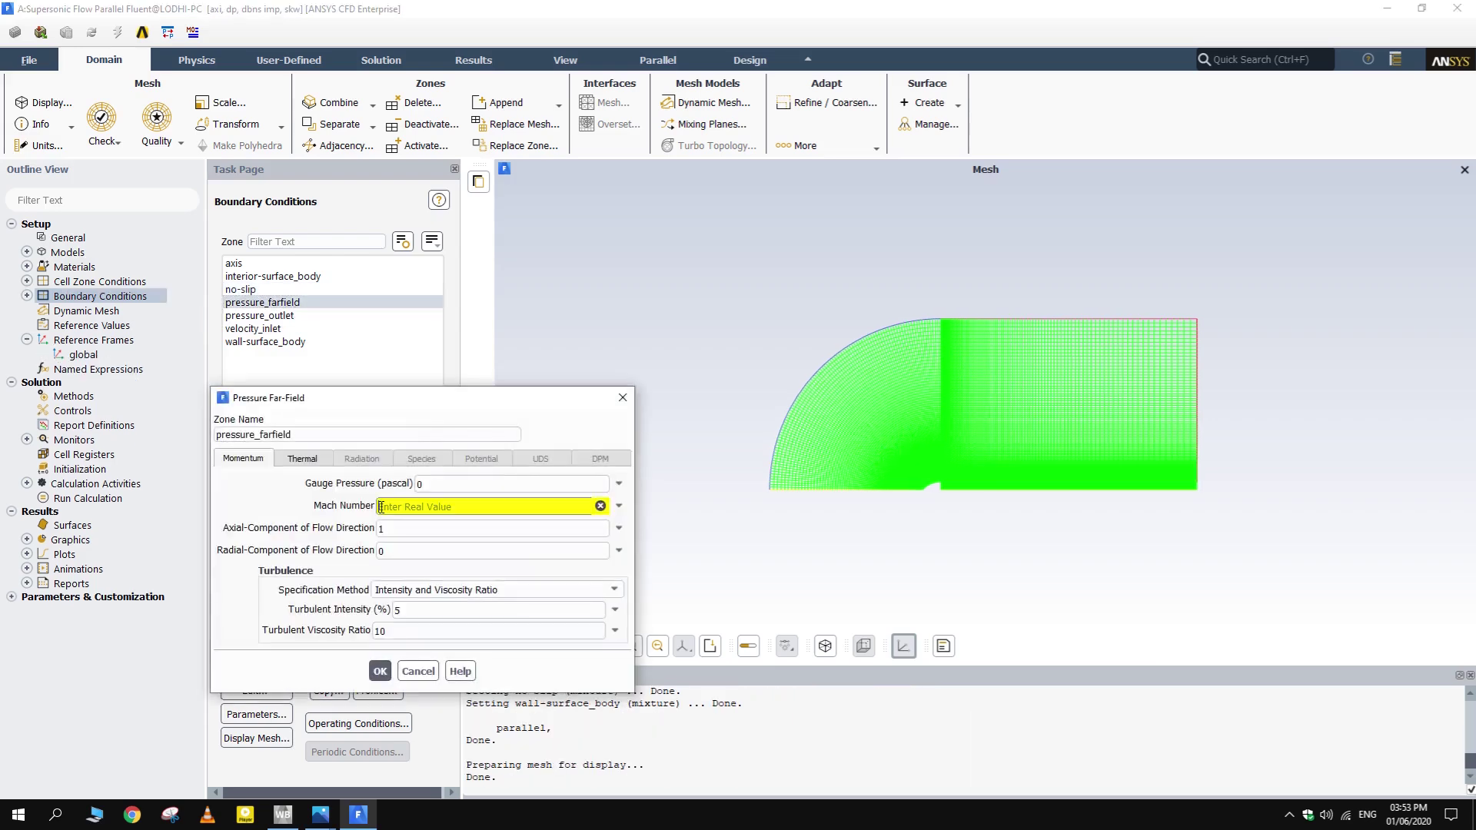
text(1.152)
click(380, 671)
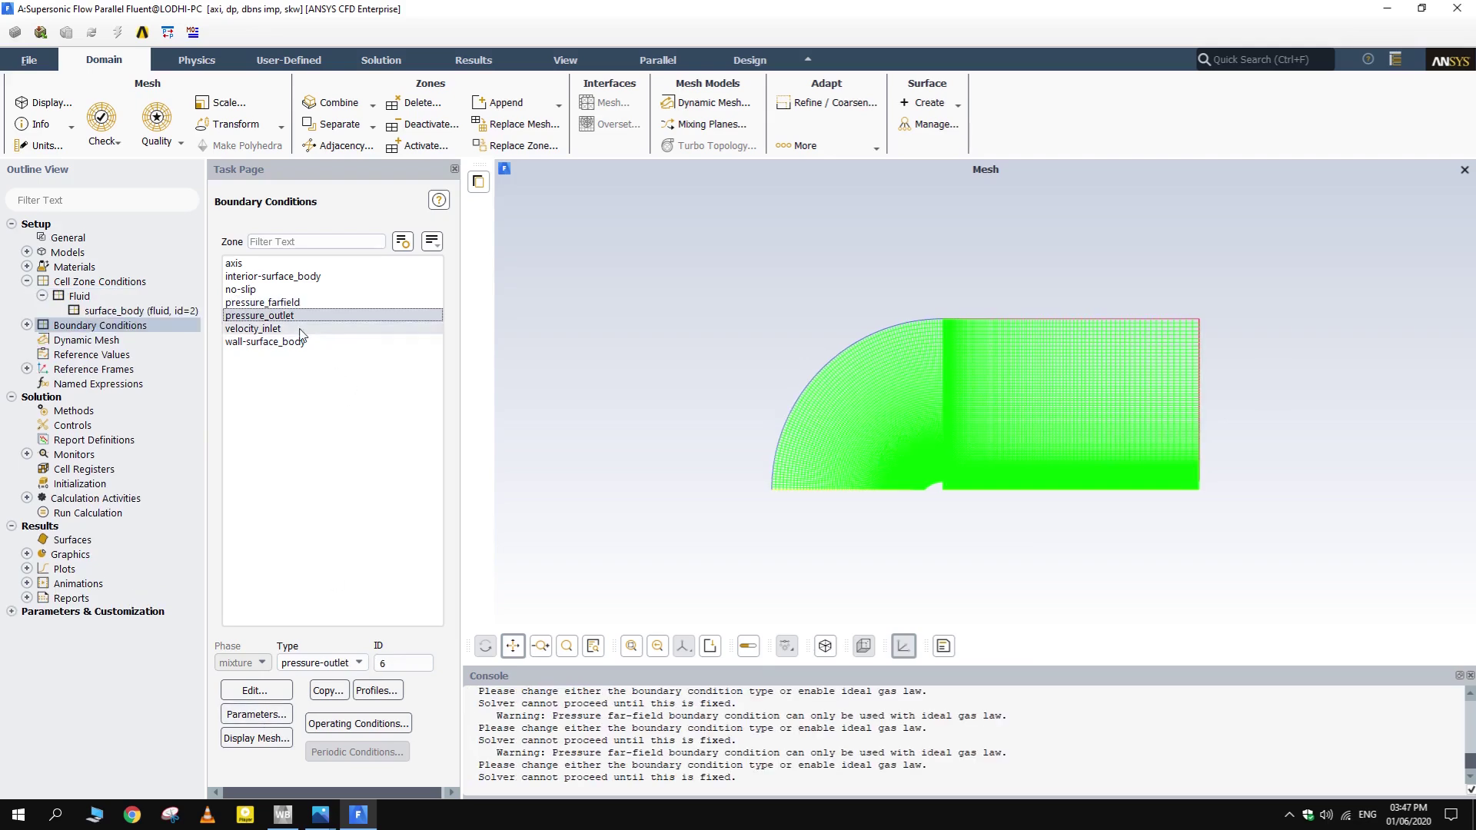
click(300, 330)
- Set velocity_inlet to specify velocity by components with an axial velocity of 400 m/s
click(275, 692)
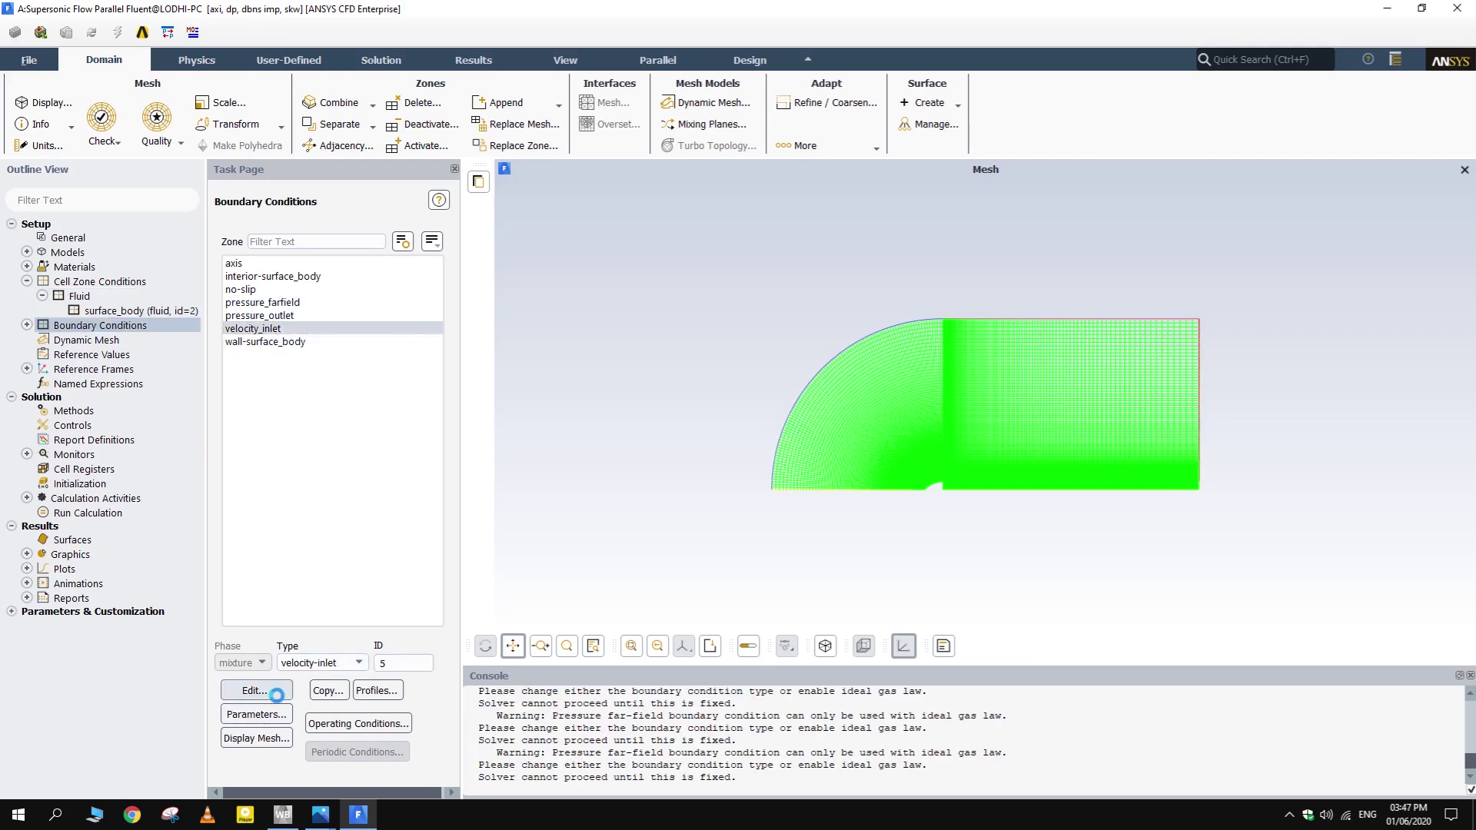
click(461, 484)
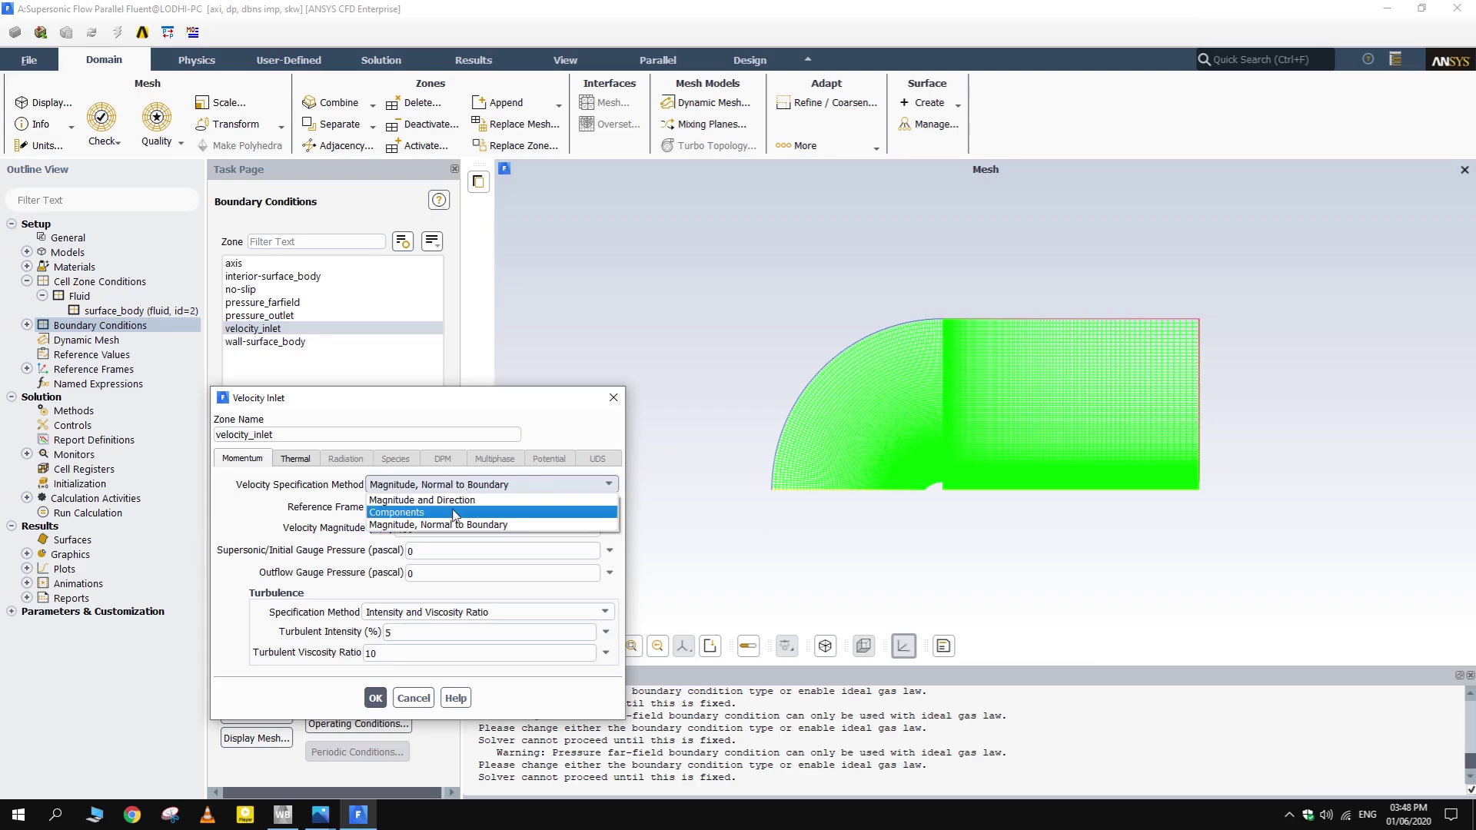
click(454, 514)
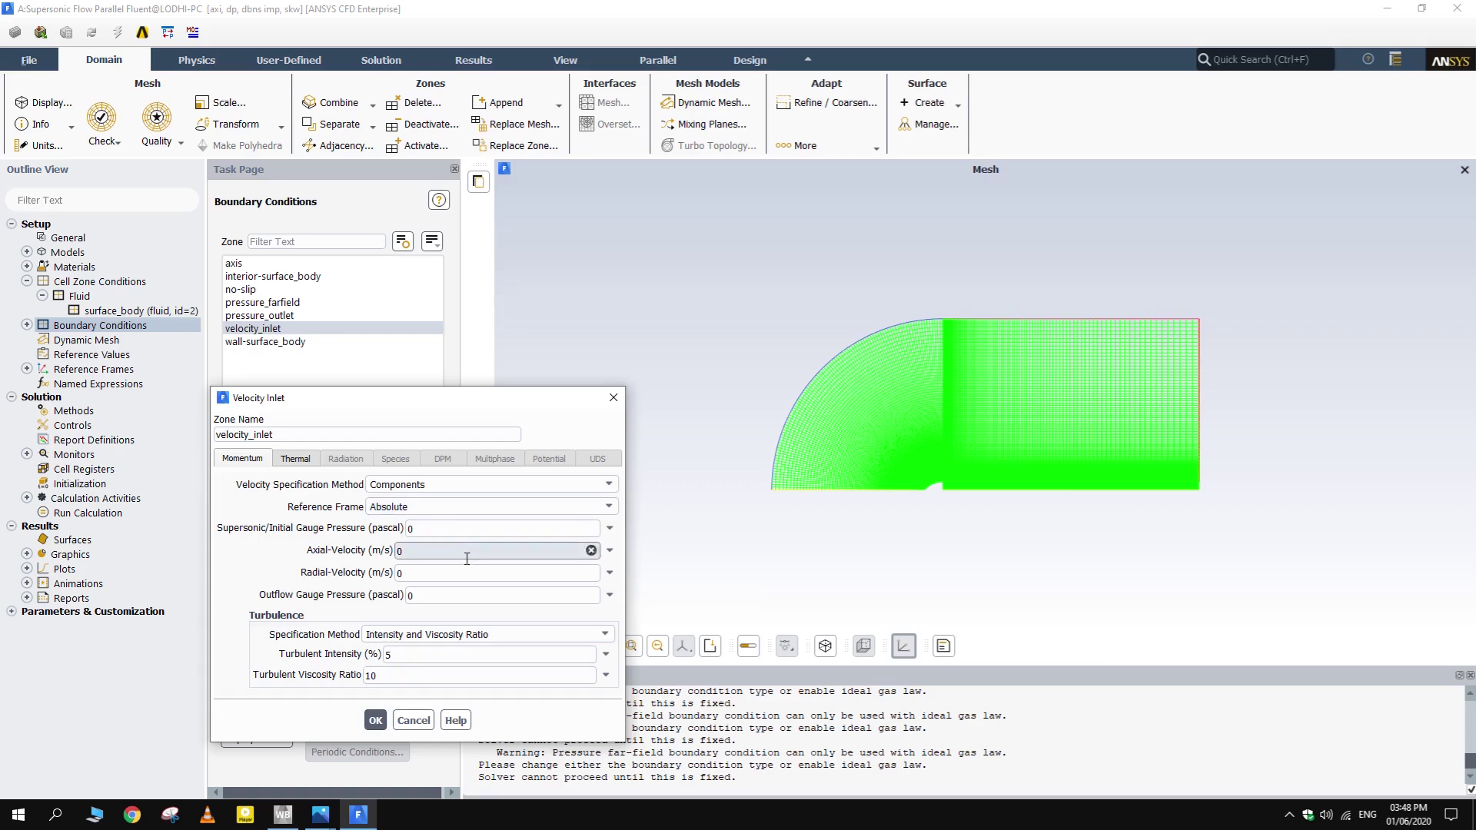
double_click(446, 551)
text(4)
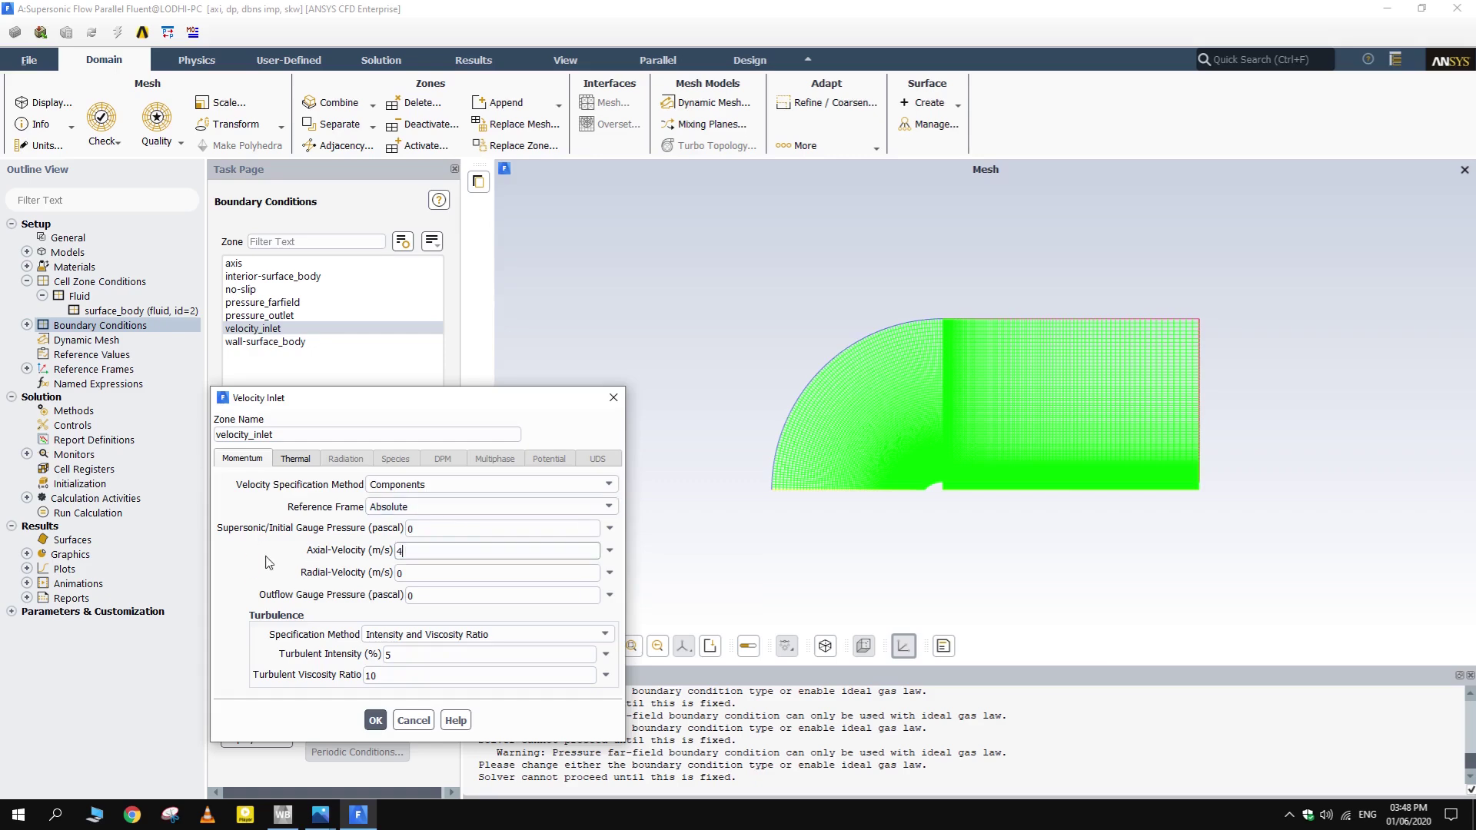
text(00)
click(294, 459)
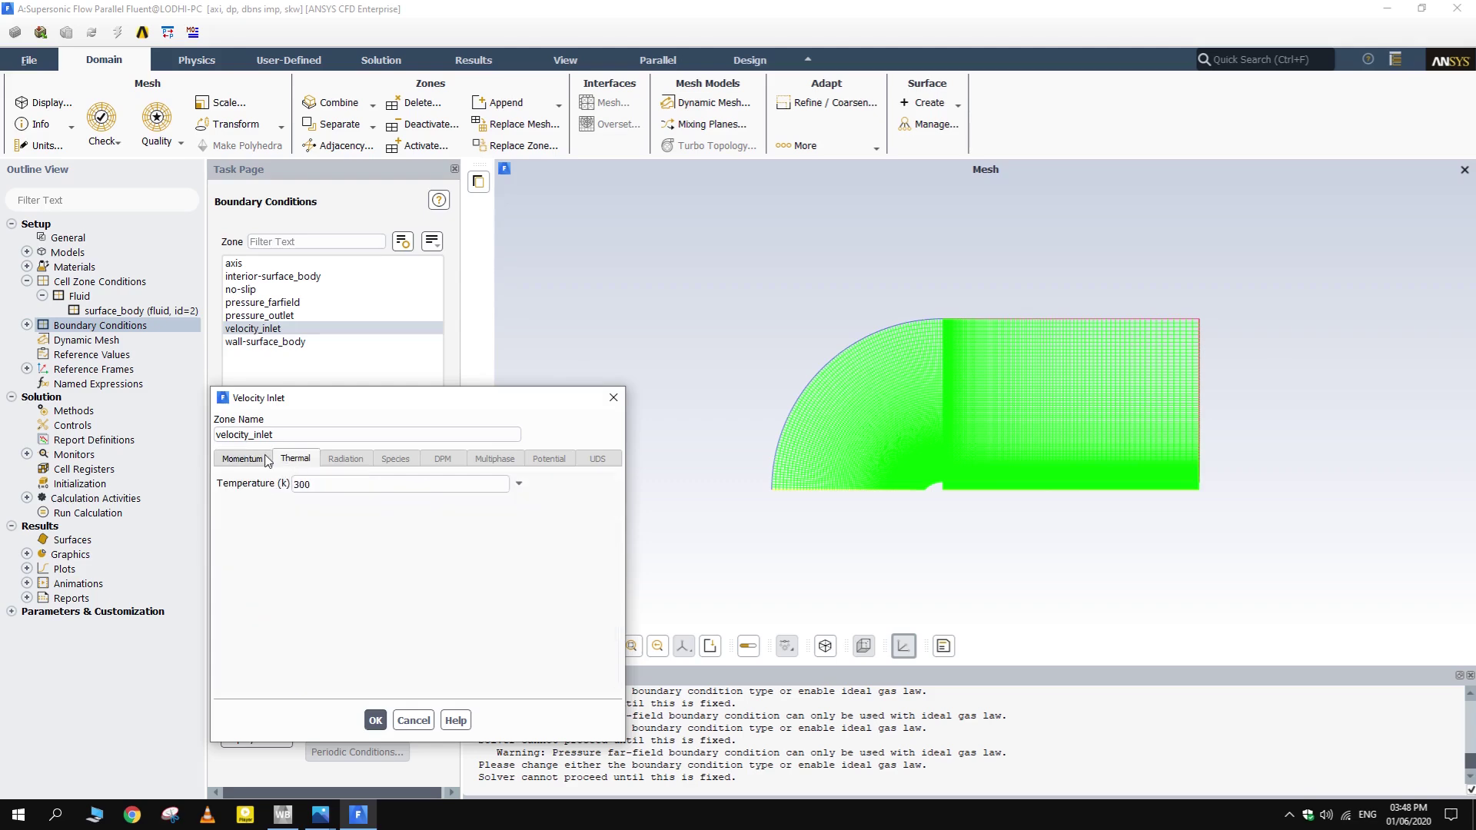
click(267, 460)
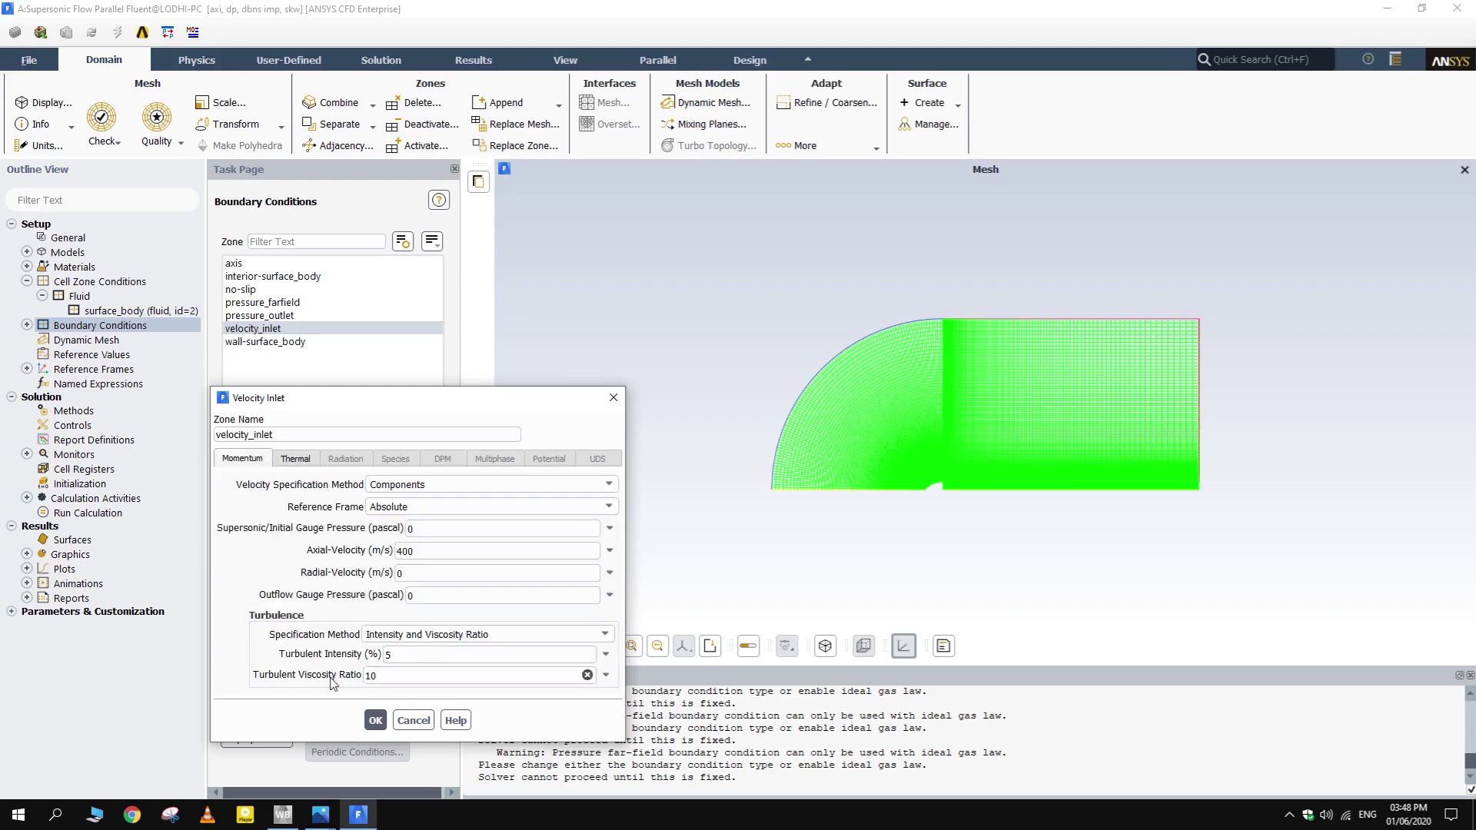
click(376, 721)
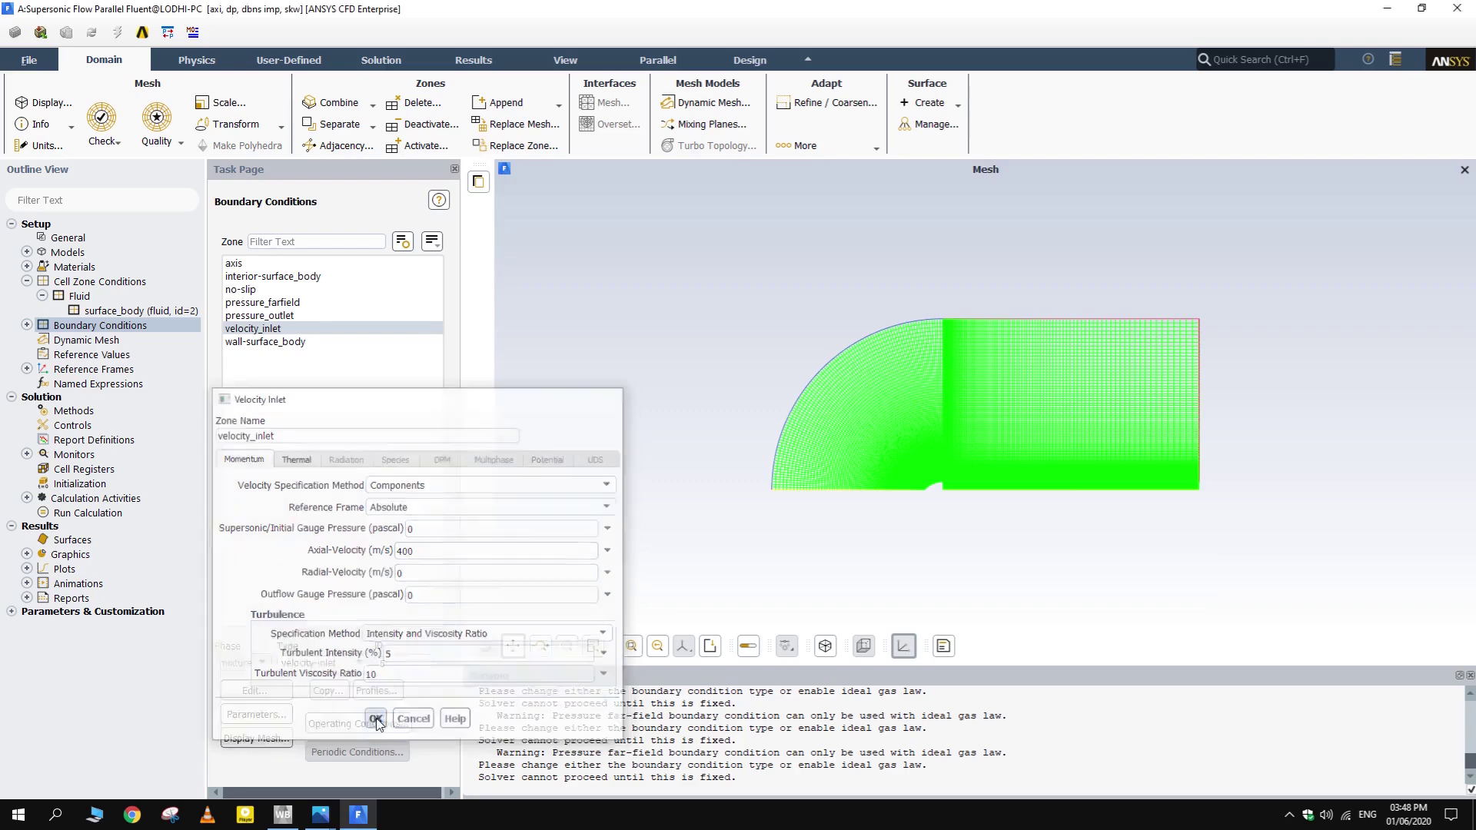
- Change wall-surface_body into a pressure outlet at 0 Pa gauge pressure
click(294, 342)
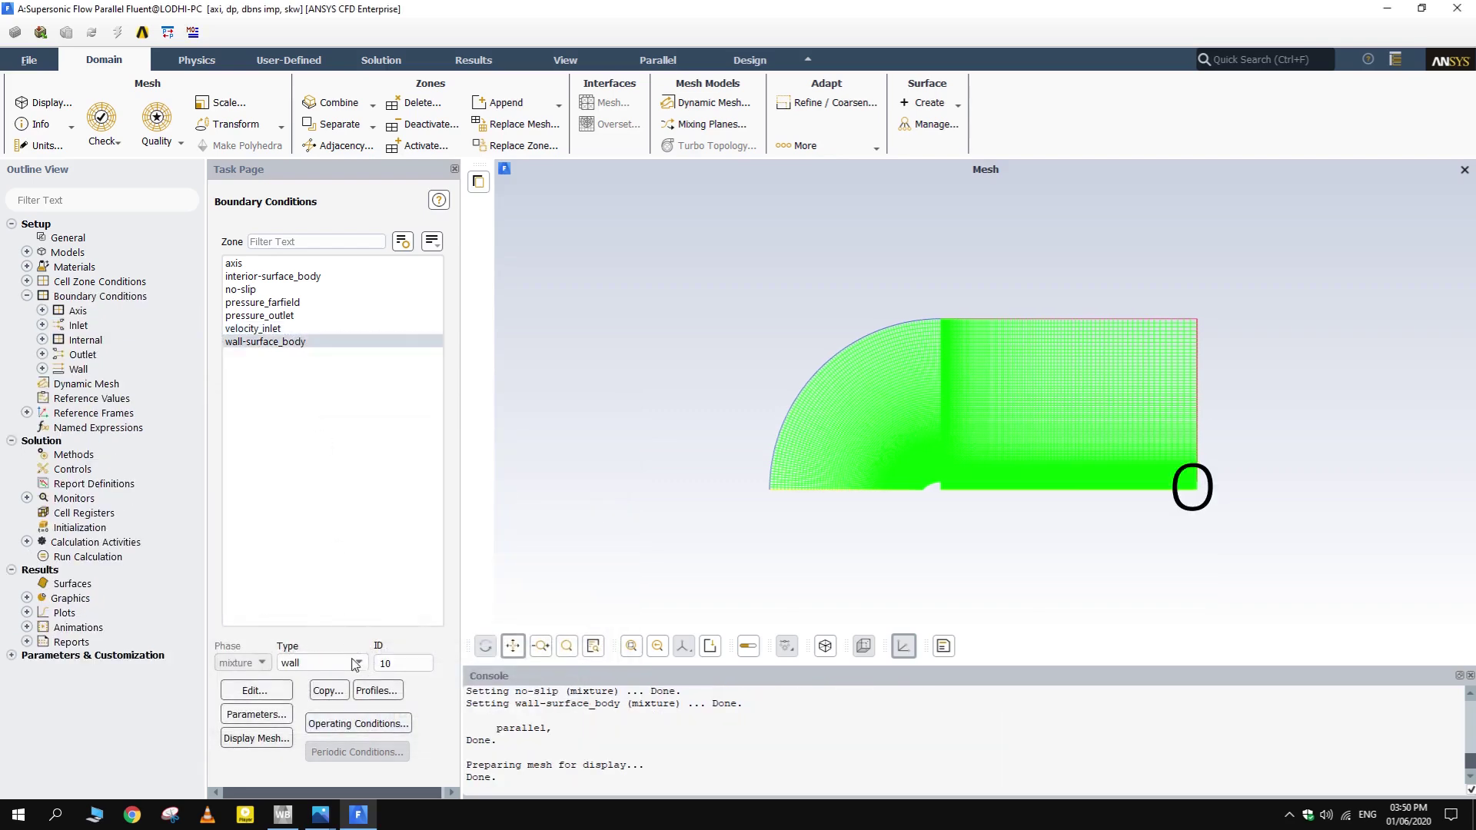
click(319, 663)
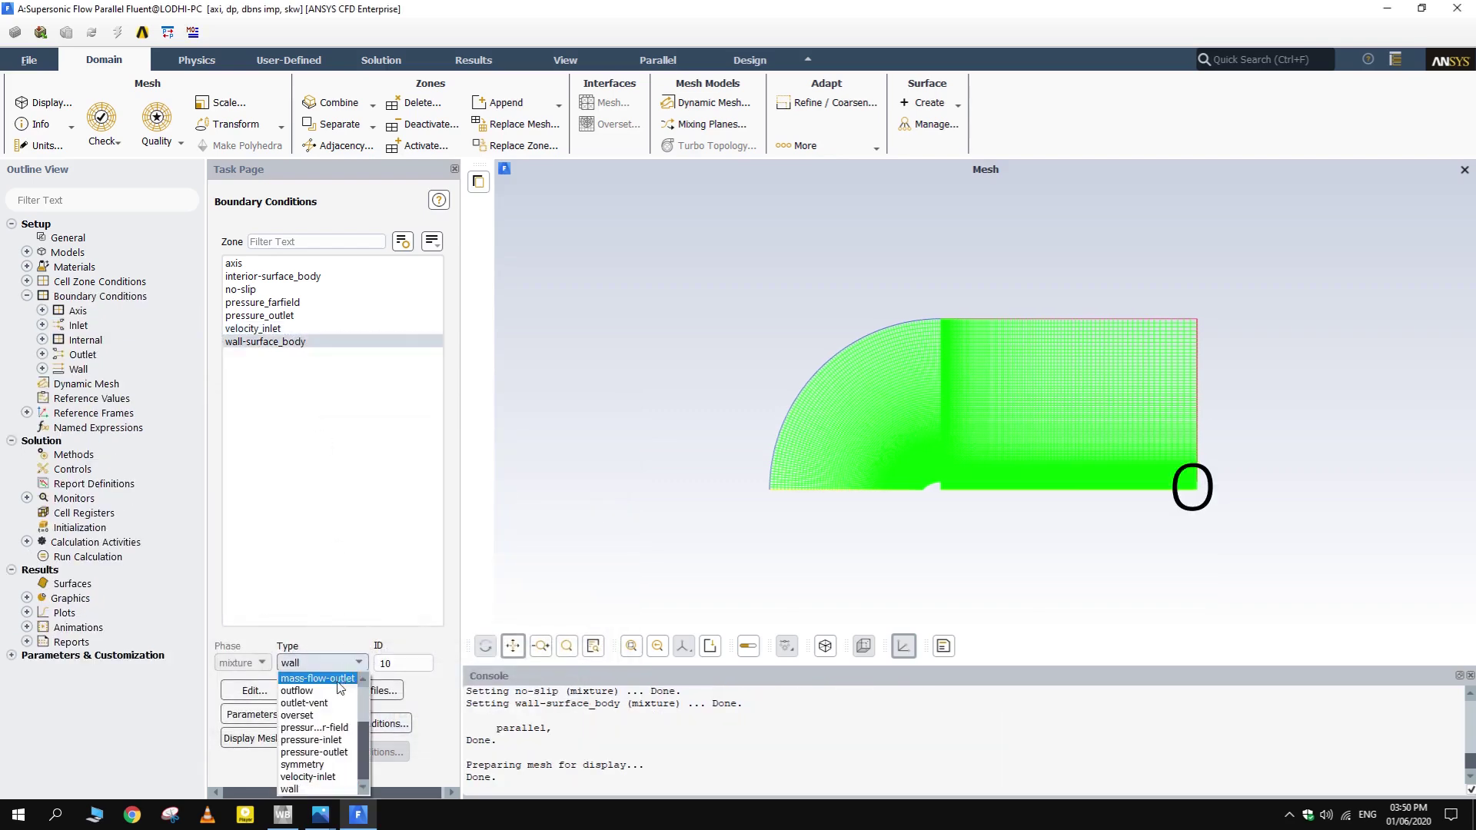
click(327, 752)
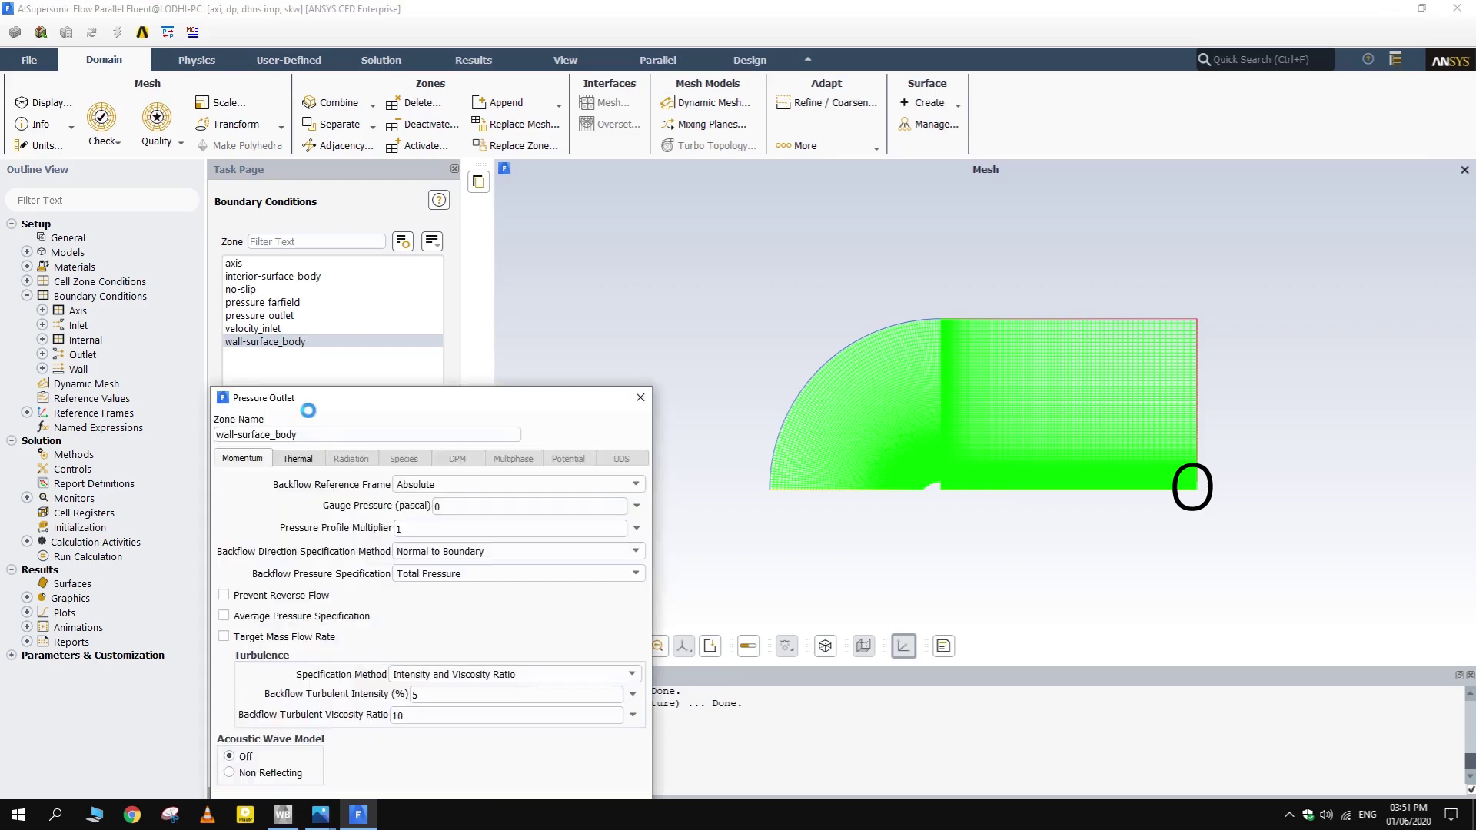
drag(337, 402, 385, 194)
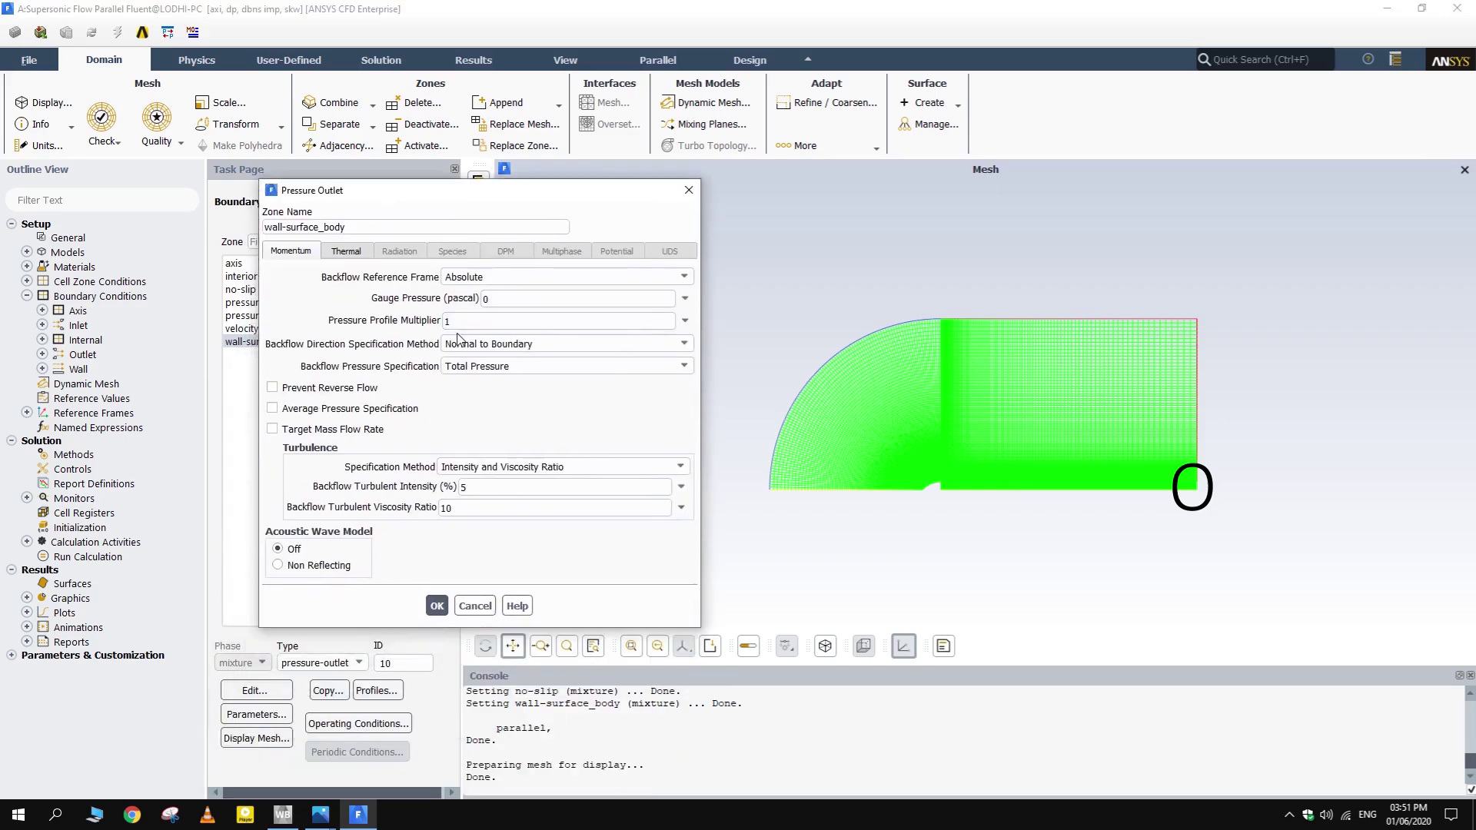
click(333, 251)
click(309, 250)
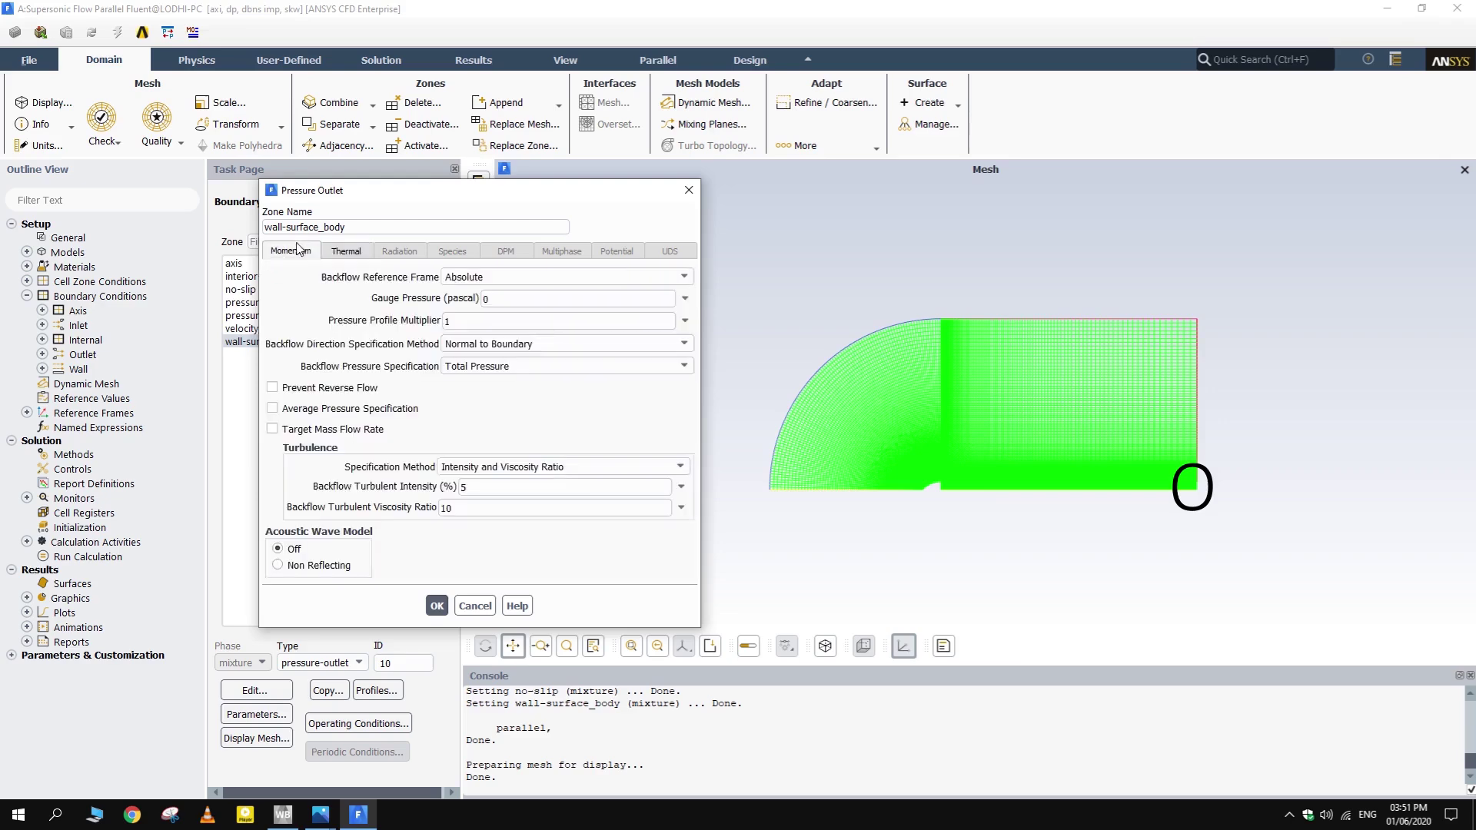
click(438, 607)
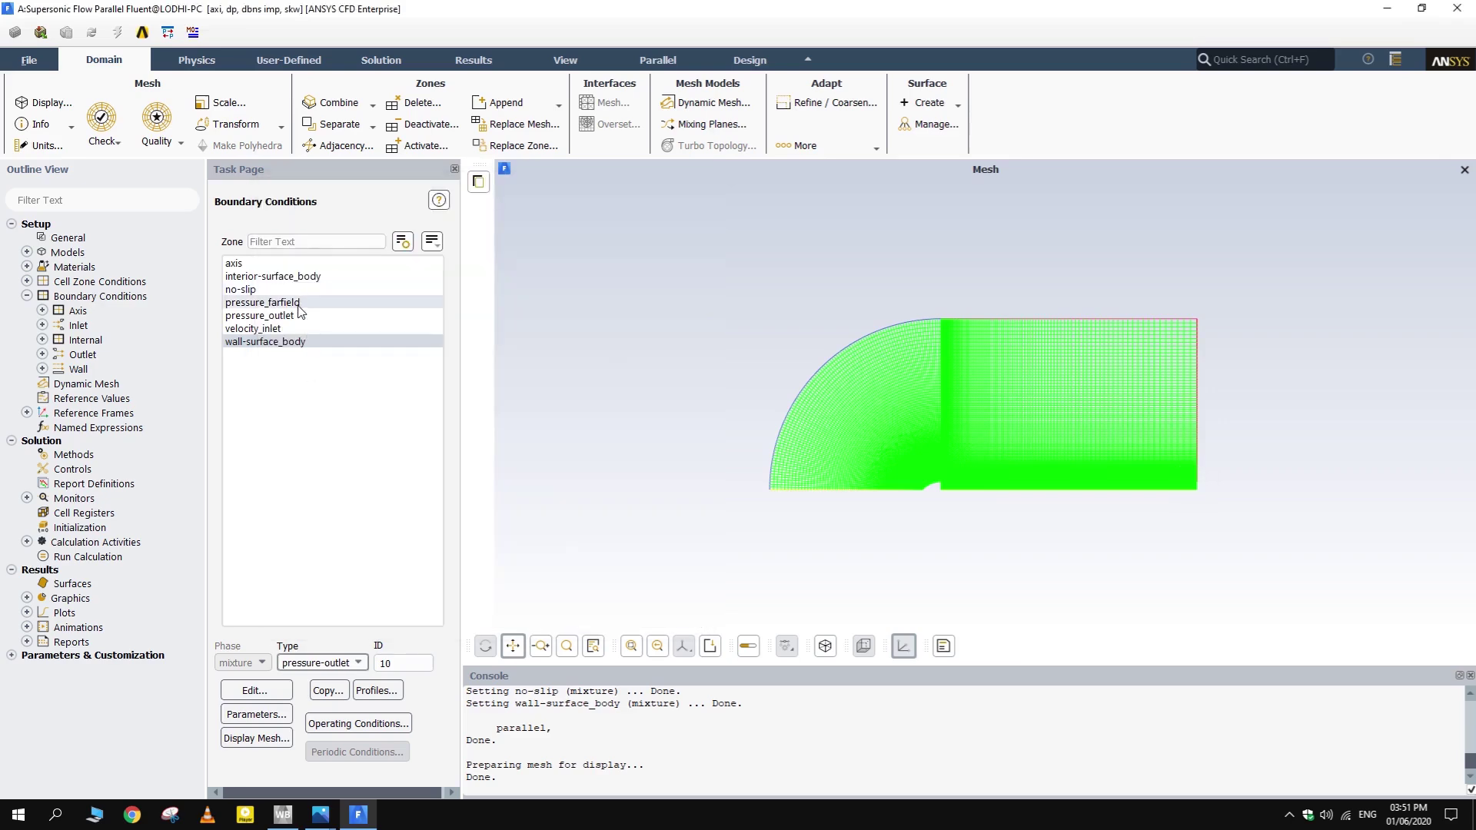
click(296, 341)
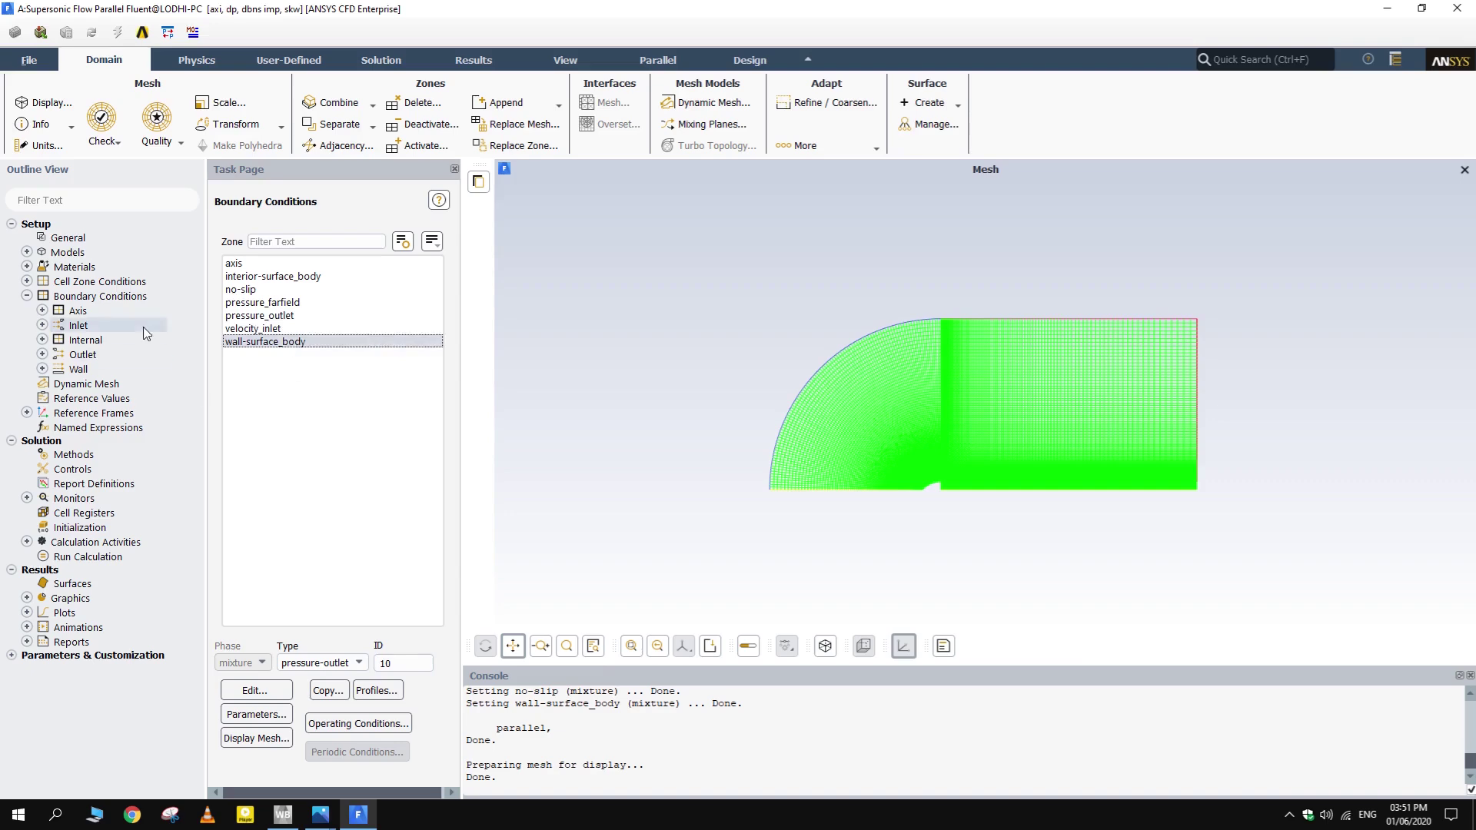
click(26, 297)
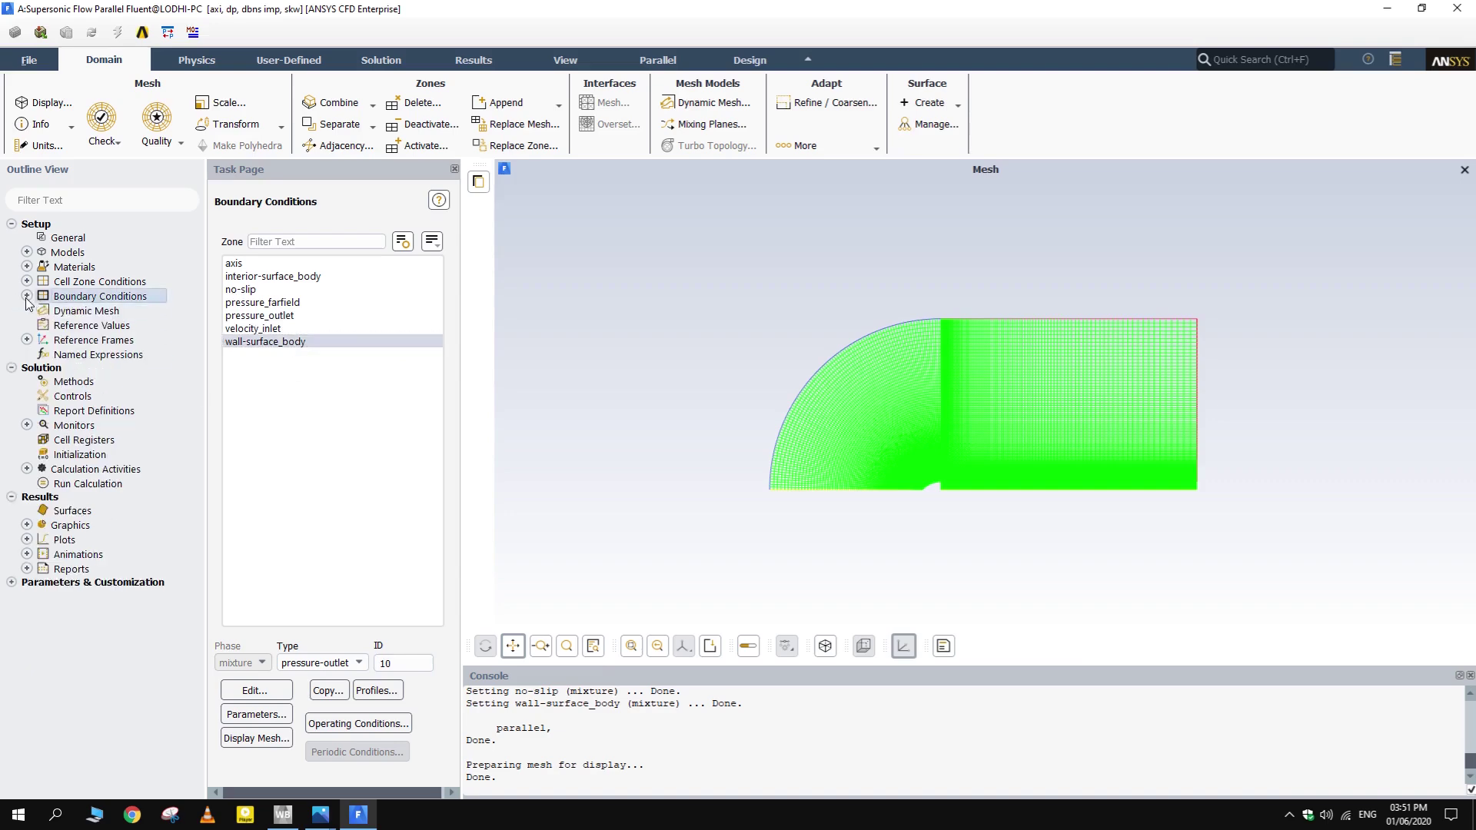
- Compute reference values from pressure_farfield and set the reference area to 0.00025617 m2
click(78, 325)
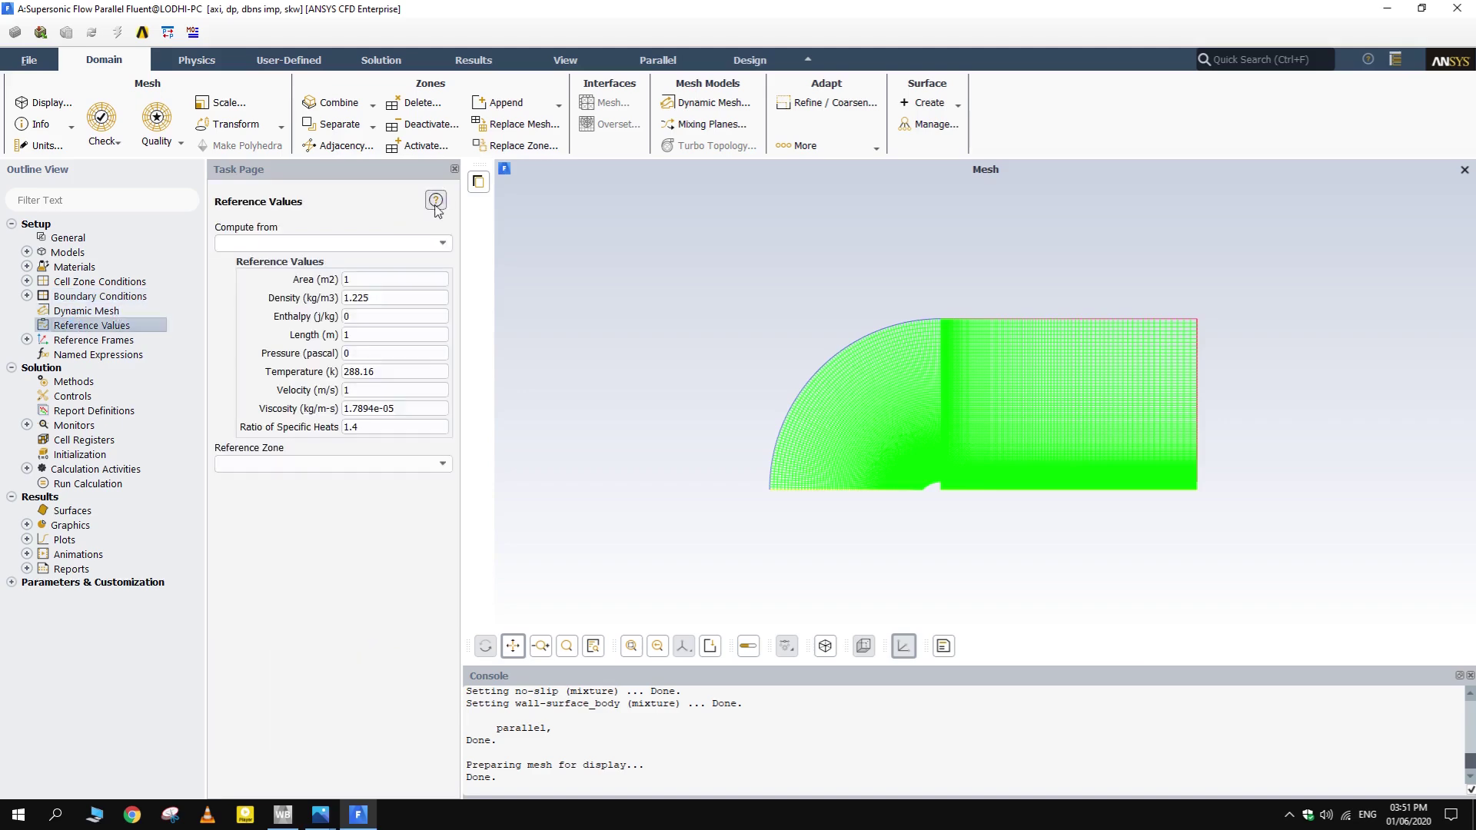
click(400, 244)
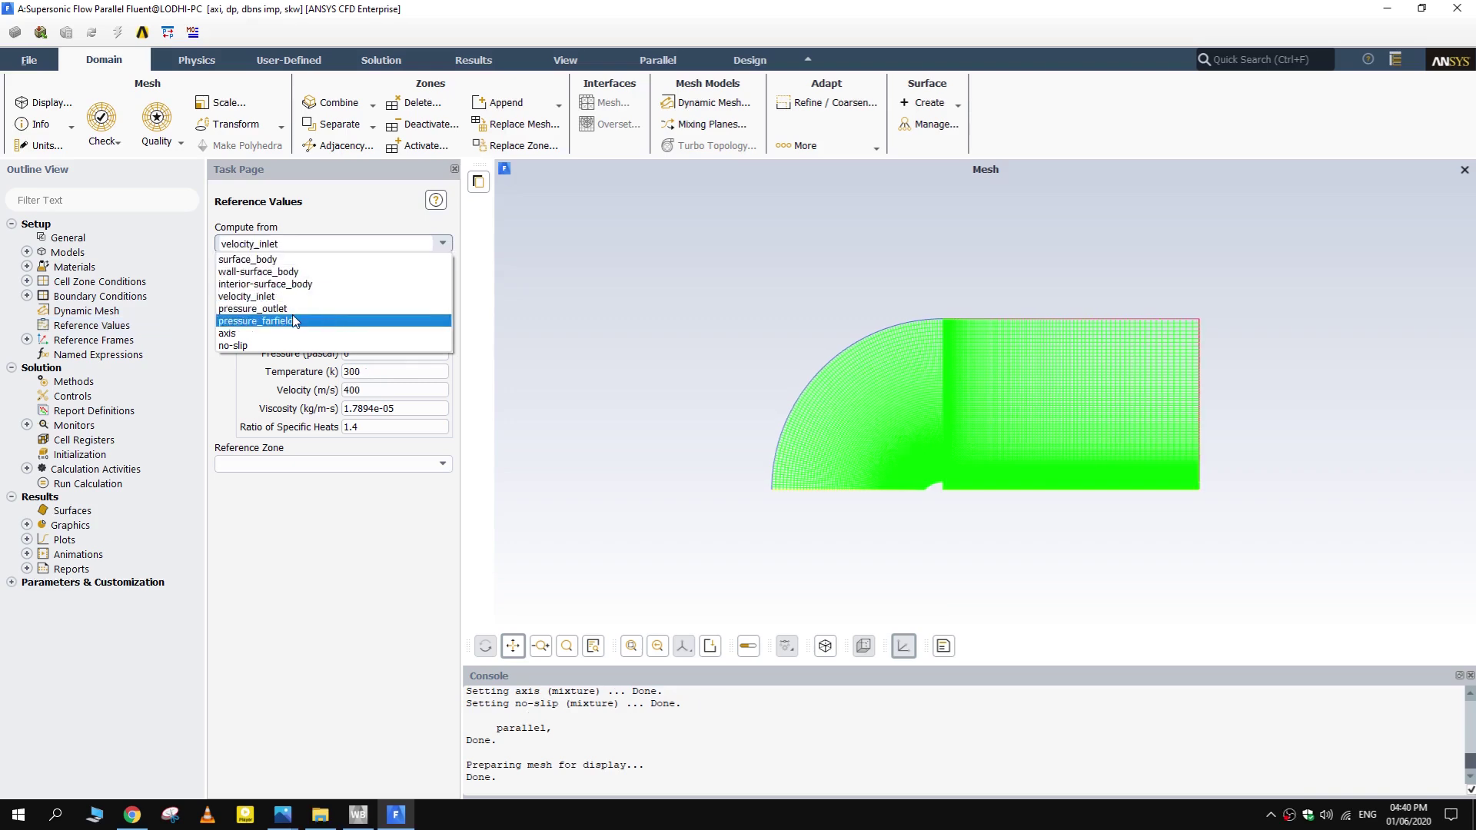
click(292, 317)
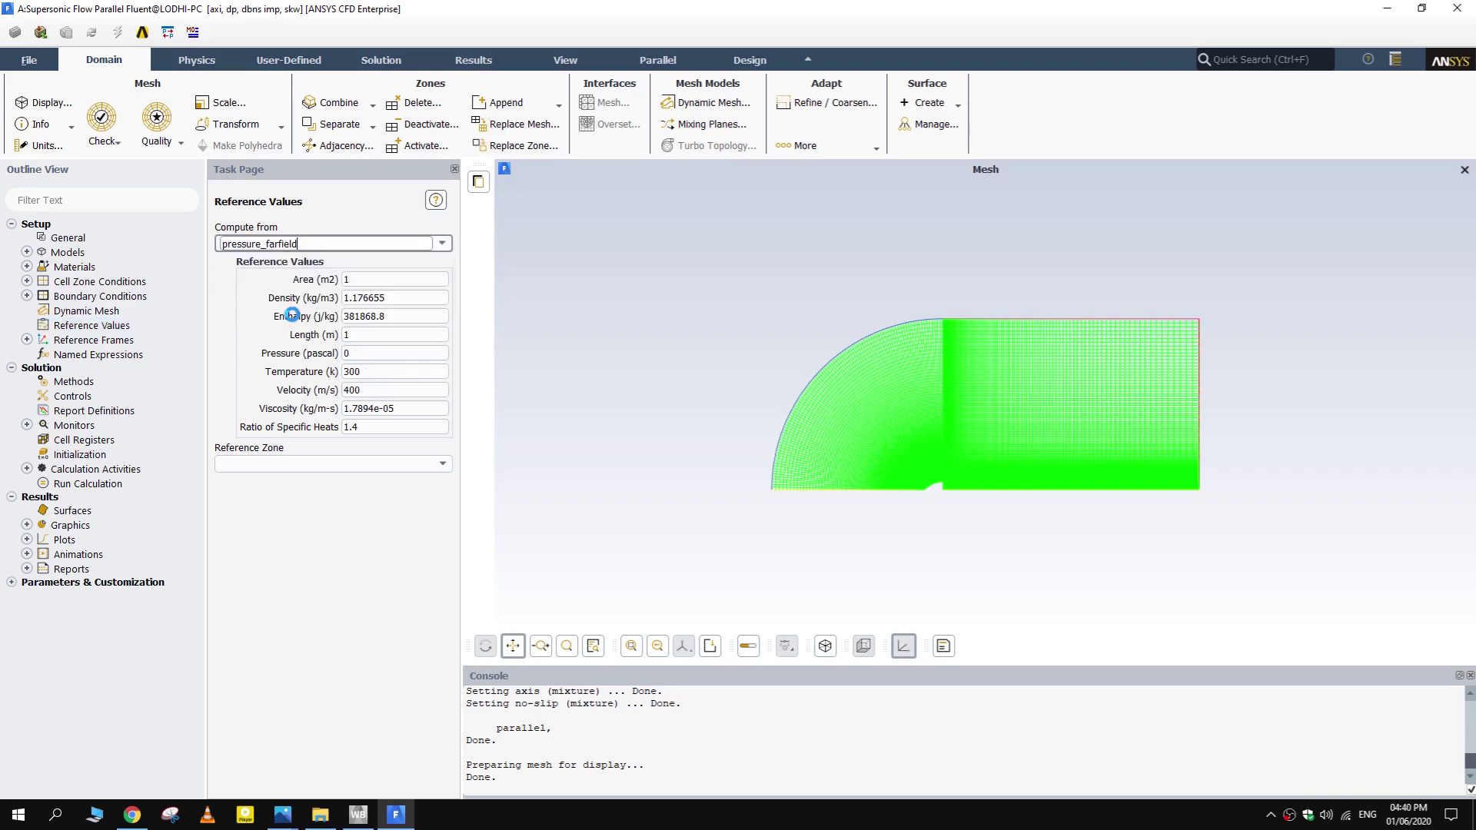
key(Tab)
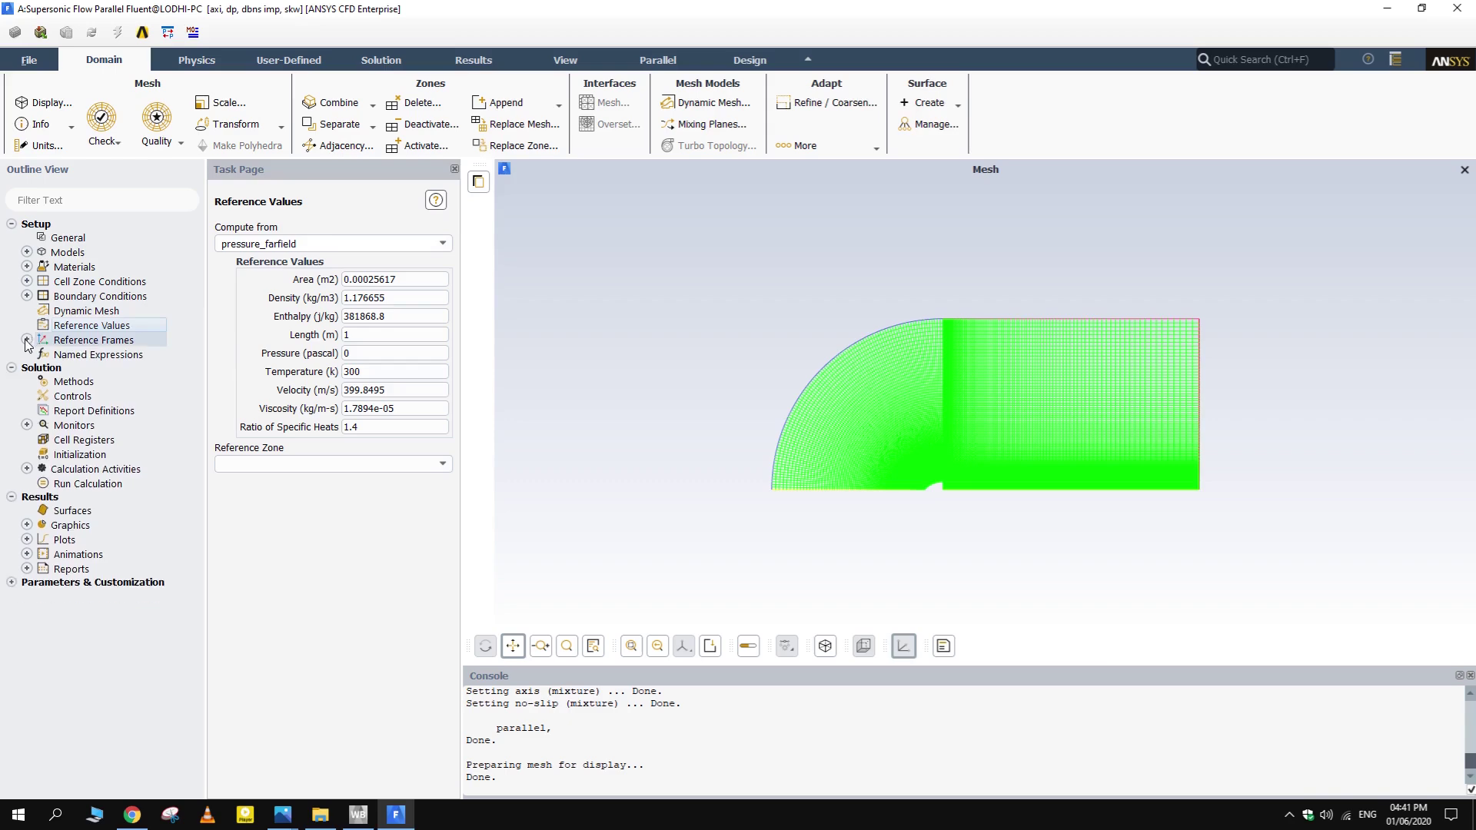
click(88, 384)
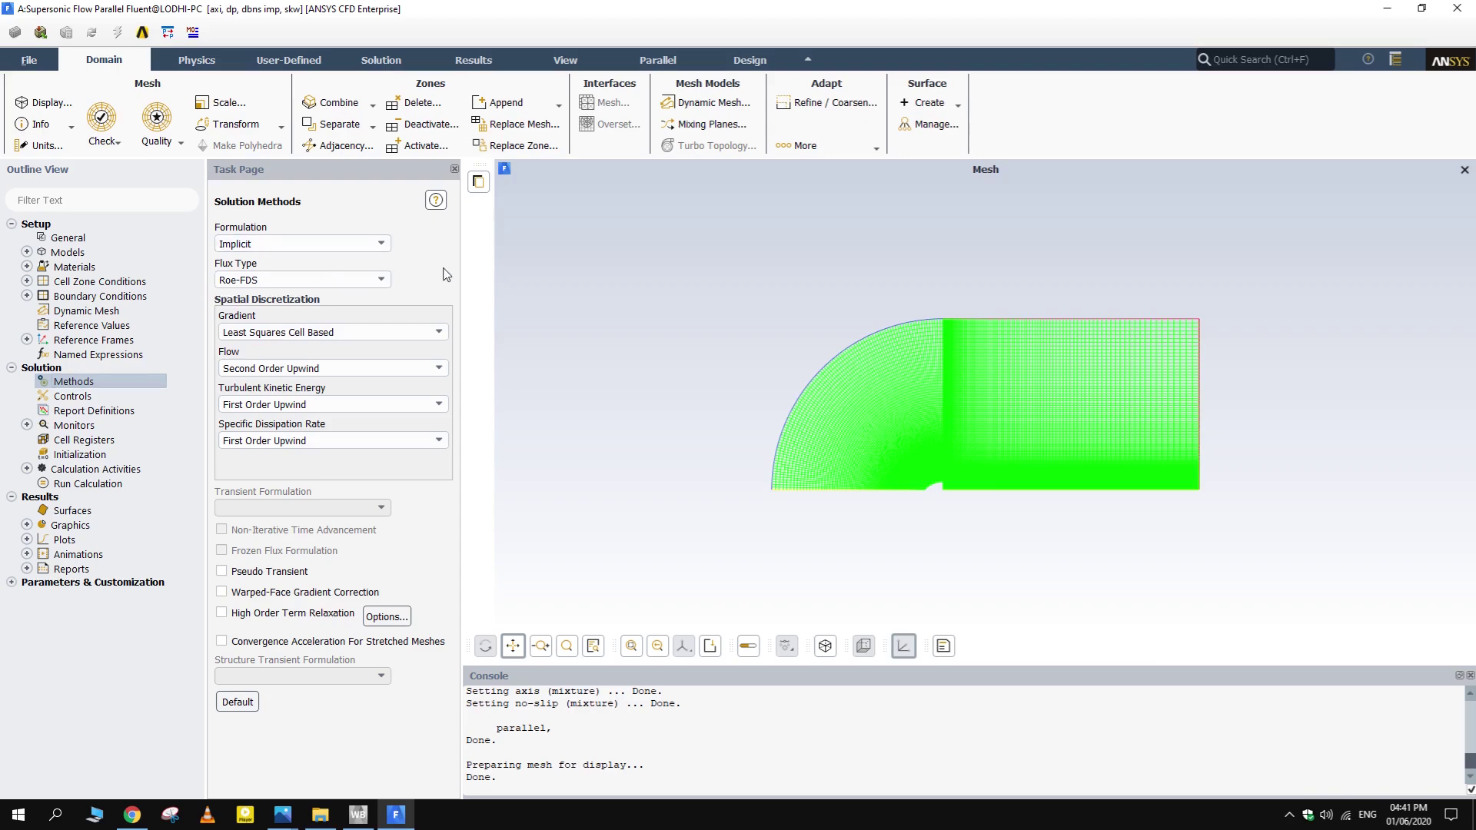
- Set turbulent kinetic energy and specific dissipation rate to Second Order Upwind, keeping Least Squares Cell Based gradient
click(384, 405)
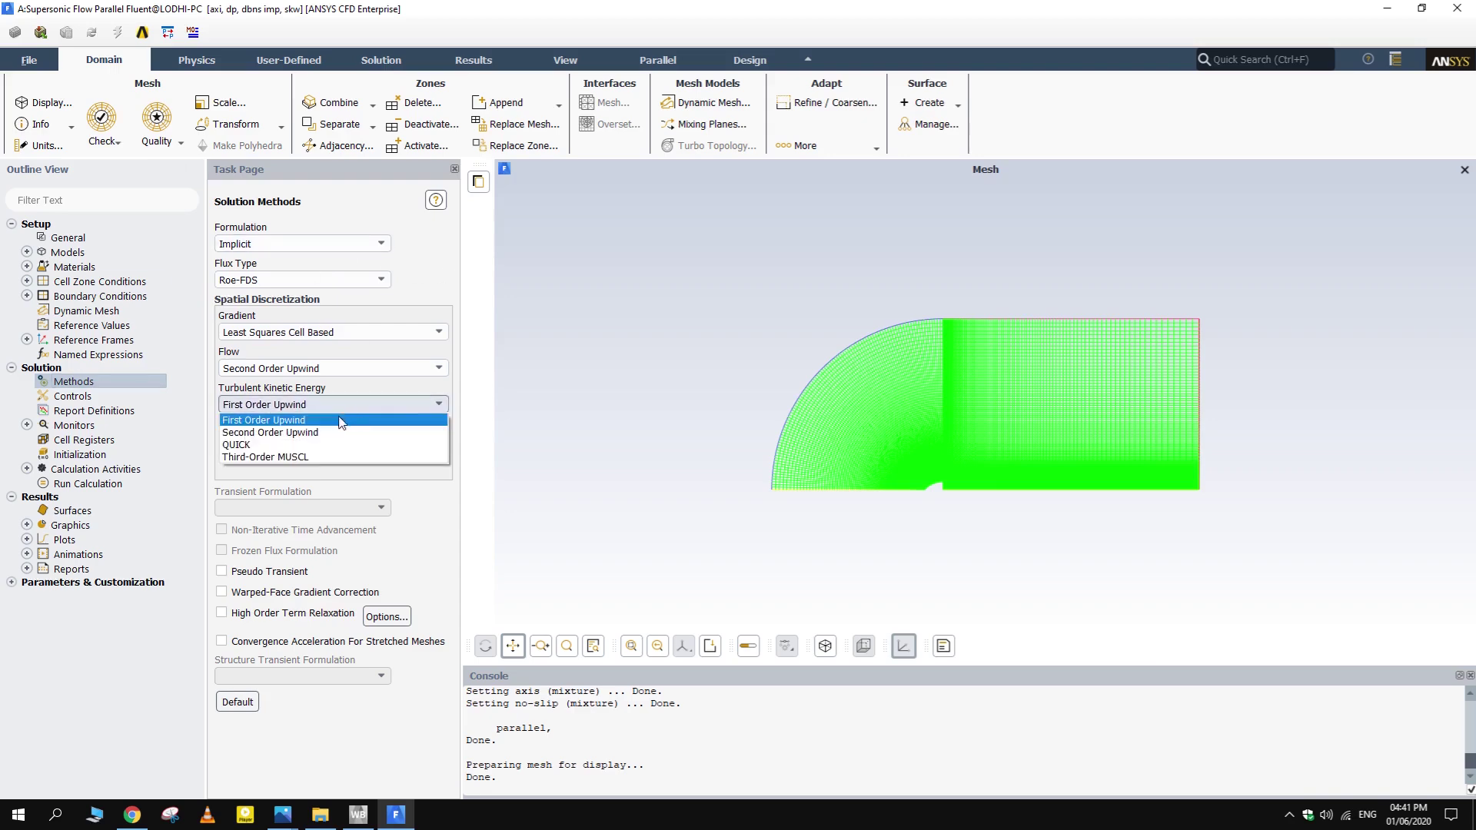
click(319, 433)
click(360, 444)
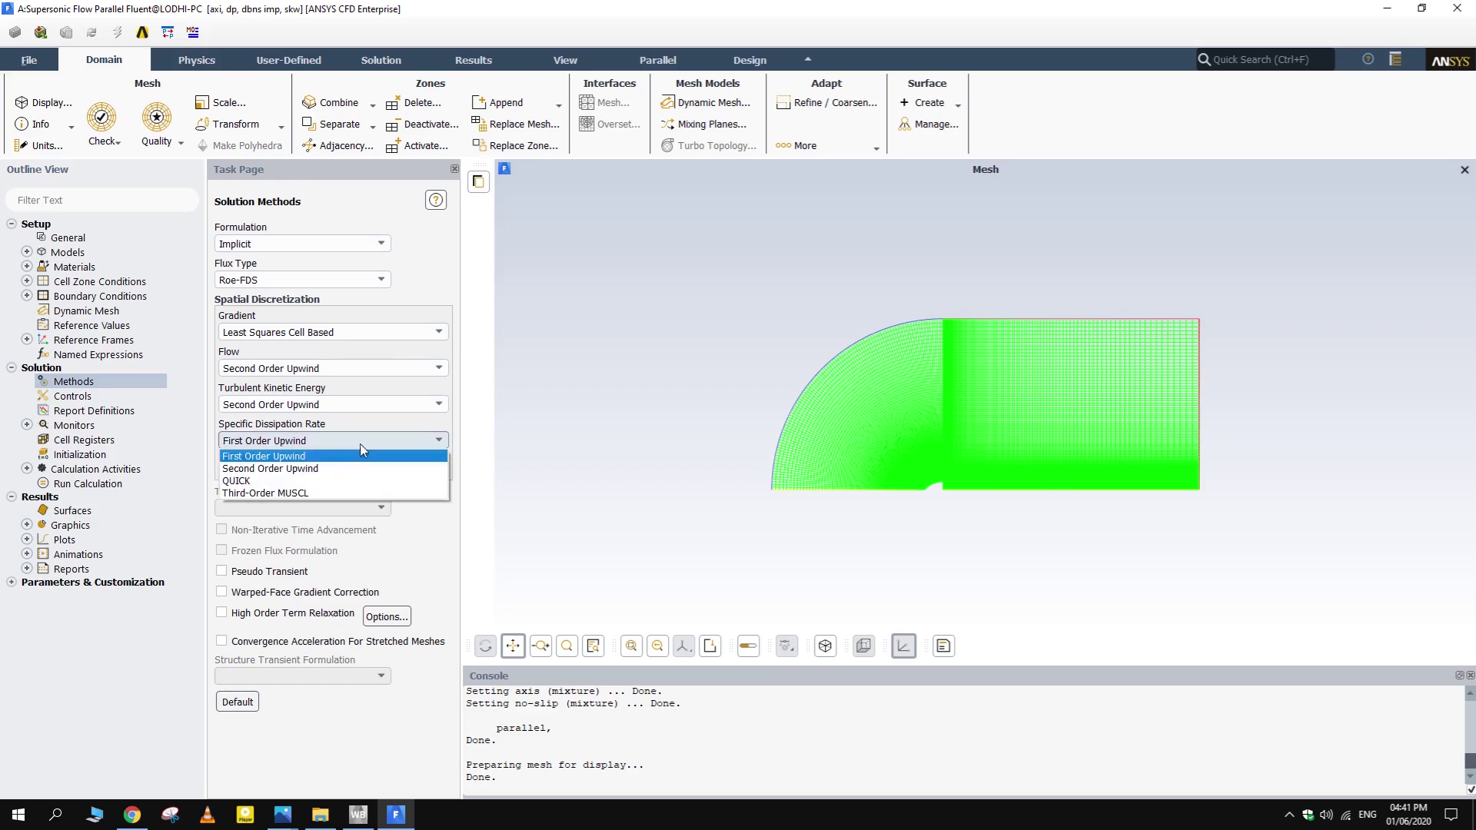
click(320, 468)
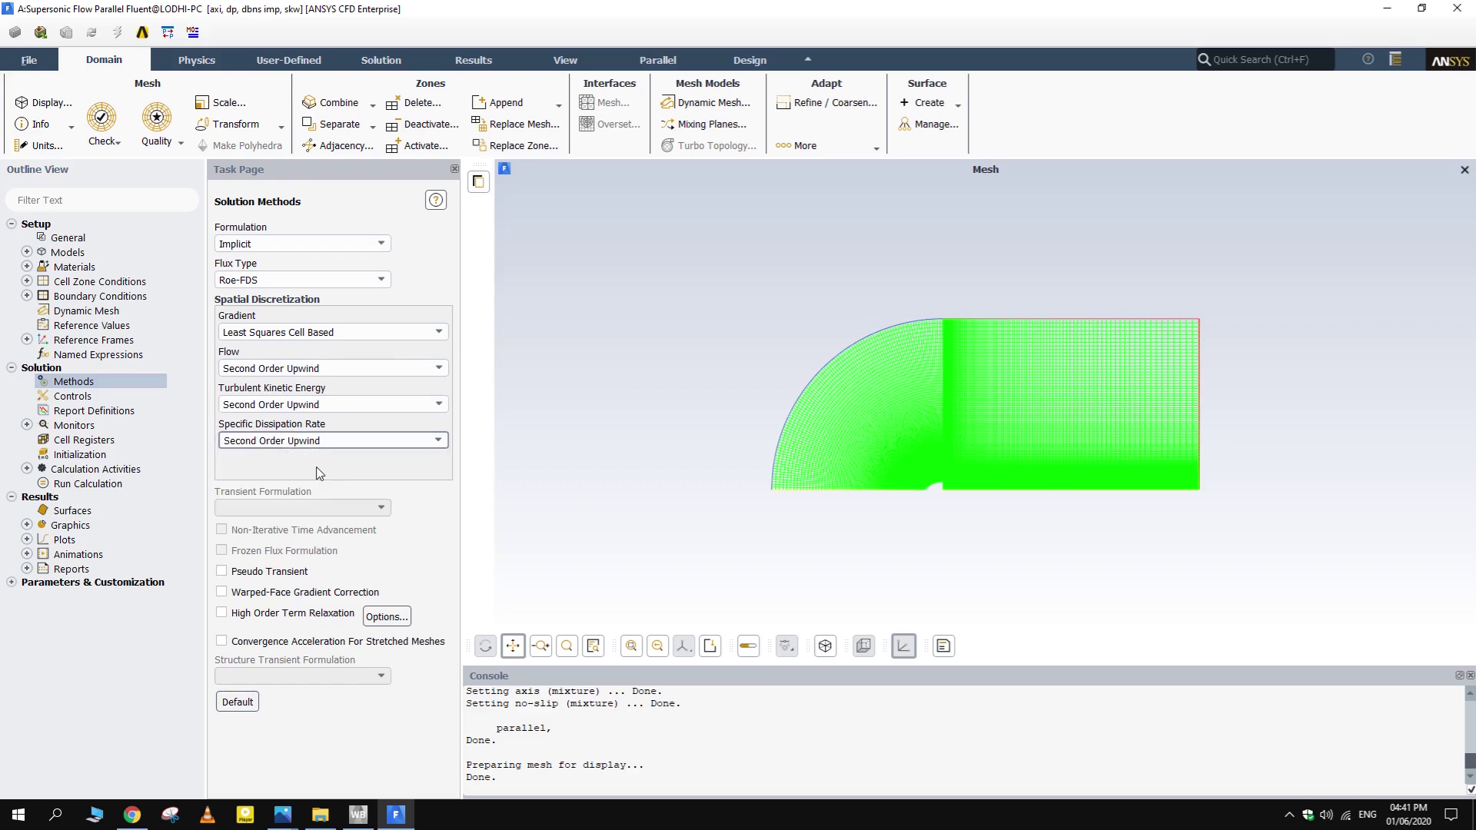
click(407, 330)
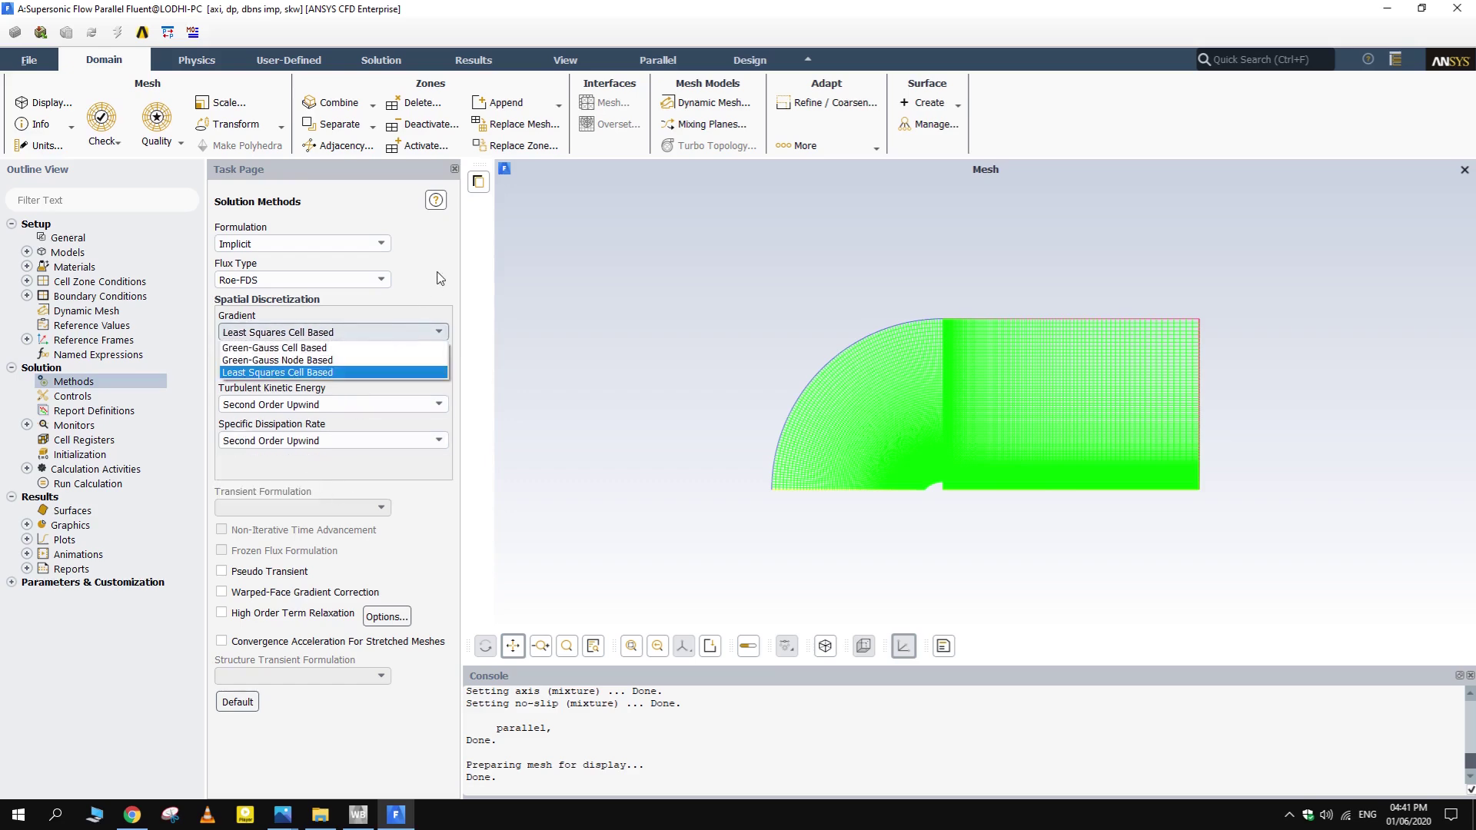
click(439, 278)
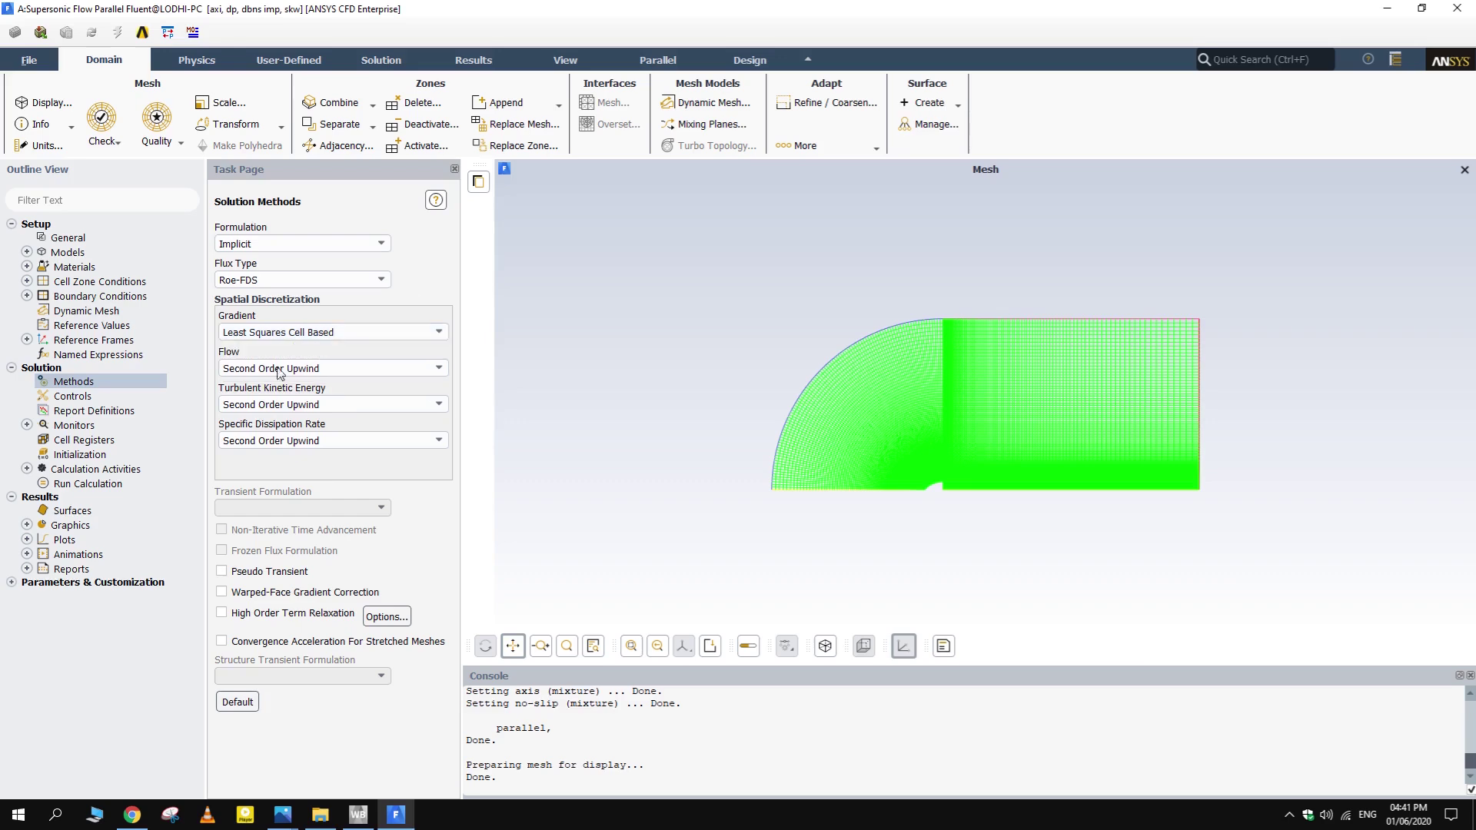
click(70, 398)
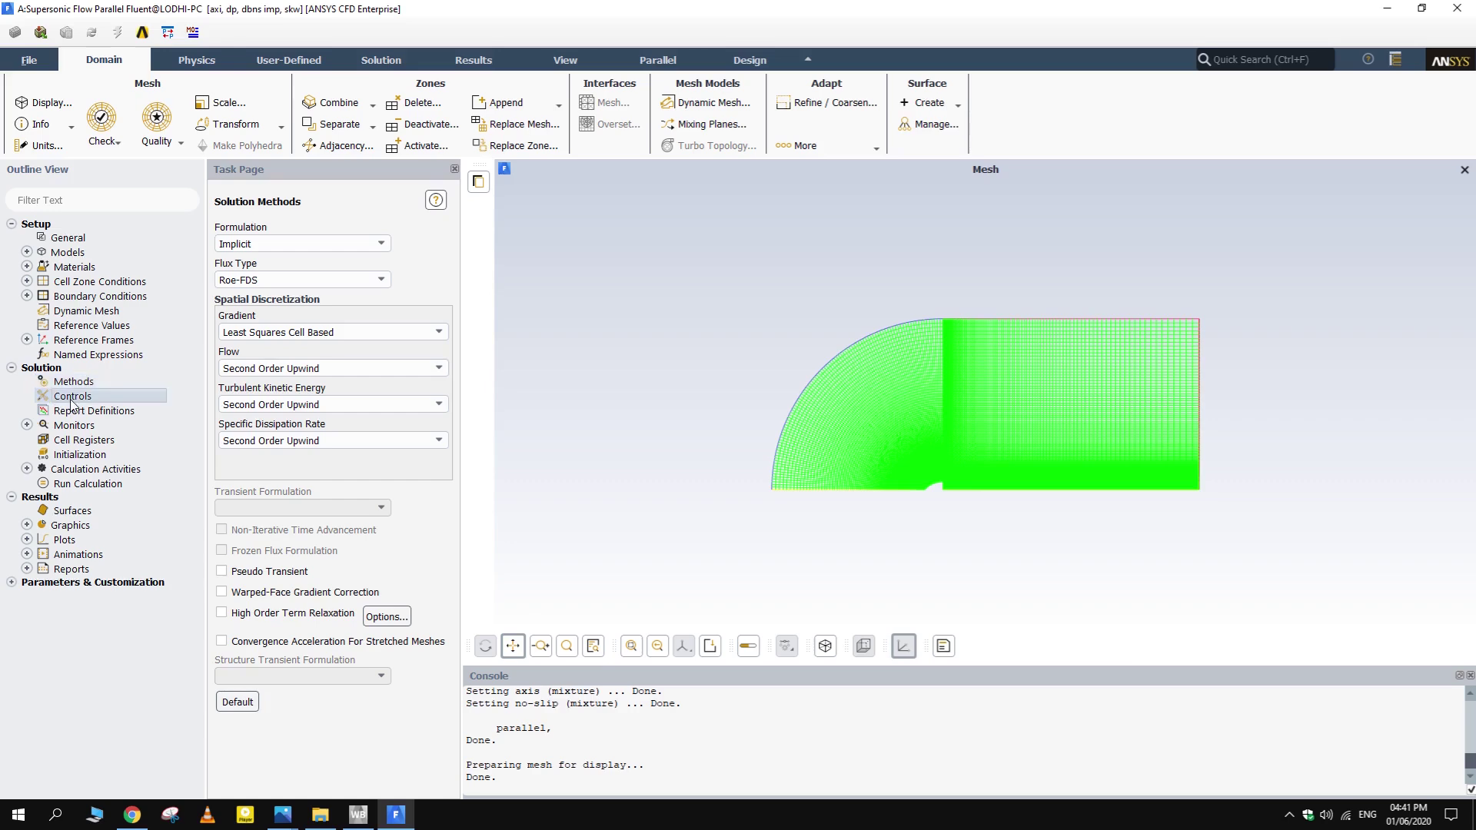
double_click(107, 411)
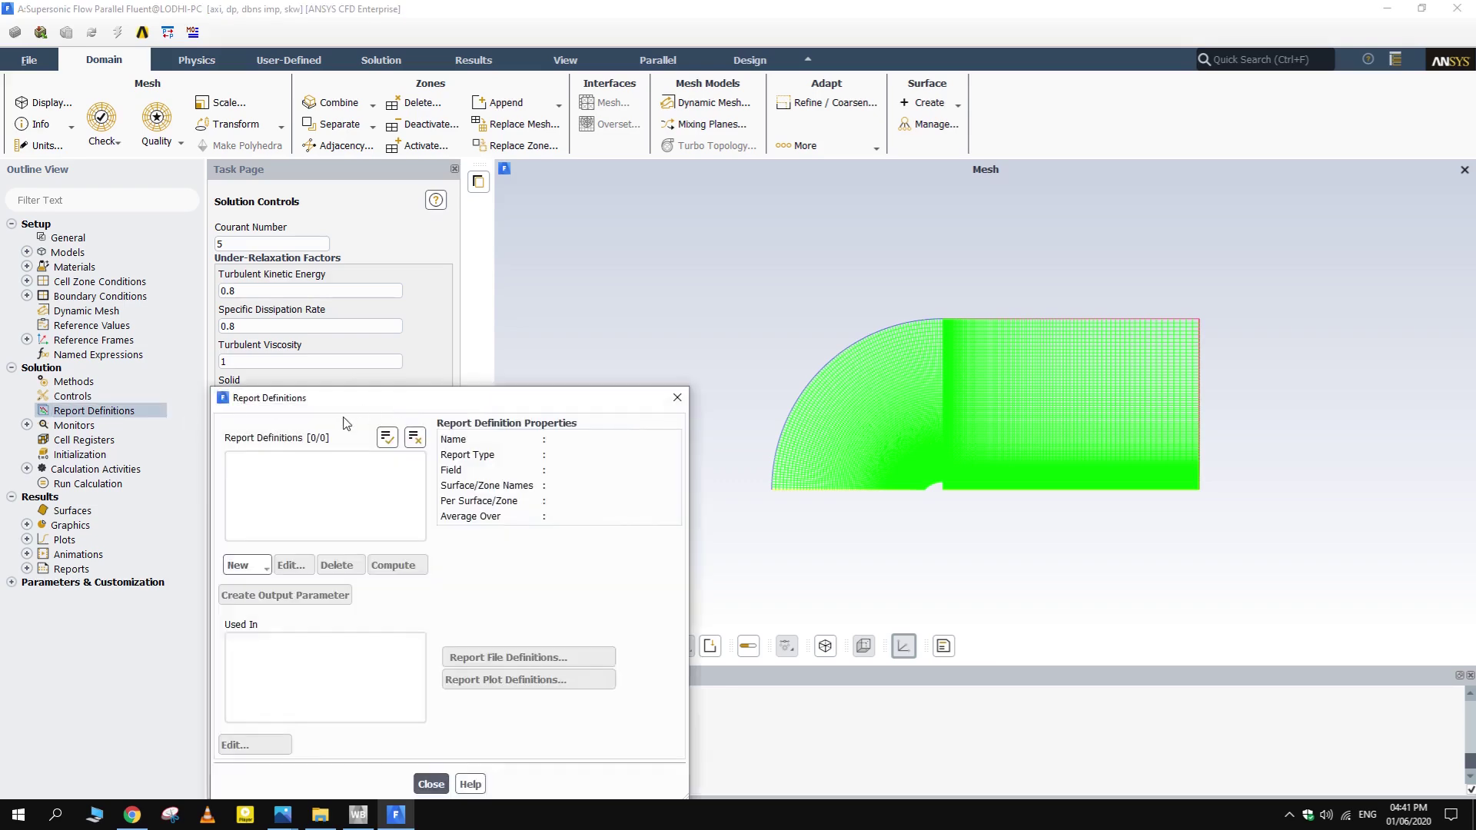
- Create a no-slip drag coefficient report with report plot, console printing and an output parameter
drag(289, 399, 258, 162)
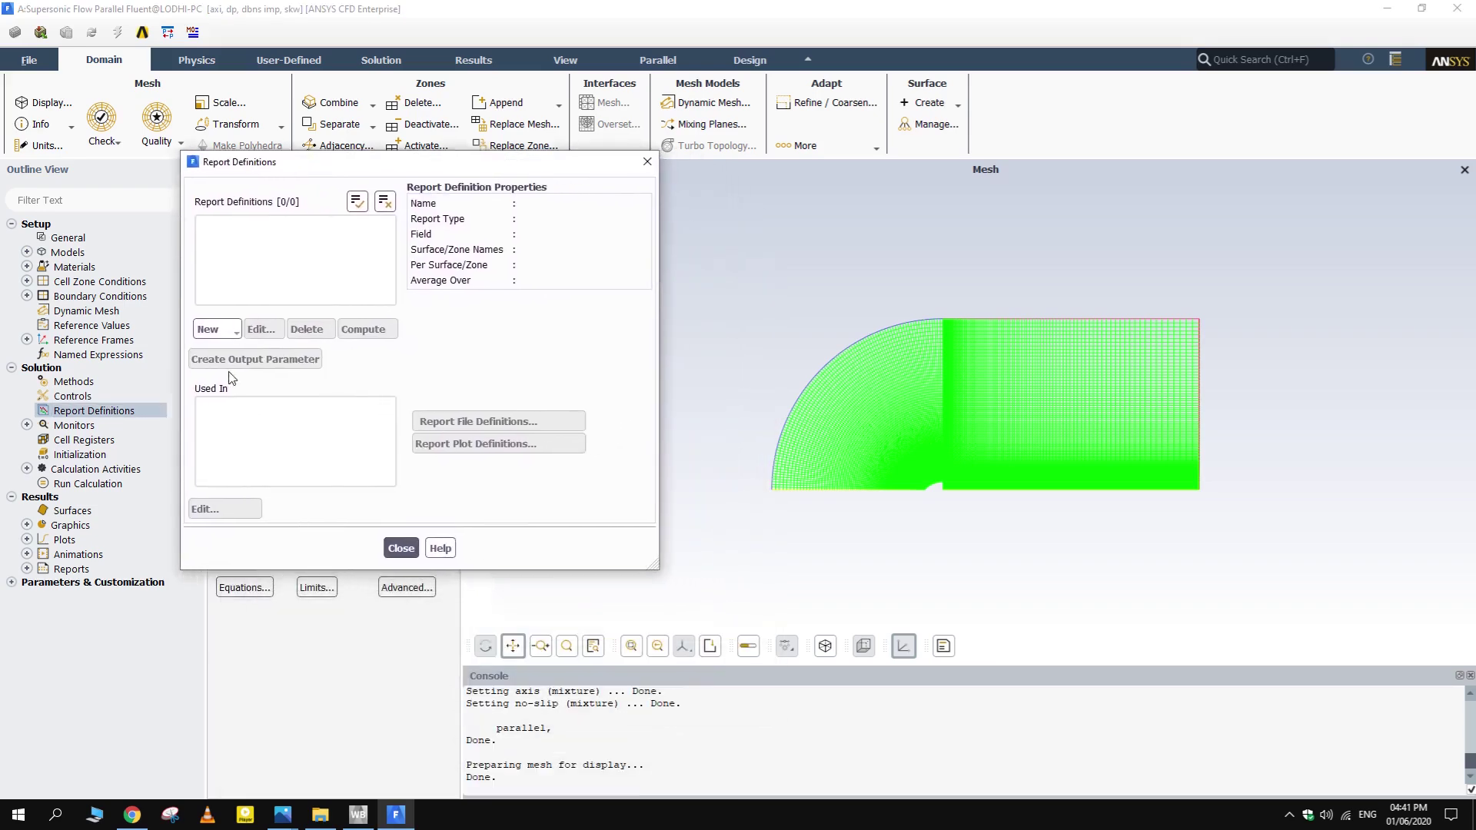
click(228, 330)
mouse_move(258, 375)
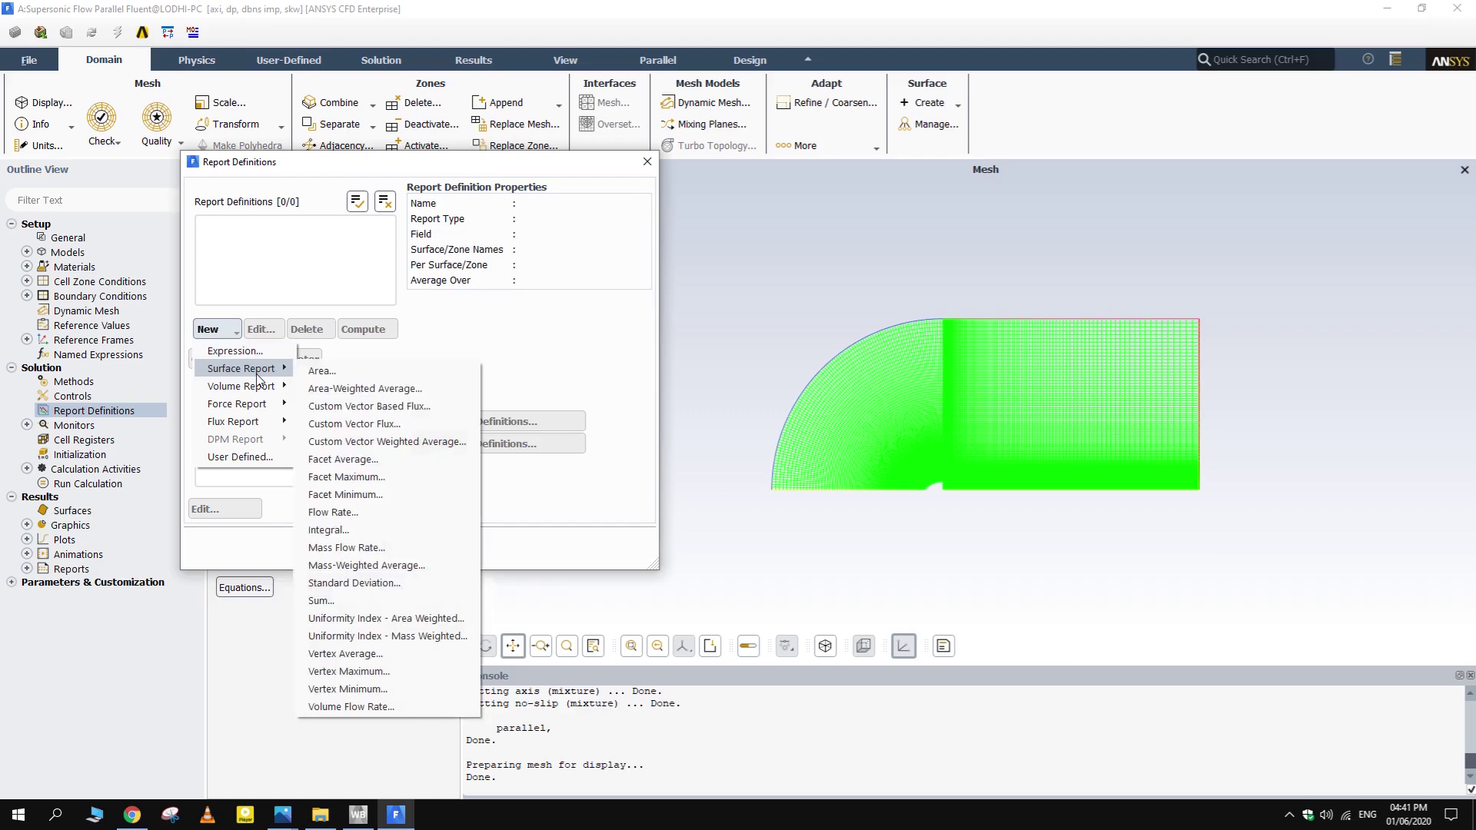
mouse_move(271, 406)
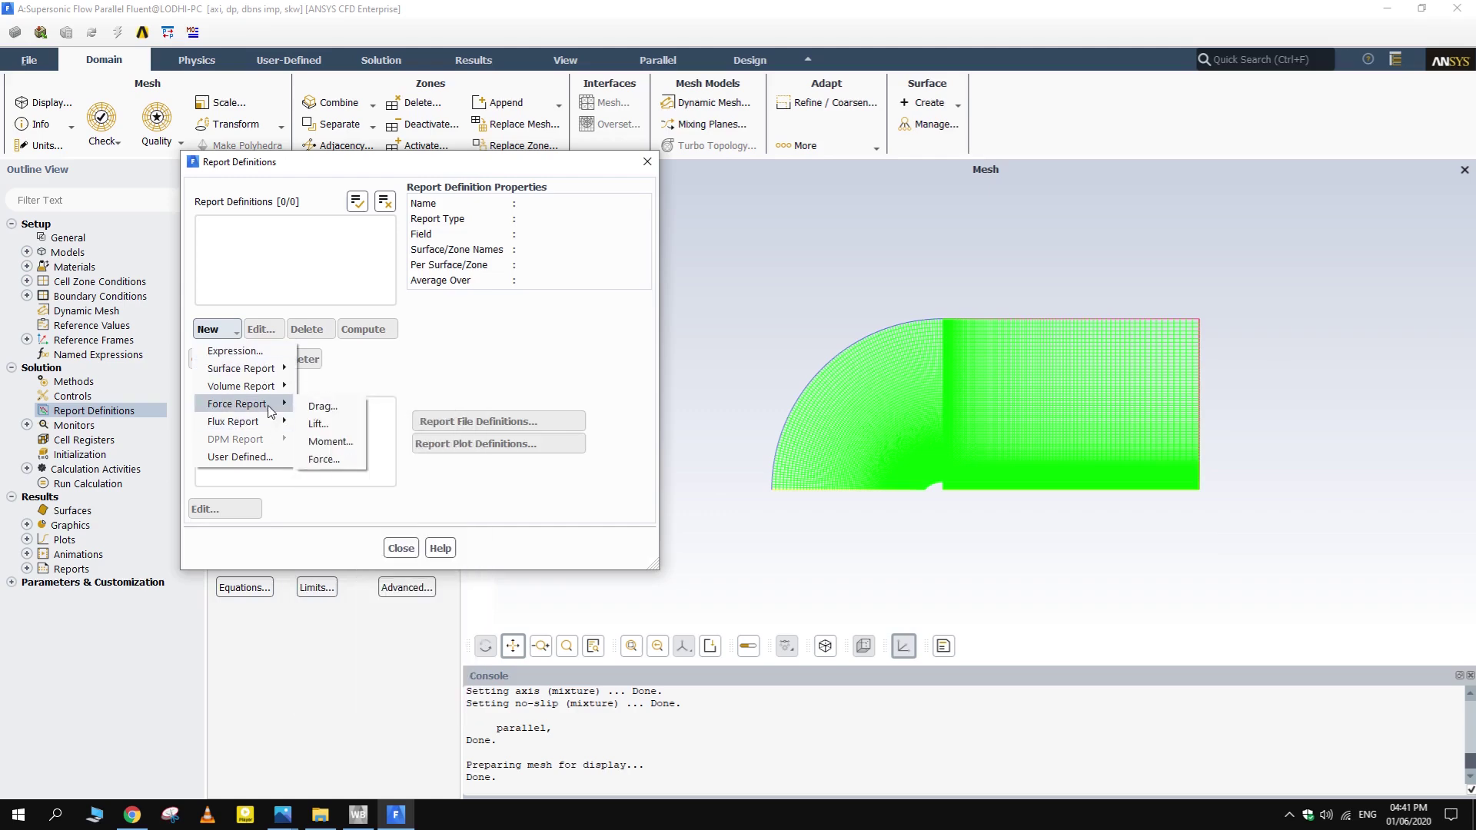
click(323, 406)
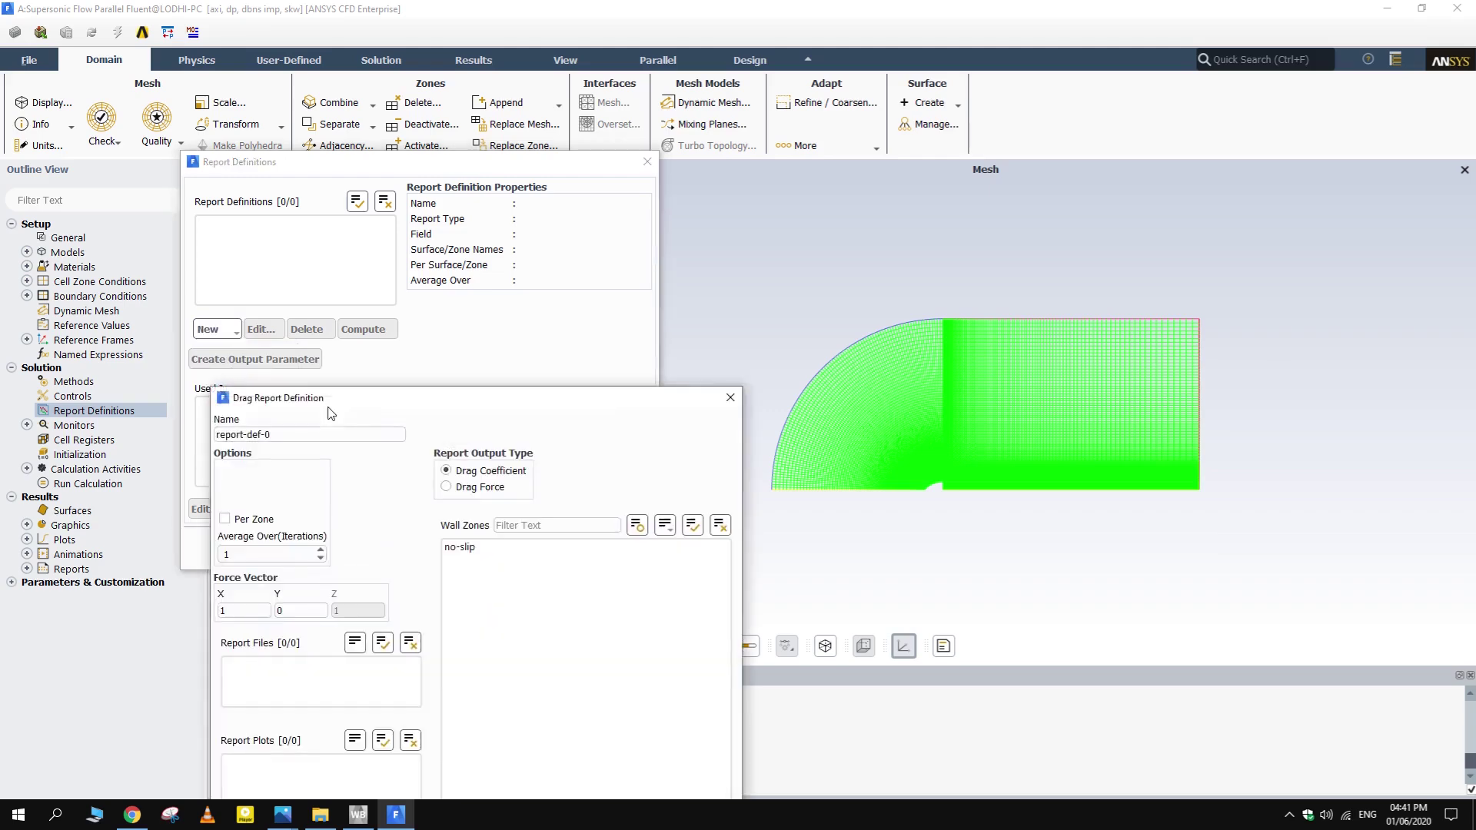
drag(344, 407, 284, 162)
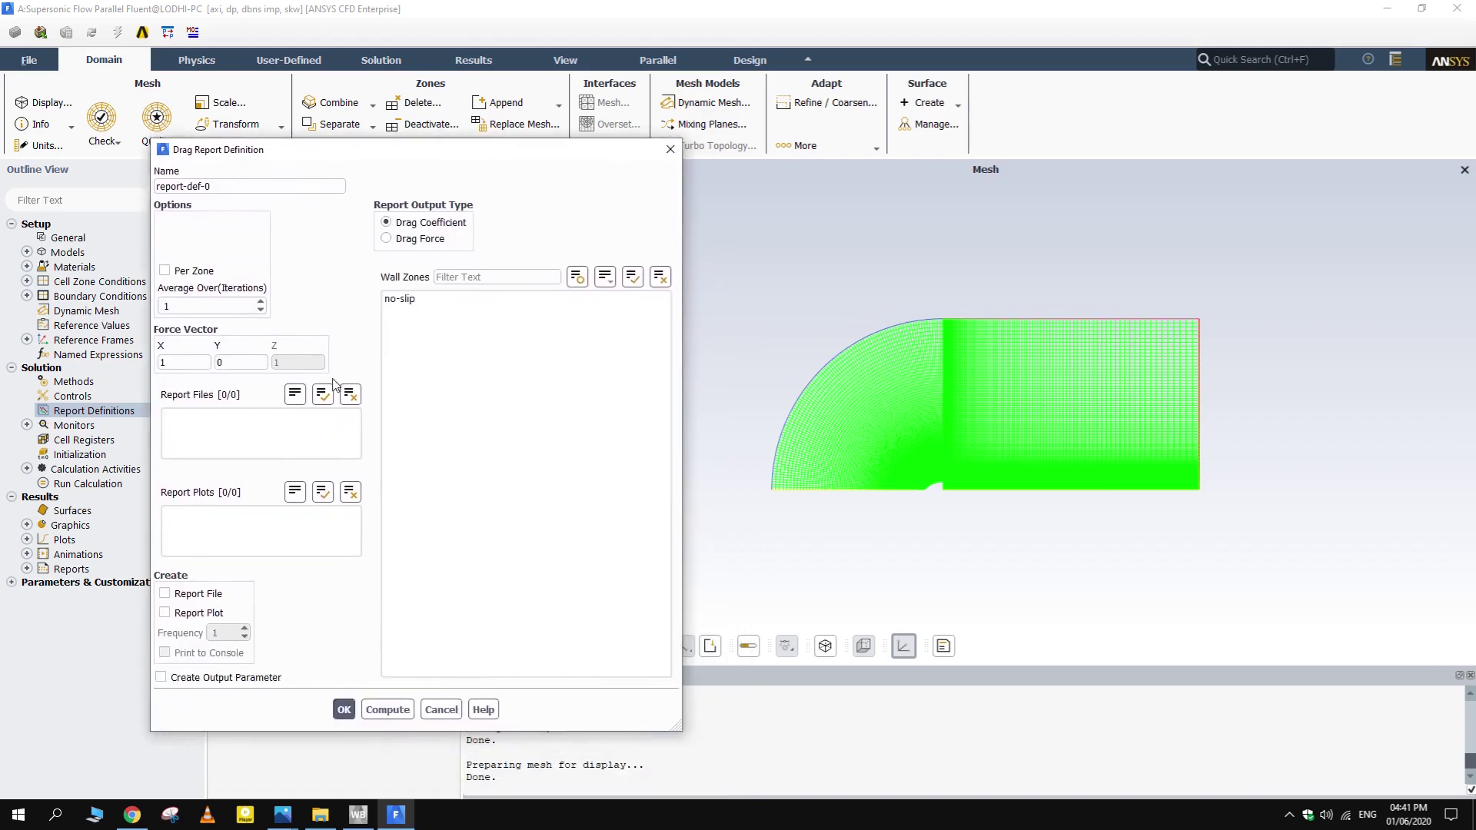
click(417, 305)
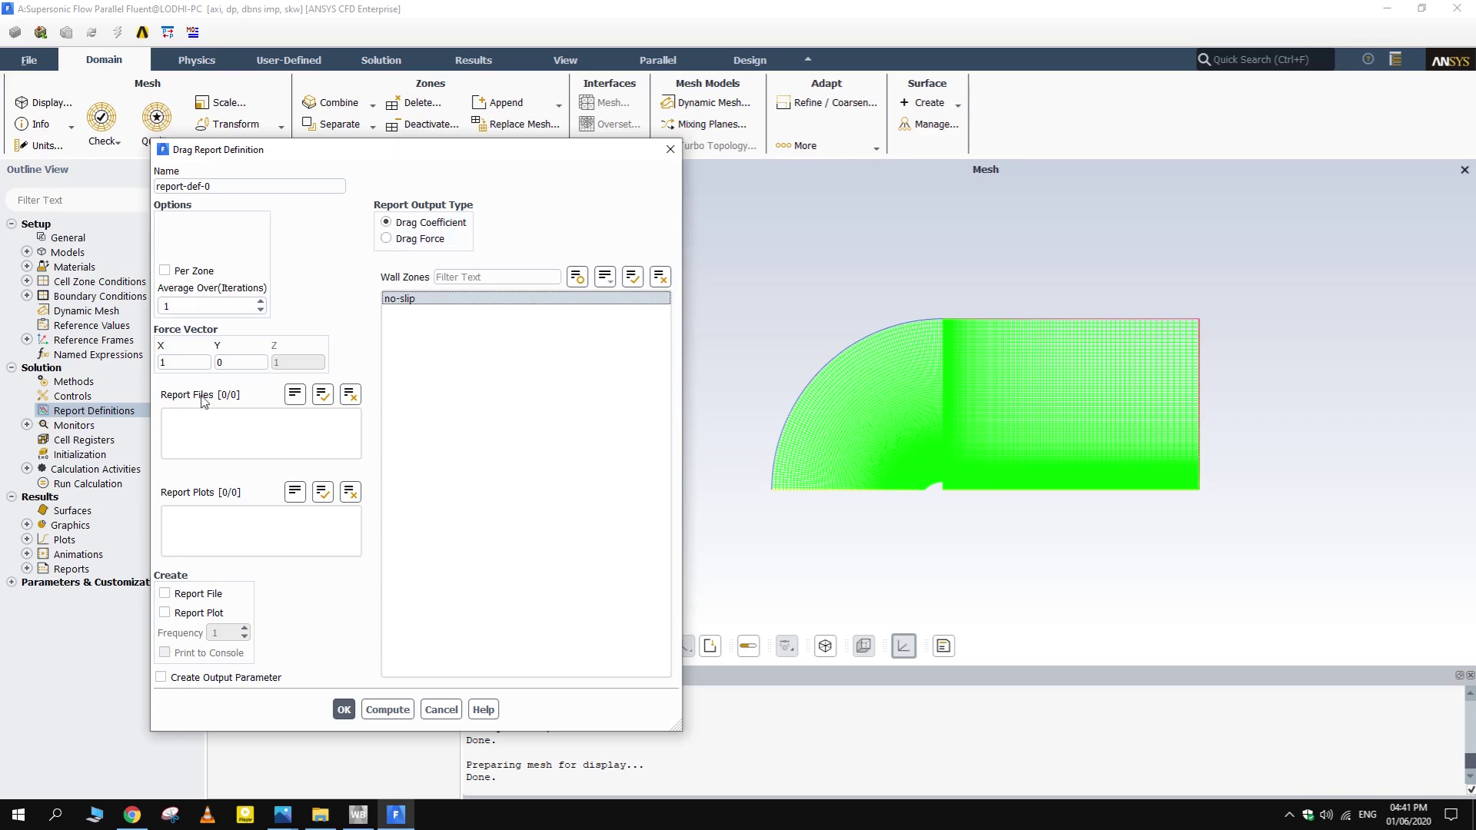
click(164, 614)
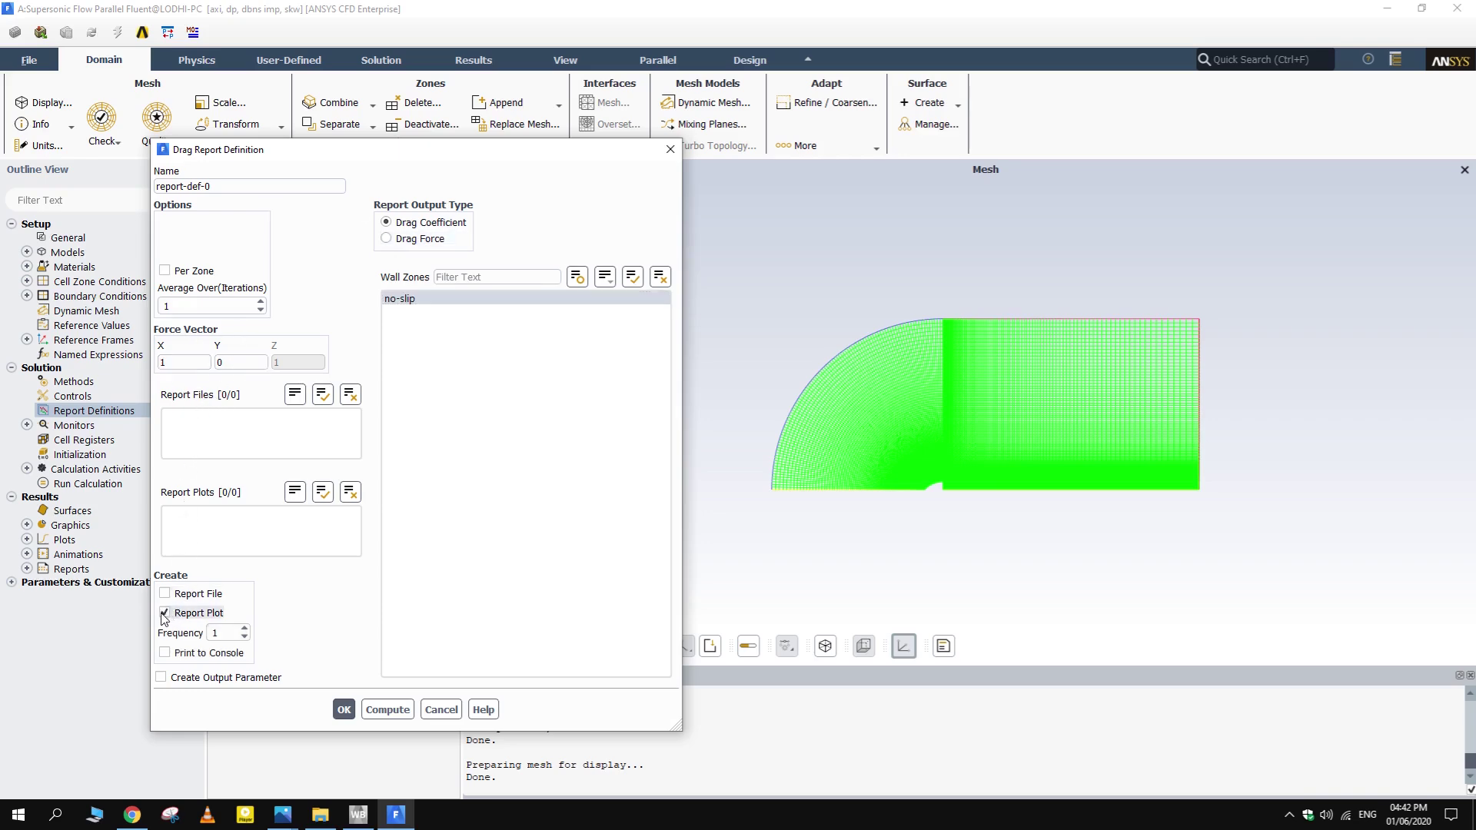
click(166, 658)
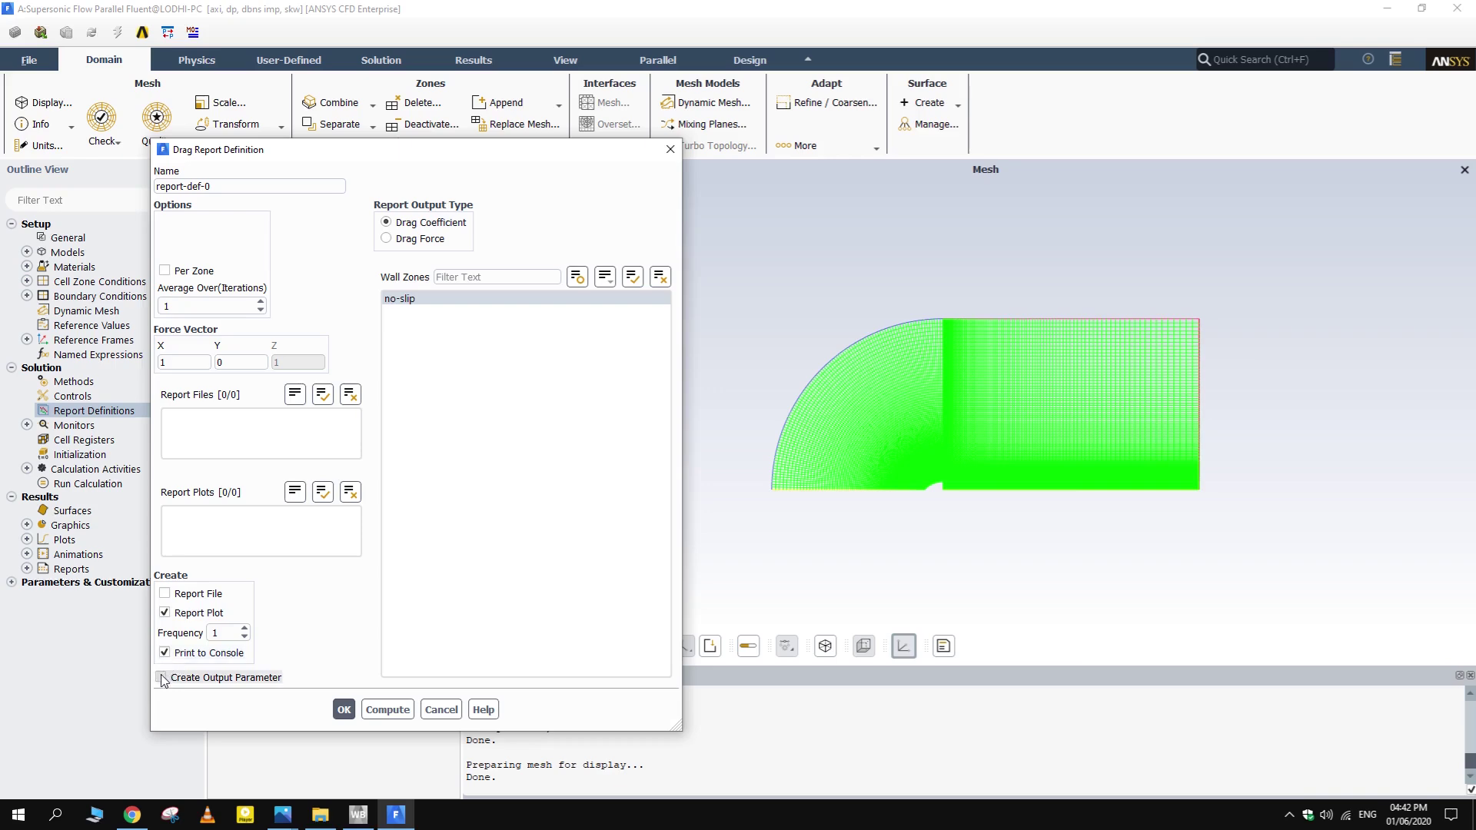
click(162, 678)
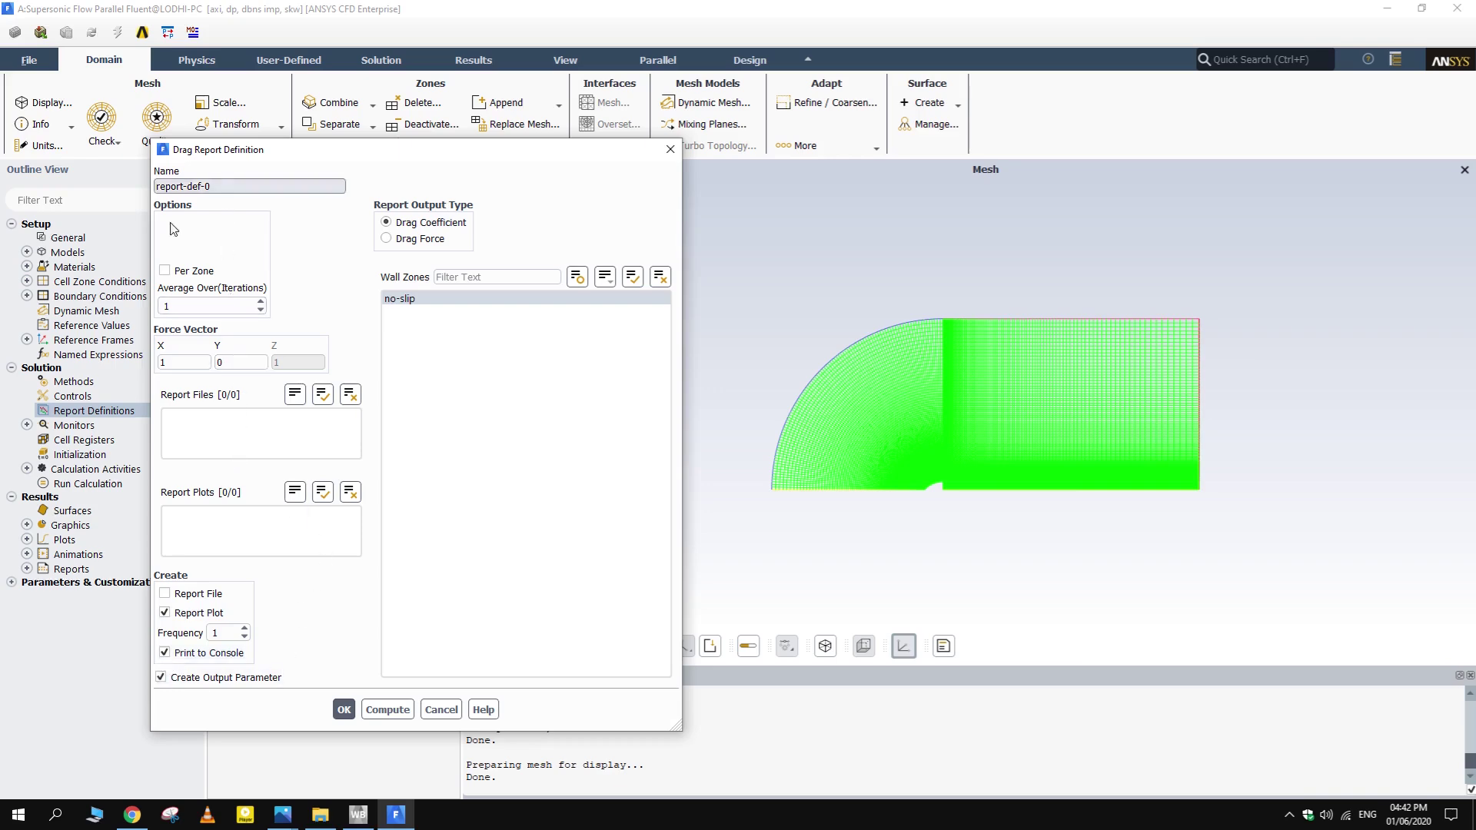
click(340, 709)
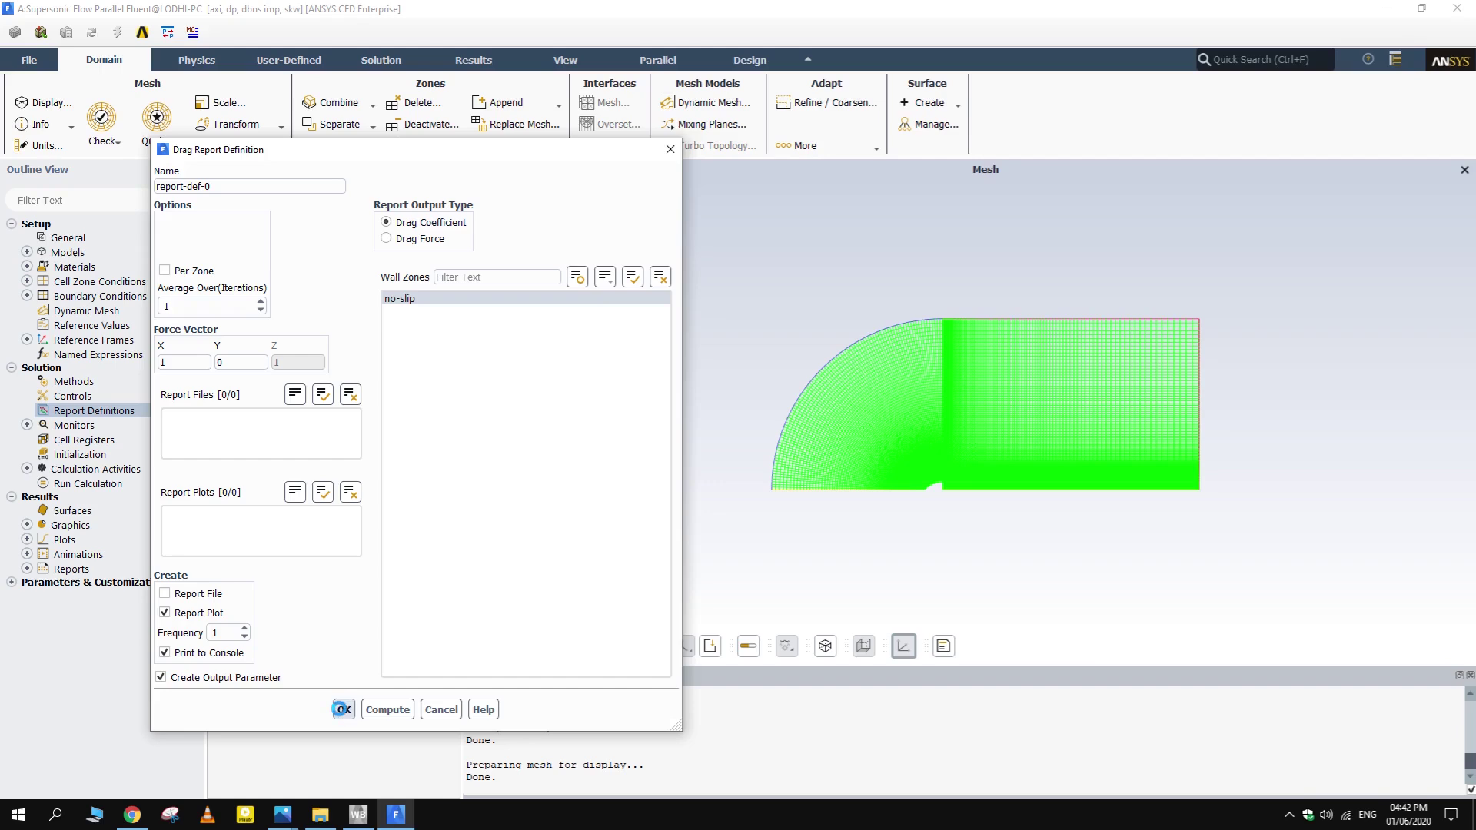
- Create a no-slip drag force report with report plot, console printing and an output parameter
click(216, 329)
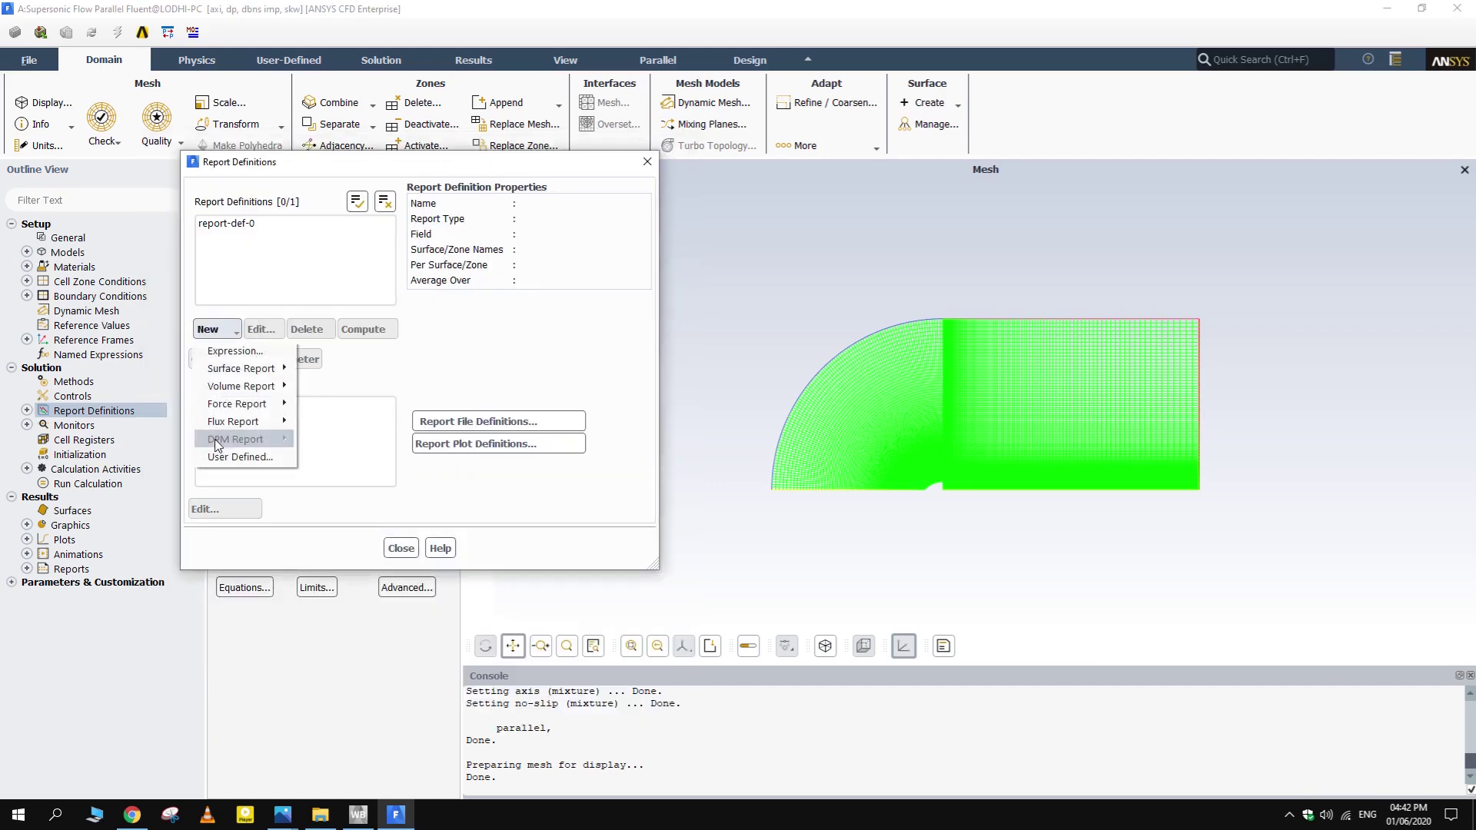
mouse_move(262, 403)
click(326, 406)
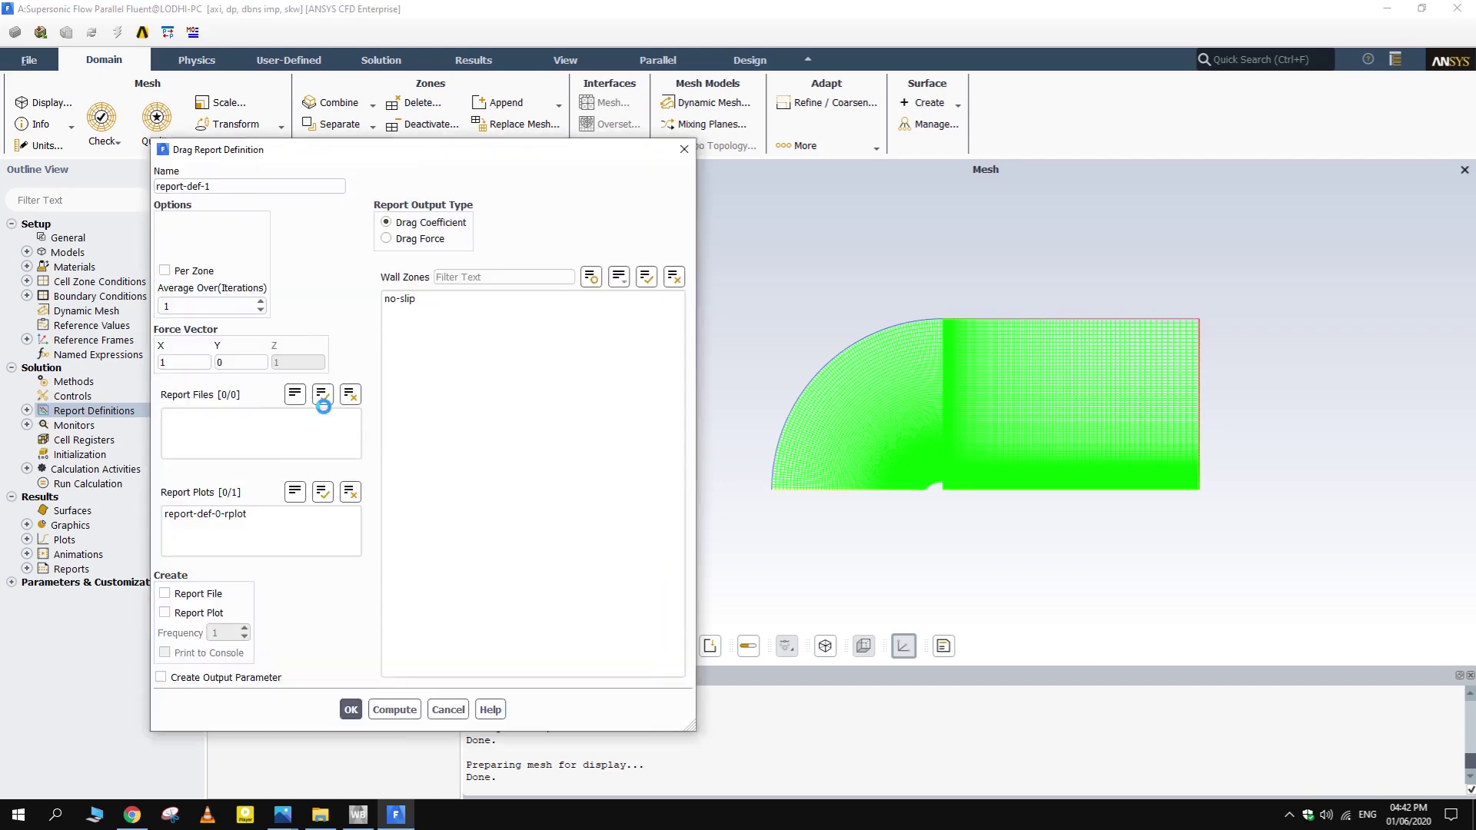
click(387, 238)
click(401, 299)
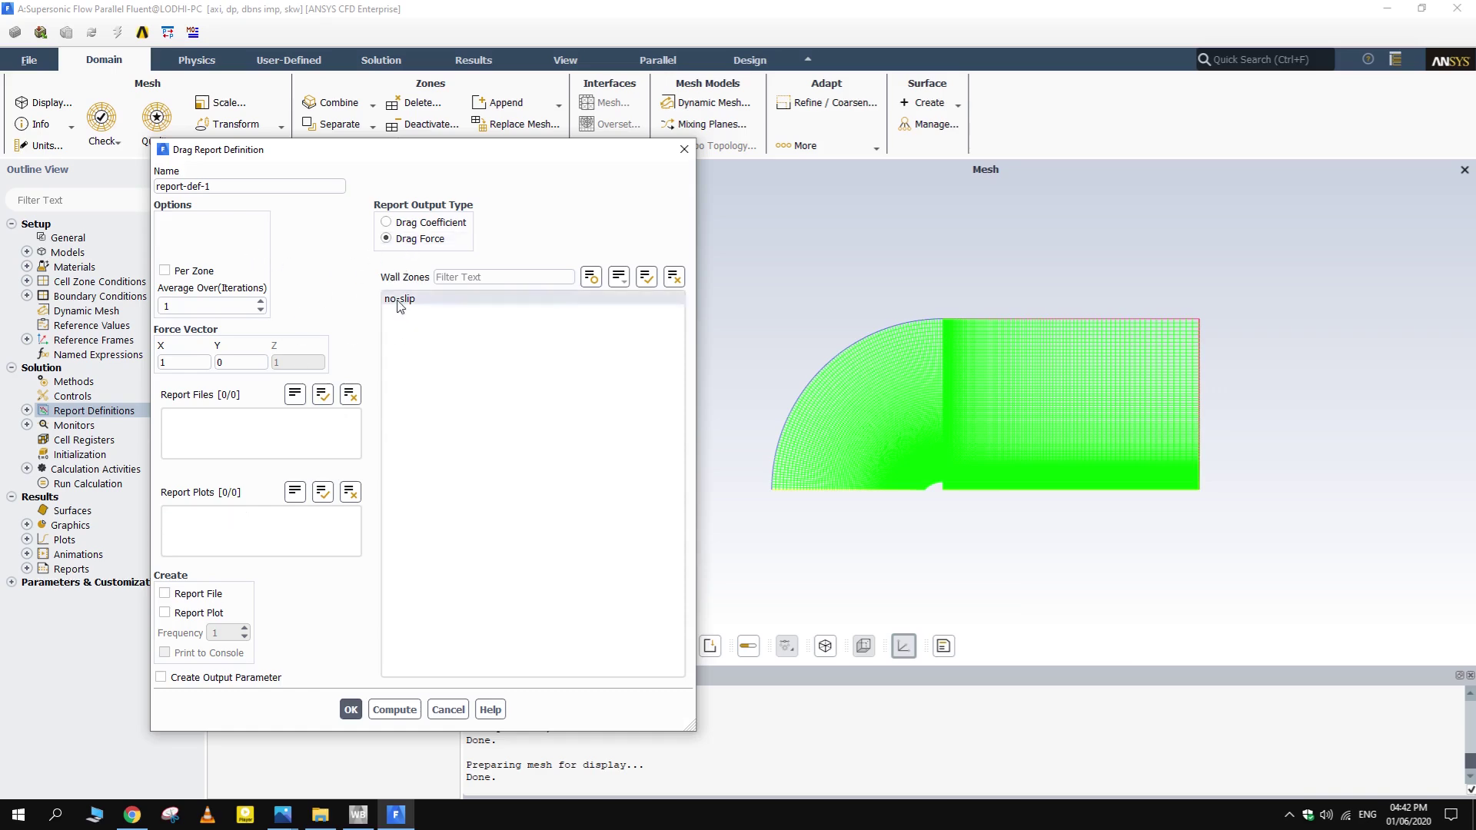
click(164, 613)
click(164, 652)
click(161, 678)
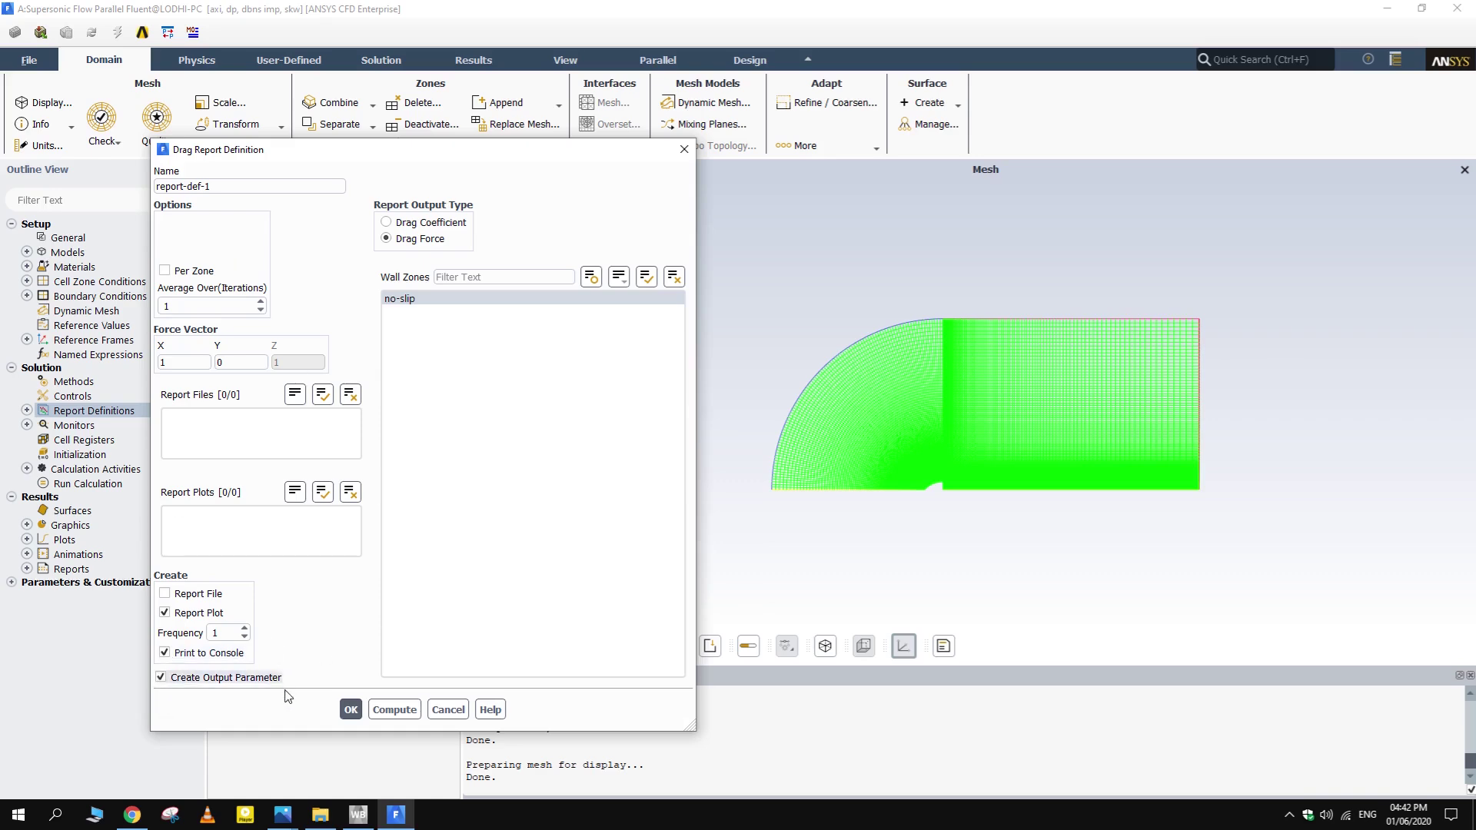
click(351, 709)
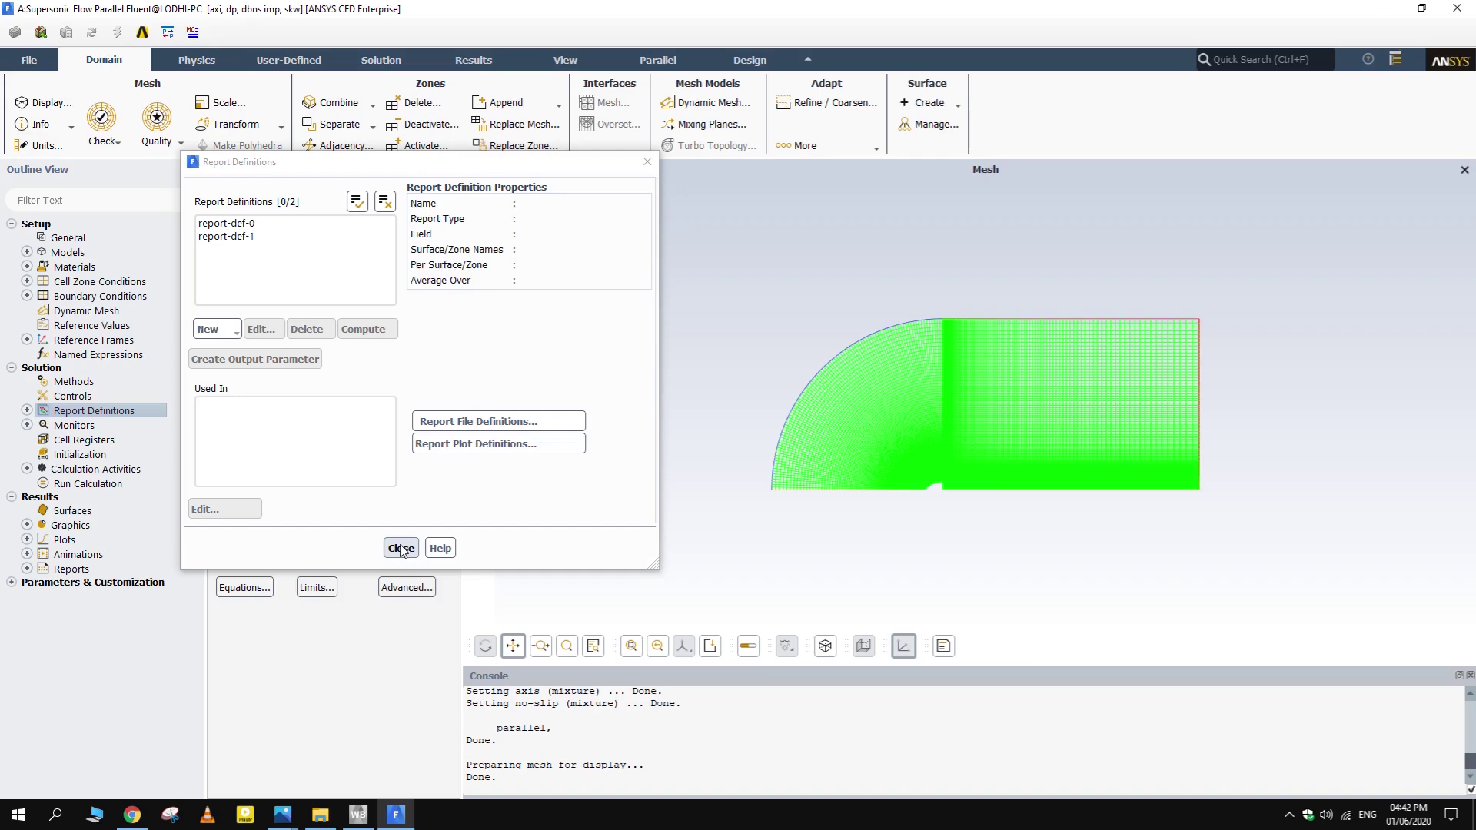
- Rename report-def-0 to cd
click(225, 223)
click(262, 329)
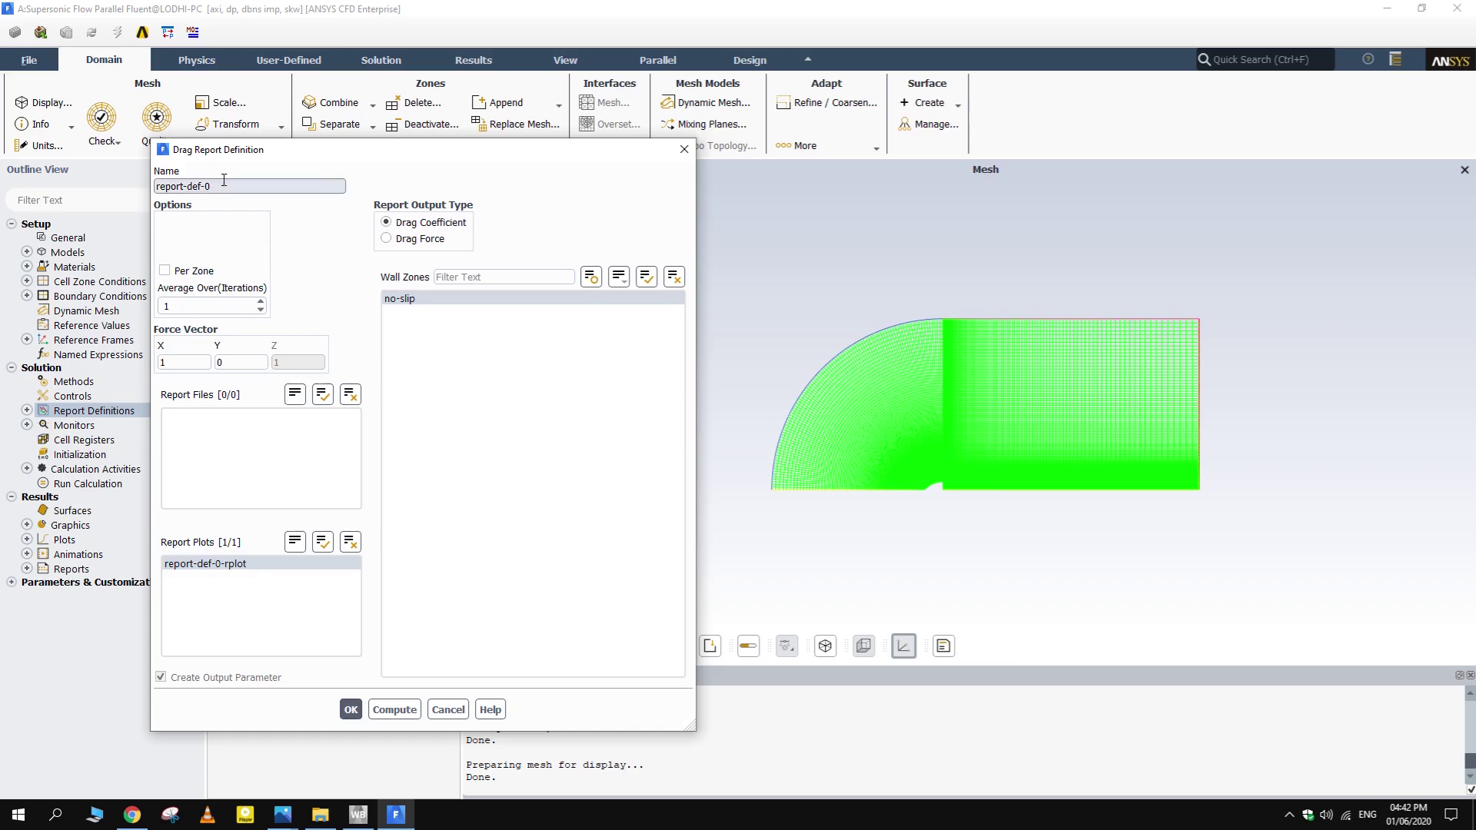
text(xd)
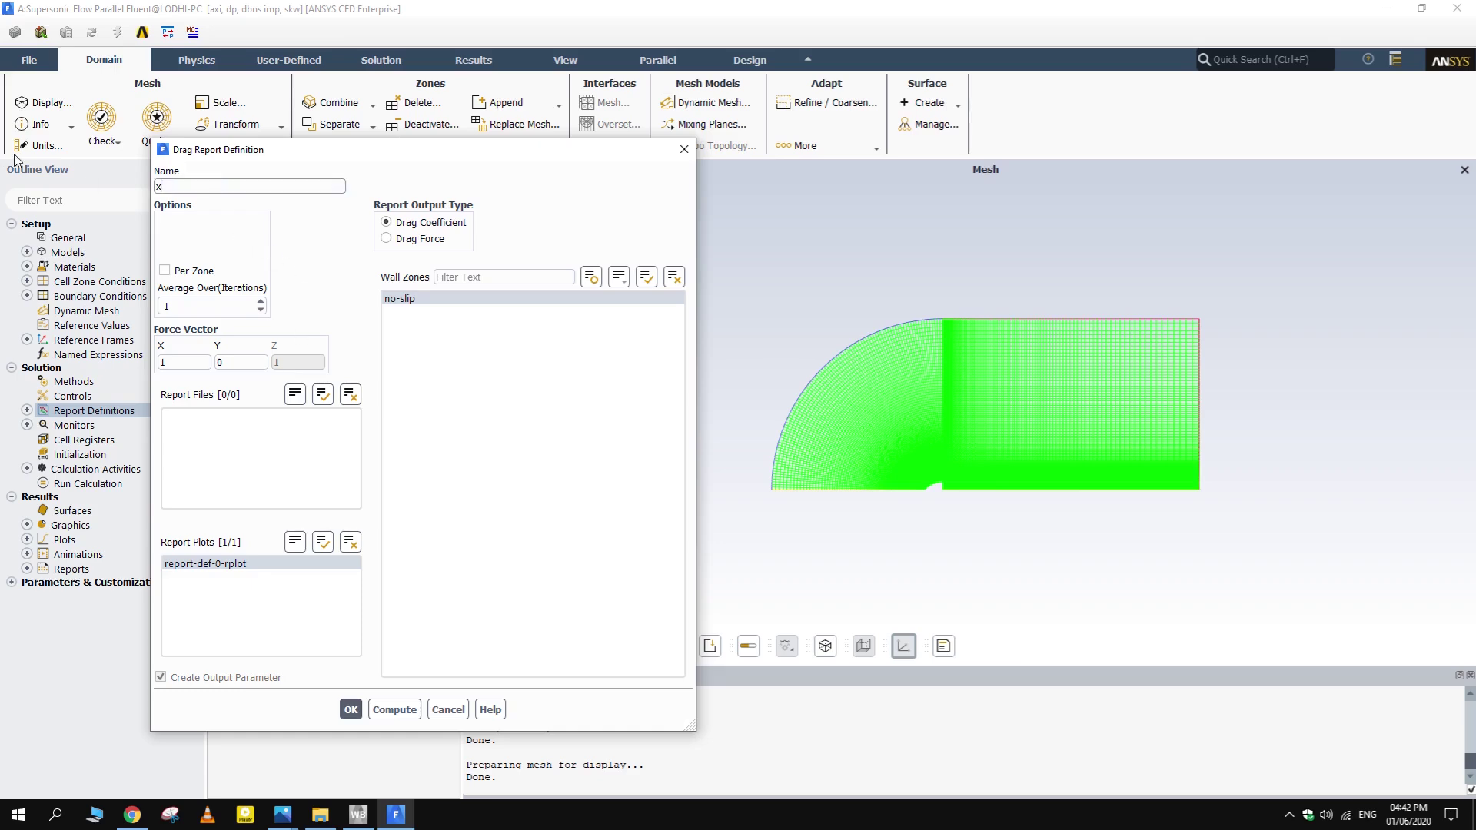
key(BackSpace)
key(BackSpace)
text(cd)
click(344, 700)
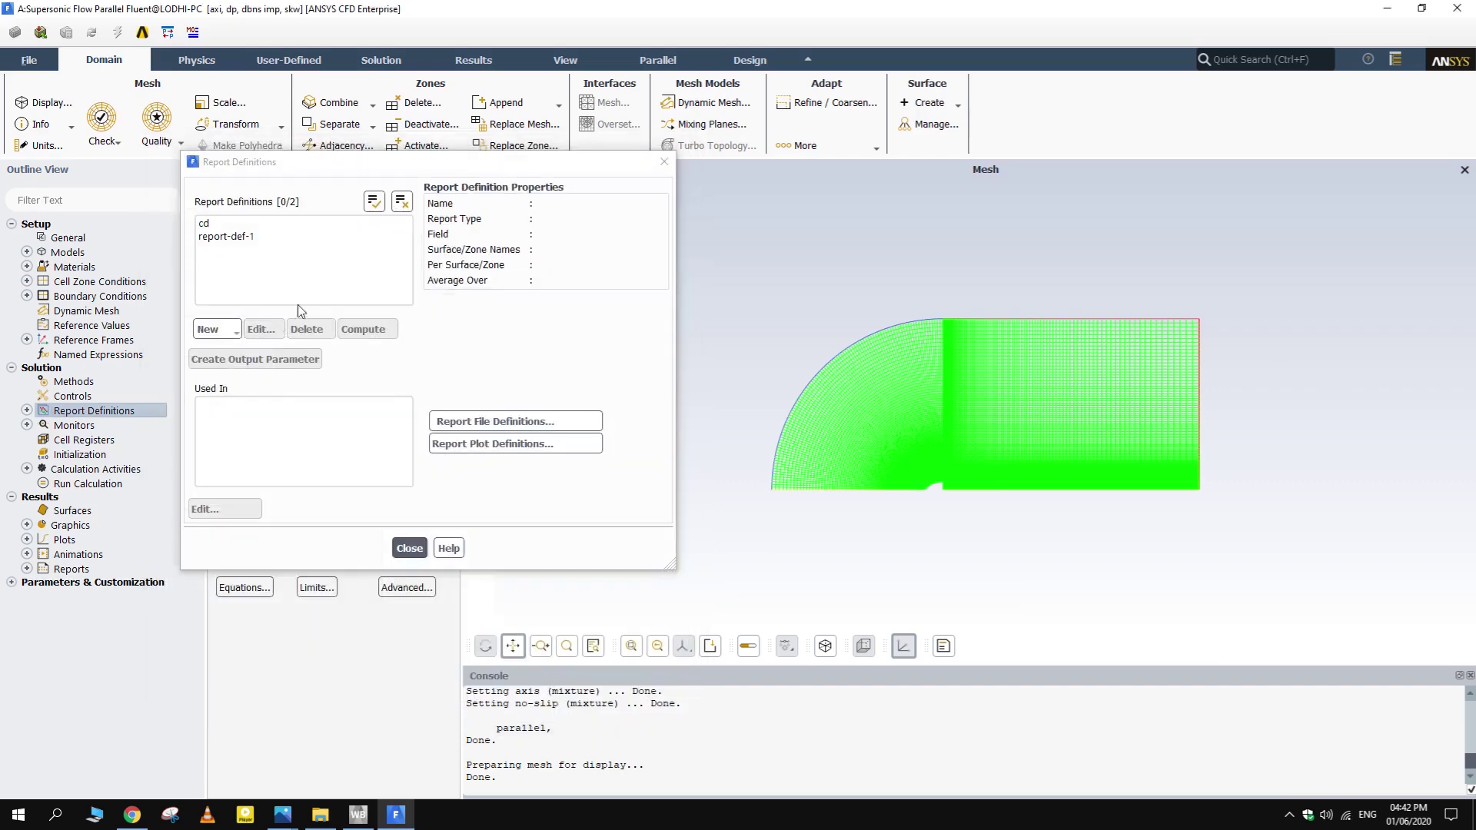
- Rename report-def-1 to drag
click(231, 236)
click(261, 329)
text(drag)
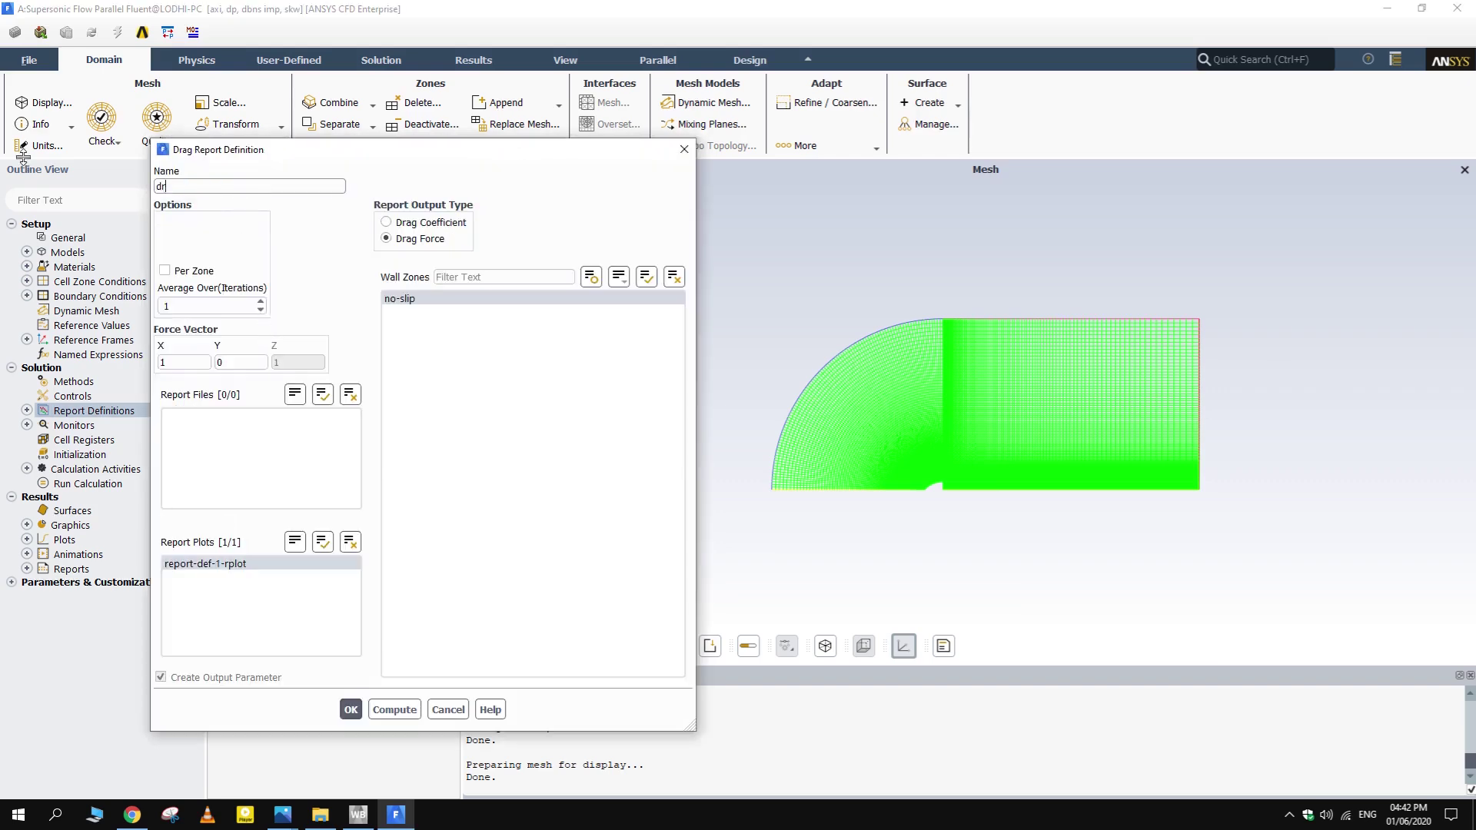
click(353, 707)
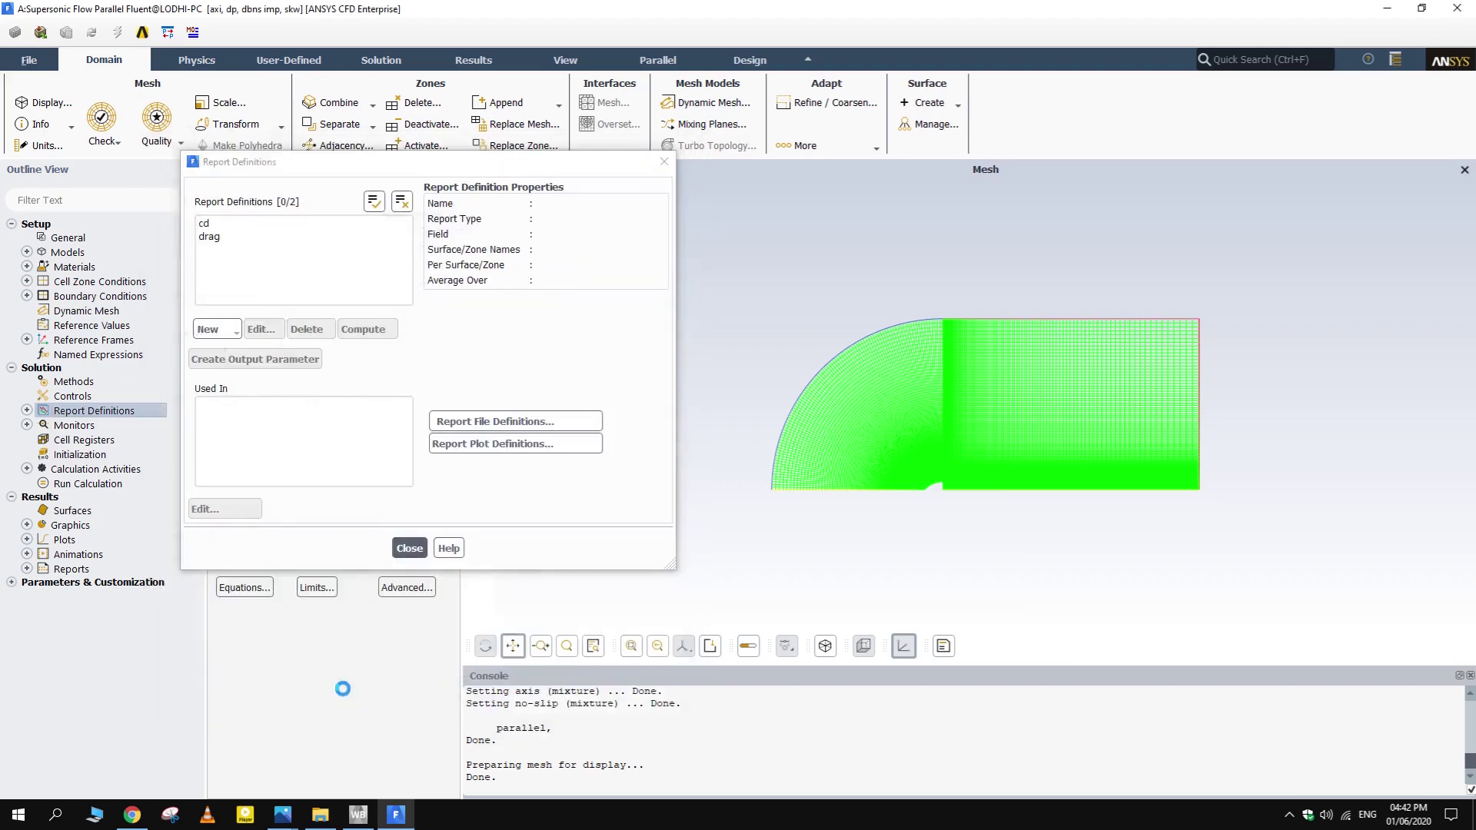
- Close the report definitions list, inspect the Monitors branch, then bring up Solution Initialization
click(409, 549)
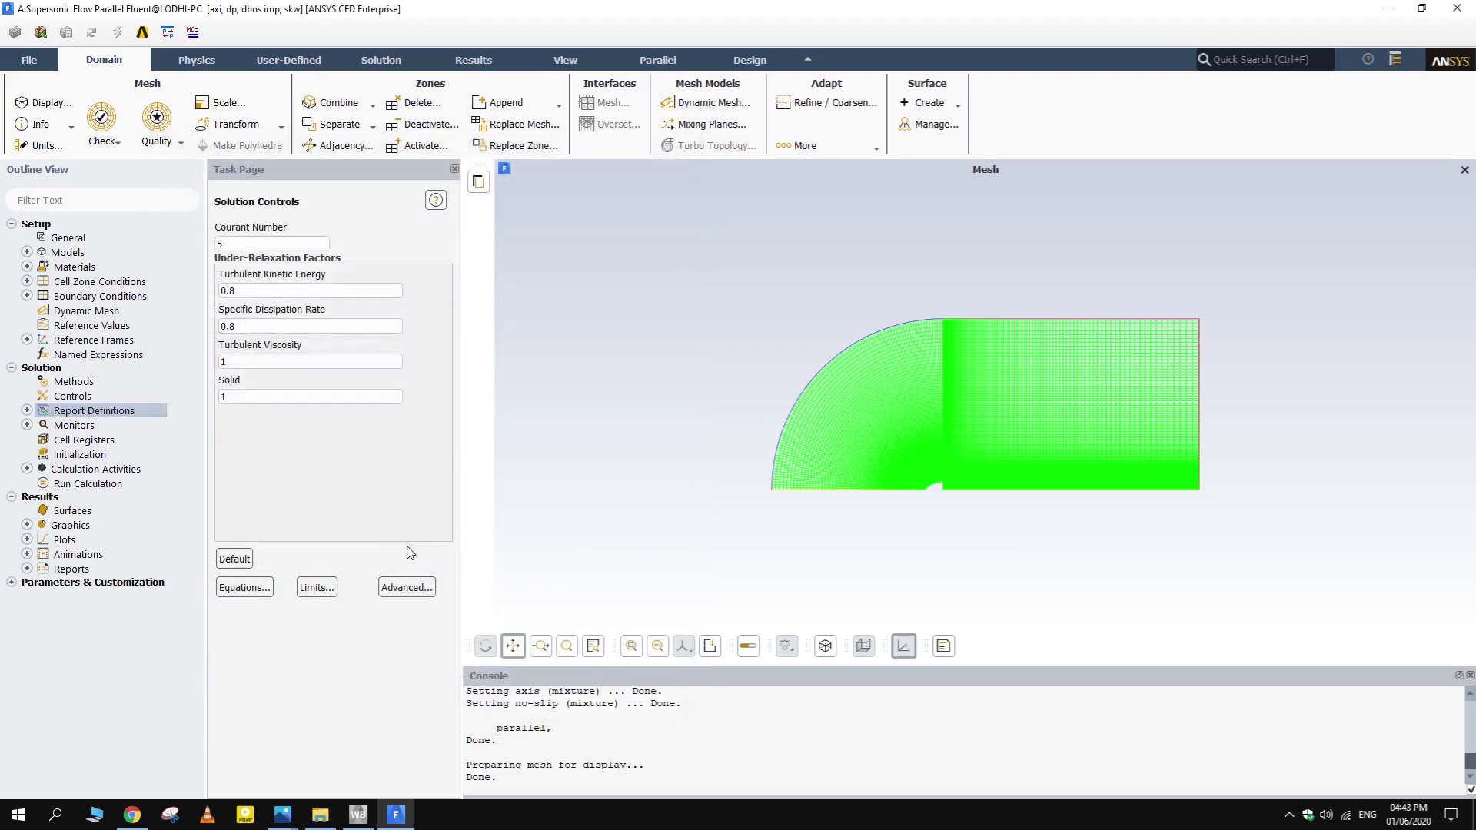
click(27, 426)
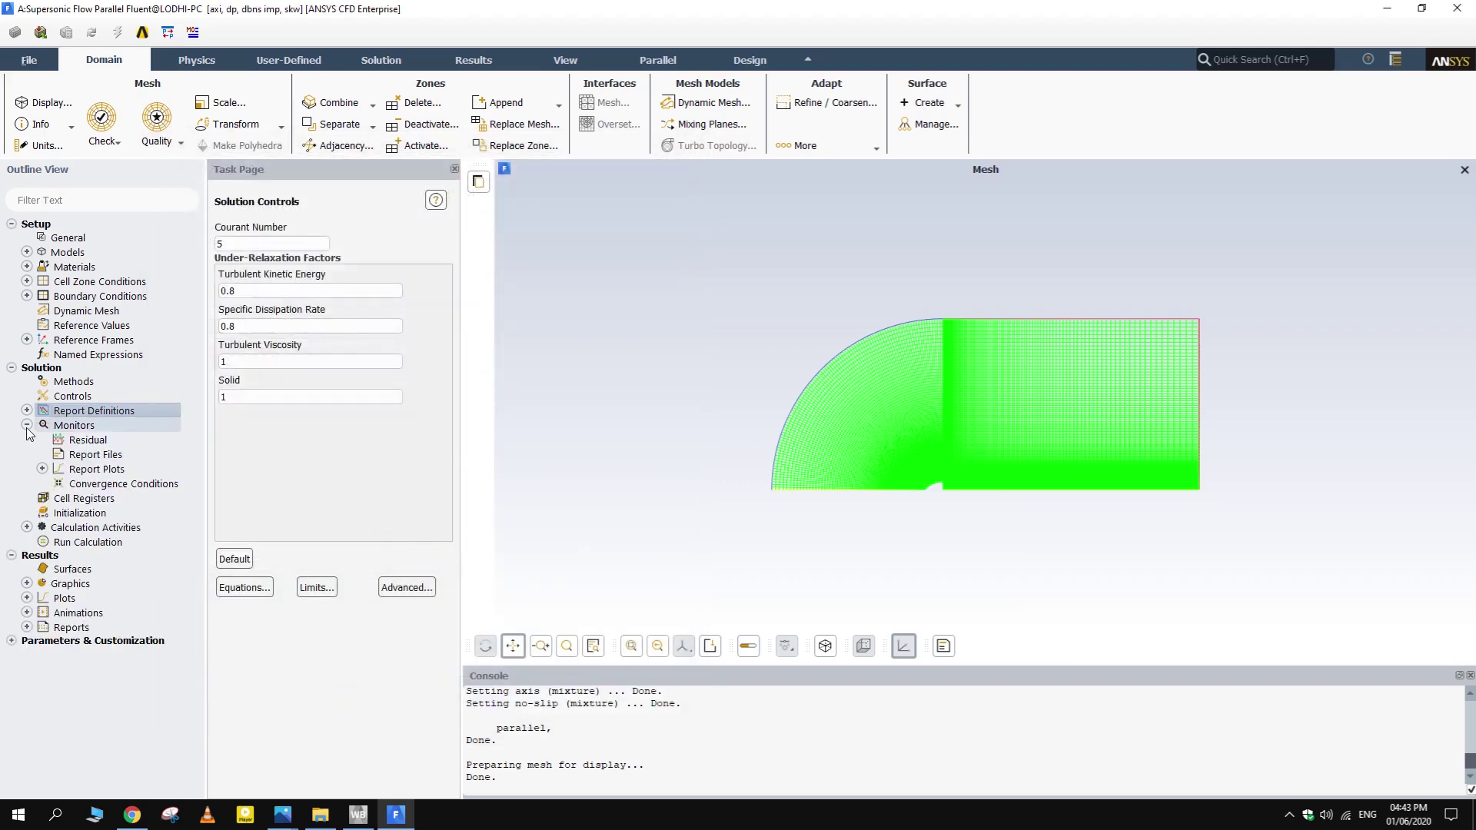
click(27, 426)
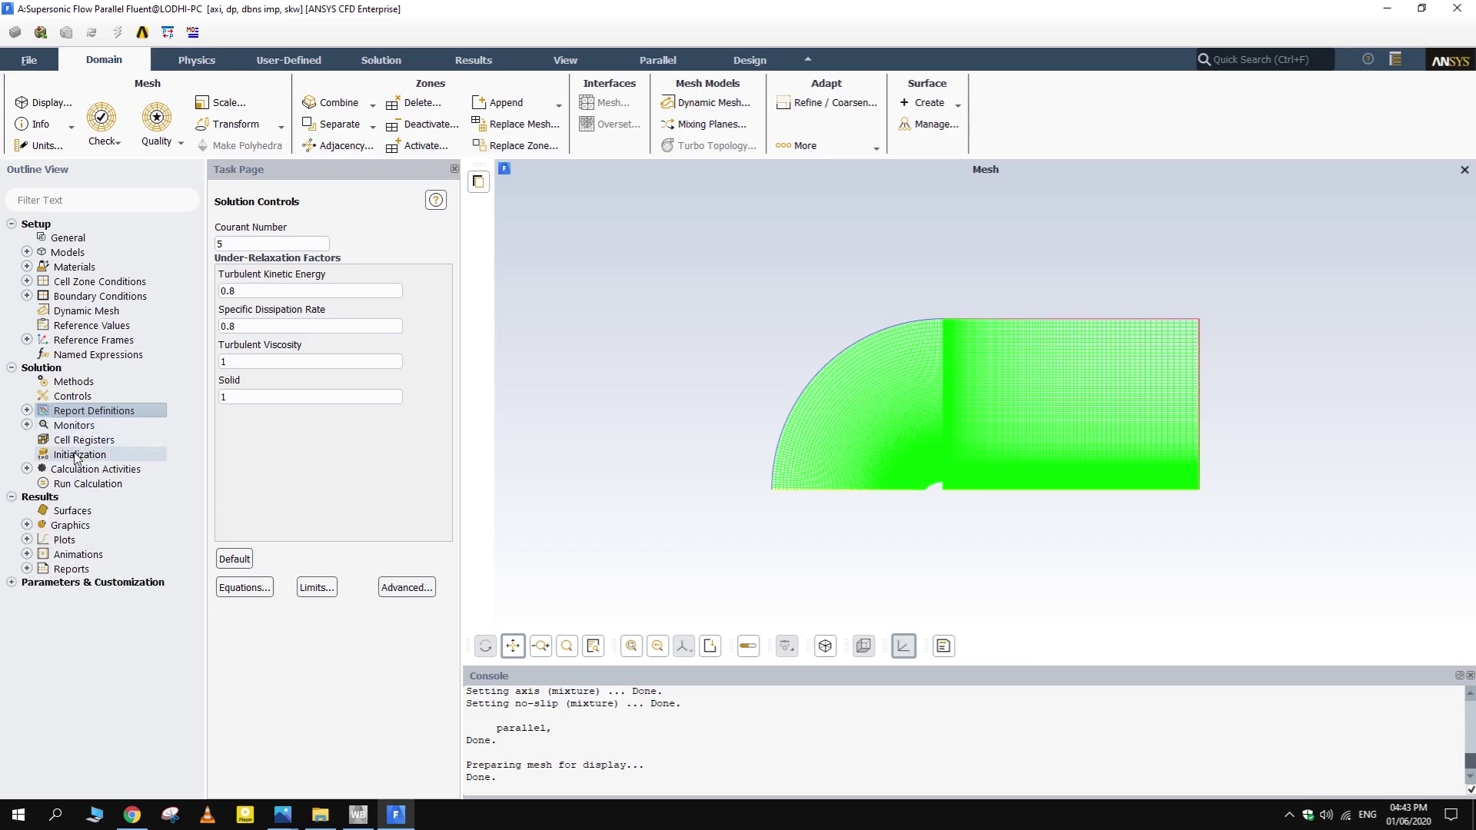
double_click(77, 426)
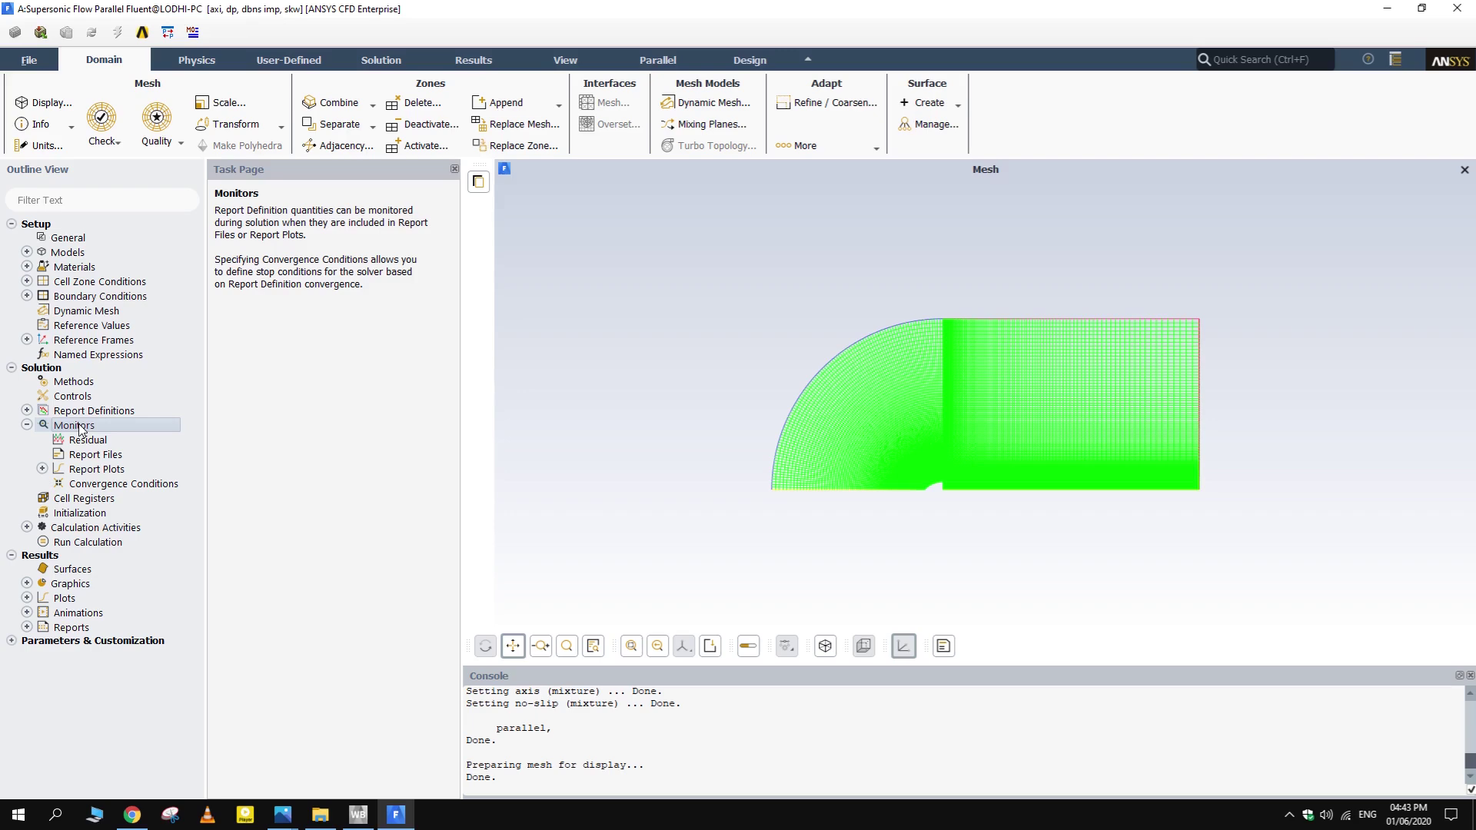
double_click(77, 426)
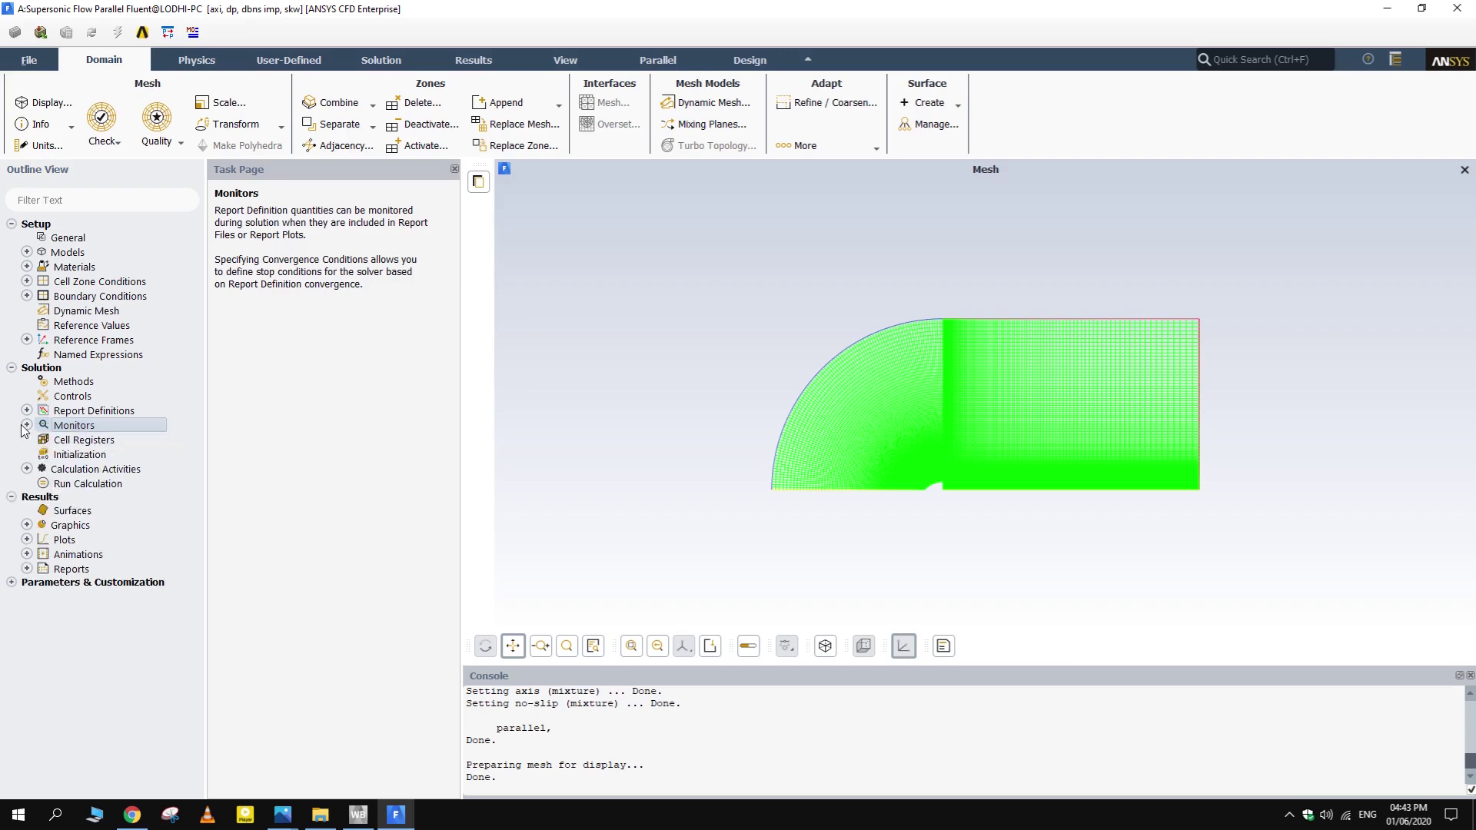
double_click(100, 454)
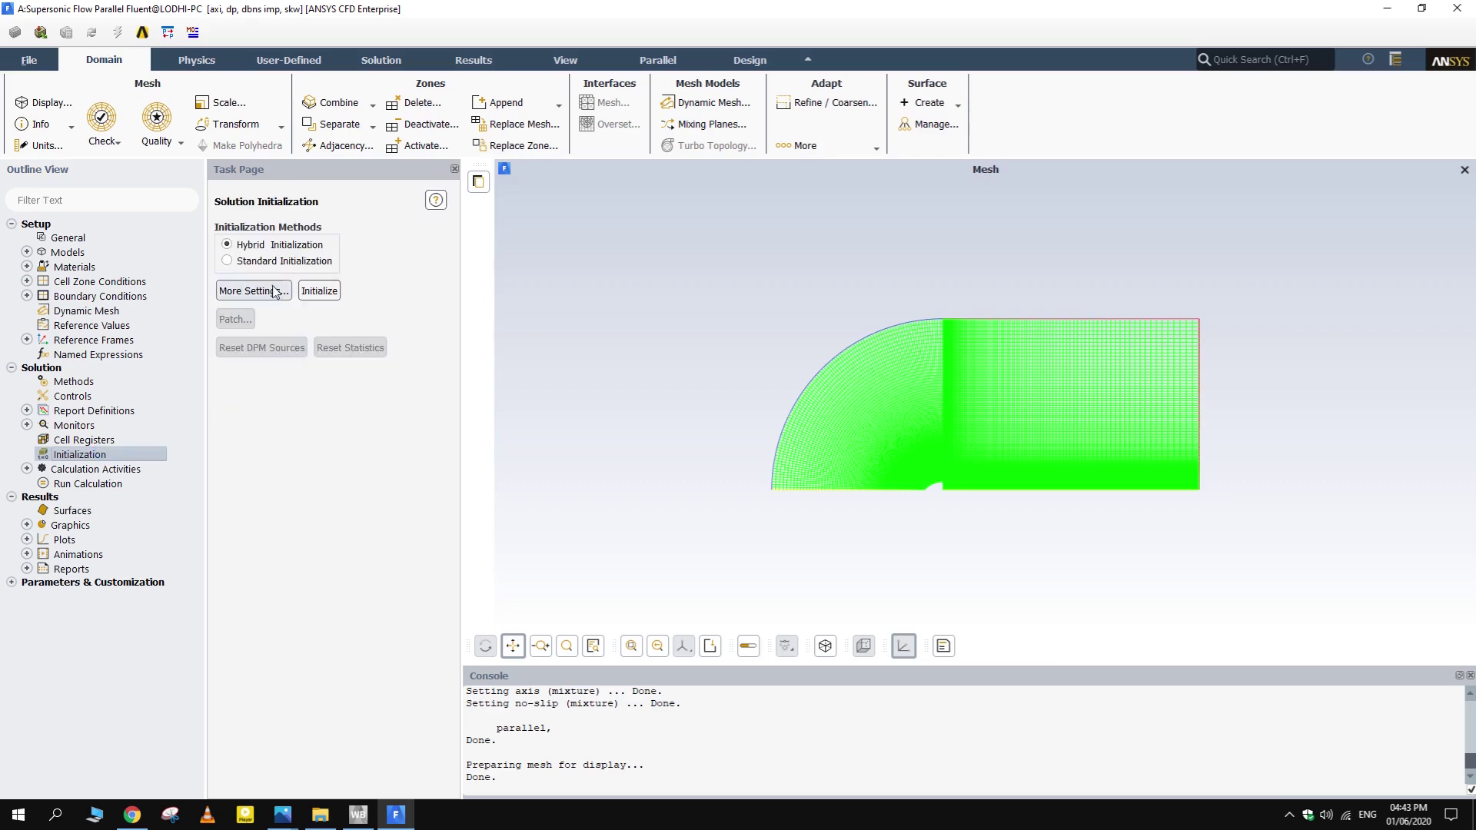
- Standard-initialize the flow field from pressure_farfield, giving axial velocity 399.8495 m/s
click(227, 261)
click(407, 298)
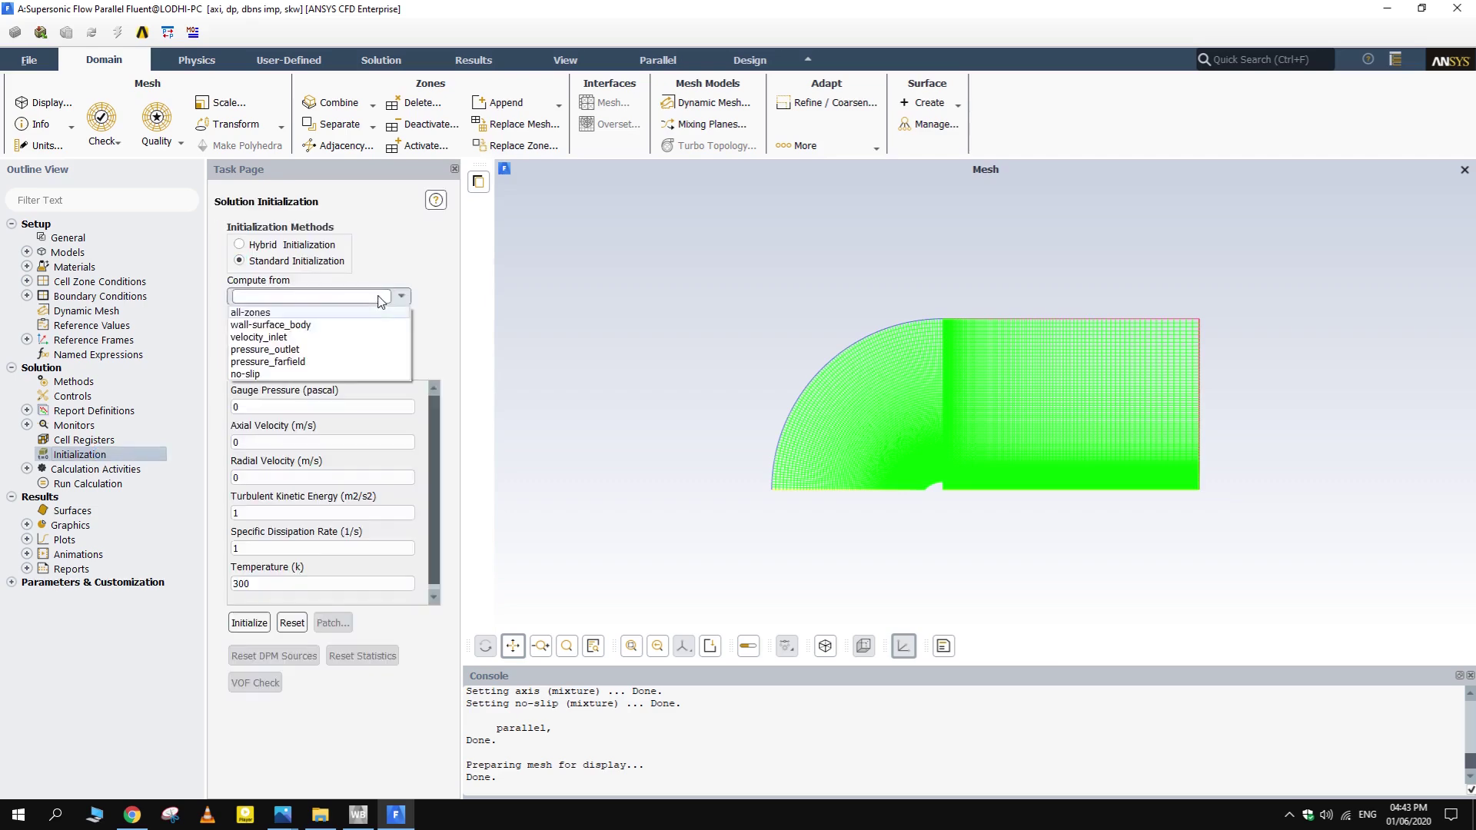
click(324, 361)
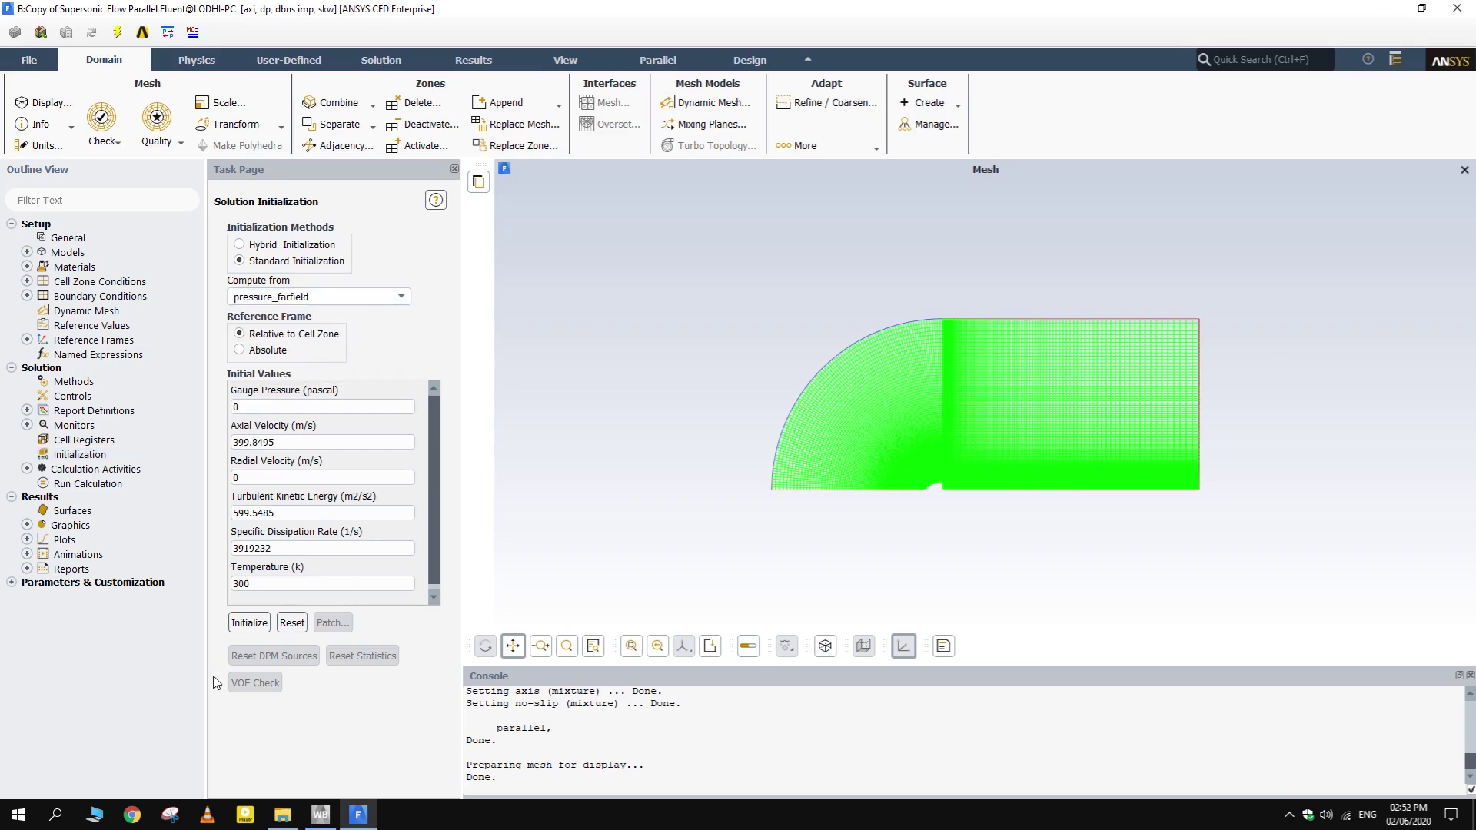
click(250, 624)
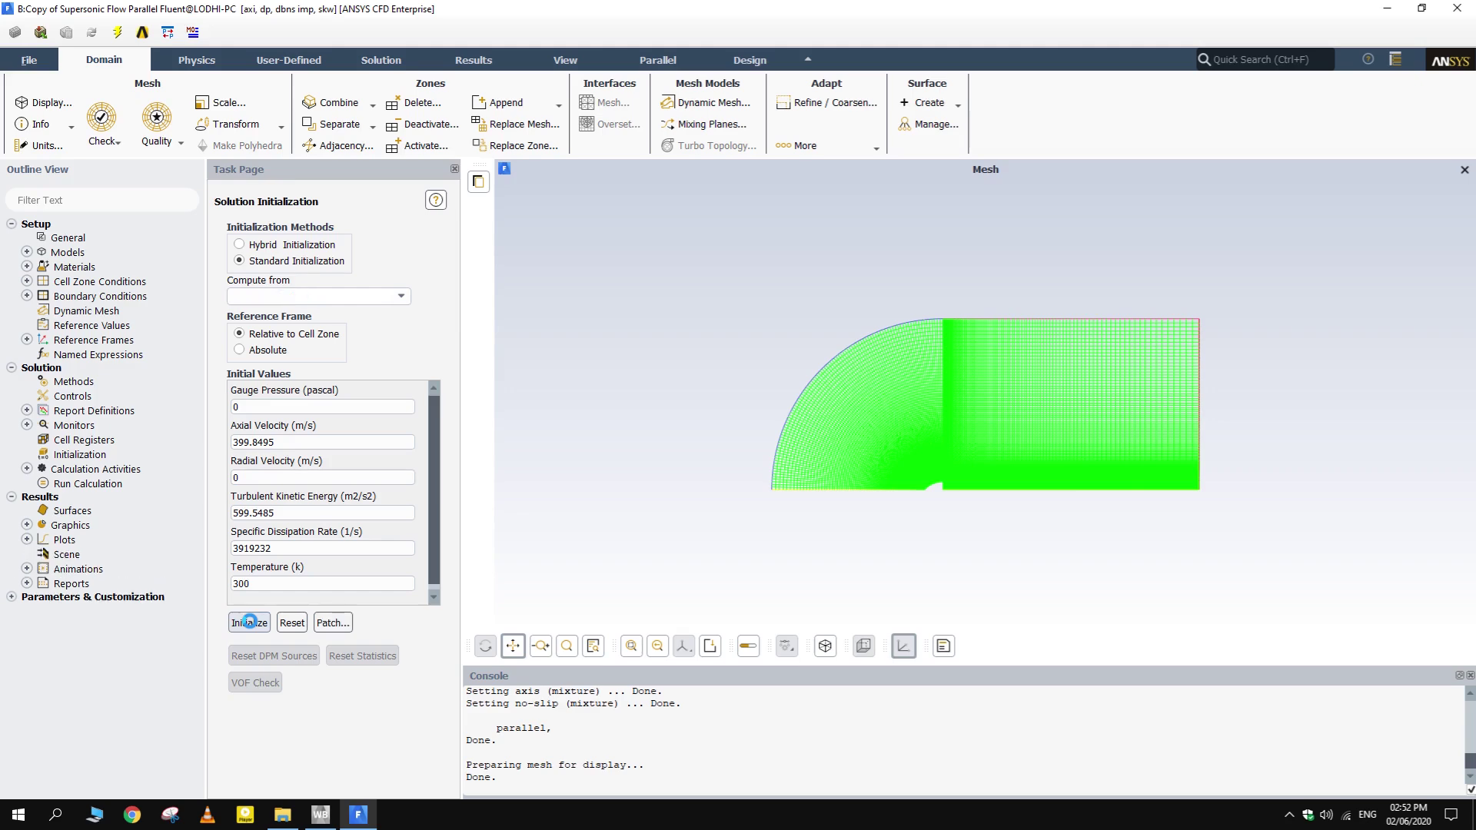
click(110, 484)
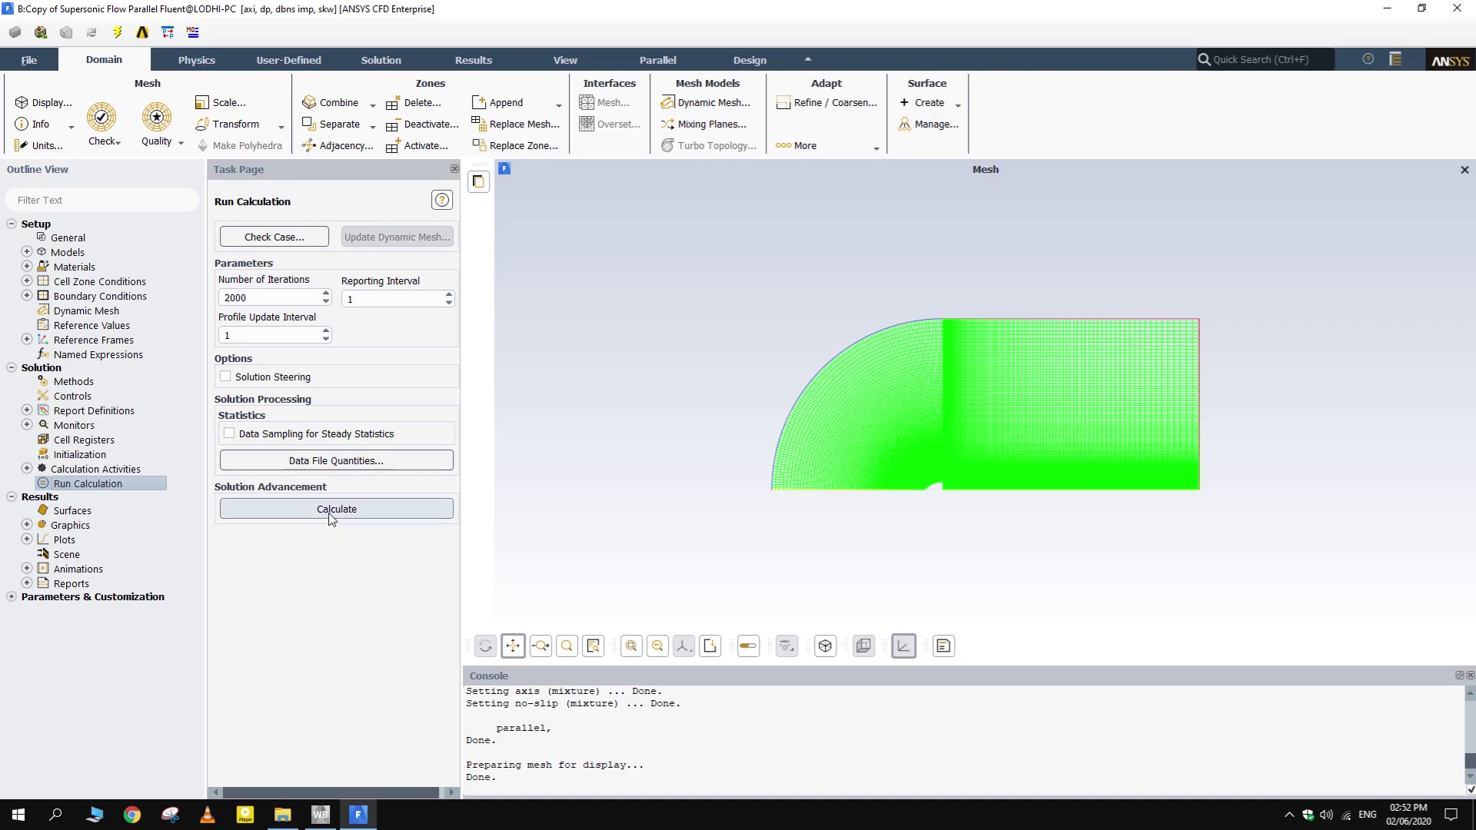
- Run the 2000-iteration calculation and select the convergence message at iteration 381
click(330, 515)
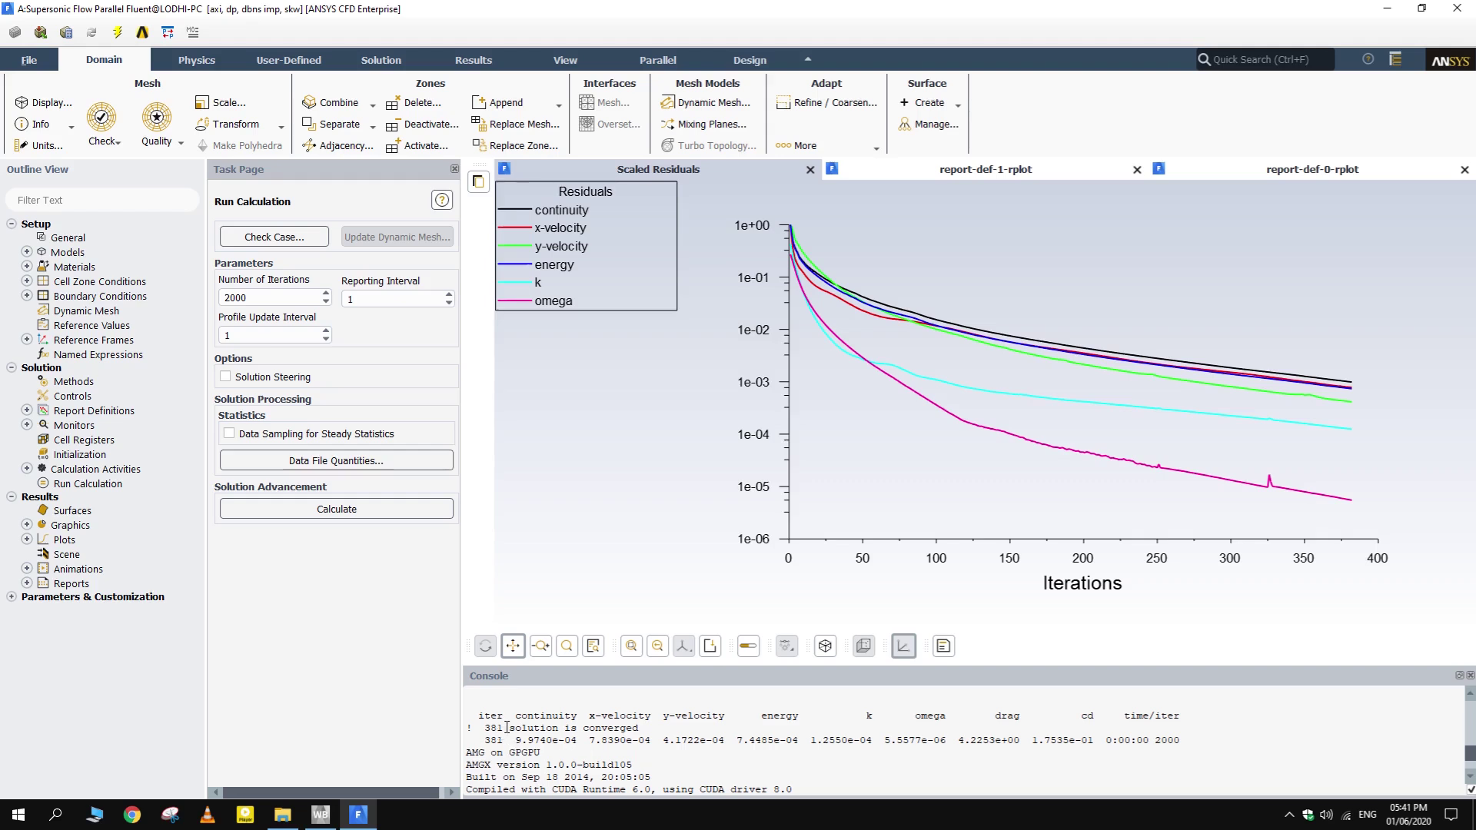
drag(506, 727, 1142, 751)
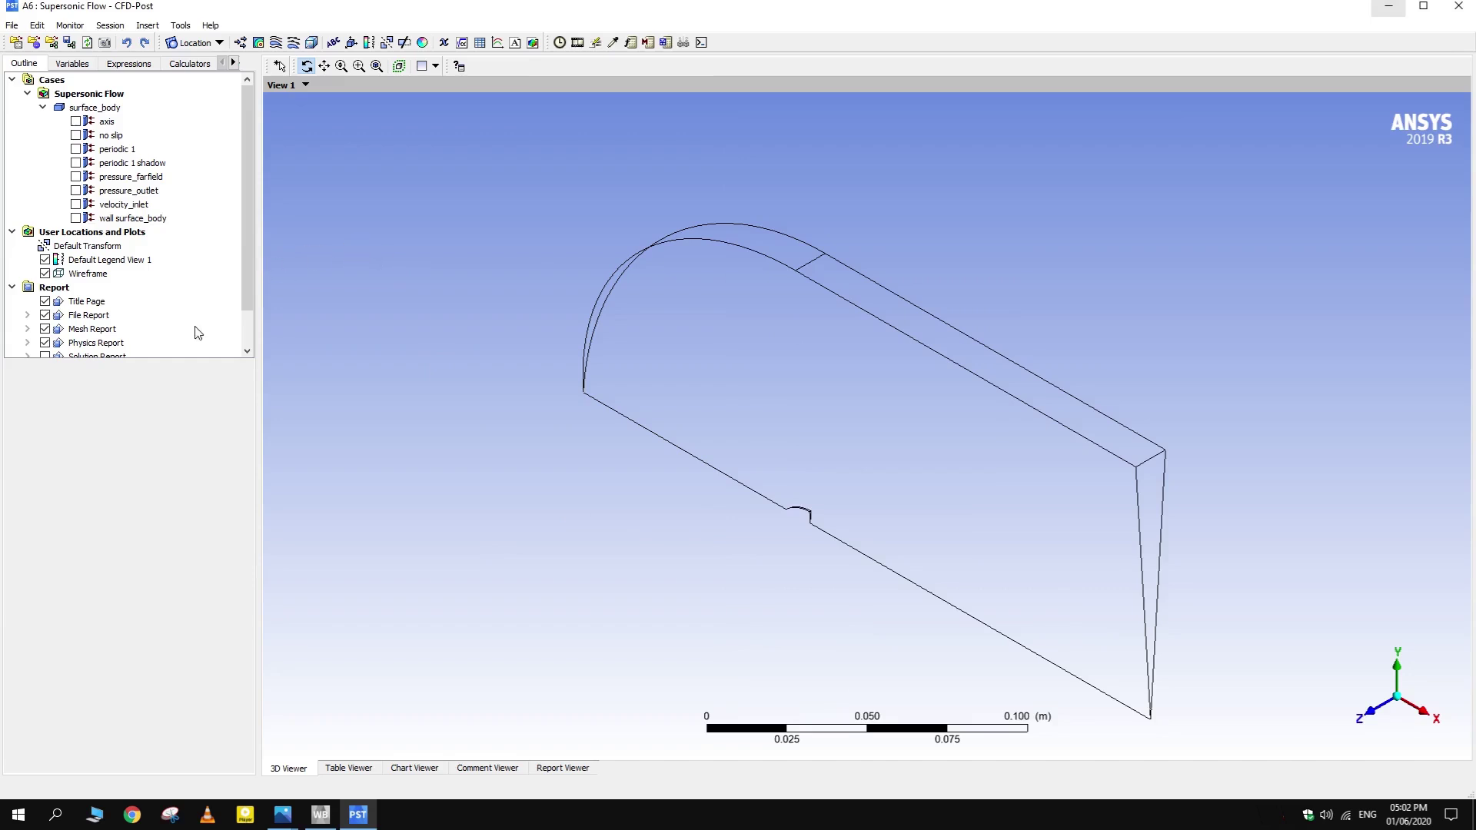
- Create Contour 1 of pressure on periodic 1 with local range and 100 levels, viewed along Z
click(257, 42)
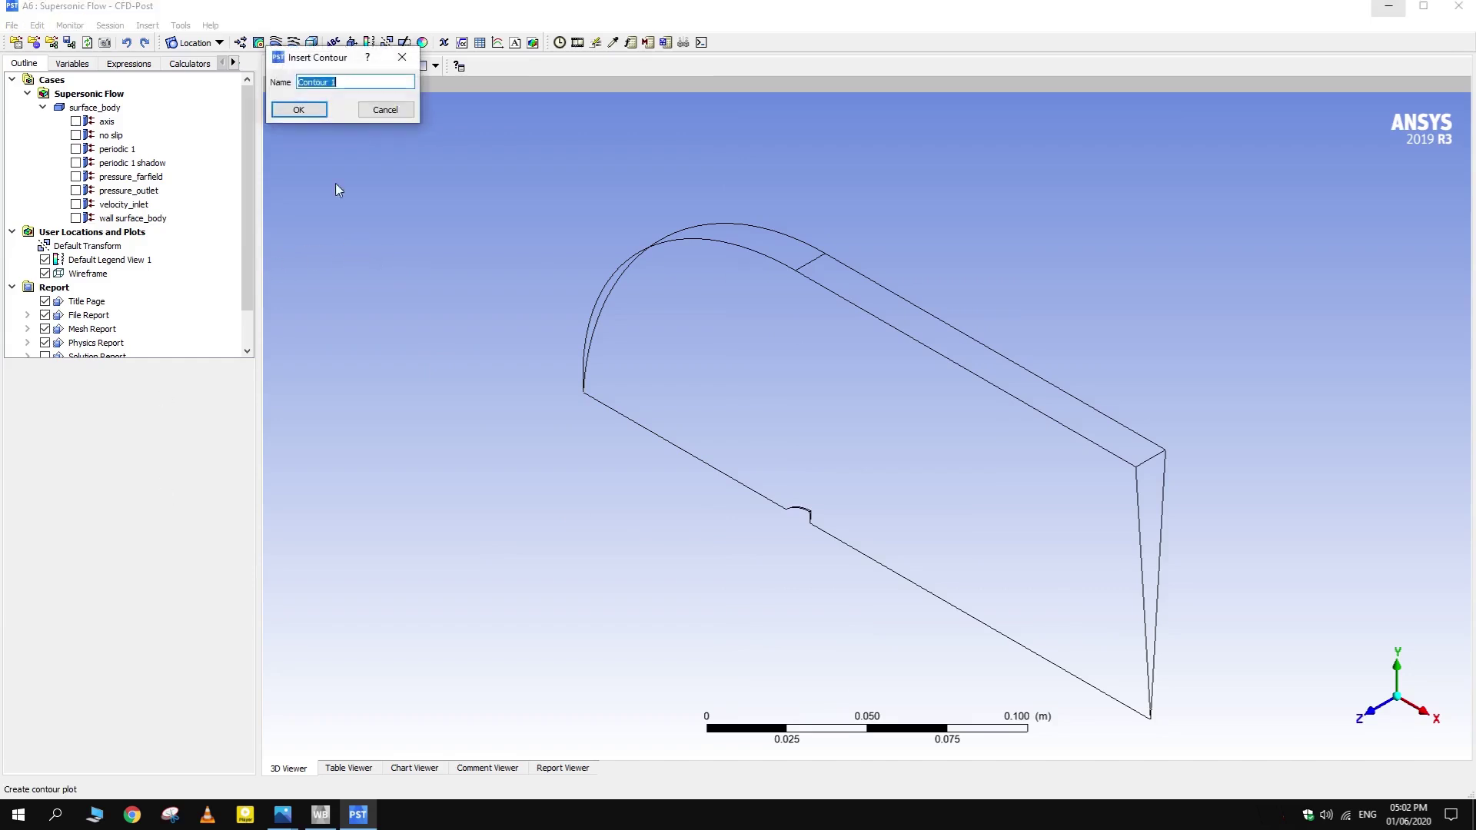
click(313, 115)
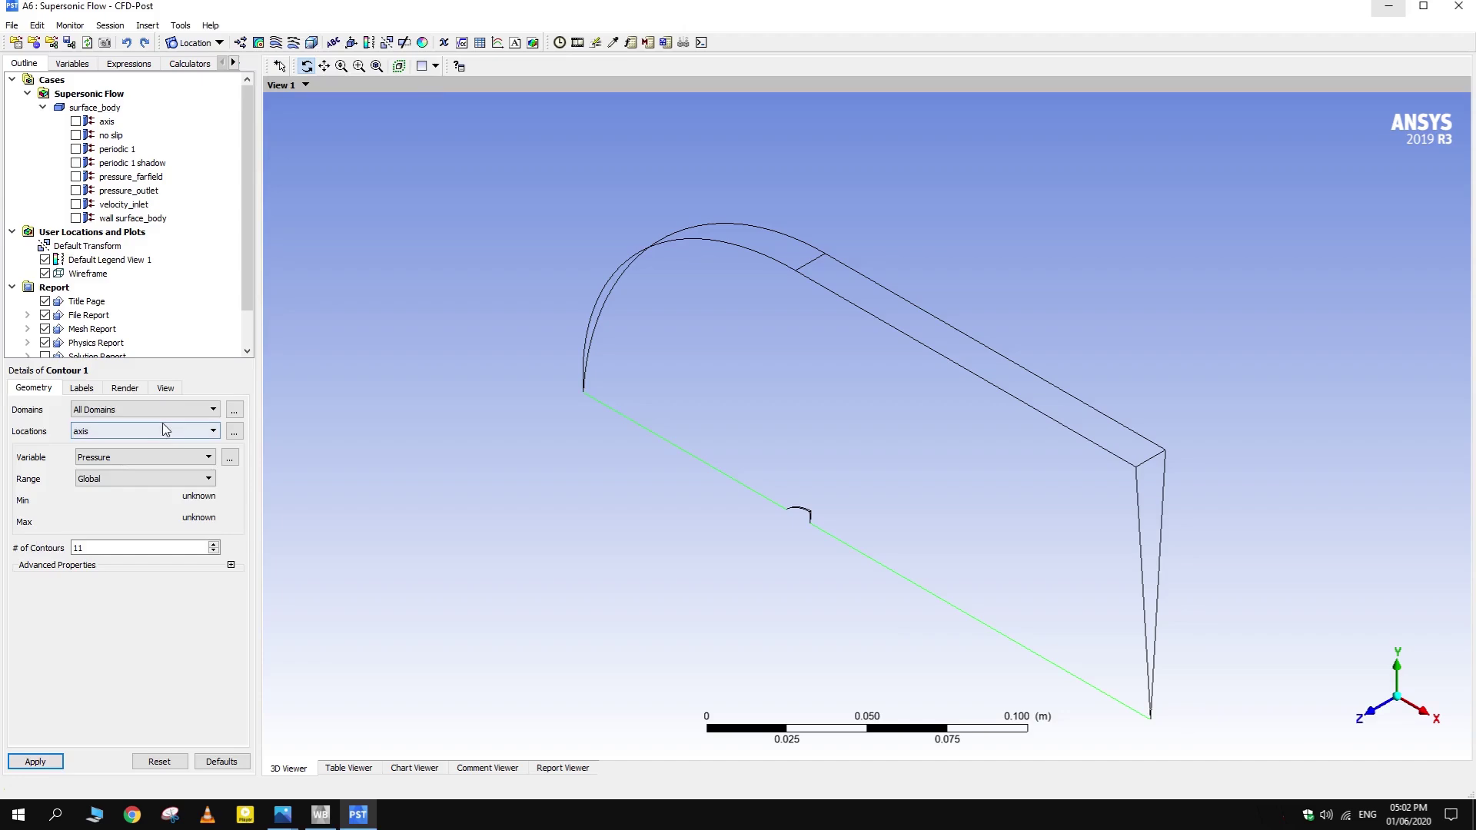
click(166, 431)
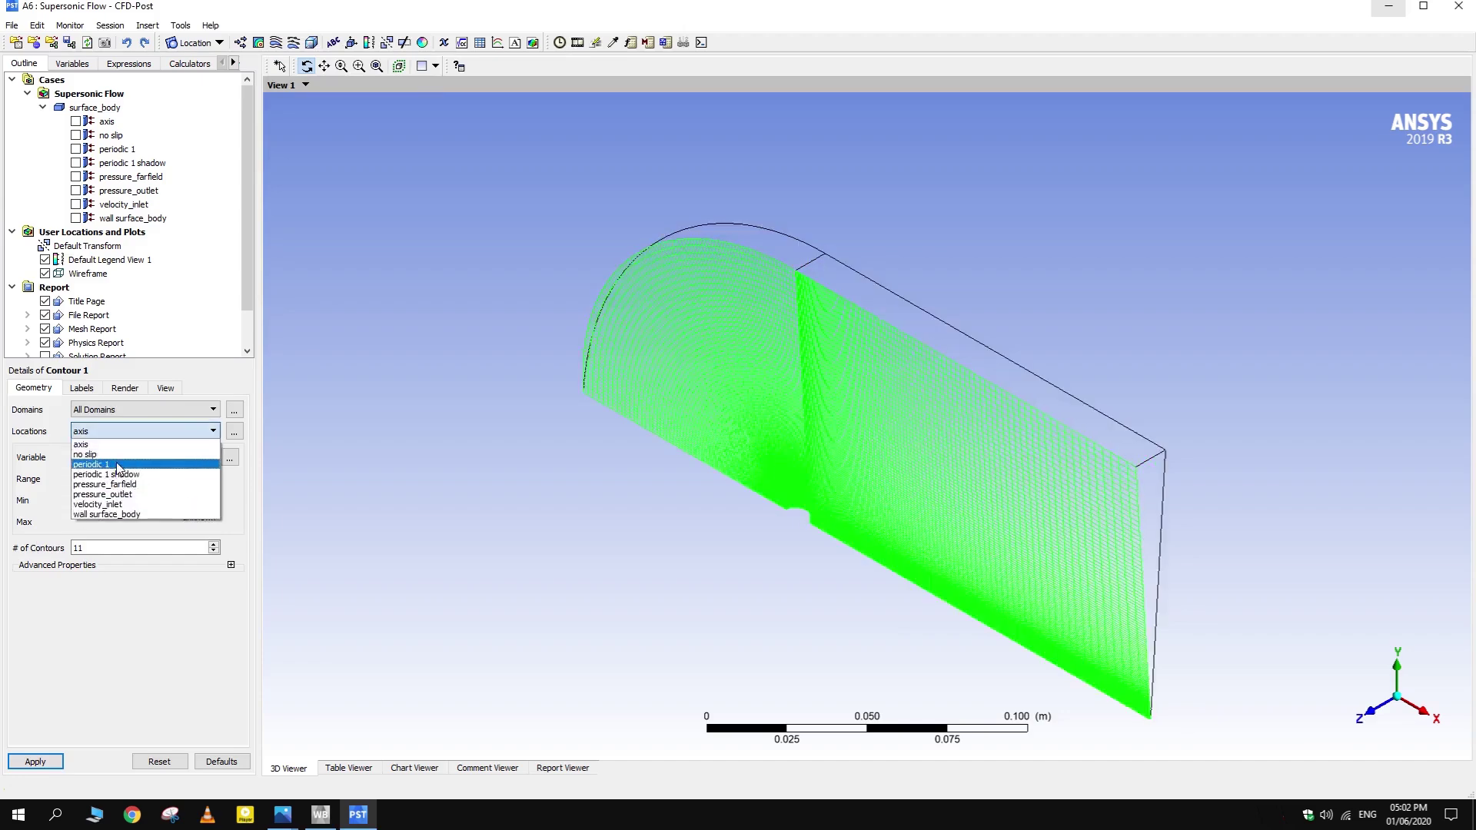
click(117, 463)
click(134, 478)
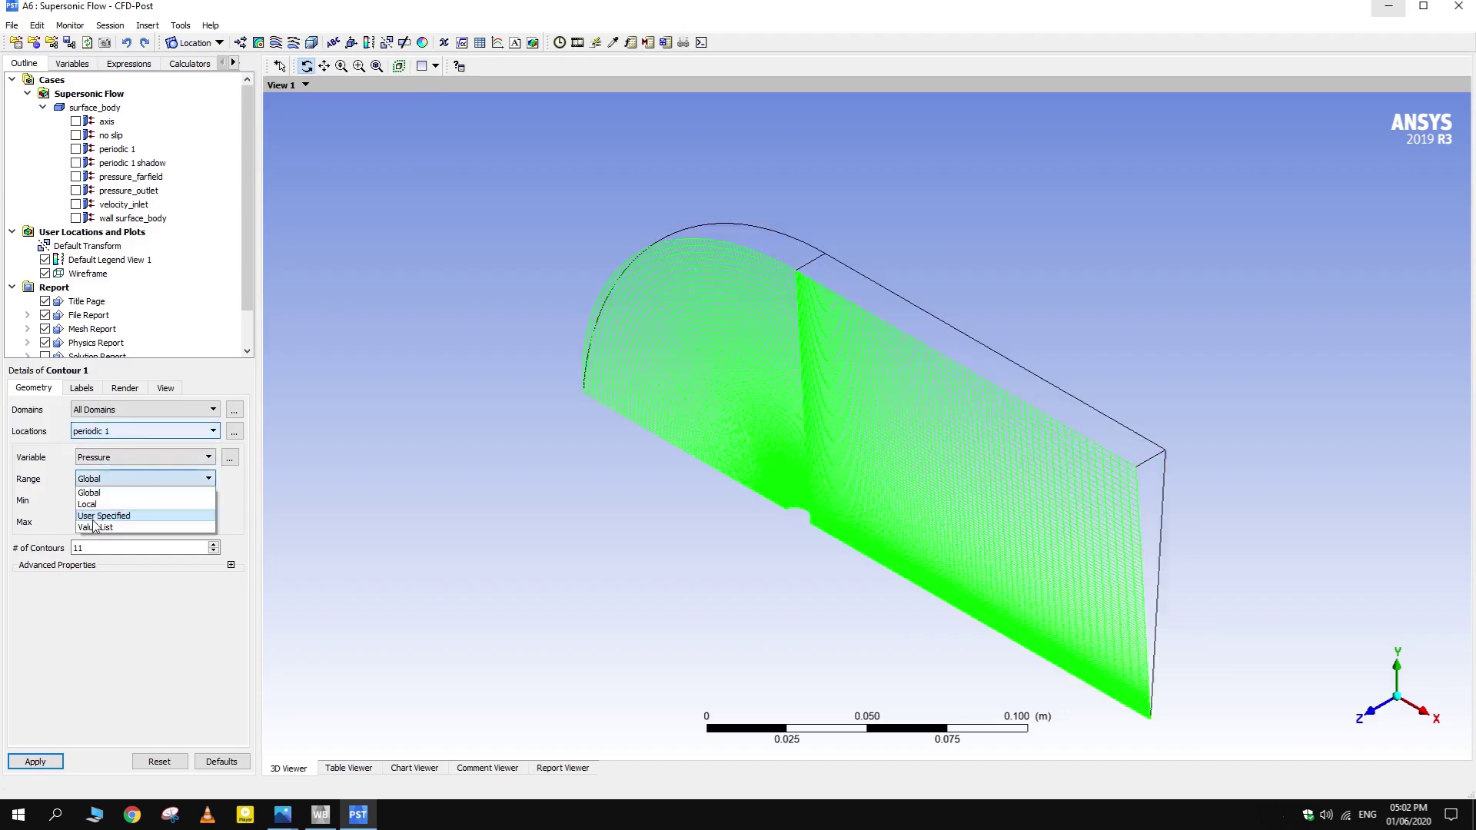
click(87, 504)
key(Tab)
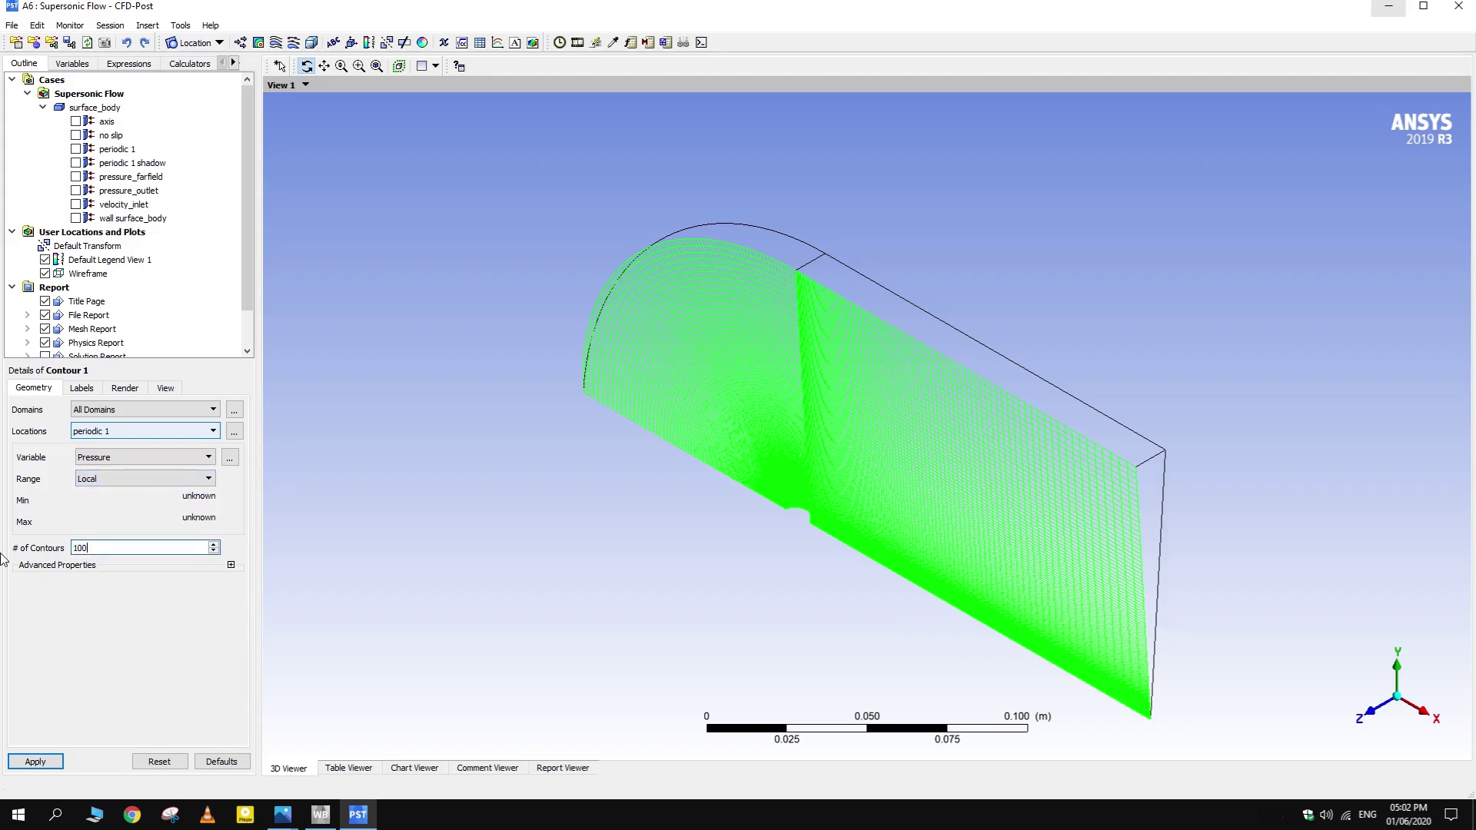
click(35, 761)
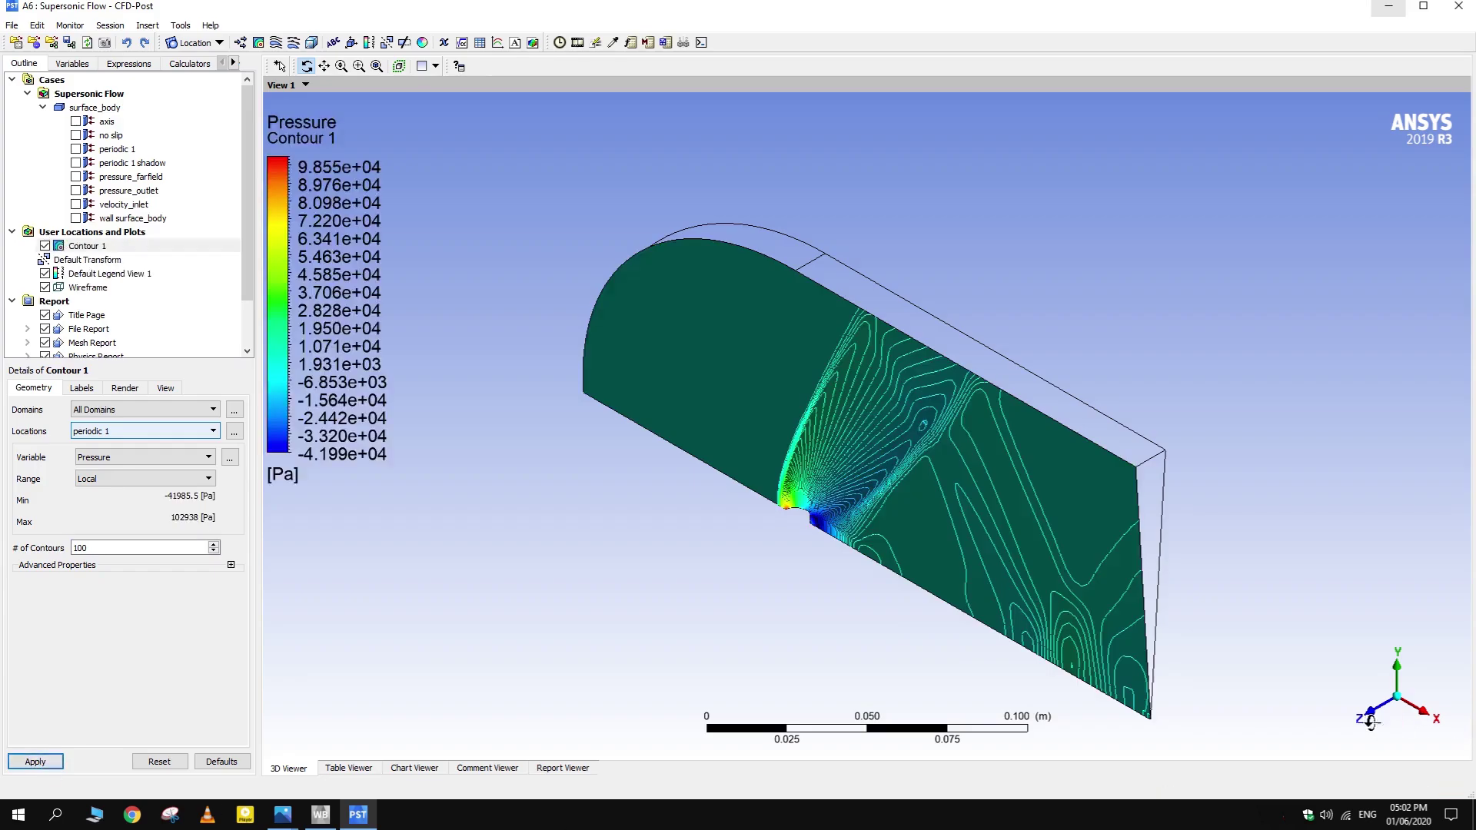
click(1371, 721)
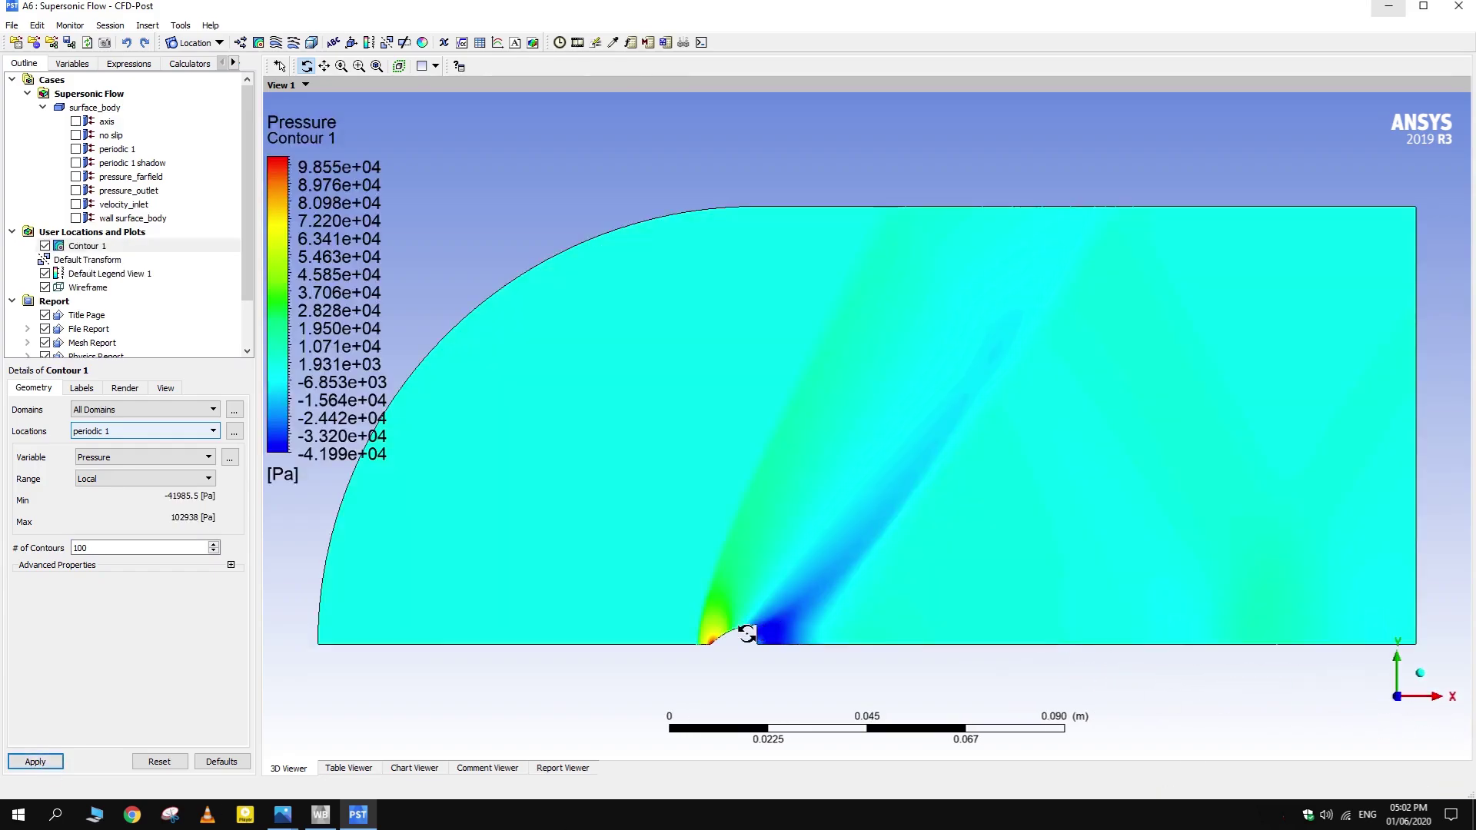
scroll(735, 618, up, 2)
scroll(734, 617, down, 3)
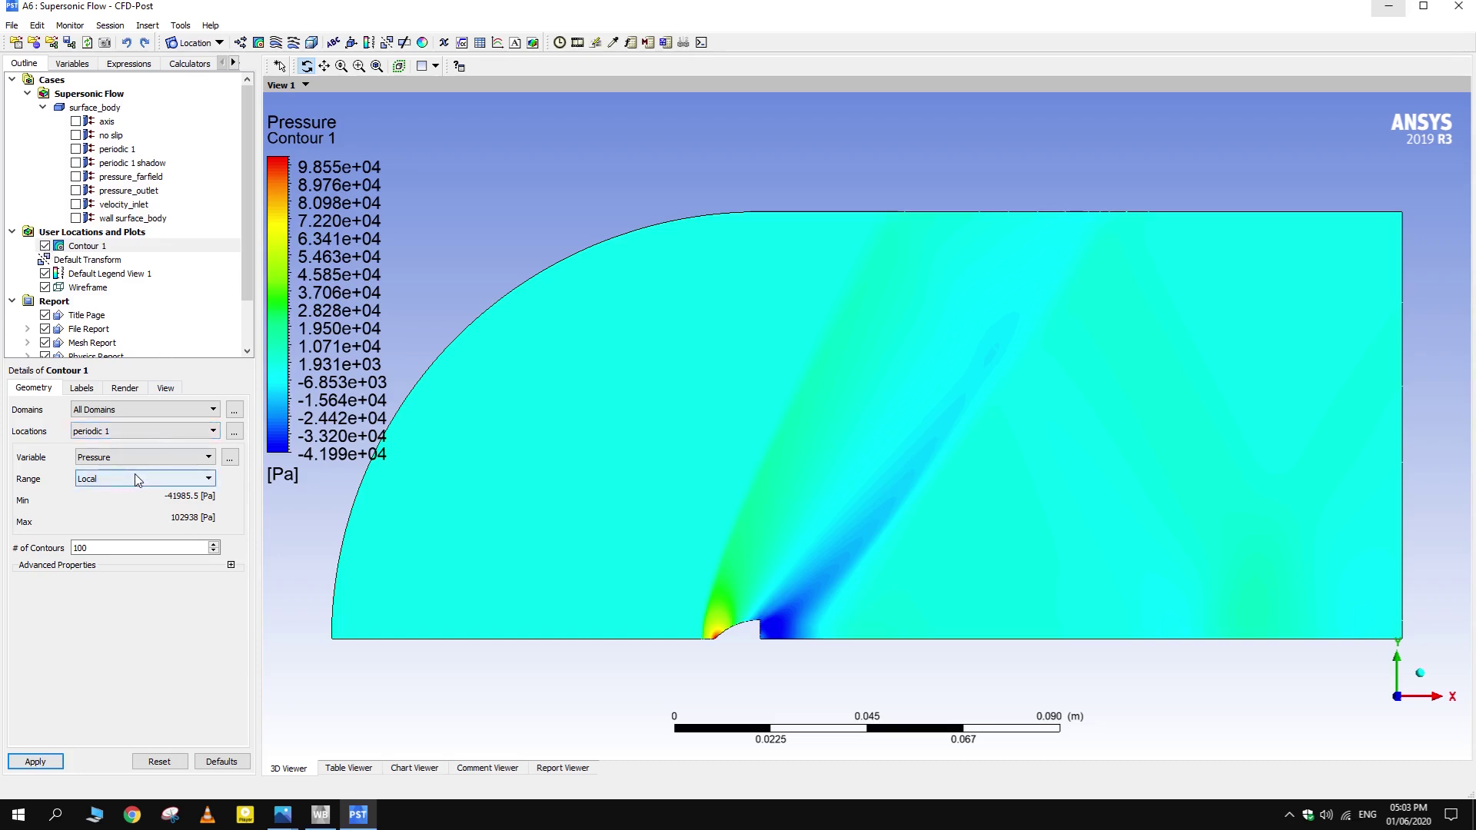
- Switch Contour 1 to Velocity (0 to about 486 m/s) and insert Contour 2
click(163, 457)
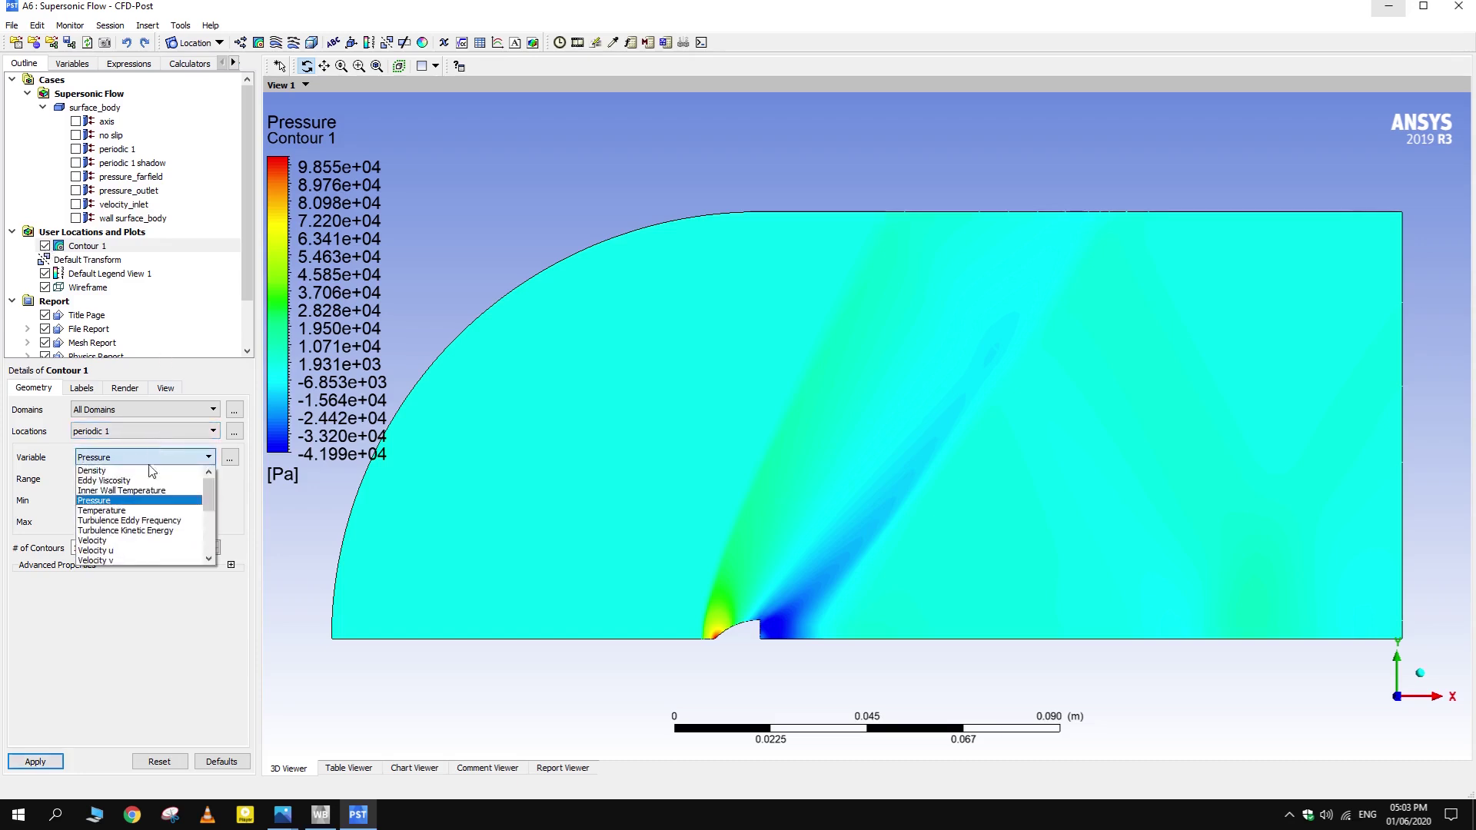
click(100, 540)
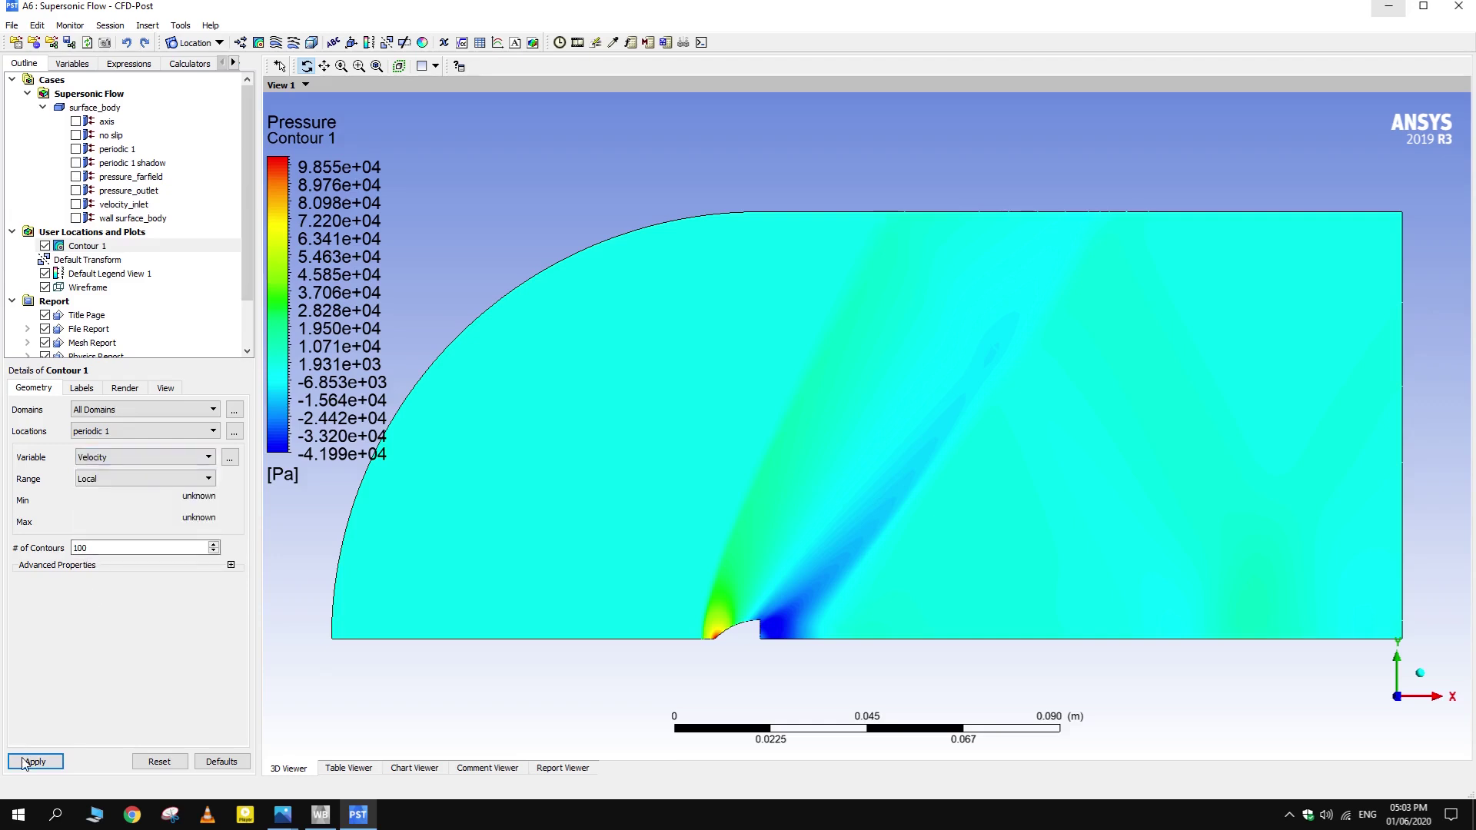
click(27, 762)
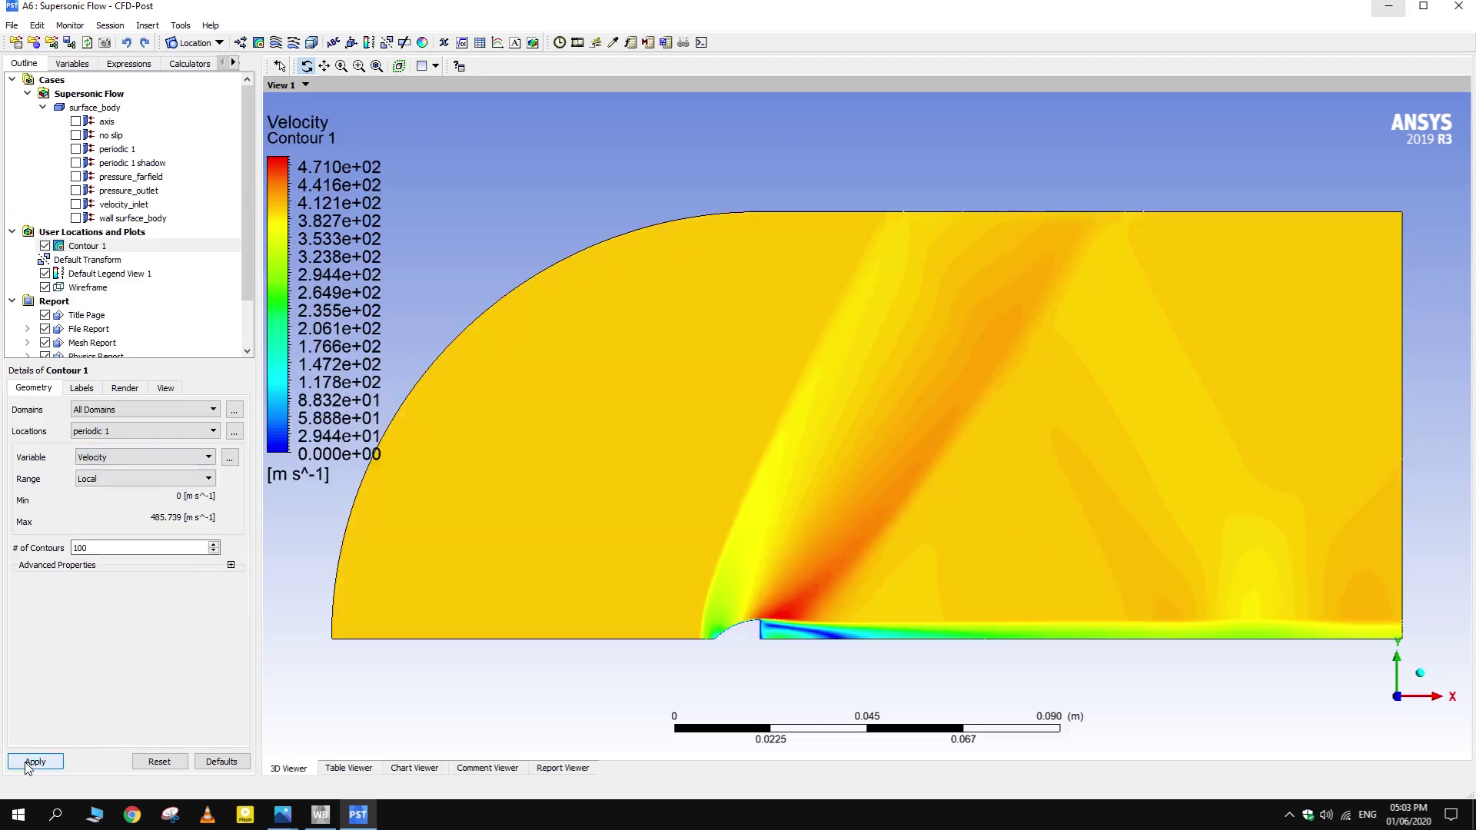
scroll(635, 659, up, 5)
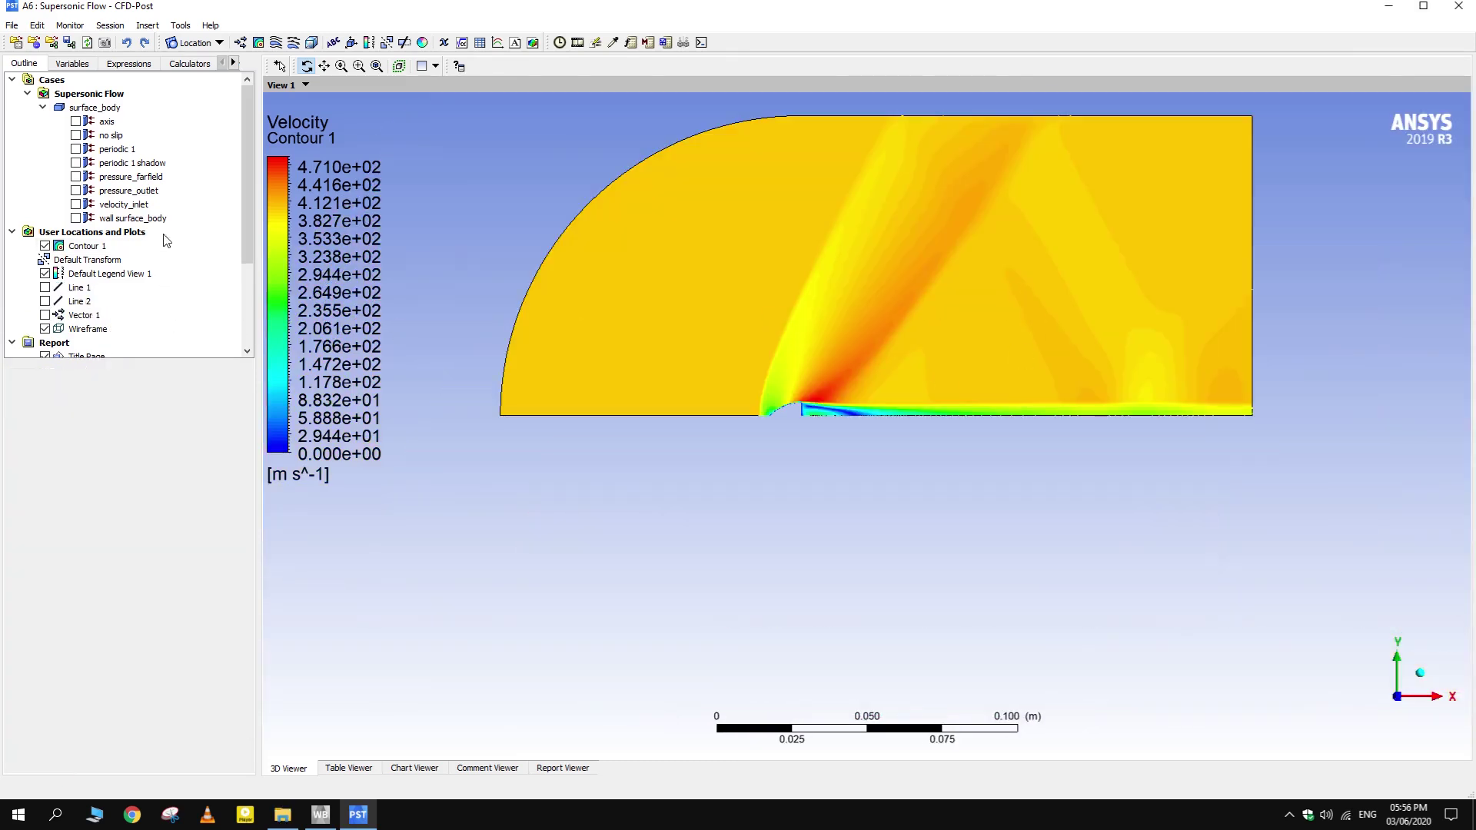
click(259, 42)
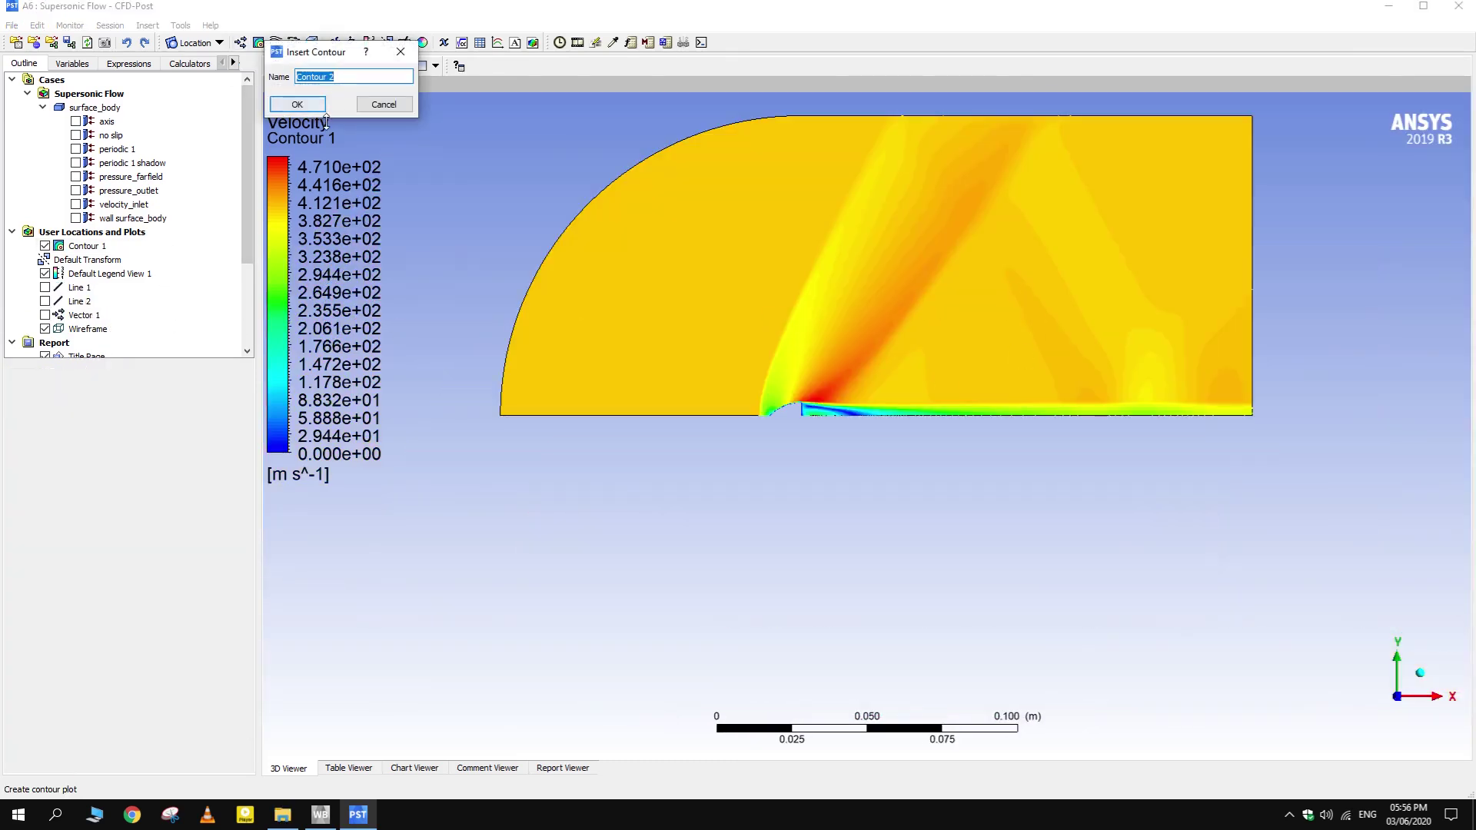
click(290, 103)
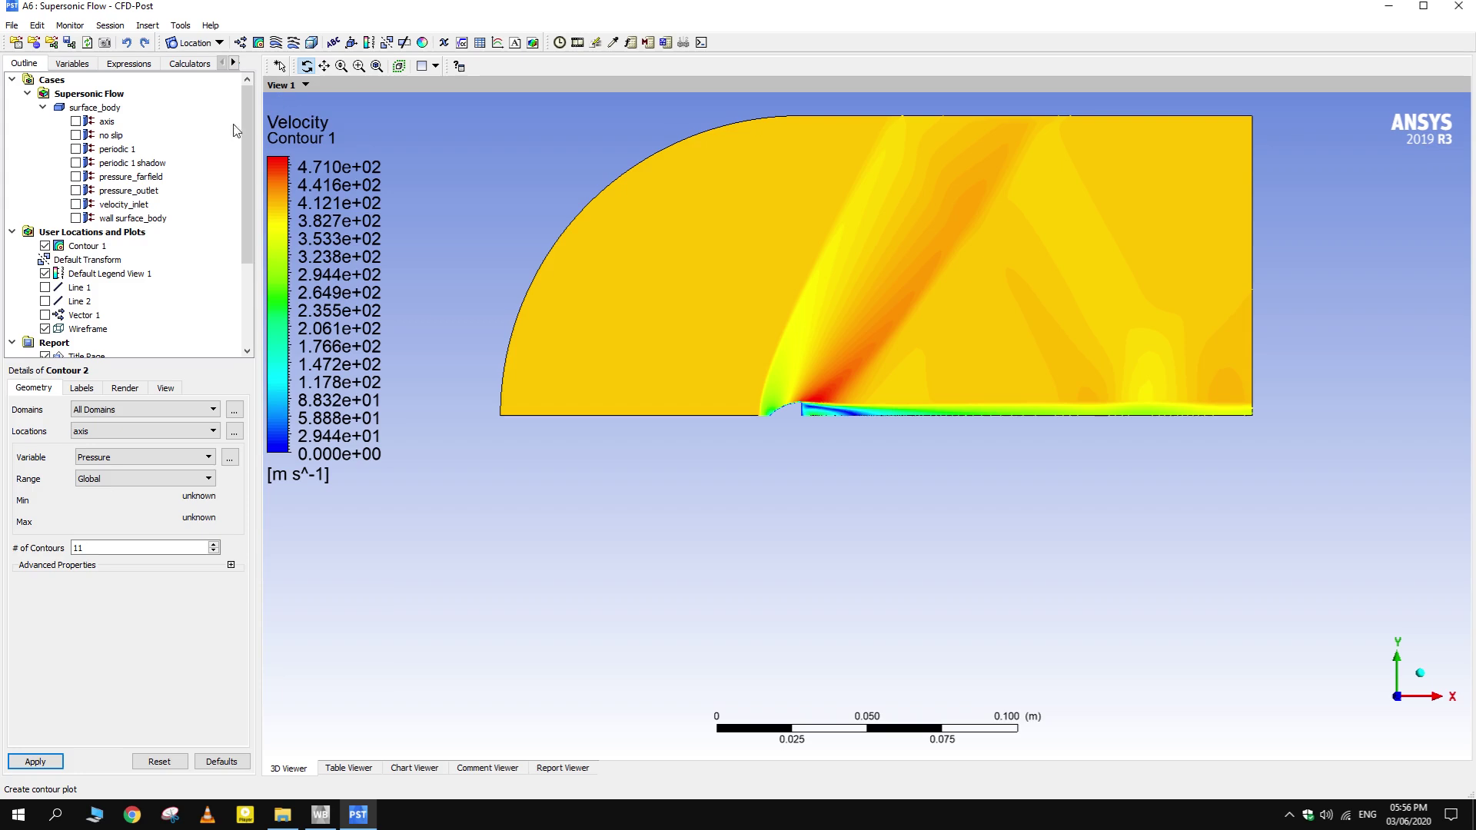
- Set Contour 2 to Velocity on periodic 1 with a local colour range
click(122, 432)
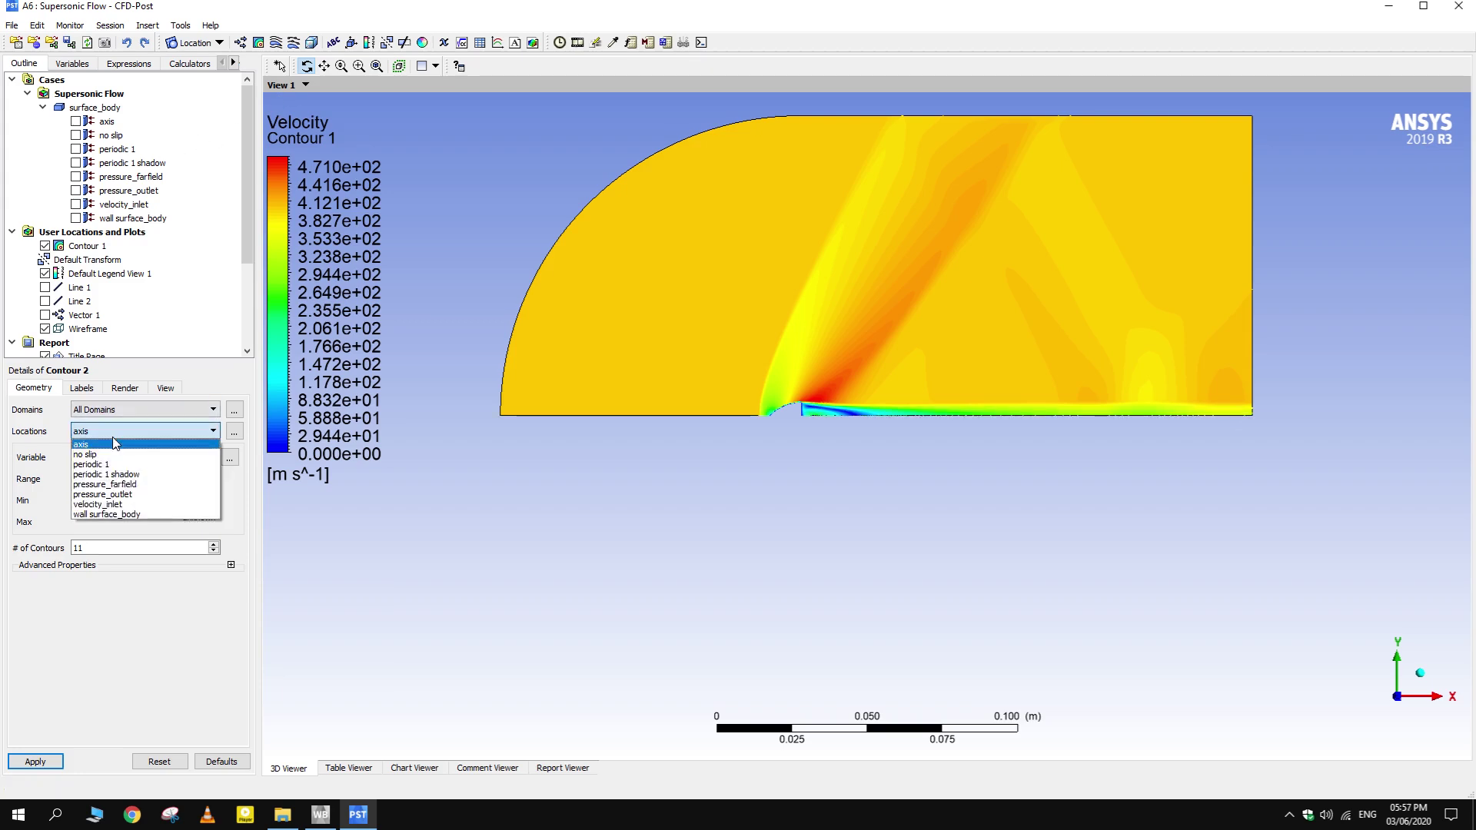
click(114, 463)
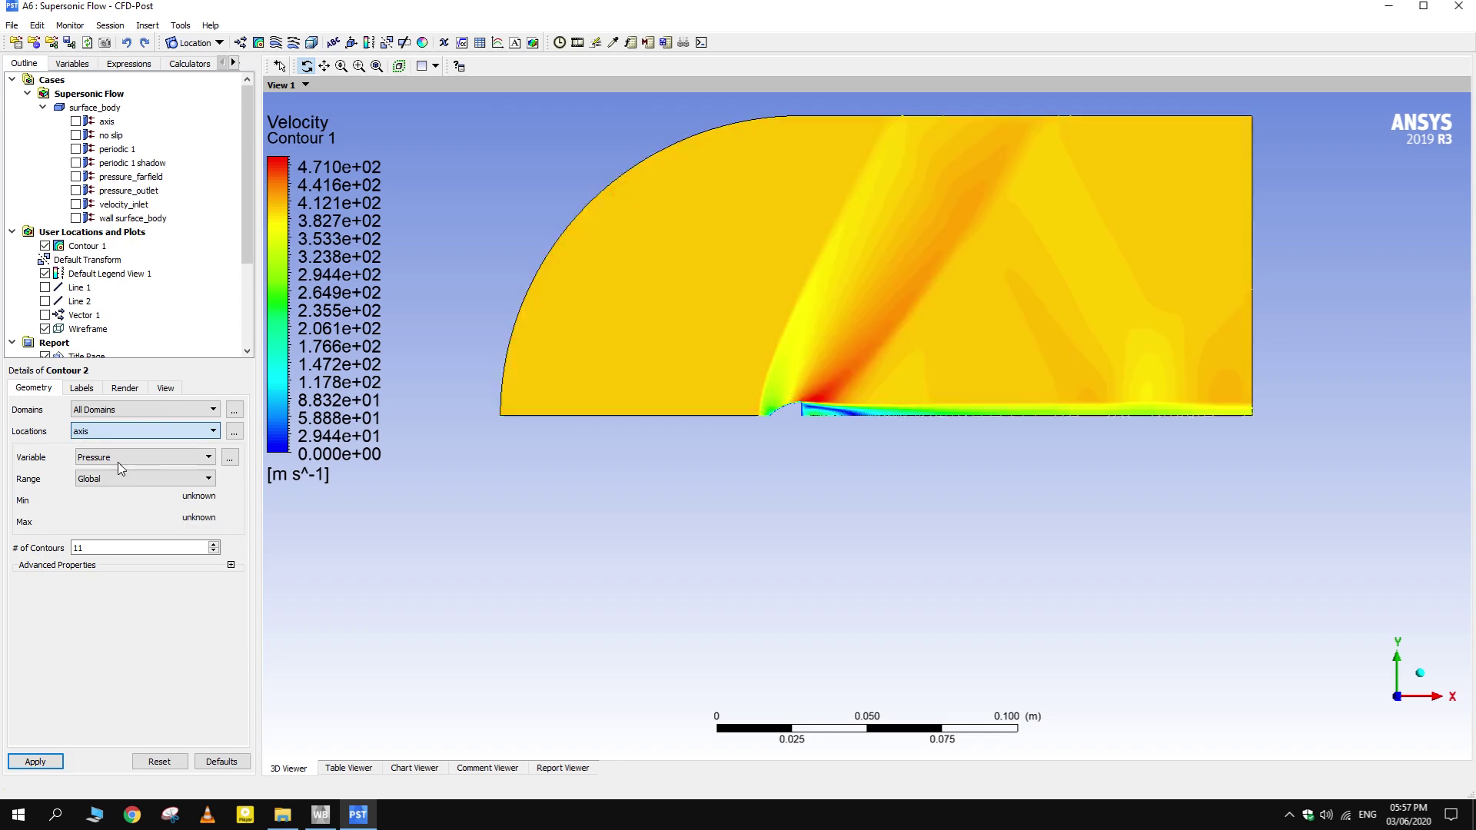
click(115, 457)
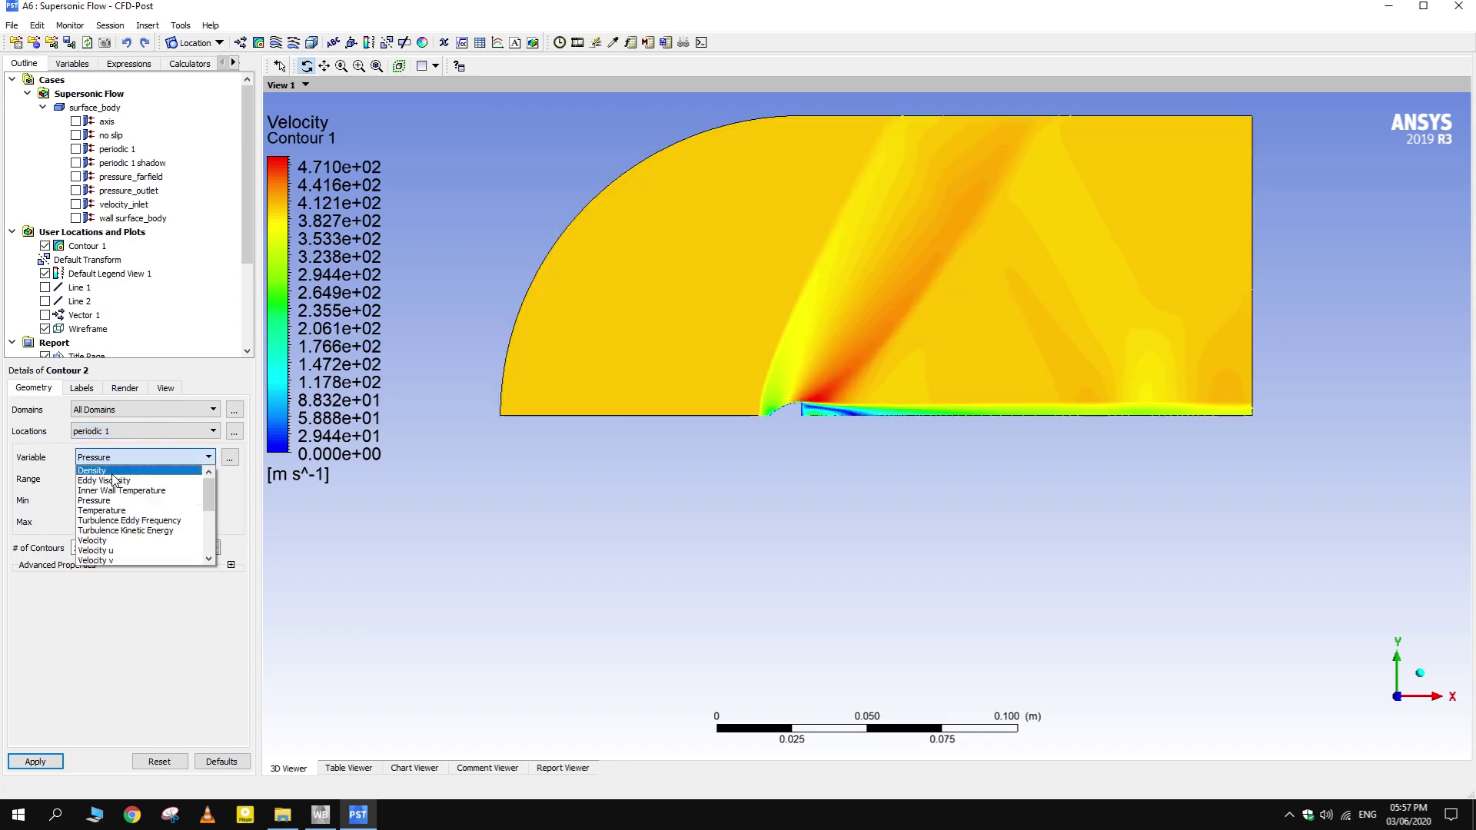
click(123, 541)
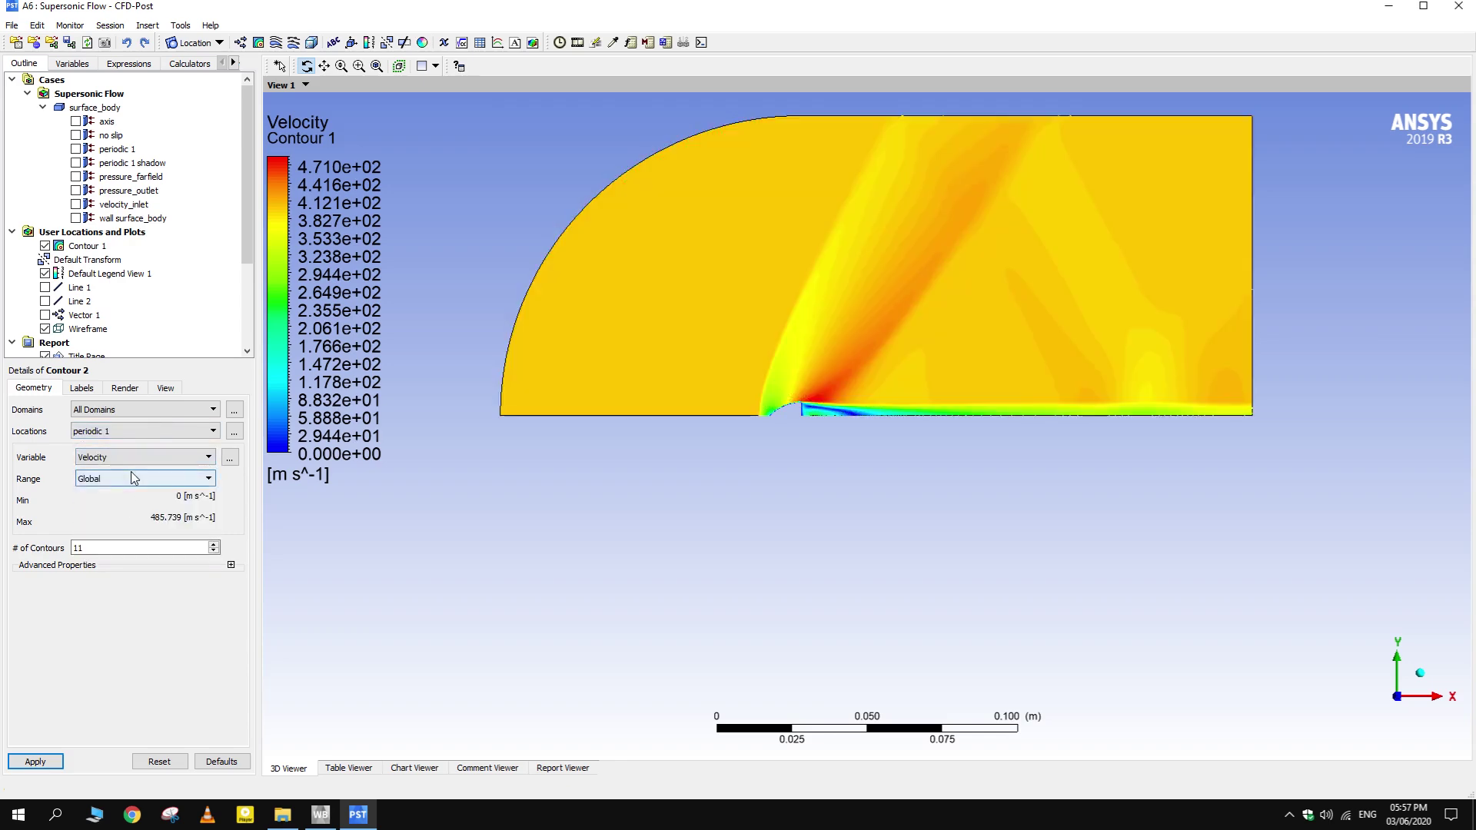
click(116, 479)
click(99, 500)
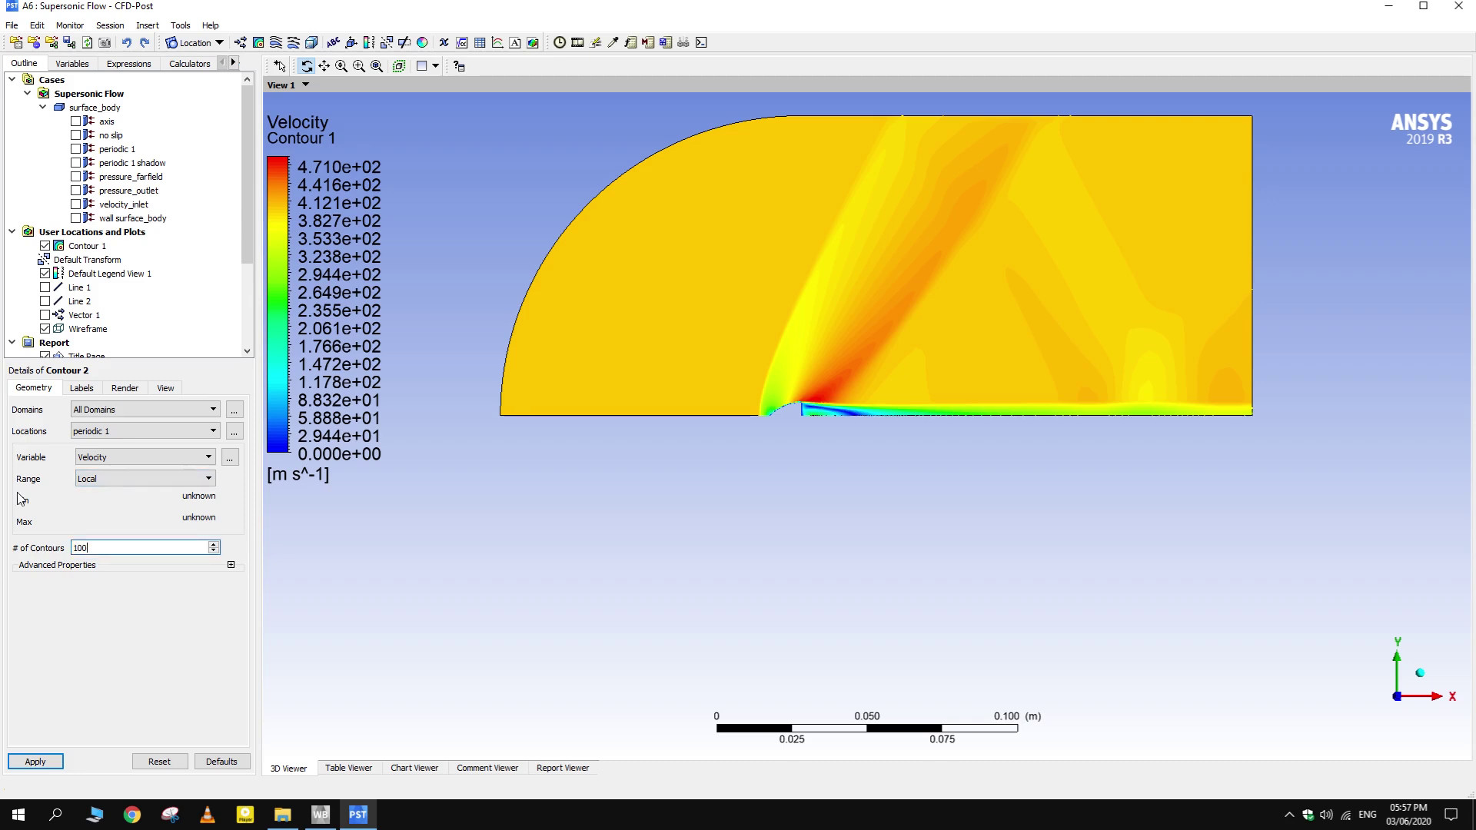
- Turn on reflection for Contour 2 across the ZX plane
click(124, 389)
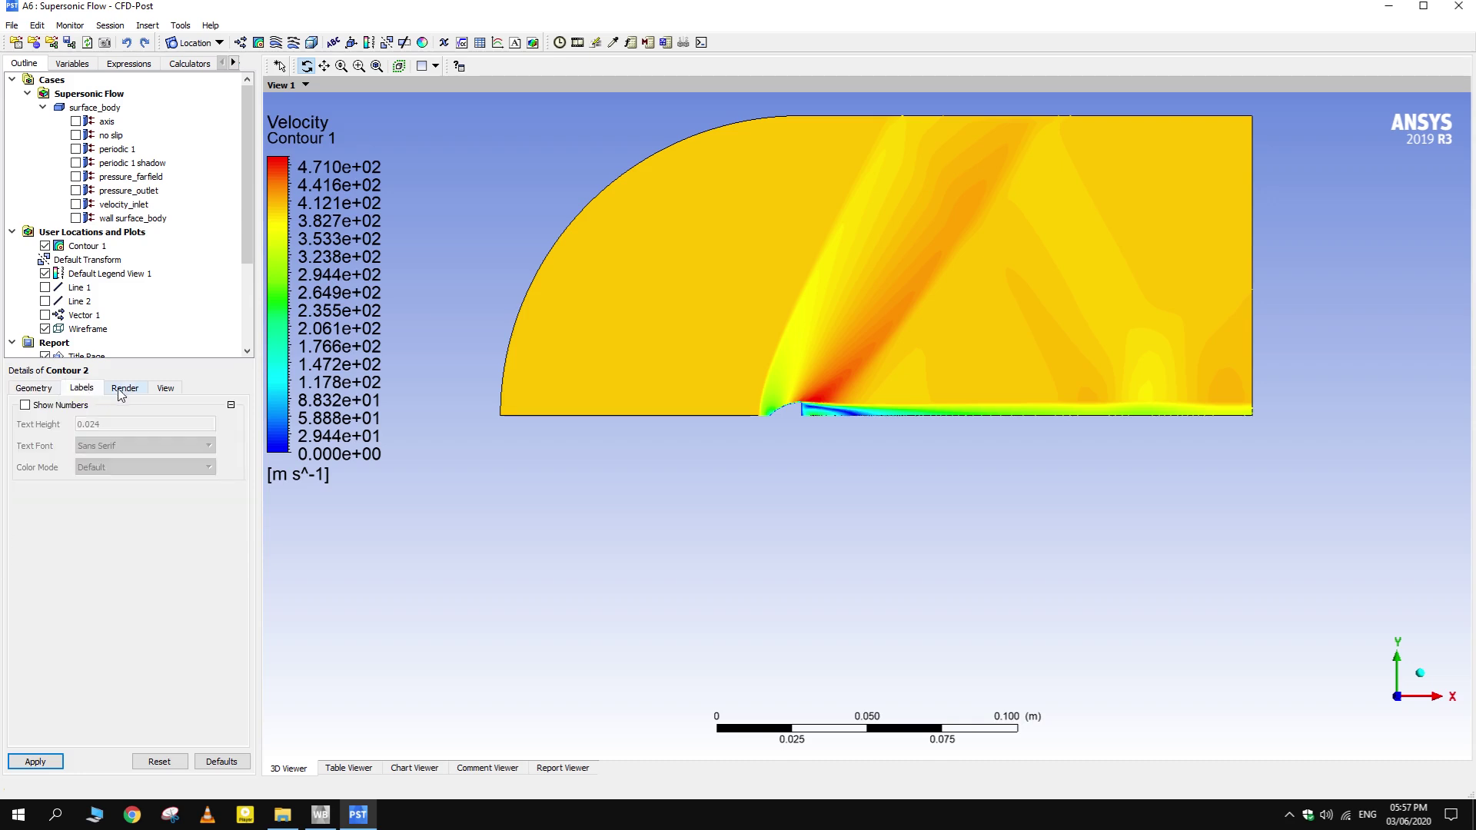
click(157, 389)
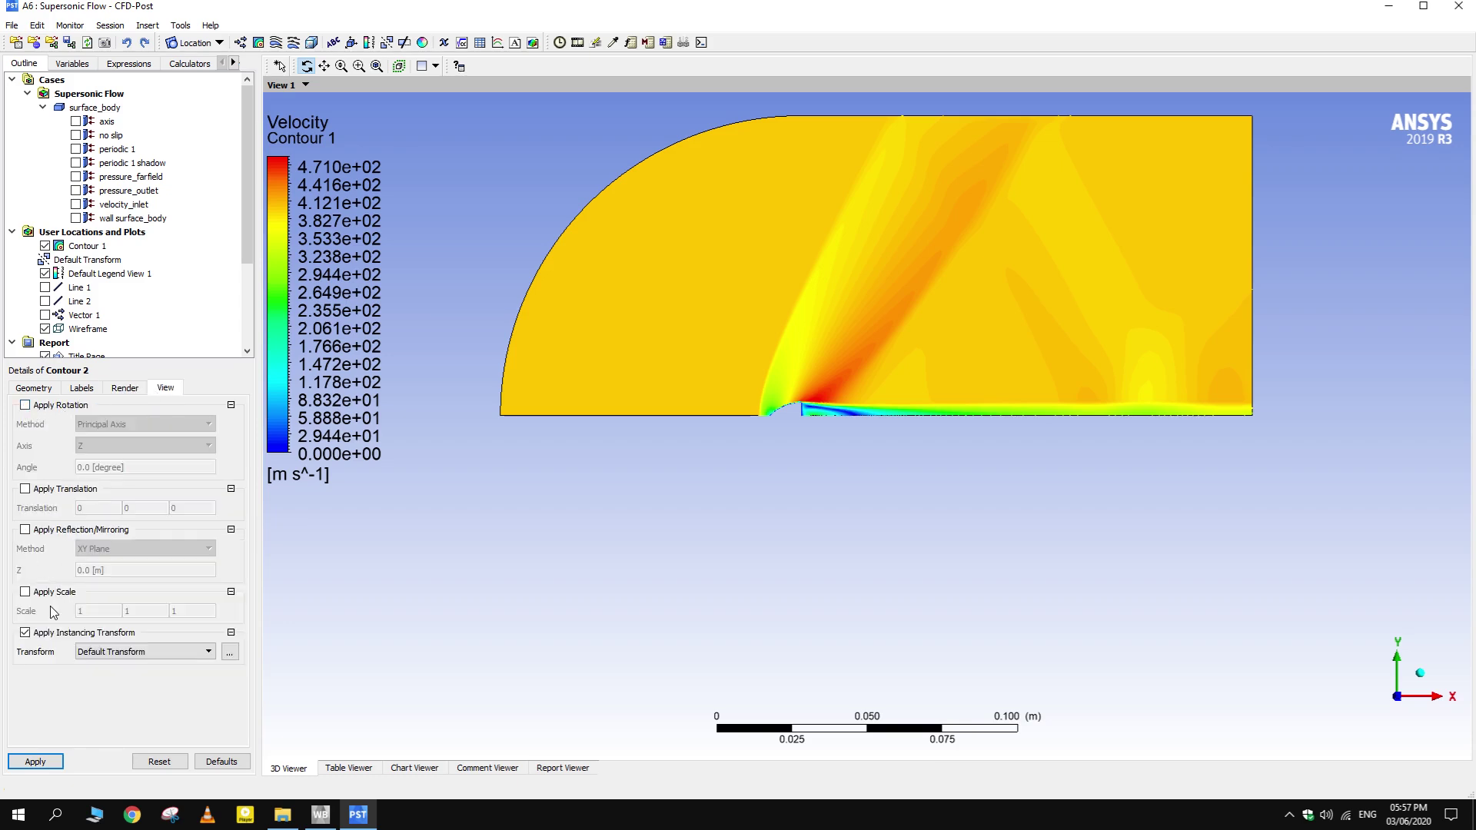
click(25, 529)
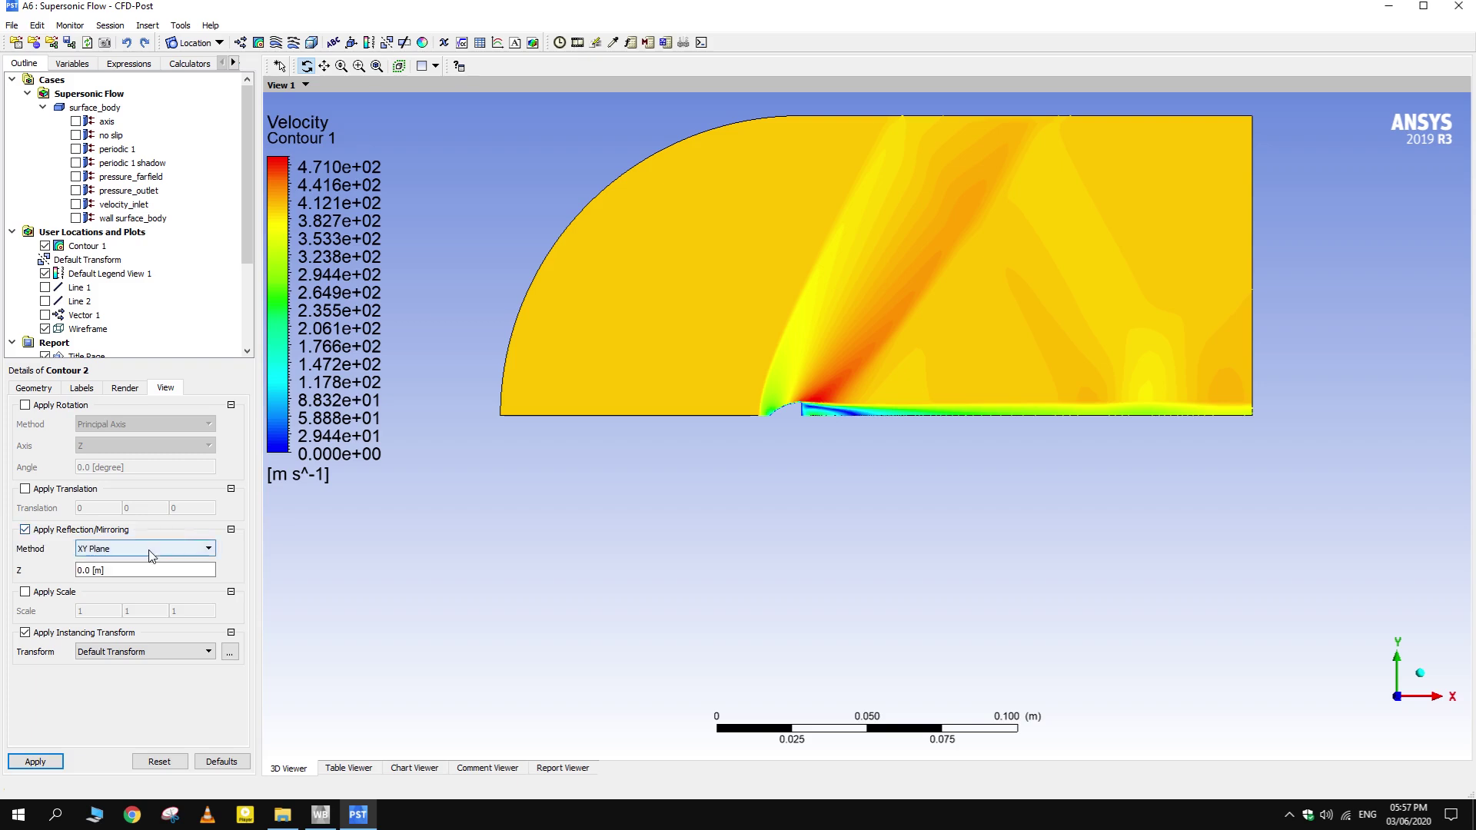
click(150, 550)
click(94, 575)
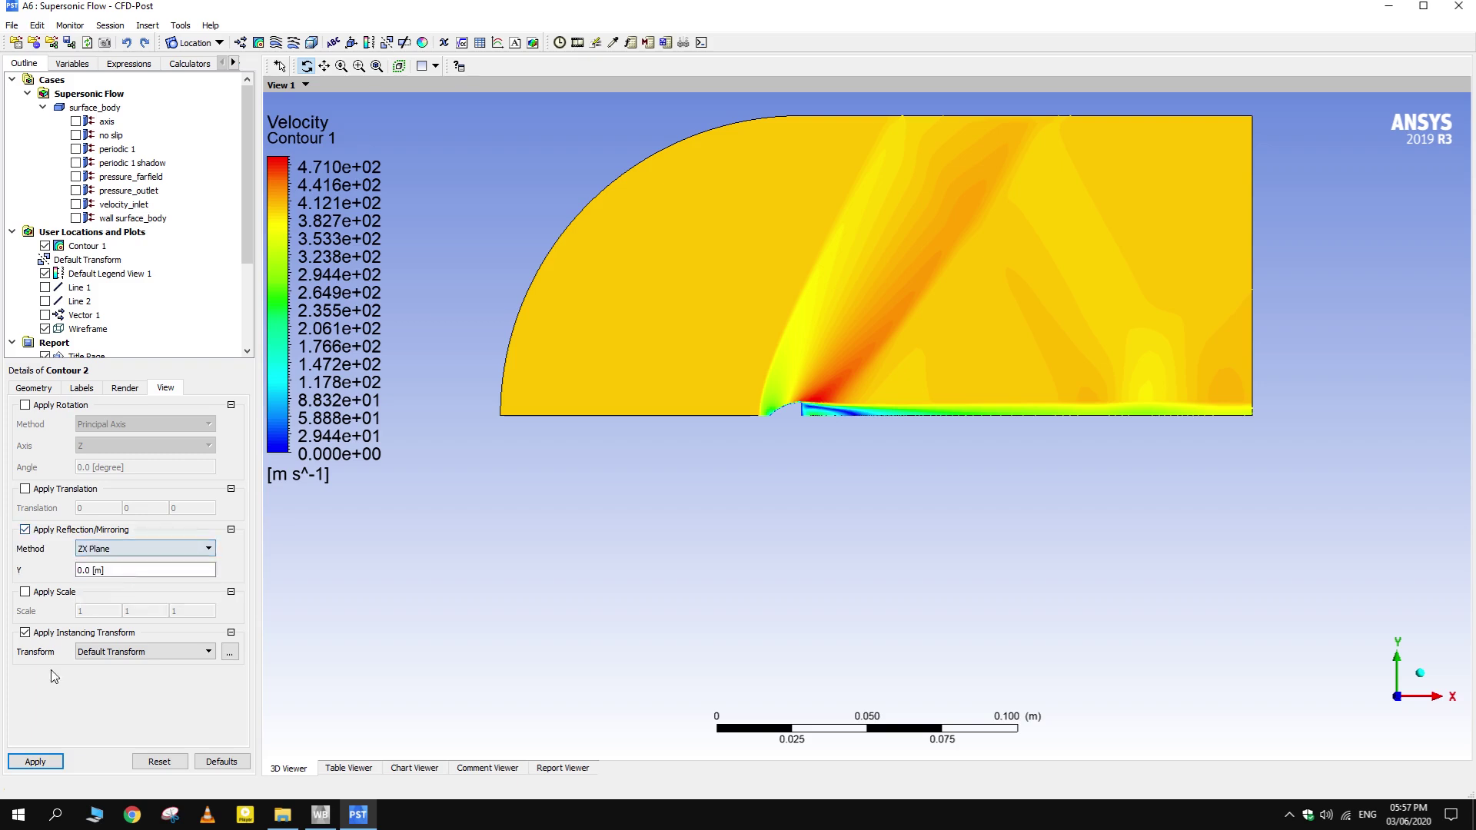
- Apply the mirroring to Contour 2, rotate the view, then restore the straight-on Z view
click(41, 762)
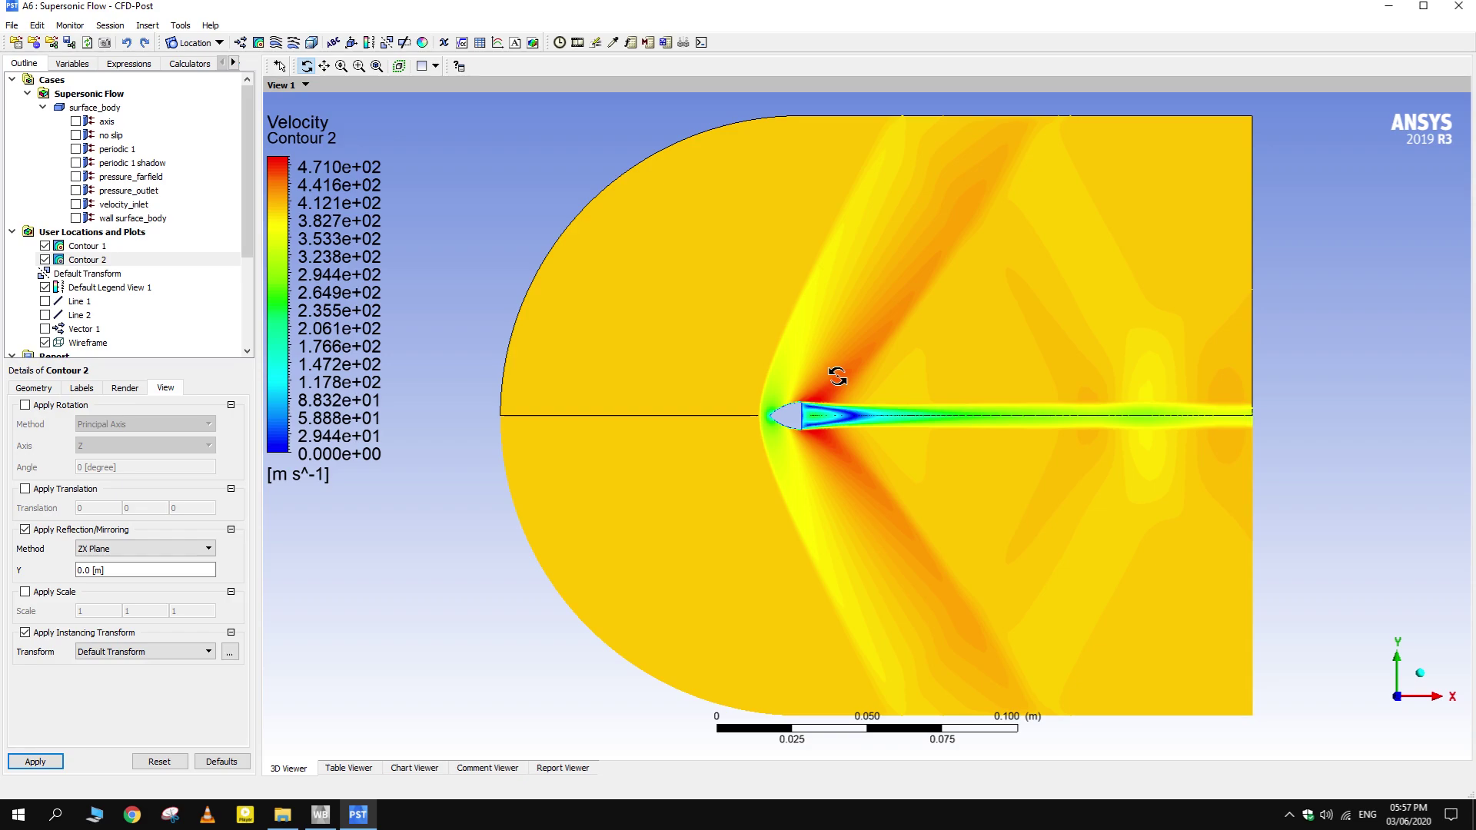
mouse_move(925, 349)
mouse_down()
mouse_move(1038, 369)
mouse_move(949, 389)
mouse_move(1171, 482)
mouse_up()
click(1381, 698)
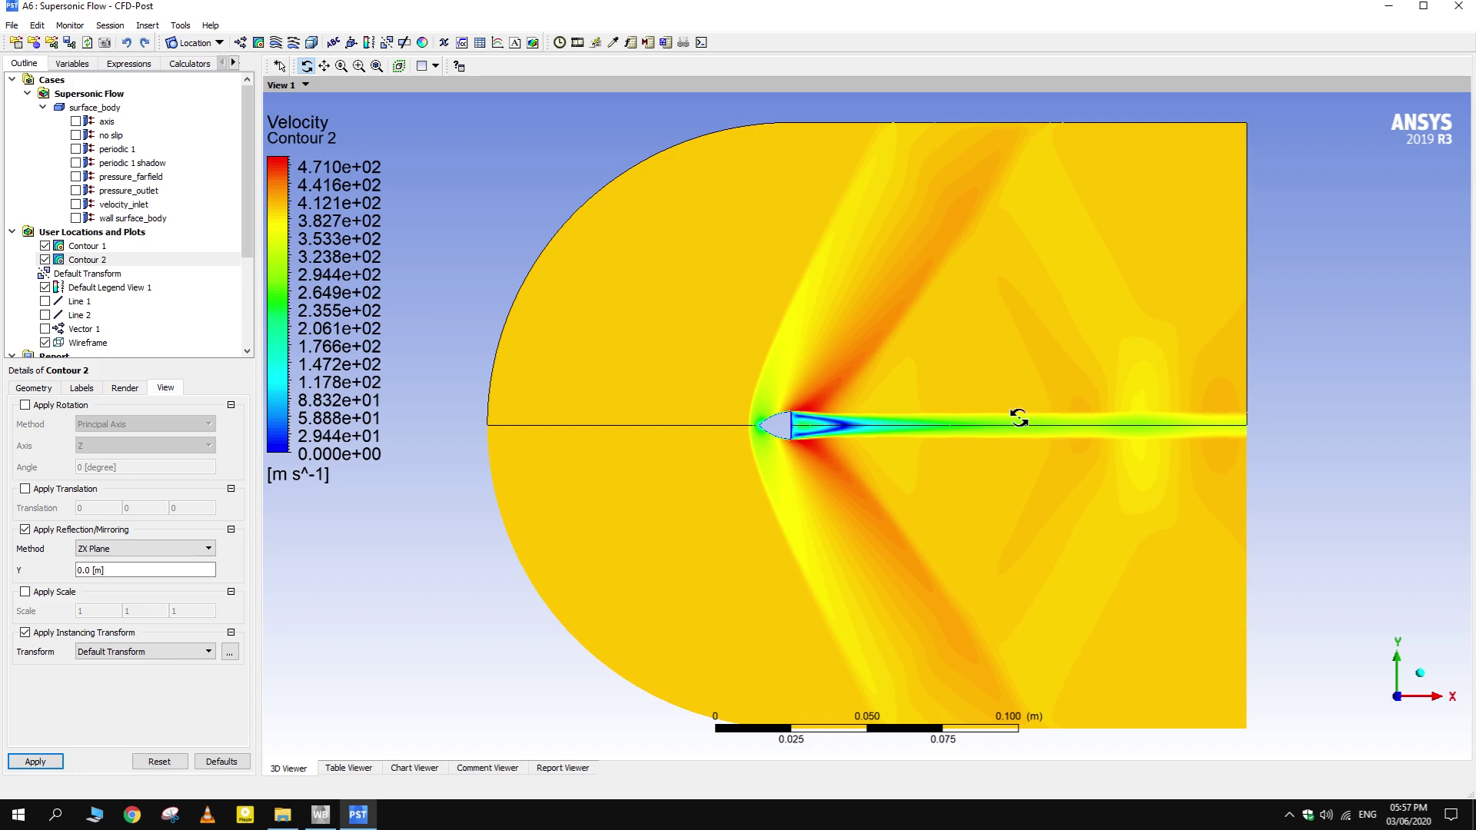
- Zoom in on the bow shock around the cone, refit the domain, and hide Contour 2
scroll(715, 468, up, 5)
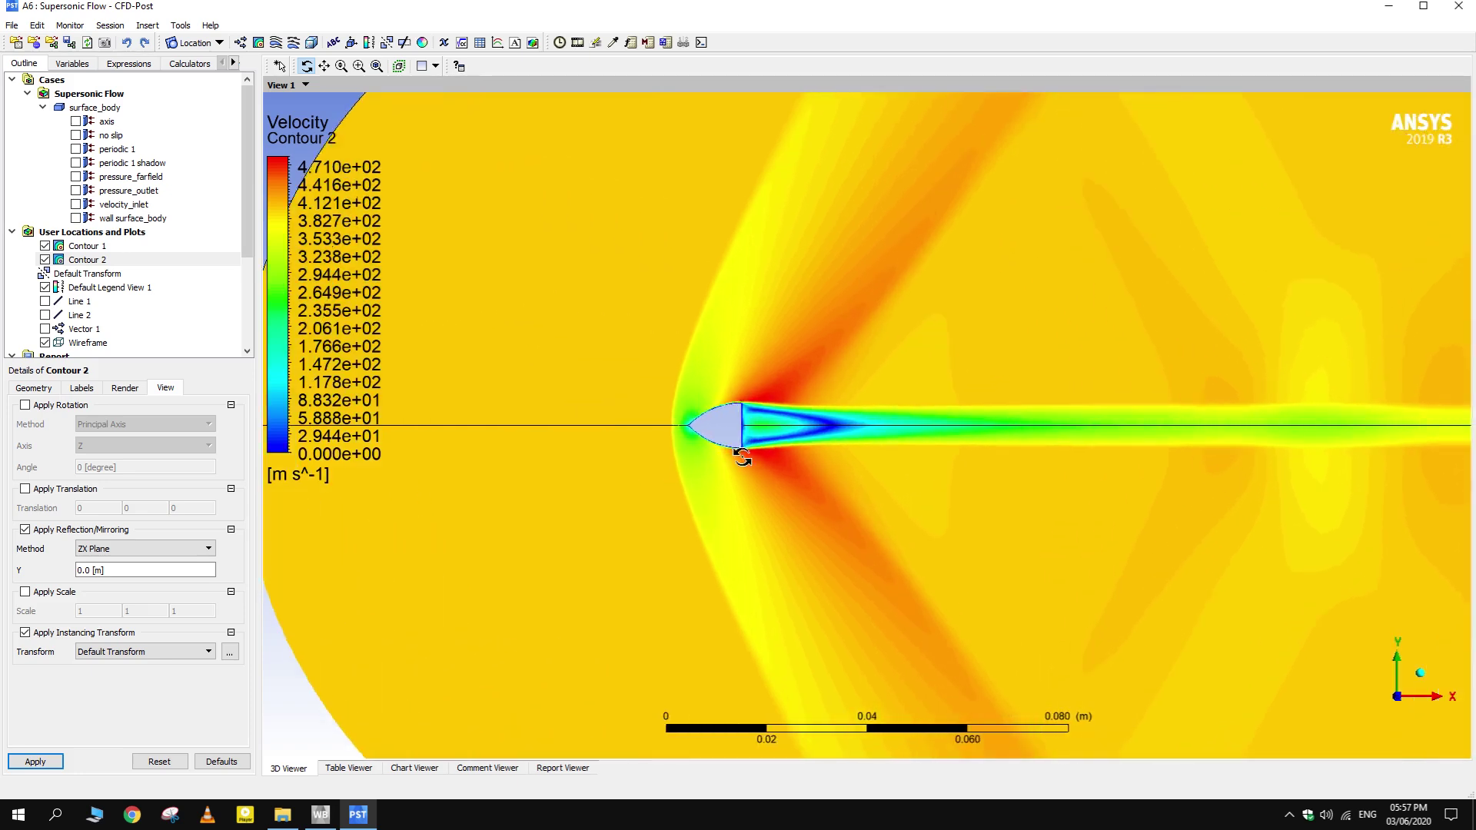
scroll(611, 430, up, 2)
scroll(896, 428, up, 4)
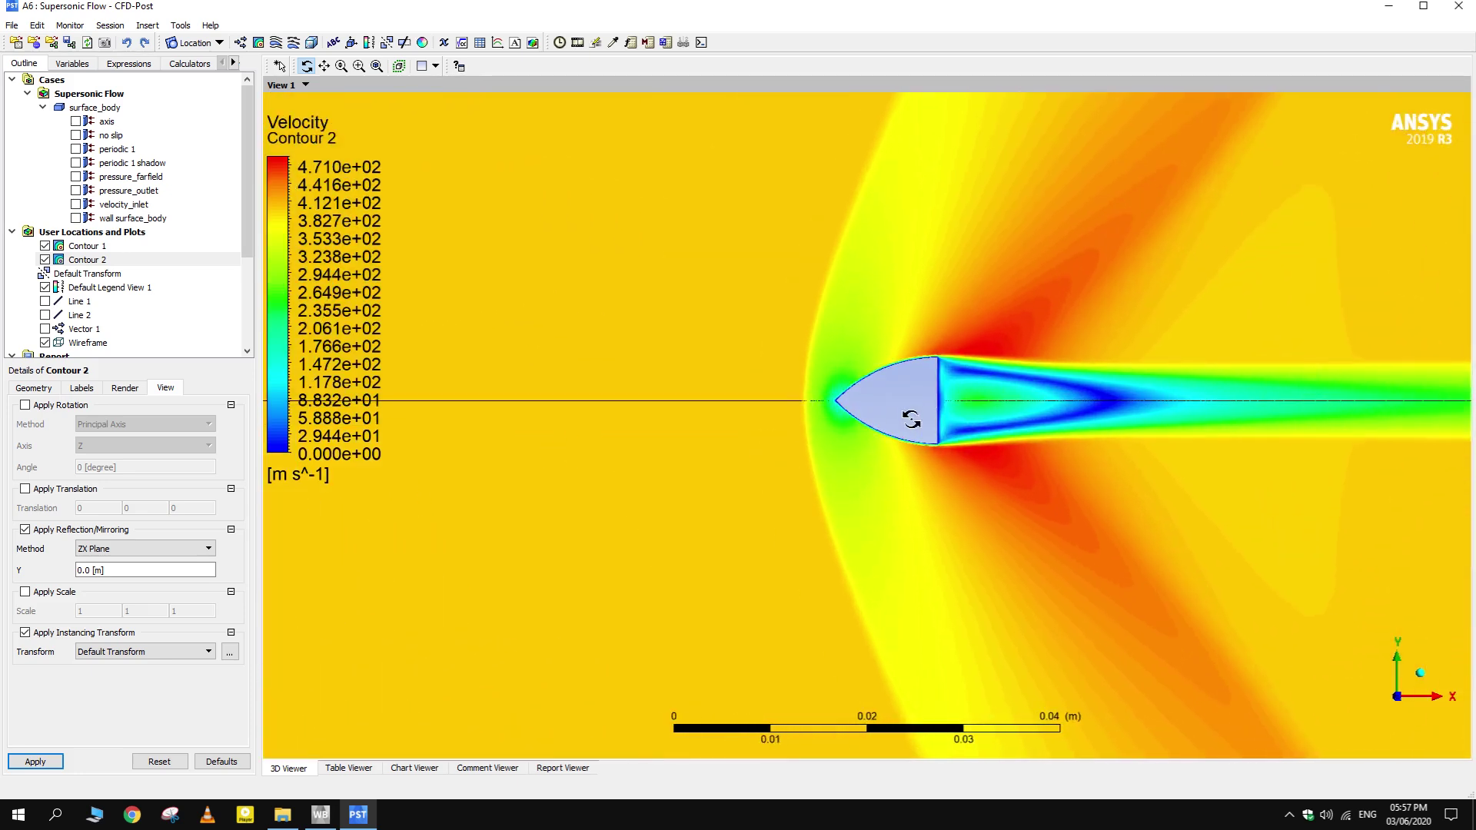
scroll(1055, 393, down, 2)
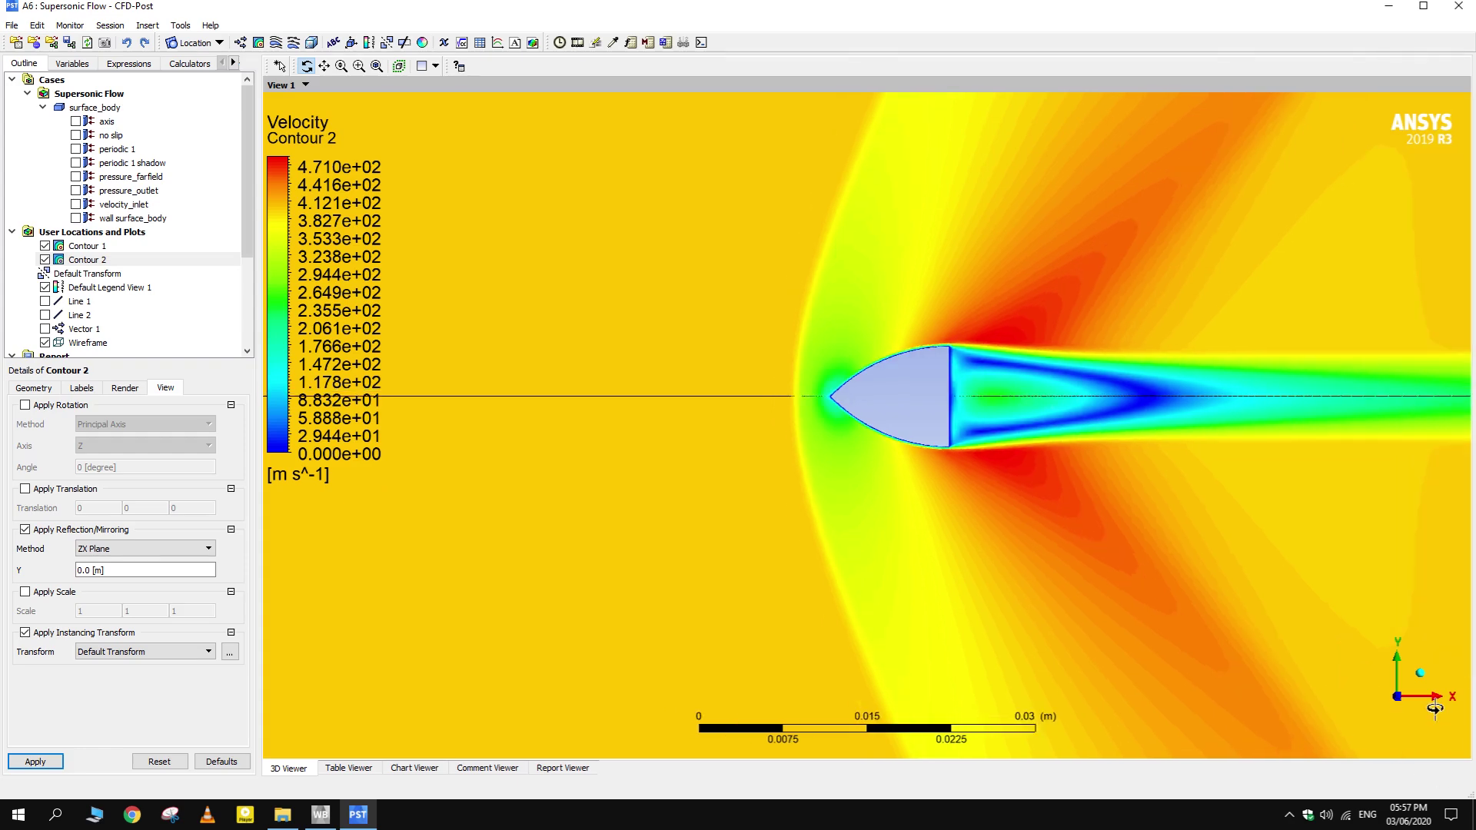
click(1397, 698)
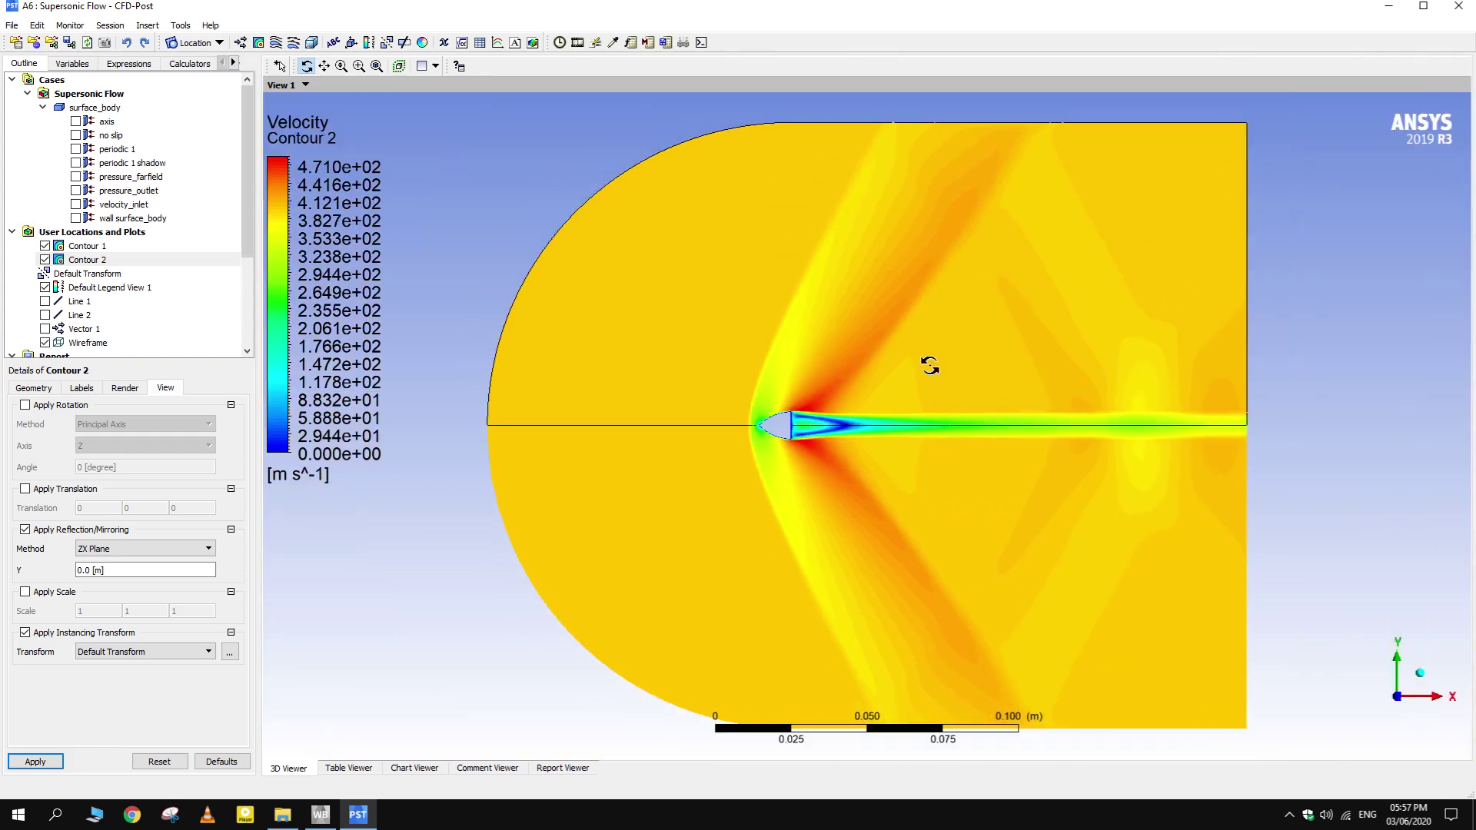
click(46, 260)
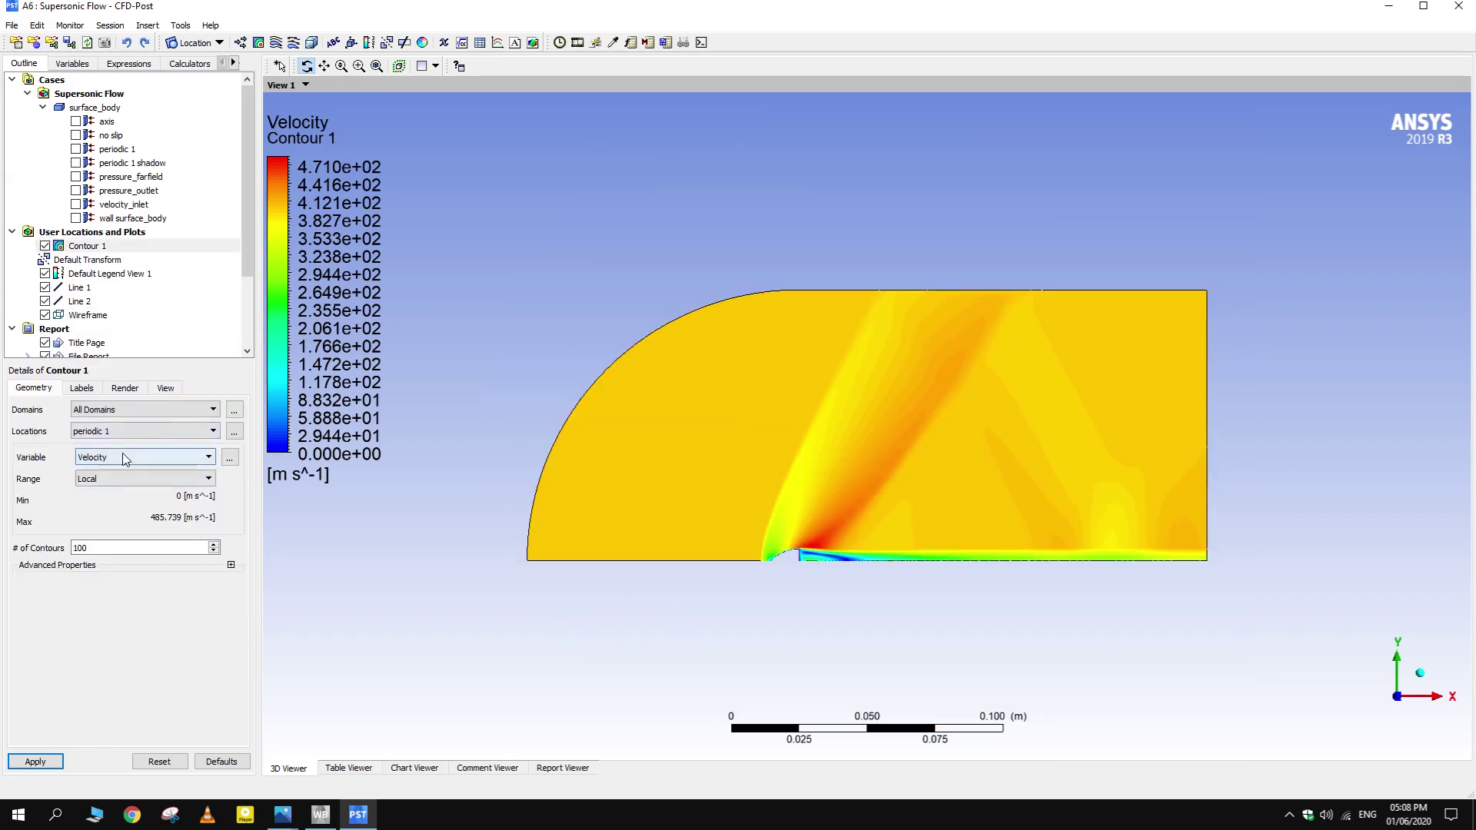
- Colour Contour 1 by Temperature and inspect the temperature field
click(128, 457)
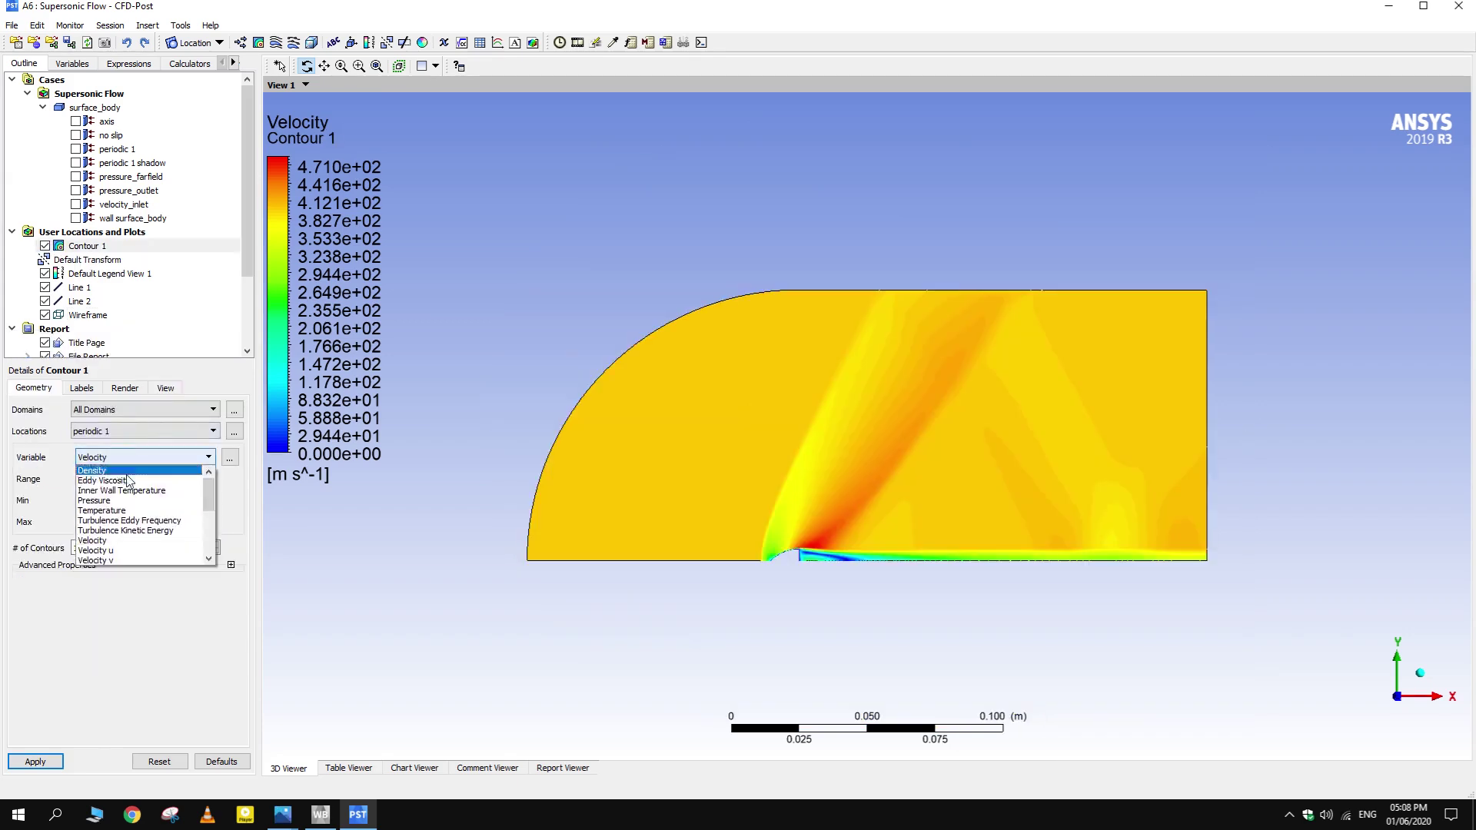
click(146, 511)
click(40, 761)
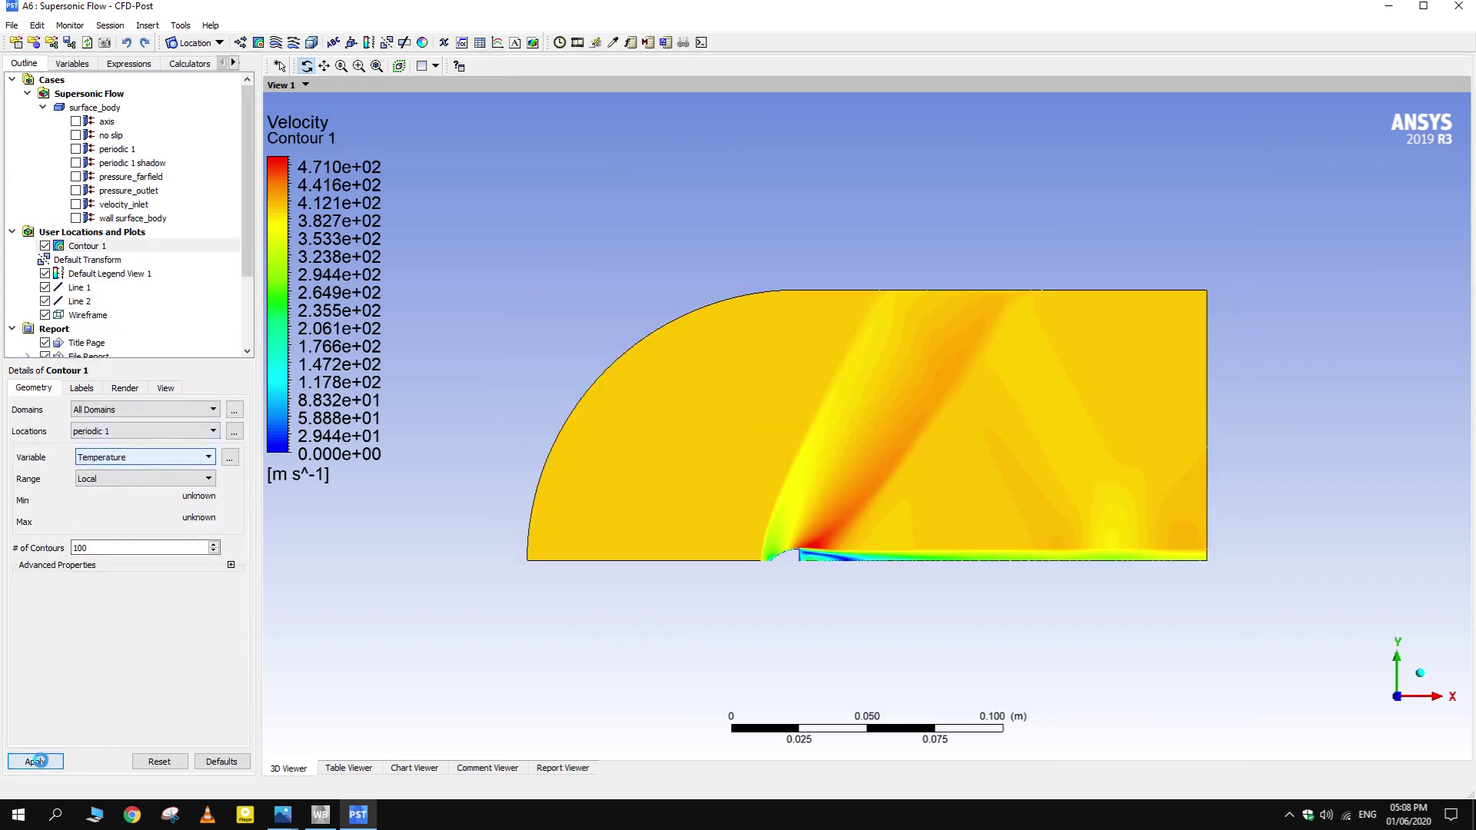
scroll(781, 610, up, 3)
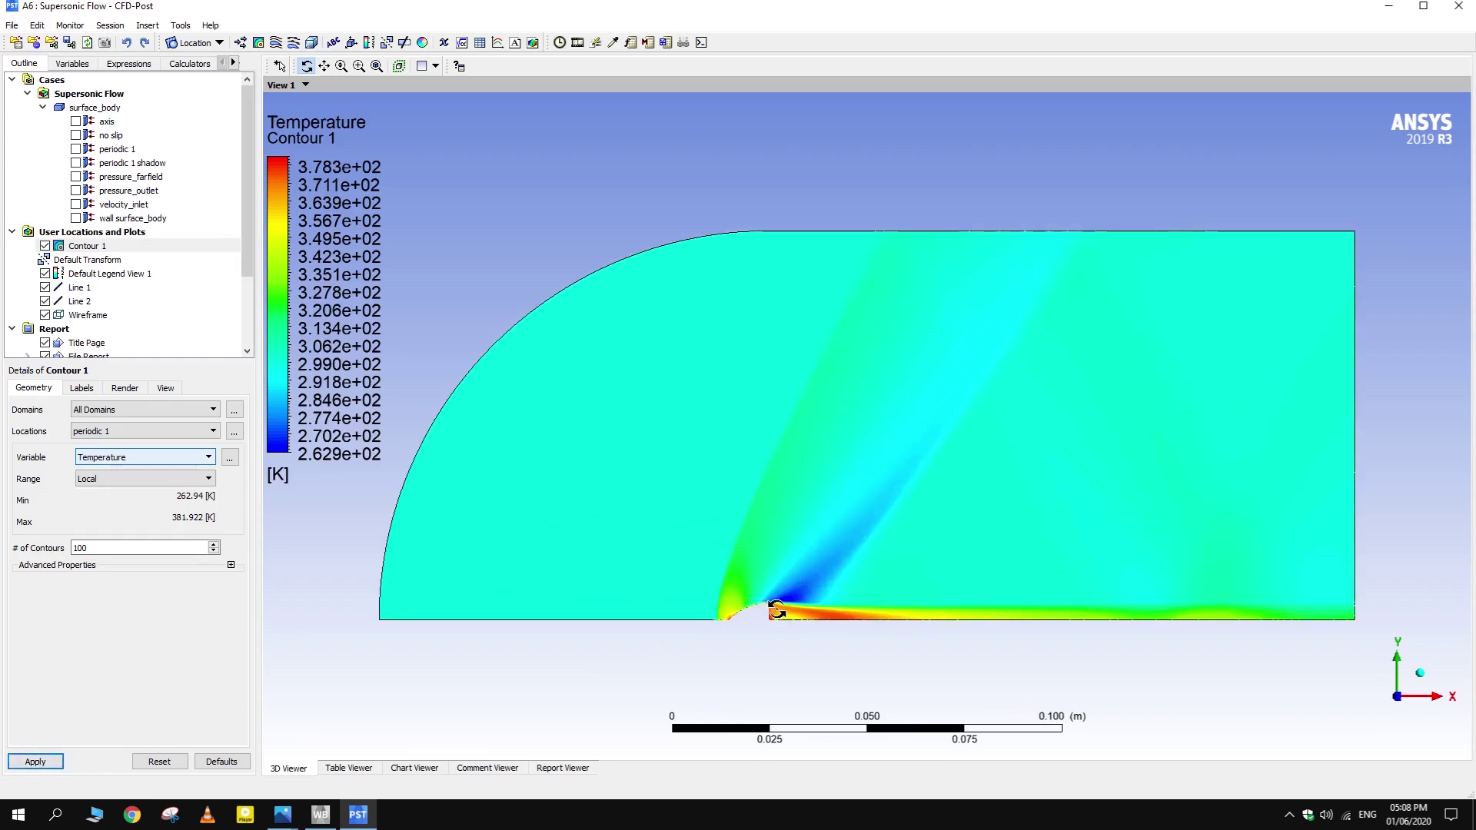
drag(694, 511, 896, 411)
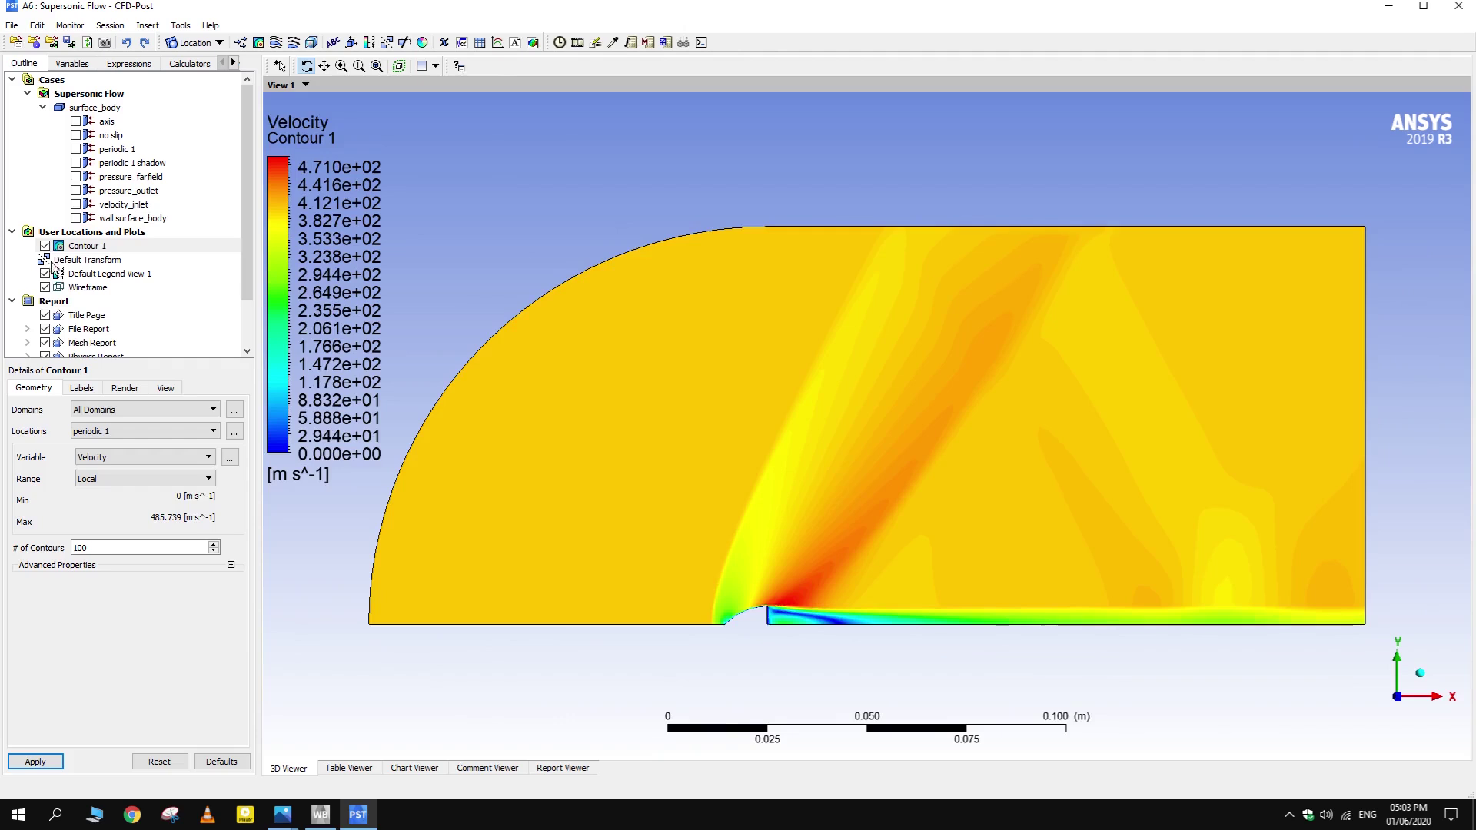
- Hide Contour 1 so only the domain wireframe remains
click(44, 246)
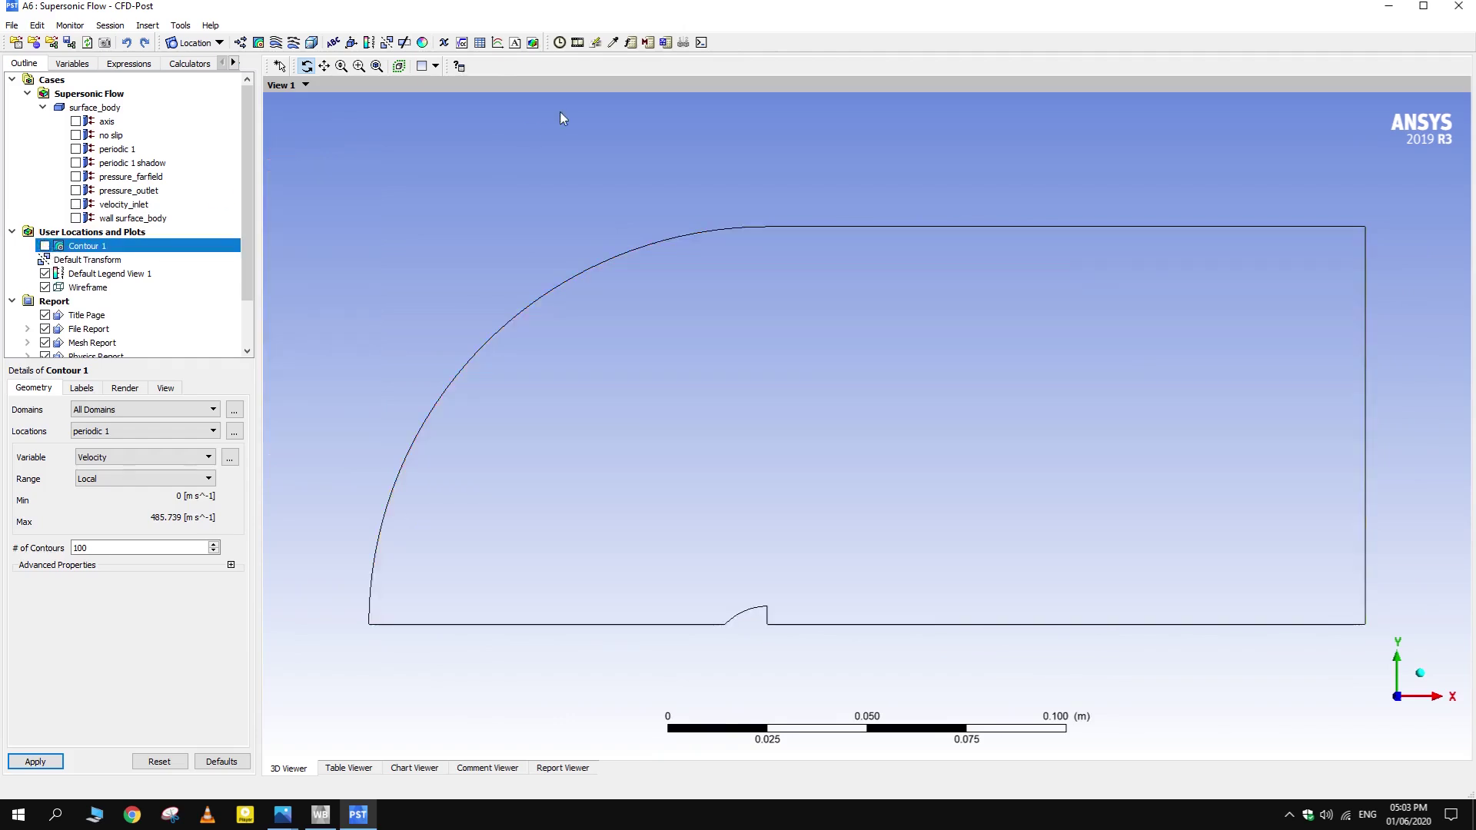
scroll(141, 254, down, 2)
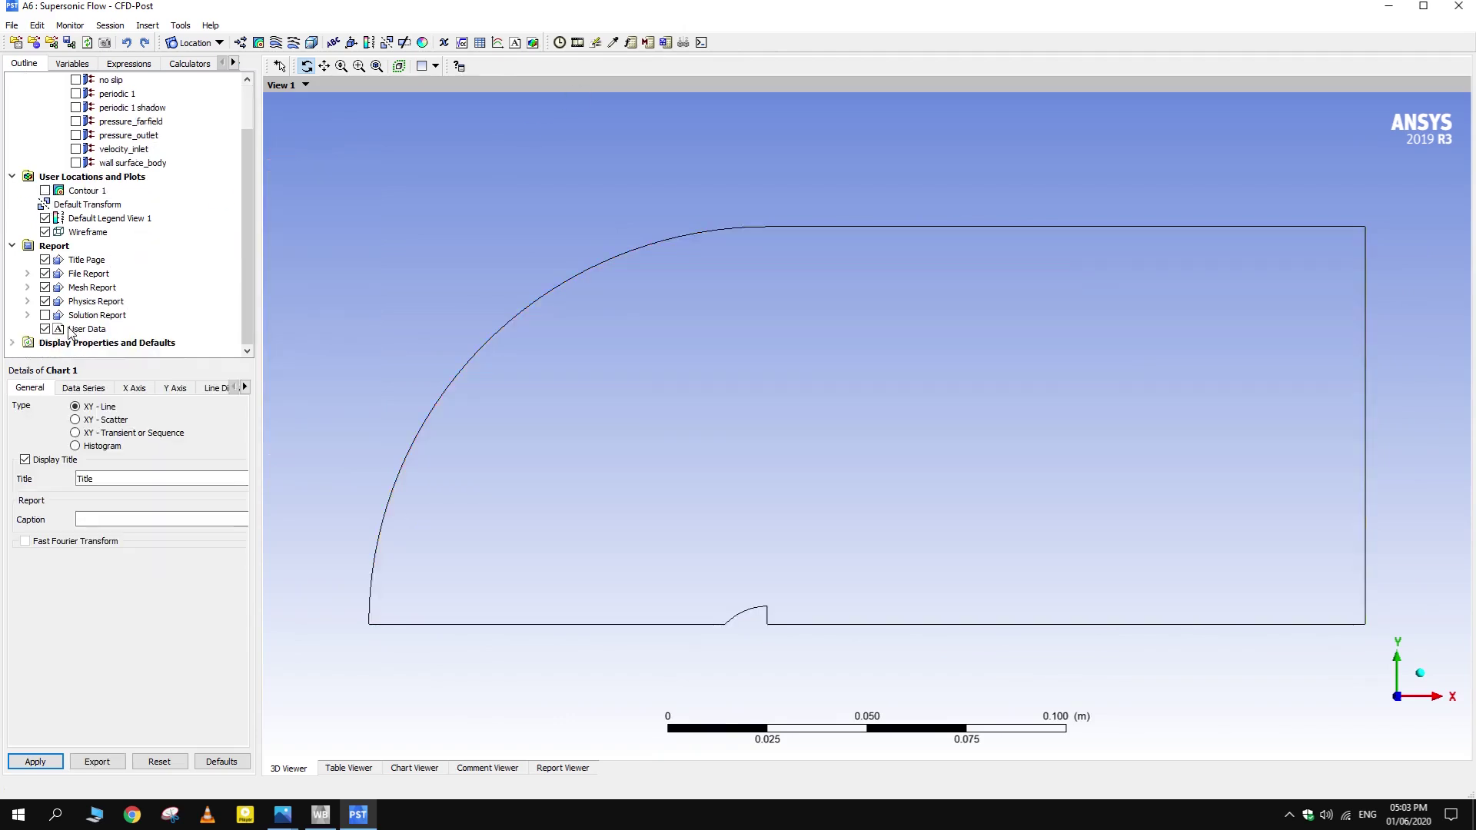
scroll(147, 312, up, 2)
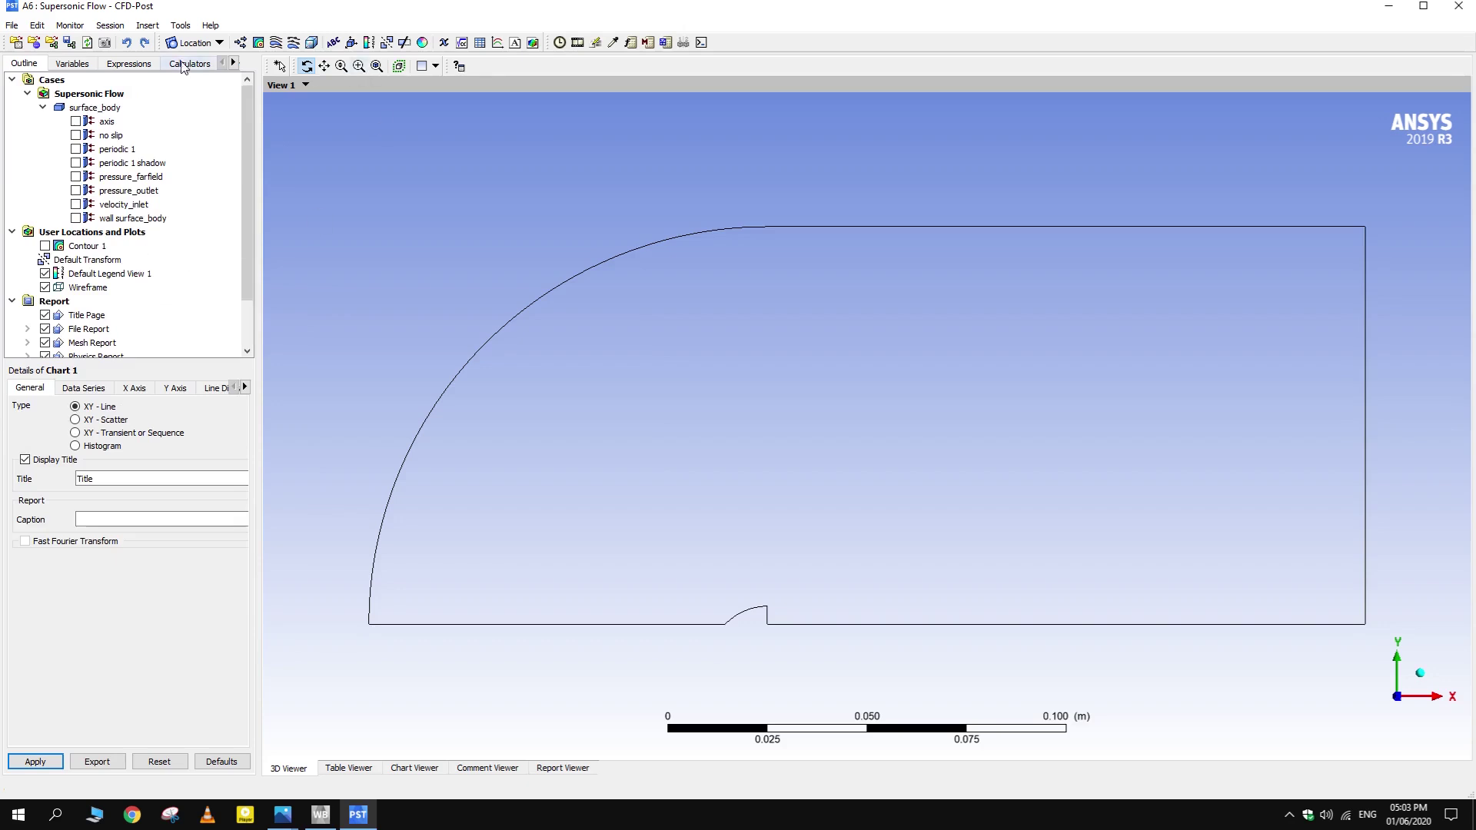
click(194, 43)
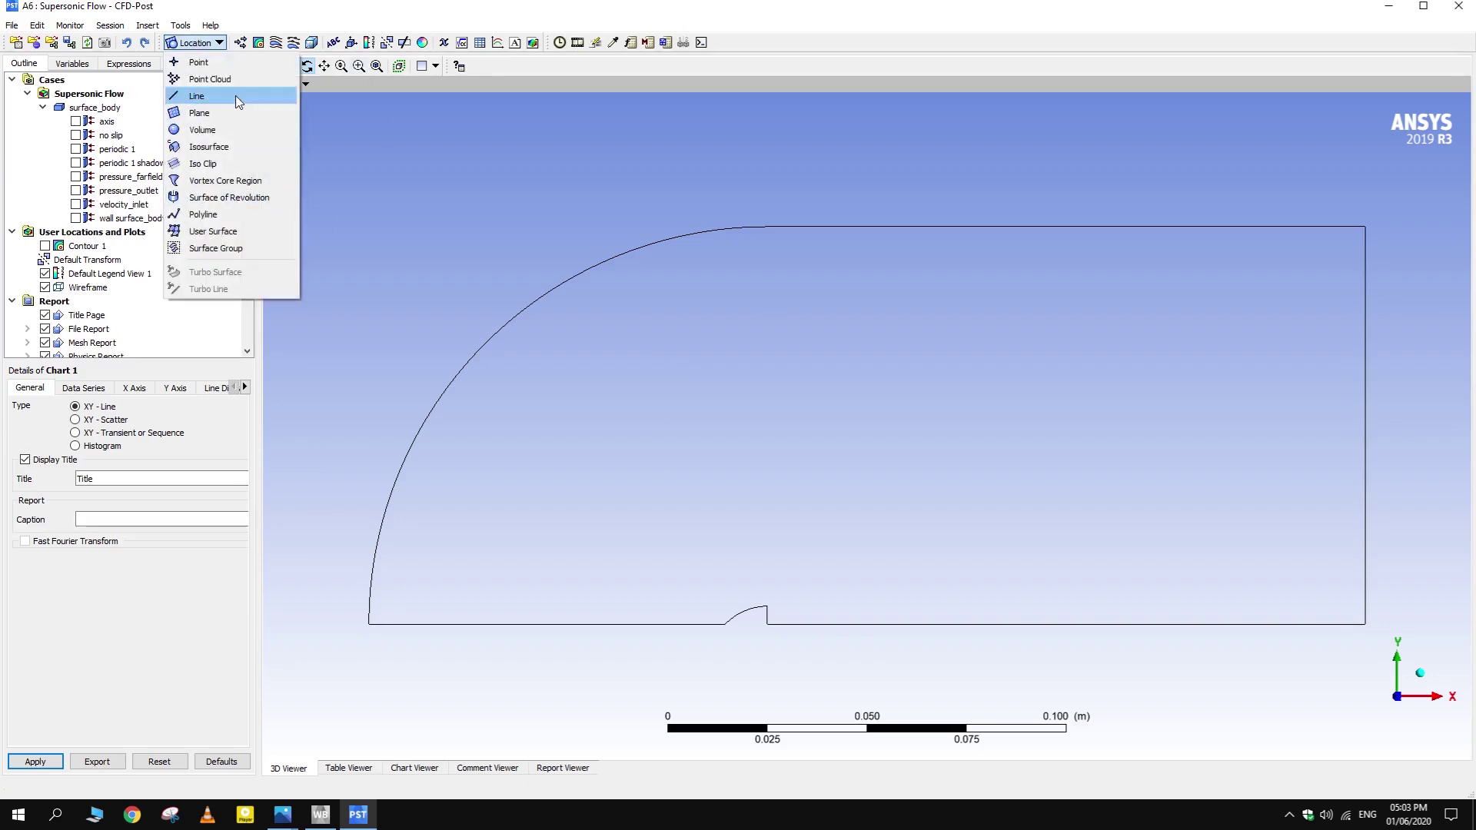
- Insert Line 1 from (-1, 0.01, 0) to (1, 0.01, 0) and create an empty Chart 1
click(235, 96)
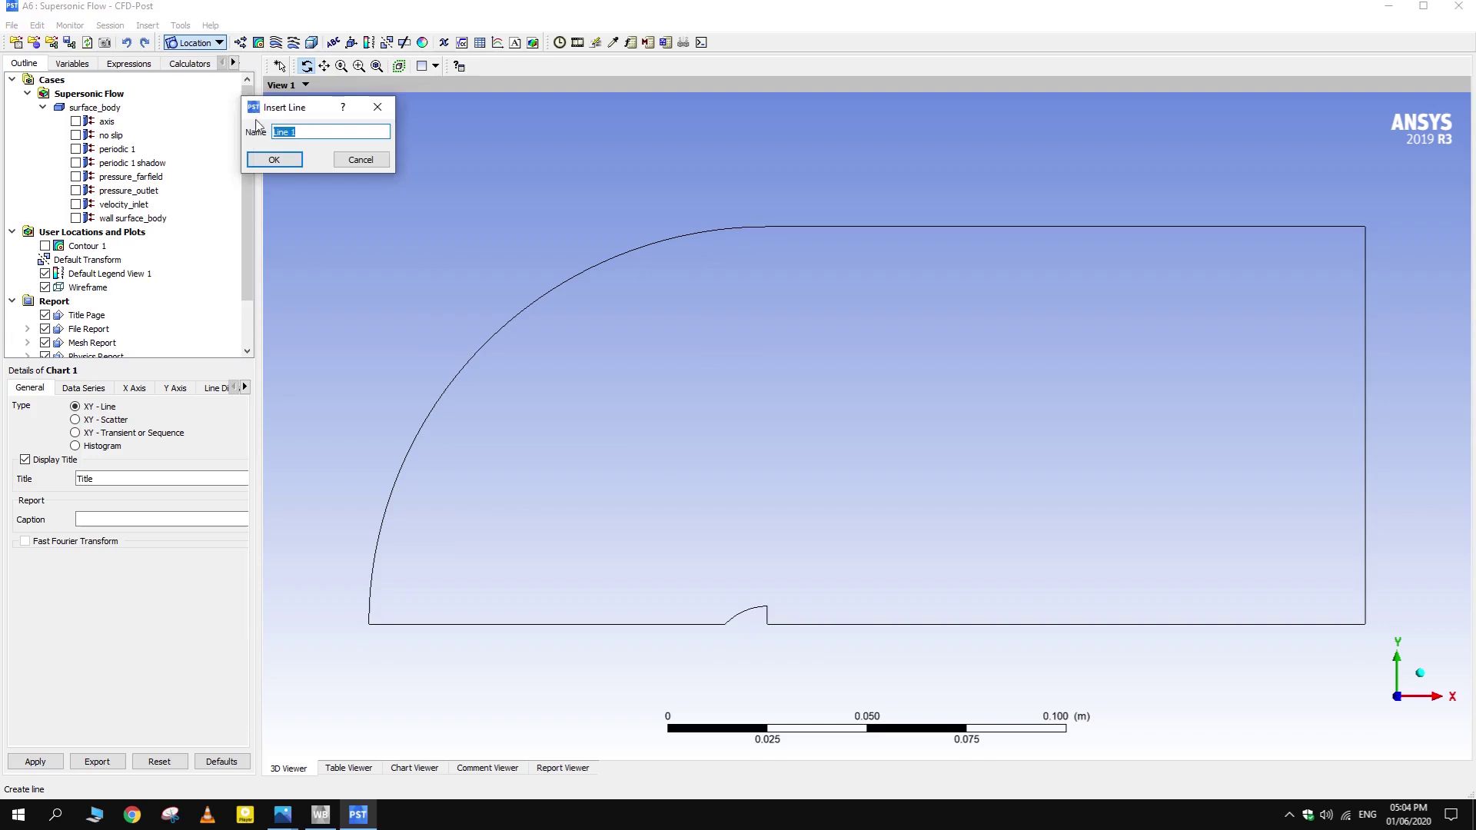
key(Return)
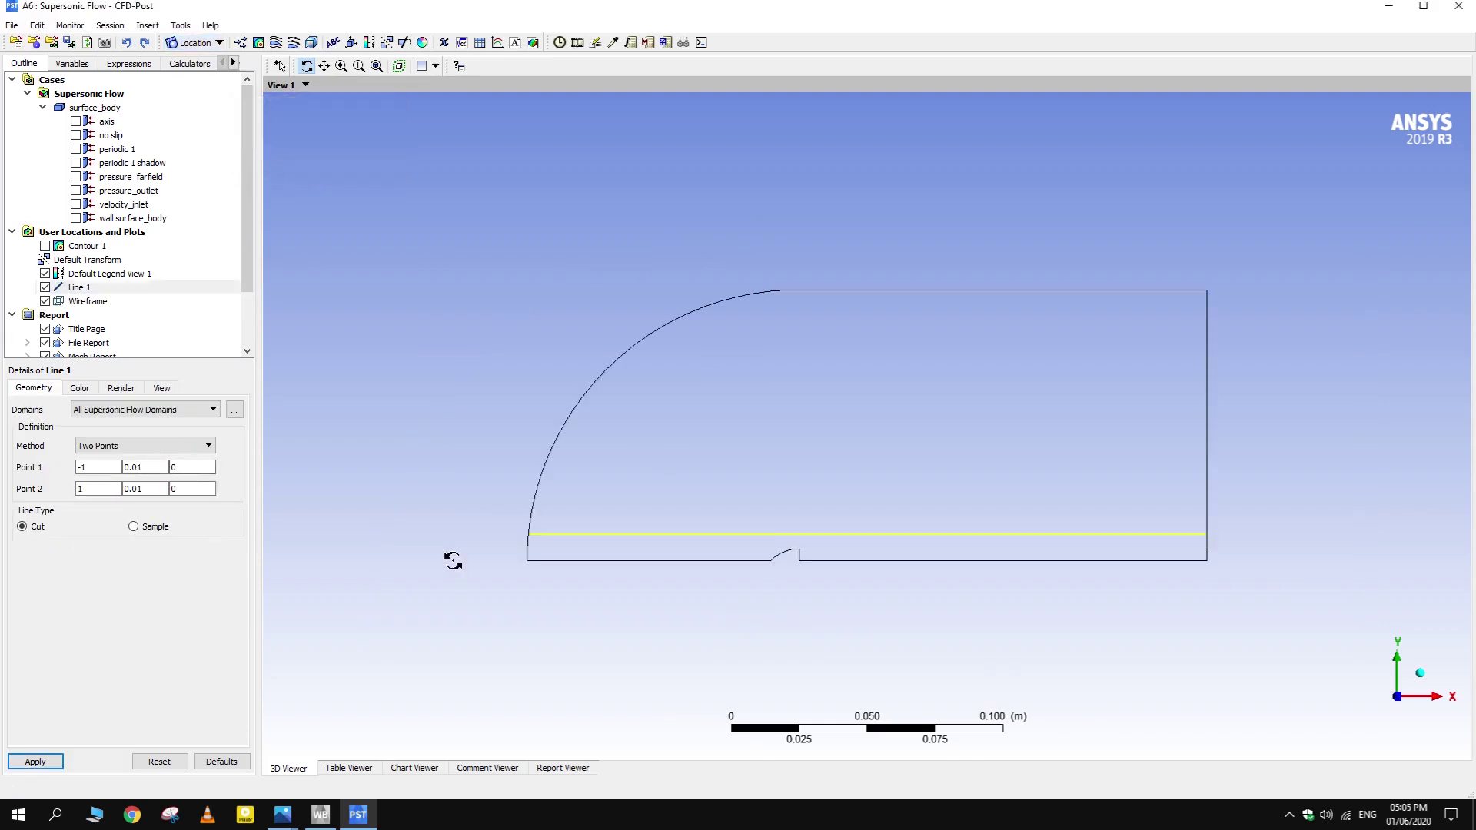
click(80, 391)
click(121, 389)
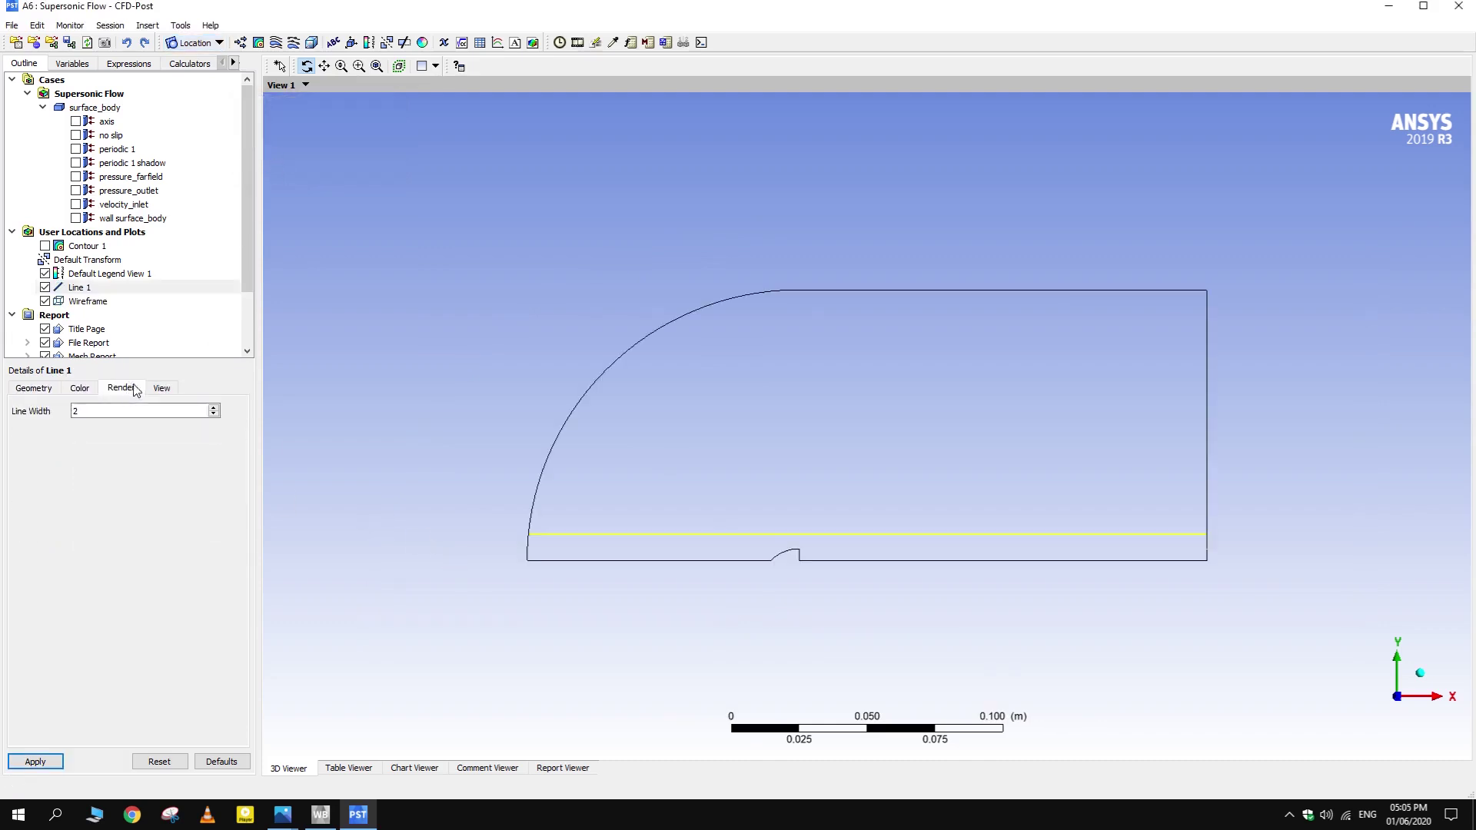
click(161, 390)
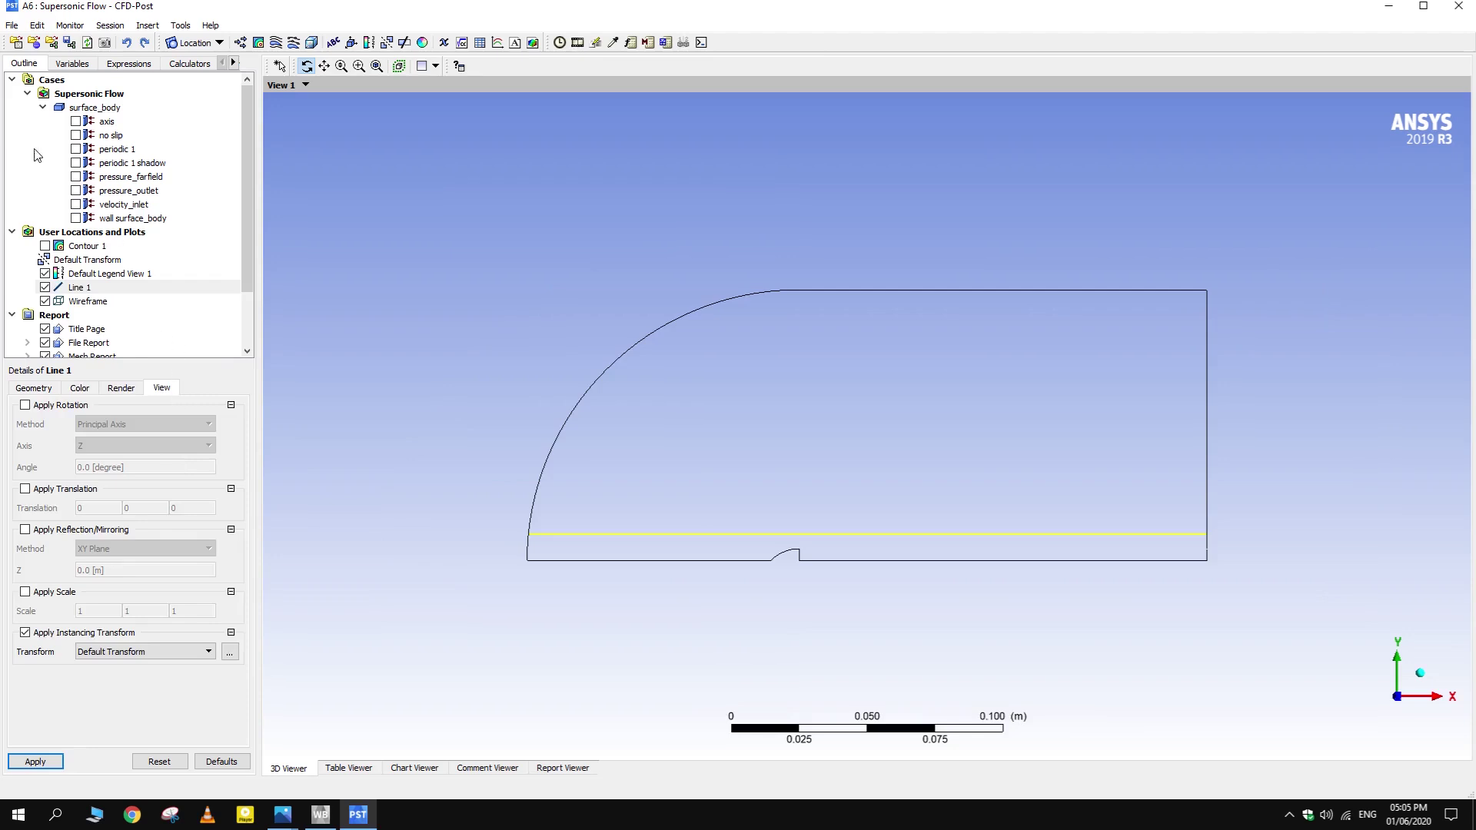
click(498, 42)
click(534, 111)
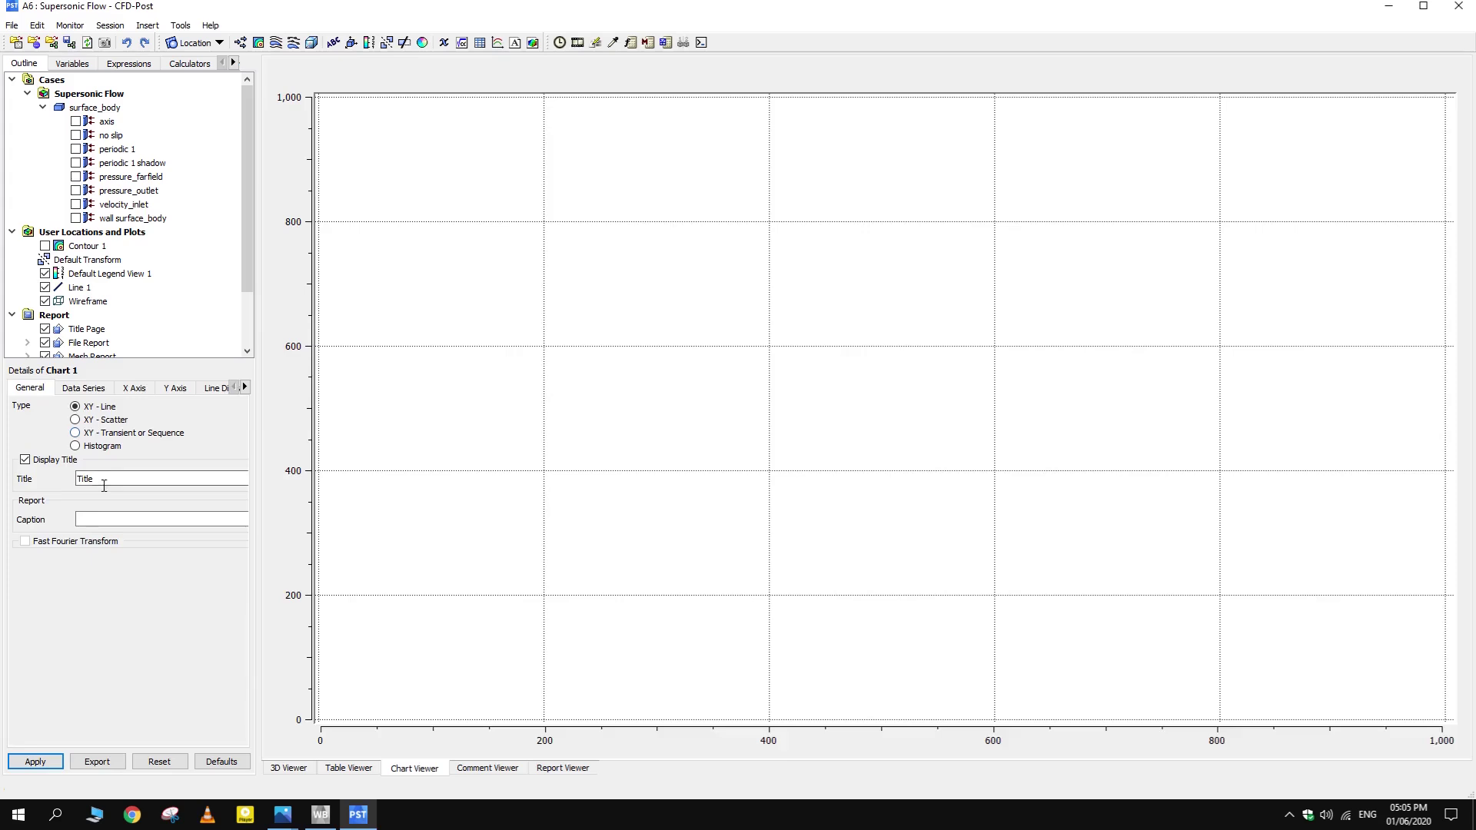
- Set Chart 1's data series location to Line 1
click(105, 389)
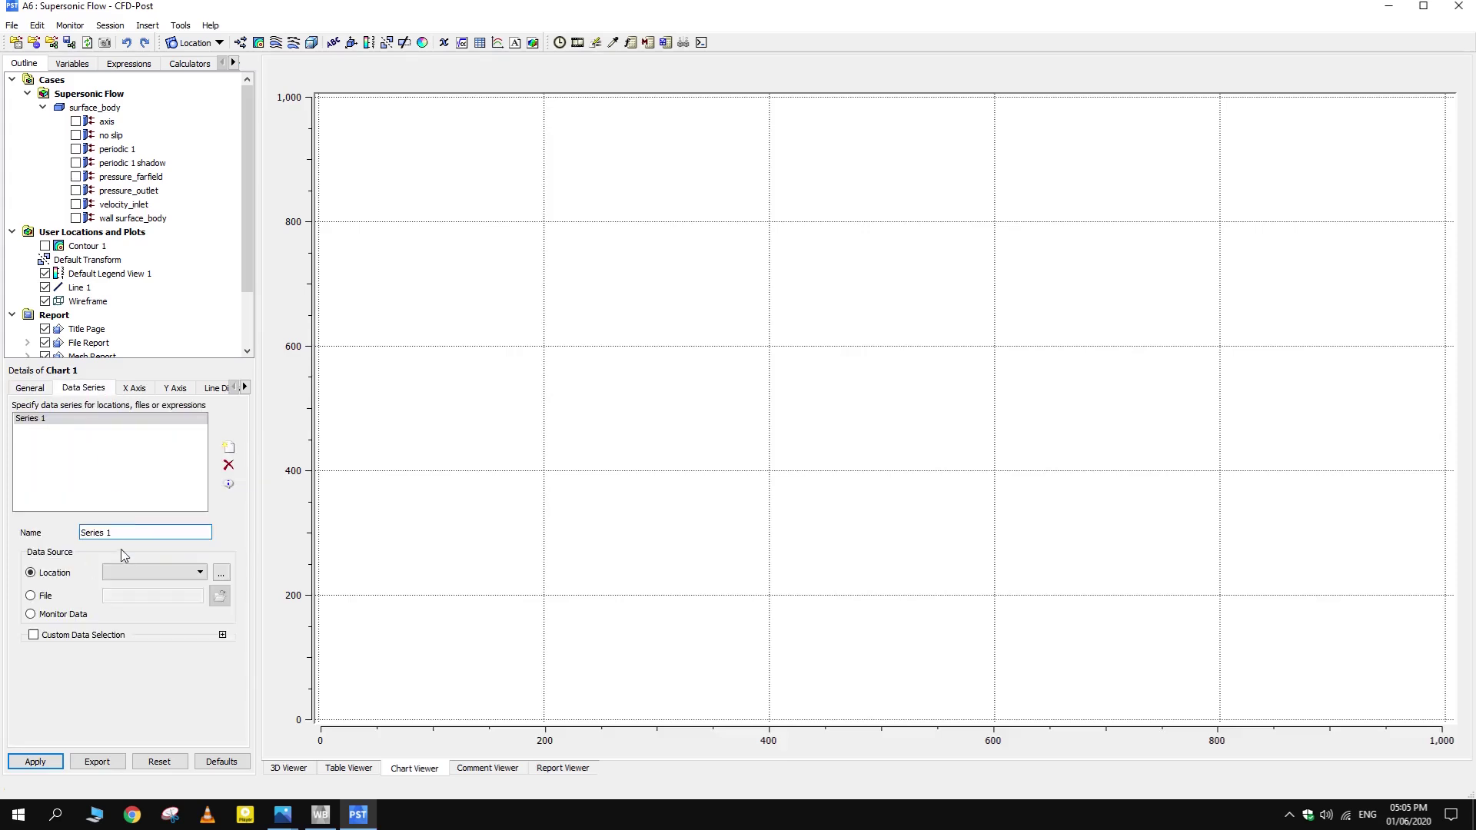
click(142, 572)
click(135, 587)
click(179, 572)
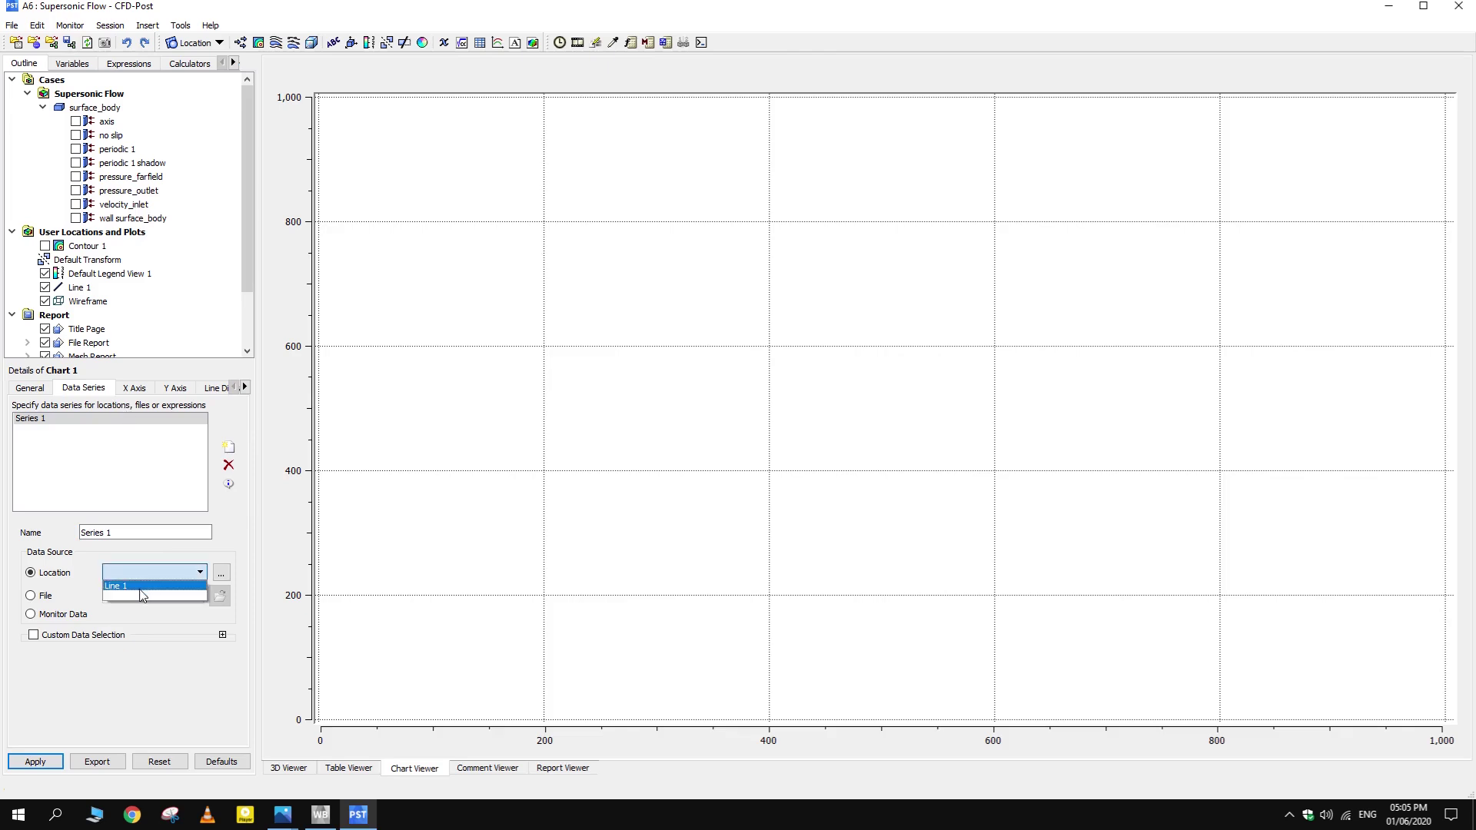
click(125, 587)
- Plot Velocity on the Y axis against X on the X axis, then return to the 3D Viewer
click(143, 390)
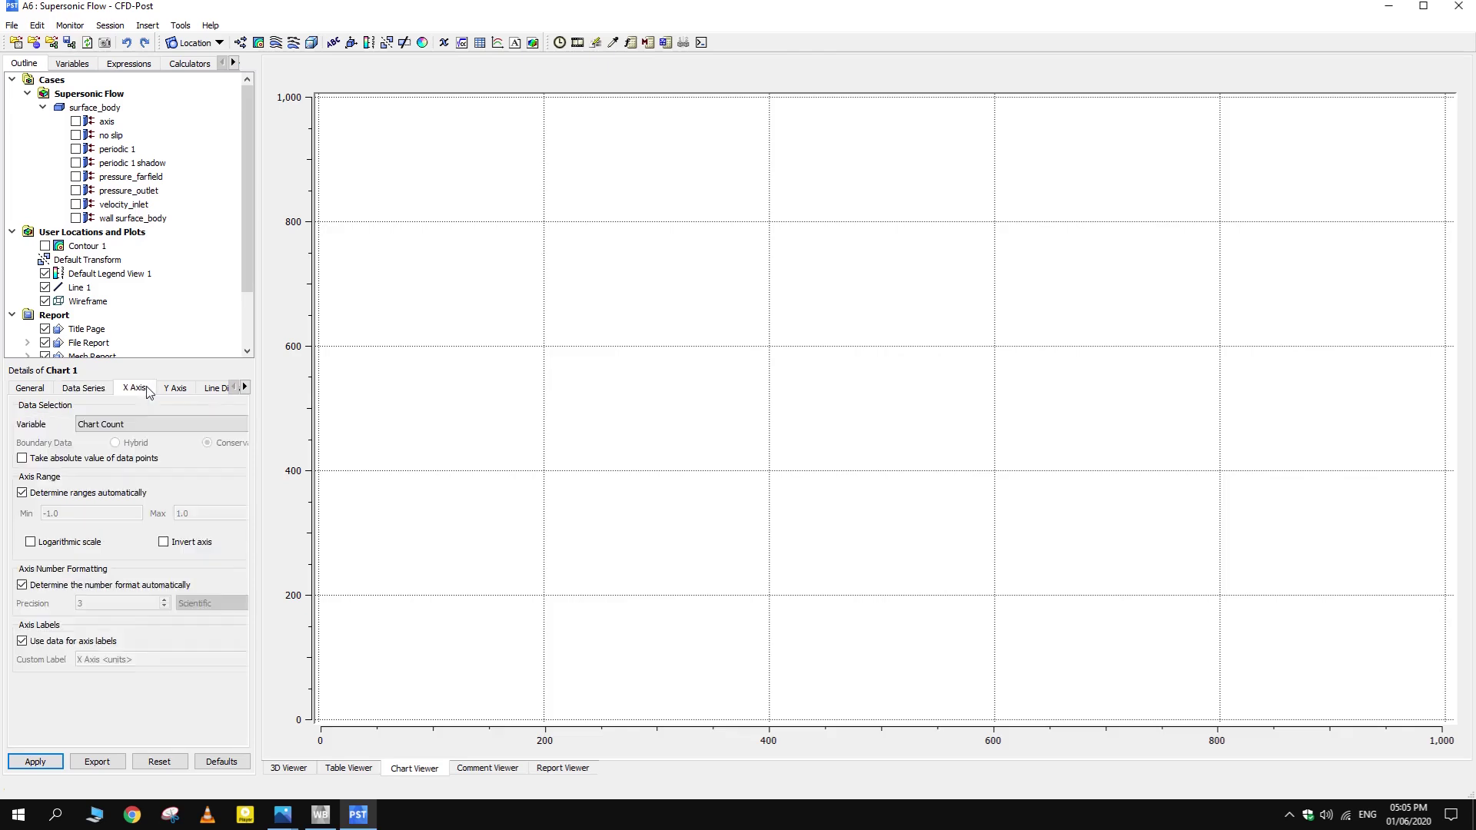
click(136, 428)
scroll(154, 485, down, 5)
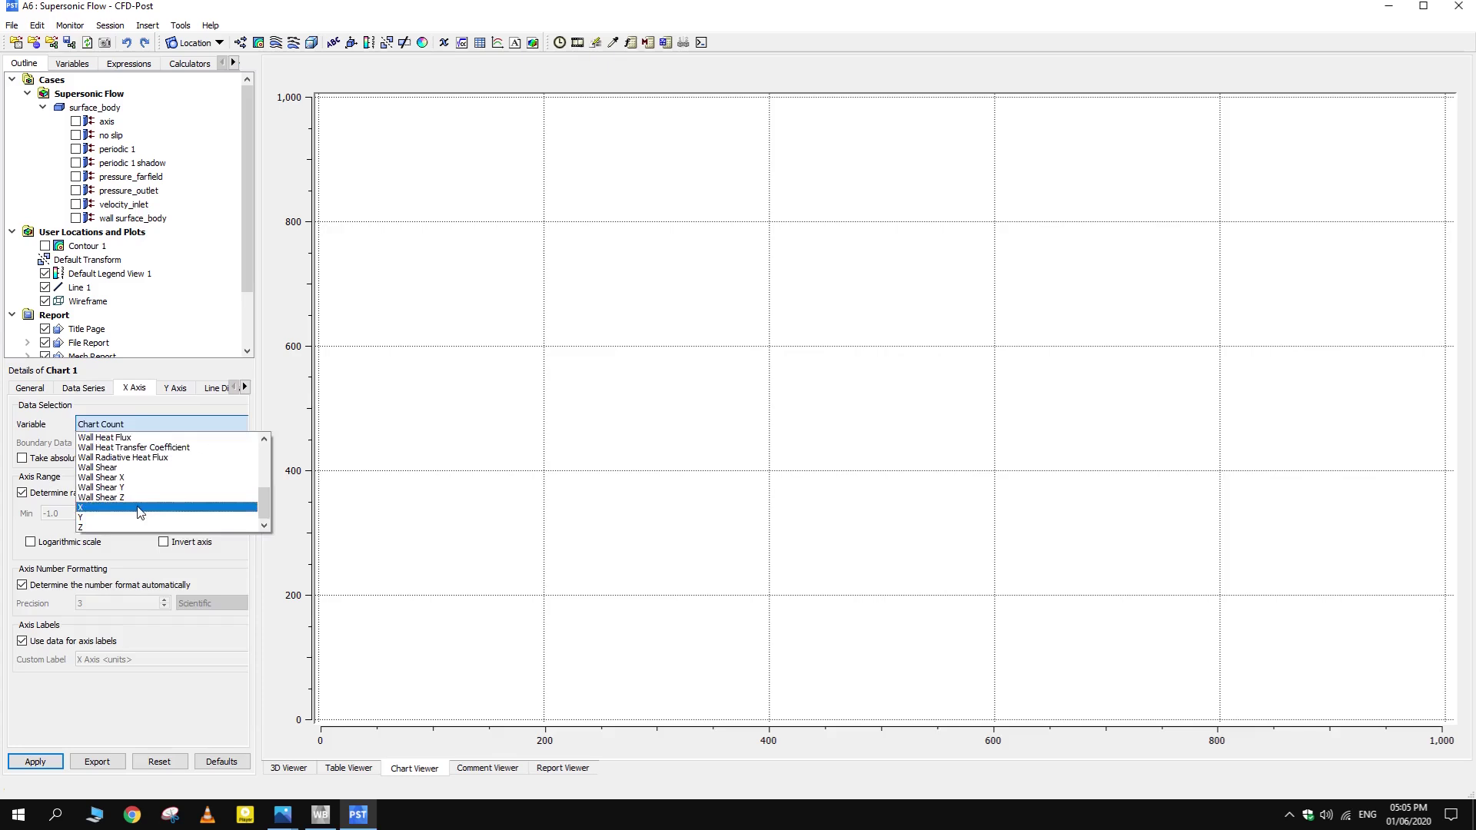
click(154, 487)
click(172, 390)
click(154, 425)
click(137, 509)
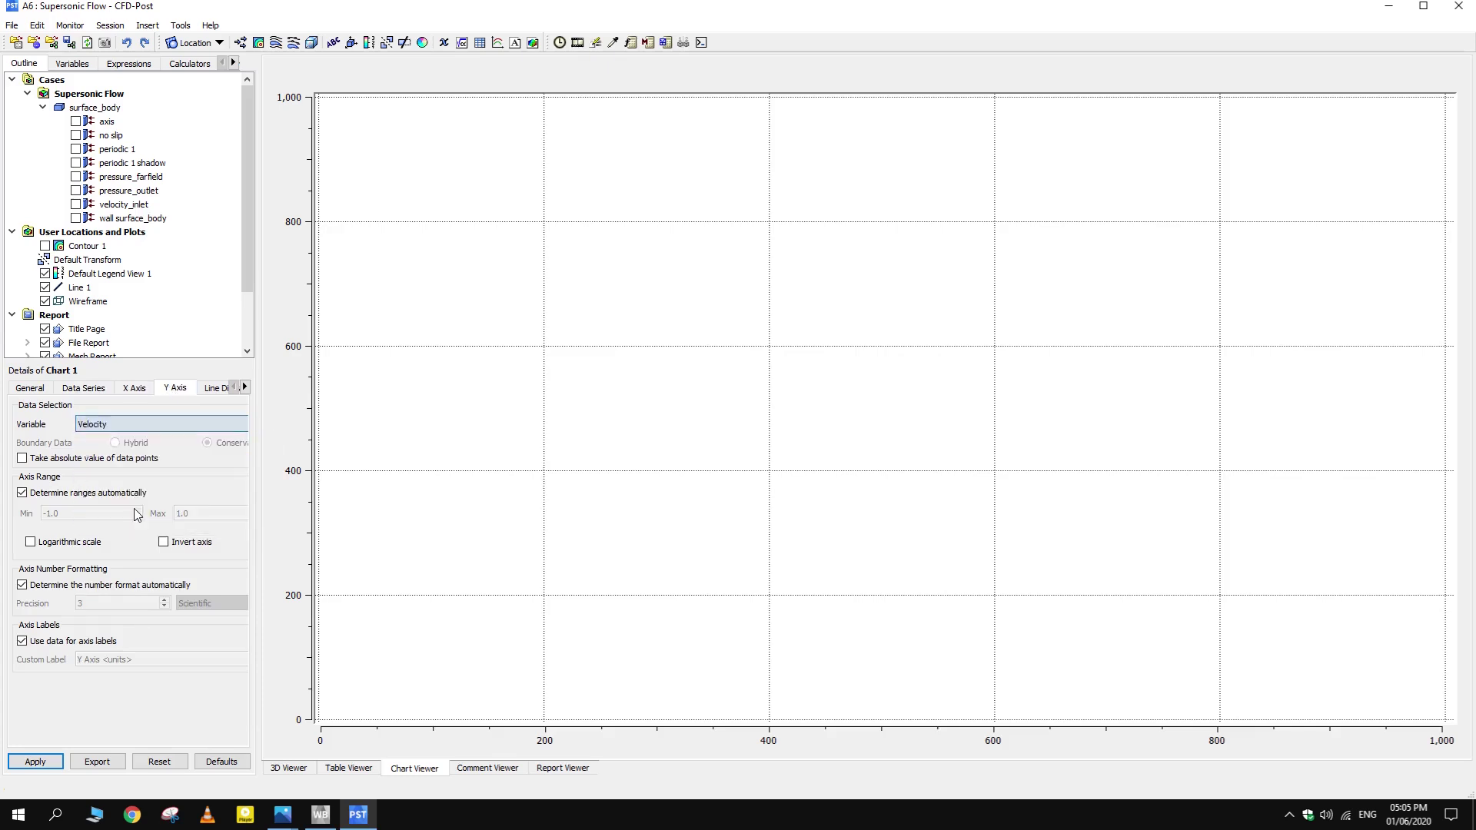
click(35, 761)
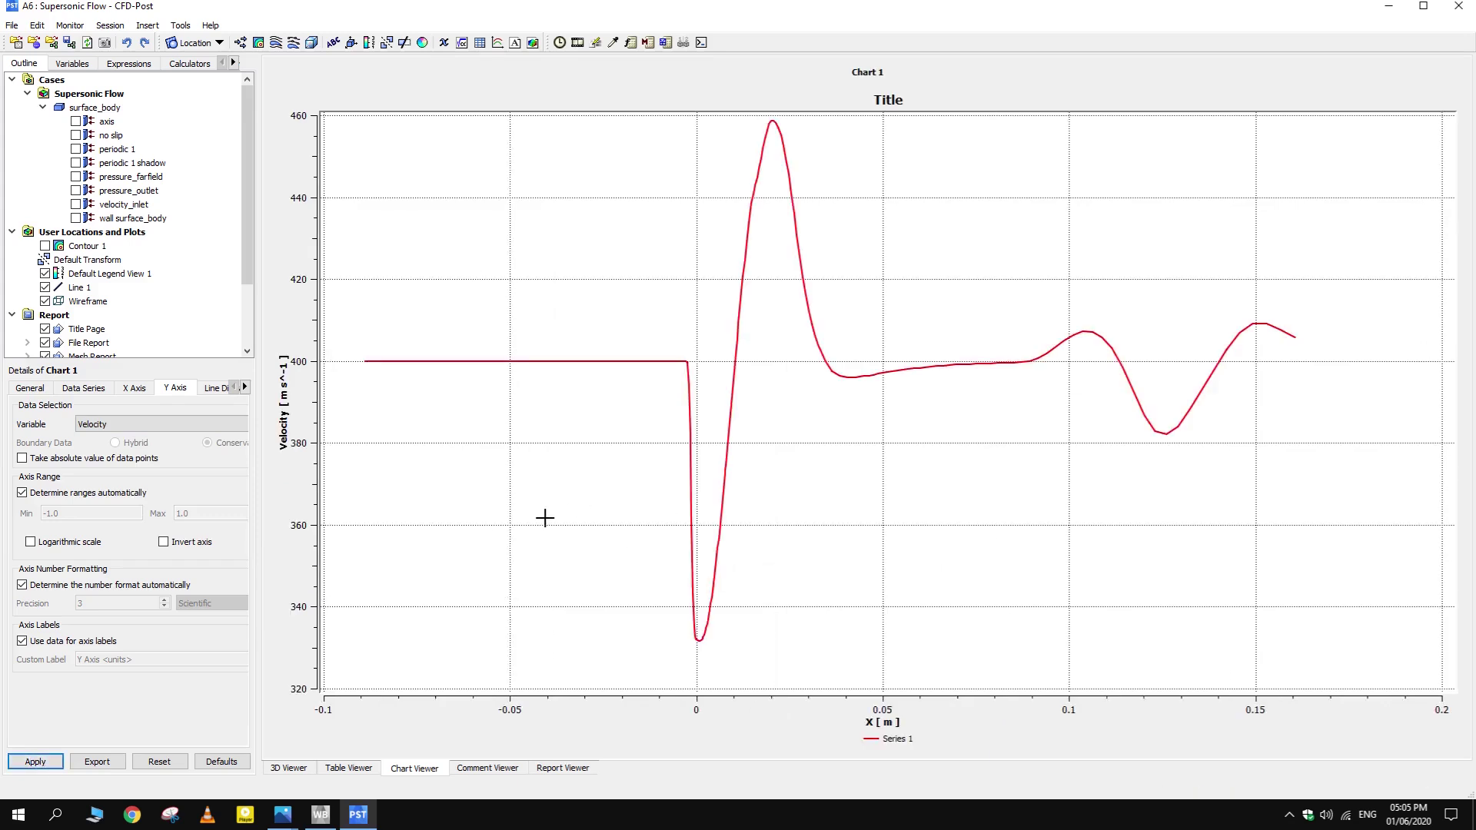
click(289, 768)
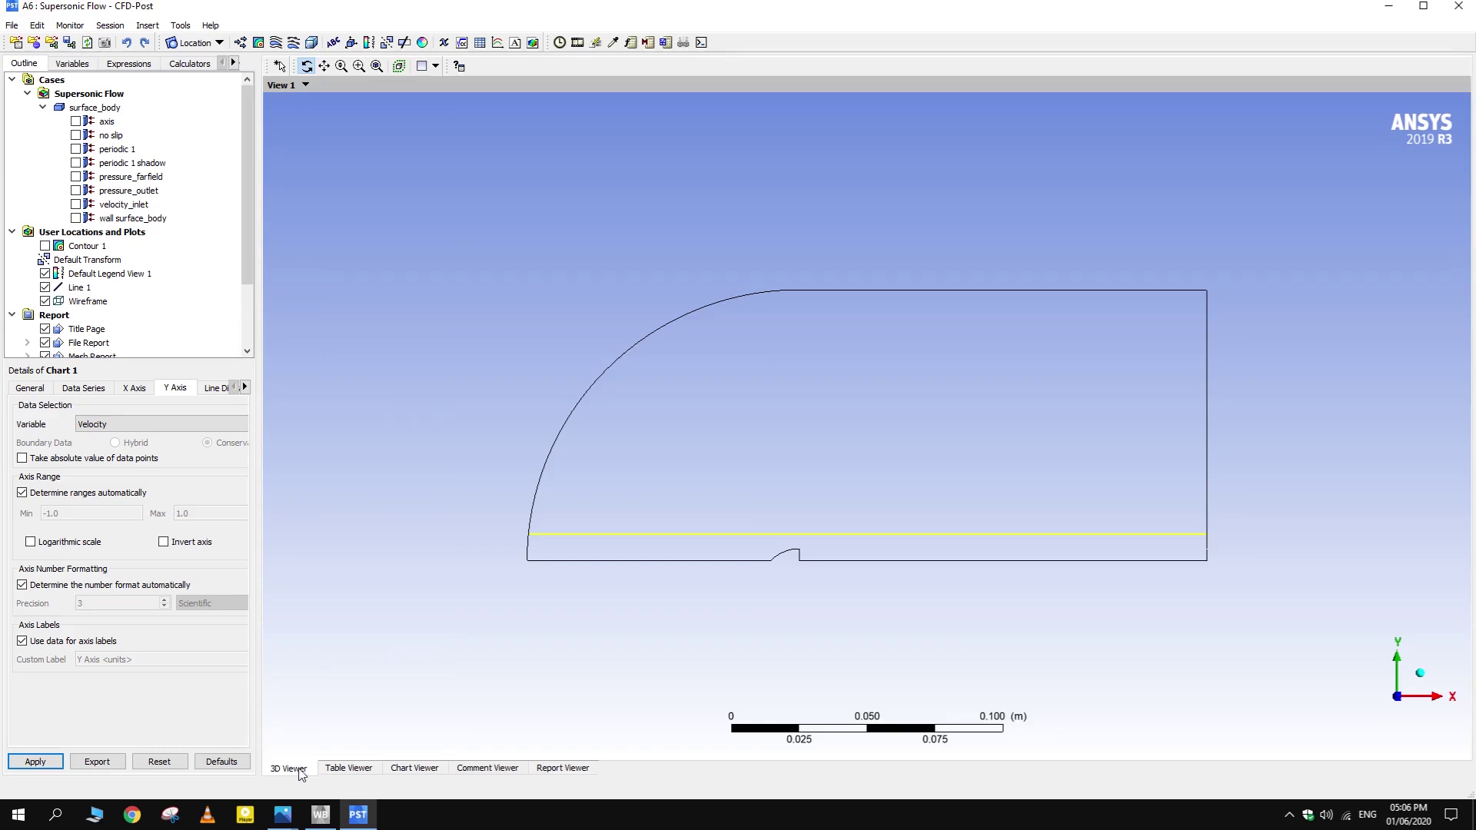
- Insert Line 2 and set Point 1's x coordinate to -1
scroll(185, 246, down, 2)
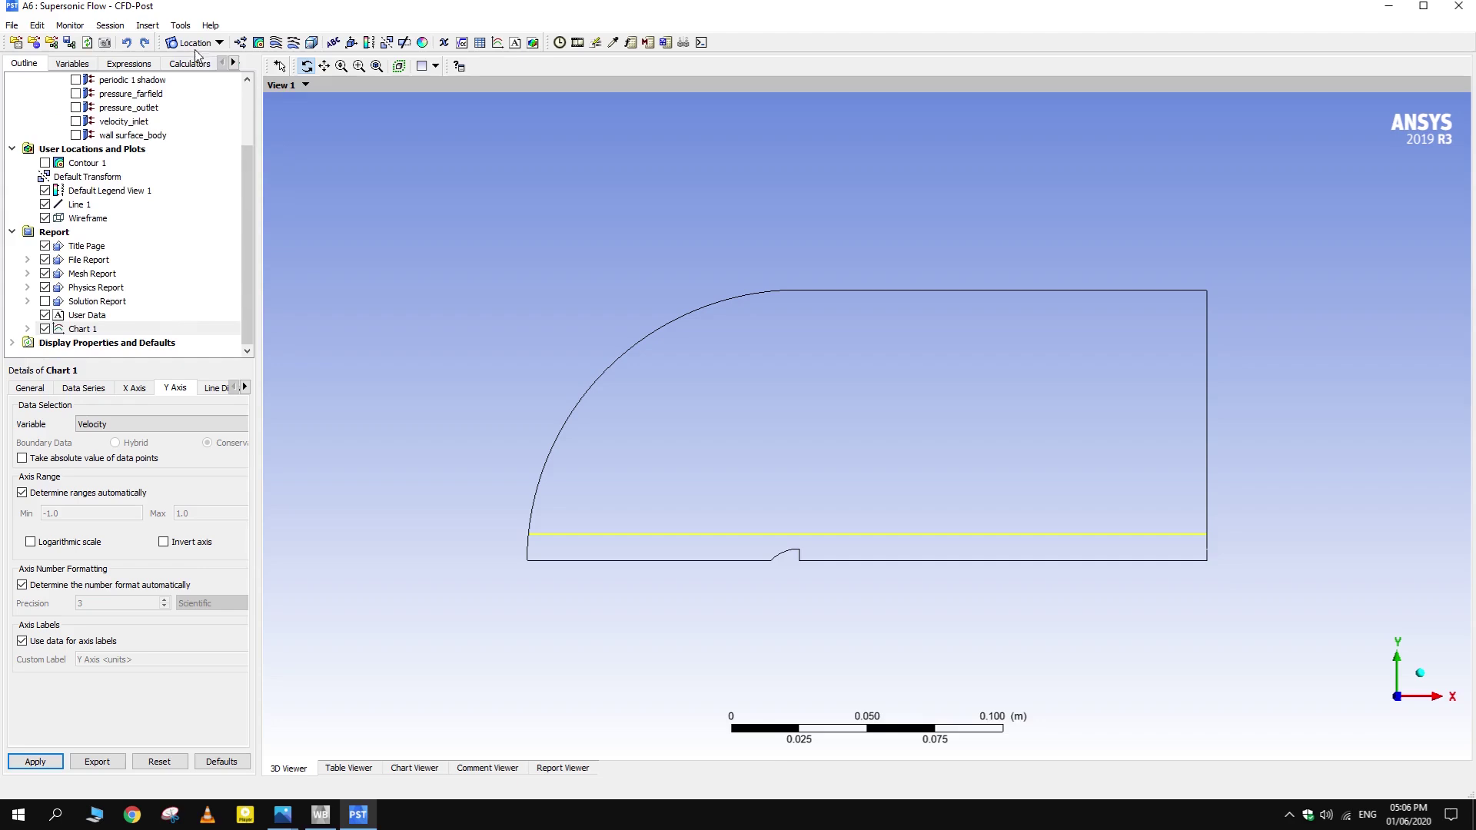
click(195, 46)
click(215, 95)
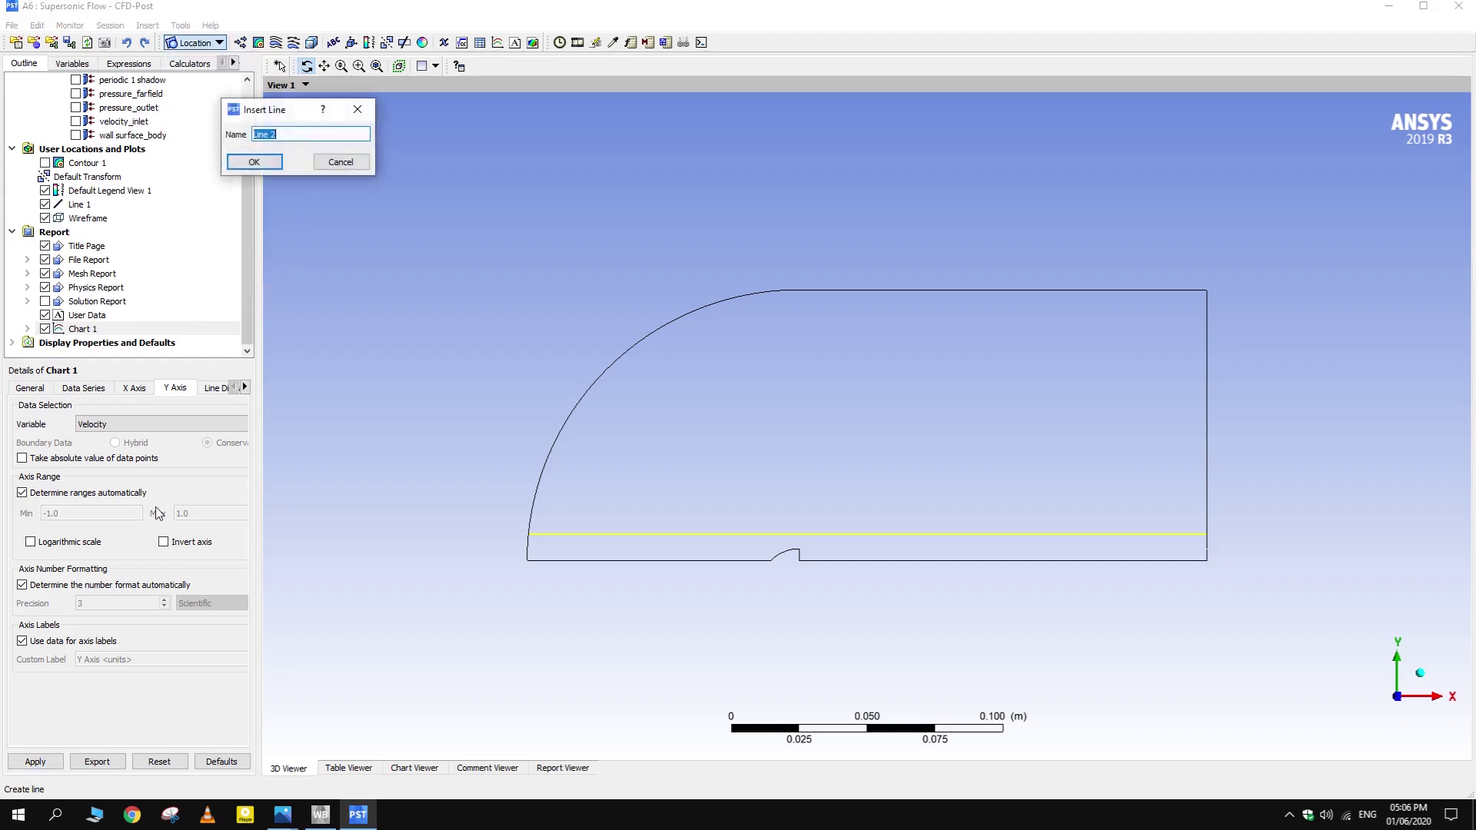
click(254, 162)
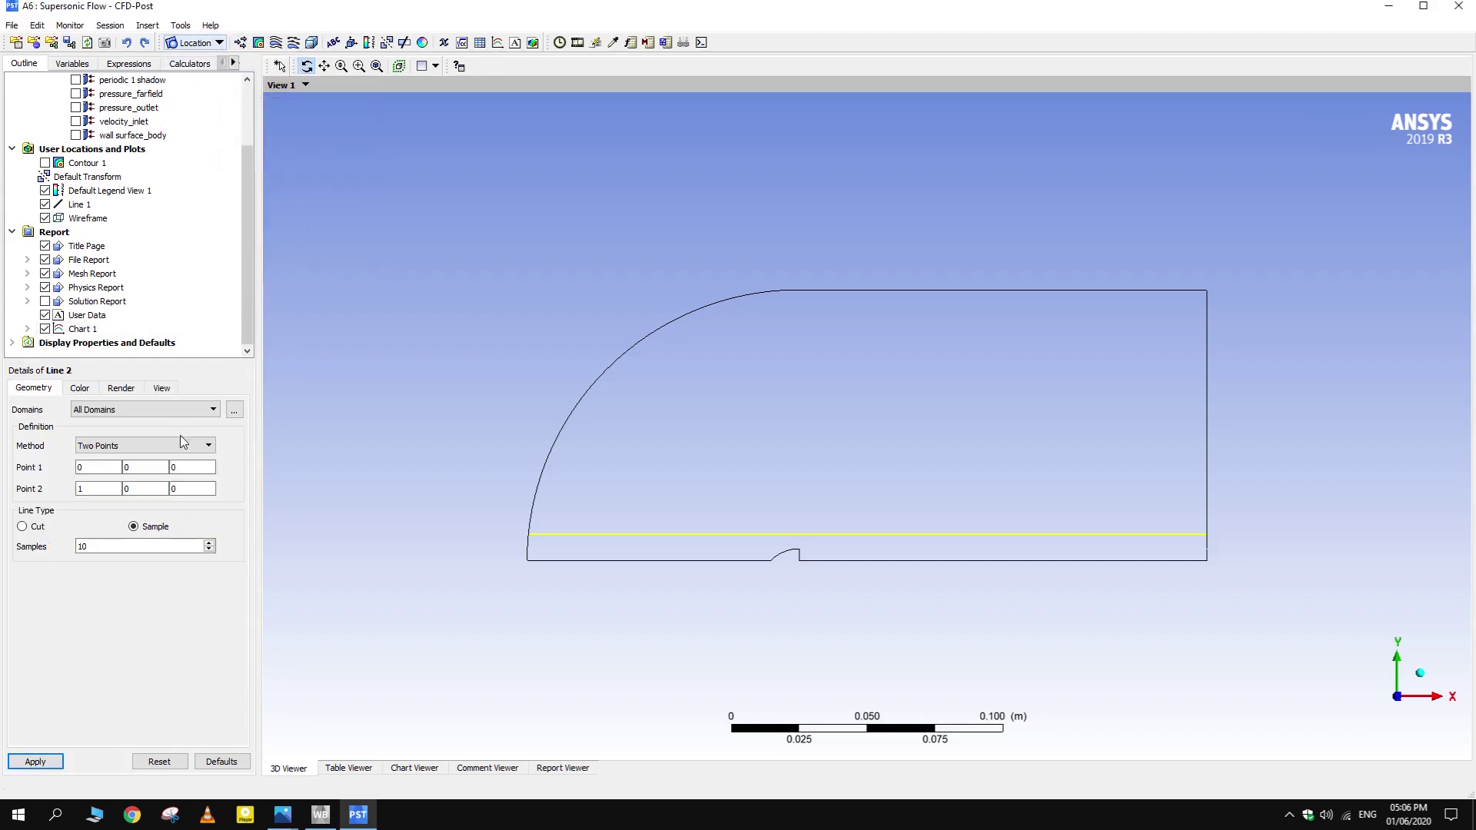
click(99, 482)
click(84, 467)
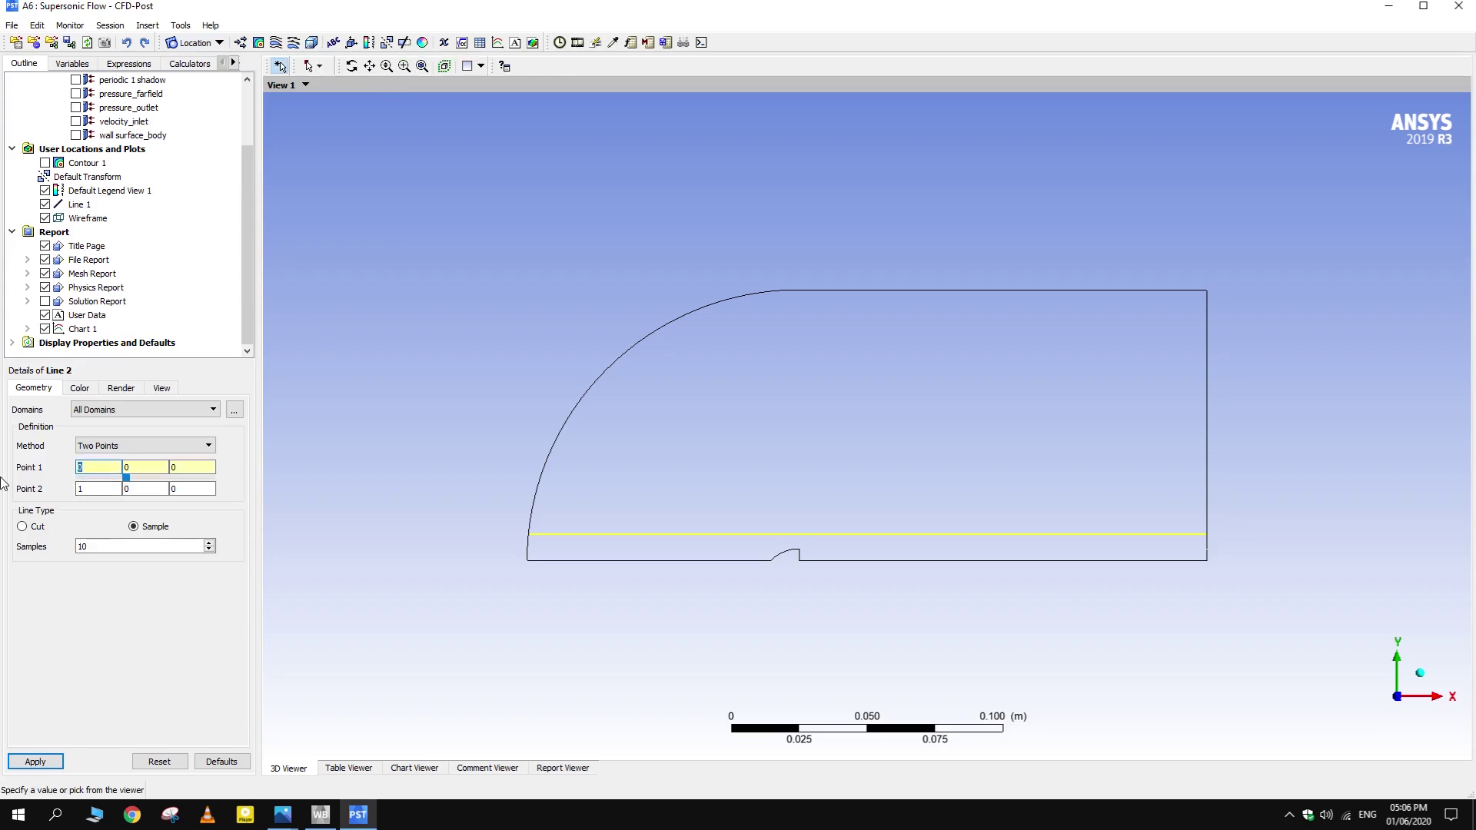
text(-1)
- Keep All Domains and Two Points, make it a Cut, set both y values to 0.05, and apply
click(140, 413)
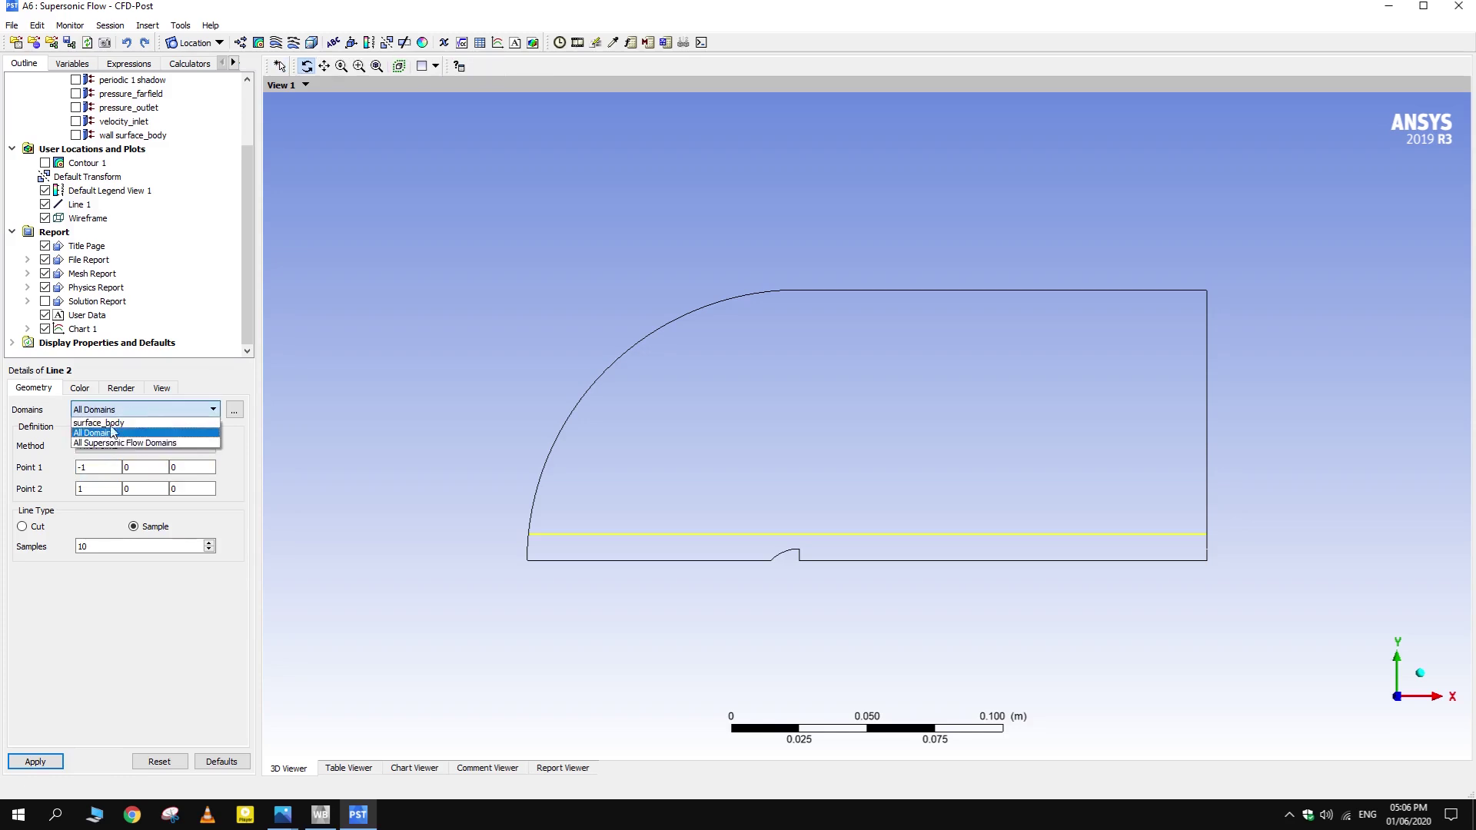
click(113, 432)
click(169, 466)
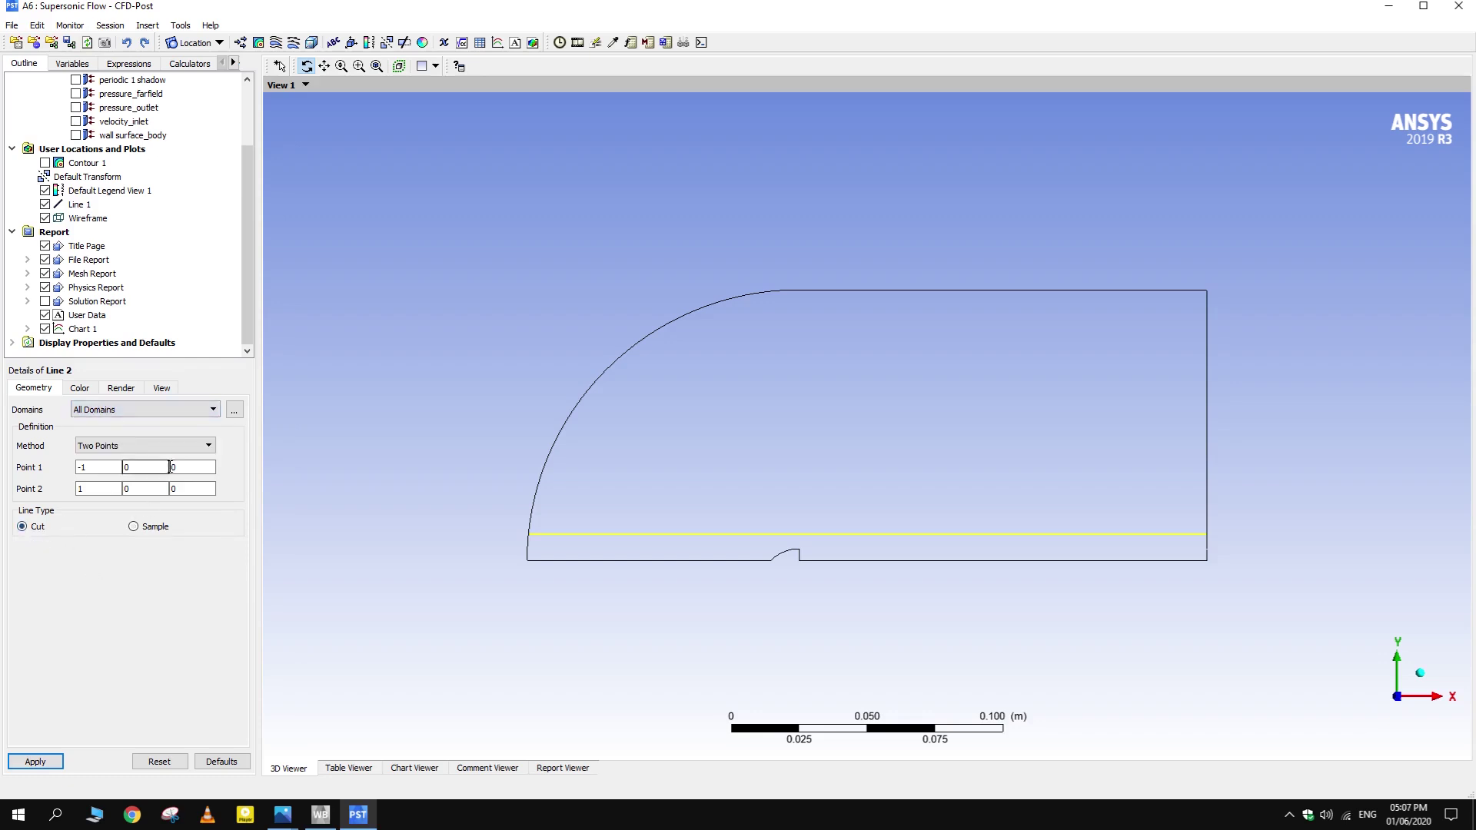
click(202, 445)
click(202, 445)
click(132, 467)
drag(131, 467, 112, 465)
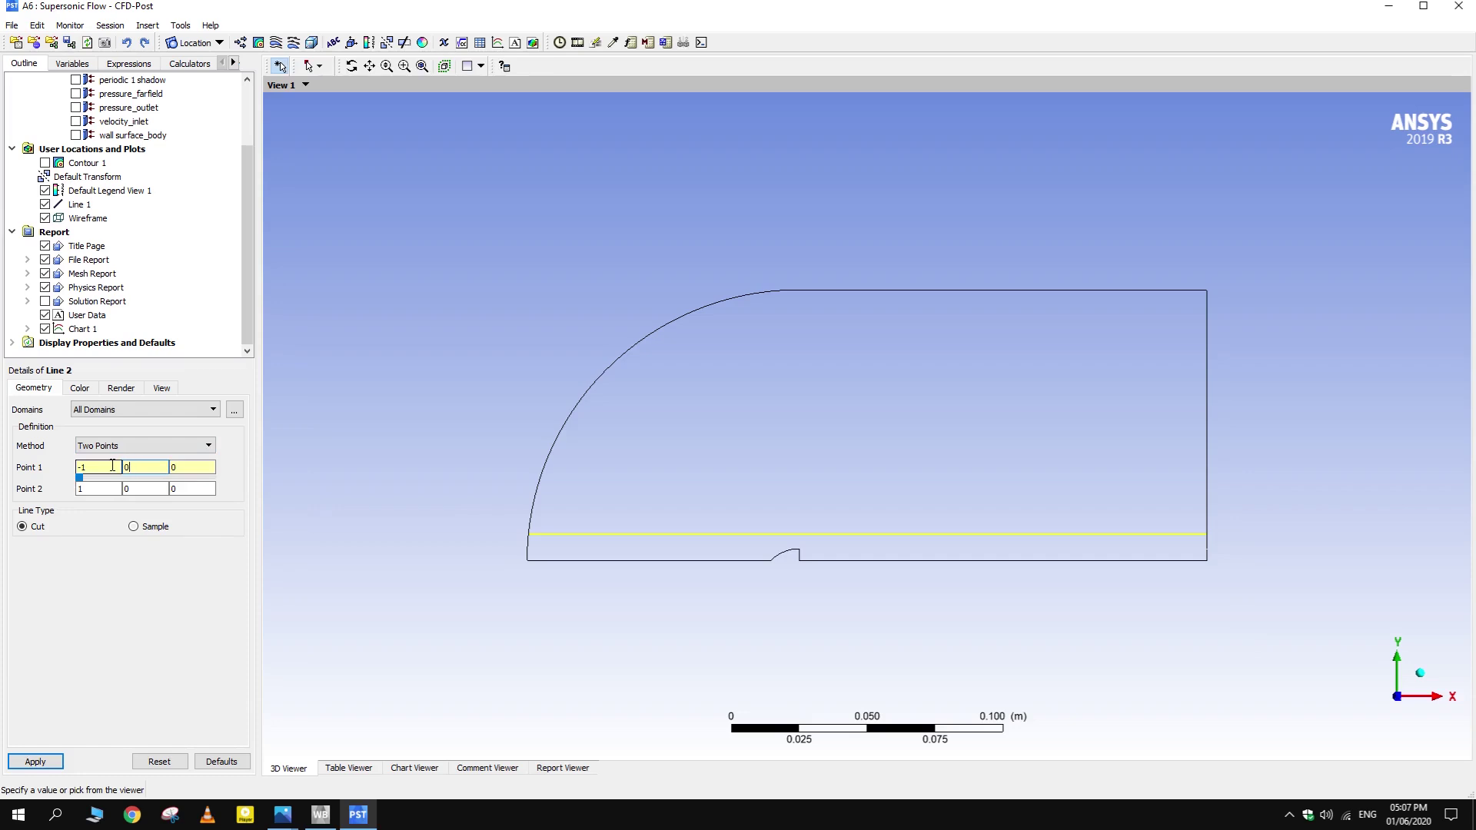
click(131, 489)
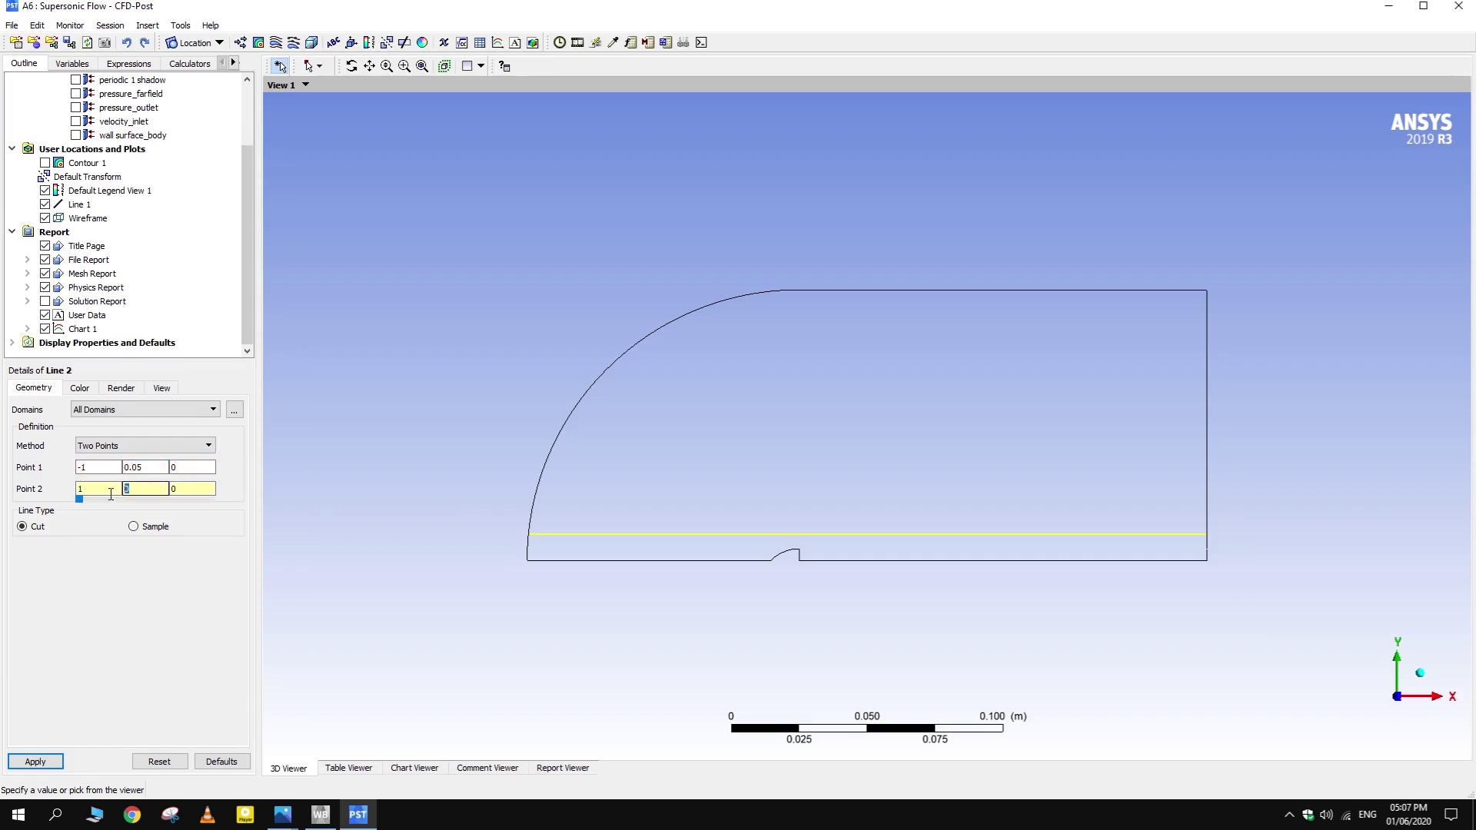
text(.05)
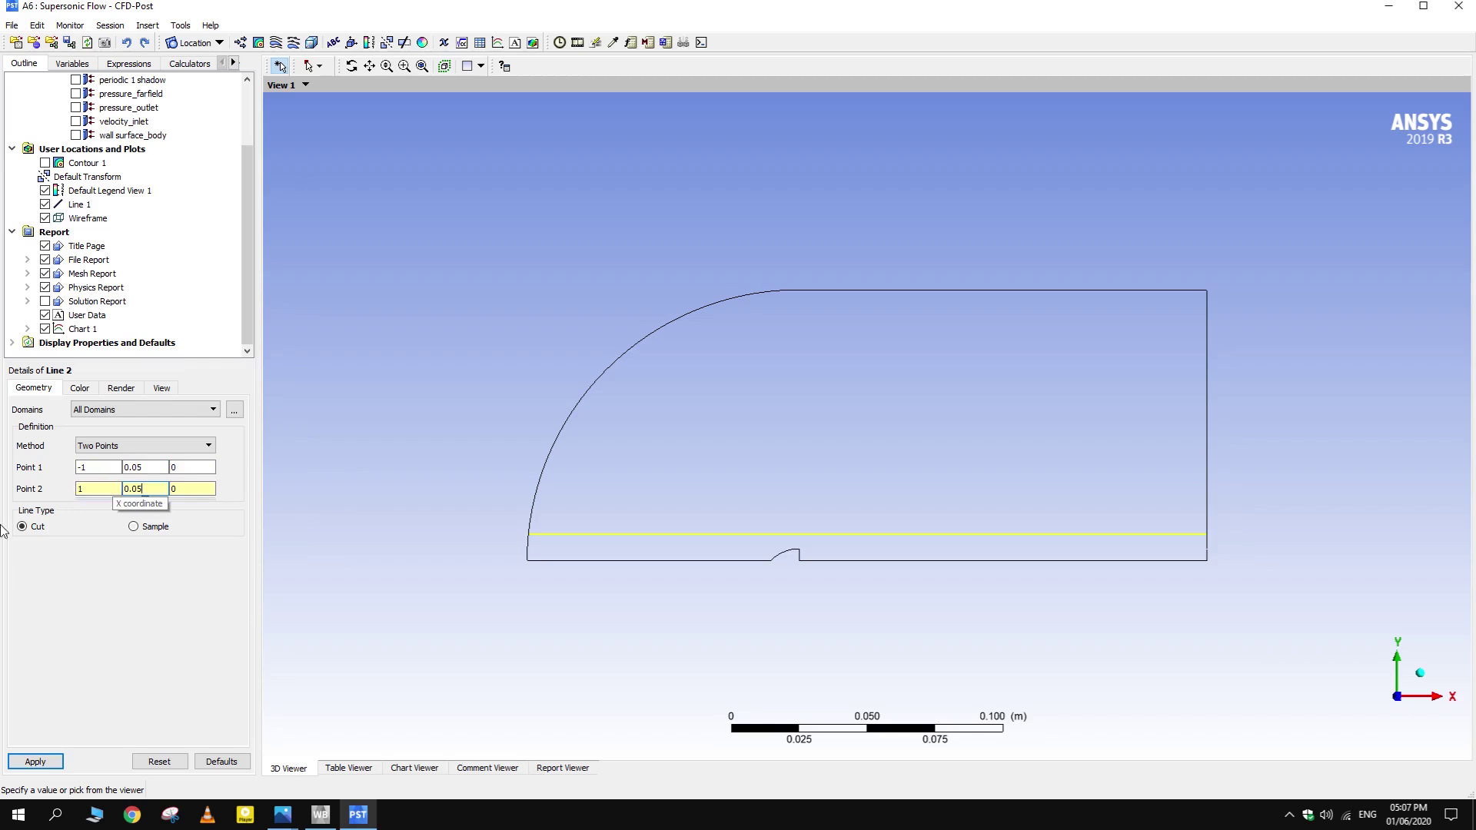
click(38, 760)
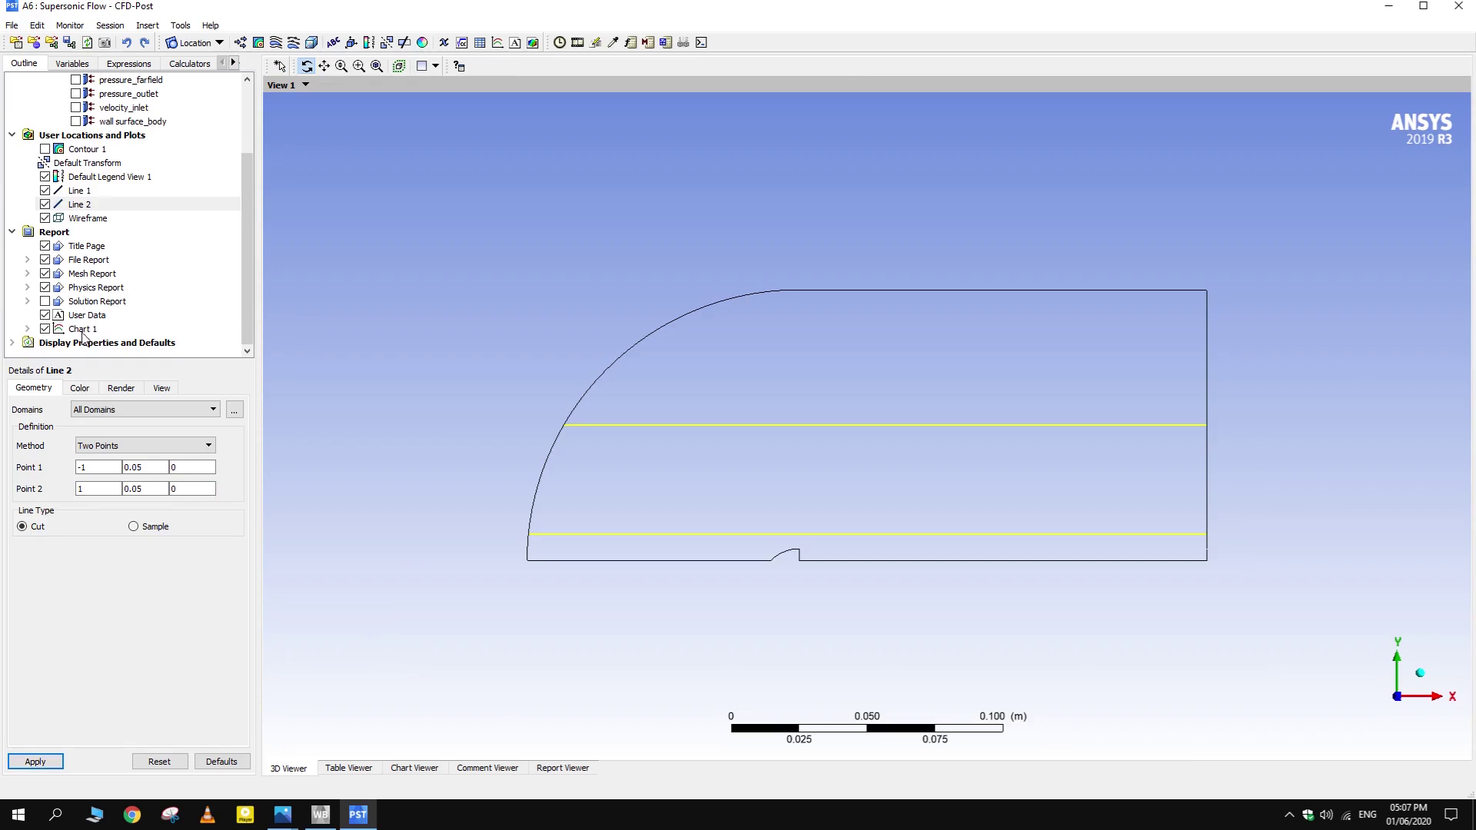
- Add a new Chart 1 data series located on Line 2 and apply it
click(82, 335)
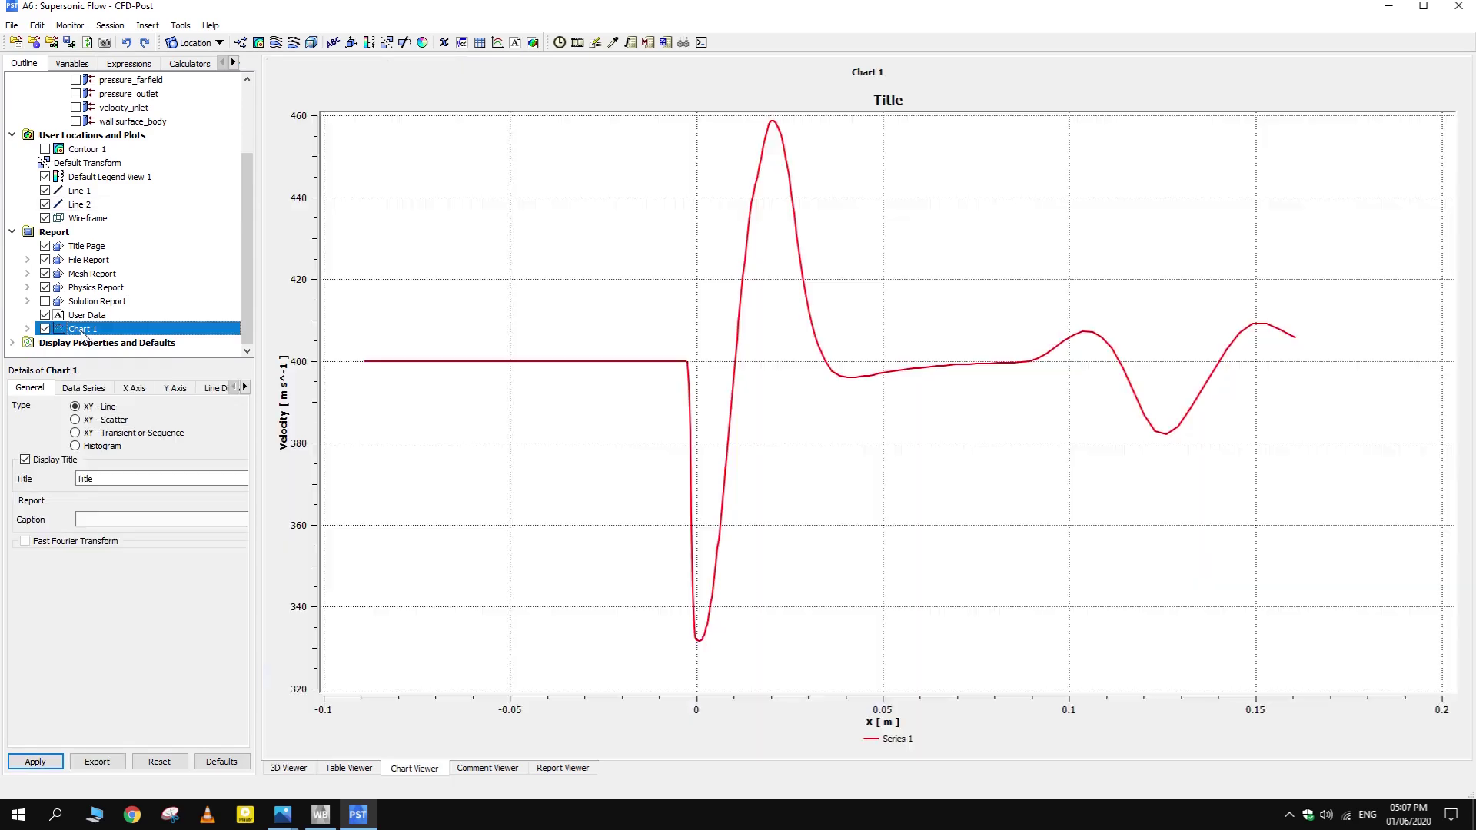
click(83, 389)
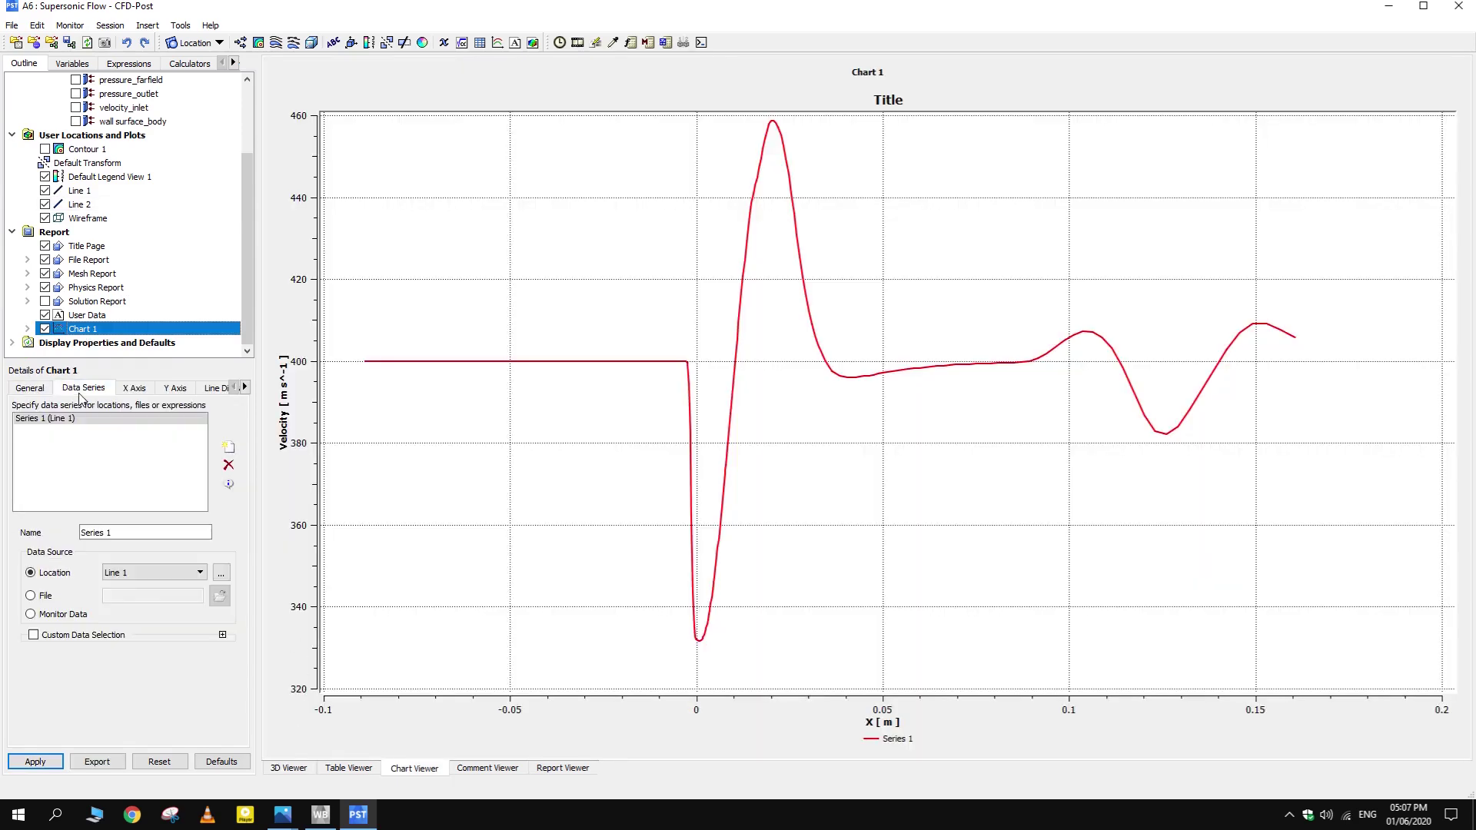
click(234, 449)
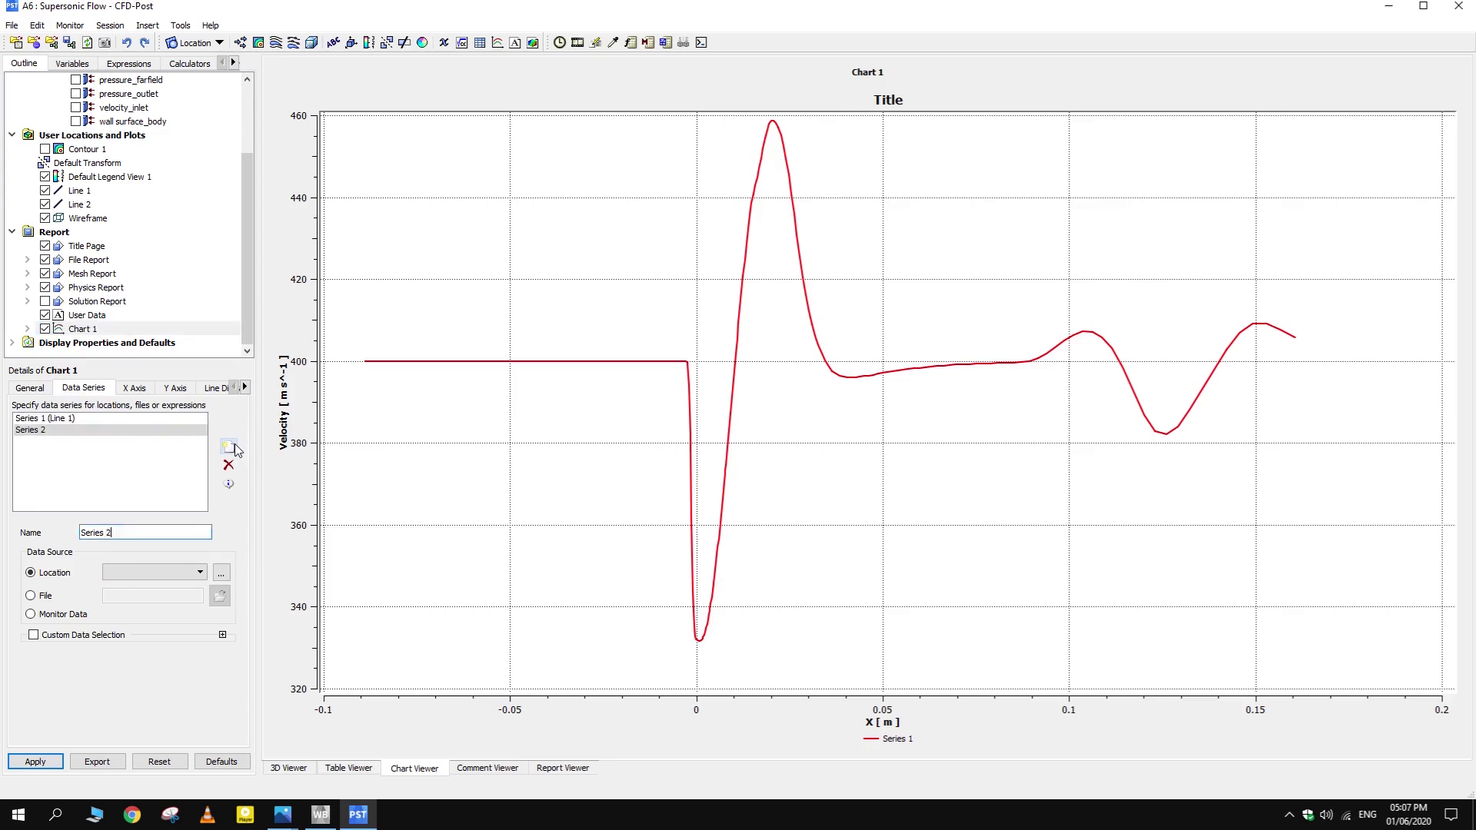
click(158, 572)
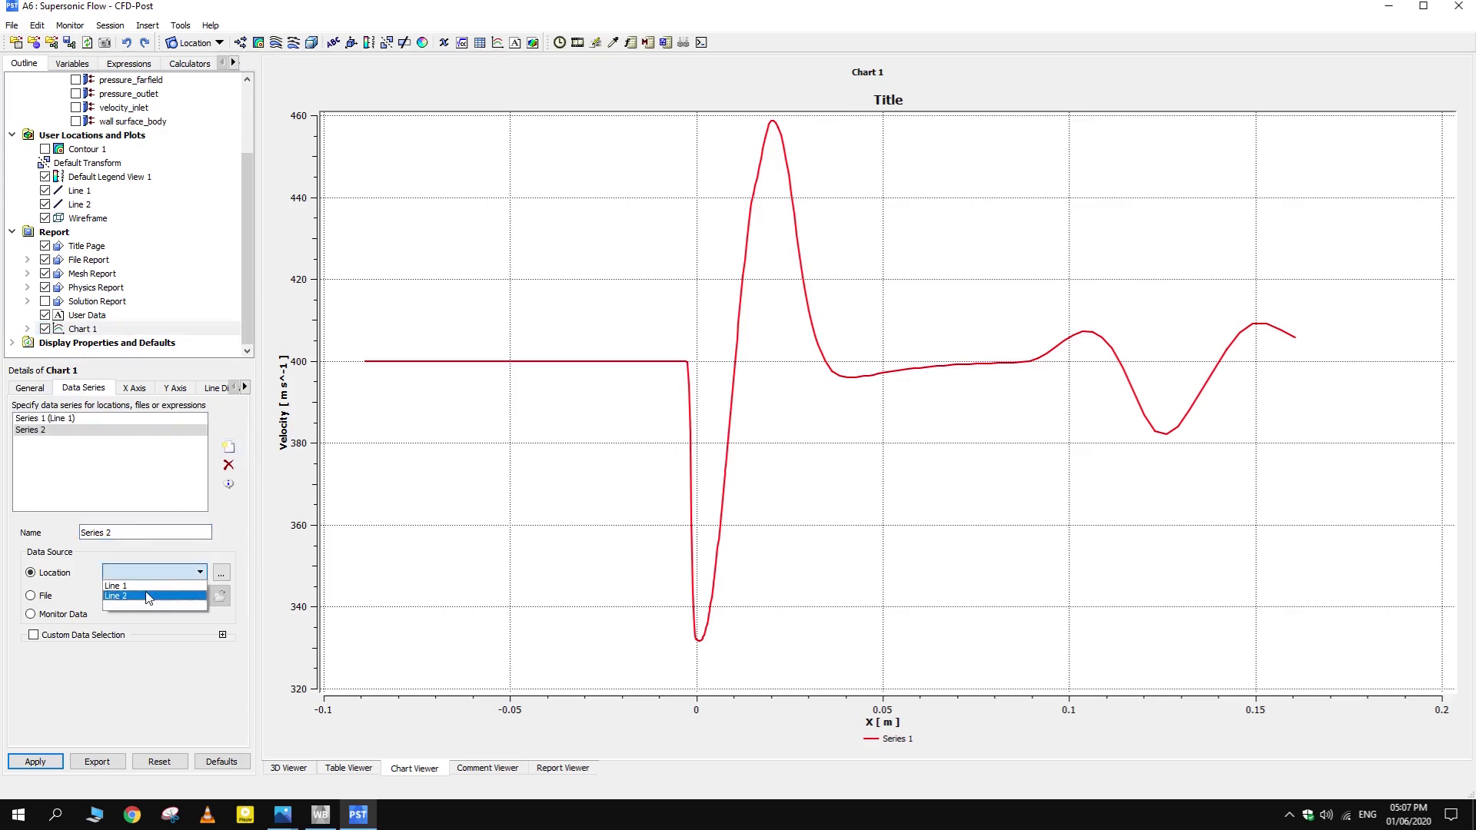
click(148, 596)
click(35, 761)
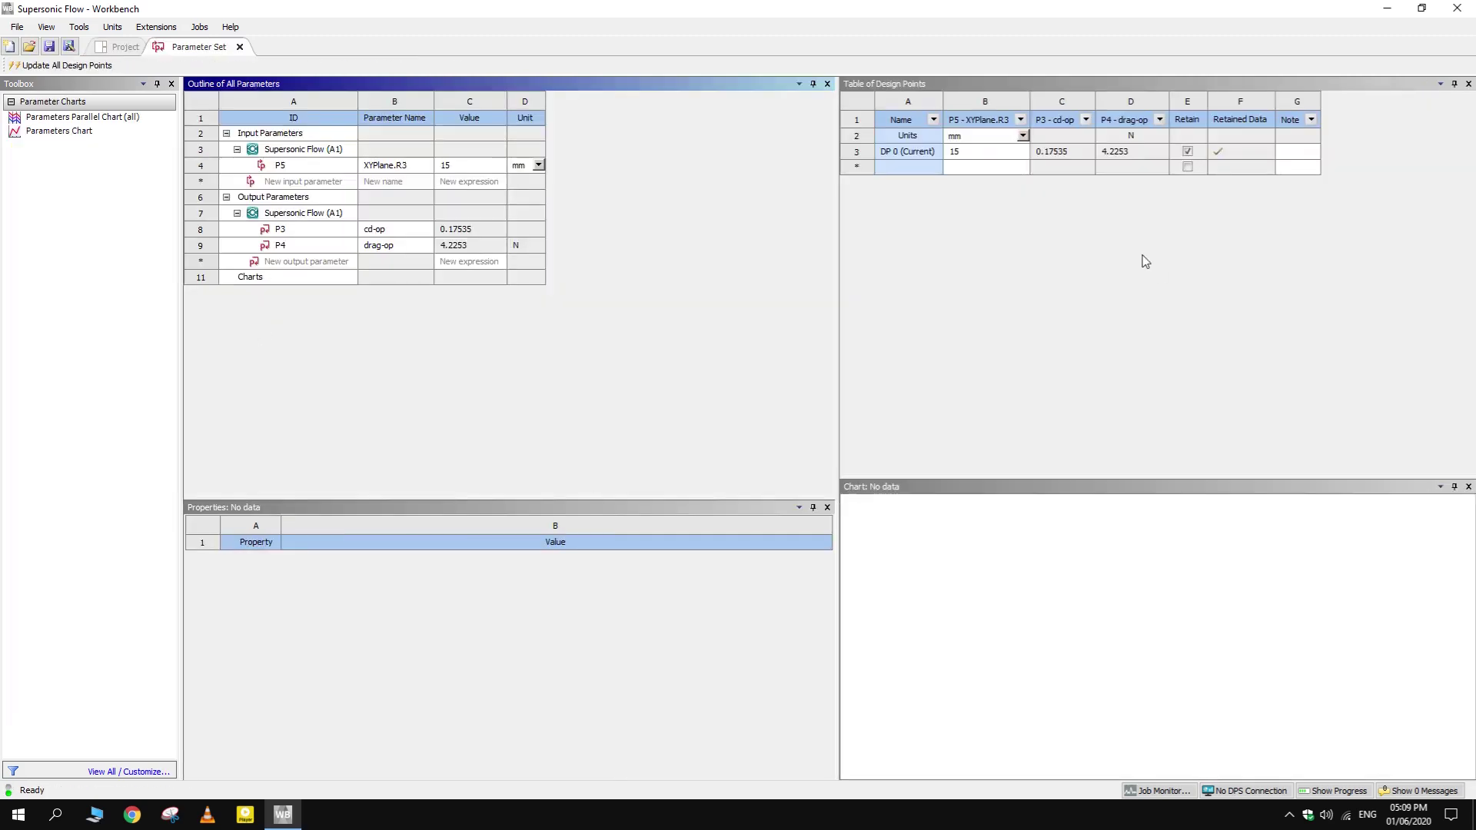
- Check DP 0's cd and drag, then add DP 1 and DP 2 with radii 20 and 25 mm
click(1037, 153)
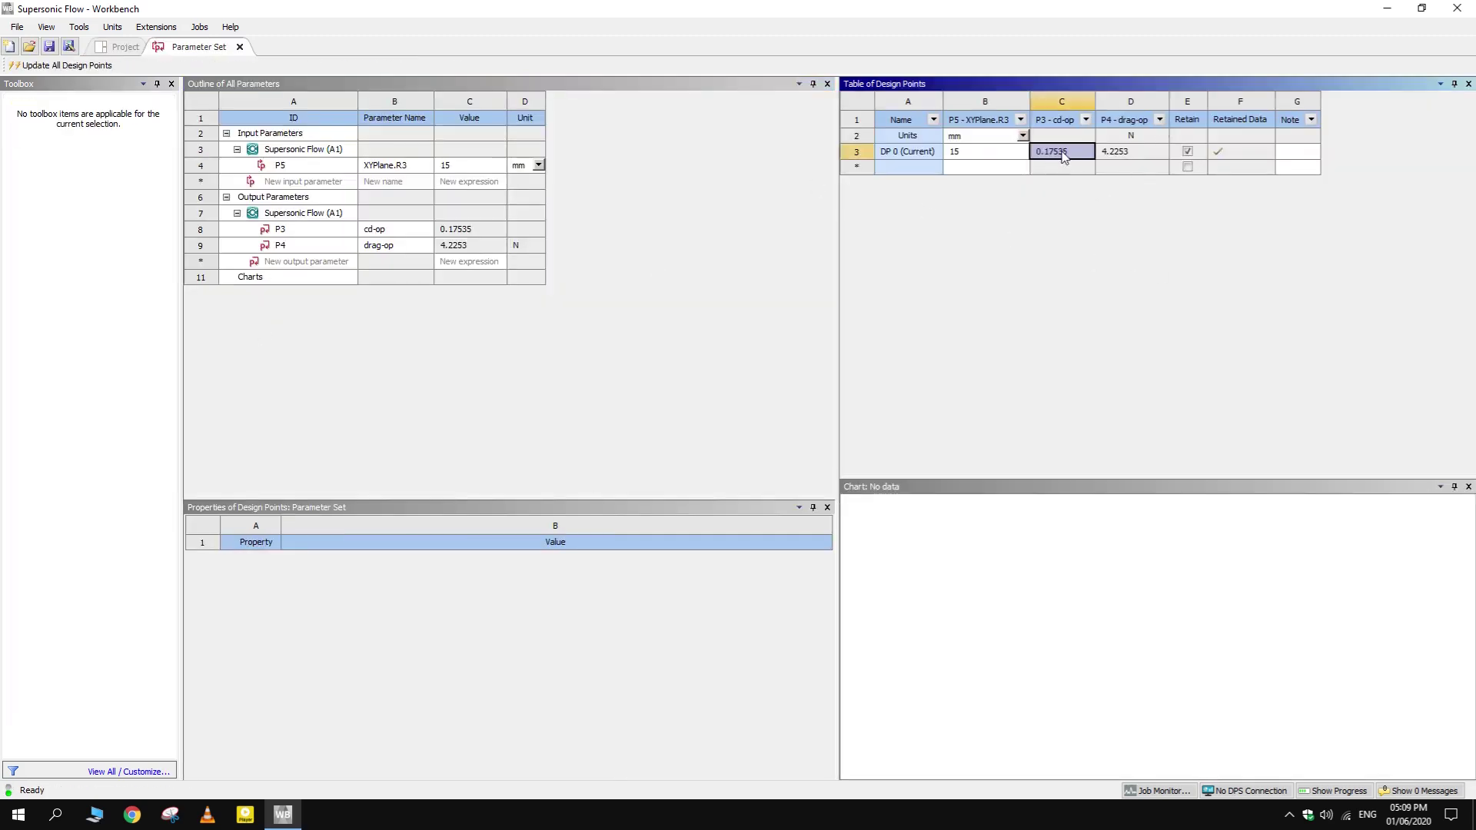
click(1115, 157)
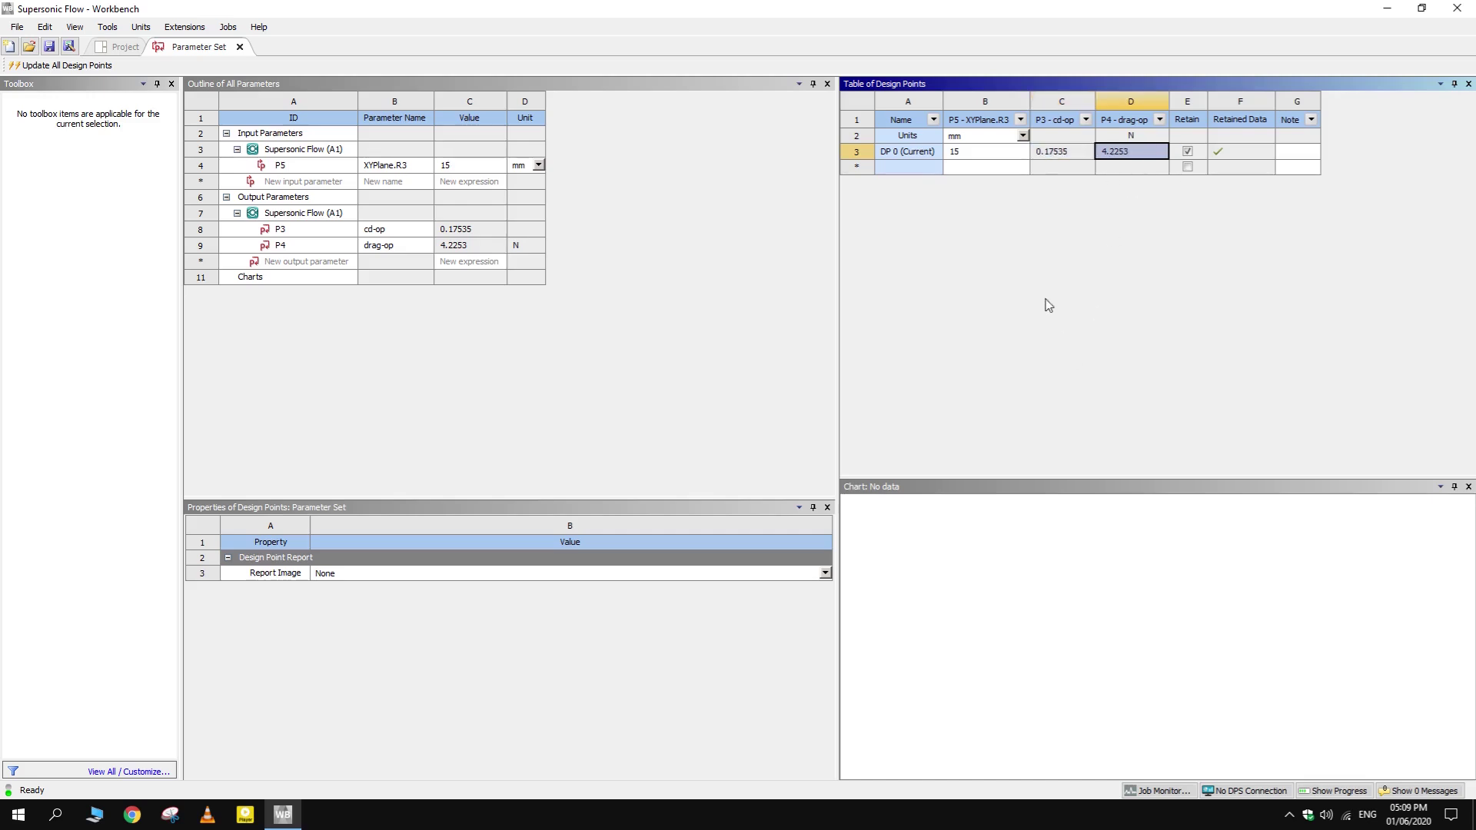
double_click(954, 166)
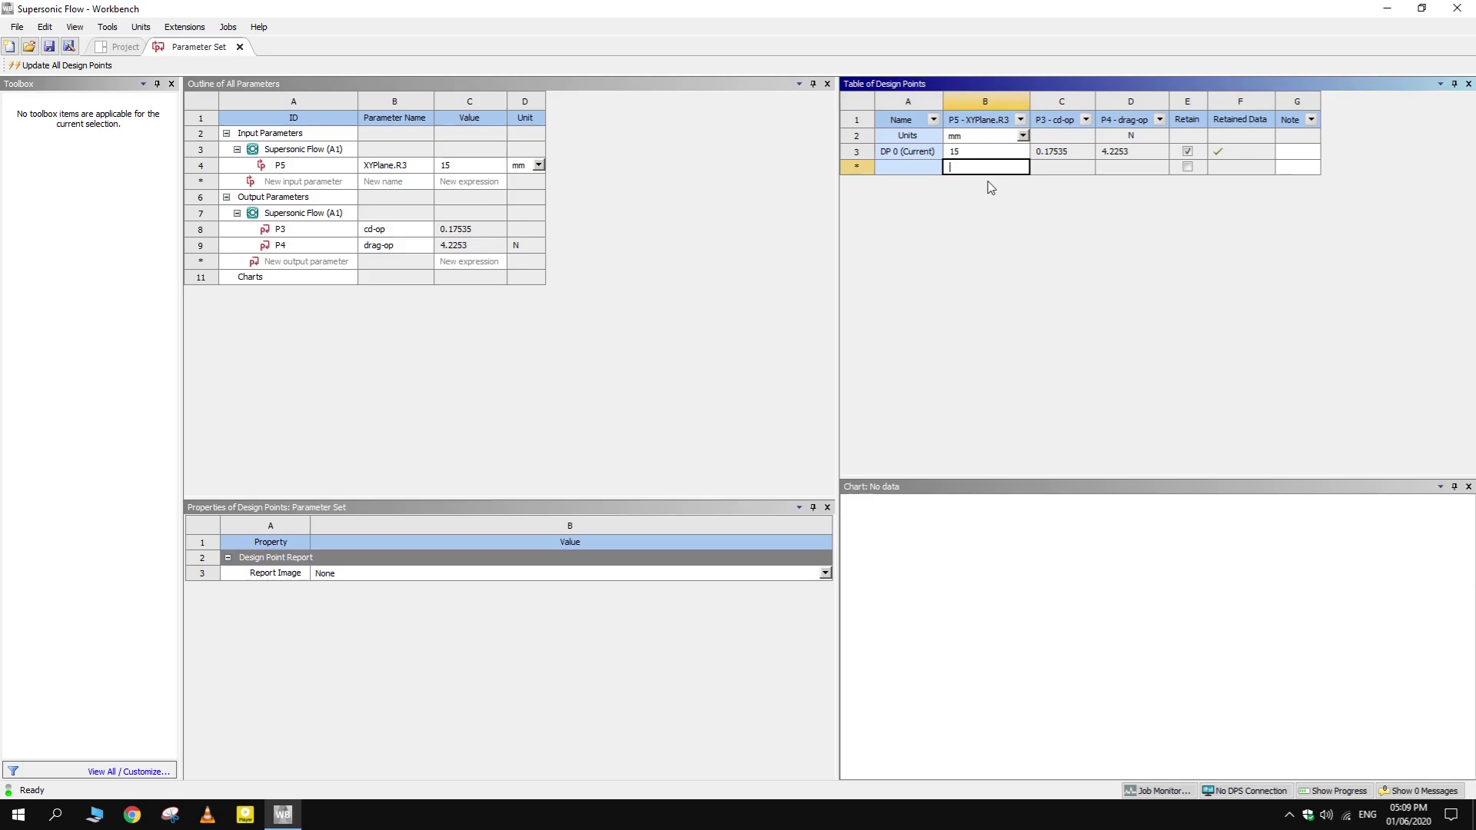
text(20)
key(Return)
click(988, 185)
text(25)
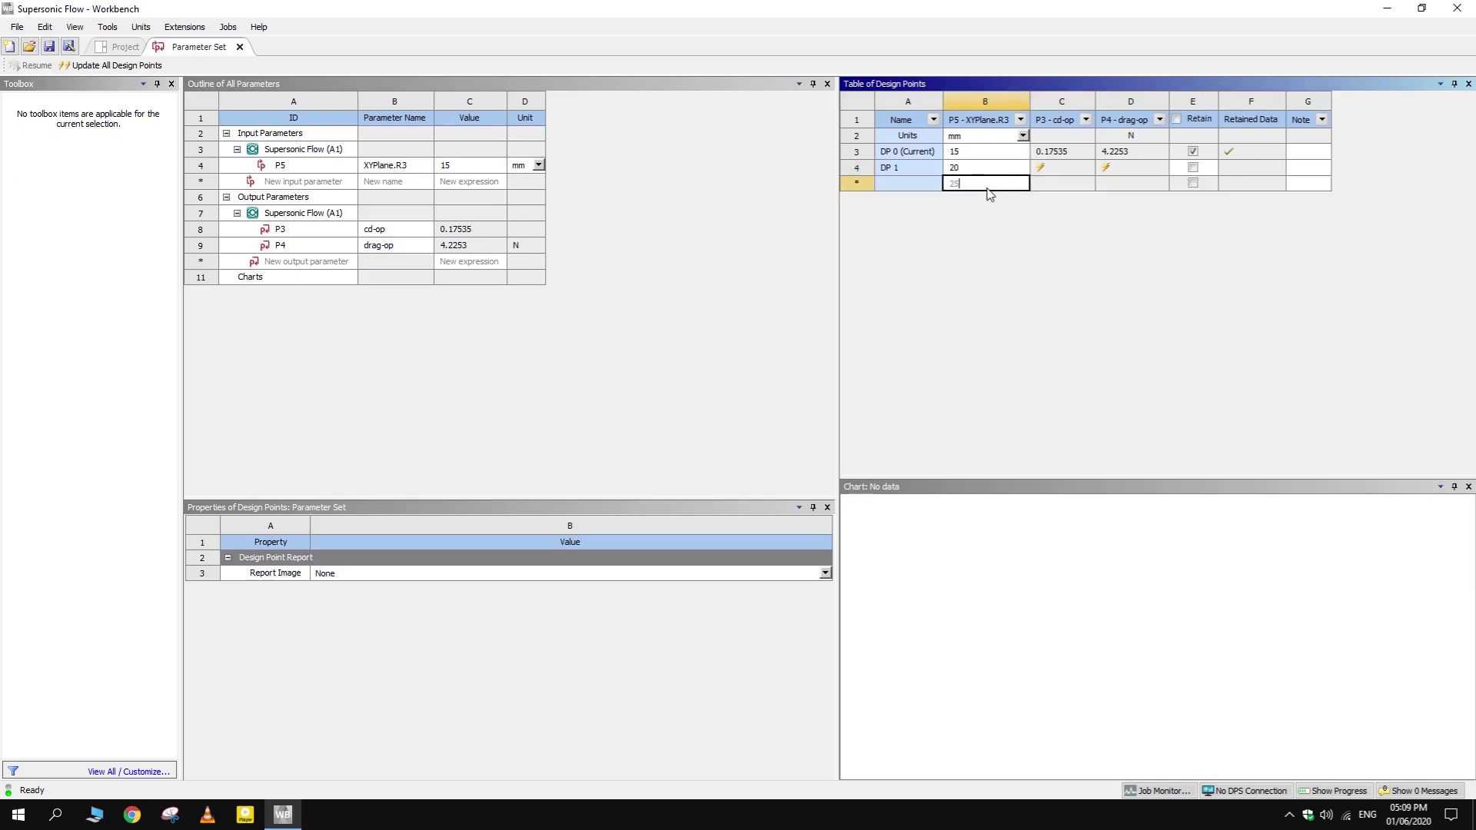
key(Return)
- Add DP 3 to DP 7 with radii 30, 35, 40, 50 and 300 mm
text(30)
key(Return)
text(35)
key(Return)
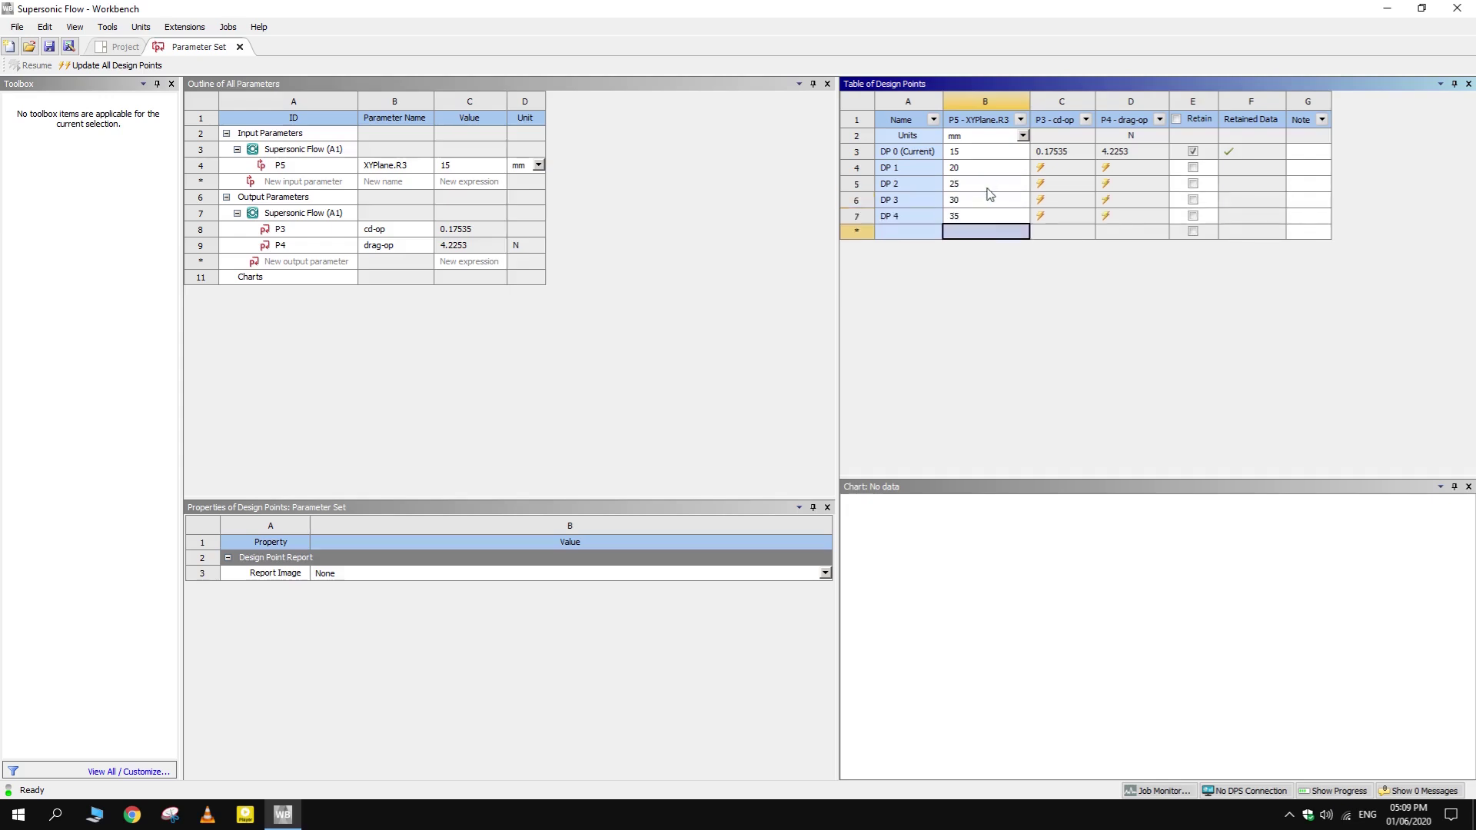
text(40)
key(Return)
text(50)
key(Return)
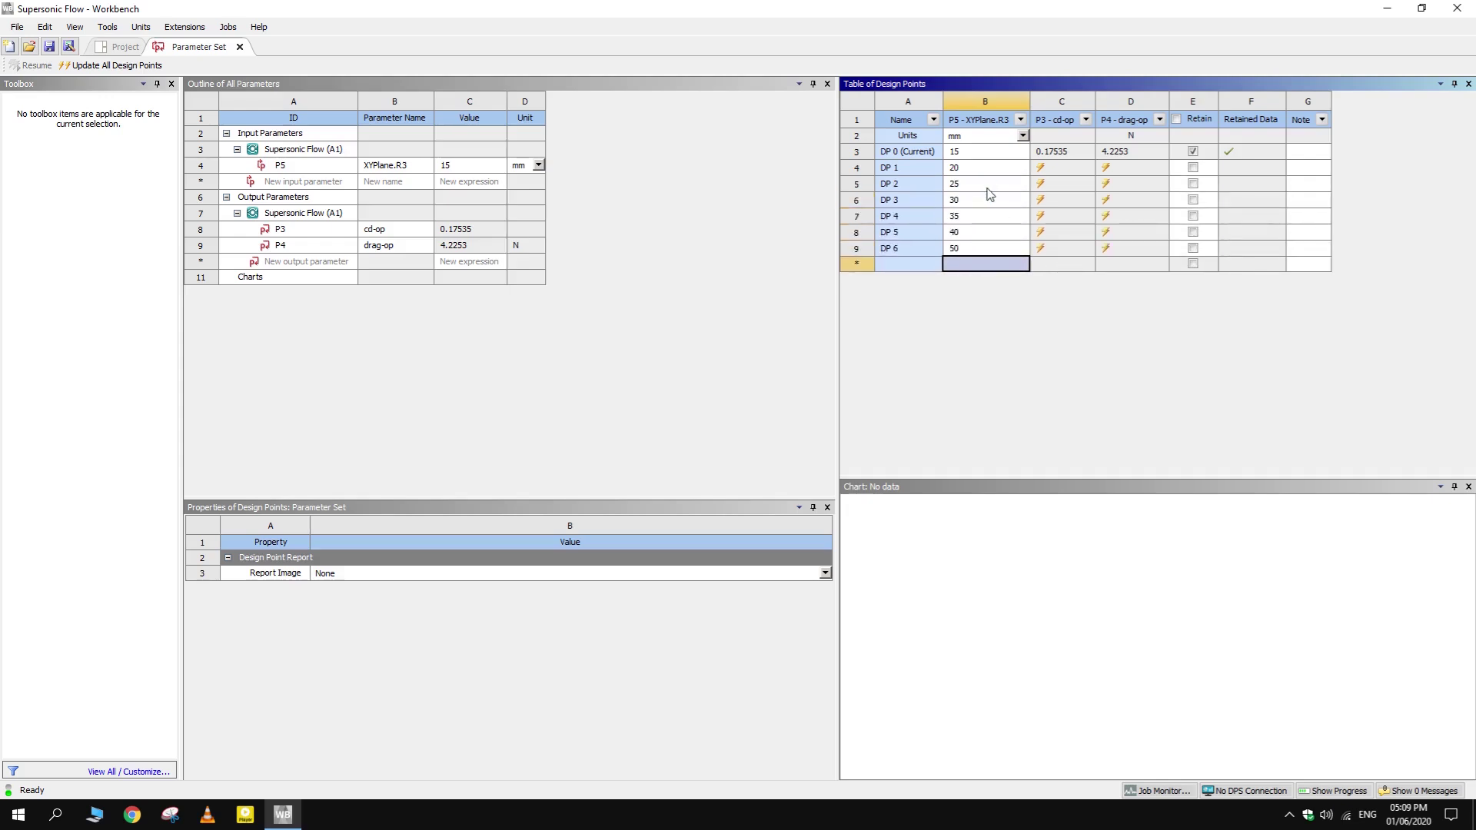
text(300)
key(Return)
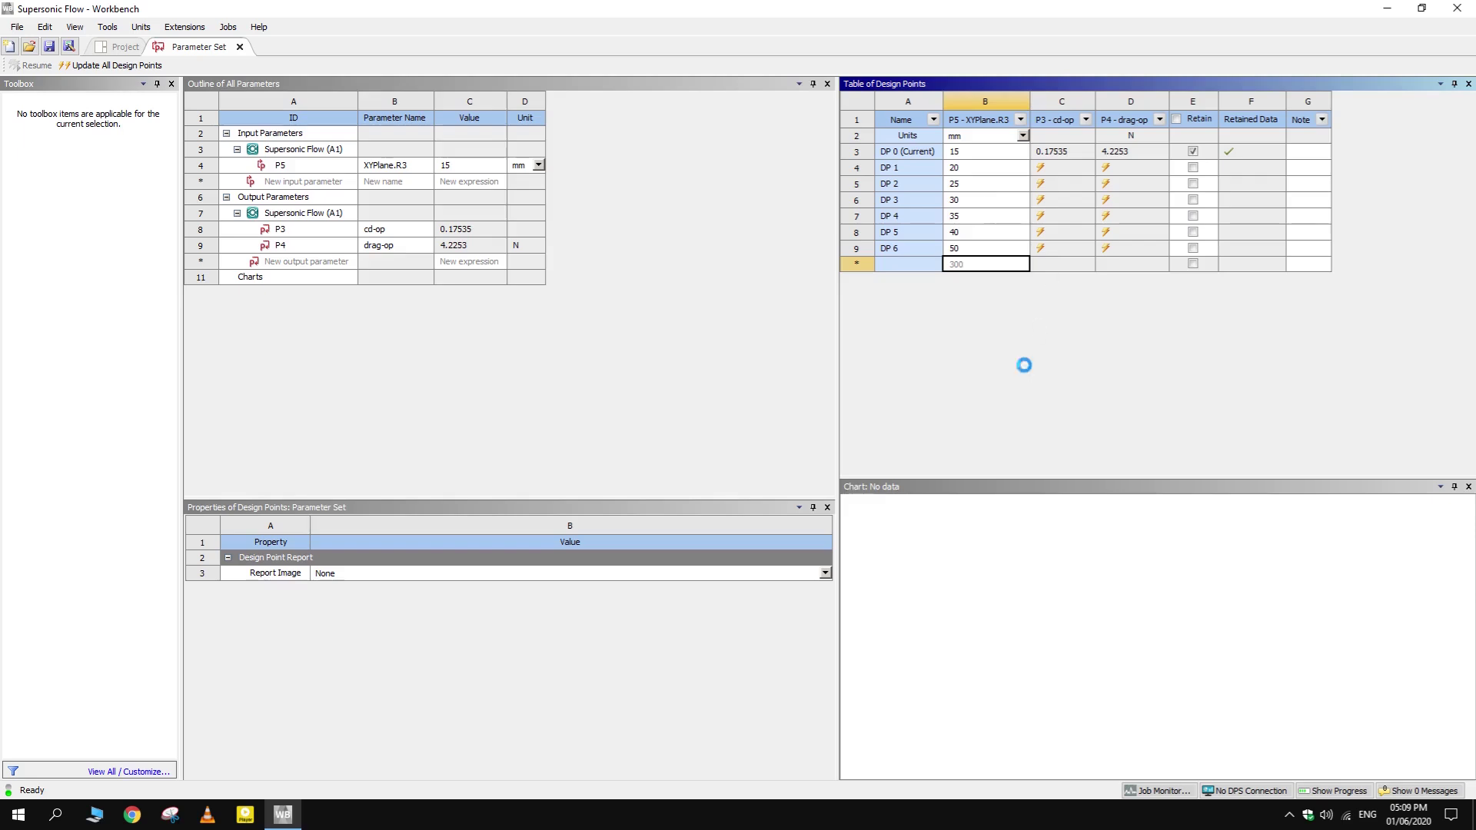
- Tick Retain for DP 7 and DP 2, then select the P5 cells of DP 1 to DP 7
click(1194, 266)
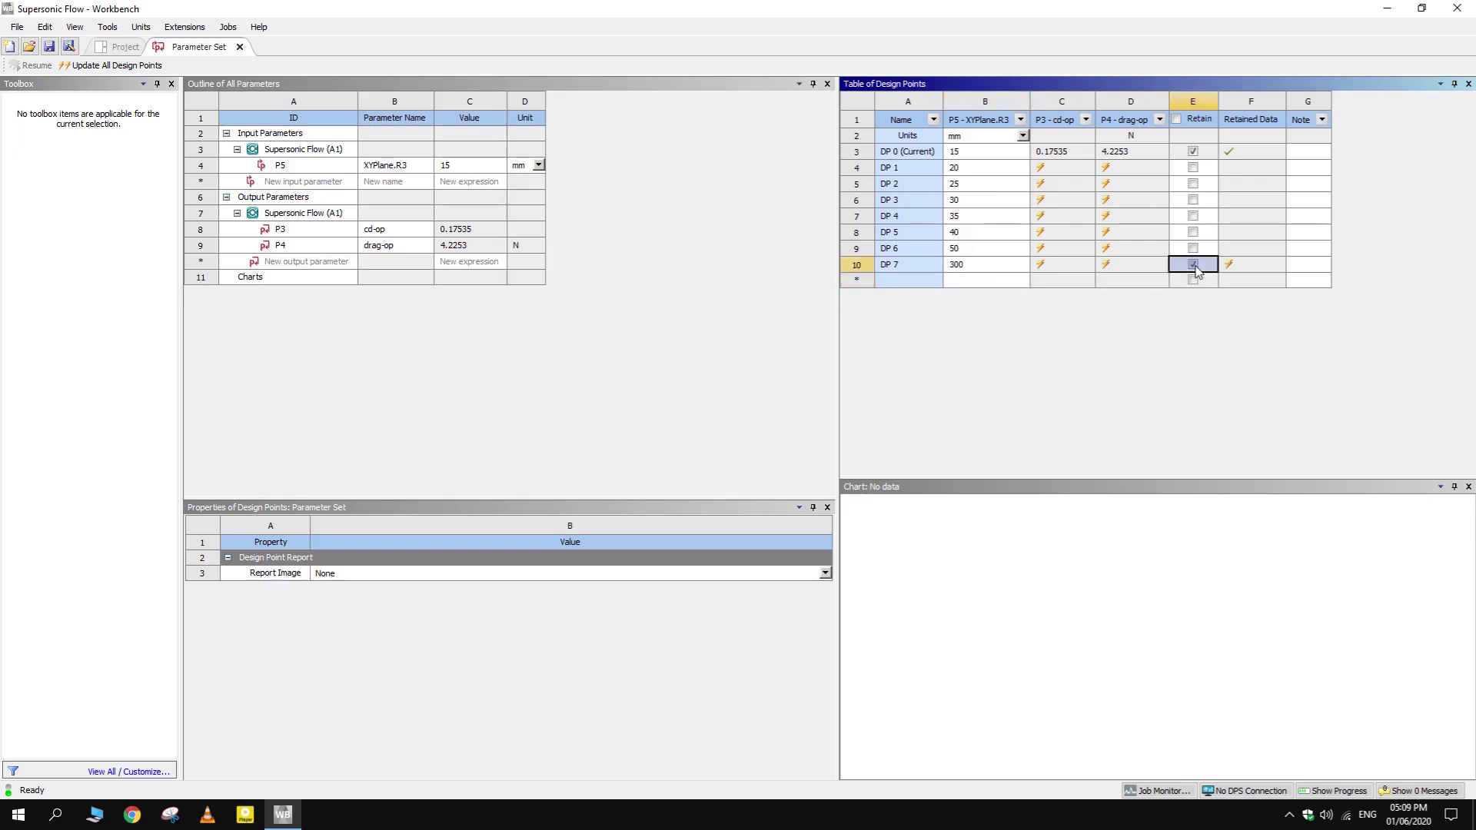
click(1194, 184)
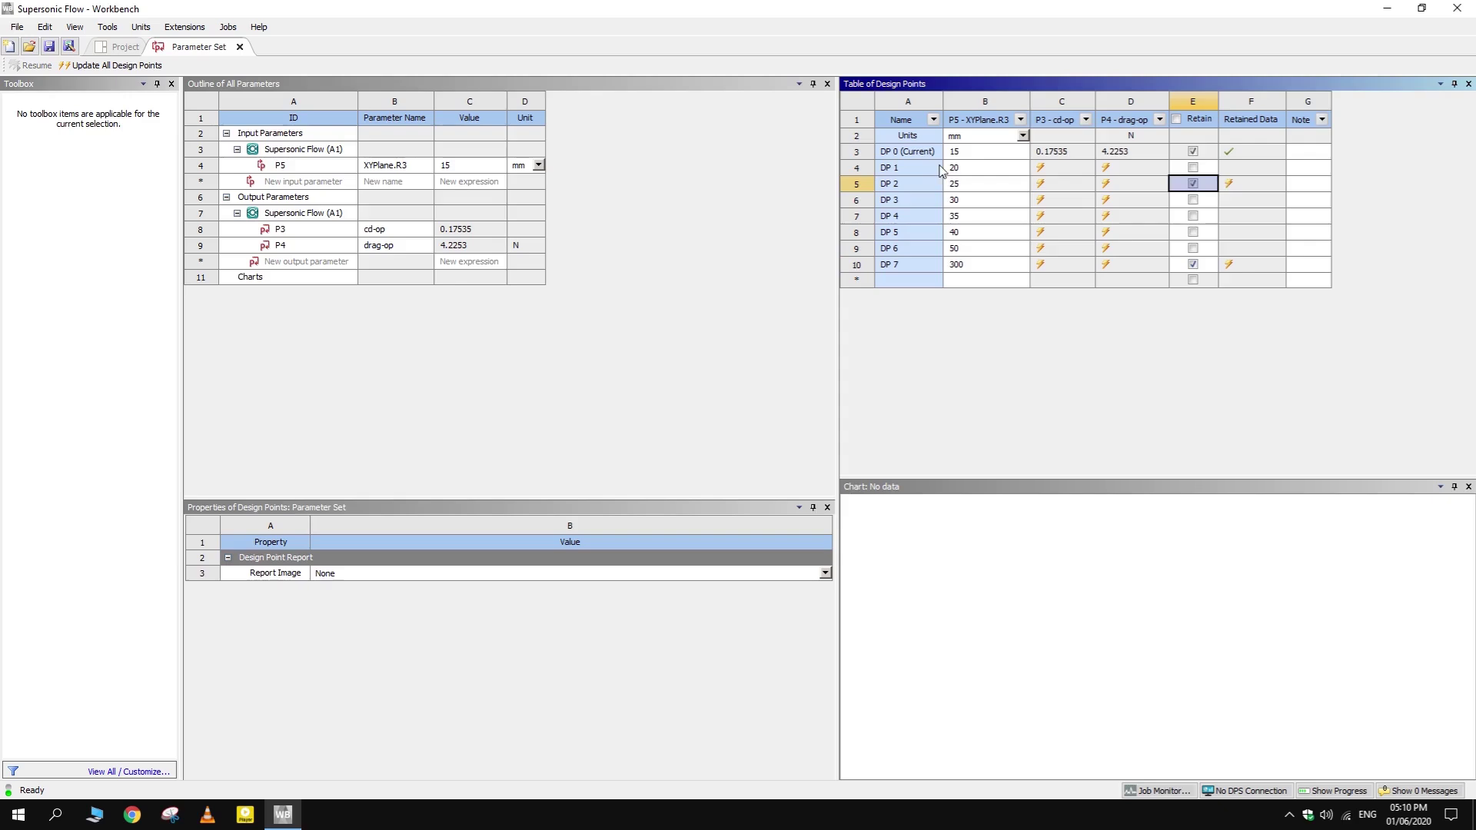
click(950, 168)
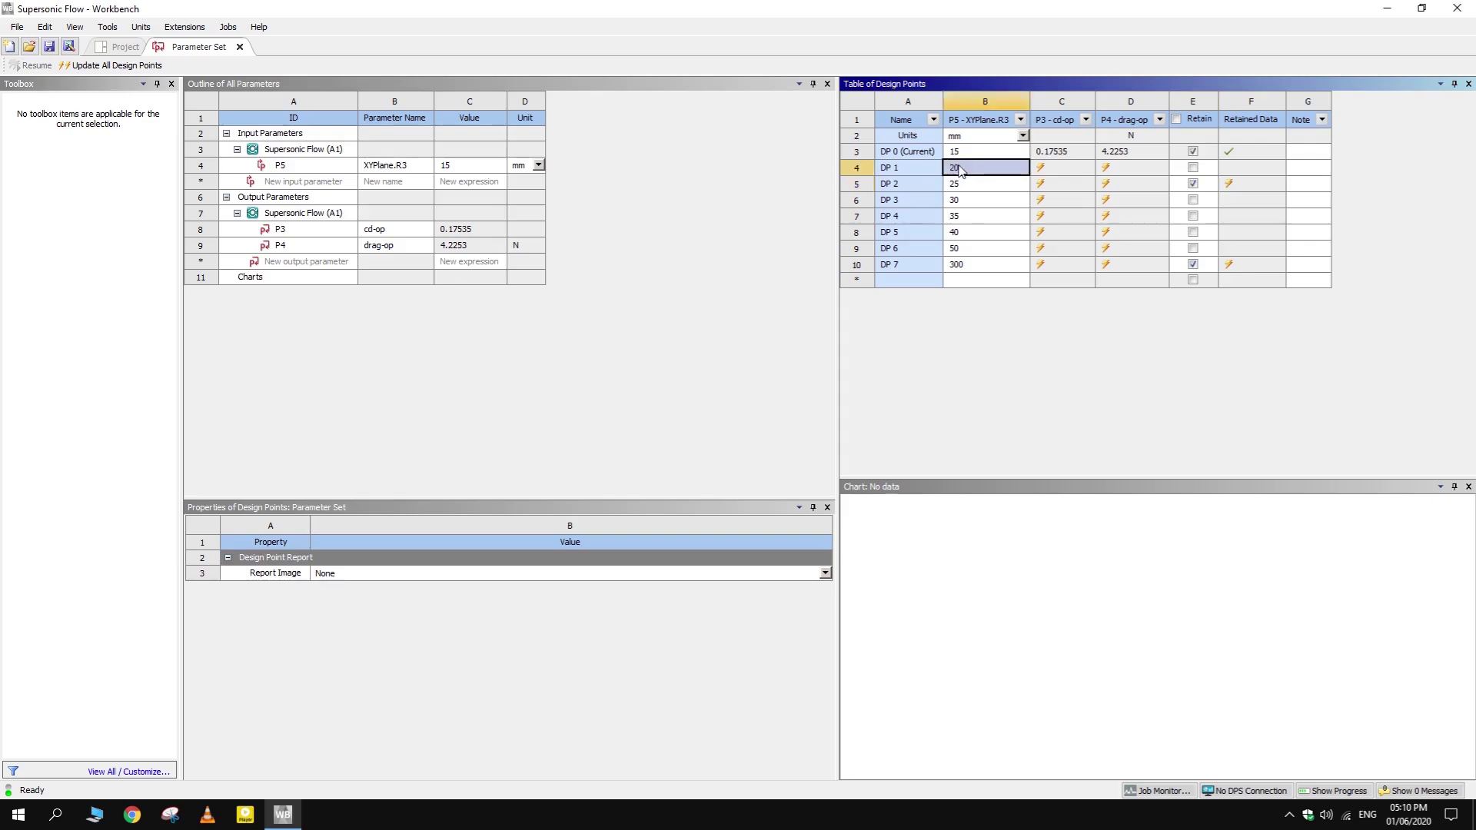
drag(955, 189, 973, 271)
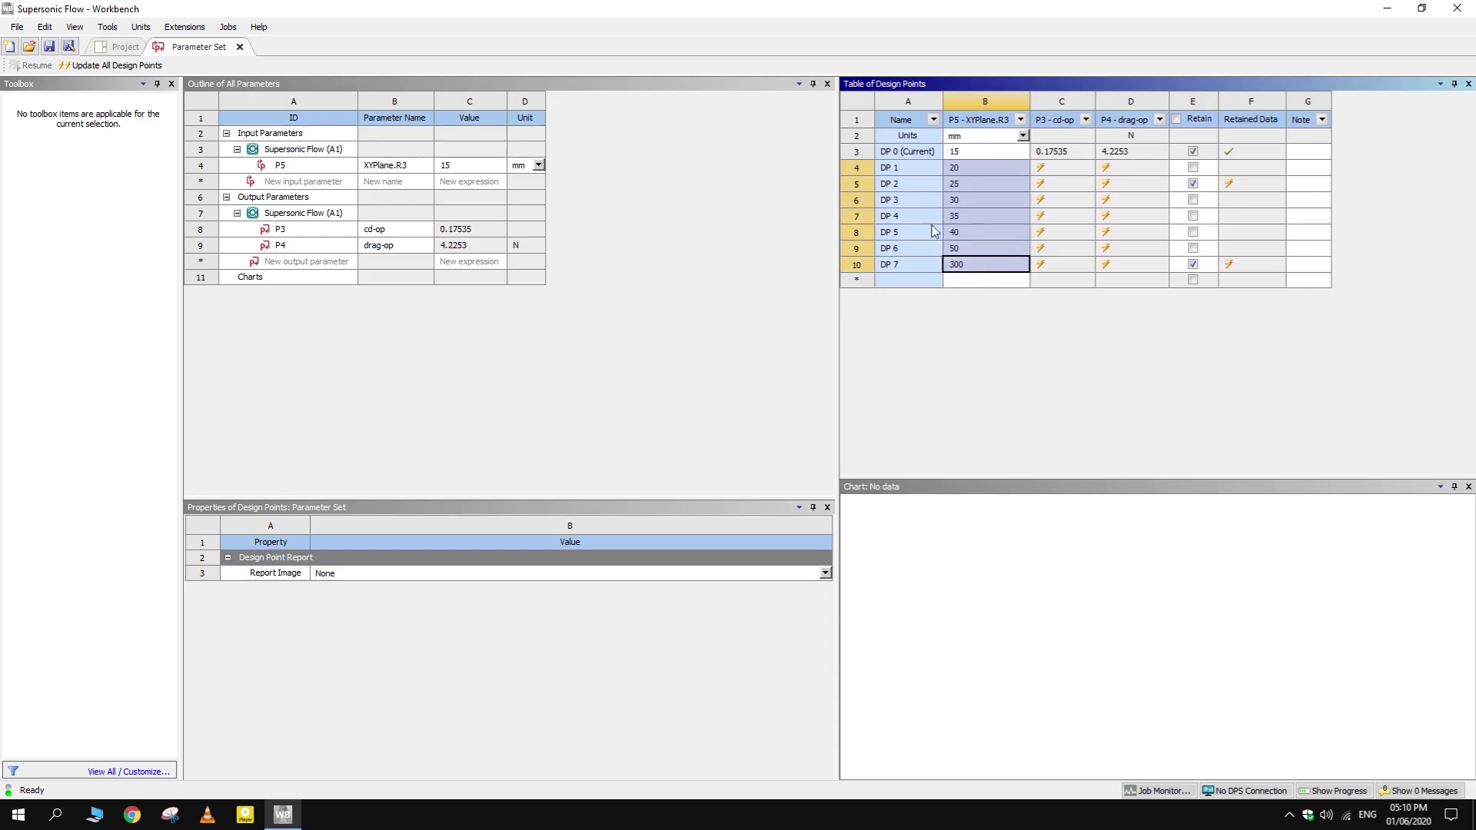
- Update design points DP 1–DP 7, then start a CSV table export and cancel it
right_click(957, 182)
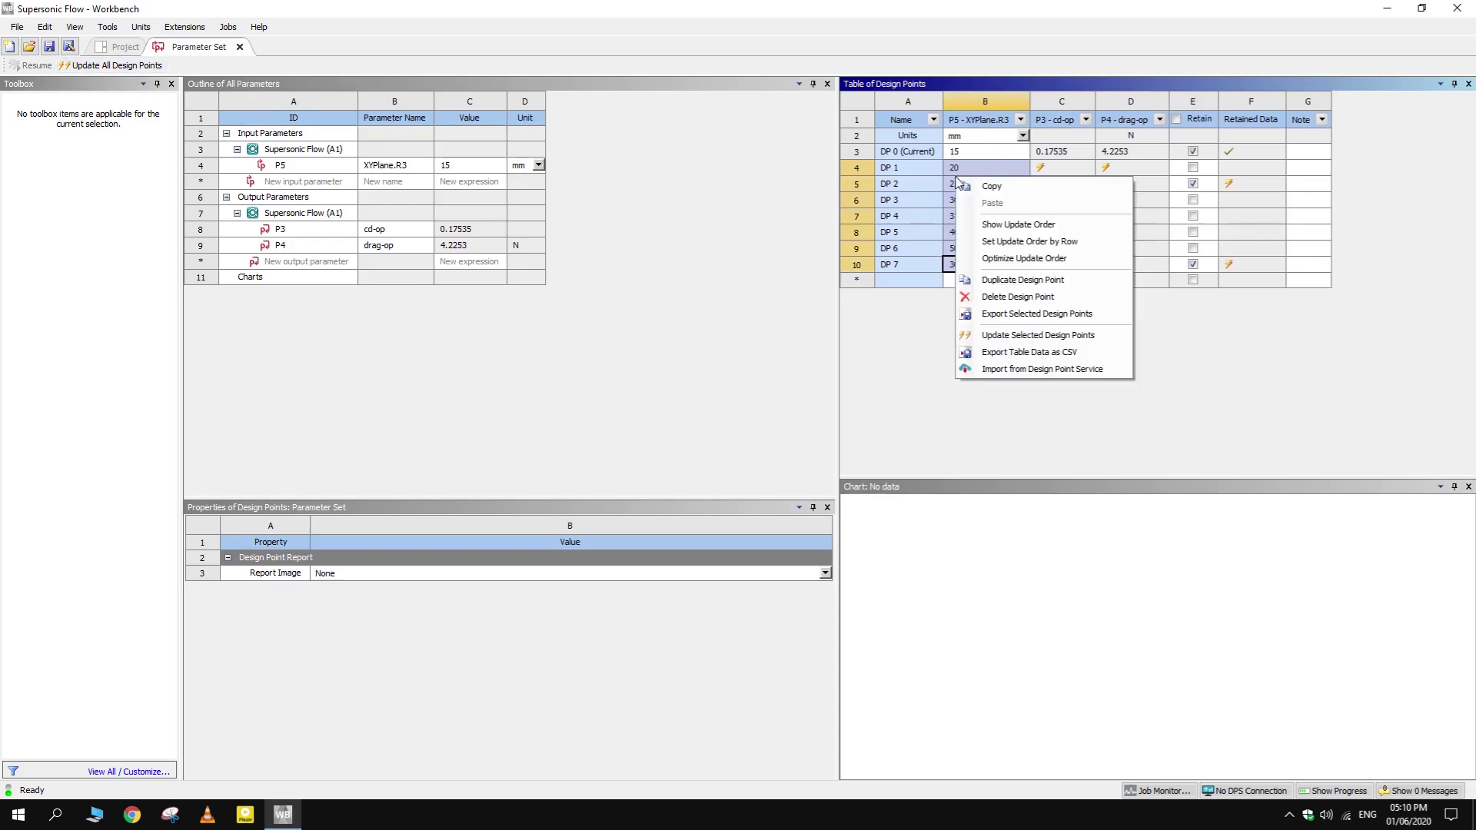
click(1071, 336)
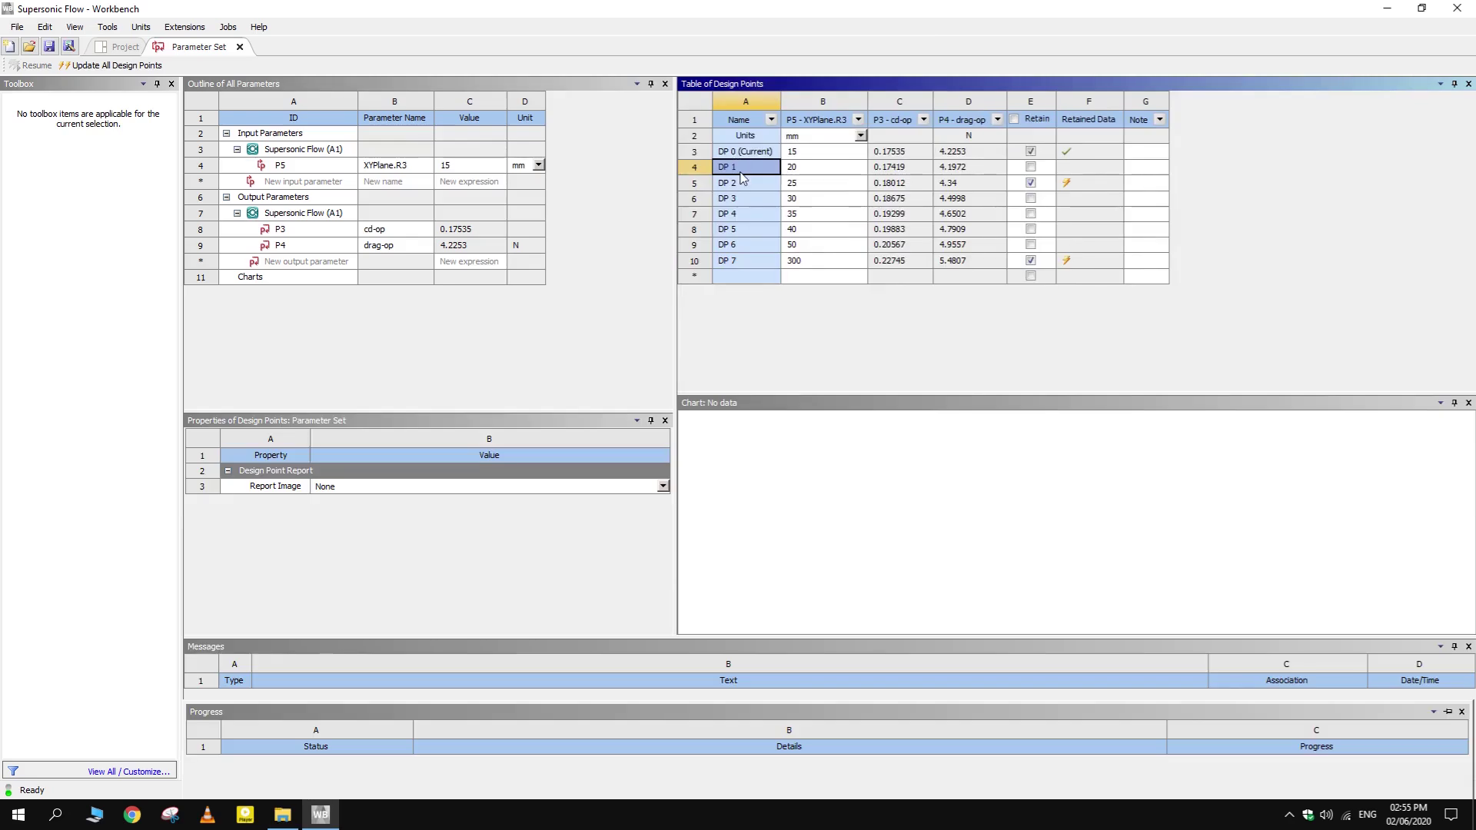
right_click(736, 167)
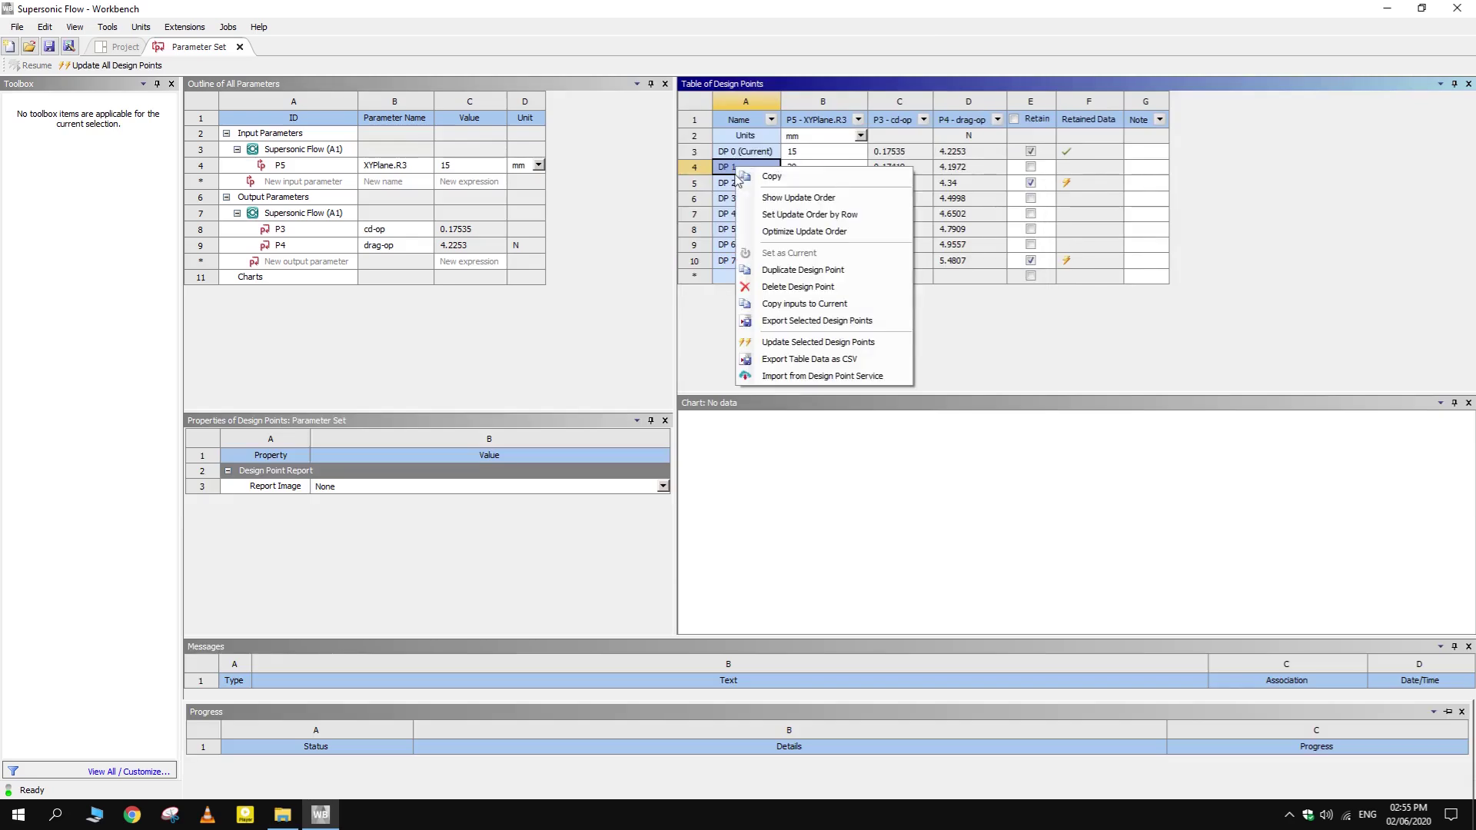
click(839, 360)
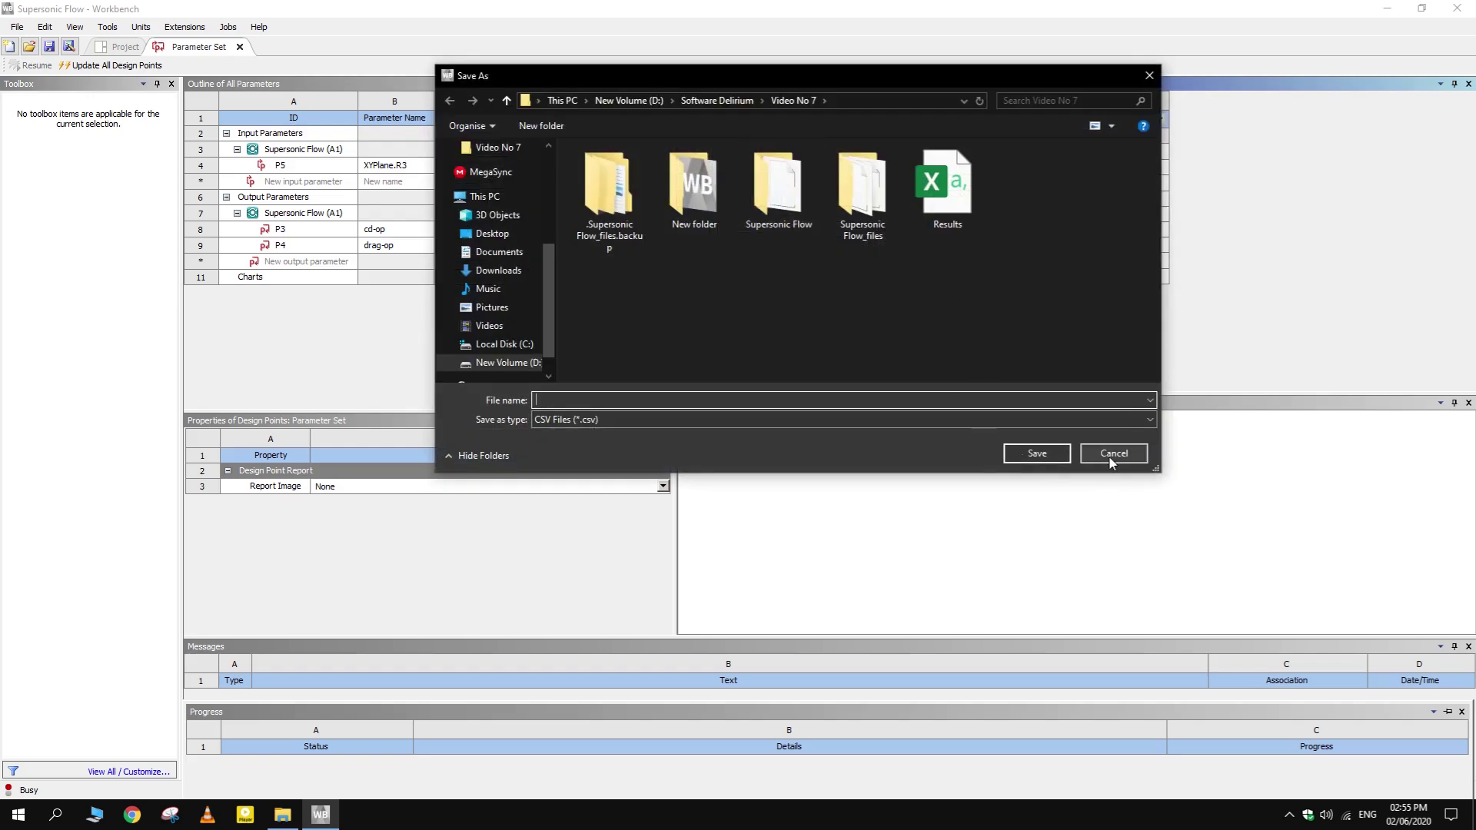
click(1112, 454)
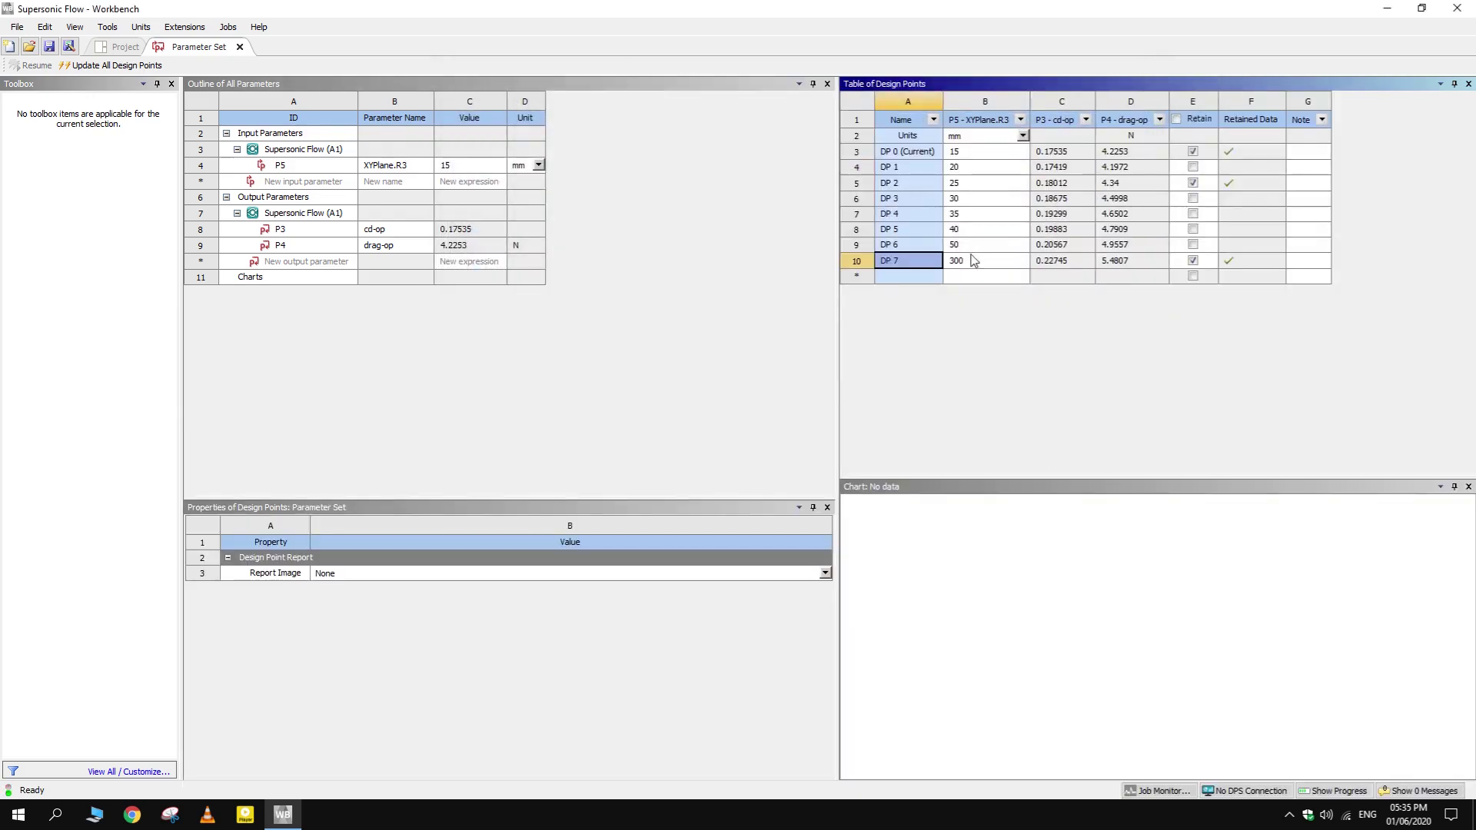
- Make DP 7 the current design point, save the project, and launch its Results in CFD-Post
right_click(907, 268)
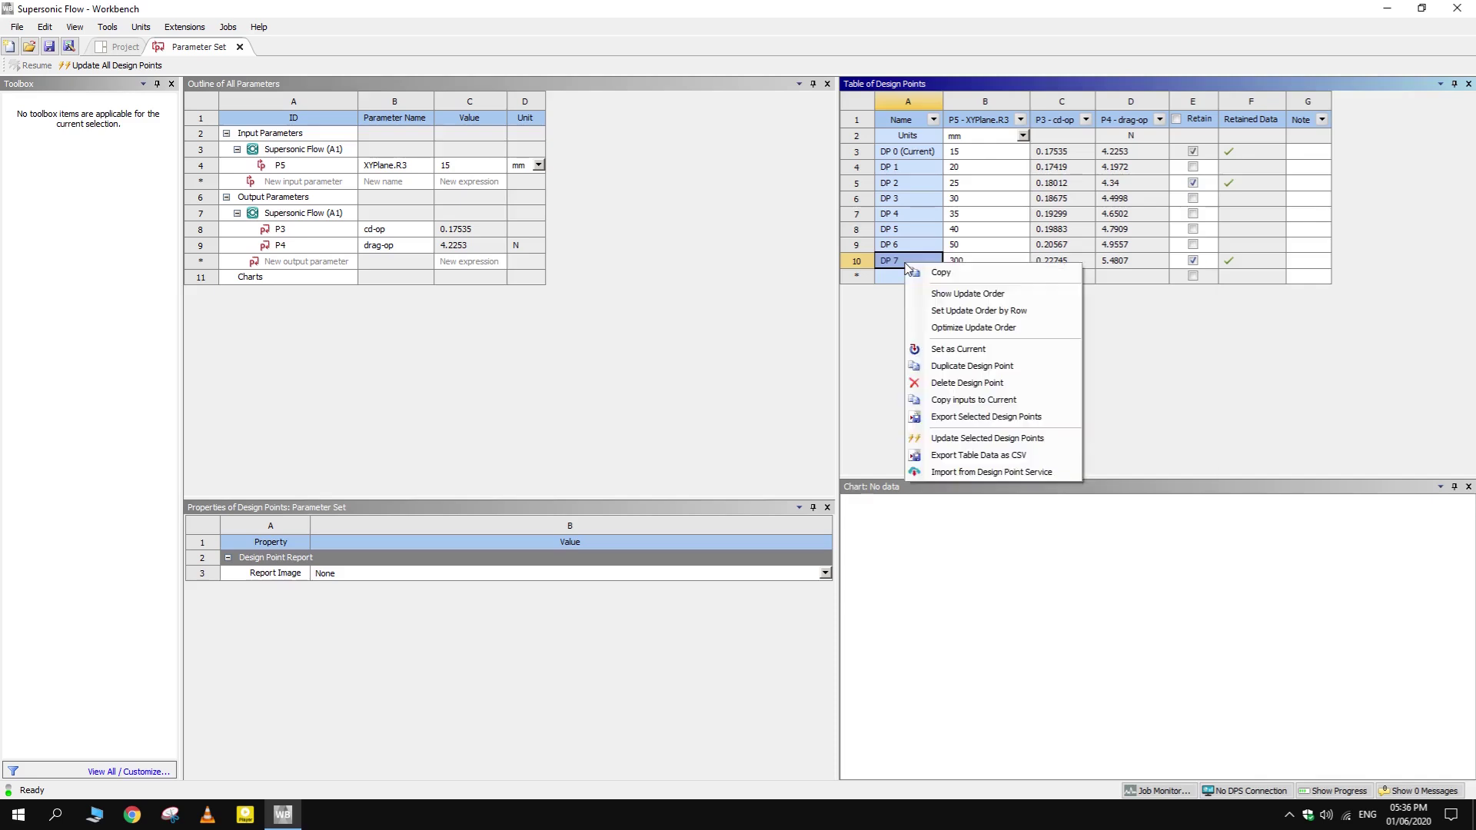
click(971, 350)
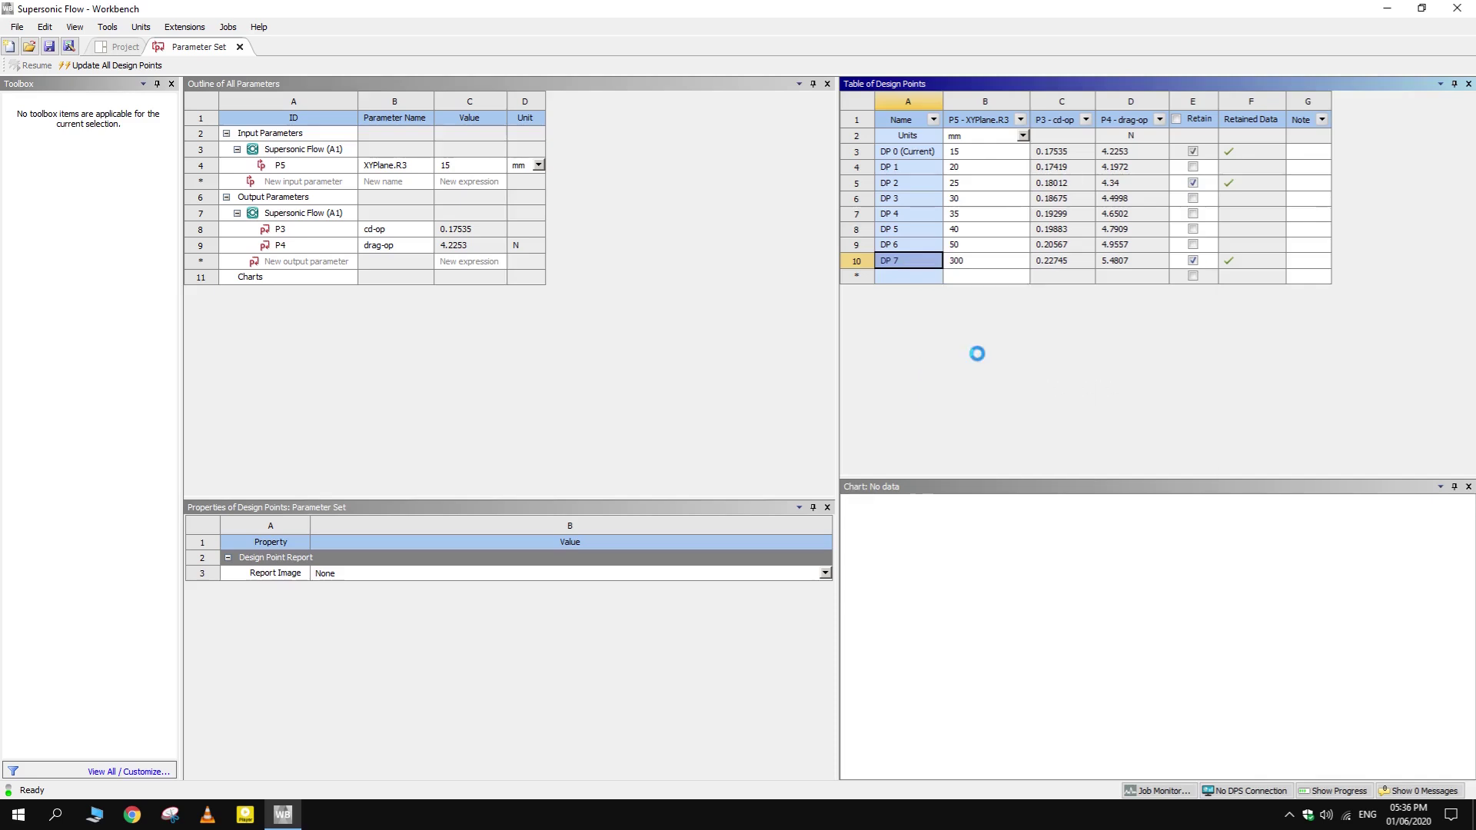
click(715, 366)
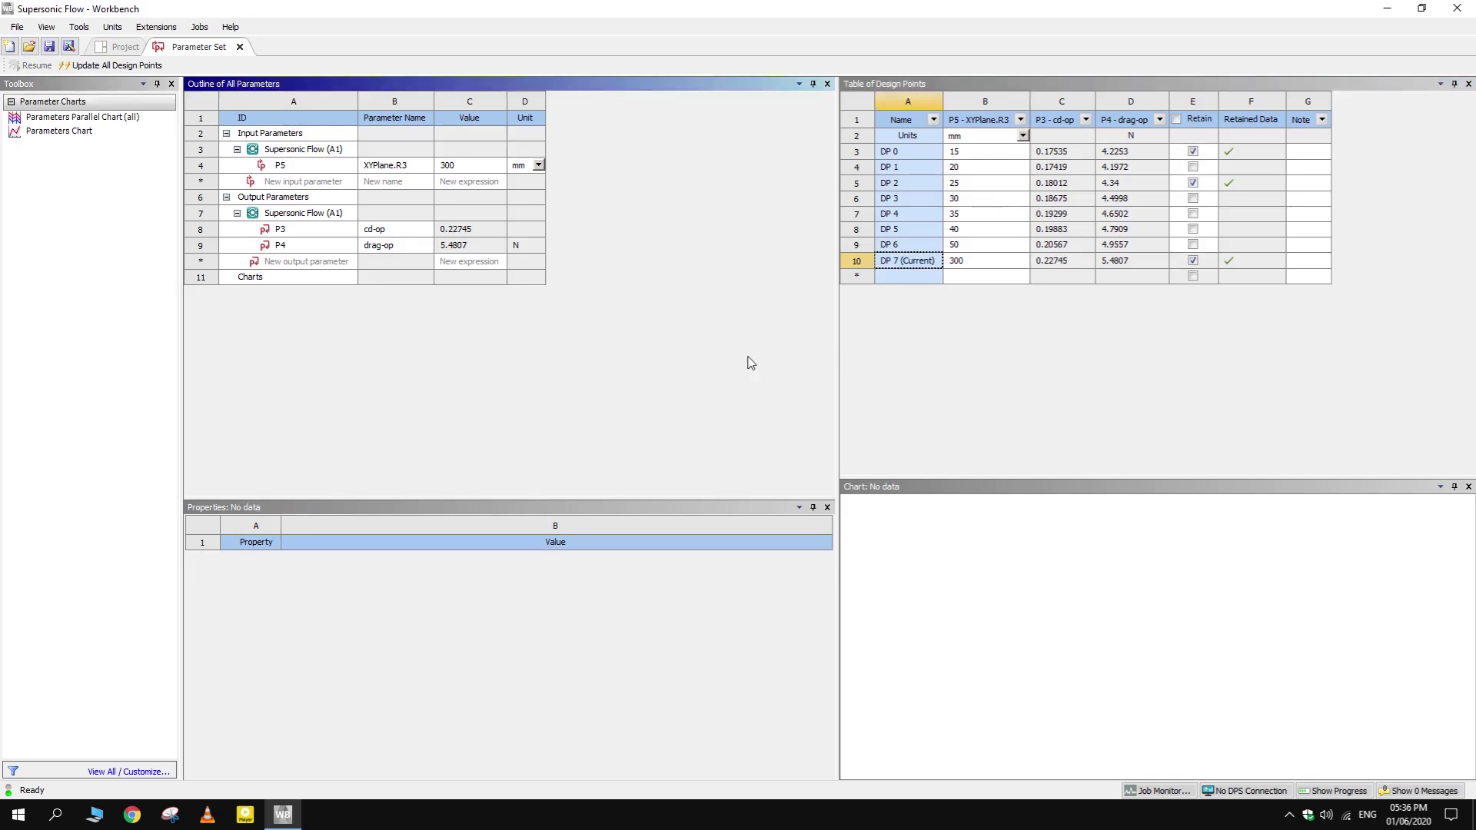
click(51, 46)
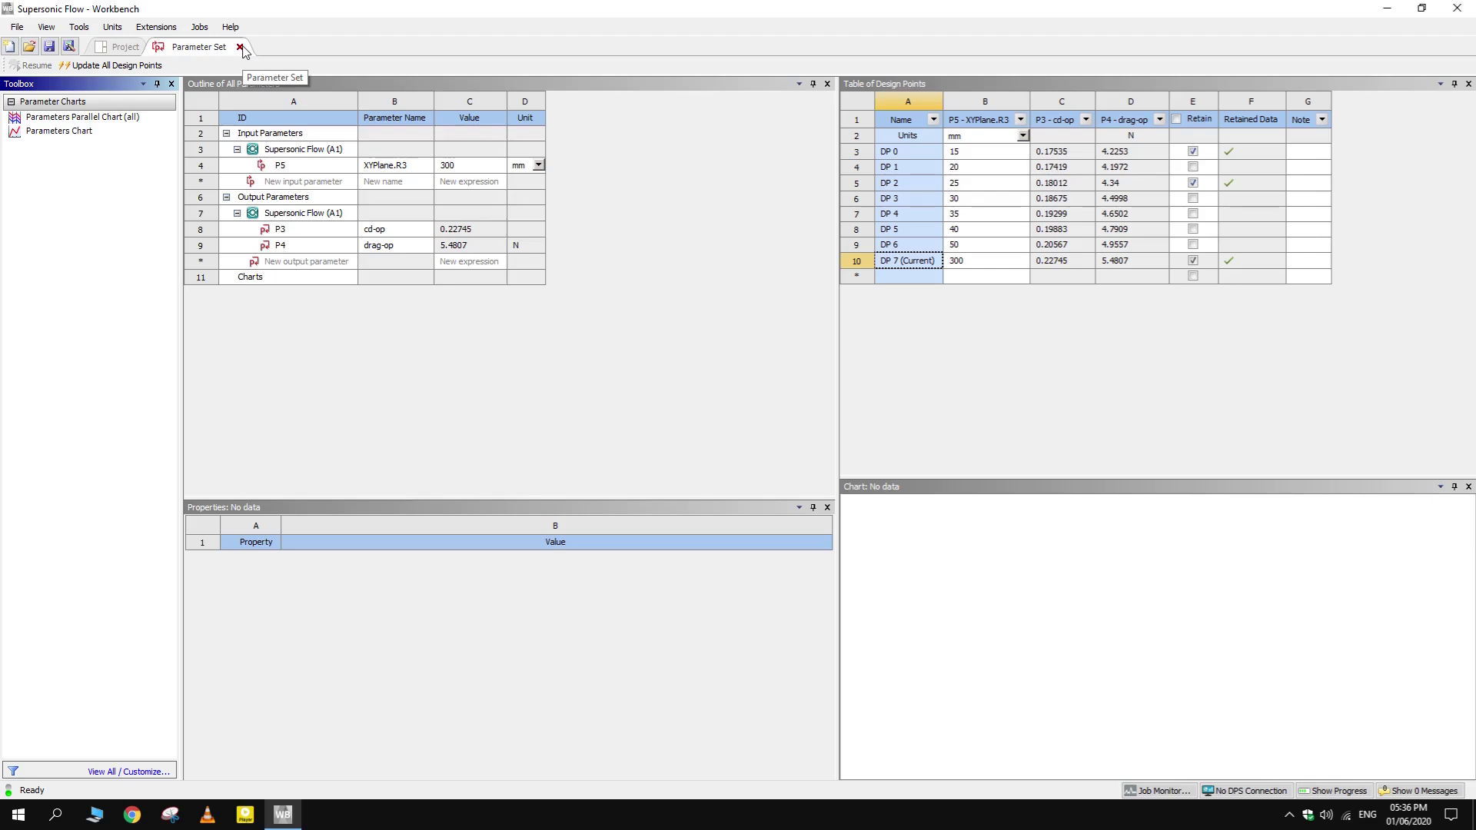
click(240, 48)
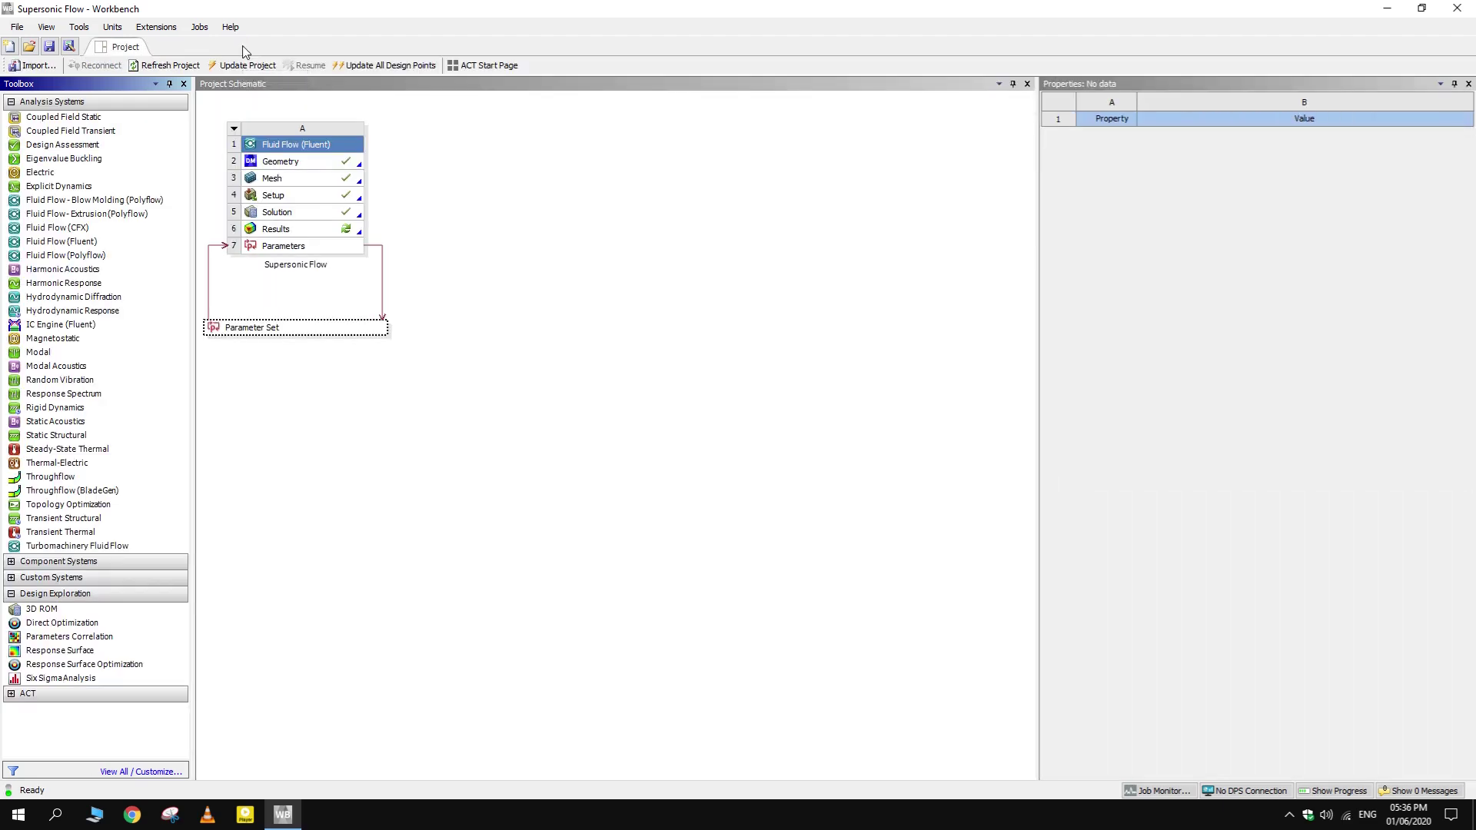
double_click(292, 233)
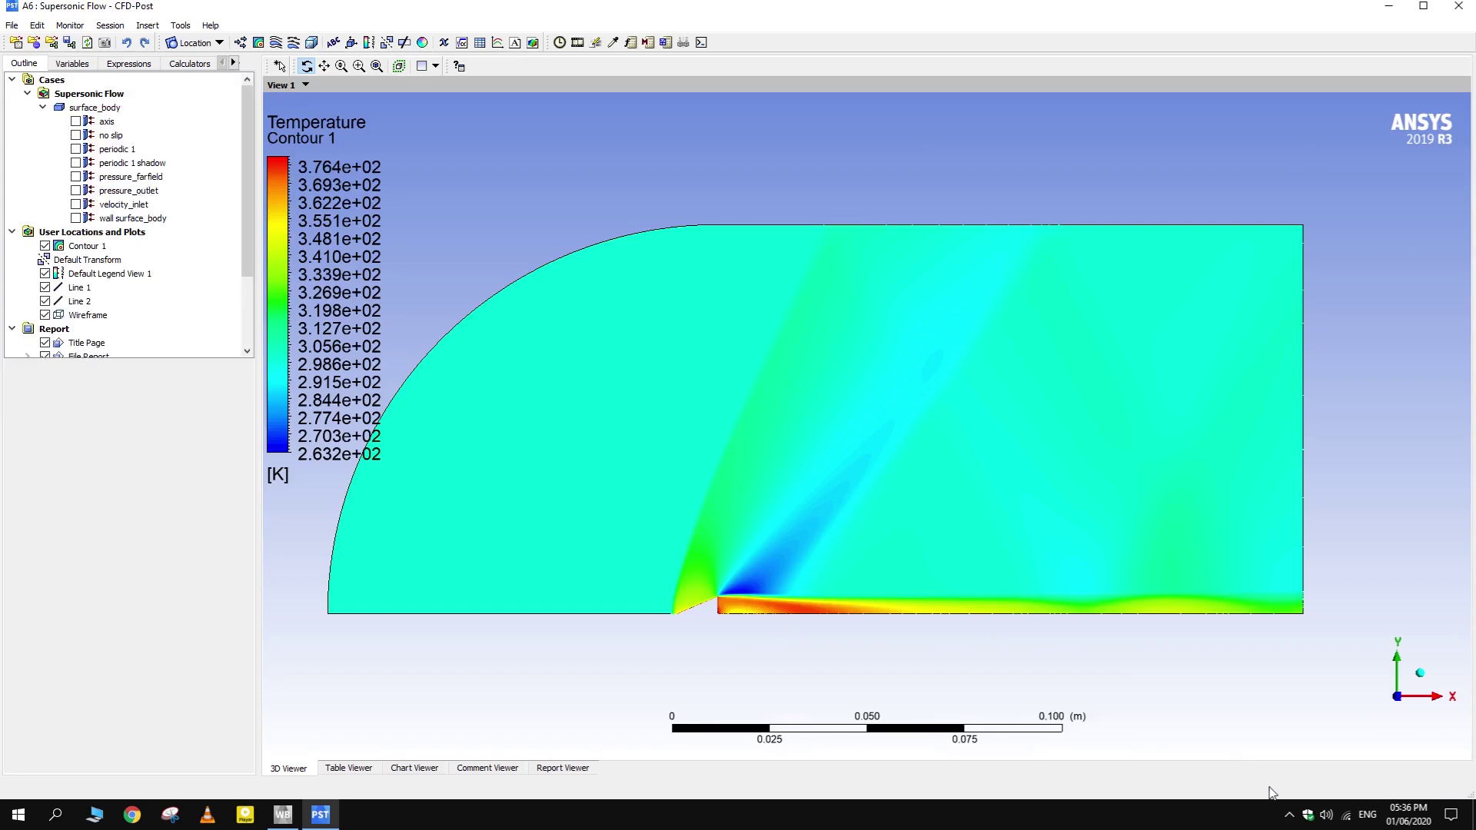
- Zoom and pan the temperature contour around the wedge leading edge and corner
middle_drag(701, 619, 872, 533)
scroll(877, 527, up, 2)
scroll(877, 527, up, 3)
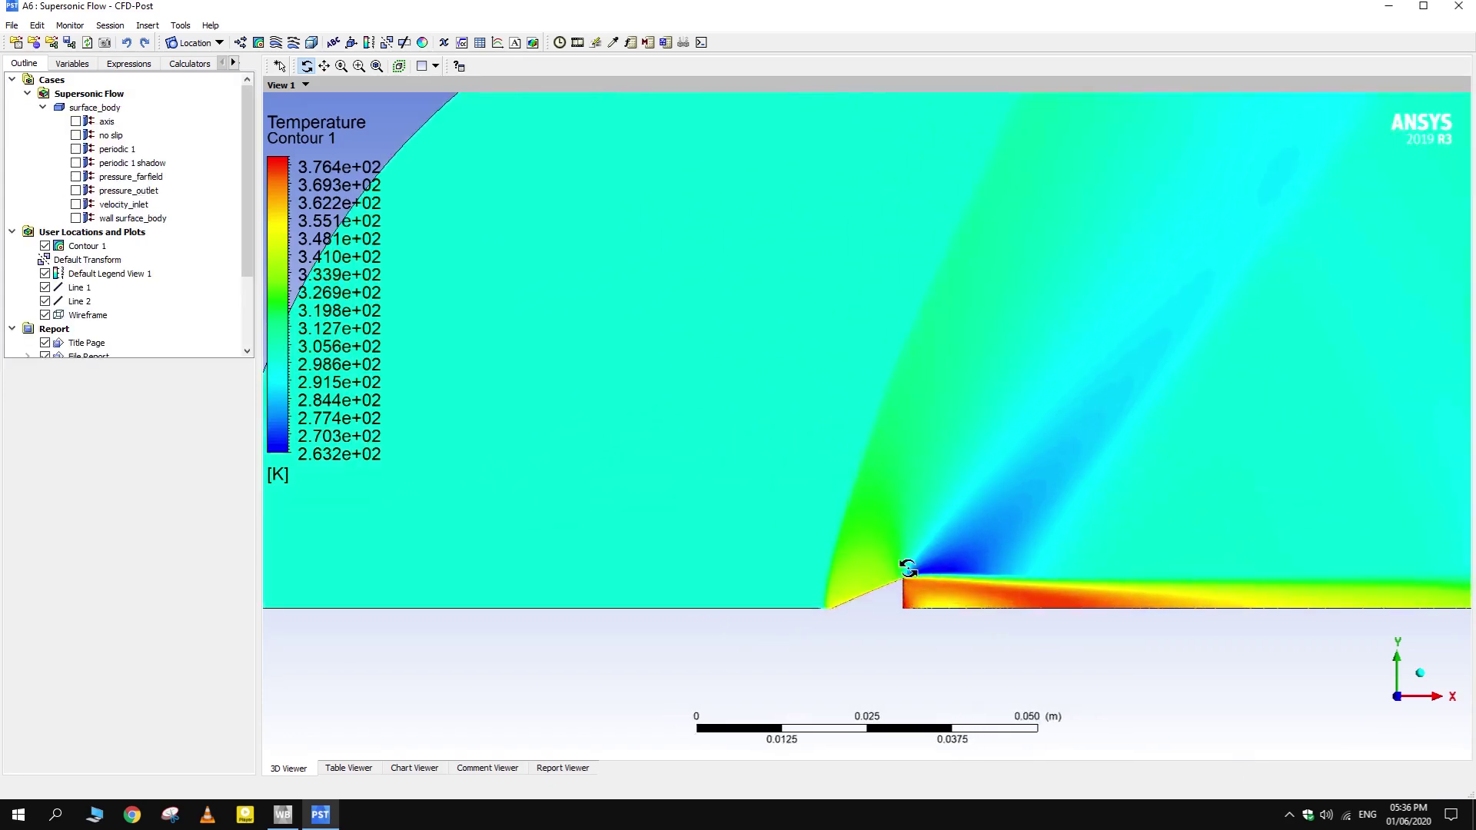
middle_drag(917, 616, 945, 290)
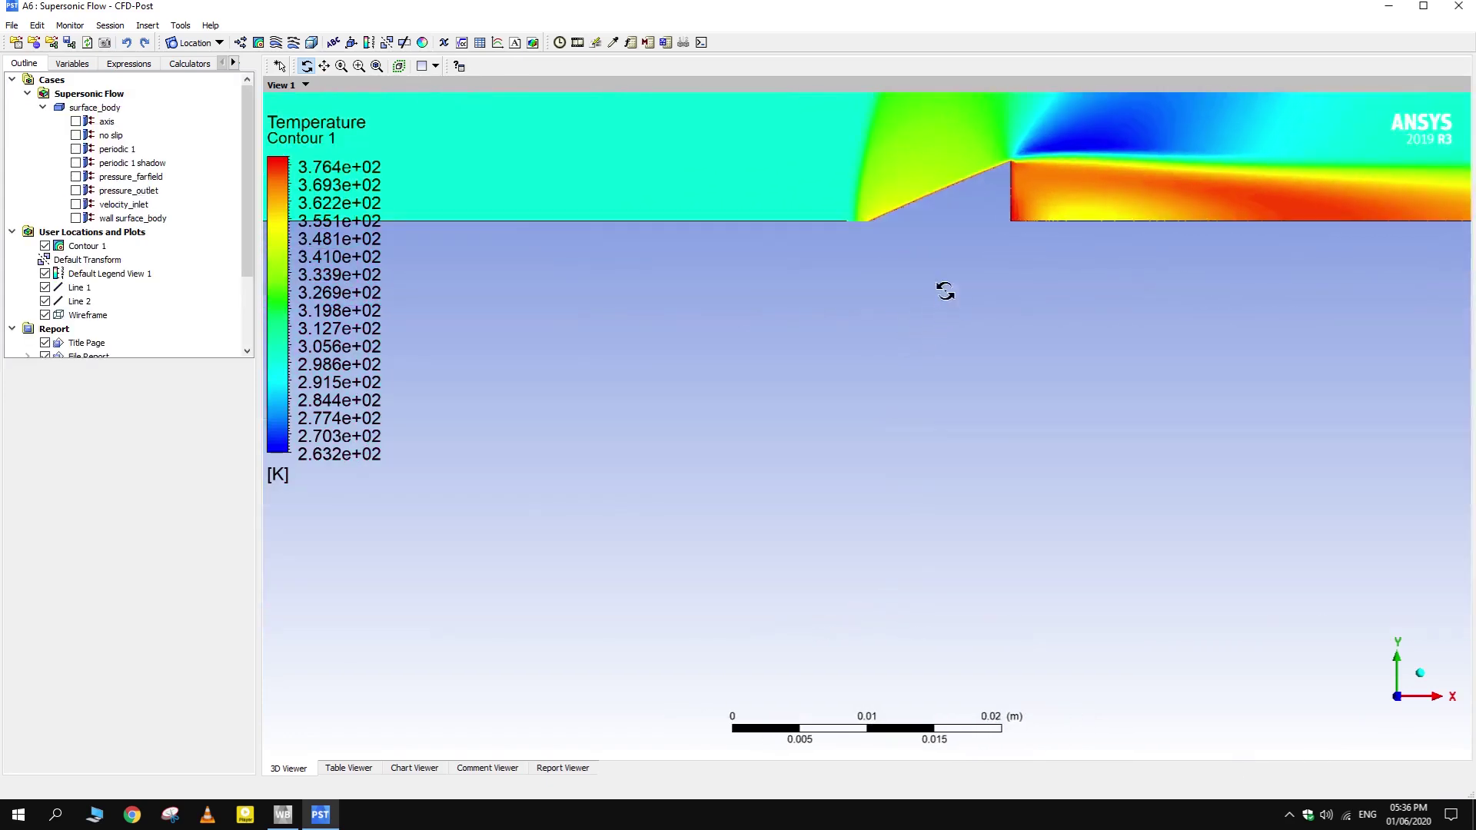
scroll(956, 220, up, 2)
middle_drag(955, 220, 817, 676)
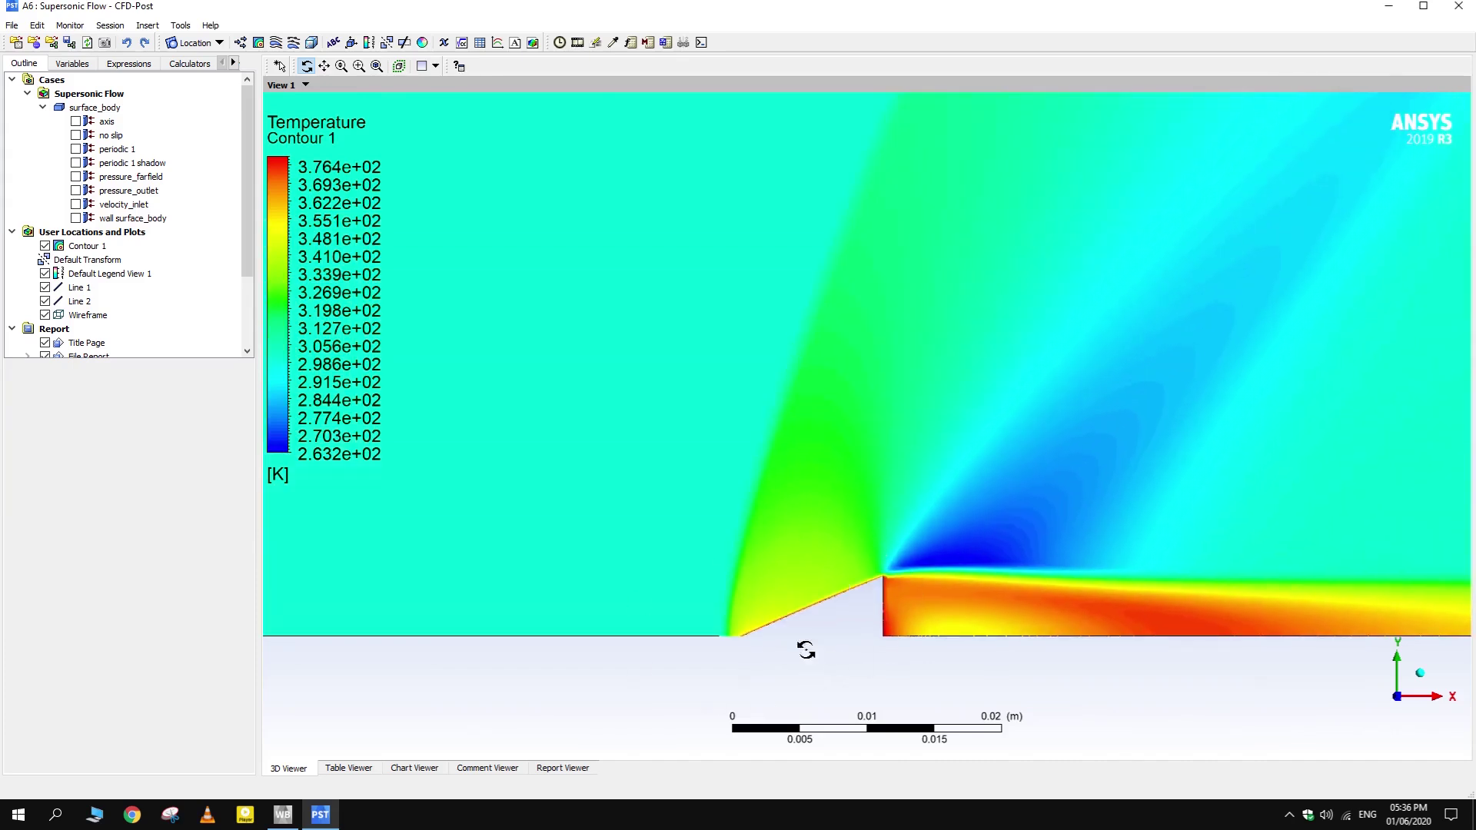
scroll(760, 668, up, 1)
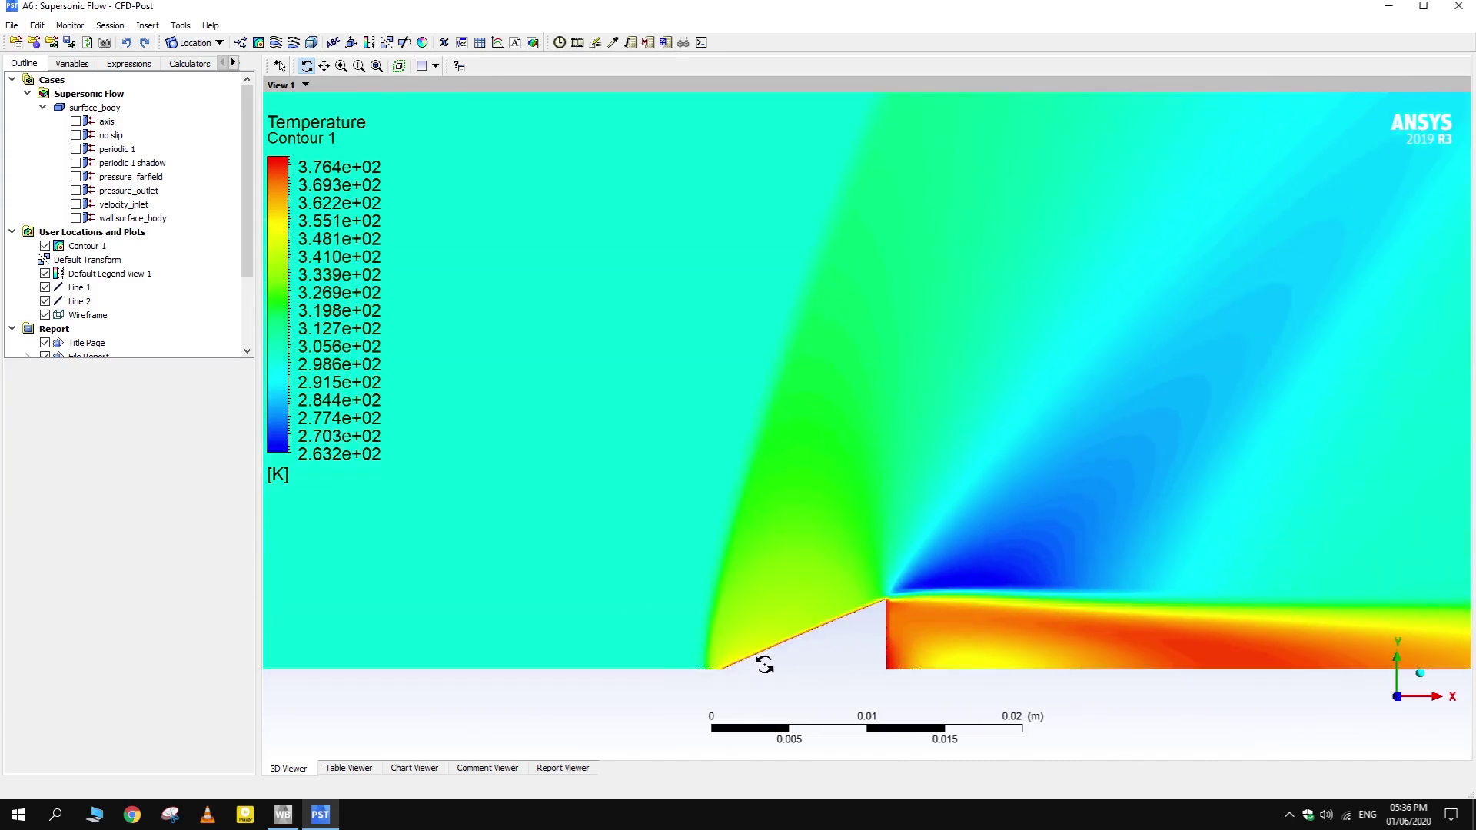
scroll(769, 657, down, 4)
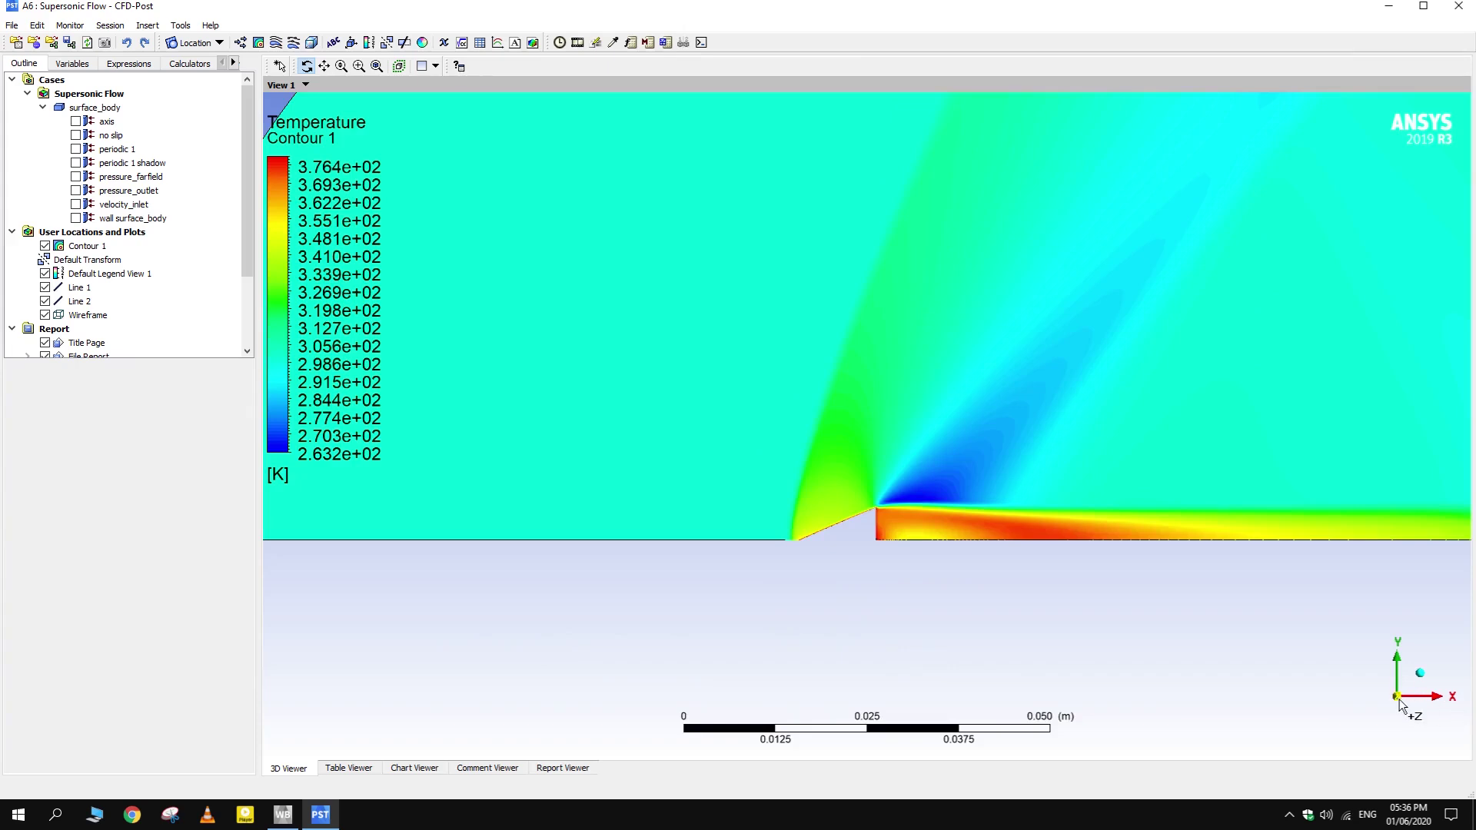
- Fit the whole domain back into view and bring up Chart 1's velocity-versus-X plot for Series 1 and 2
click(1419, 674)
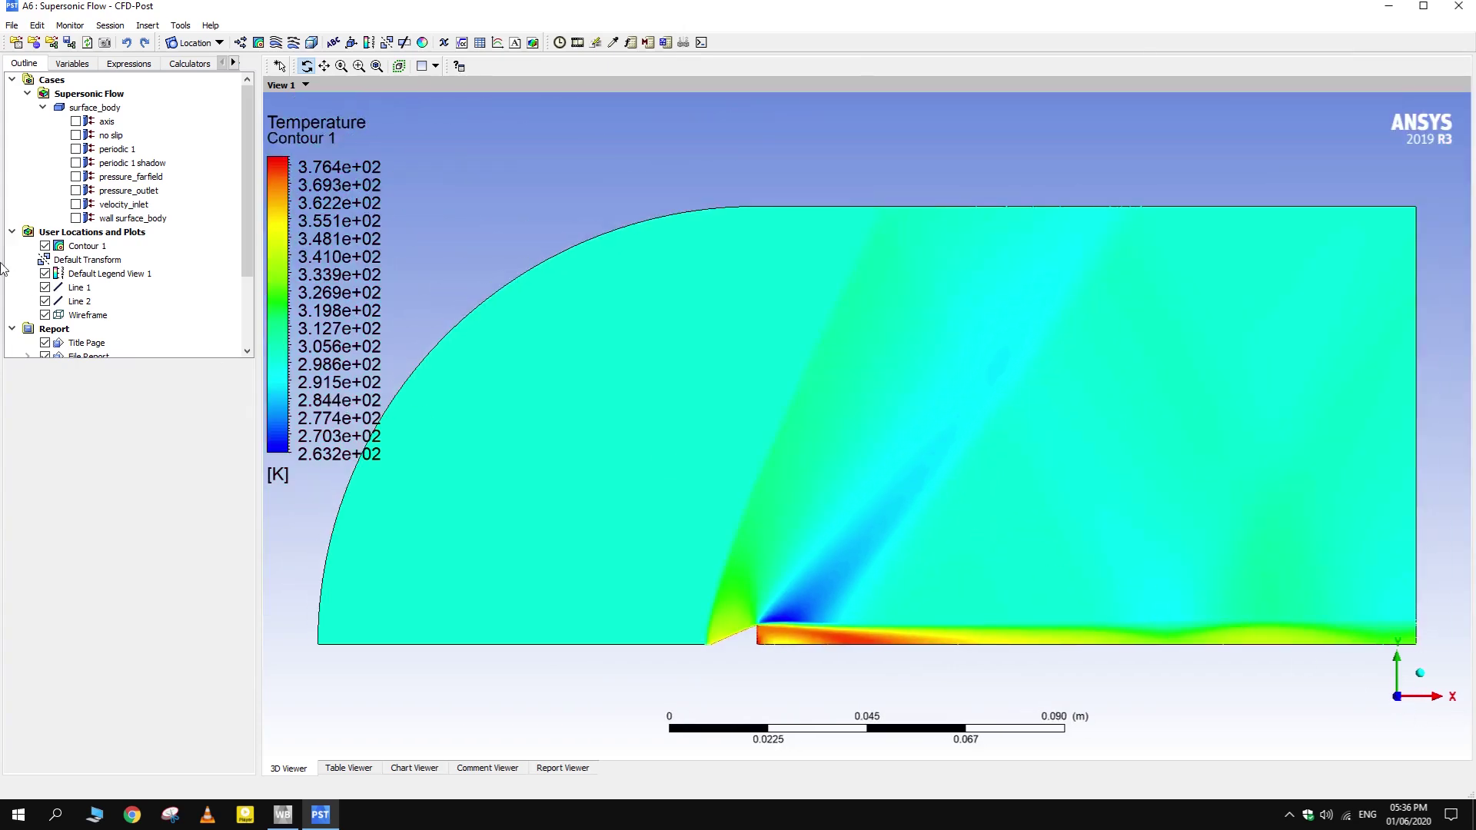
scroll(118, 305, down, 3)
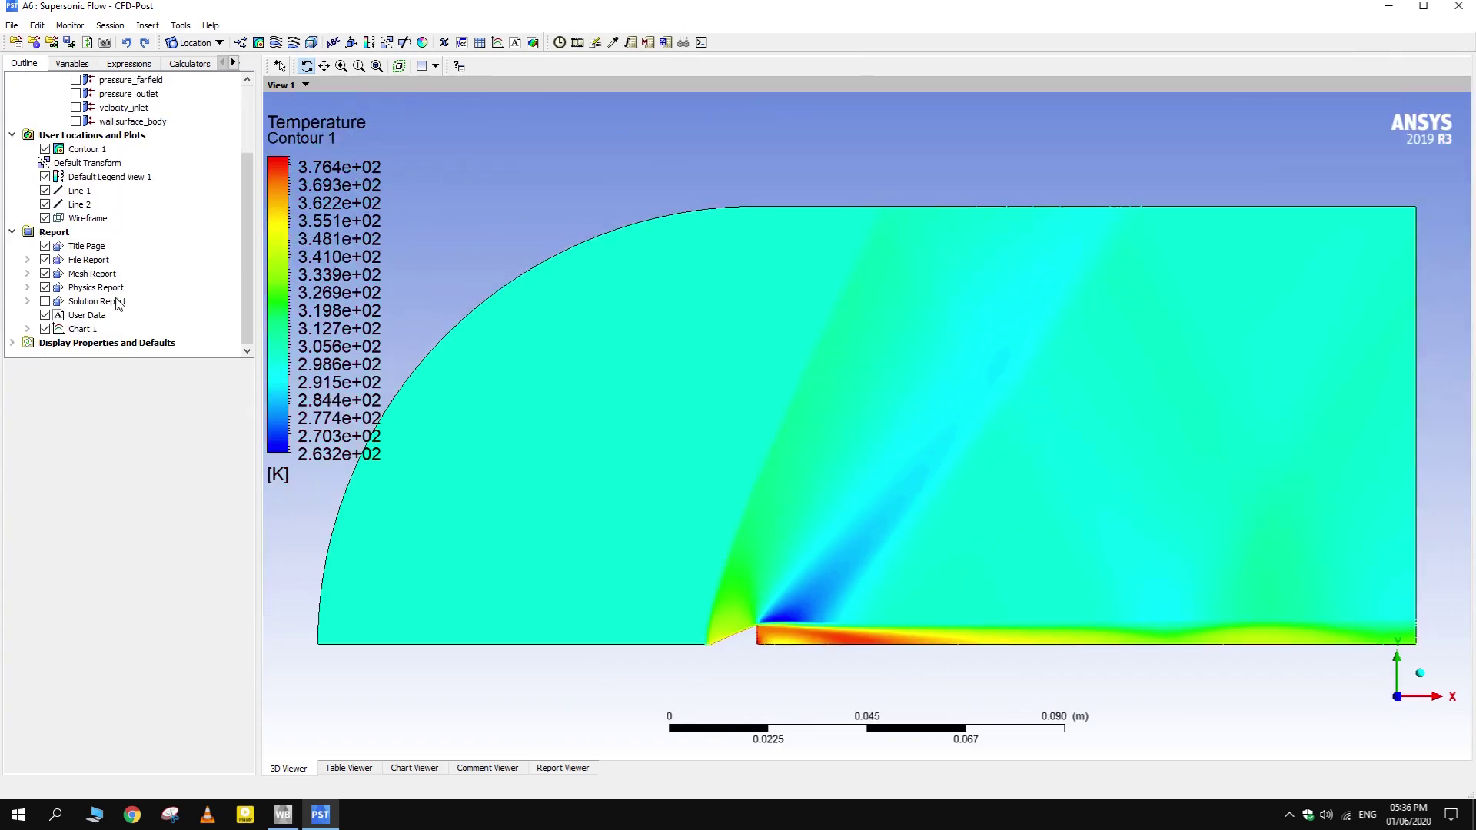
double_click(81, 329)
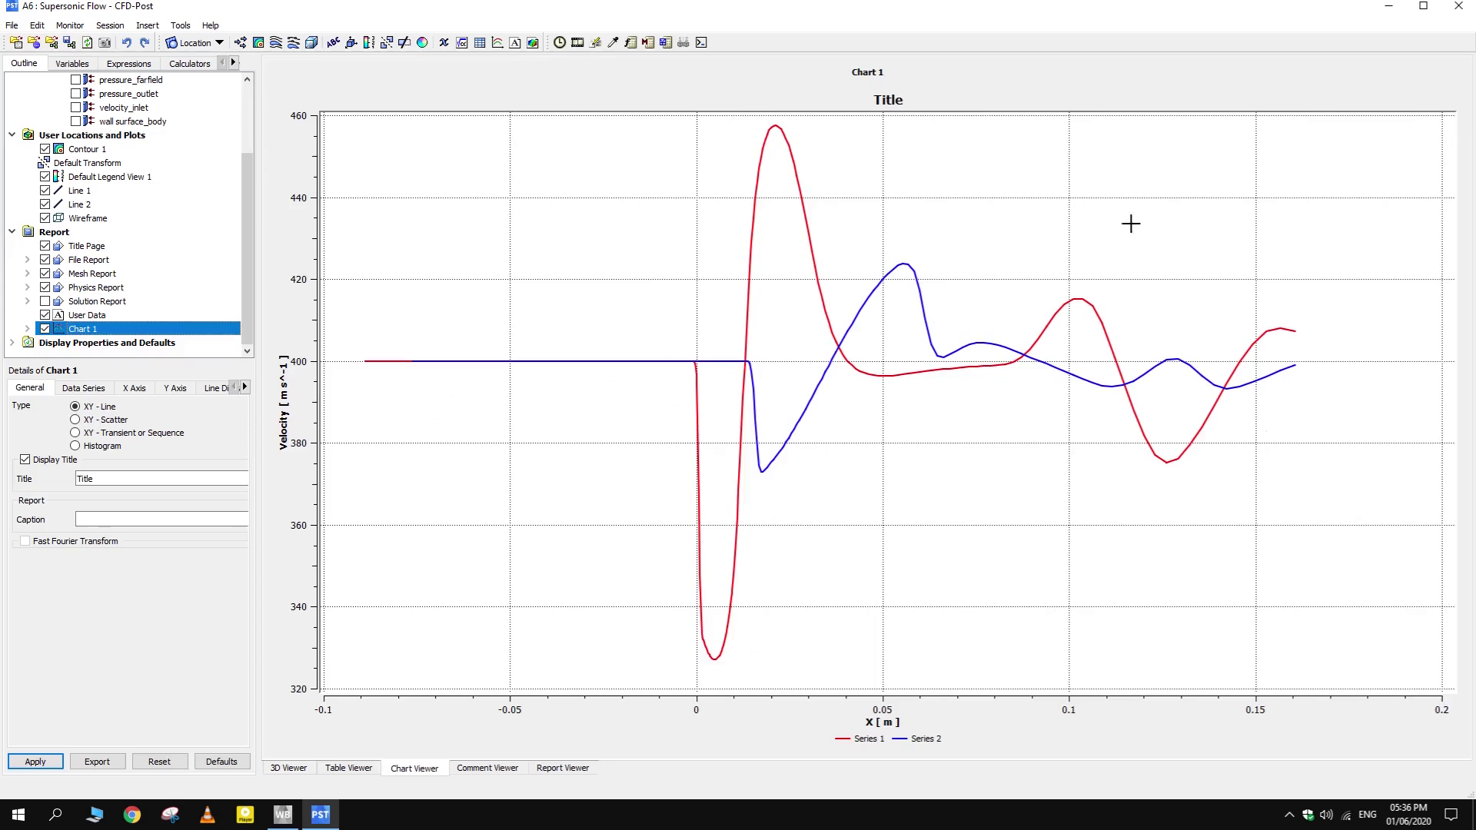
- Show Contour 1's settings and the 263.2–376.4 K temperature contour on periodic 1 in the 3D viewer
click(109, 158)
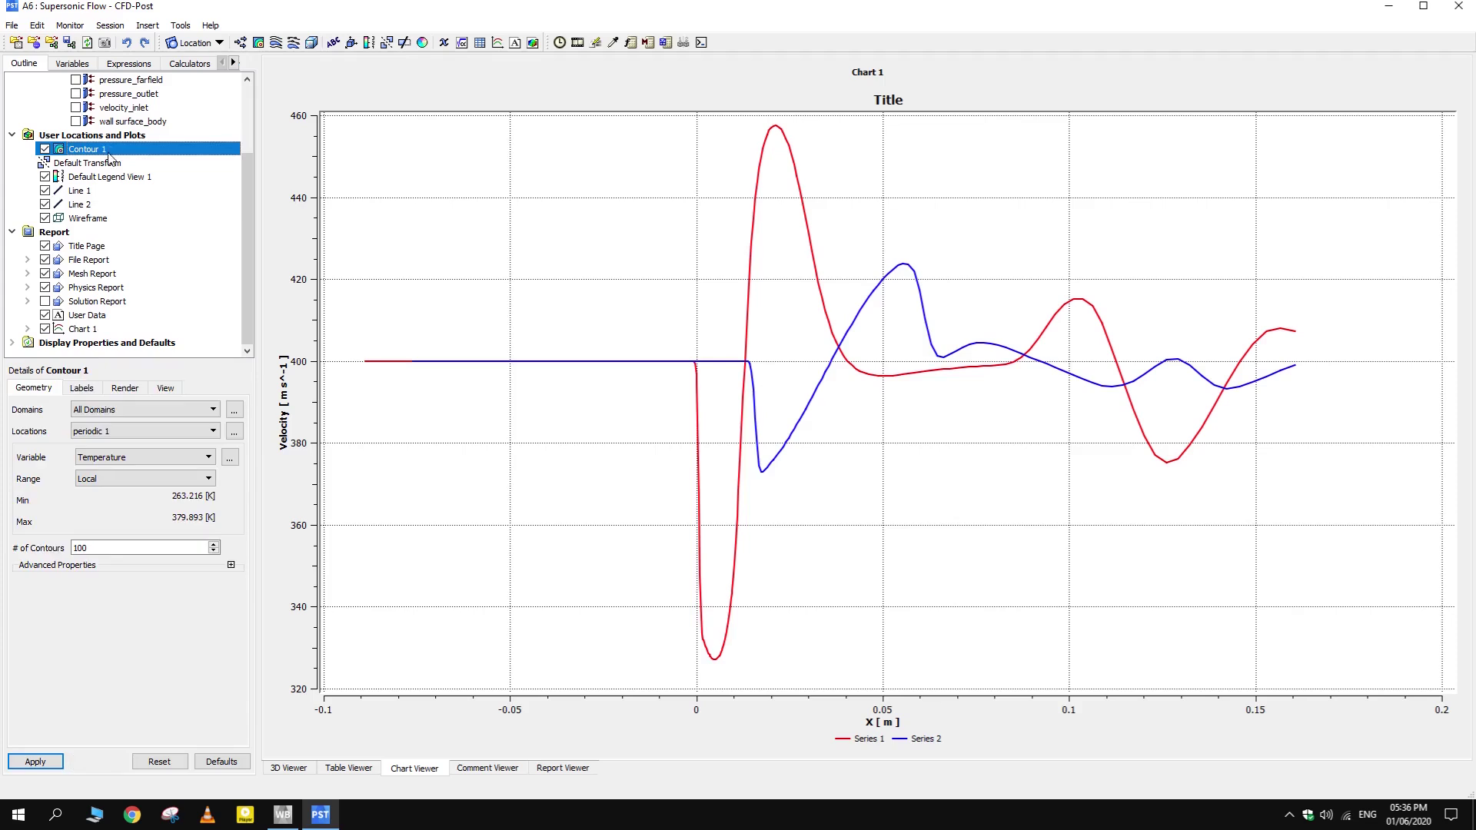
click(291, 771)
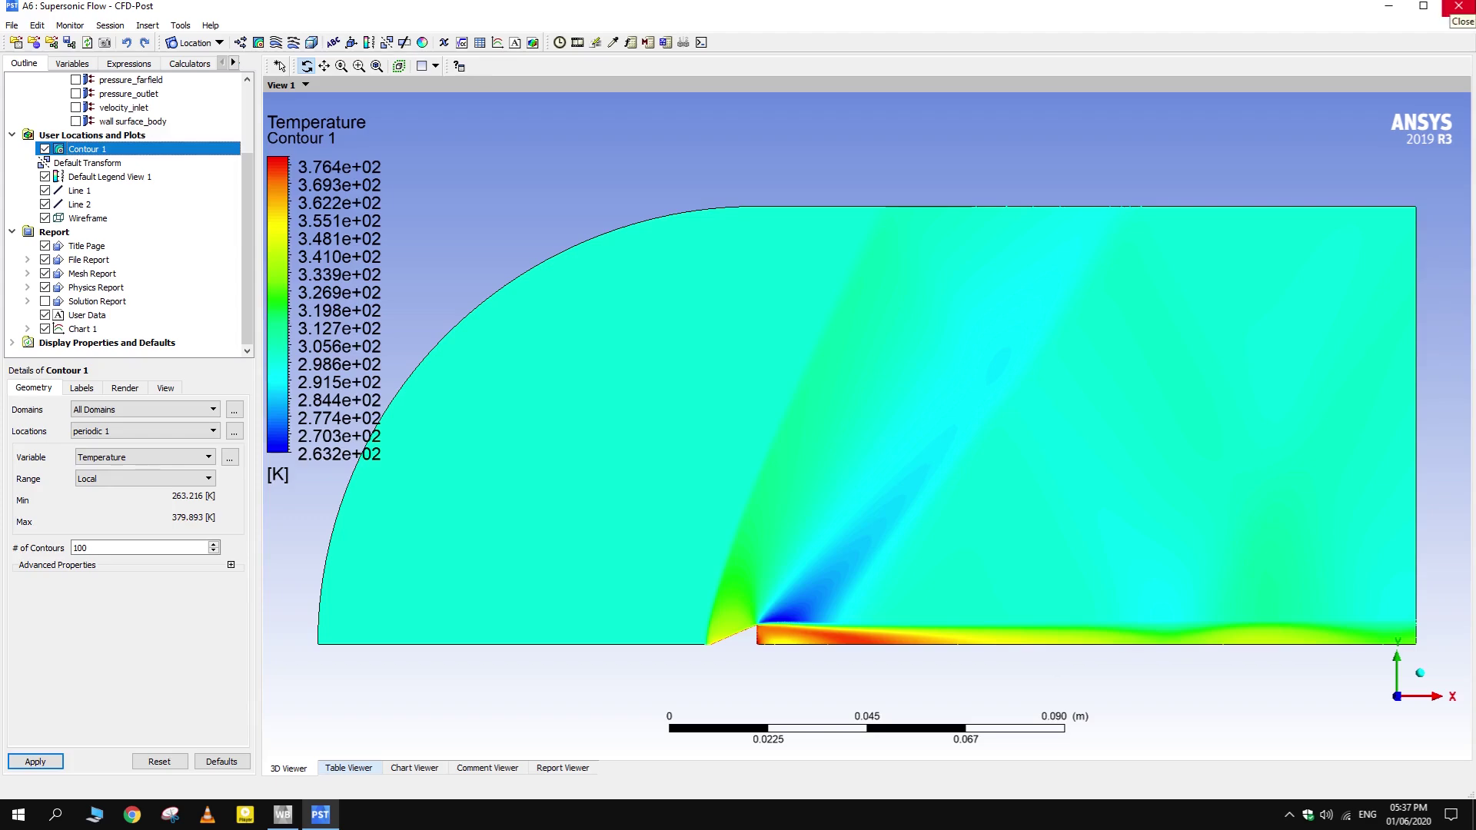
- Close CFD-Post and open the flow system's Mesh cell in ANSYS Meshing
click(1457, 7)
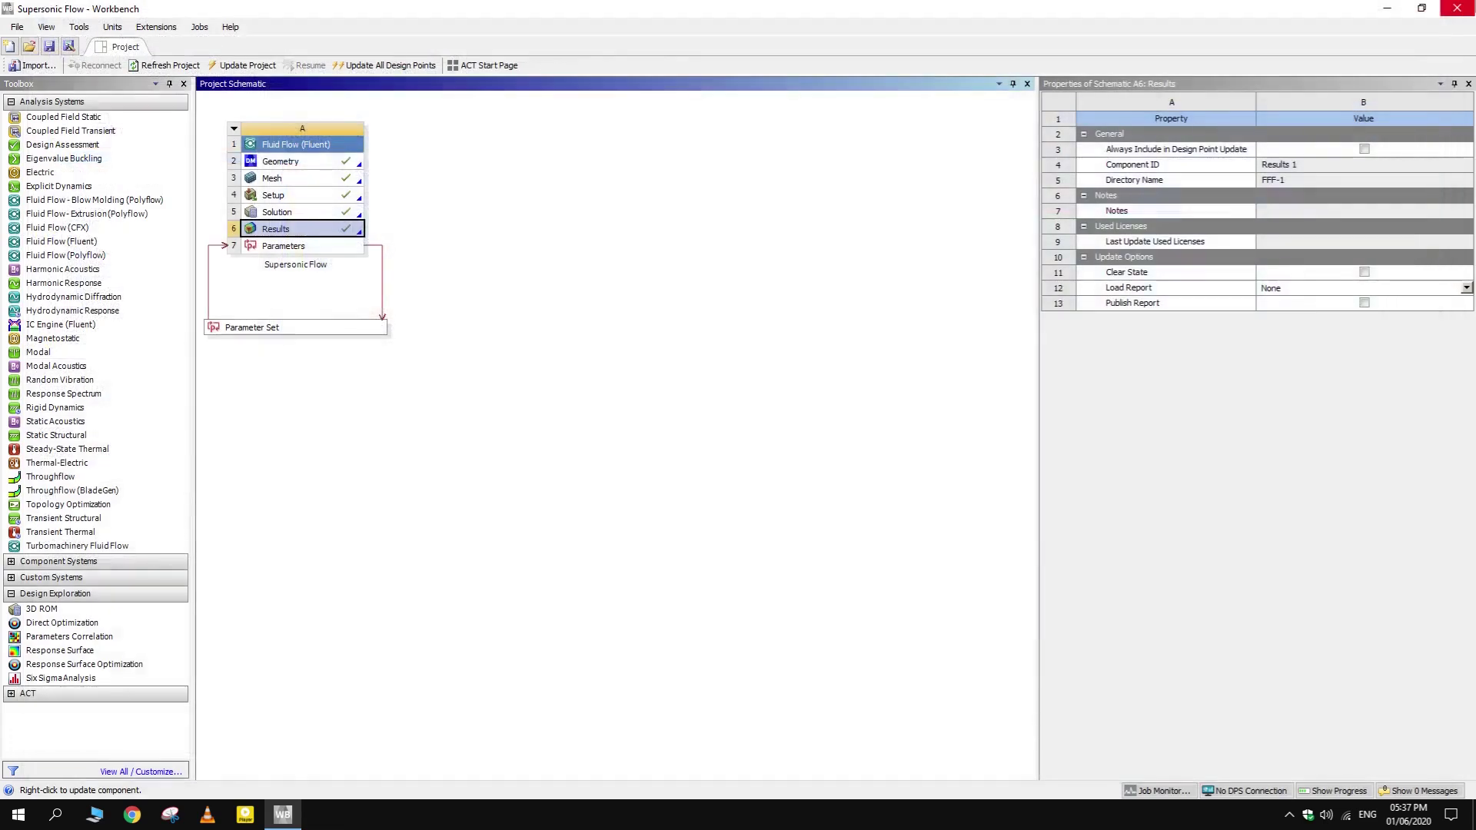
click(298, 182)
double_click(300, 187)
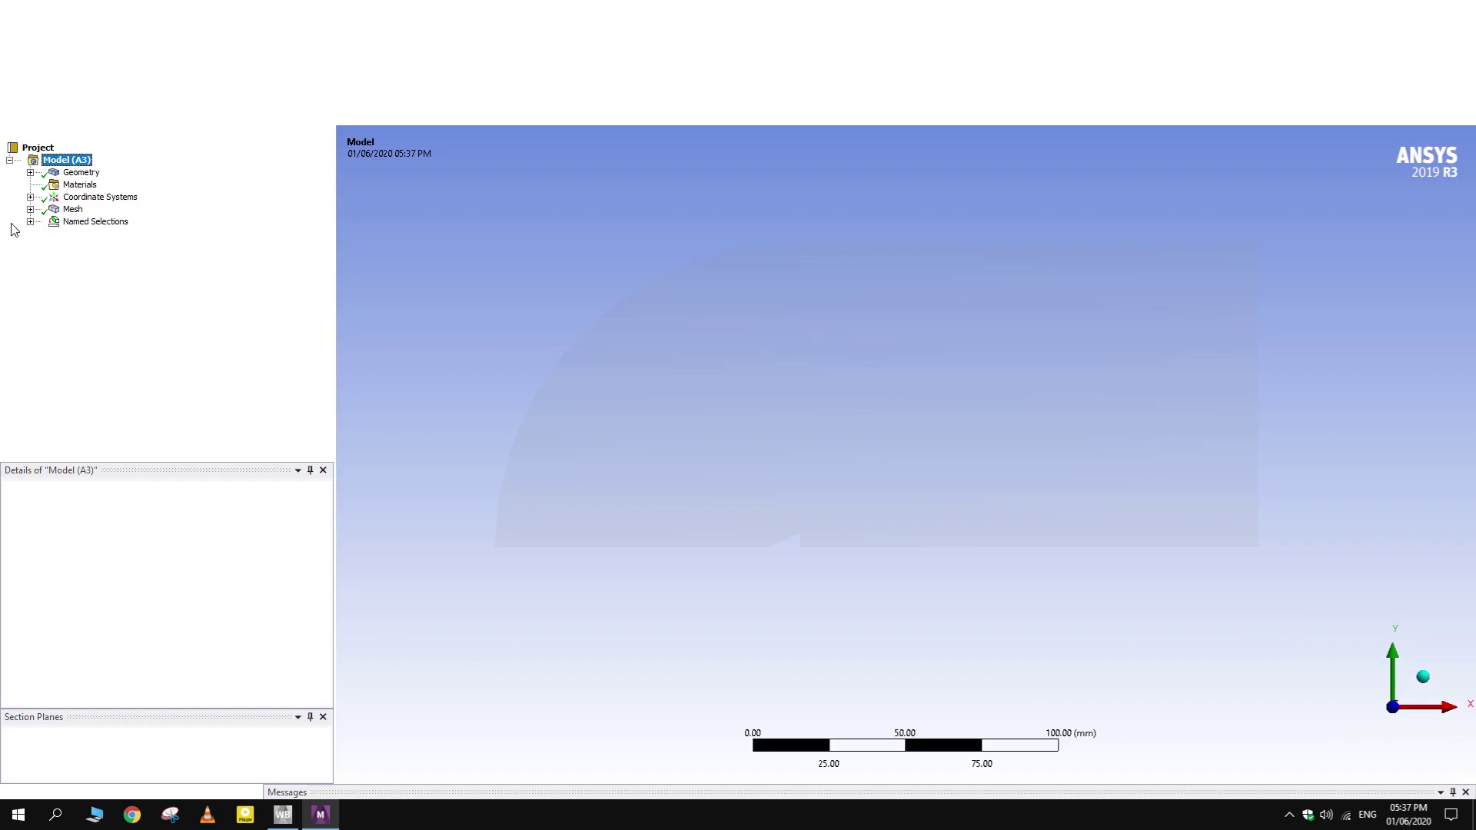
- Display the structured quad mesh with its Quad4 element quality details and zoom around it
click(71, 209)
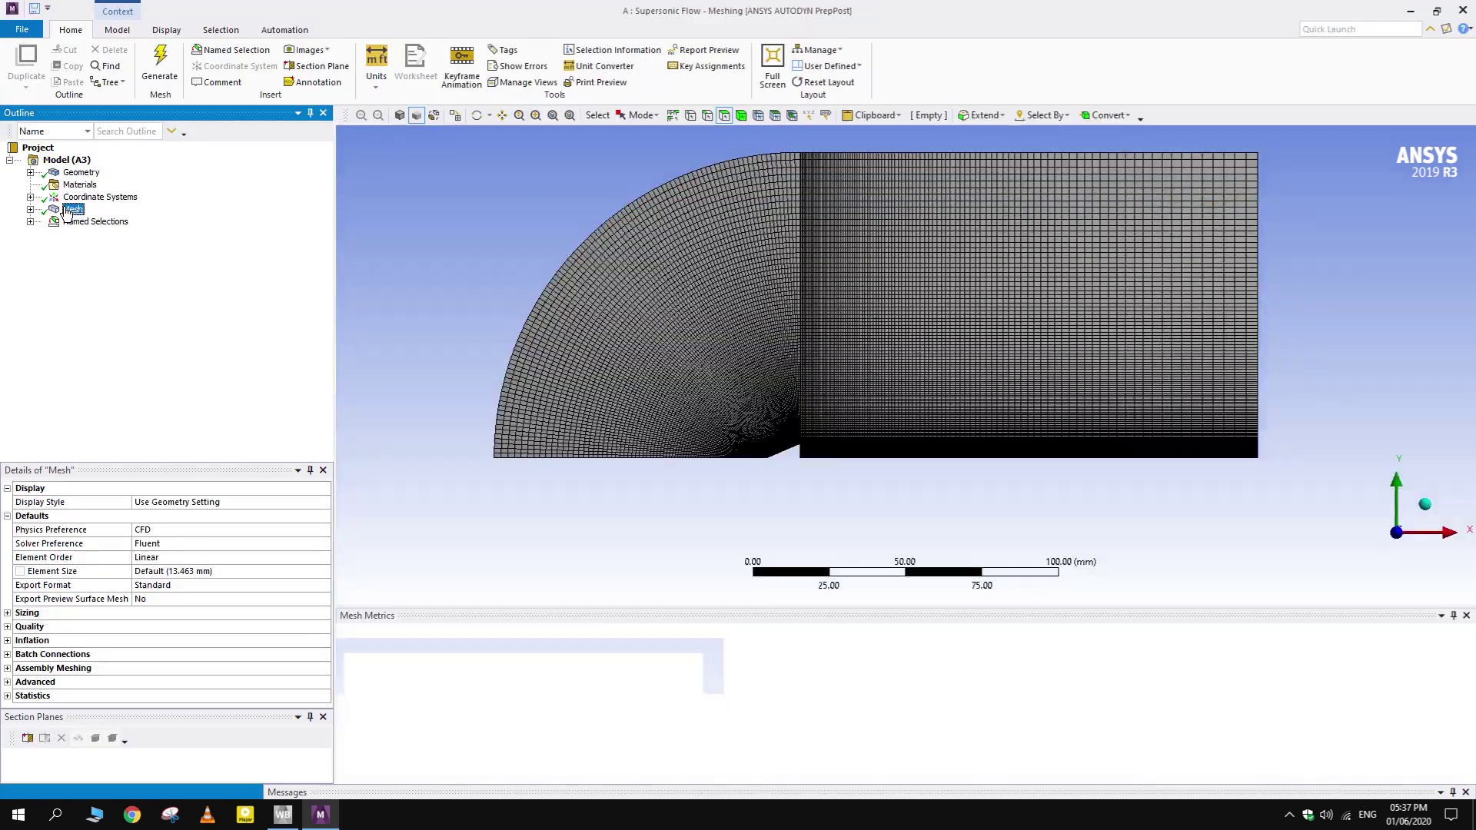
scroll(732, 428, up, 5)
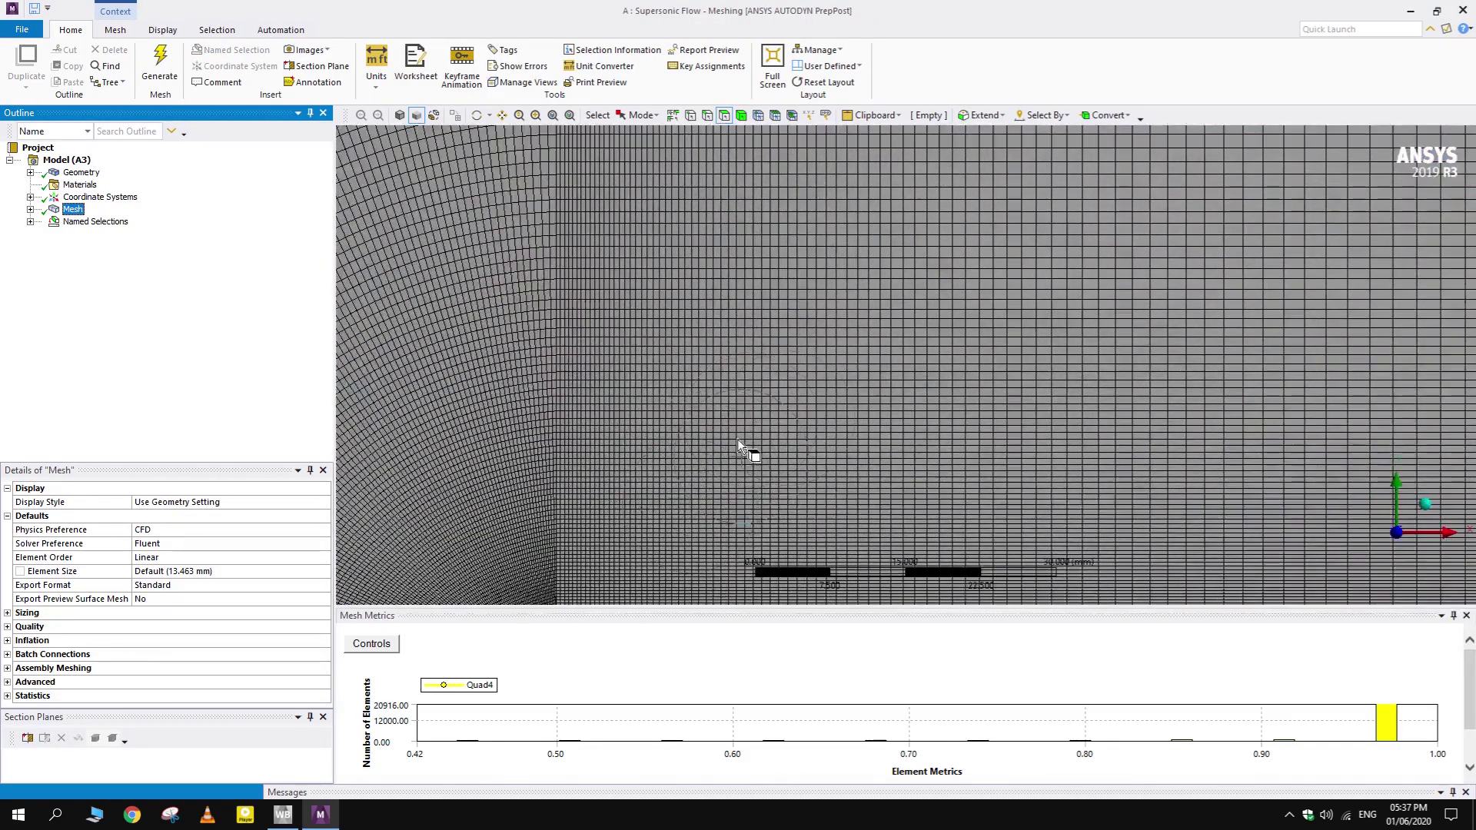
scroll(752, 452, down, 3)
scroll(836, 432, down, 3)
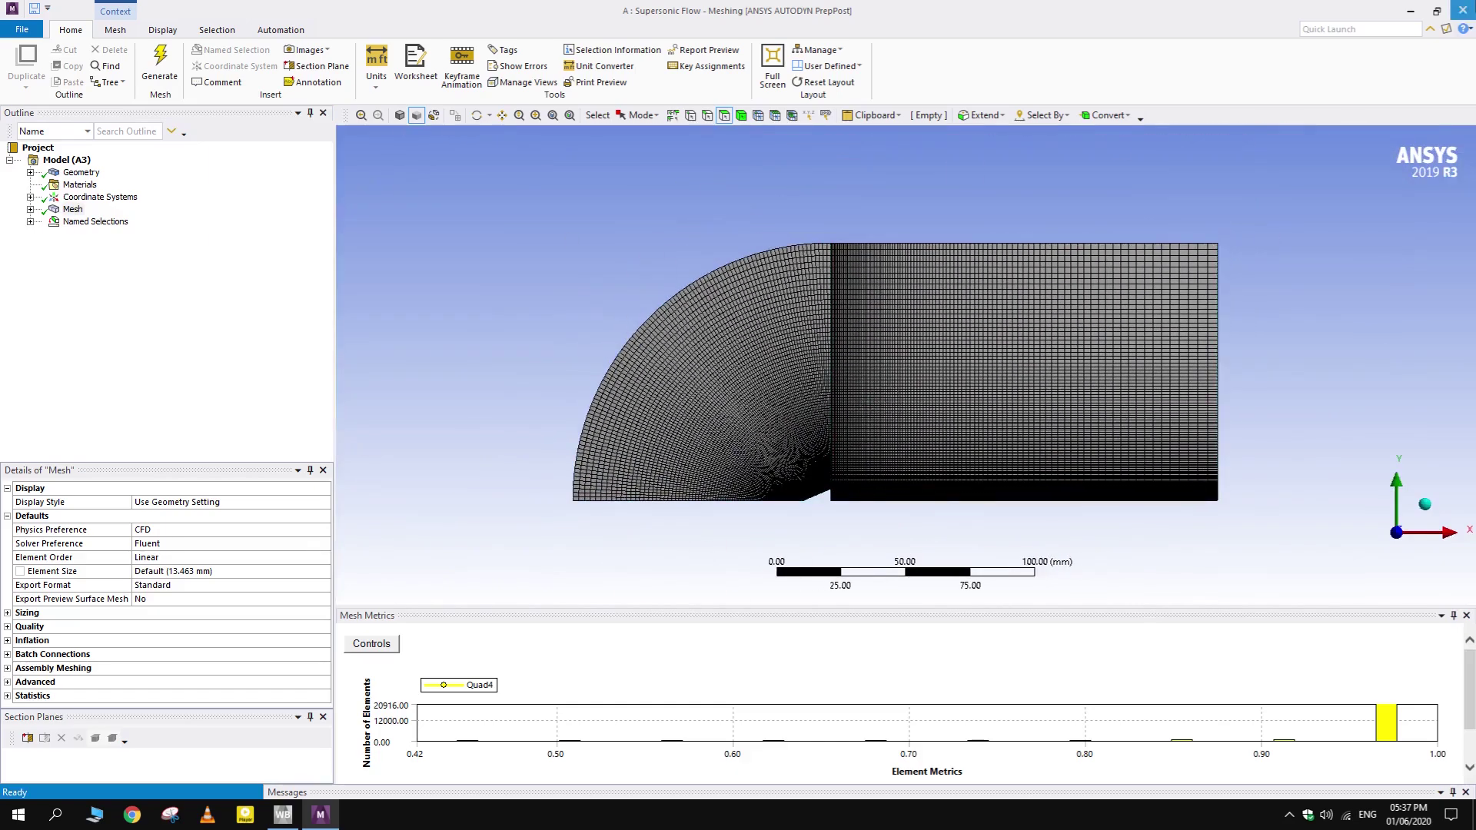
click(1463, 10)
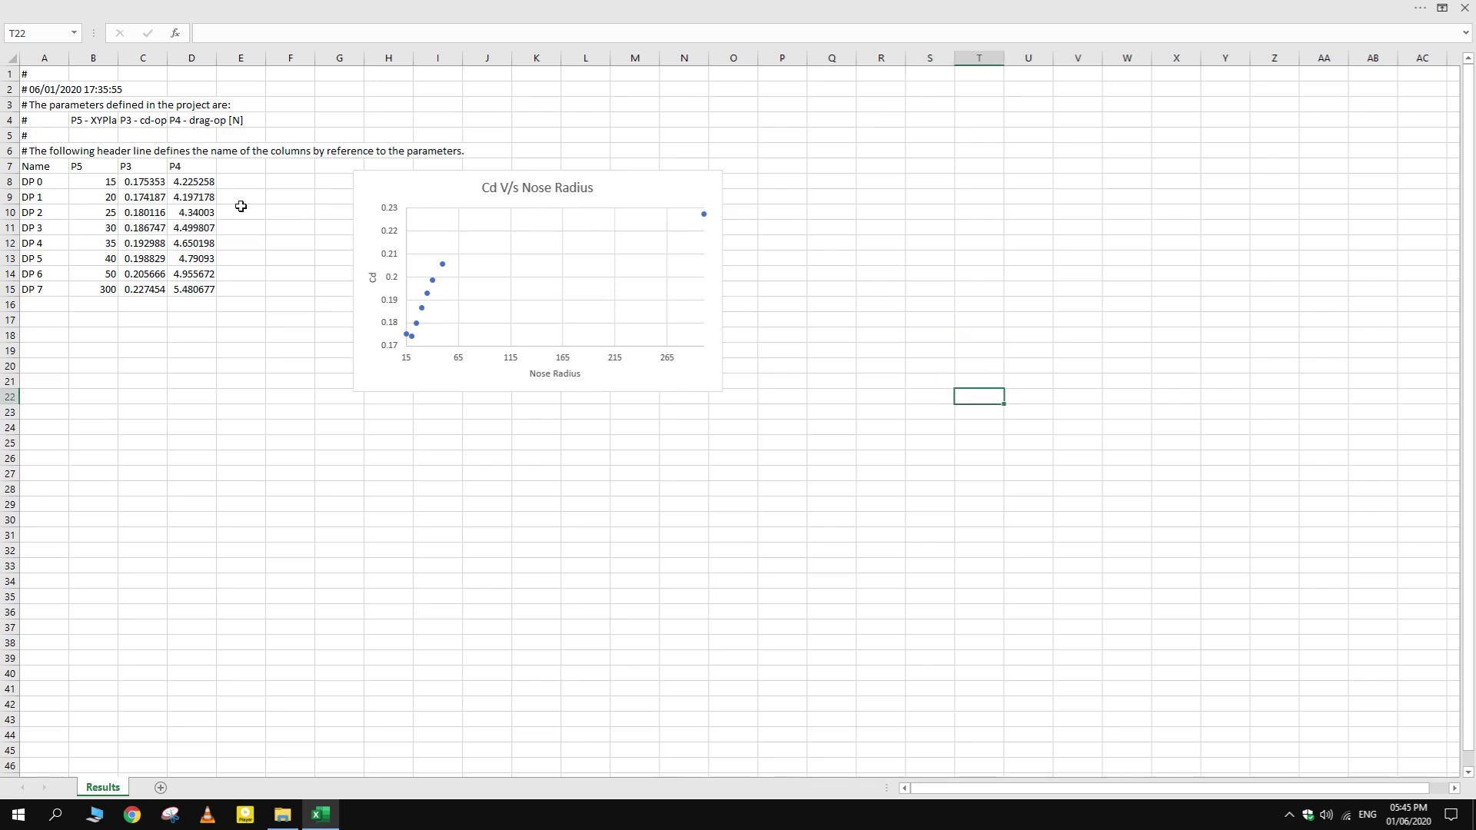
click(73, 169)
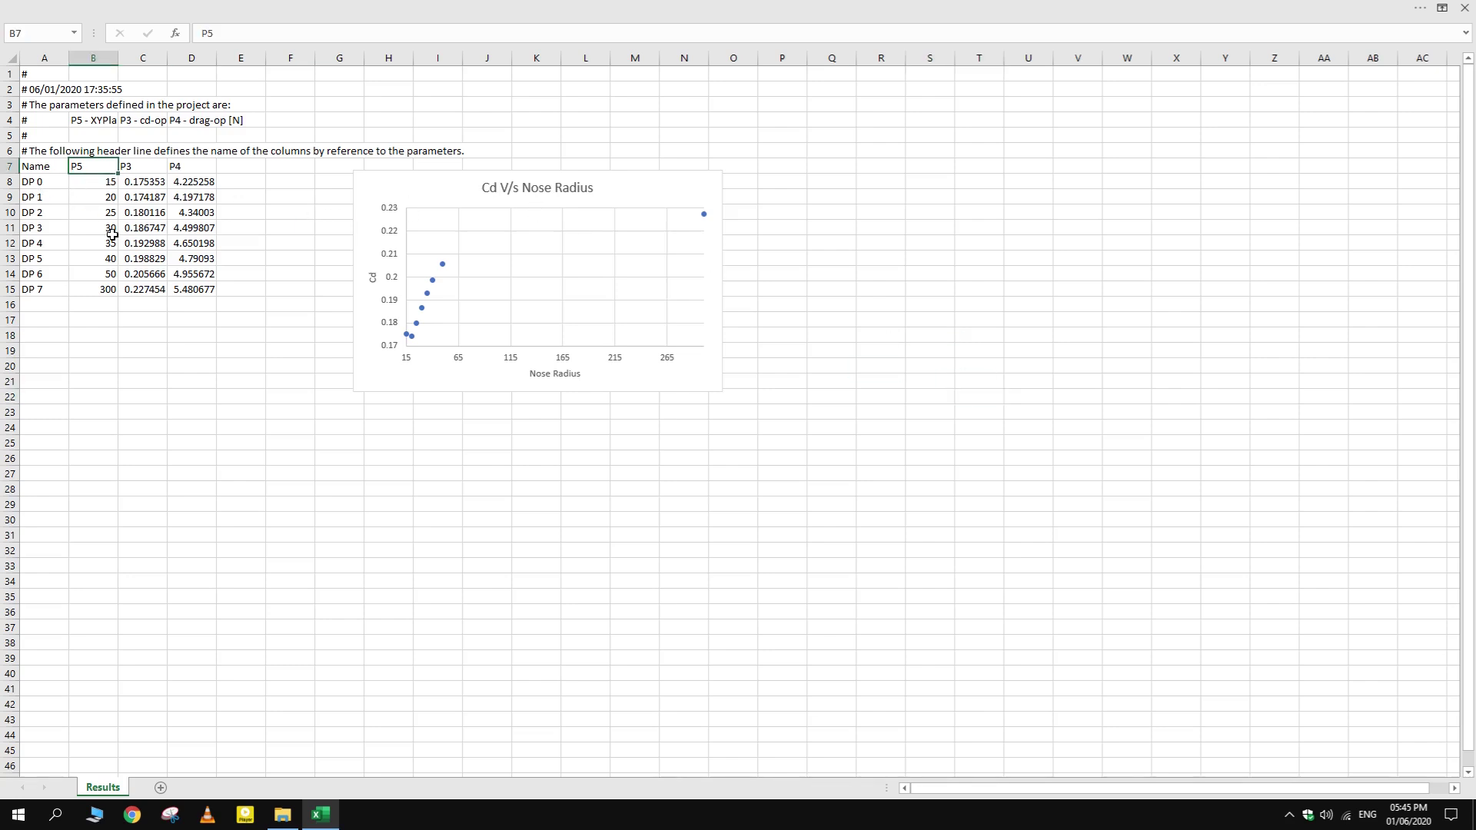
click(176, 400)
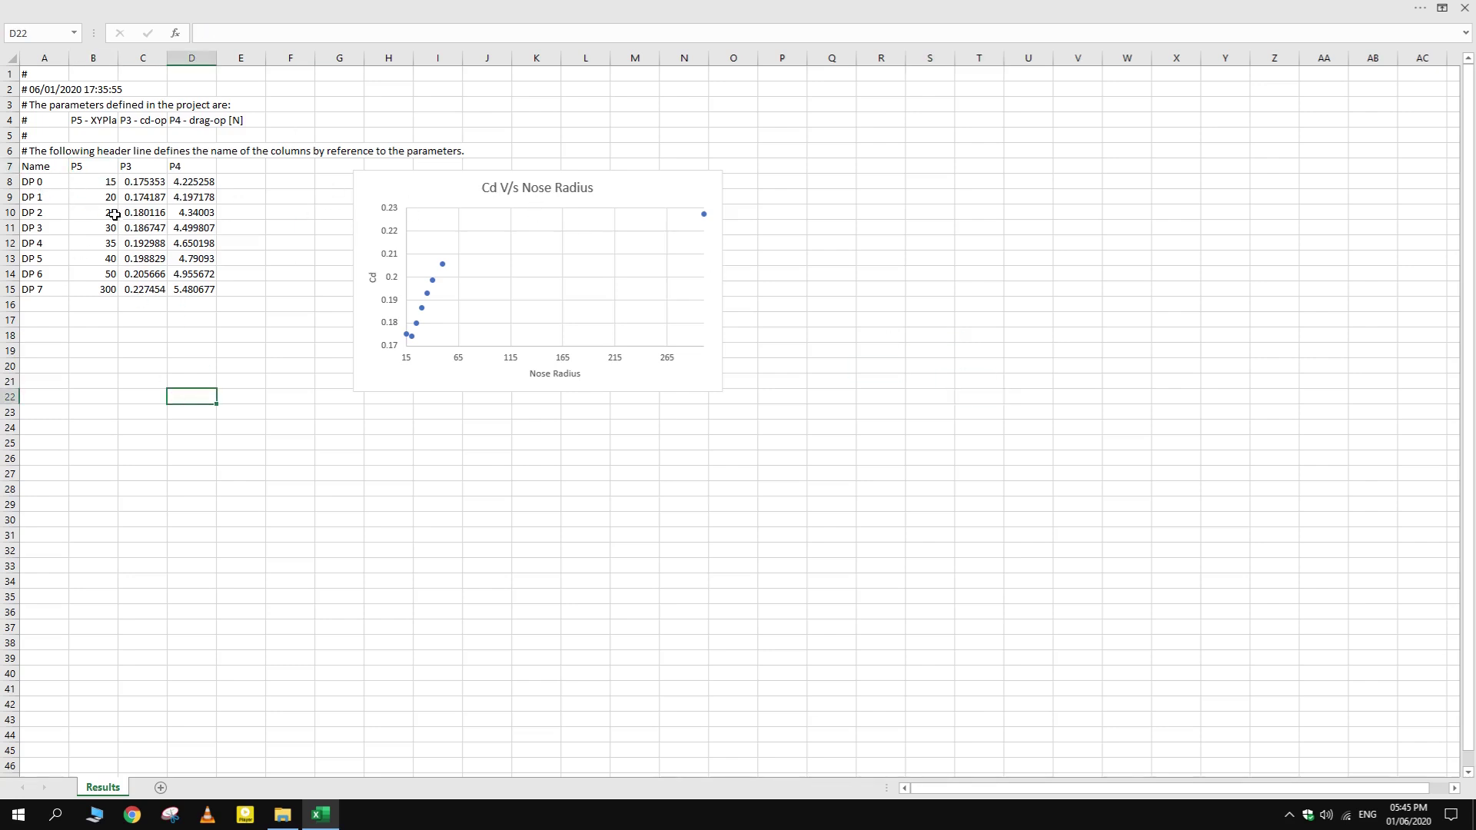
drag(109, 184, 143, 276)
click(163, 363)
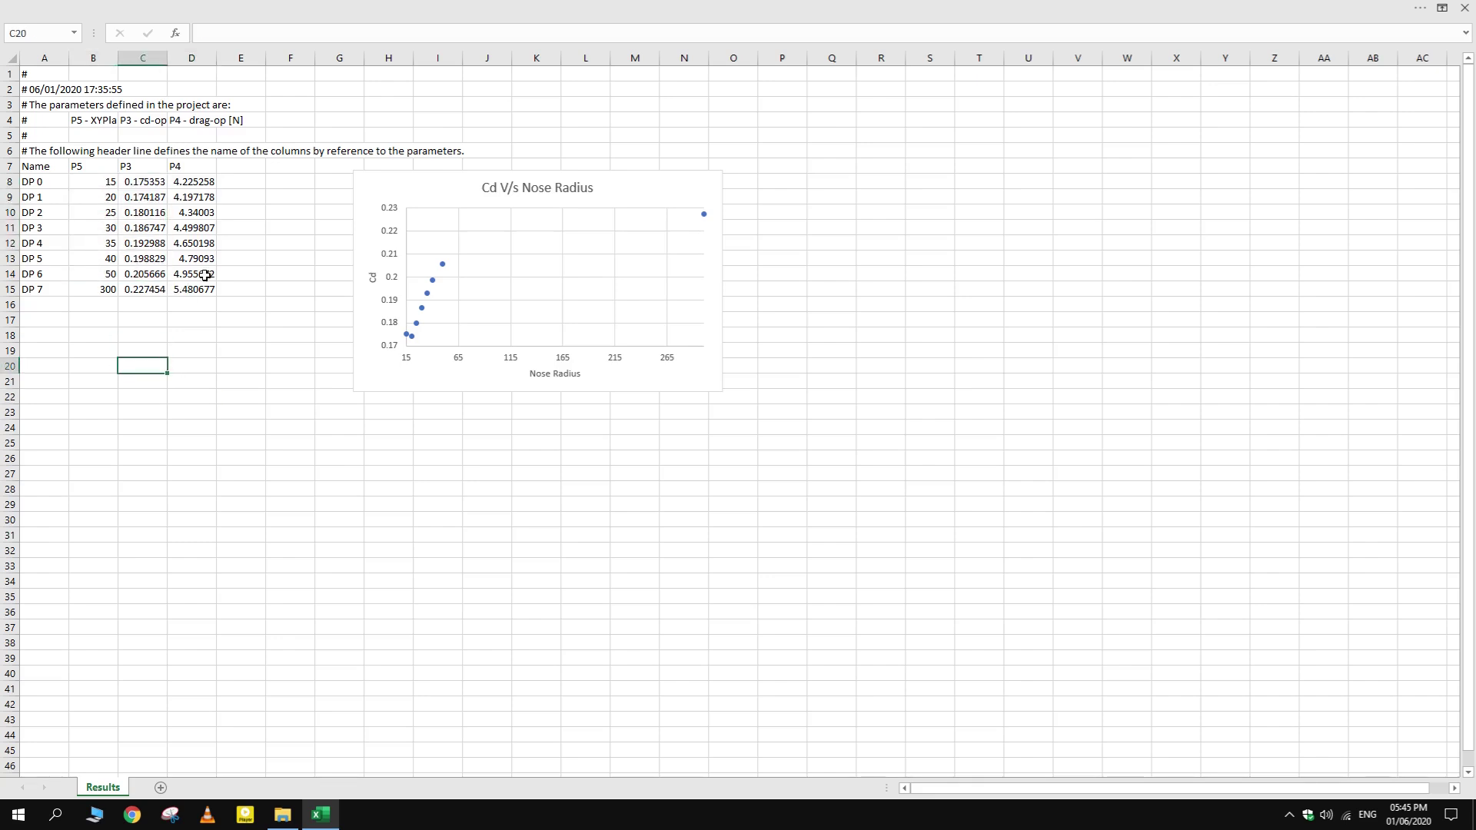
click(438, 177)
click(830, 302)
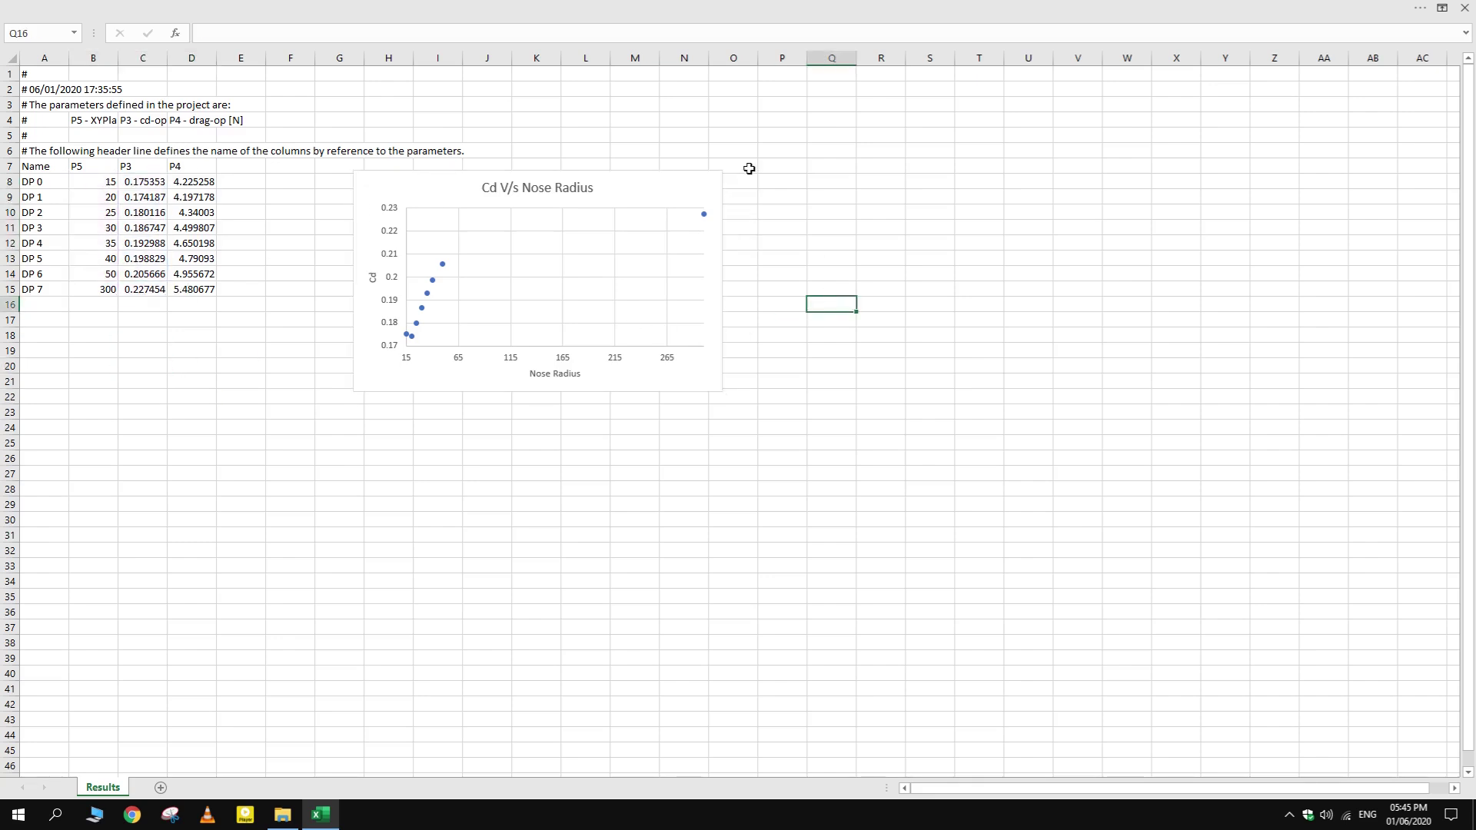